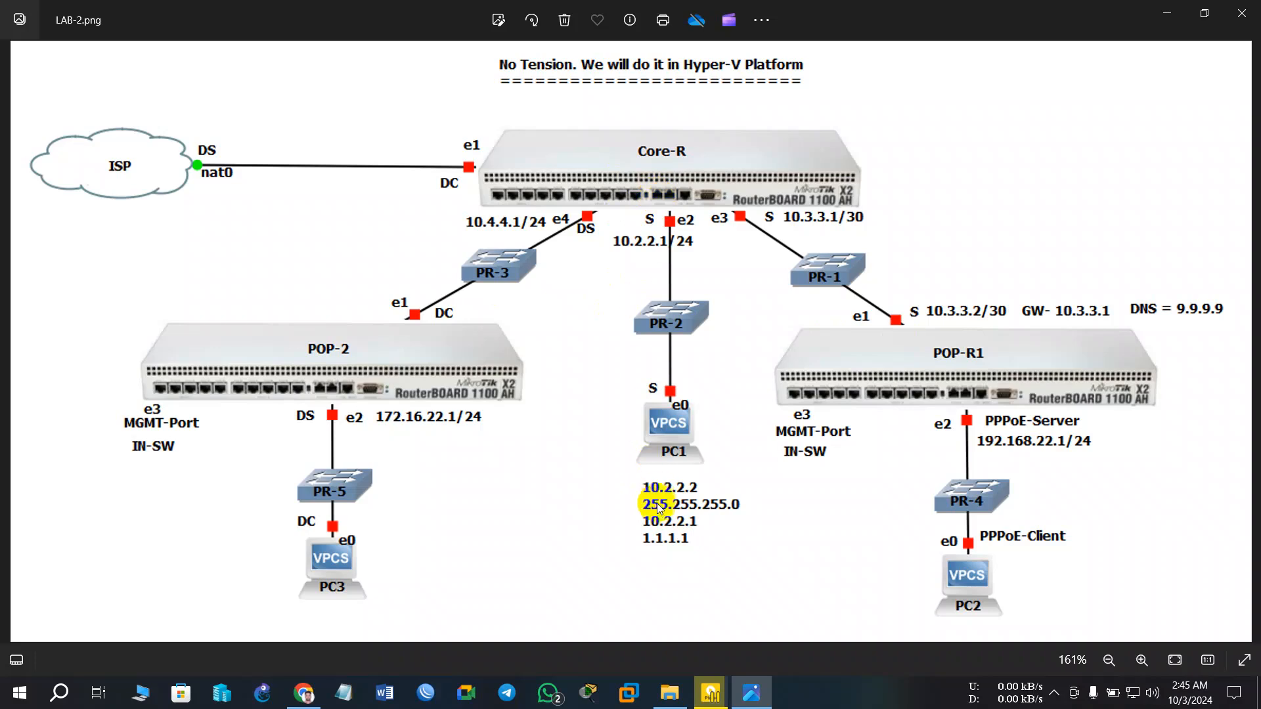
# - Review the LAB-2 topology diagram in Photos, restoring and minimizing it a few times before leaving it minimized
pyautogui.click(679, 423)
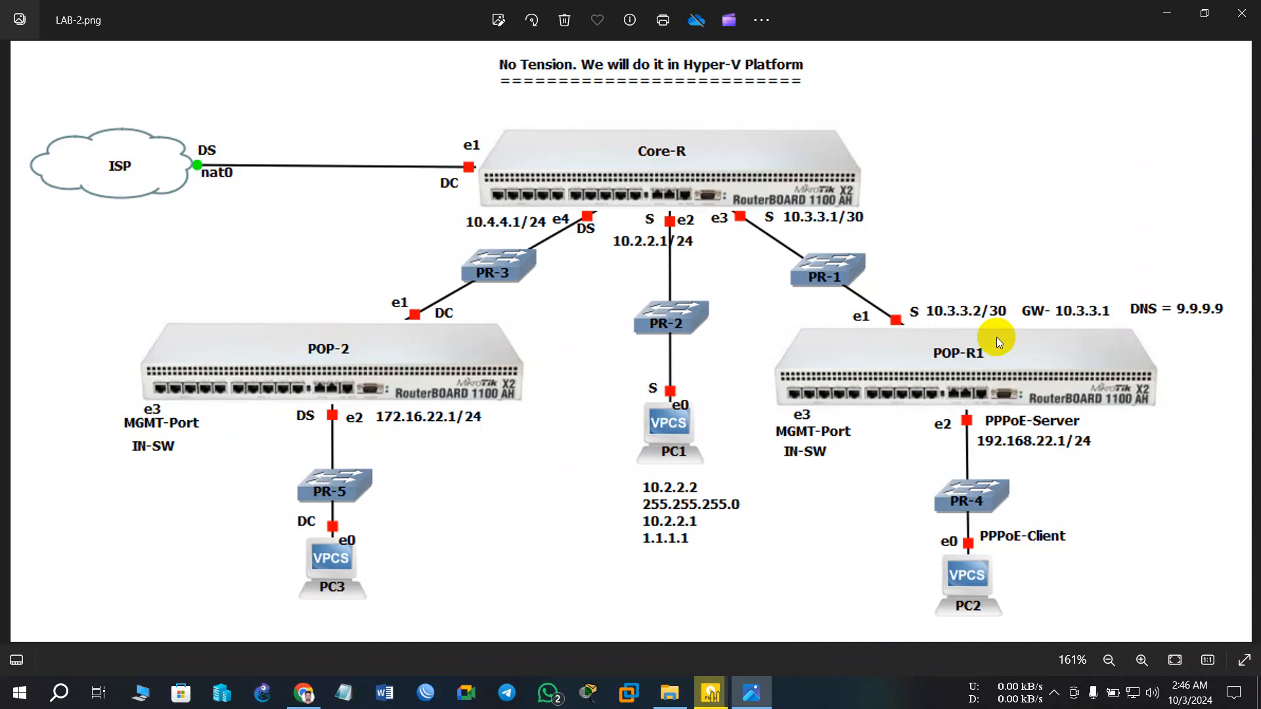
pyautogui.click(1167, 13)
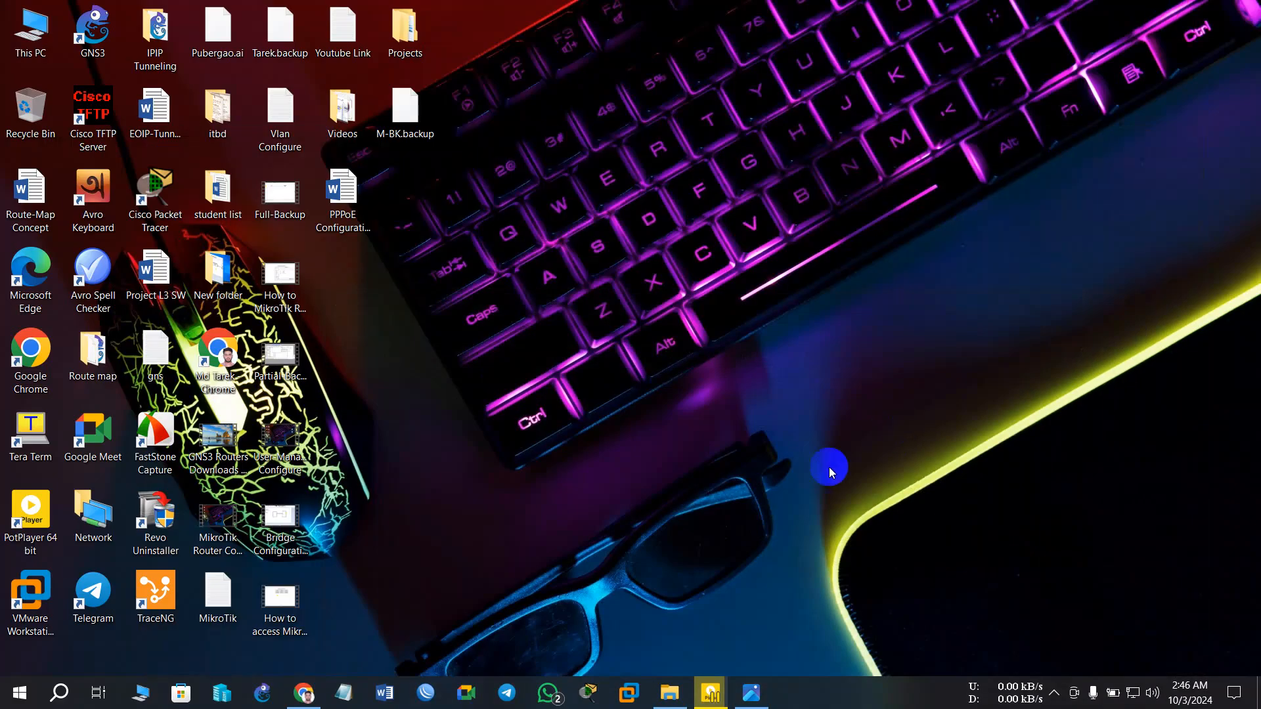
pyautogui.click(749, 692)
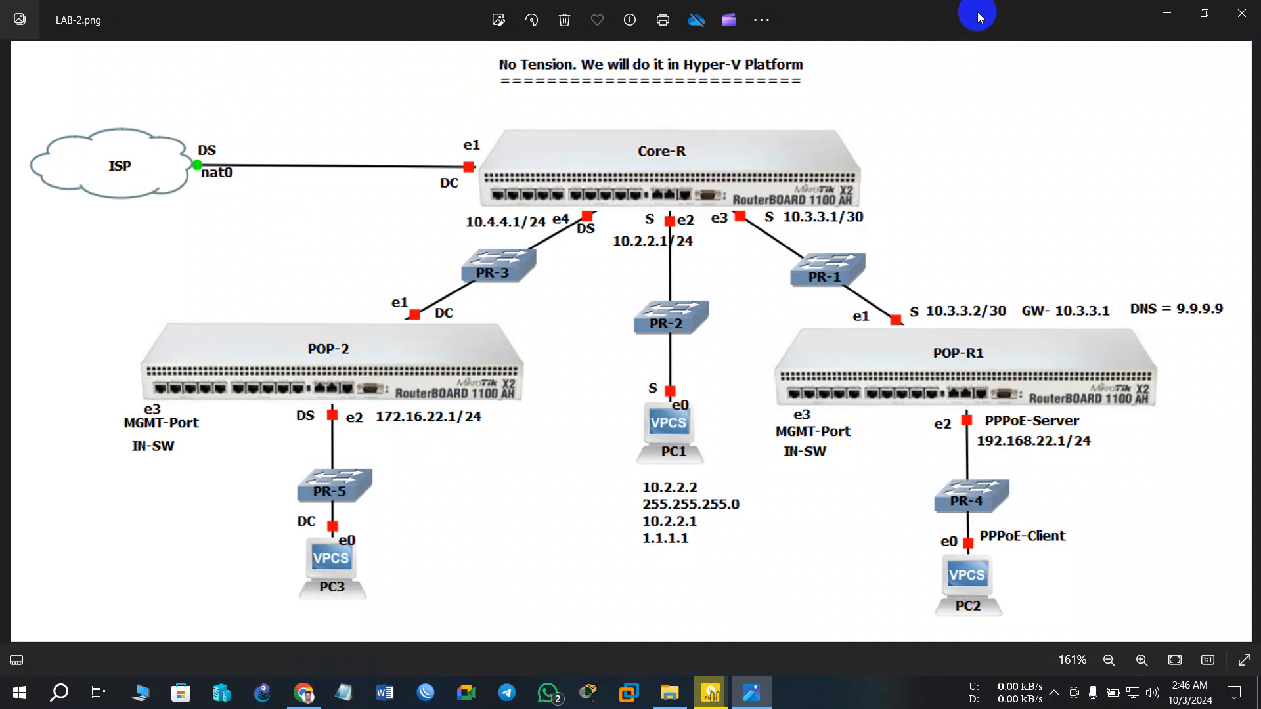
pyautogui.click(1166, 13)
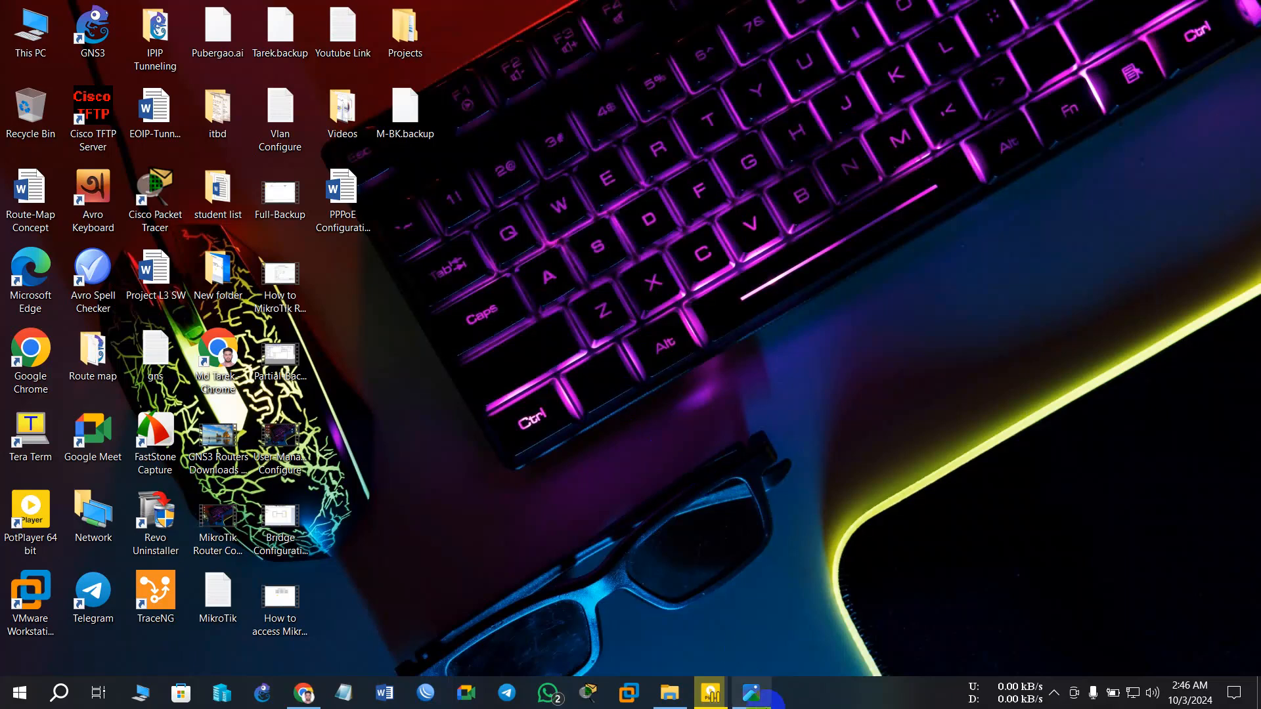
pyautogui.click(751, 693)
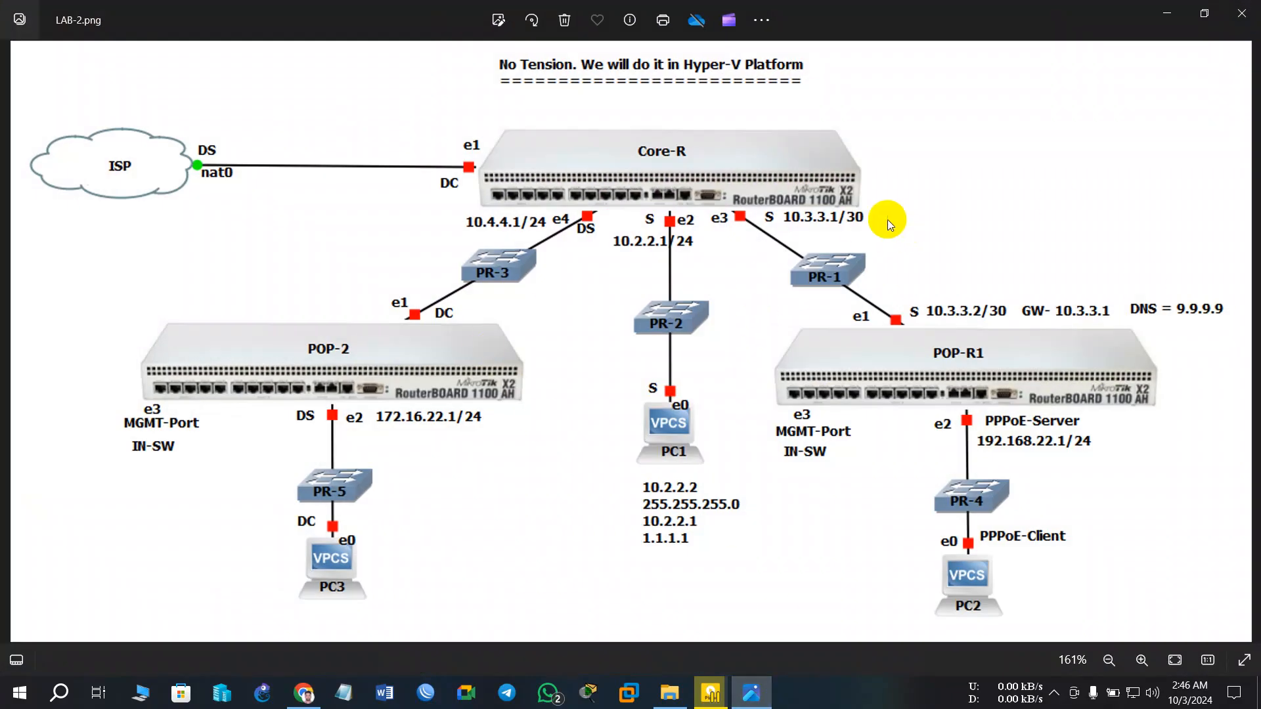
pyautogui.click(1166, 13)
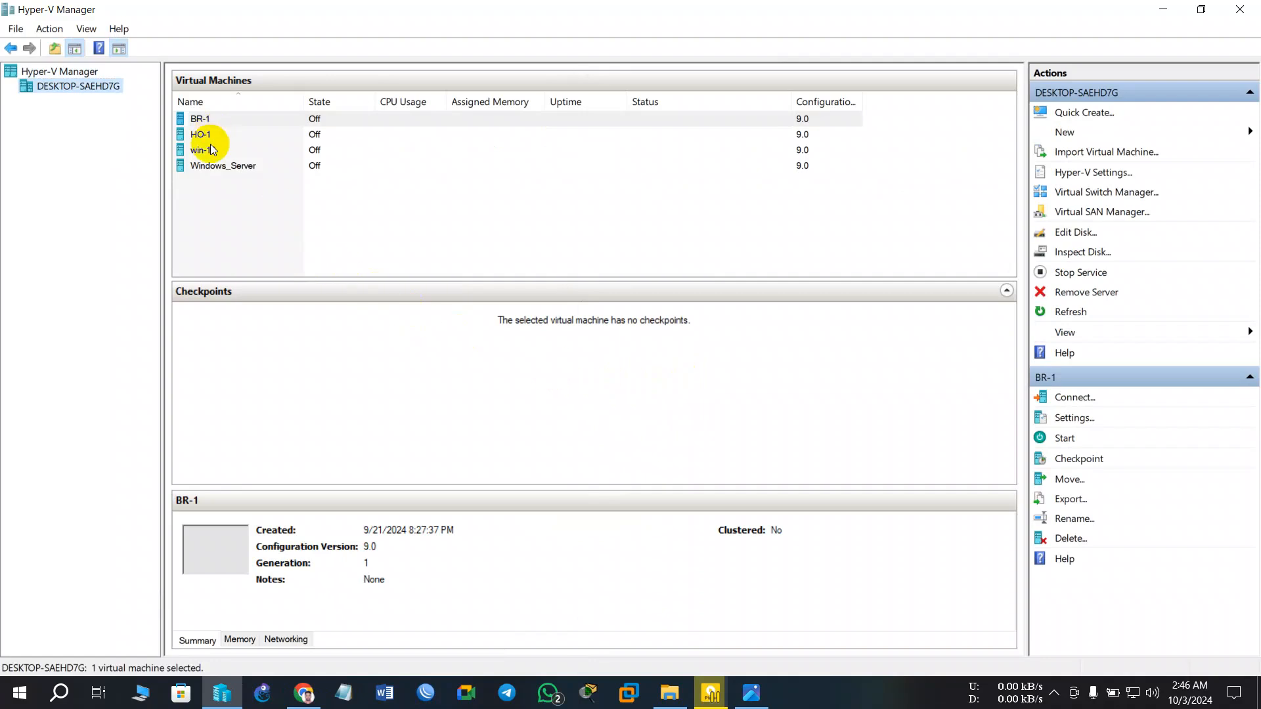
# - Launch the New Virtual Machine Wizard and advance to the name page
pyautogui.click(201, 119)
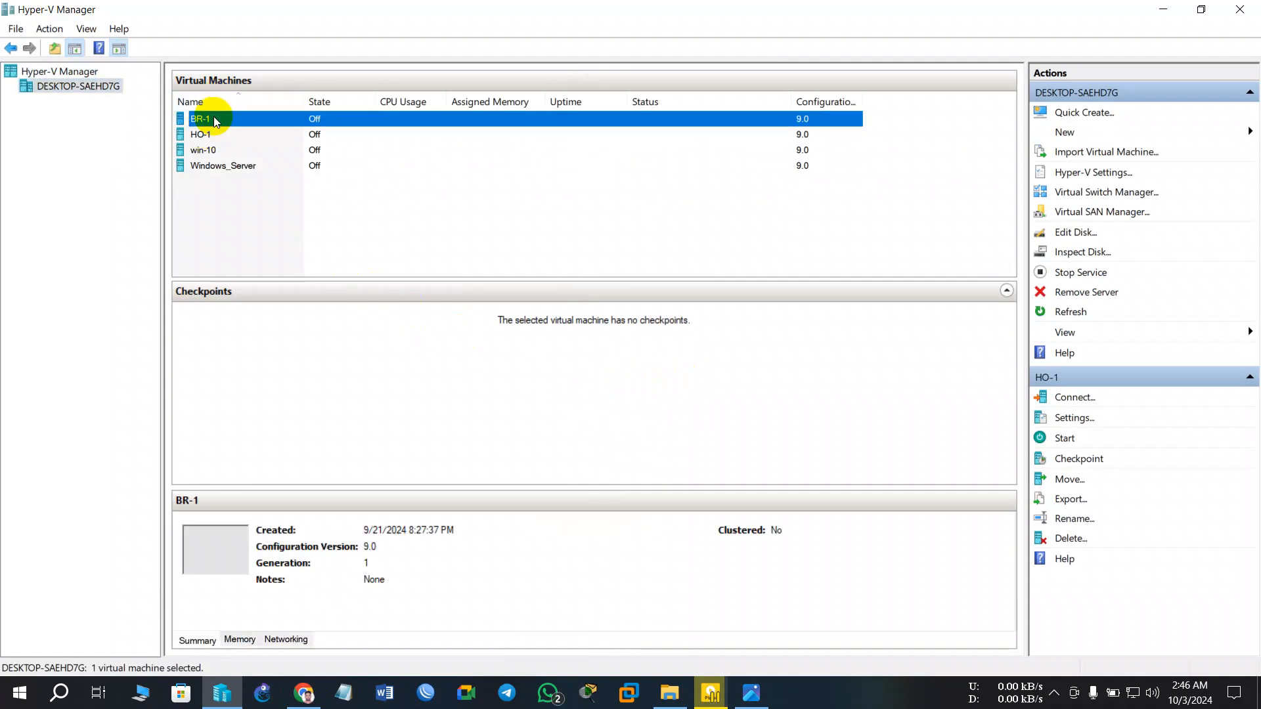
pyautogui.click(1065, 132)
pyautogui.click(1182, 133)
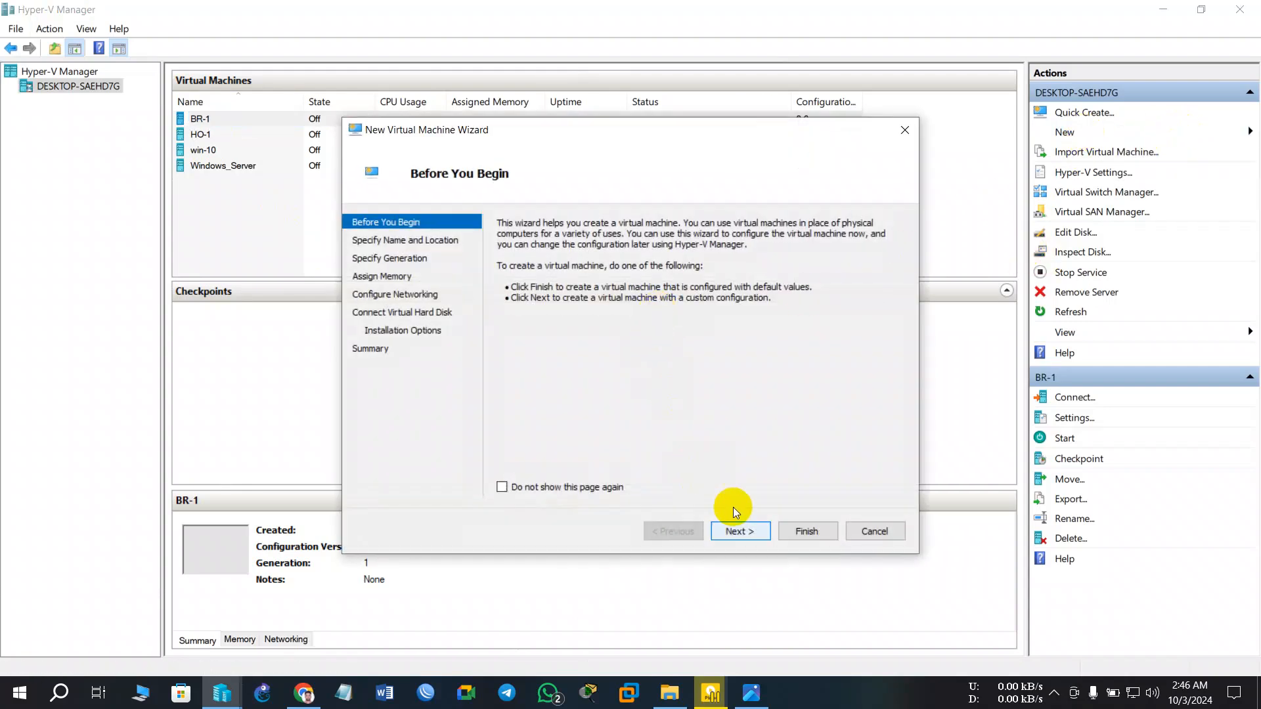
pyautogui.click(740, 531)
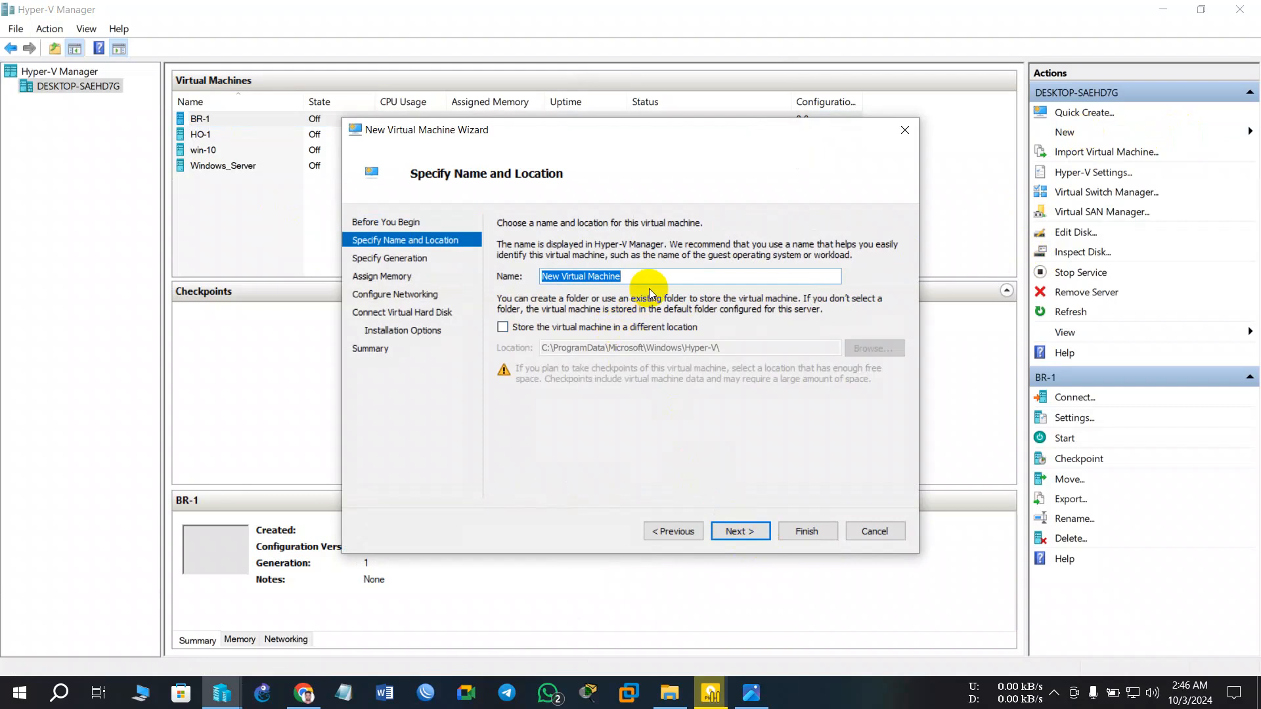
# - Replace the default virtual machine name with Pop-2
pyautogui.press('BackSpace')
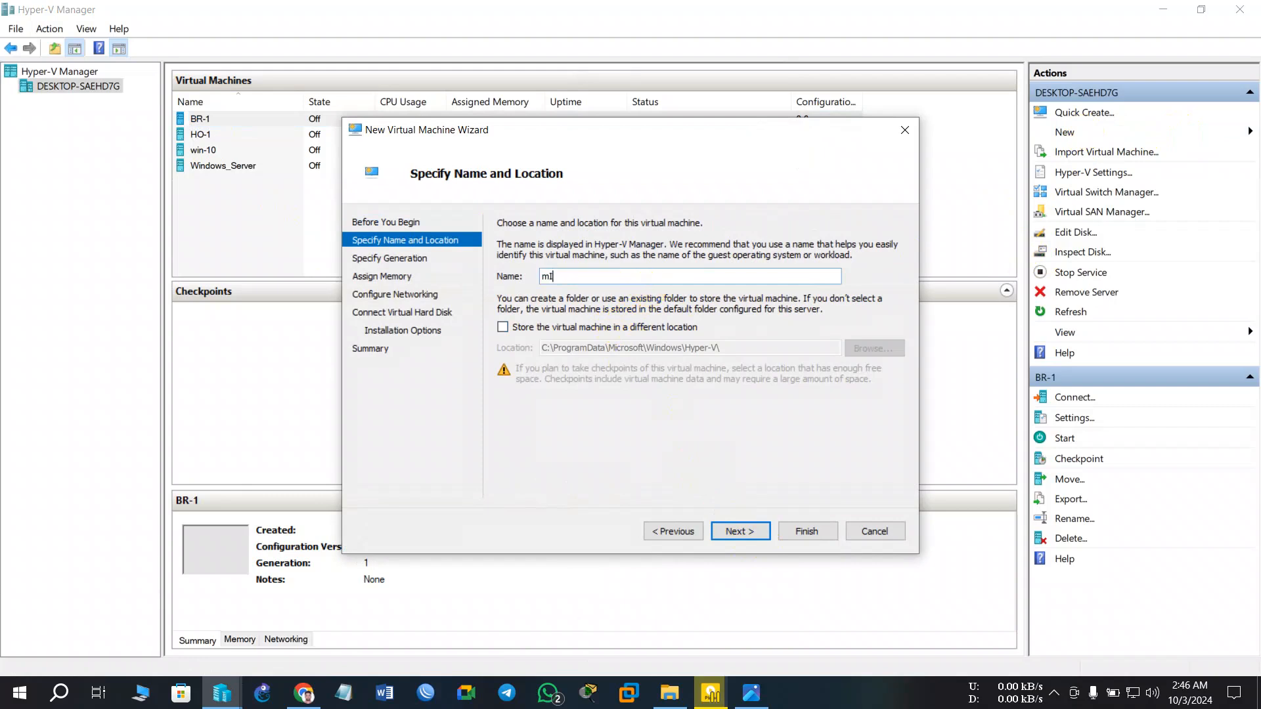
pyautogui.write('m')
pyautogui.press('BackSpace')
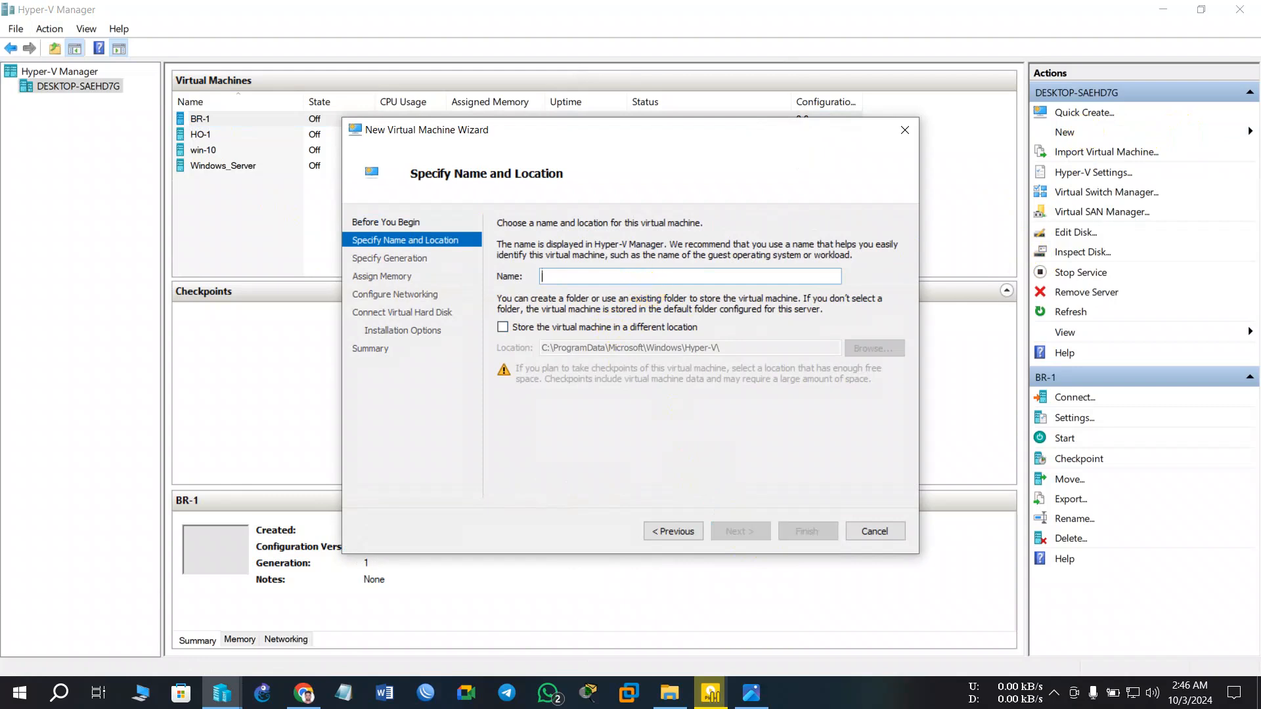
pyautogui.write('M')
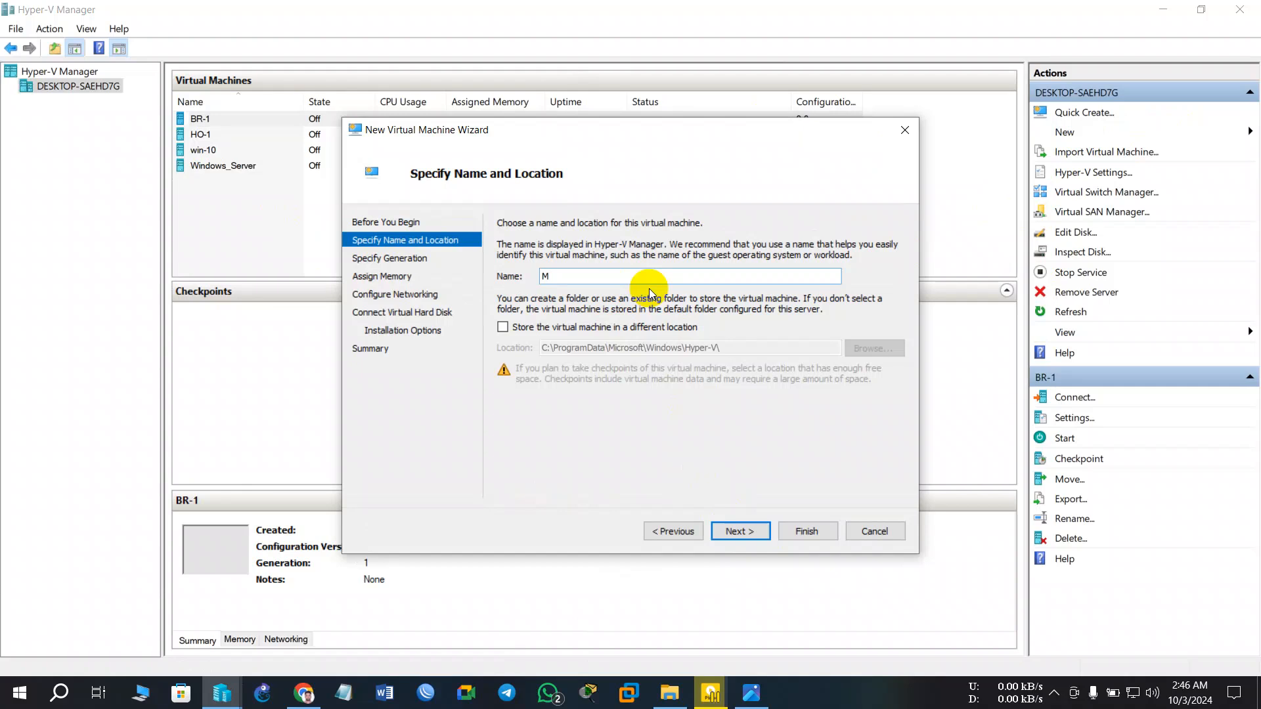
pyautogui.write('ikro')
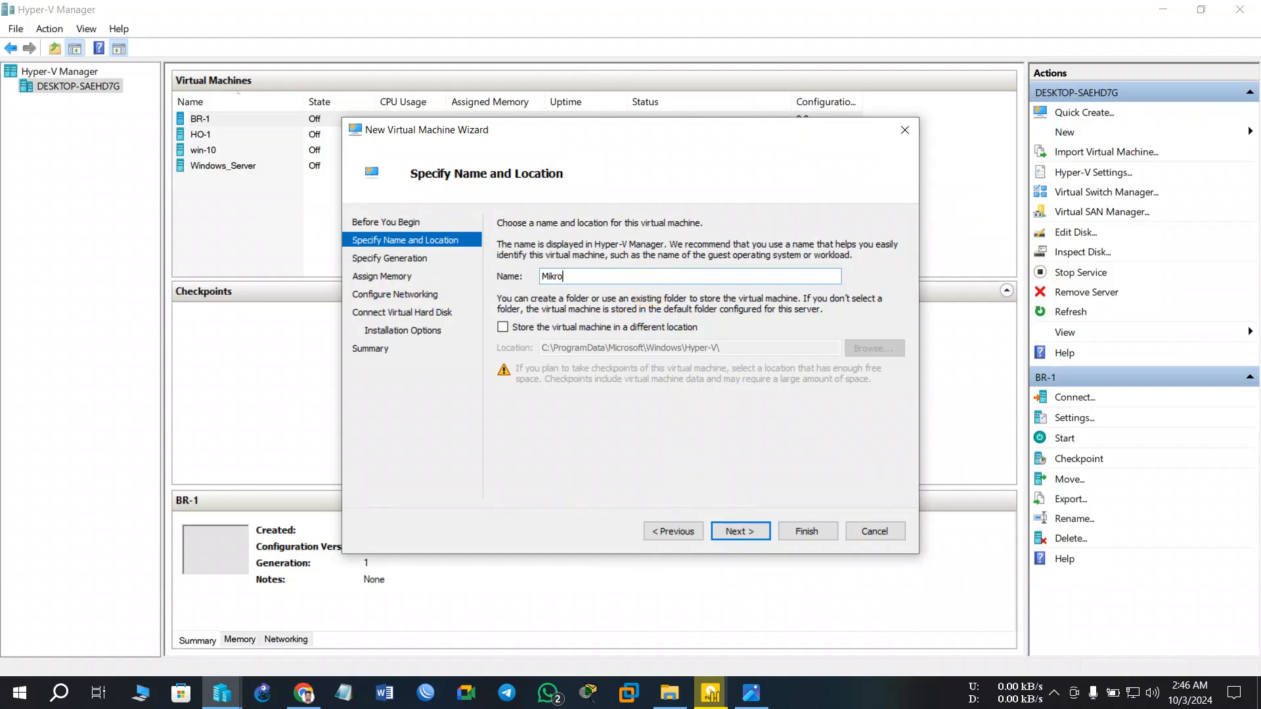
pyautogui.write('Tik')
pyautogui.press('BackSpace')
pyautogui.press('BackSpace')
pyautogui.press('BackSpace')
pyautogui.press('BackSpace')
pyautogui.press('BackSpace')
pyautogui.press('BackSpace')
pyautogui.press('BackSpace')
pyautogui.press('BackSpace')
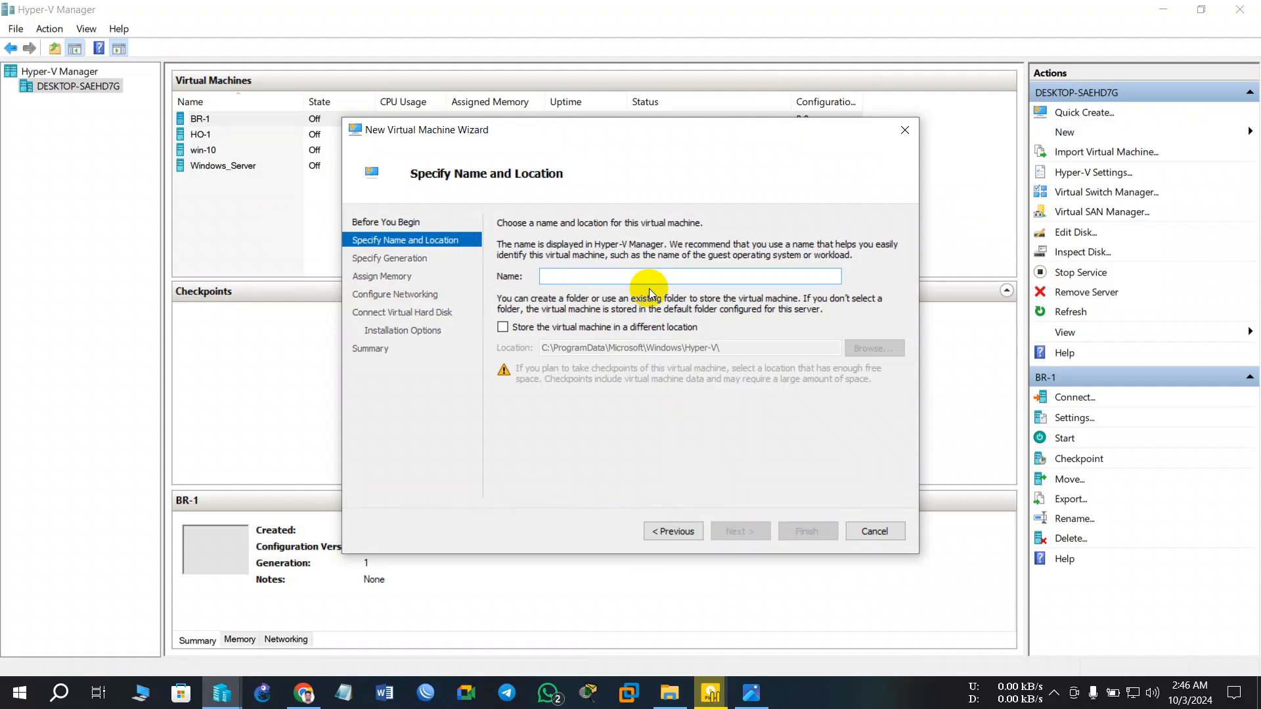
pyautogui.write('Po')
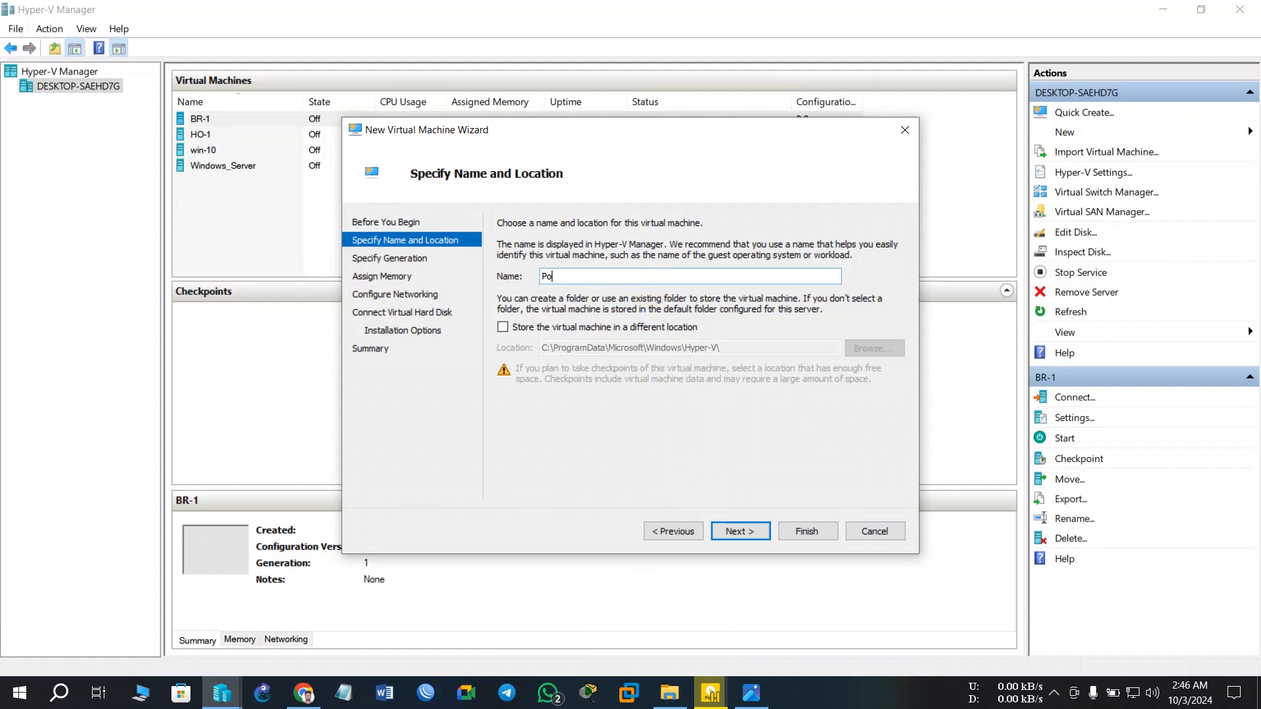
pyautogui.press('BackSpace')
pyautogui.write('op-2')
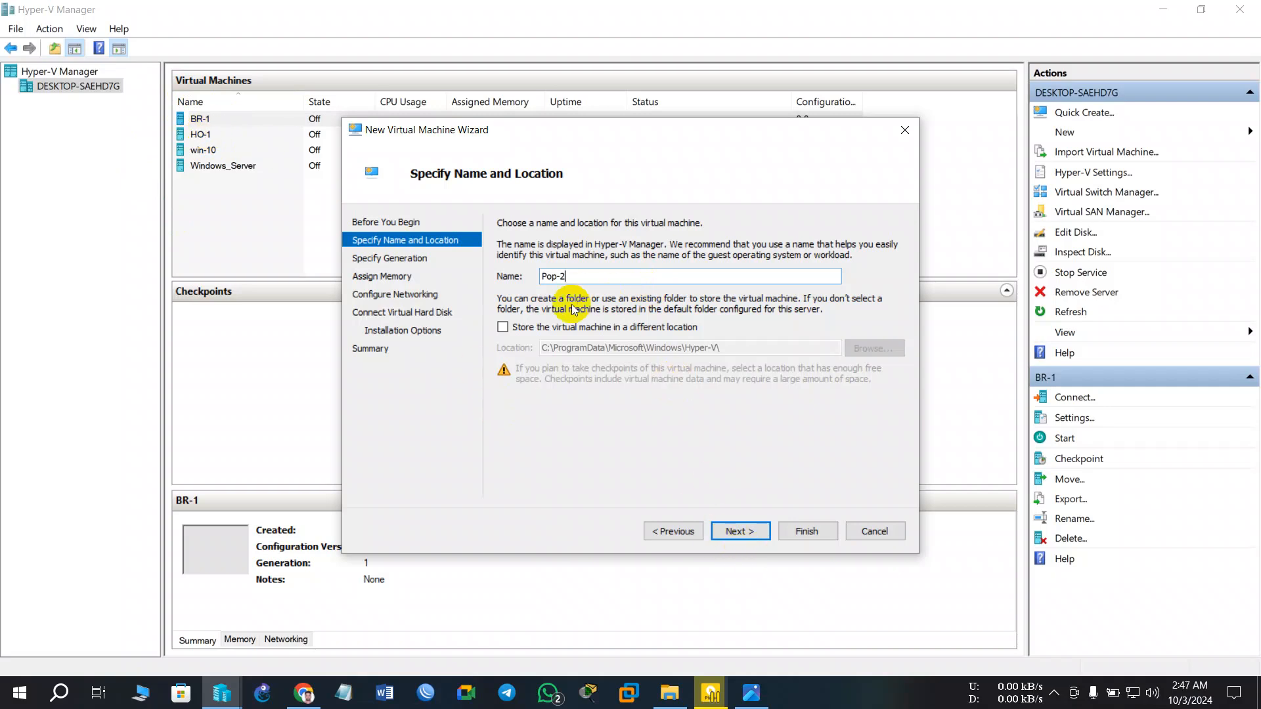
# - Store the VM in a different location: D:\Hyper V\MikroTik
pyautogui.click(511, 327)
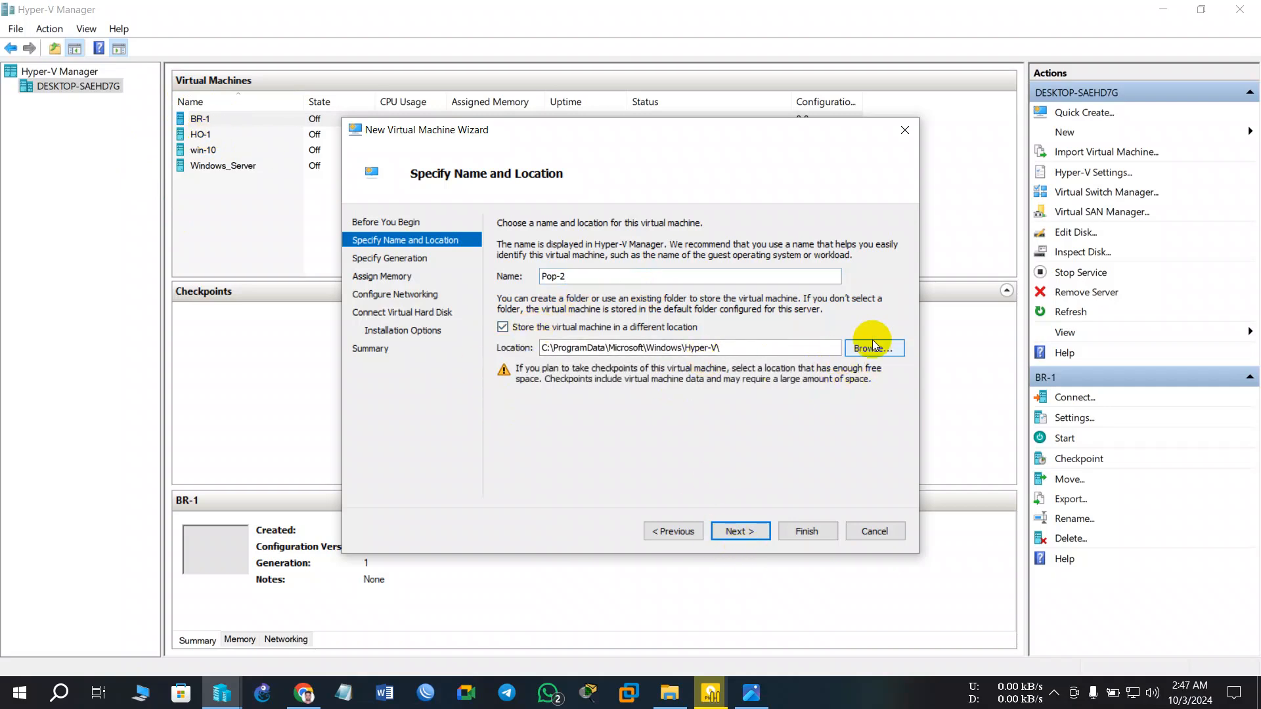
pyautogui.click(862, 348)
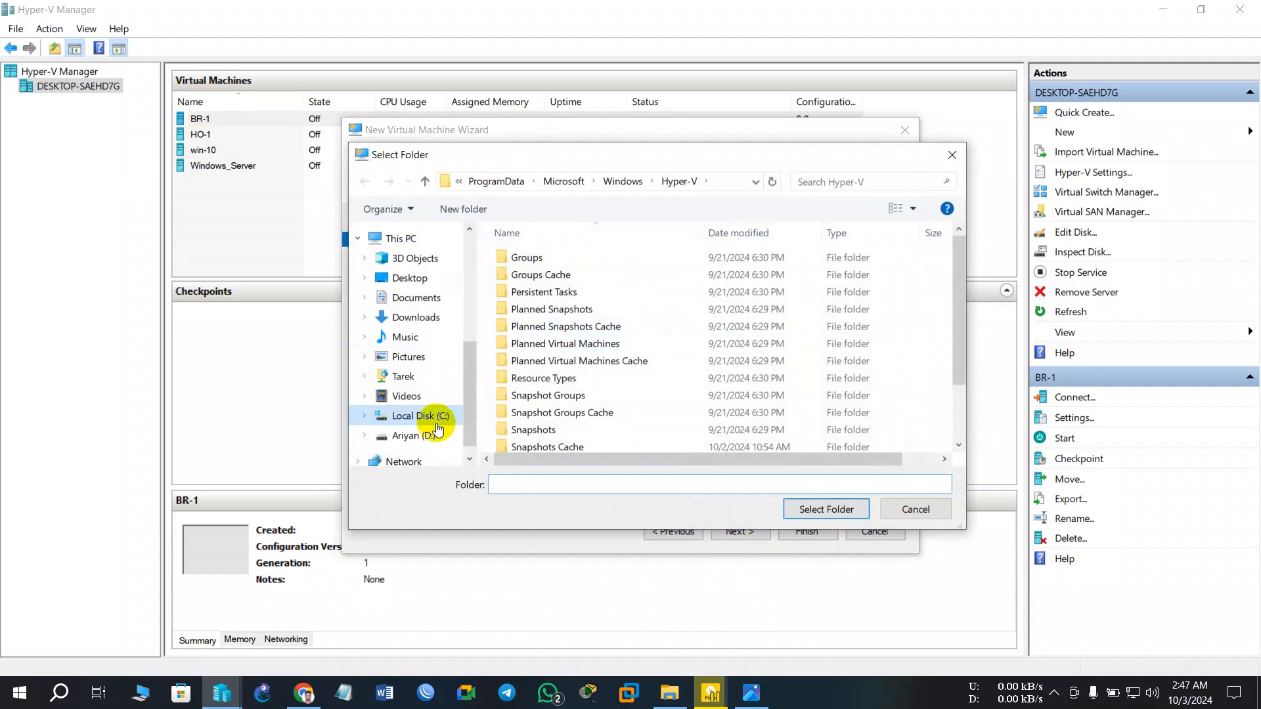
pyautogui.scroll(-1, 427, 416)
pyautogui.click(420, 410)
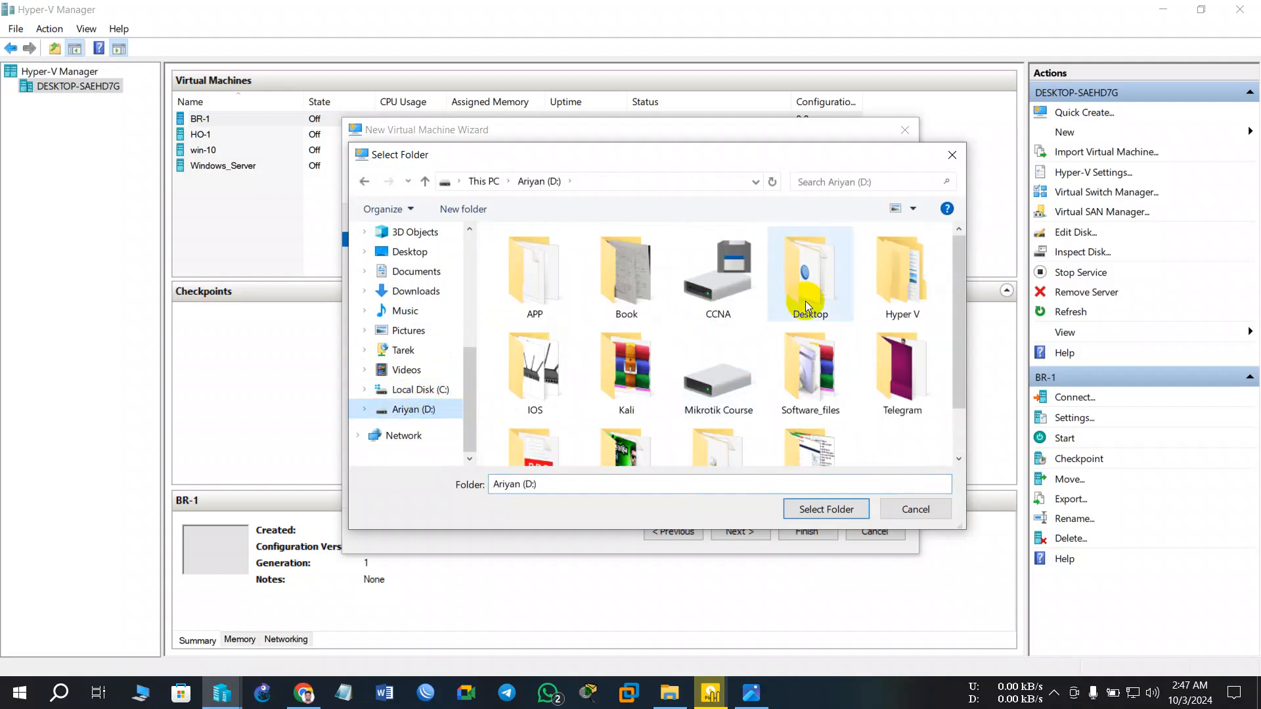
pyautogui.doubleClick(909, 299)
pyautogui.doubleClick(529, 257)
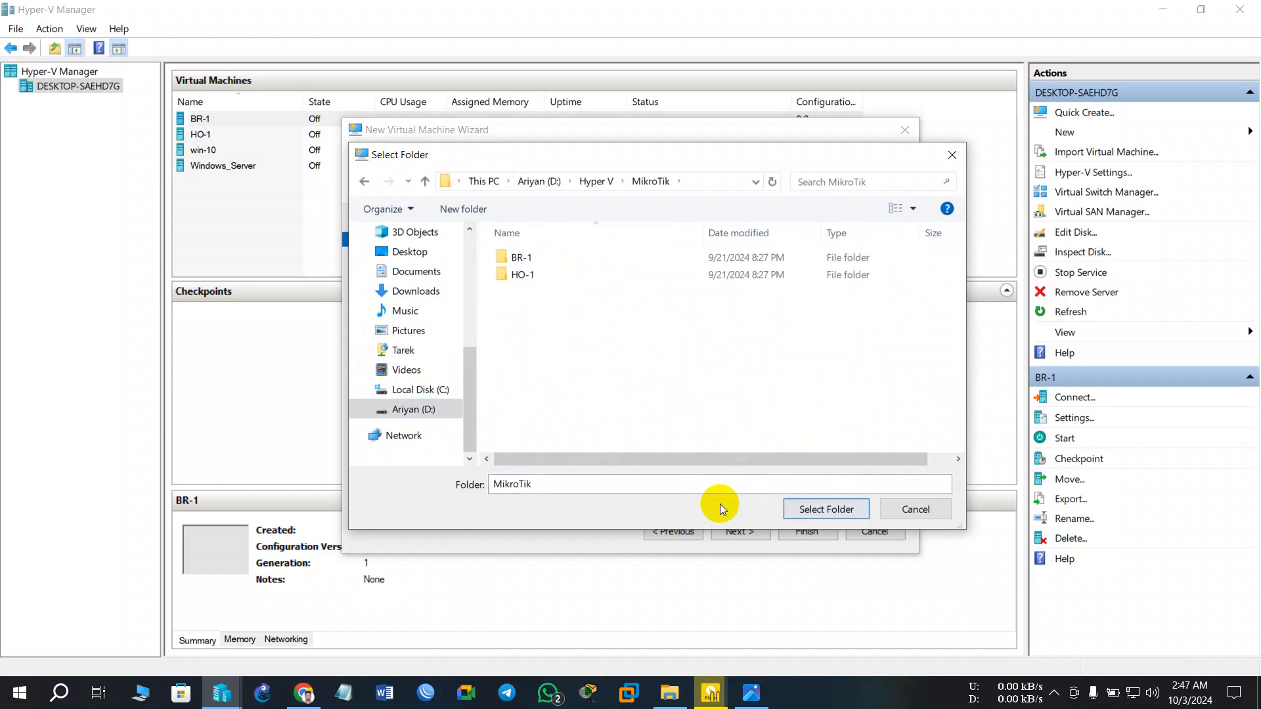
pyautogui.click(830, 511)
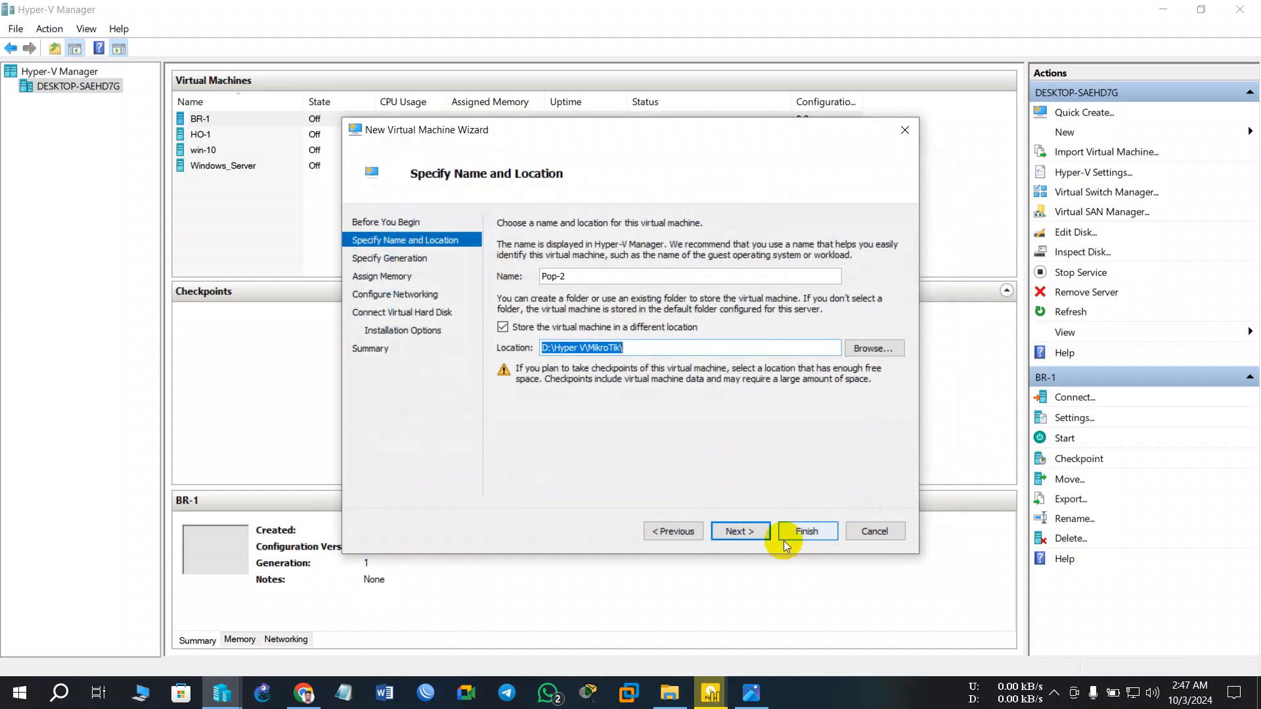
# - Keep Generation 1 and 1024 MB, connect to Default Switch, and set the disk size to 2 GB
pyautogui.click(743, 537)
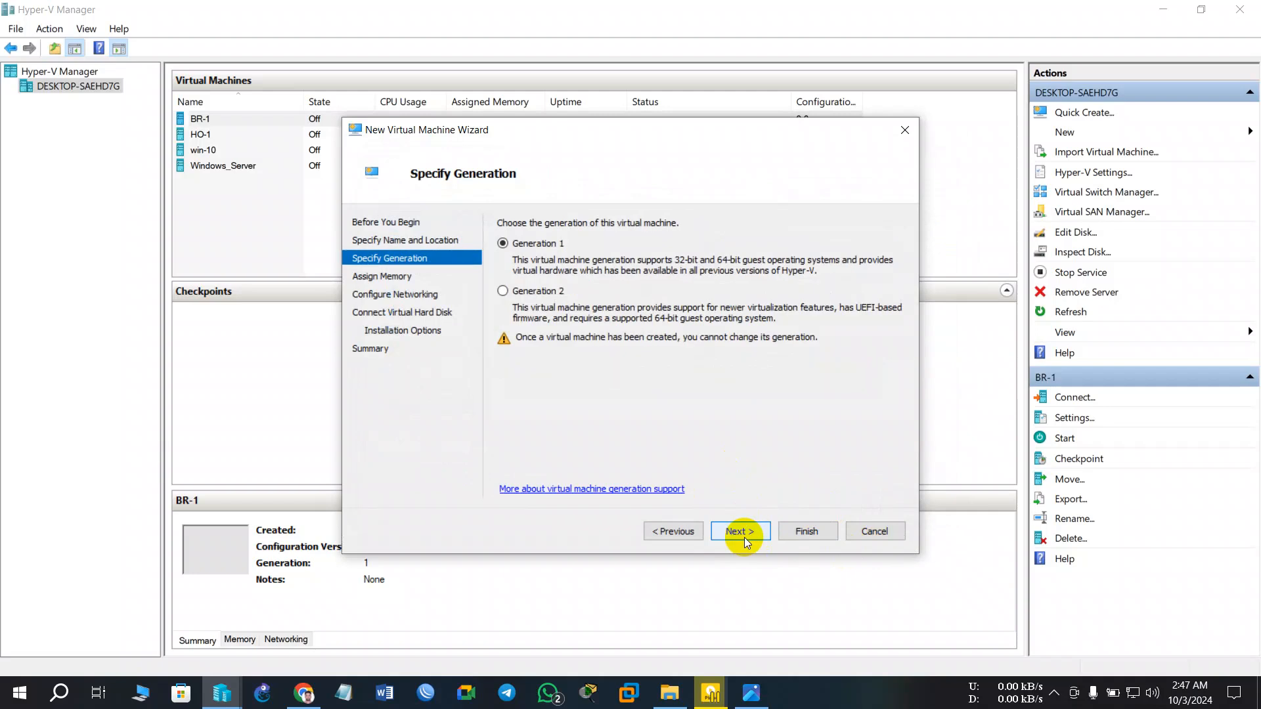
pyautogui.click(747, 536)
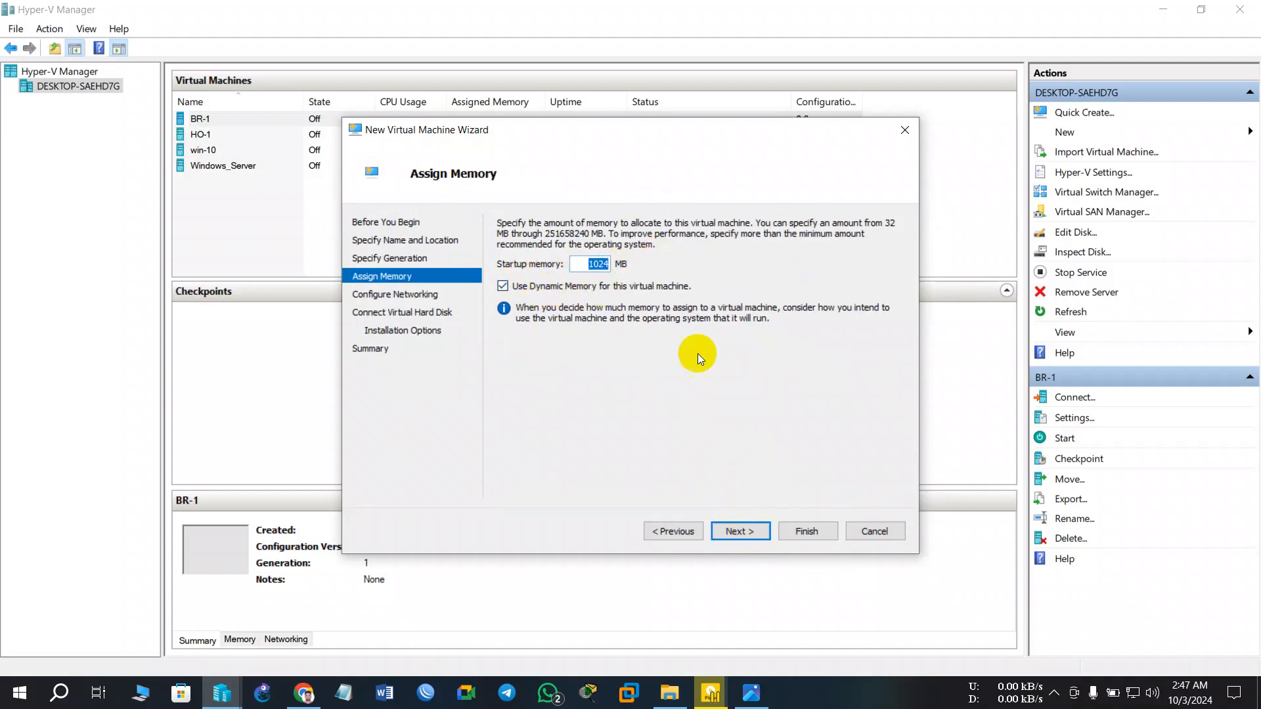
pyautogui.click(752, 527)
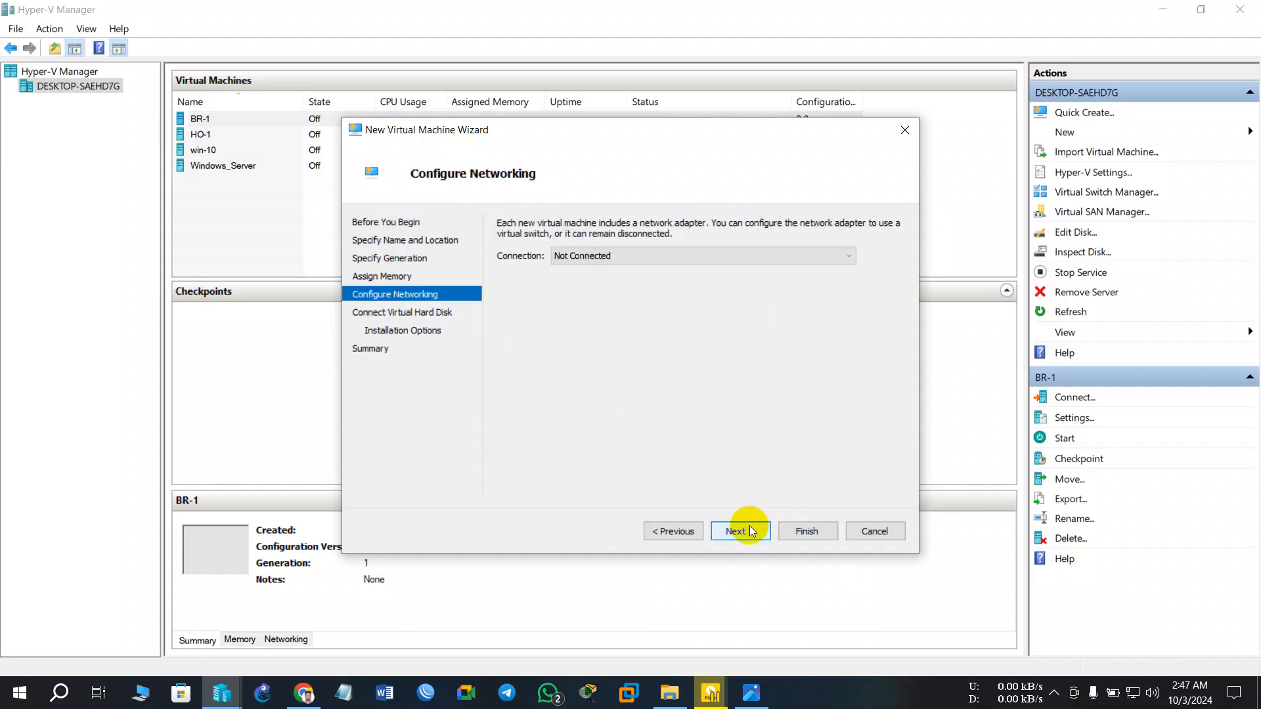
pyautogui.click(629, 261)
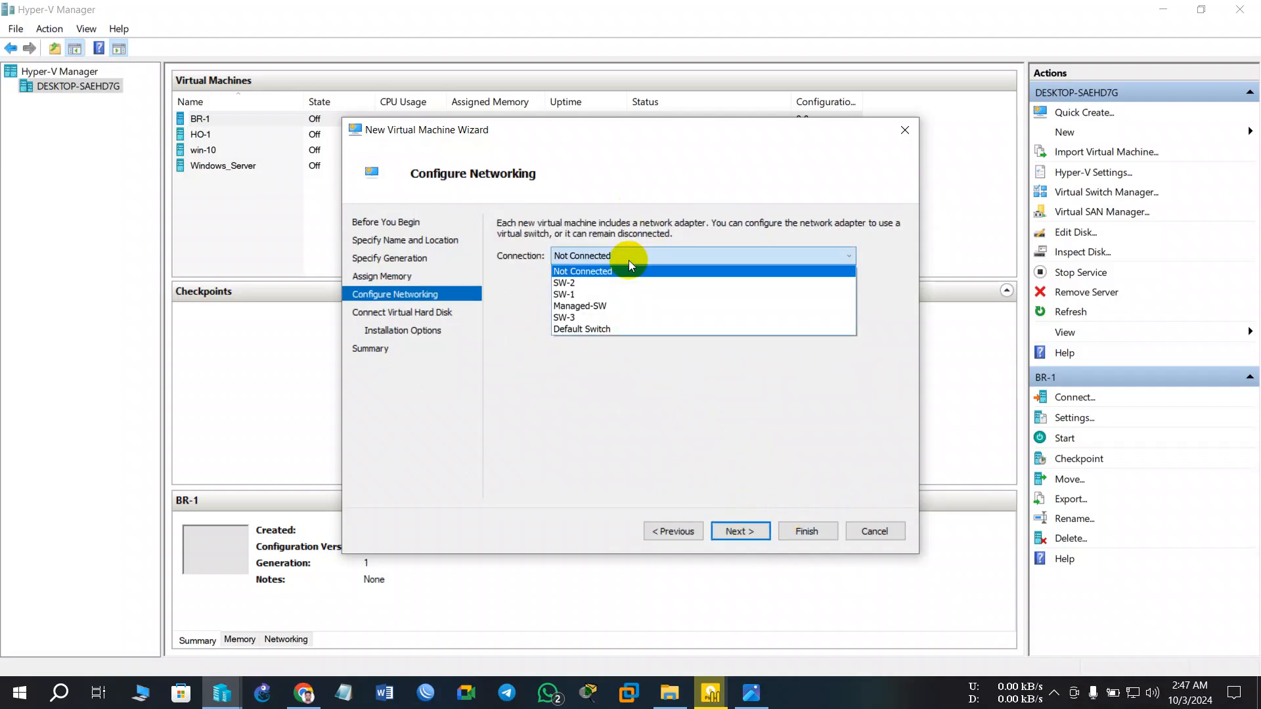
pyautogui.click(628, 259)
pyautogui.click(618, 255)
pyautogui.click(581, 328)
pyautogui.click(762, 531)
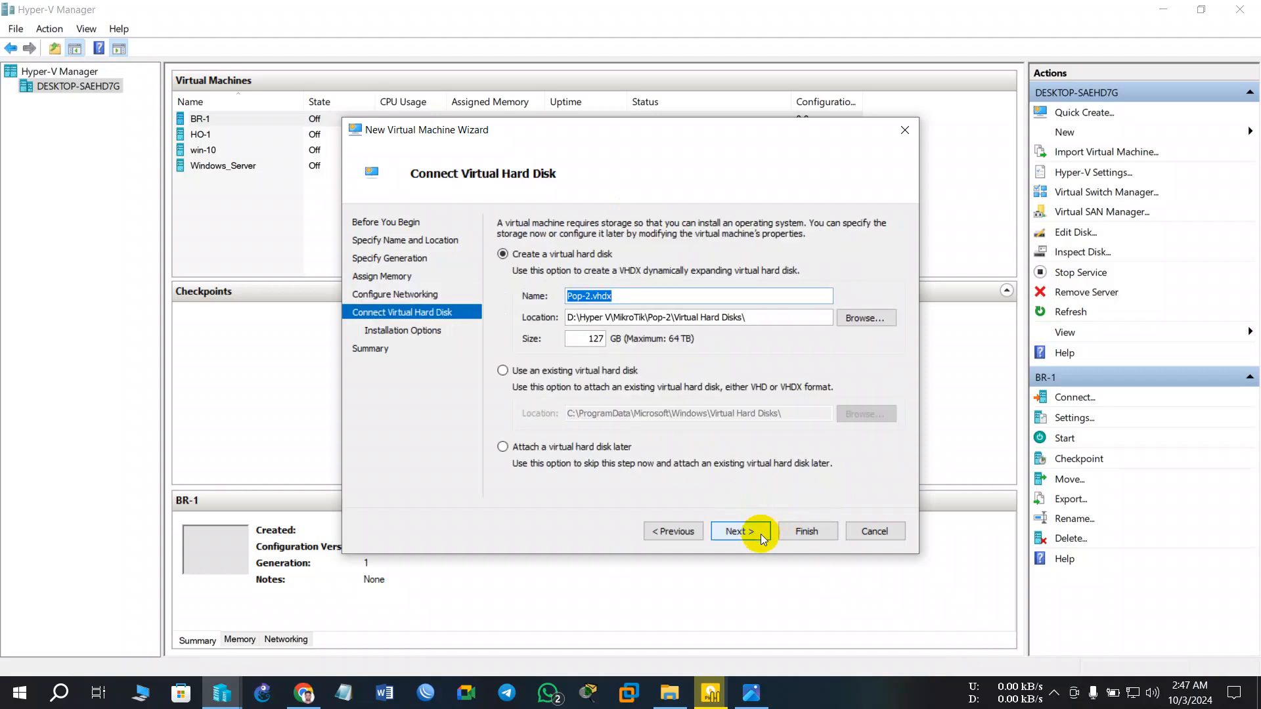
pyautogui.doubleClick(585, 345)
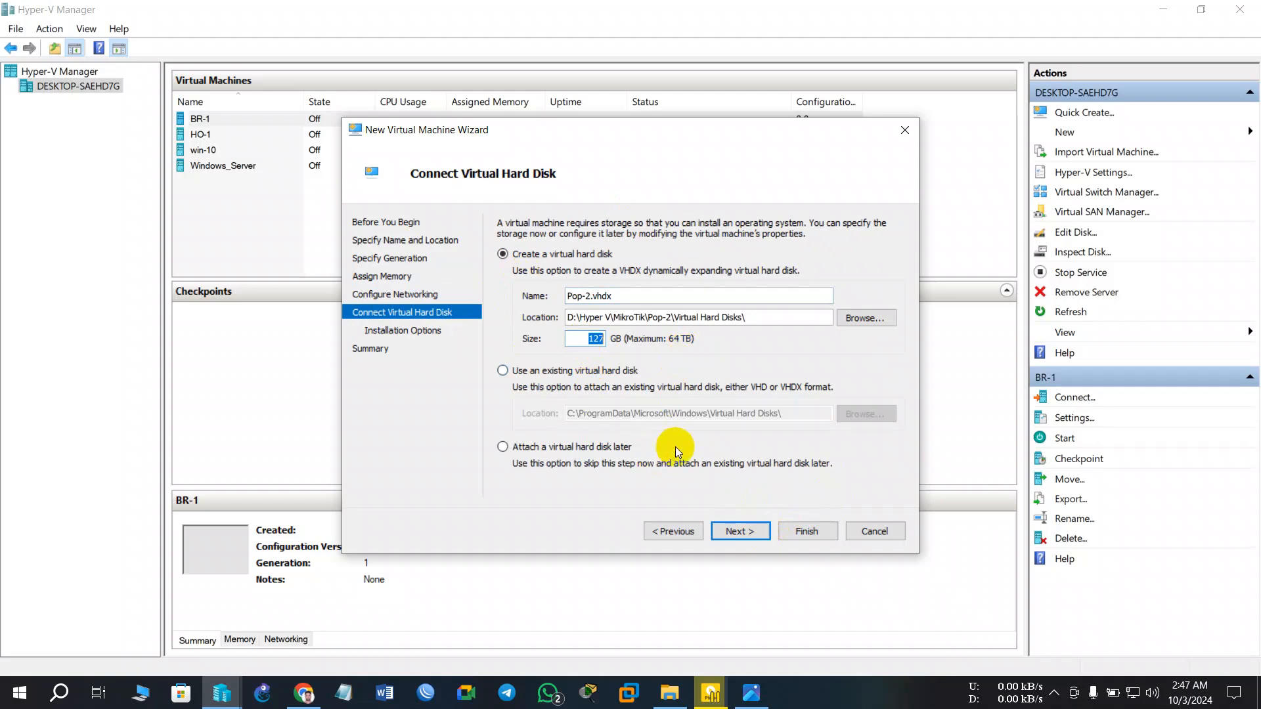
pyautogui.write('2')
# - Choose to install from a bootable ISO image, initially picking mikrotik-6.49.11
pyautogui.click(748, 531)
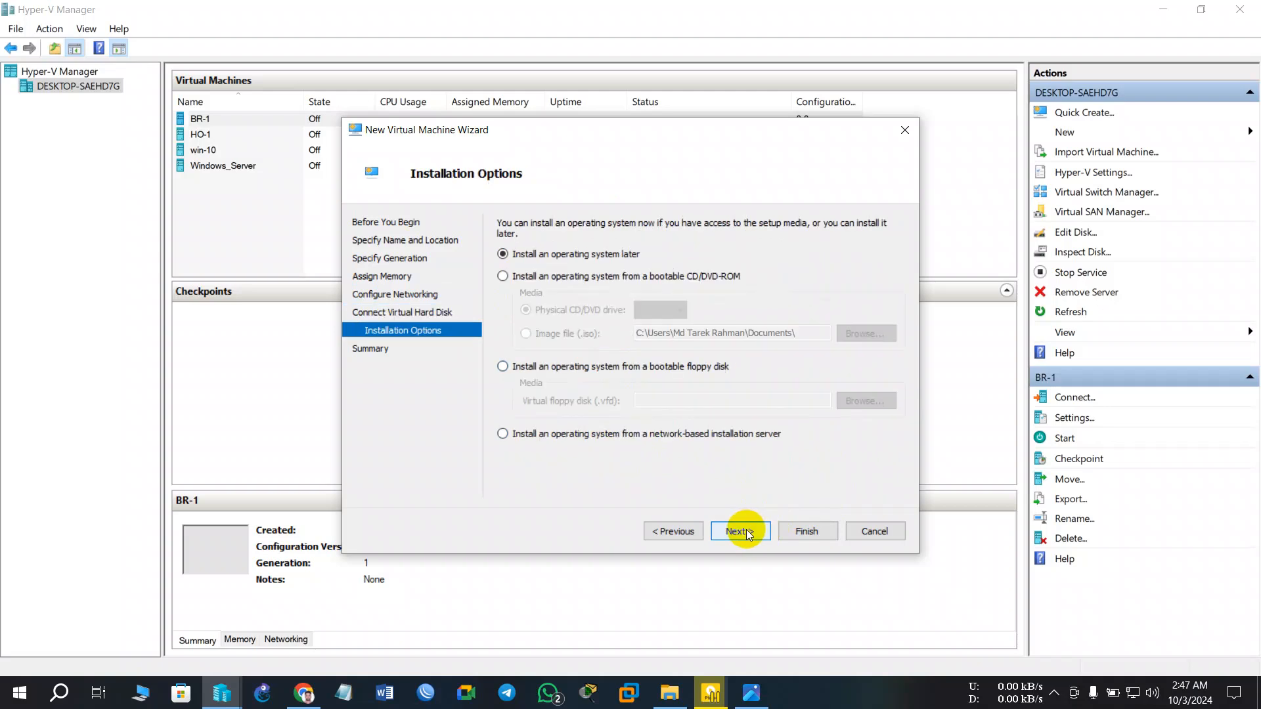
pyautogui.click(513, 279)
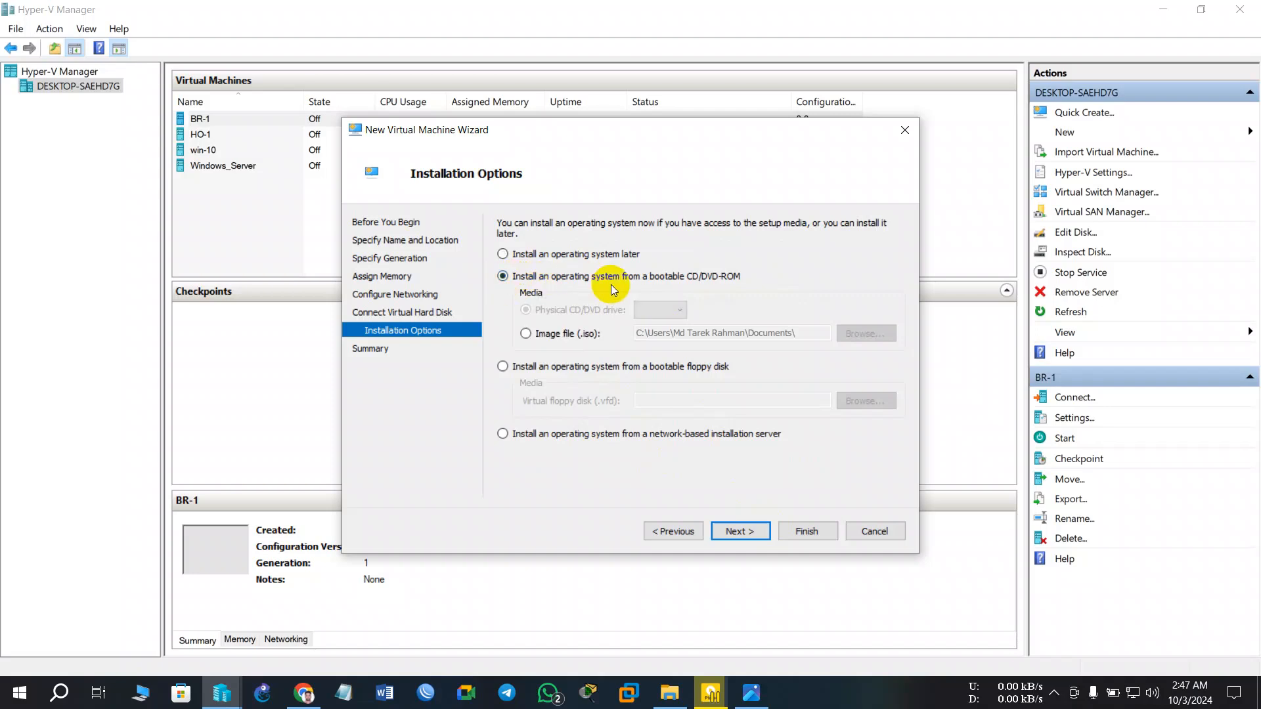
pyautogui.click(533, 333)
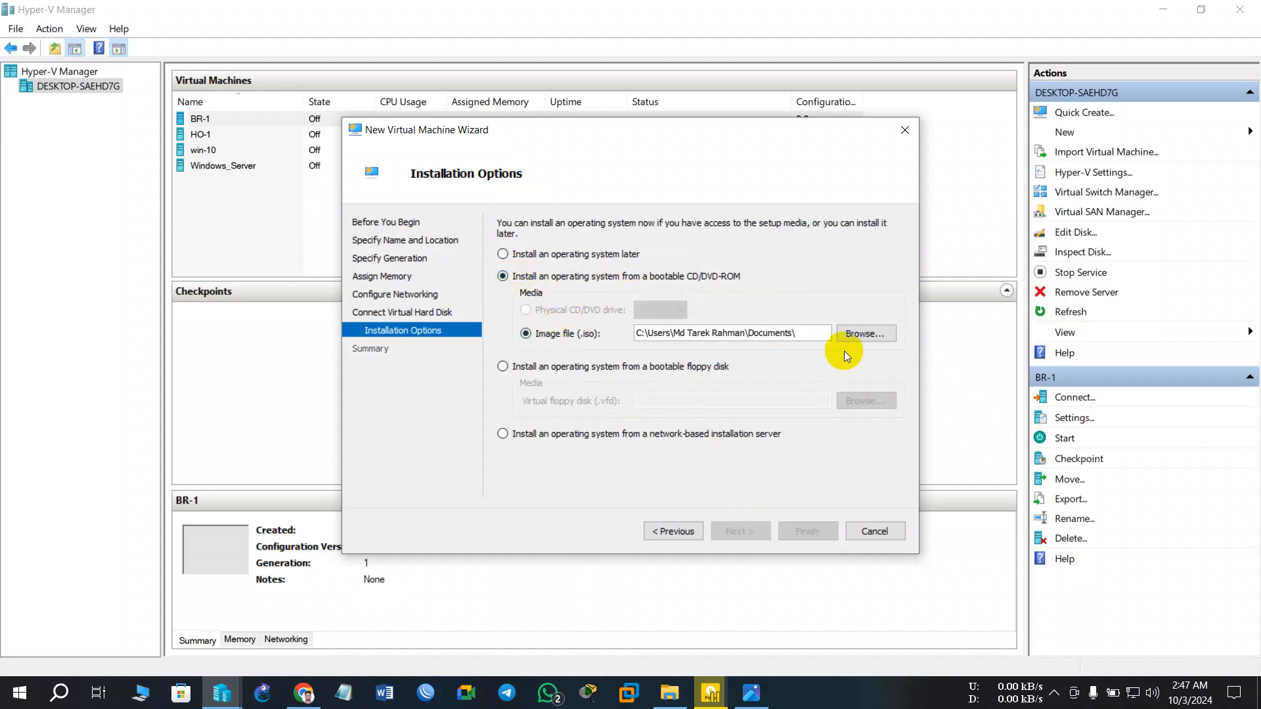
pyautogui.click(860, 333)
pyautogui.doubleClick(700, 289)
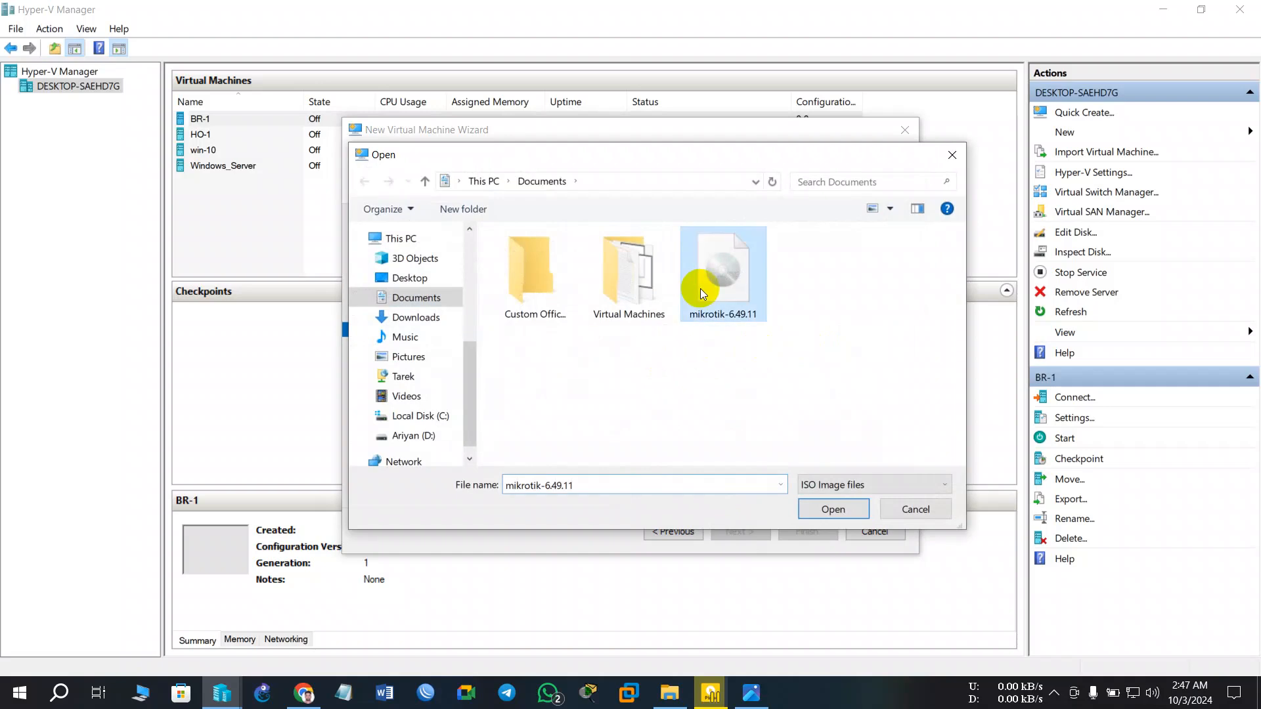
# - Switch the image to D:\IOS\mikrotik-7.15.3.iso and finish creating Pop-2
pyautogui.click(865, 333)
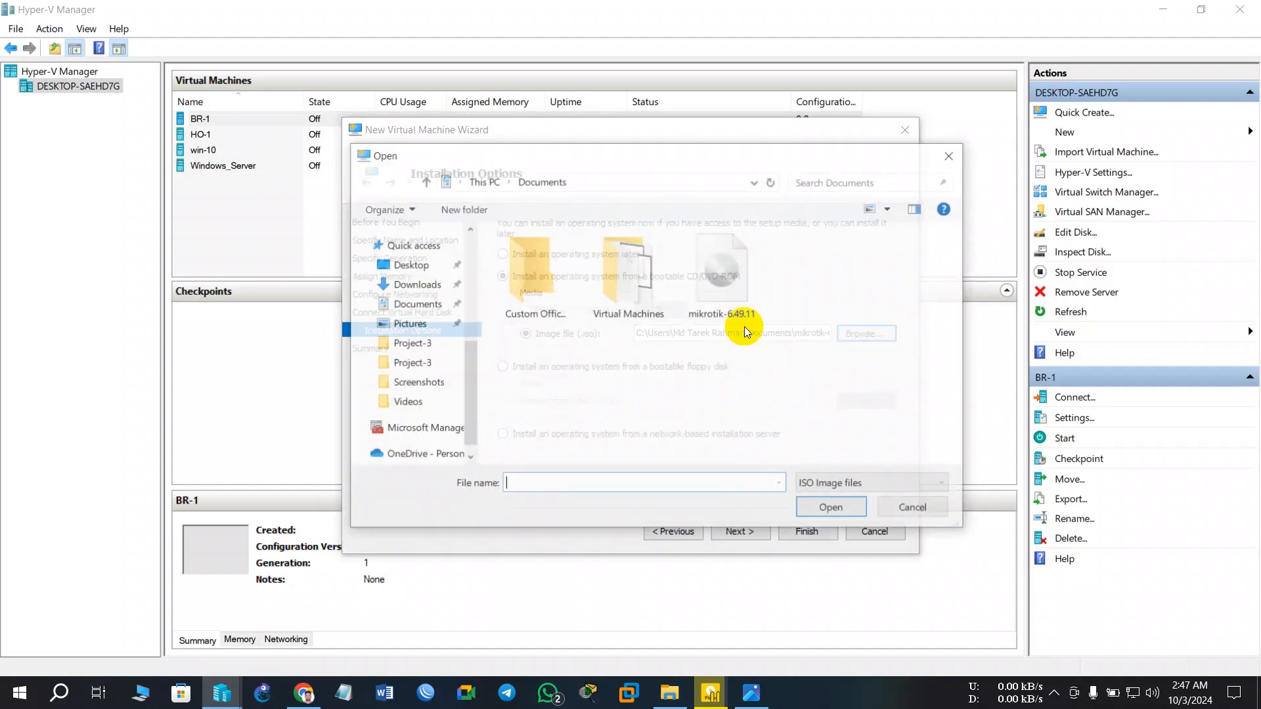
pyautogui.scroll(-1, 413, 394)
pyautogui.click(421, 410)
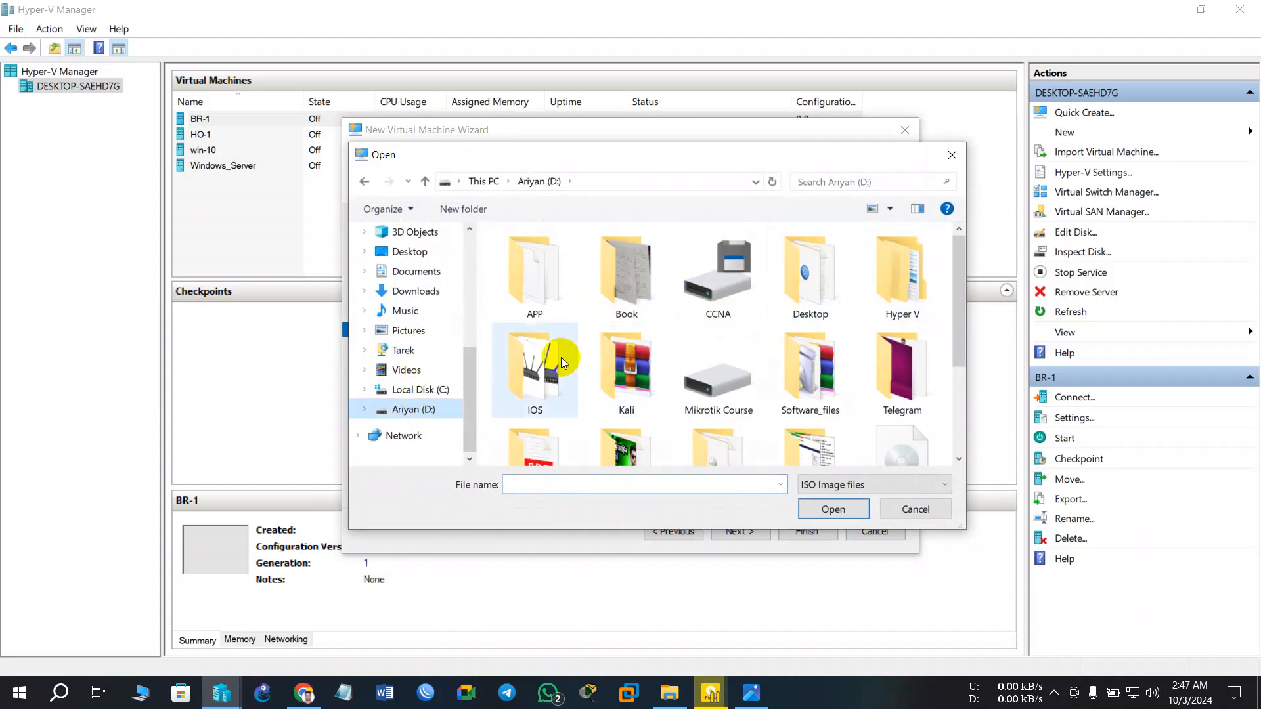
pyautogui.doubleClick(550, 382)
pyautogui.doubleClick(736, 289)
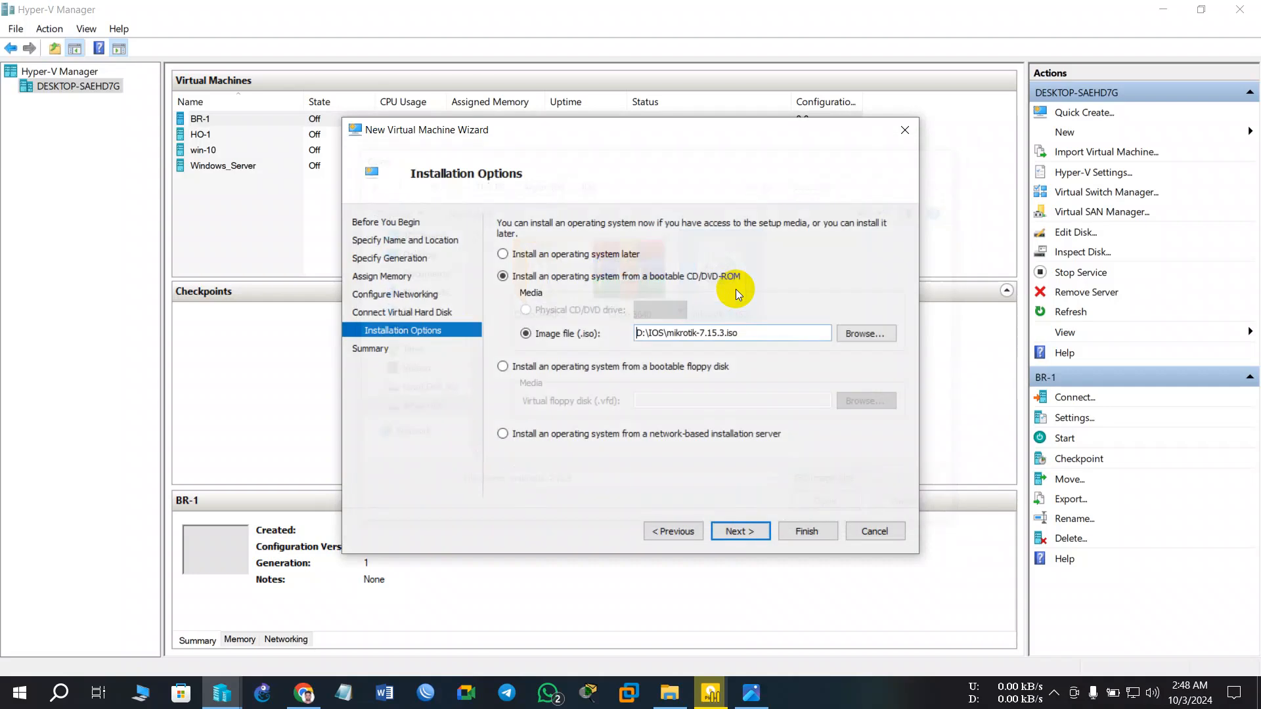
pyautogui.click(739, 538)
pyautogui.click(804, 530)
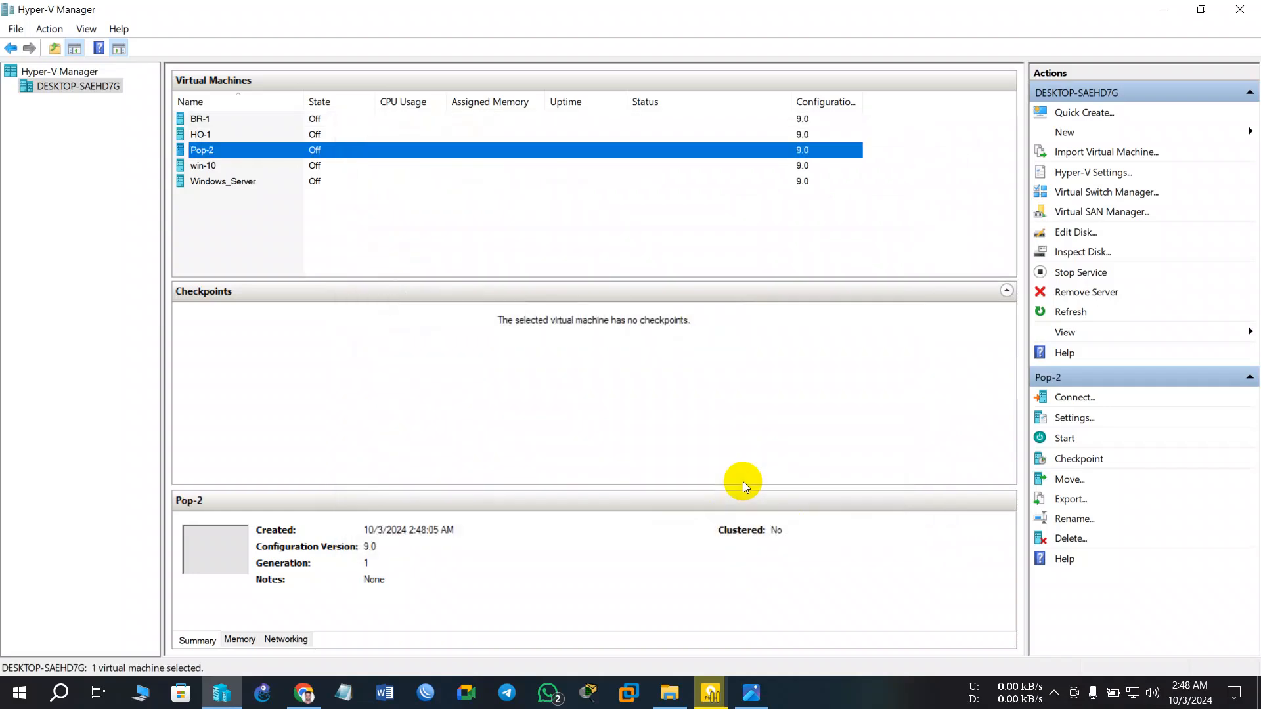
# - Open Pop-2's Virtual Machine Connection console and start the machine
pyautogui.doubleClick(471, 150)
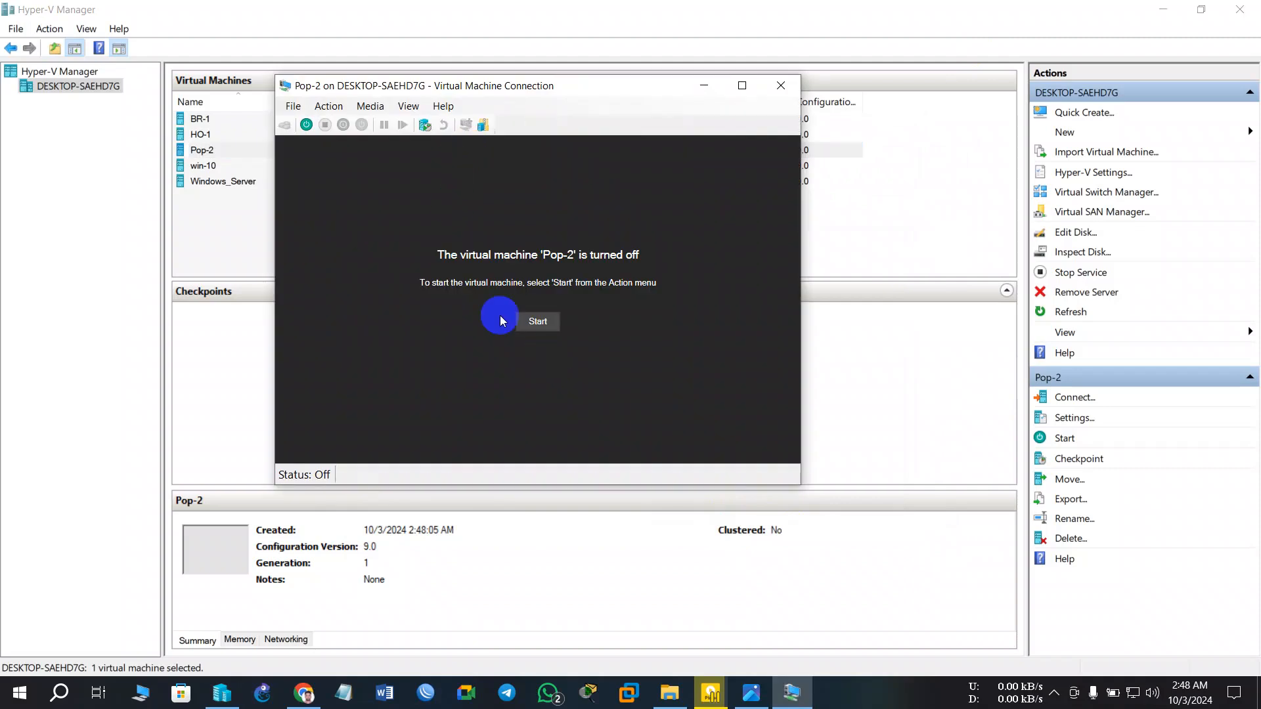
pyautogui.click(549, 326)
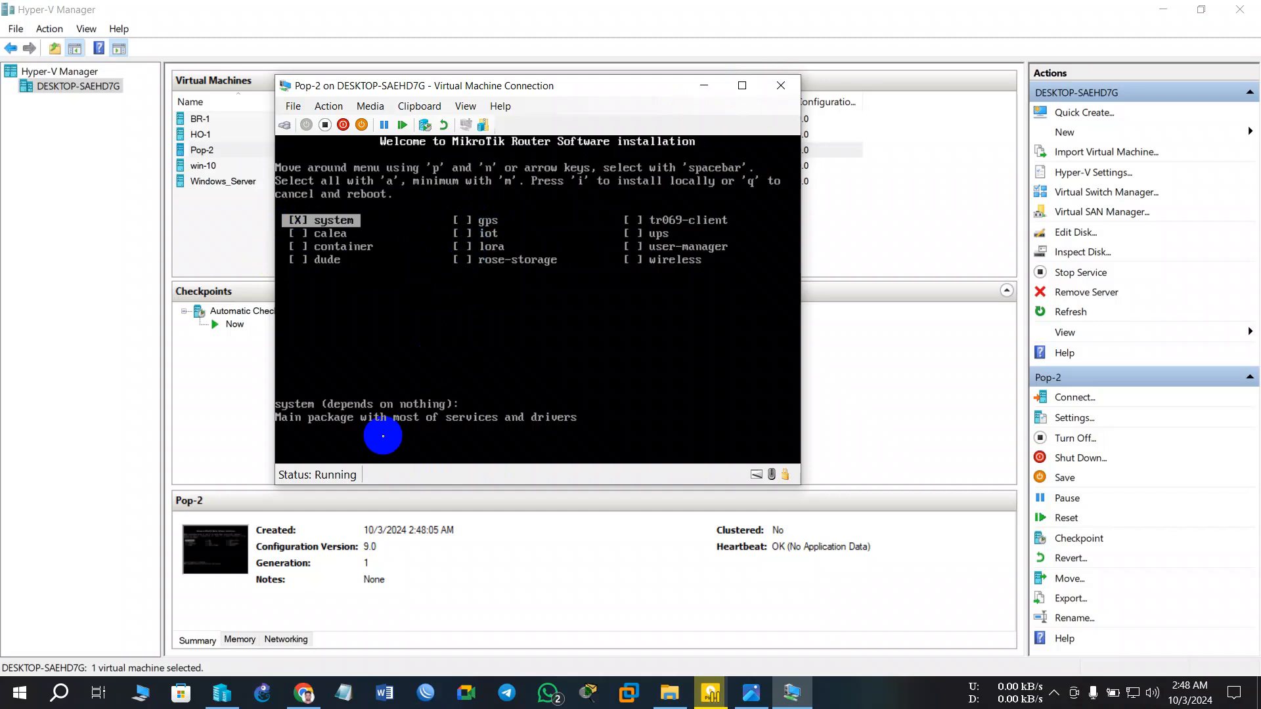
# - Select all RouterOS packages, install them with 'y' to erase the disk, then reboot Pop-2
pyautogui.press('a')
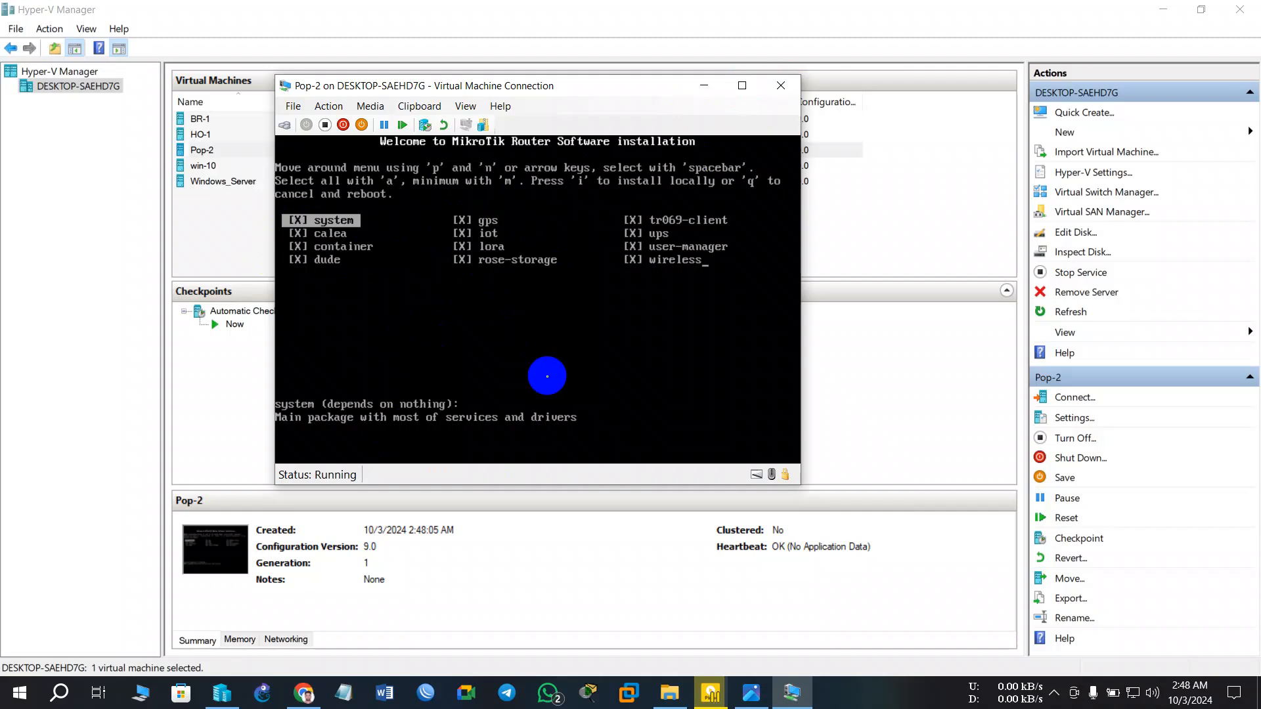
pyautogui.press('i')
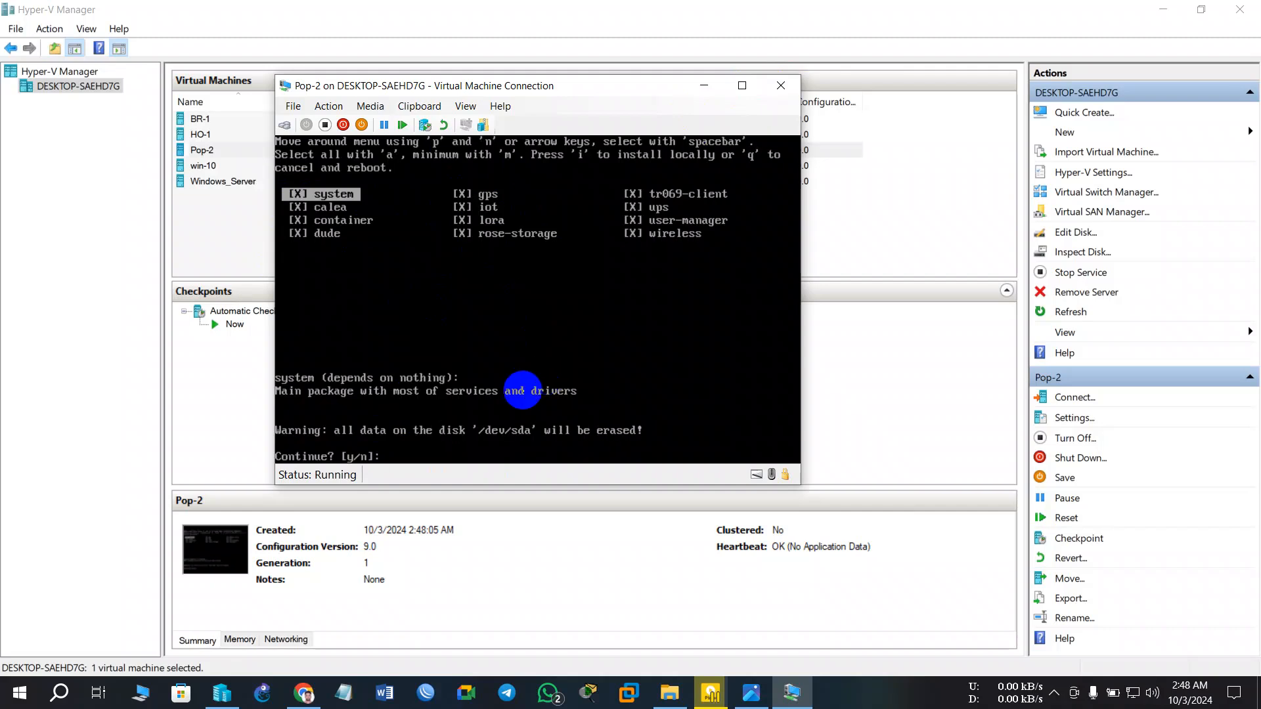
pyautogui.write('y')
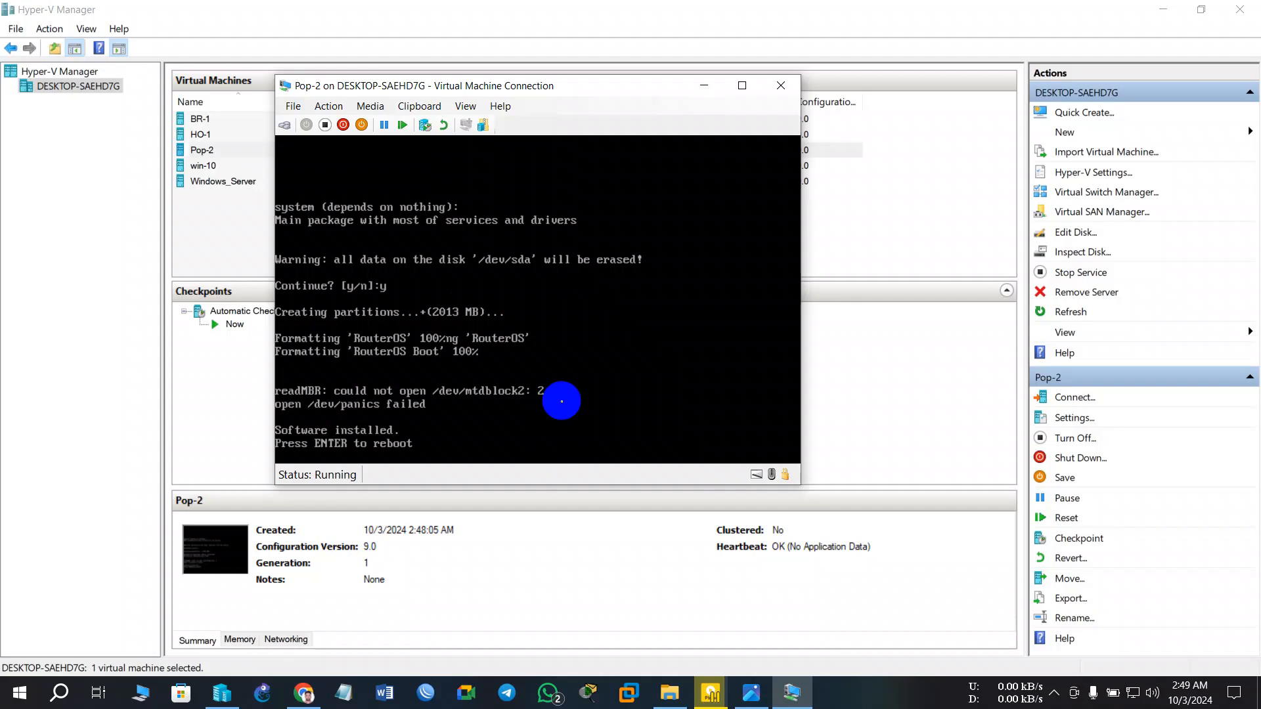
pyautogui.press('Return')
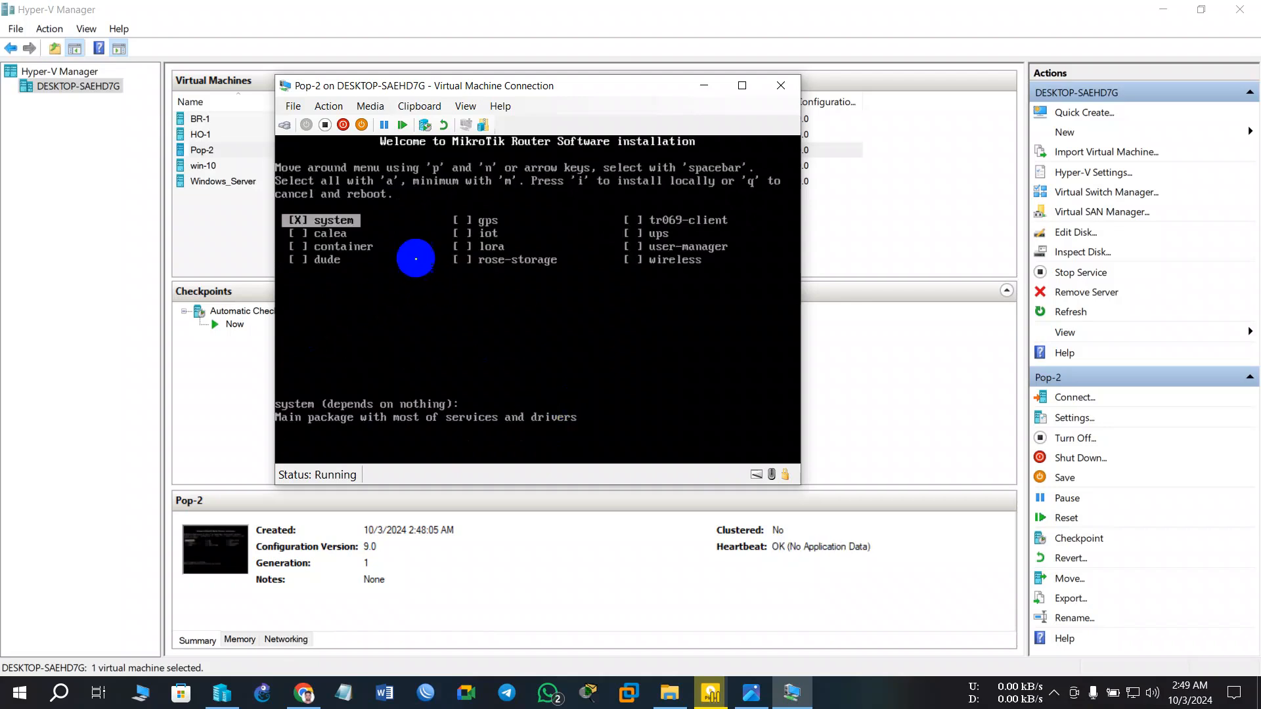
# - Turn off Pop-2 and move IDE above CD in its BIOS startup order, then save
pyautogui.click(324, 125)
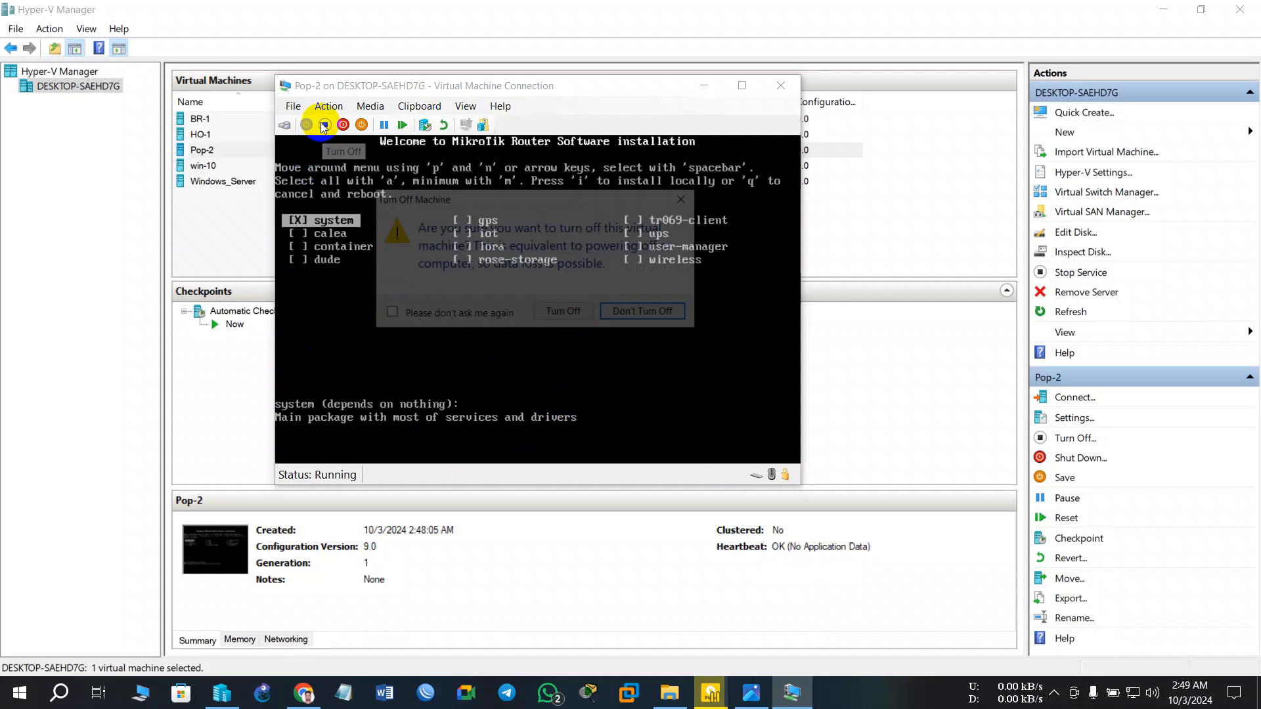
pyautogui.click(563, 310)
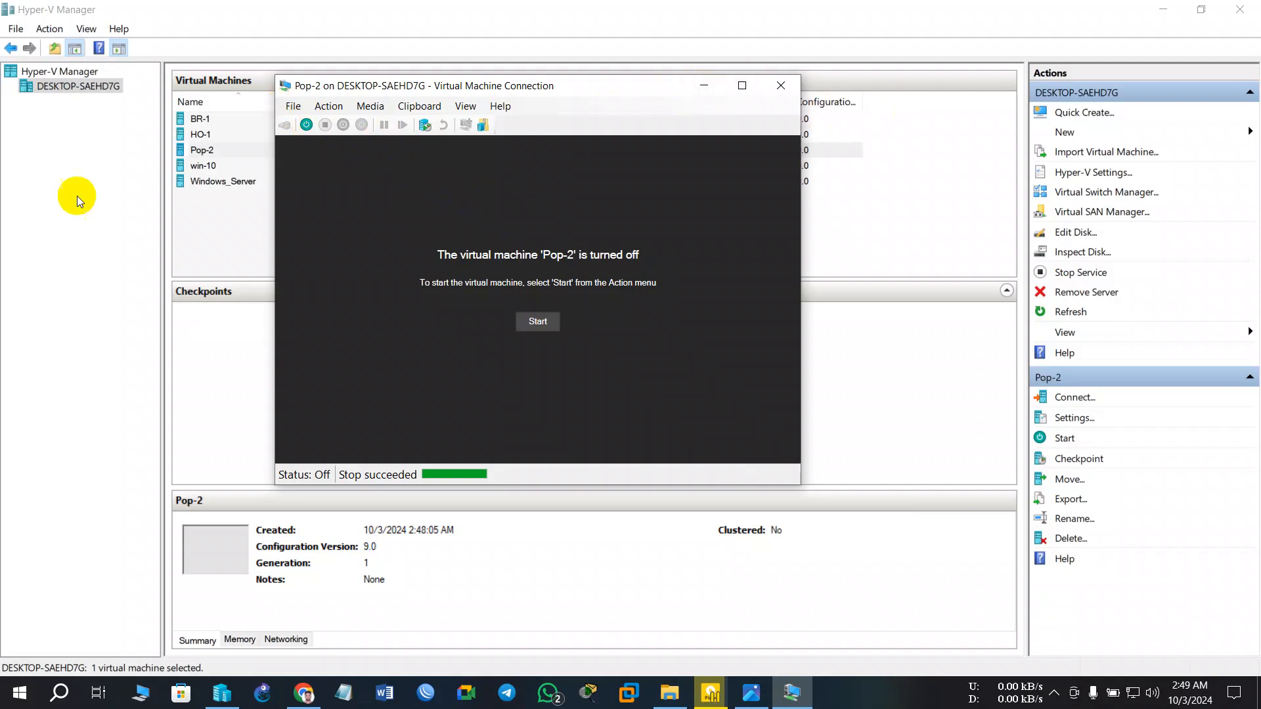
pyautogui.click(293, 105)
pyautogui.click(334, 138)
pyautogui.click(293, 106)
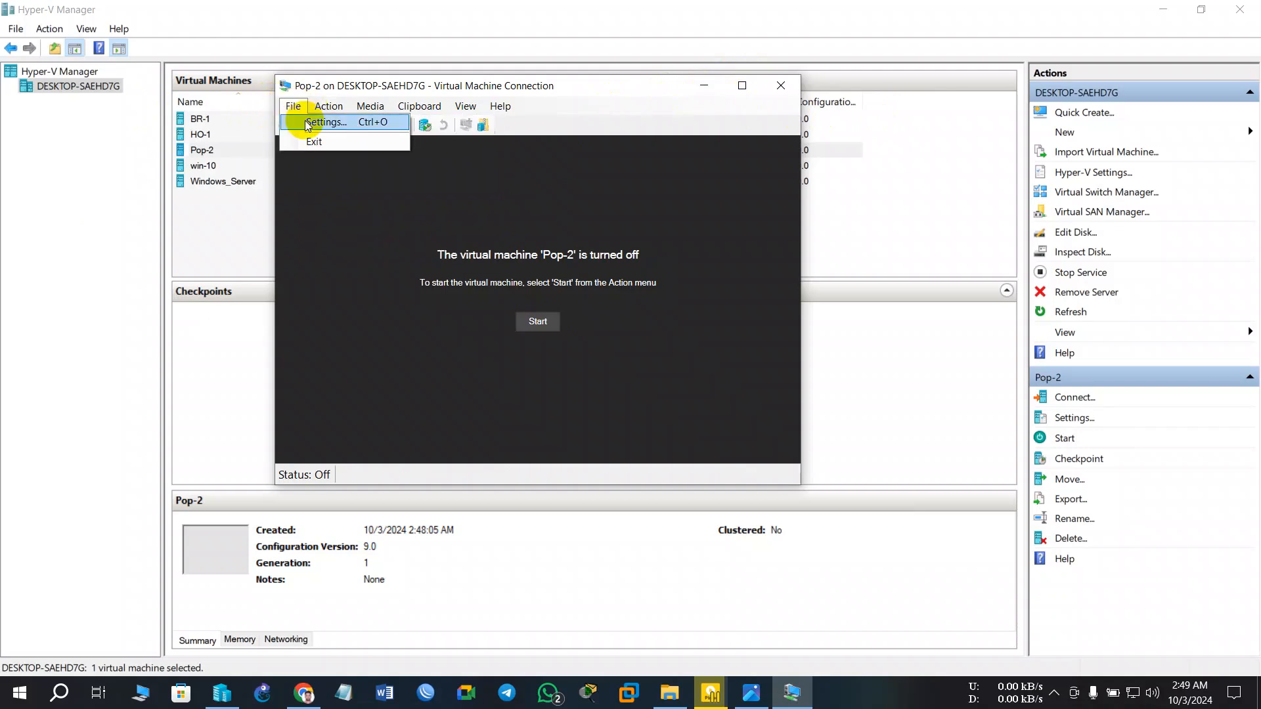
pyautogui.click(307, 125)
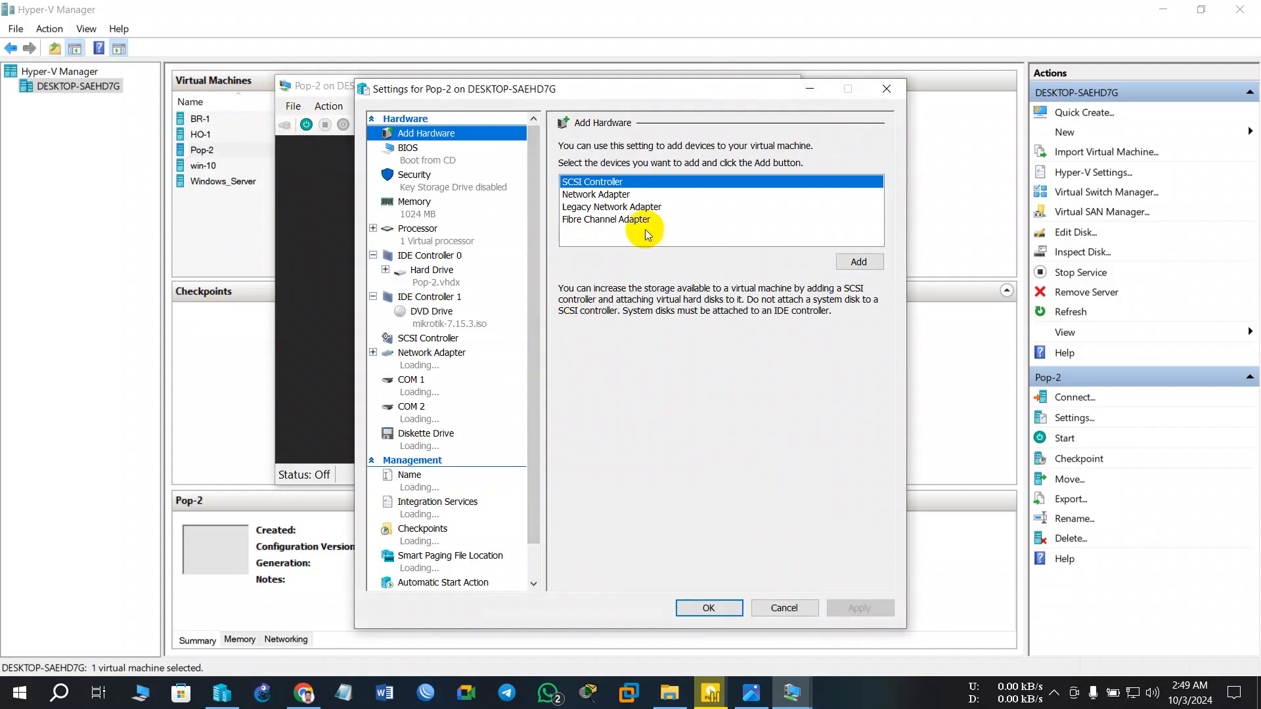
pyautogui.click(614, 196)
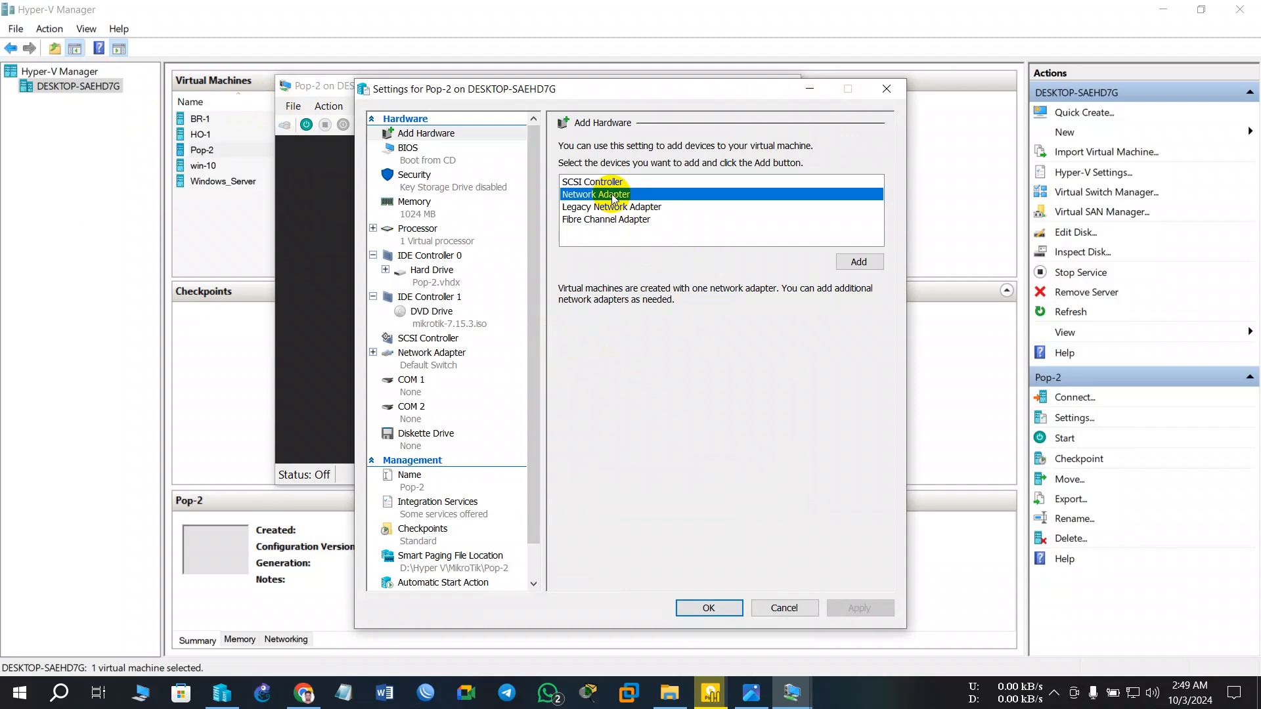
pyautogui.click(594, 182)
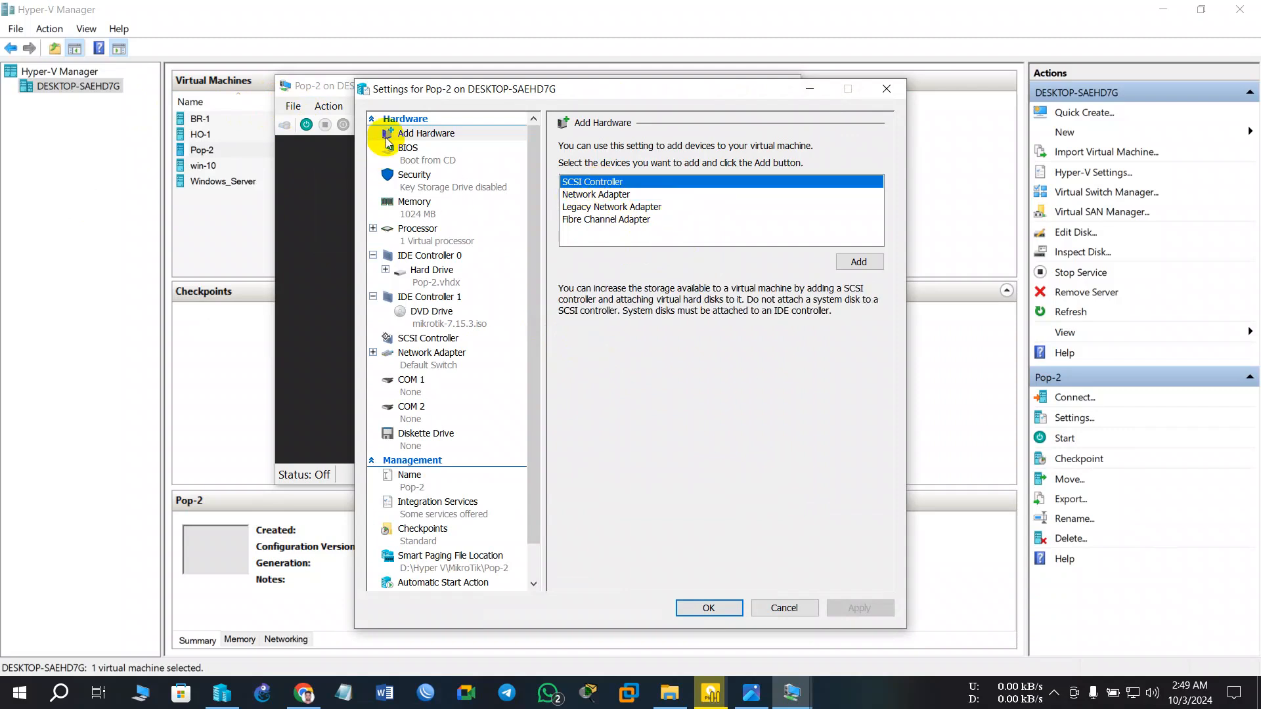
pyautogui.click(404, 149)
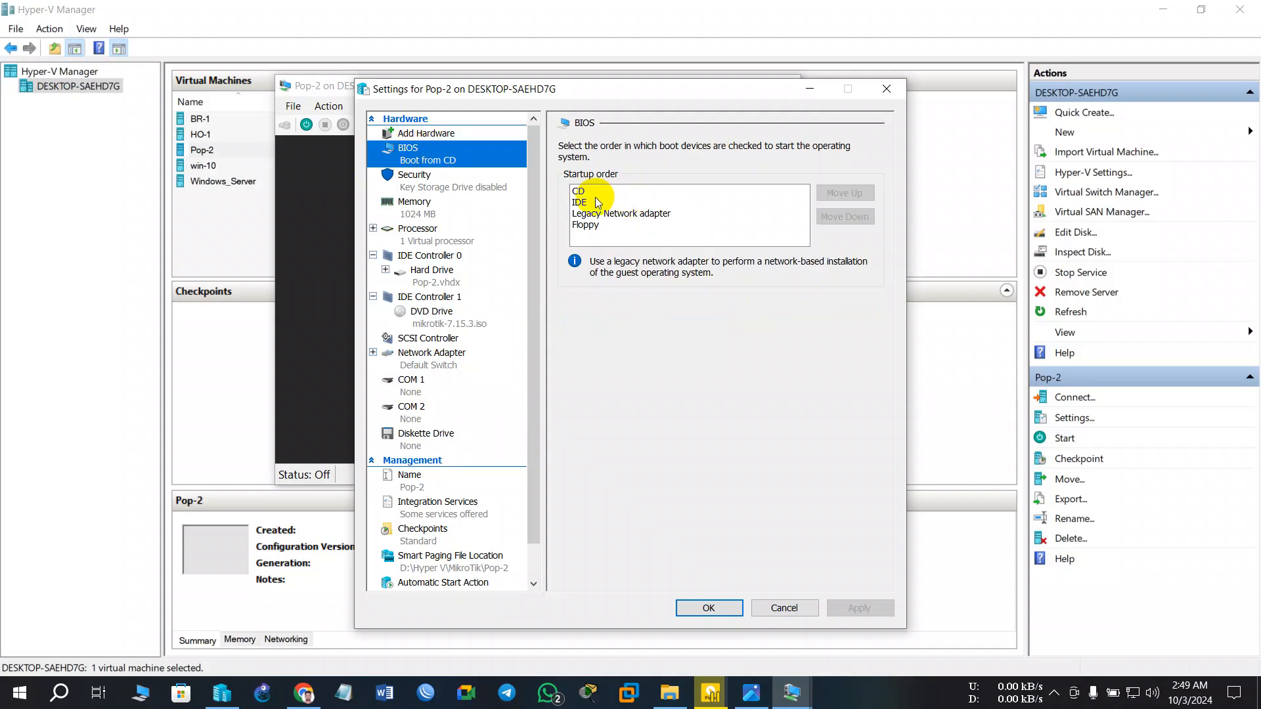
pyautogui.click(596, 202)
pyautogui.click(850, 199)
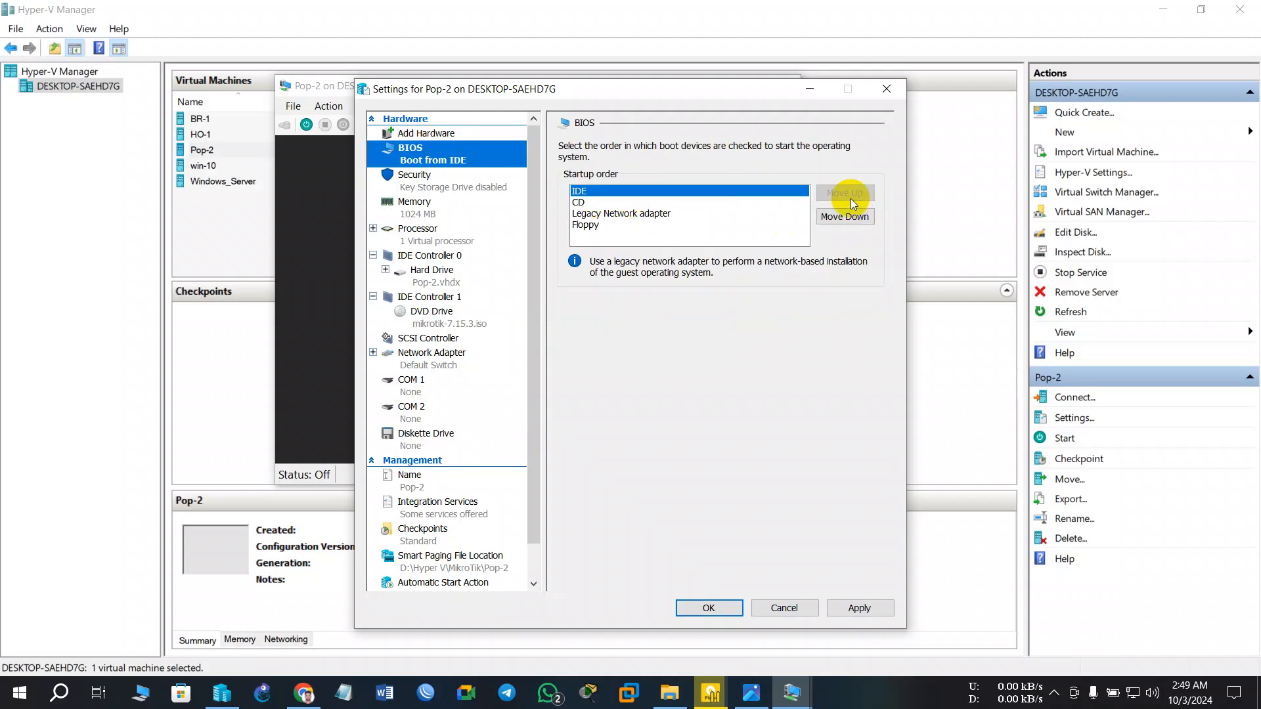
pyautogui.click(708, 609)
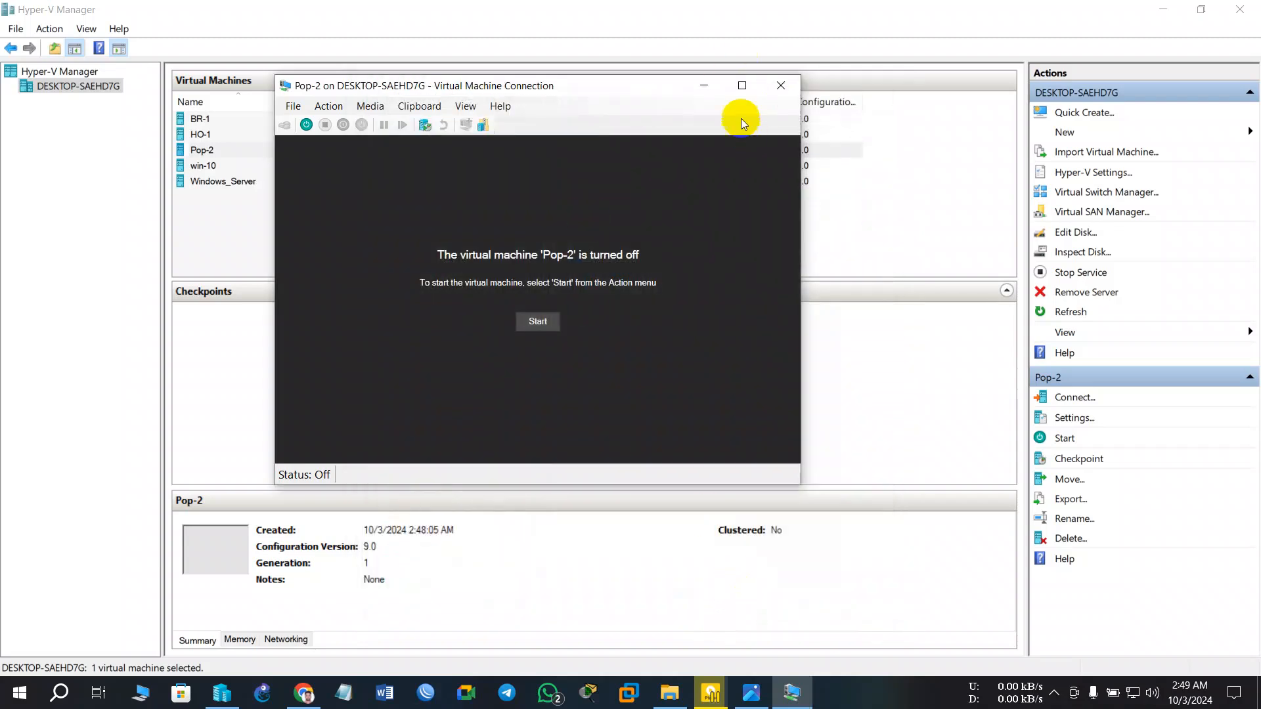
# - Minimize the console, check the LAB-2 diagram, and begin renaming HO-1 to 'Core'
pyautogui.click(701, 88)
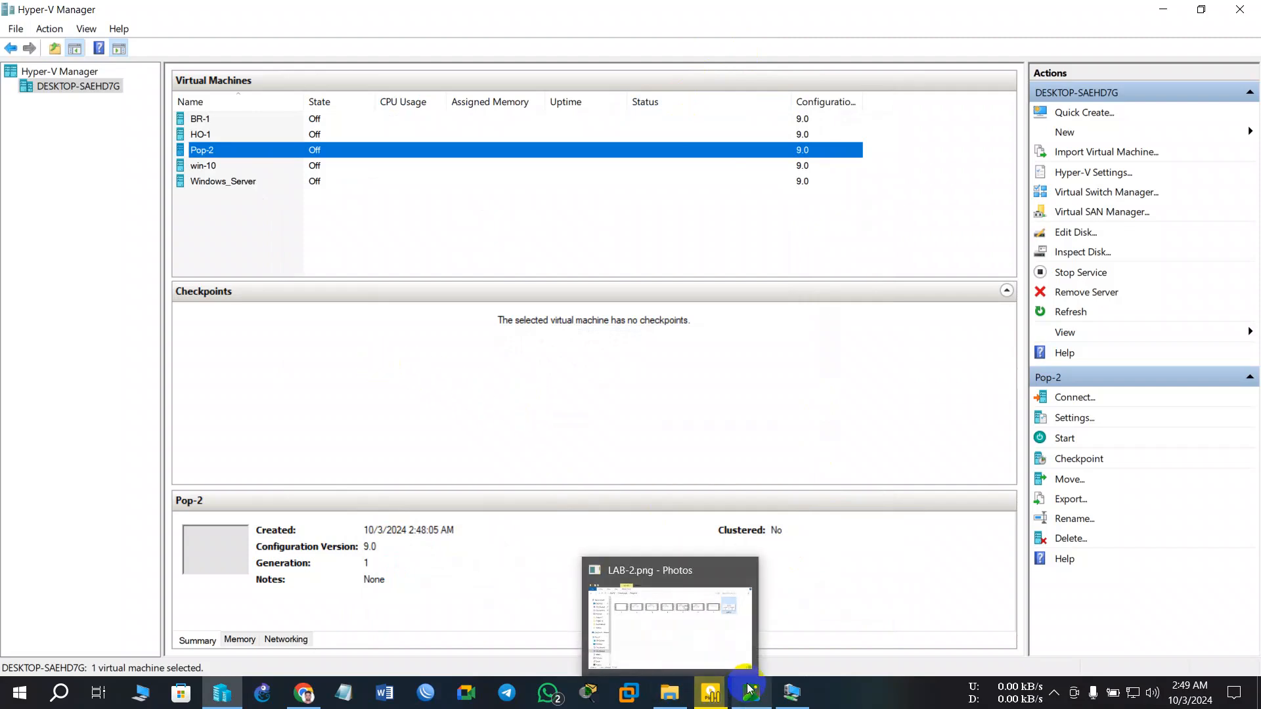
pyautogui.click(715, 594)
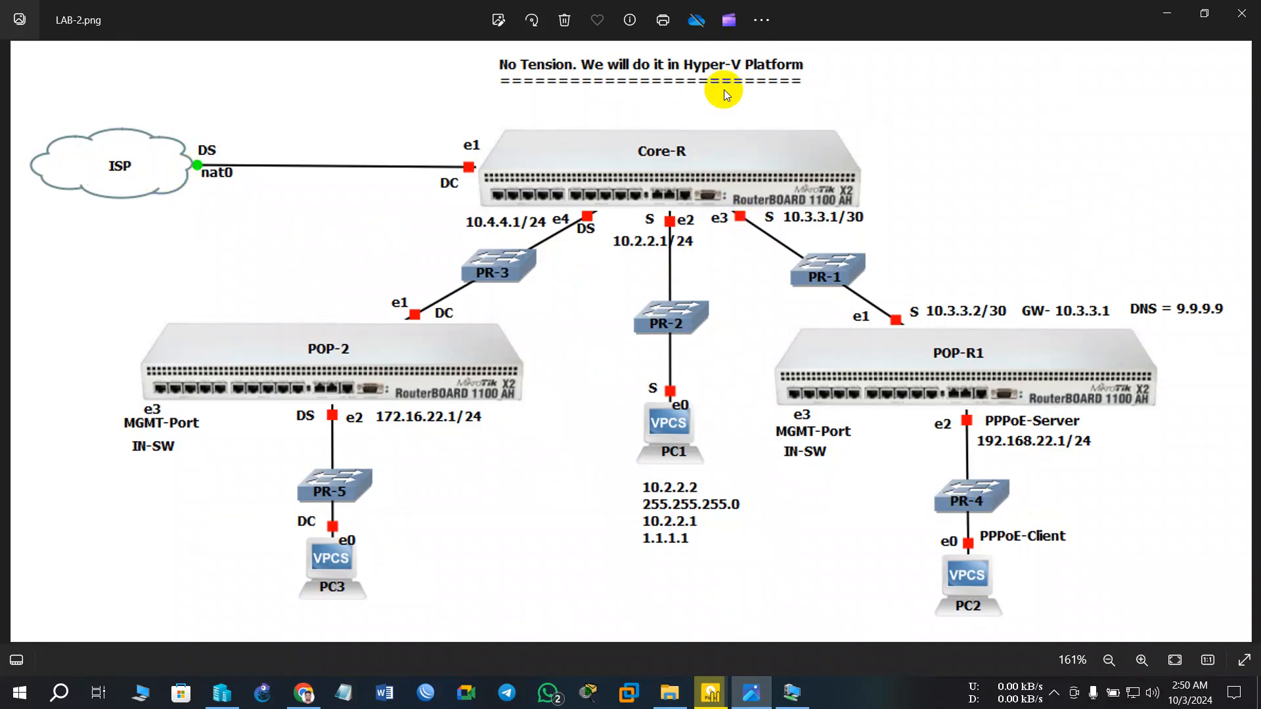
pyautogui.click(1175, 16)
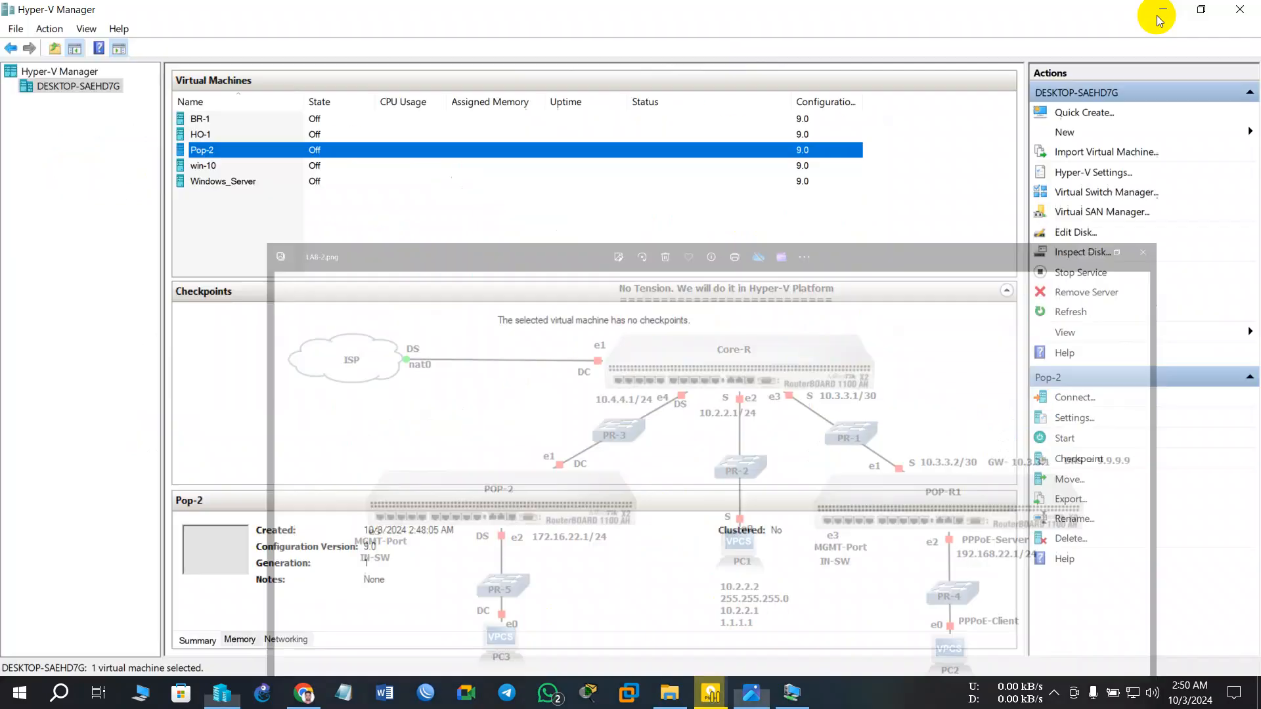
pyautogui.click(230, 135)
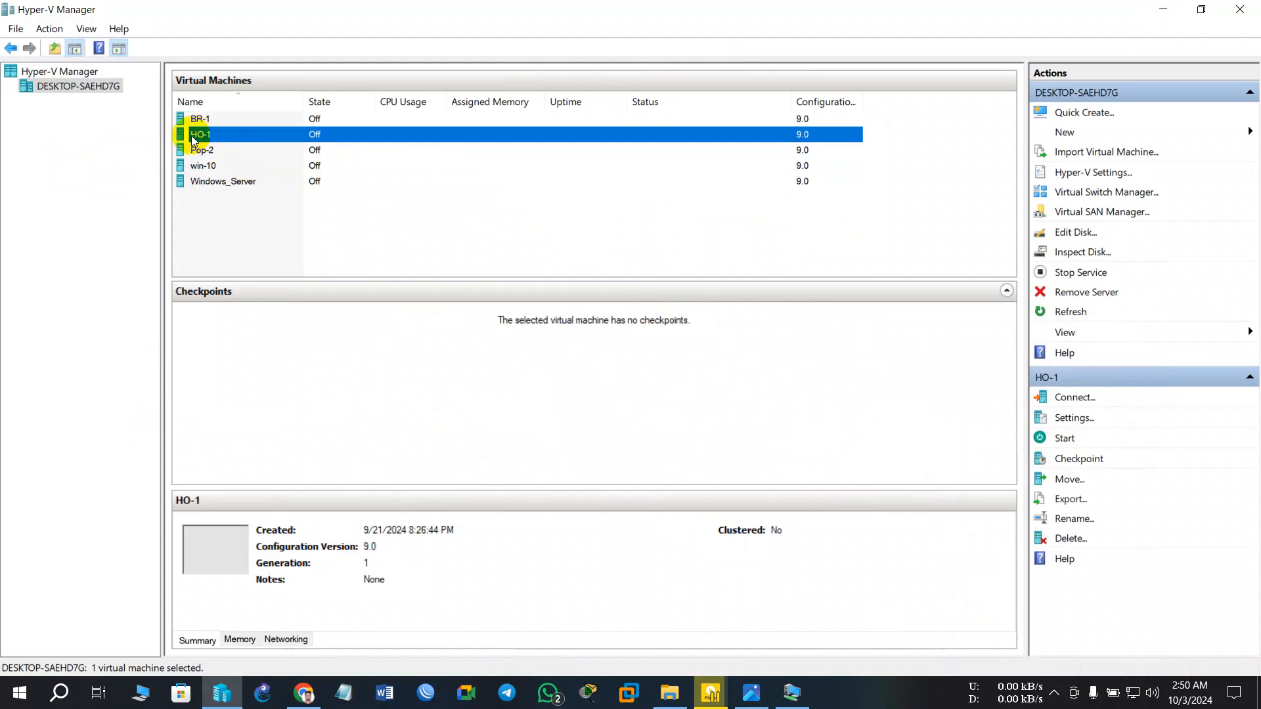
pyautogui.rightClick(230, 136)
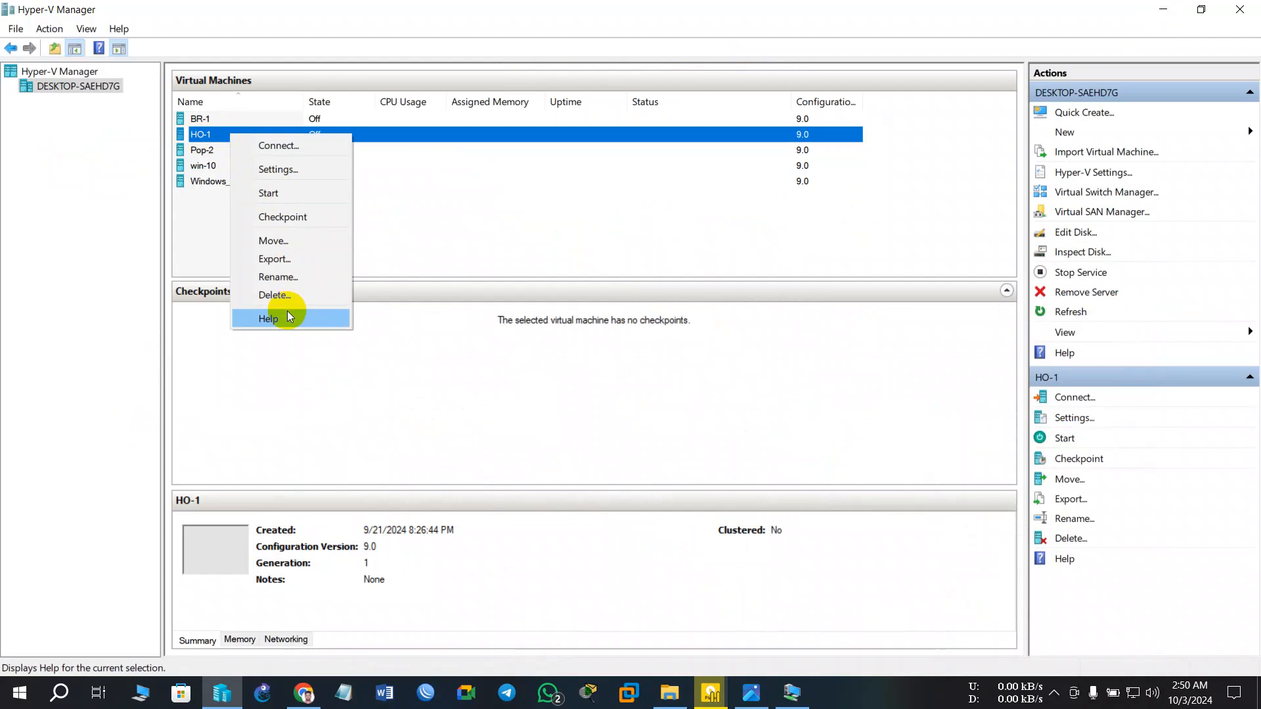
pyautogui.click(283, 275)
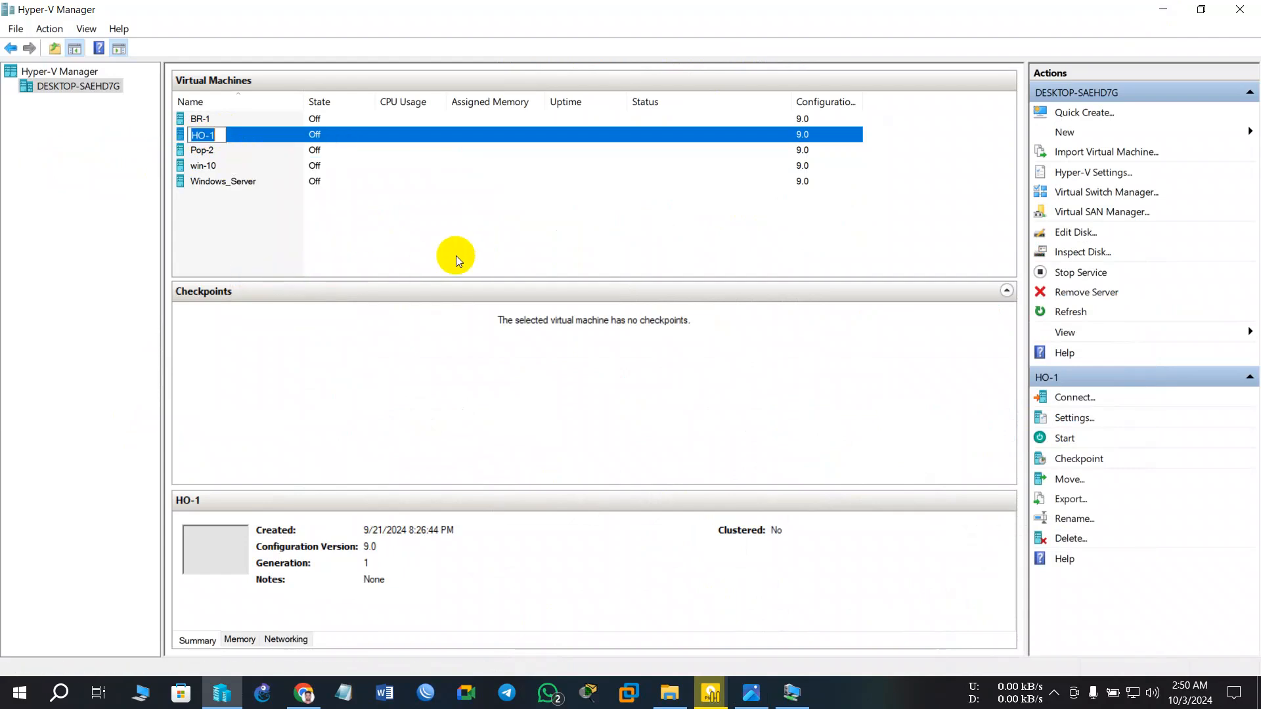
pyautogui.write('Core-')
# - After rechecking the diagram, complete HO-1's new name as Core-R
pyautogui.click(752, 692)
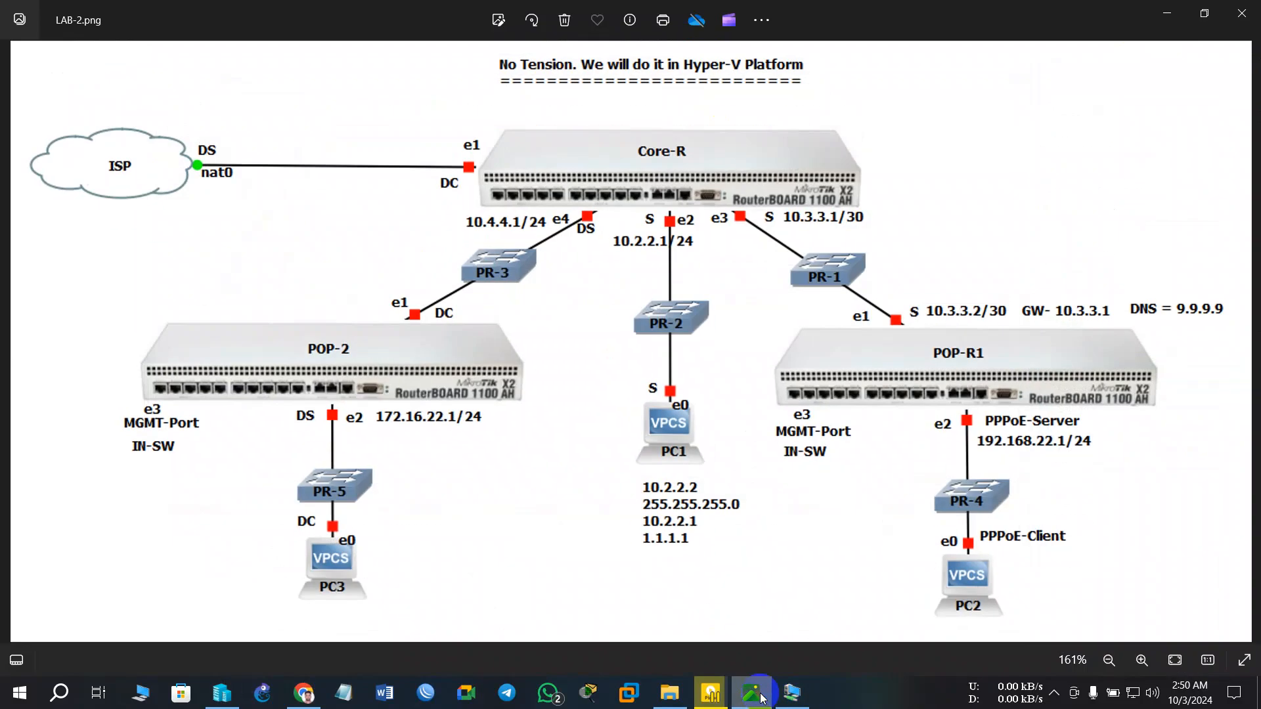
pyautogui.click(762, 697)
pyautogui.rightClick(225, 136)
pyautogui.click(290, 277)
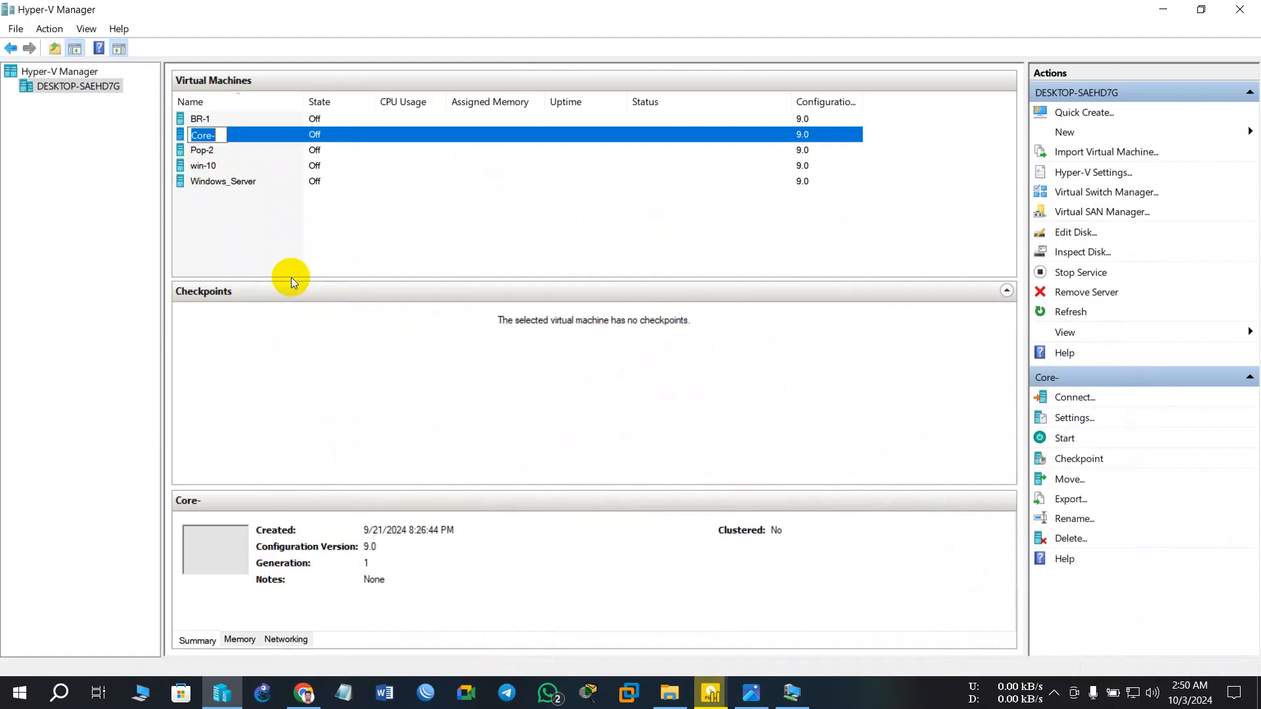
pyautogui.press('End')
pyautogui.write('R')
pyautogui.press('Return')
# - Rename the BR-1 virtual machine to Pop-1
pyautogui.click(222, 118)
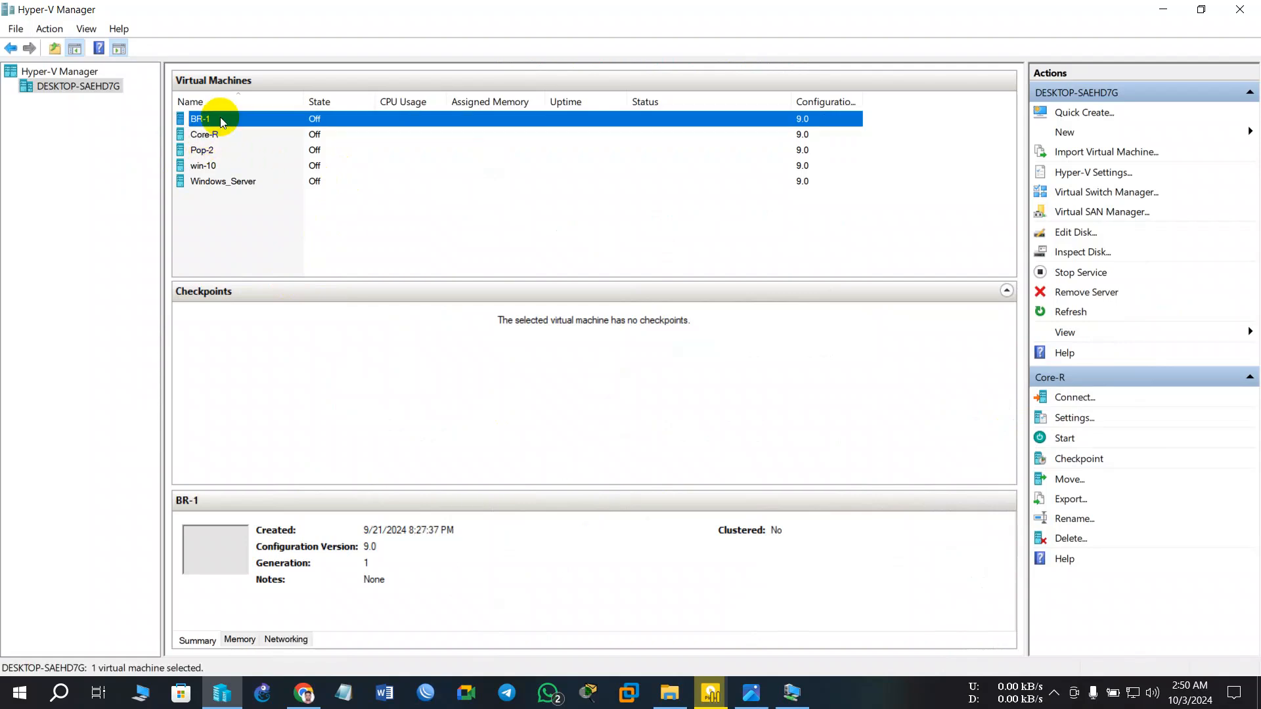
pyautogui.rightClick(230, 120)
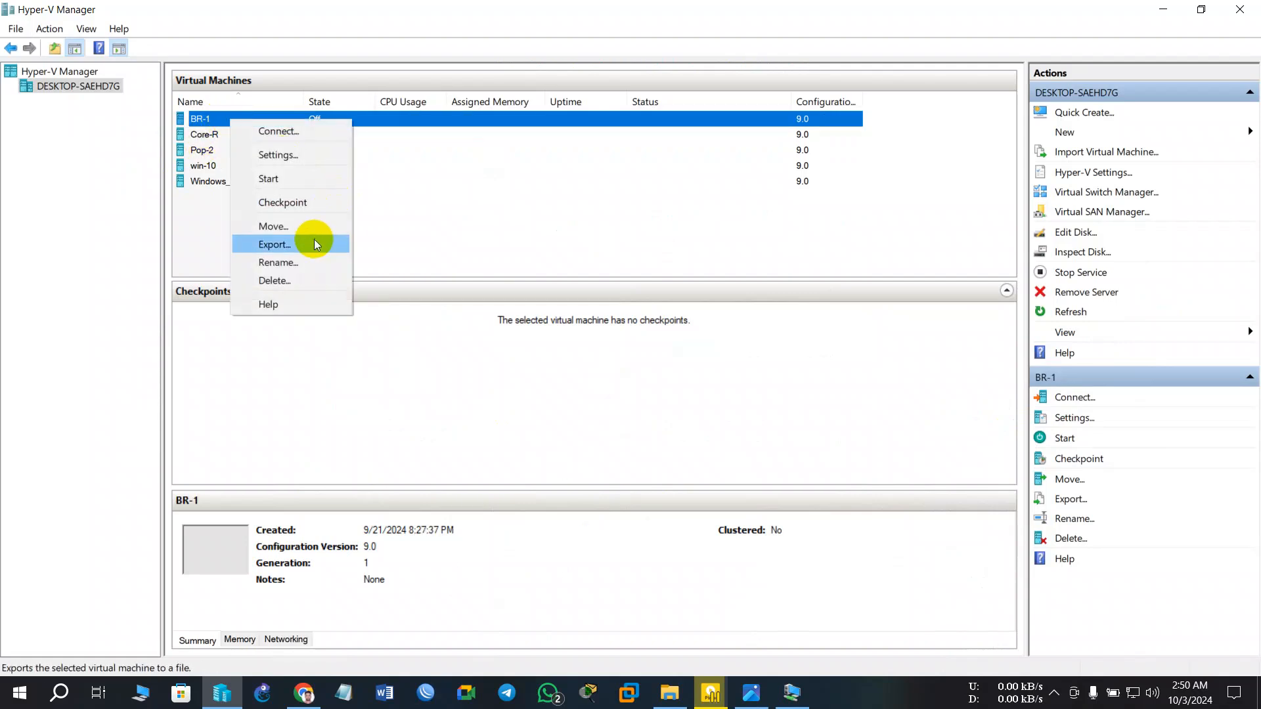
pyautogui.click(295, 265)
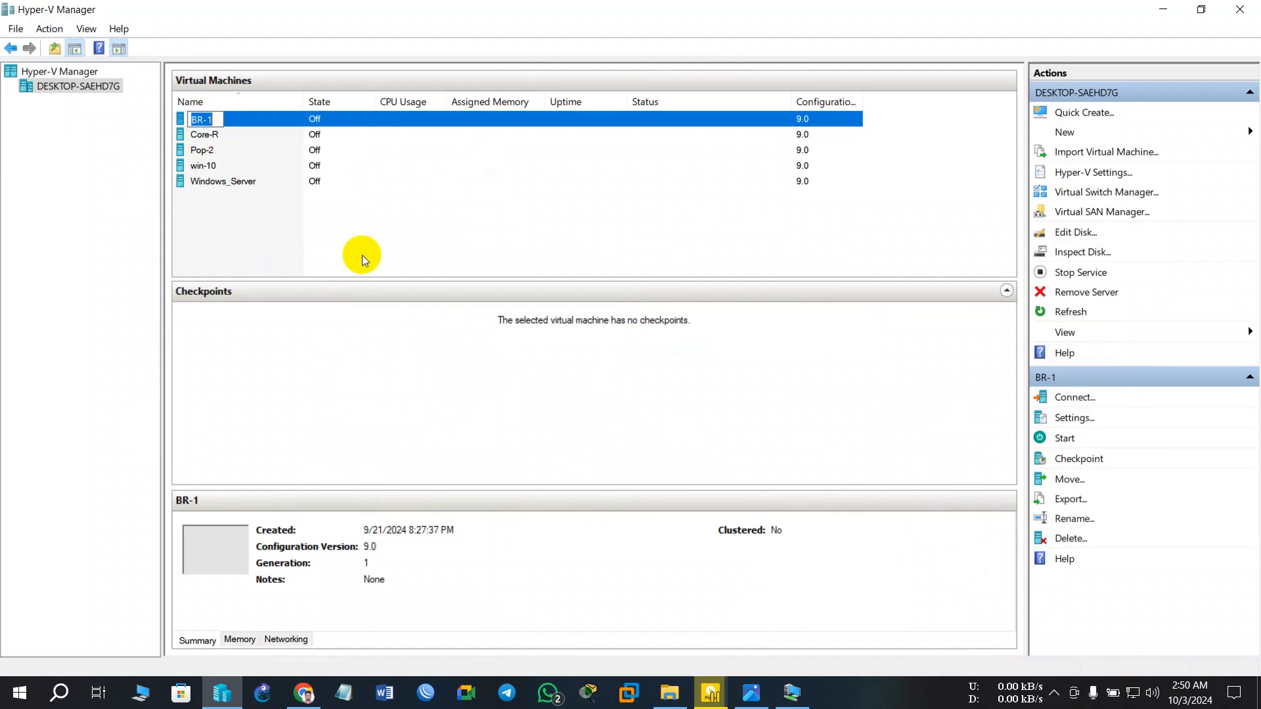
pyautogui.write('Pop-1')
pyautogui.click(316, 150)
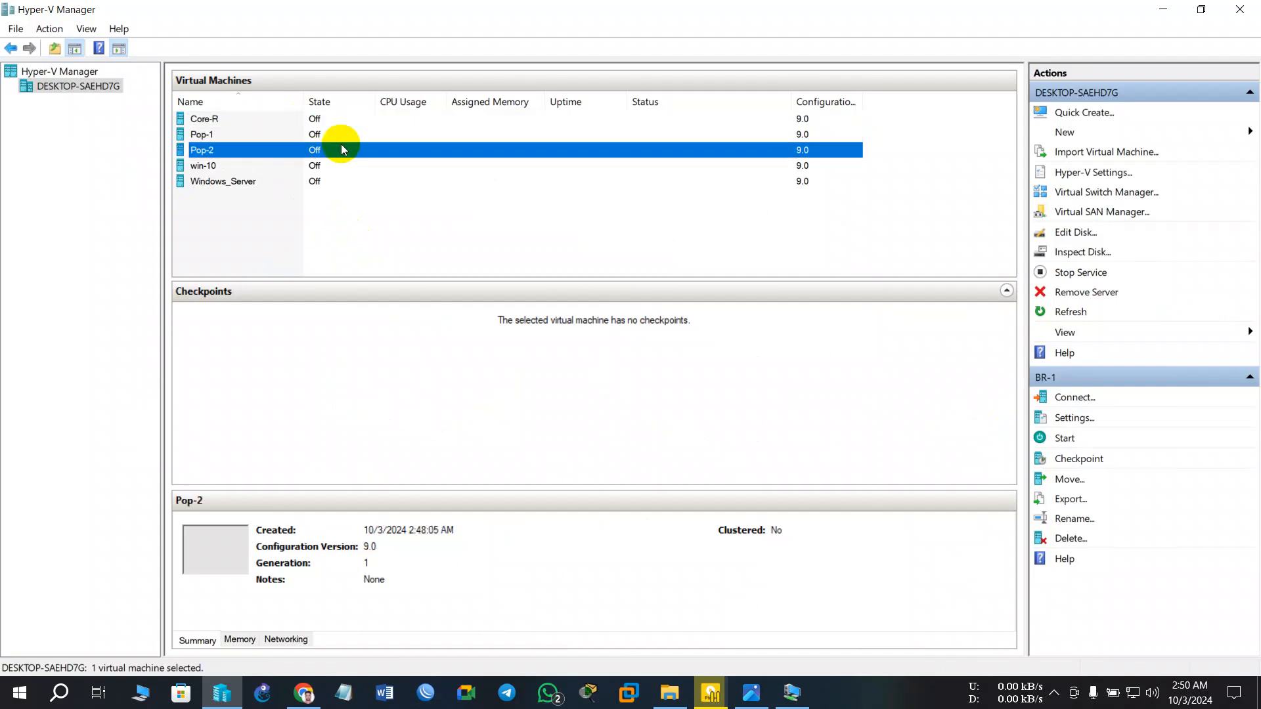
pyautogui.click(220, 140)
pyautogui.click(220, 148)
pyautogui.click(362, 118)
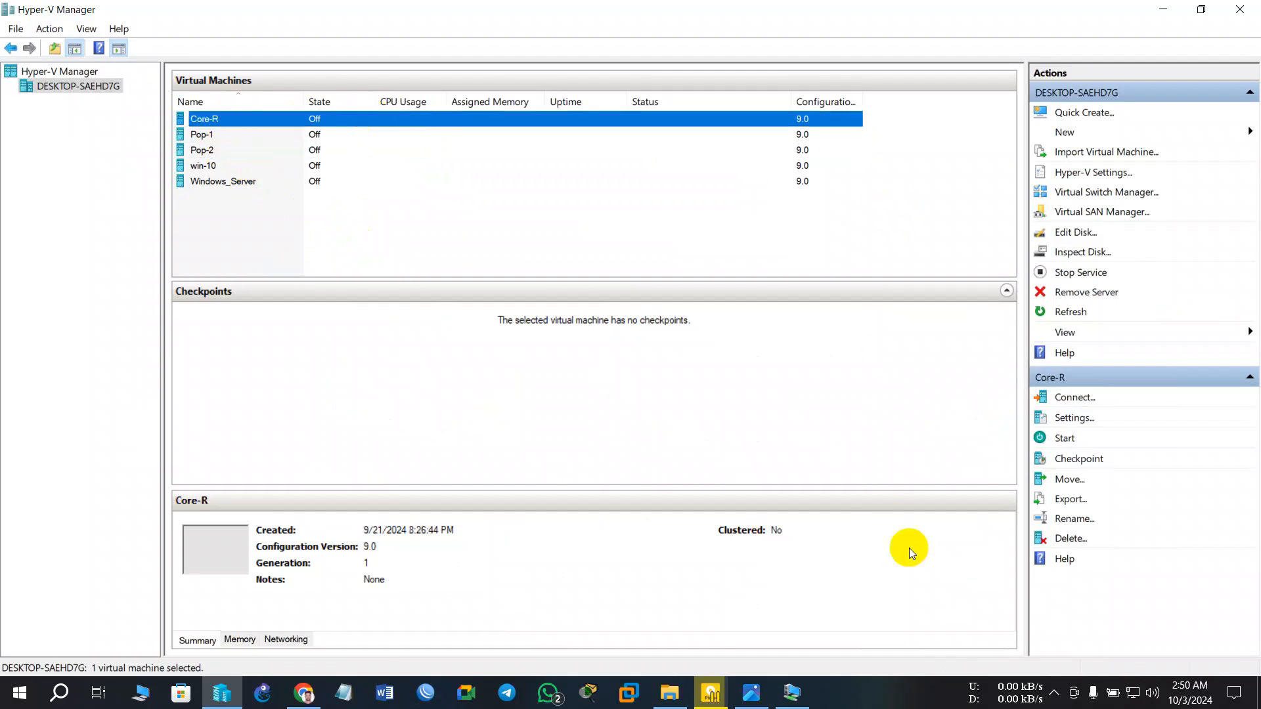
pyautogui.click(751, 693)
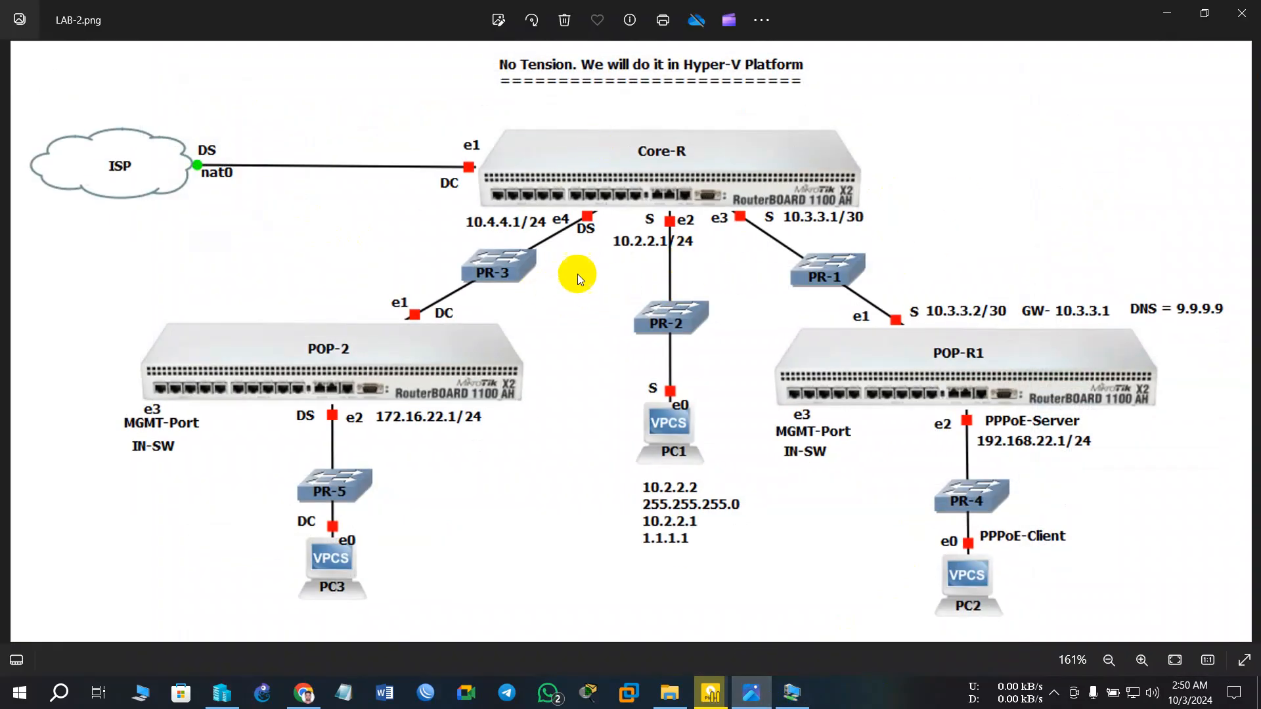
pyautogui.click(1156, 27)
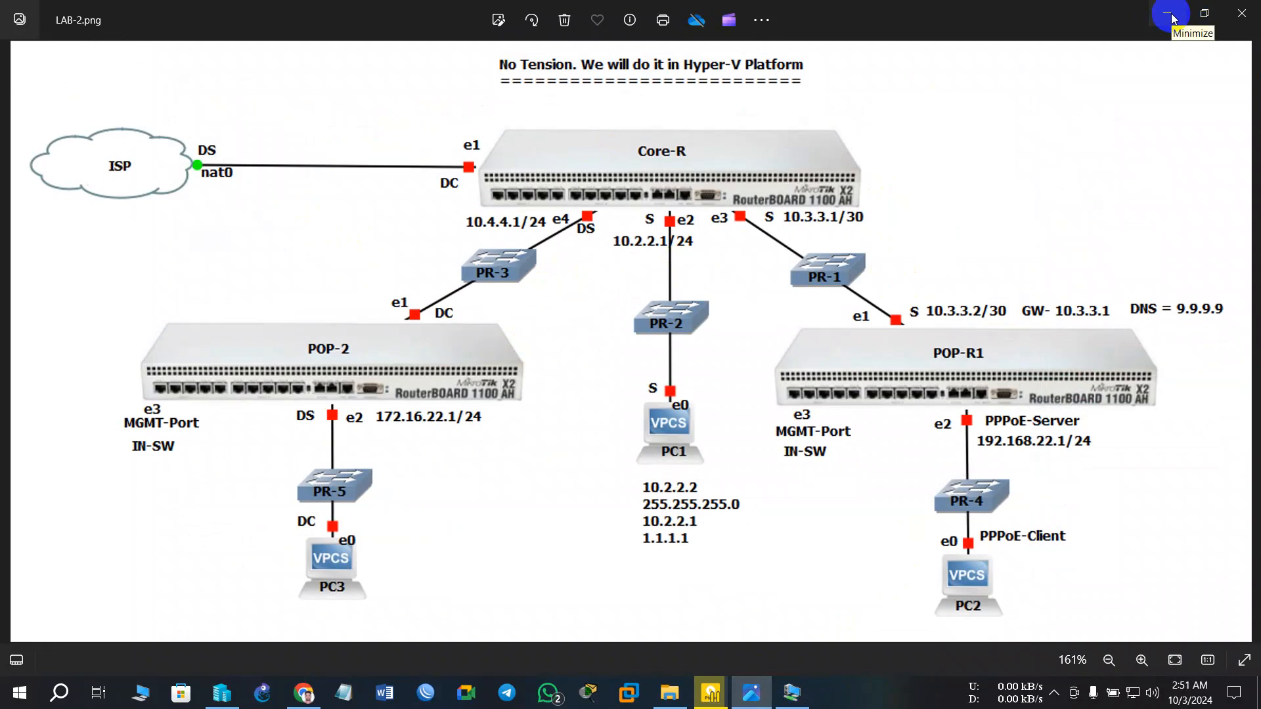
pyautogui.click(1171, 16)
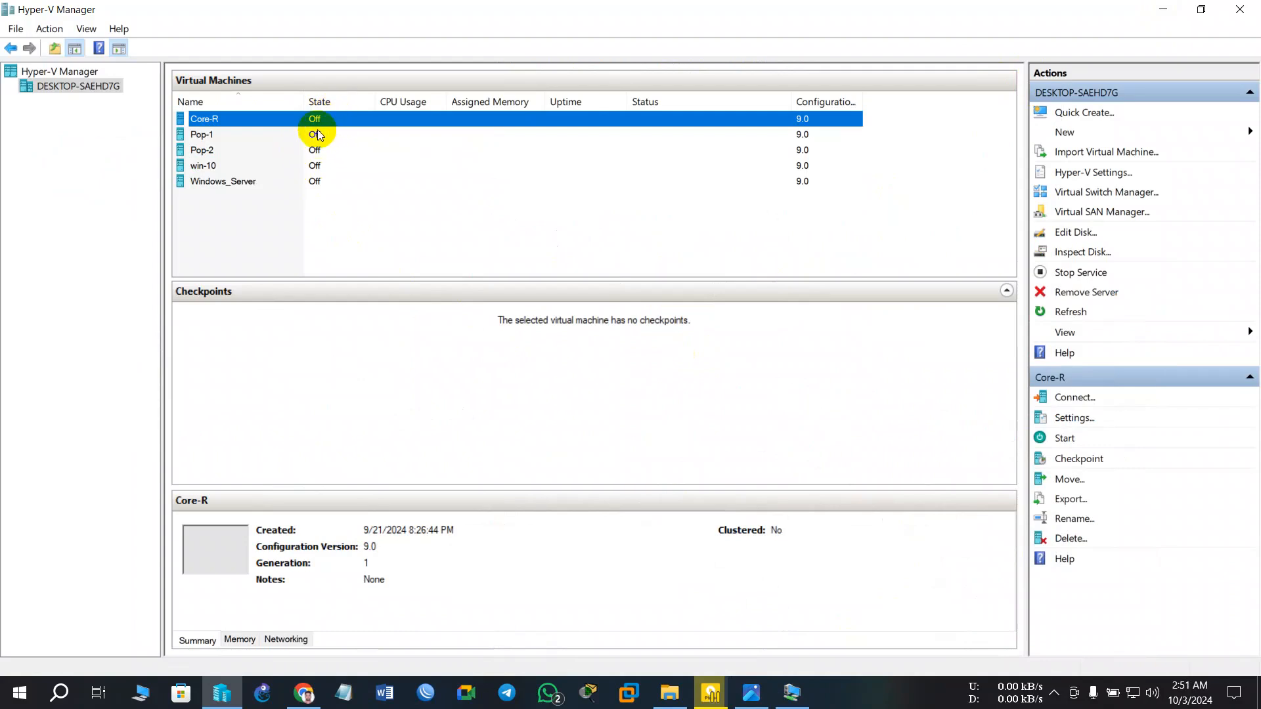
pyautogui.click(293, 124)
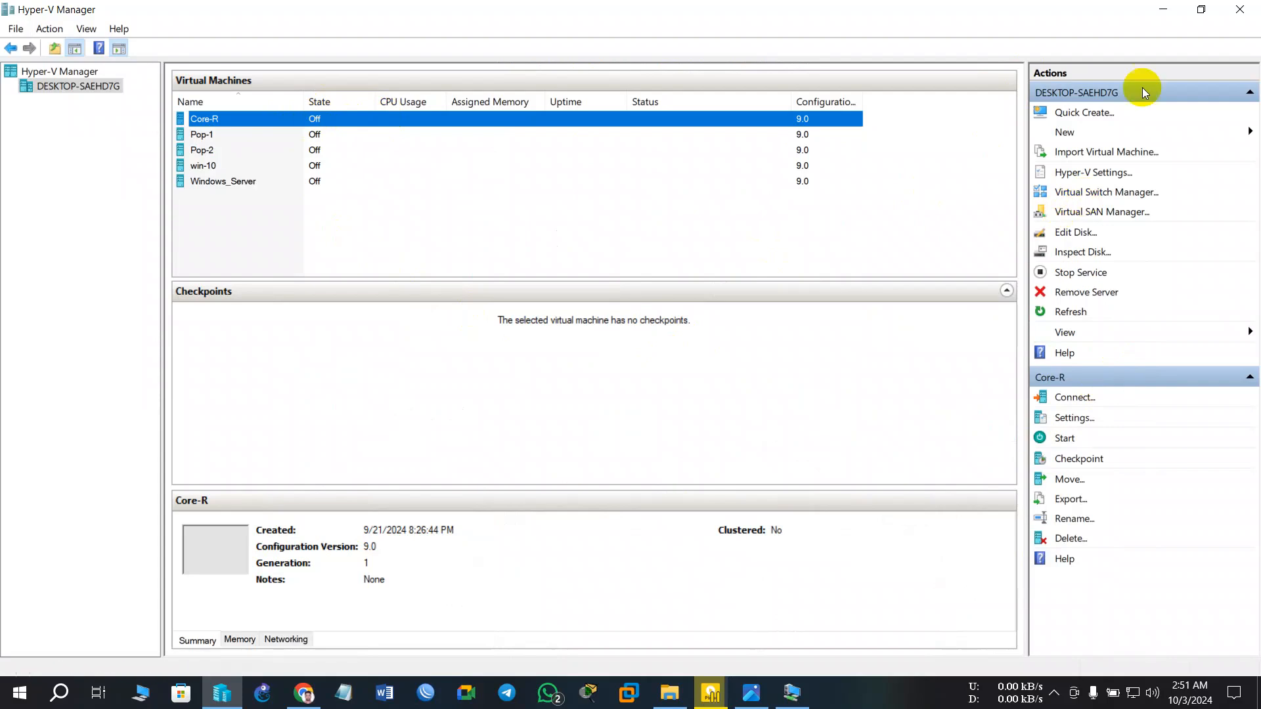
pyautogui.click(1161, 15)
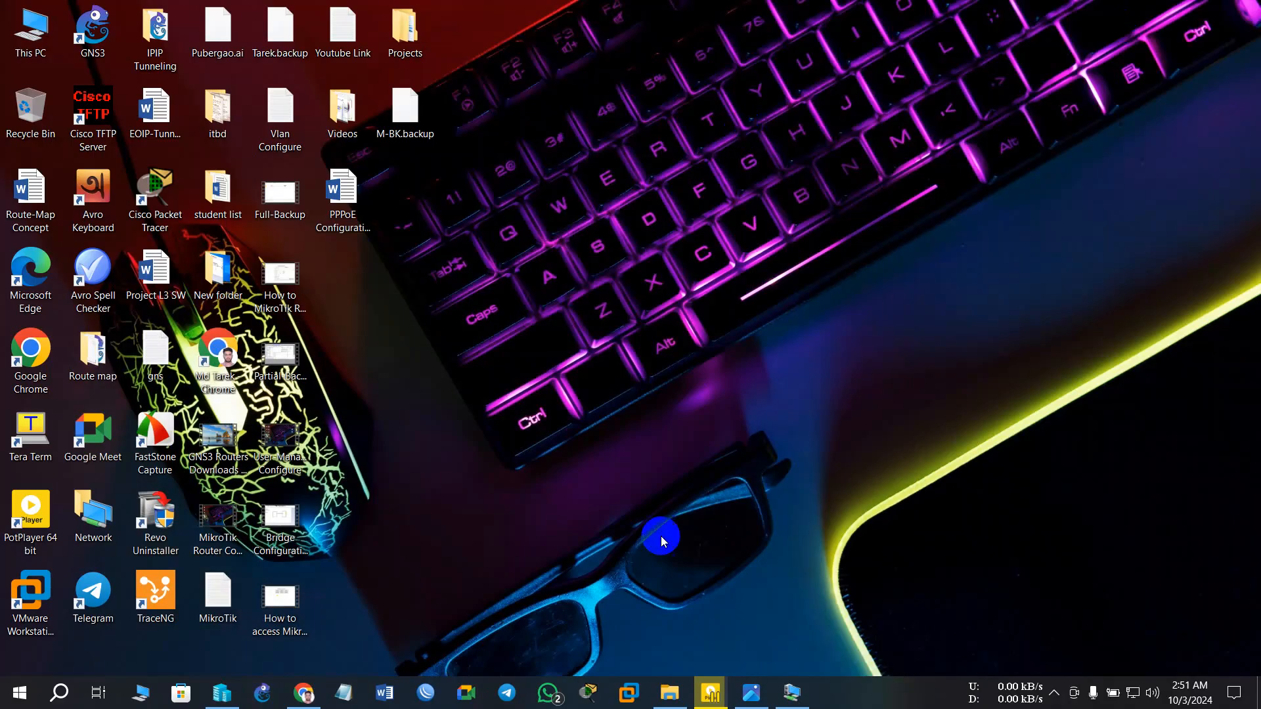
pyautogui.click(226, 691)
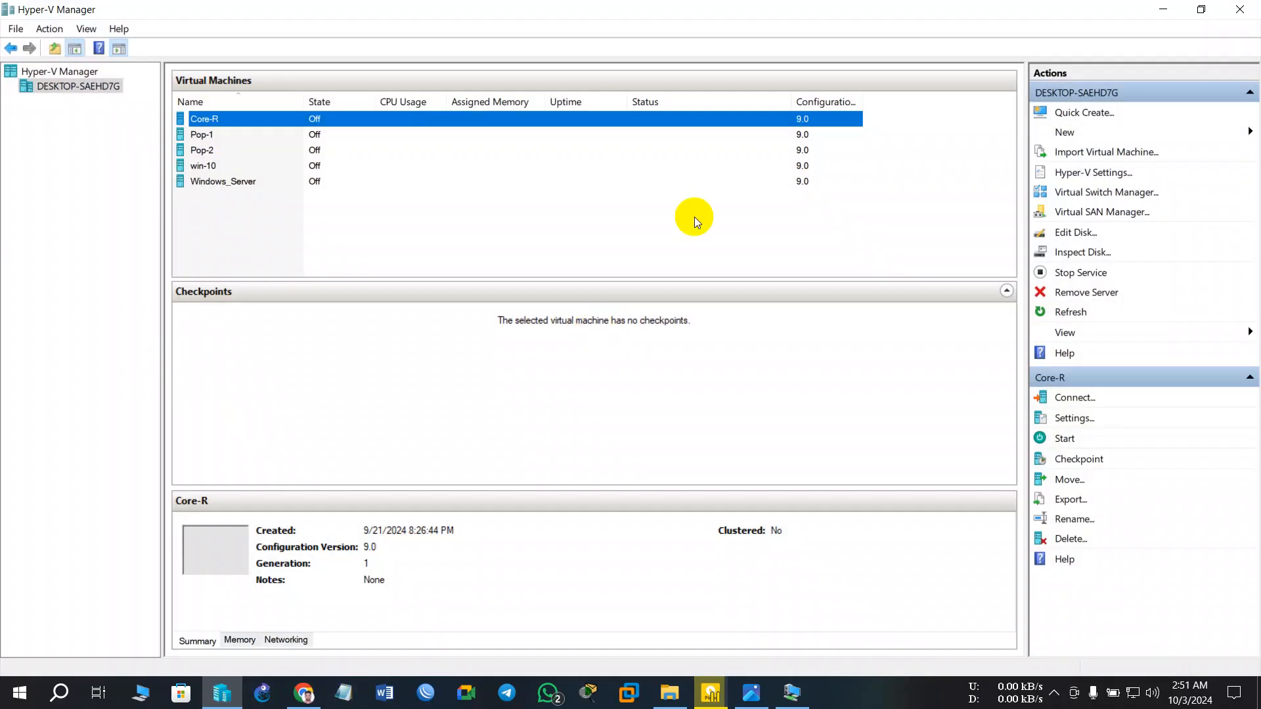
pyautogui.click(736, 701)
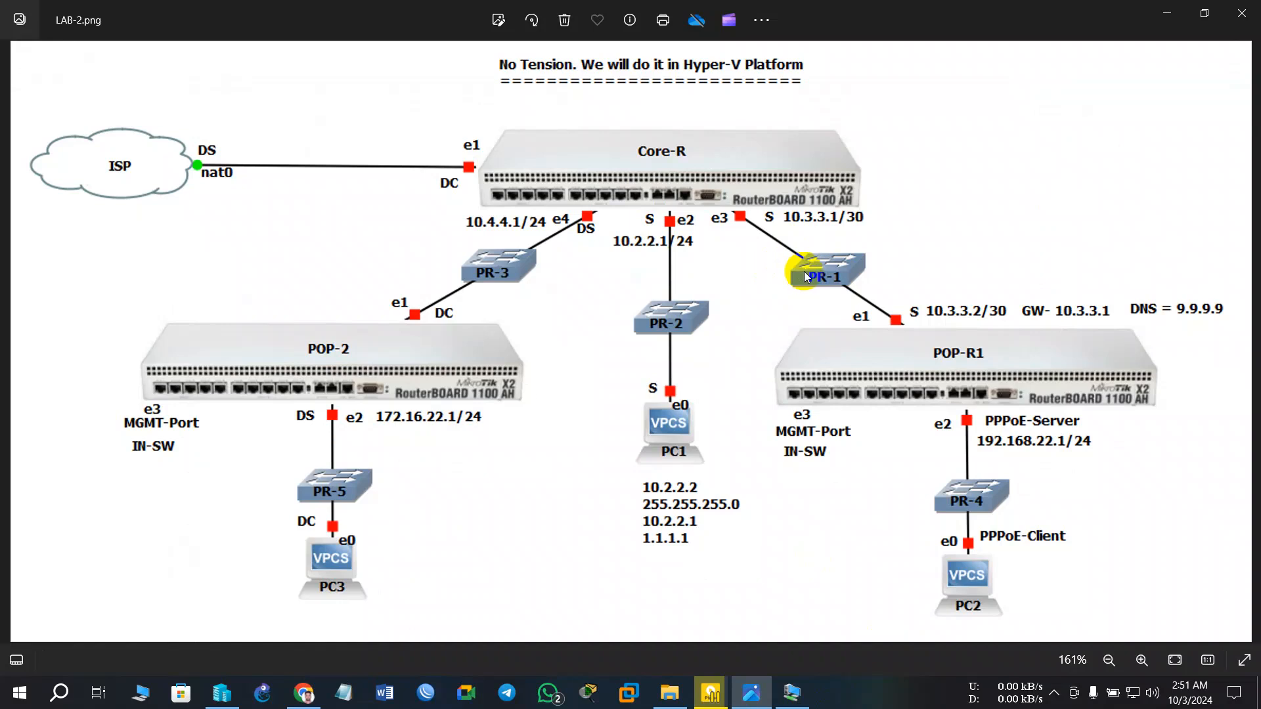
pyautogui.click(1213, 5)
pyautogui.click(1167, 12)
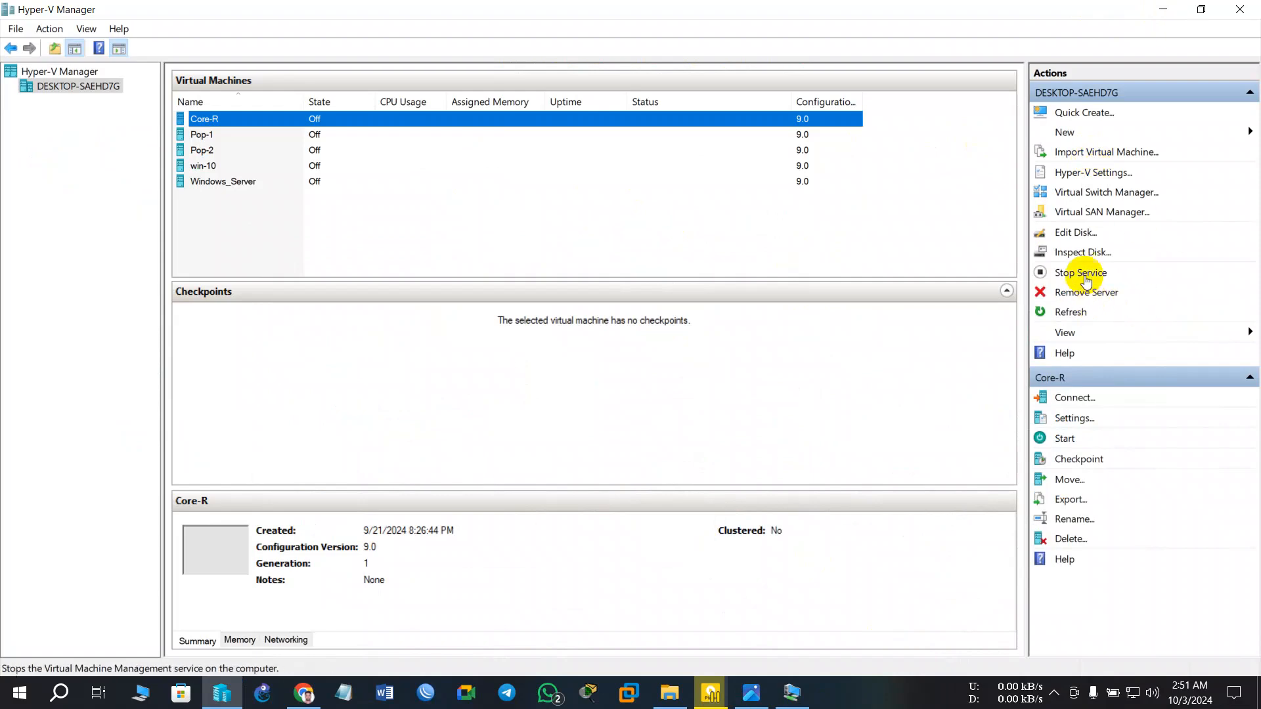
# - In Virtual Switch Manager, create a Private switch named SW-4, apply, and close with OK
pyautogui.click(1096, 196)
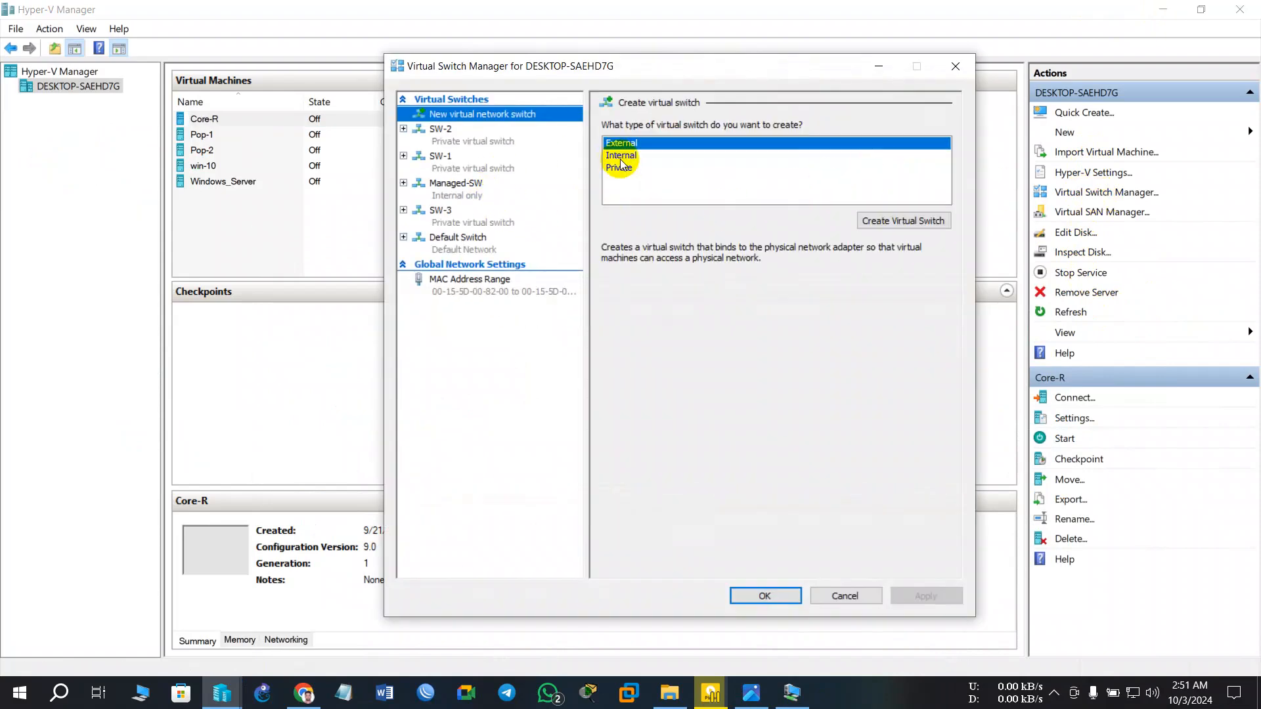
pyautogui.click(624, 168)
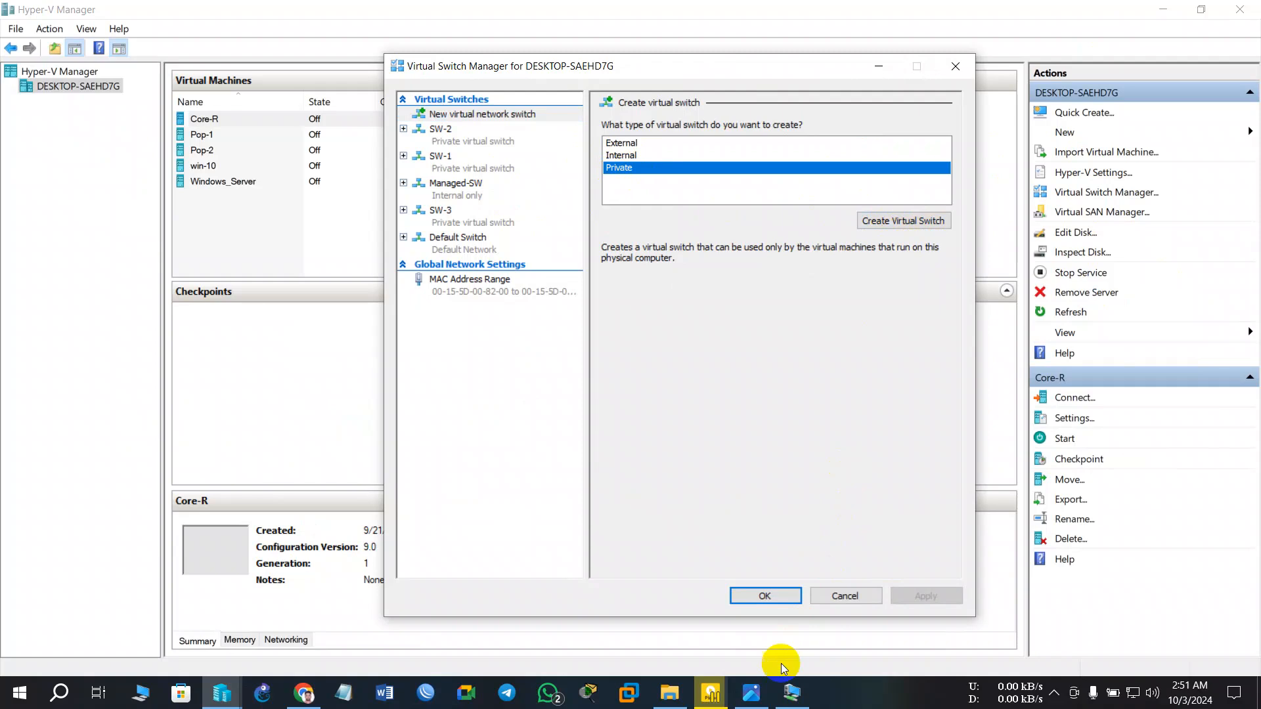
pyautogui.click(908, 220)
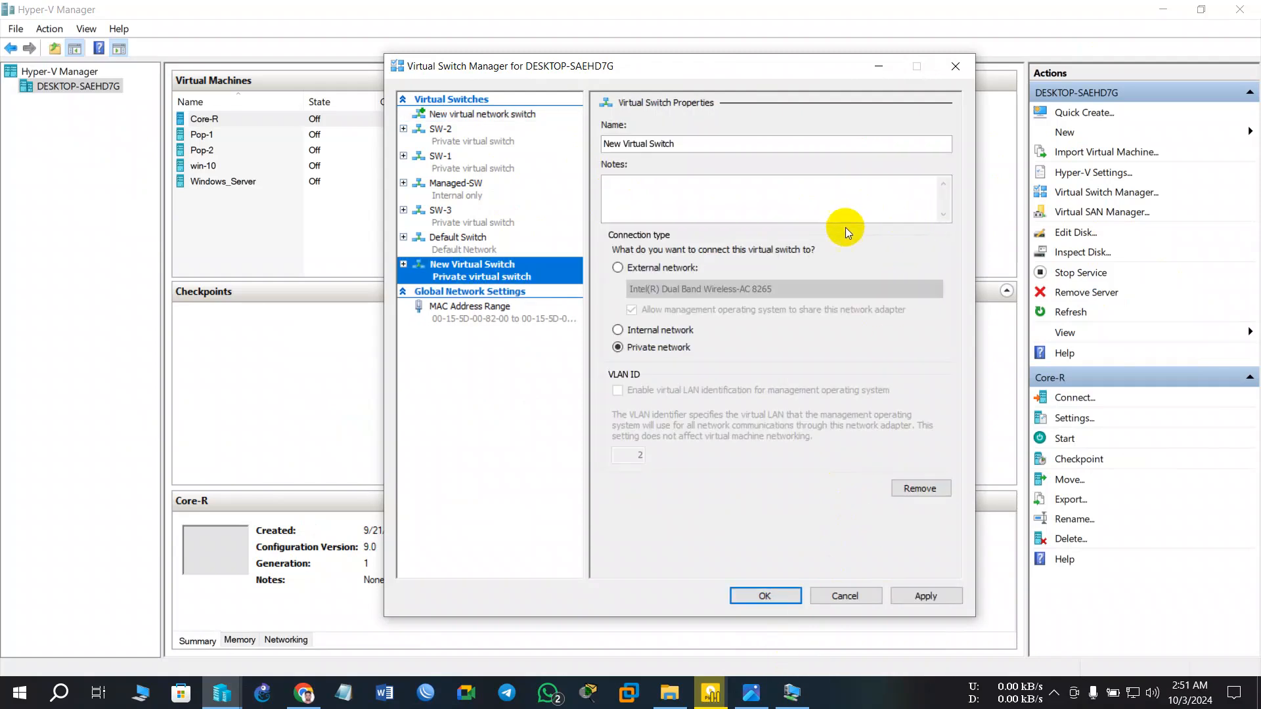
pyautogui.click(723, 143)
pyautogui.moveTo(677, 144); pyautogui.dragTo(591, 145)
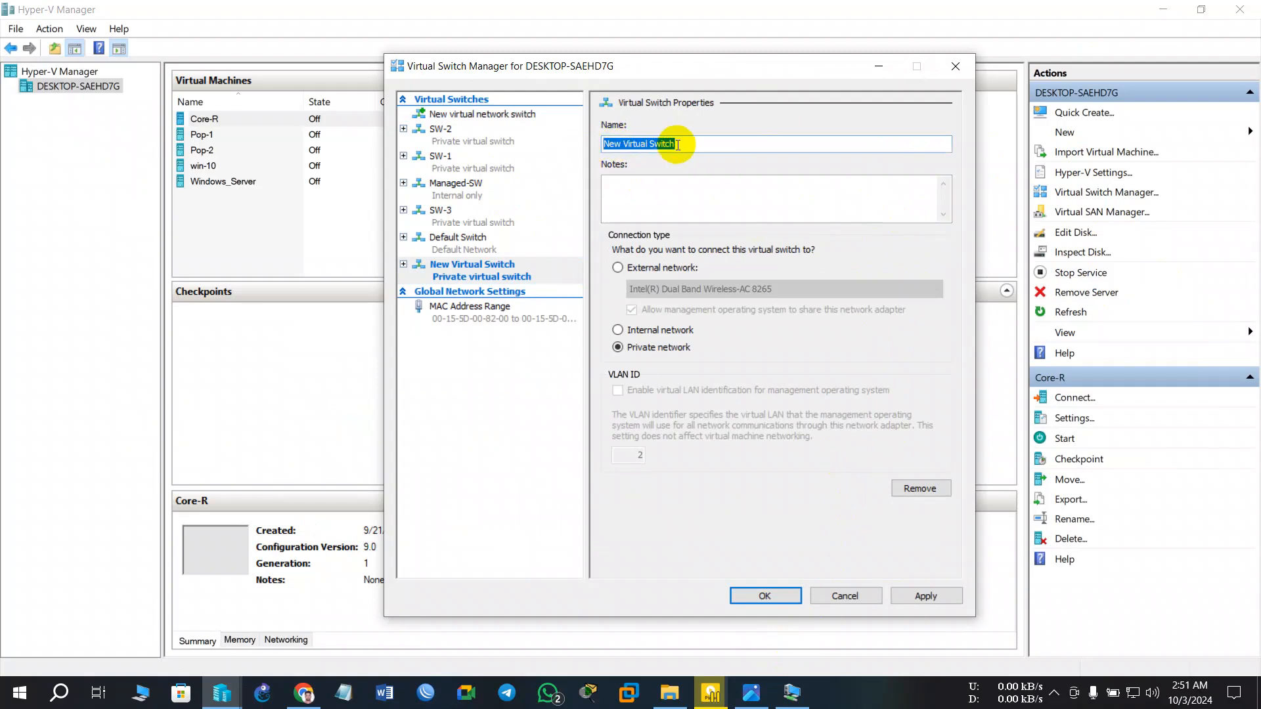
pyautogui.write('SW')
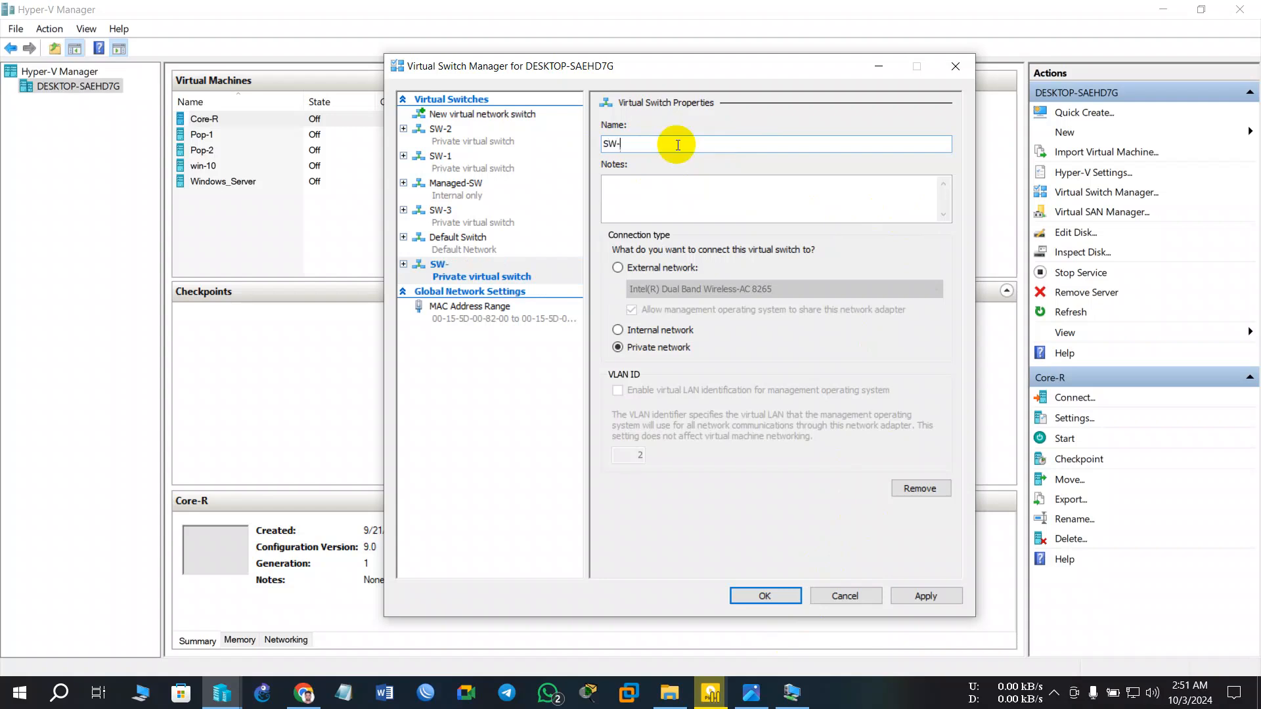
pyautogui.write('-4')
pyautogui.click(903, 601)
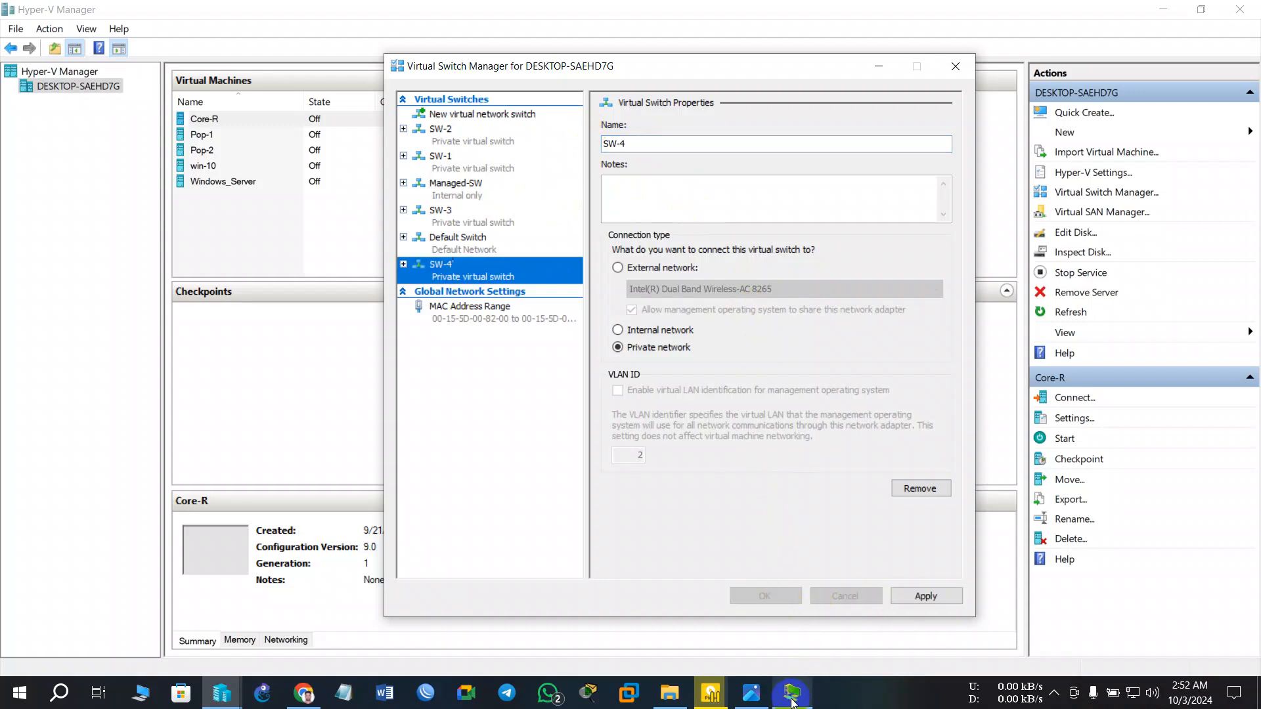
pyautogui.click(755, 699)
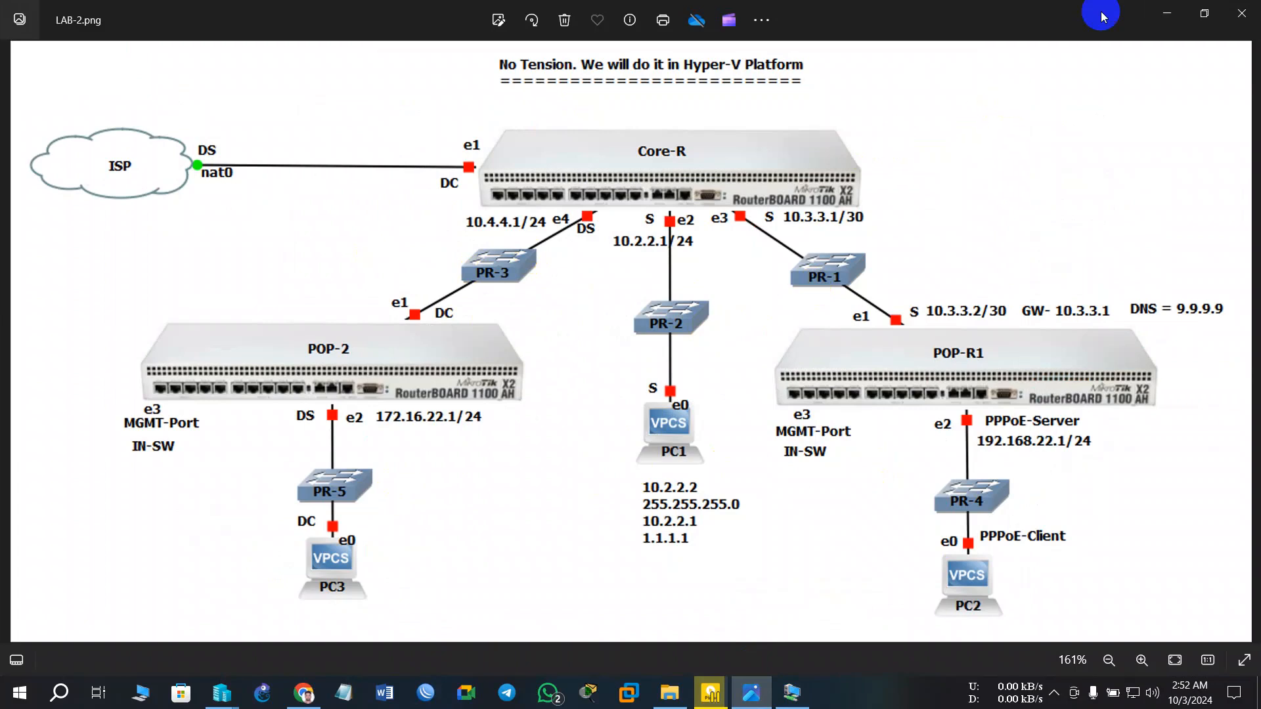
pyautogui.click(1167, 13)
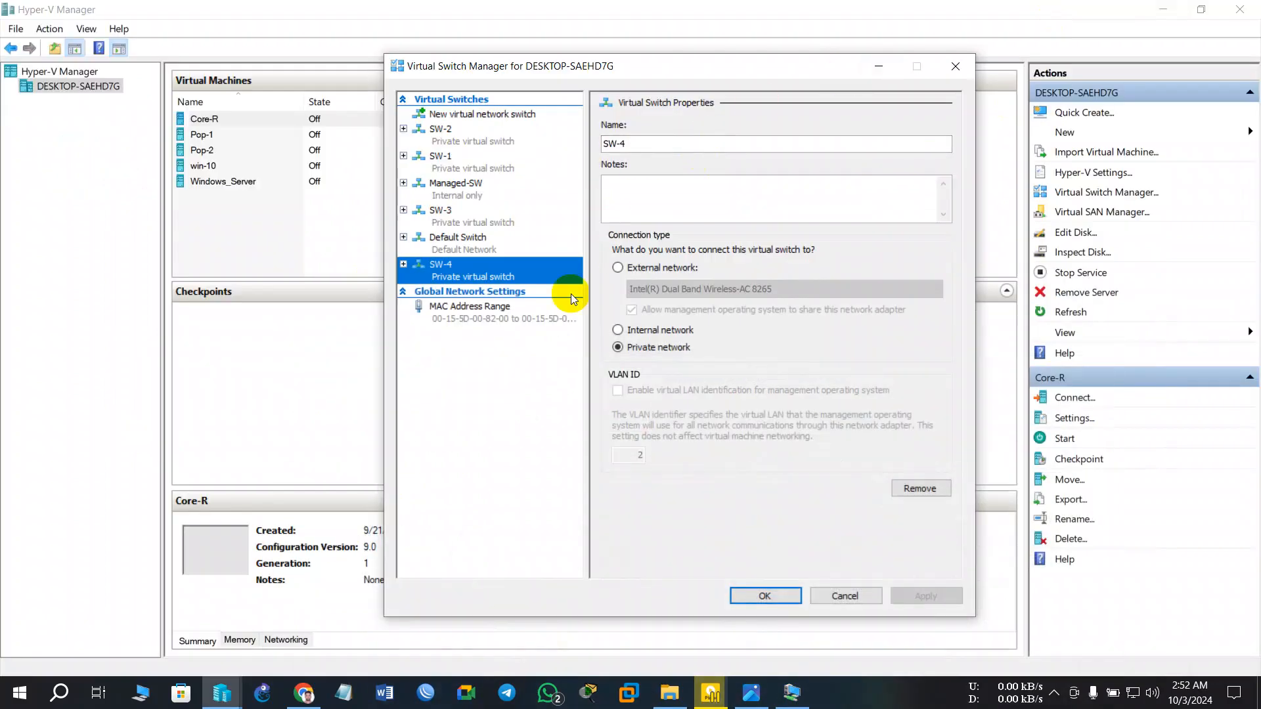
pyautogui.click(765, 596)
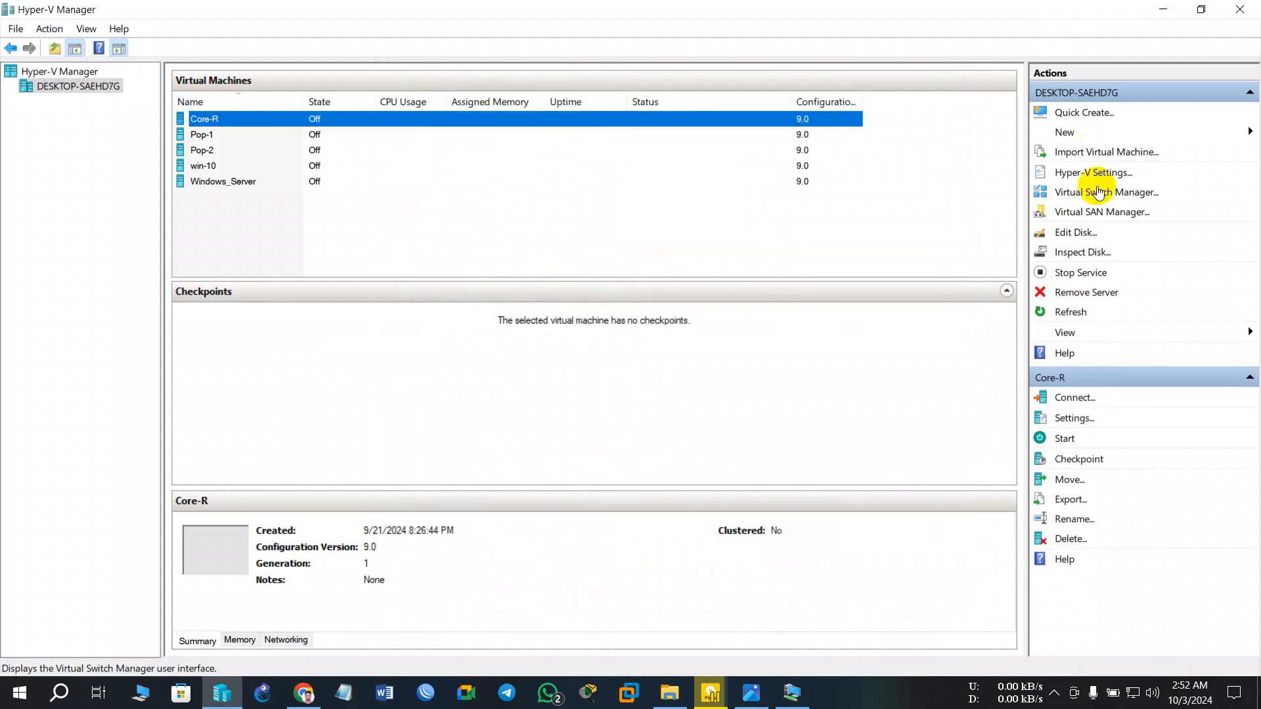
# - Create a Private virtual switch named SW-5 and apply it
pyautogui.click(1098, 192)
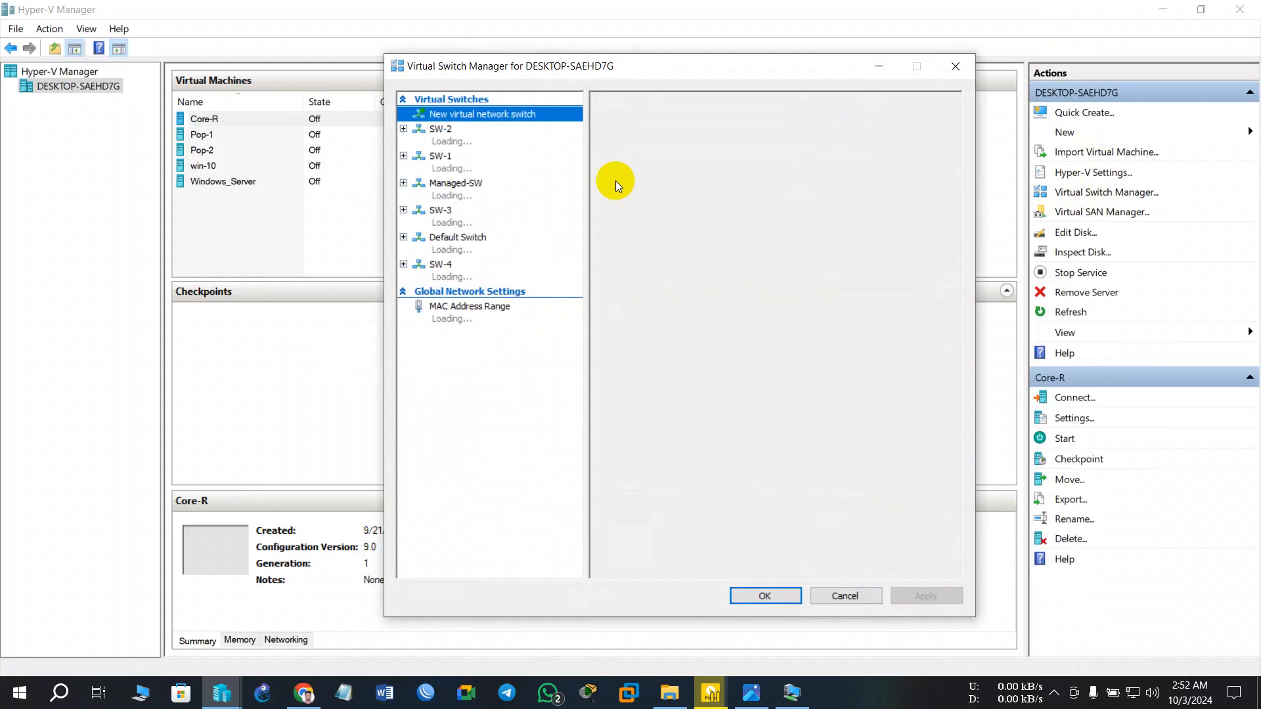
pyautogui.click(661, 167)
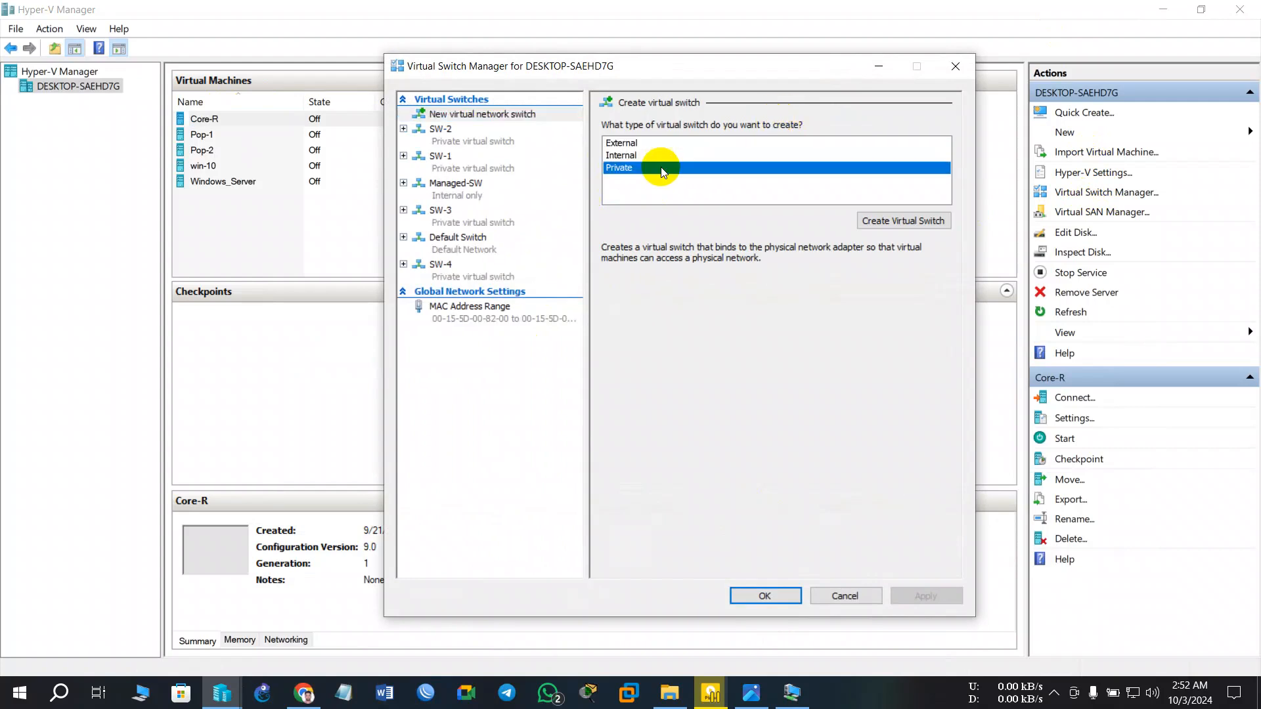
pyautogui.click(897, 223)
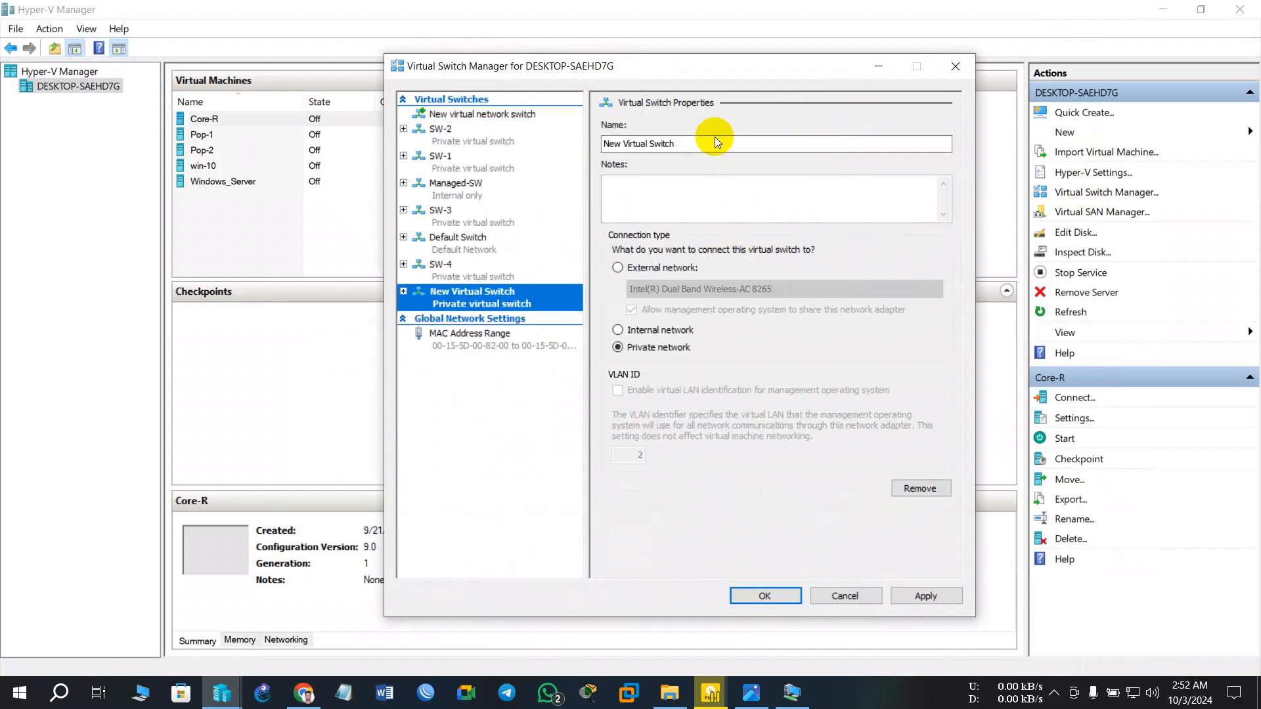
pyautogui.click(668, 145)
pyautogui.moveTo(669, 145); pyautogui.dragTo(555, 142)
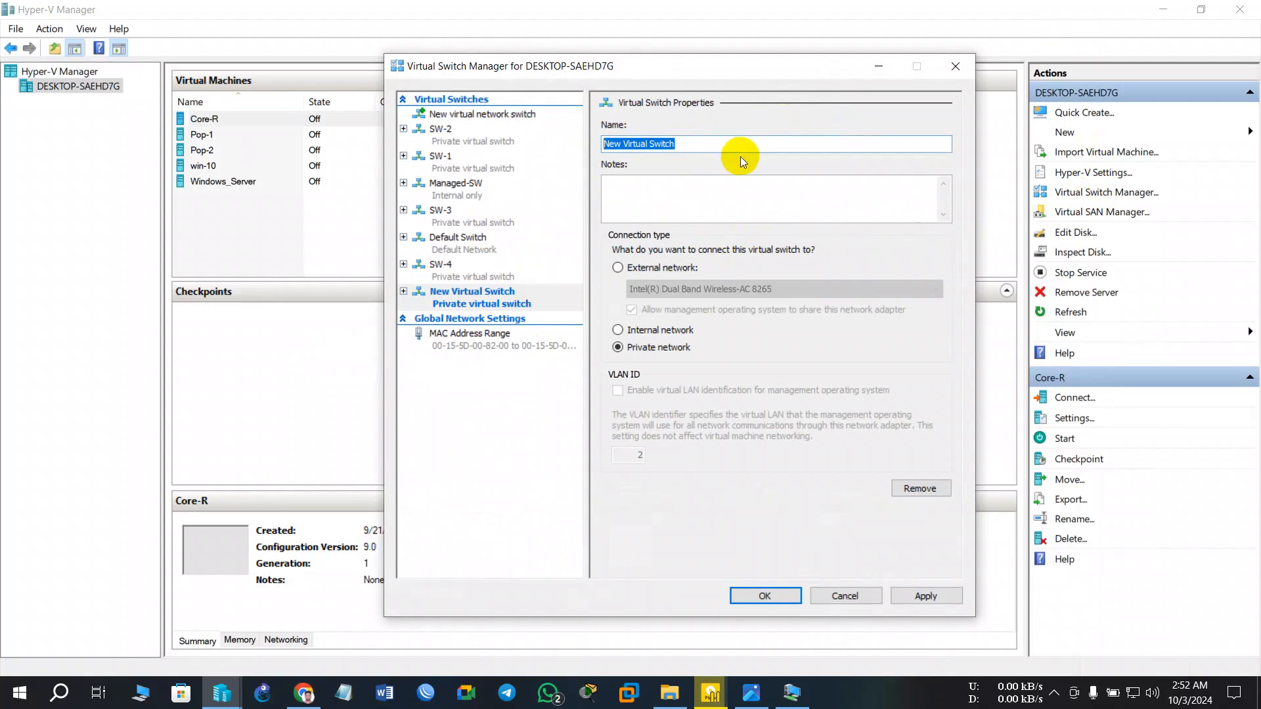
pyautogui.write('SW')
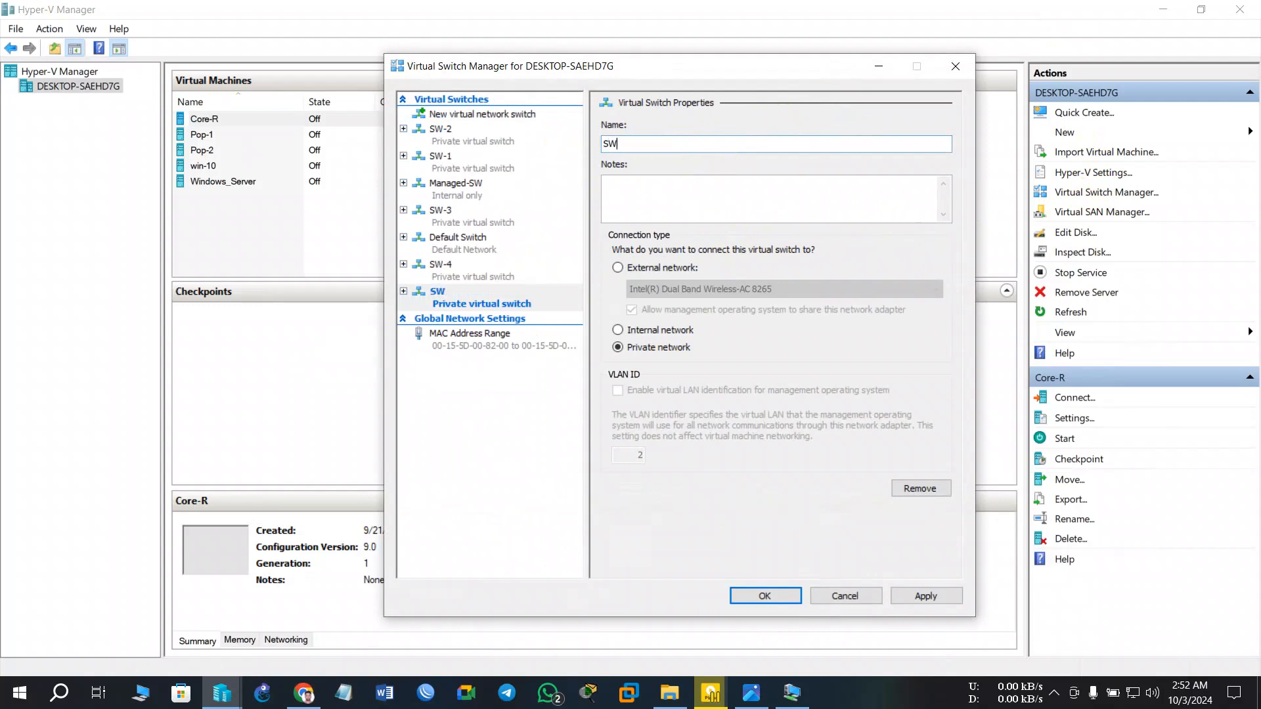
pyautogui.write('-5')
pyautogui.click(914, 599)
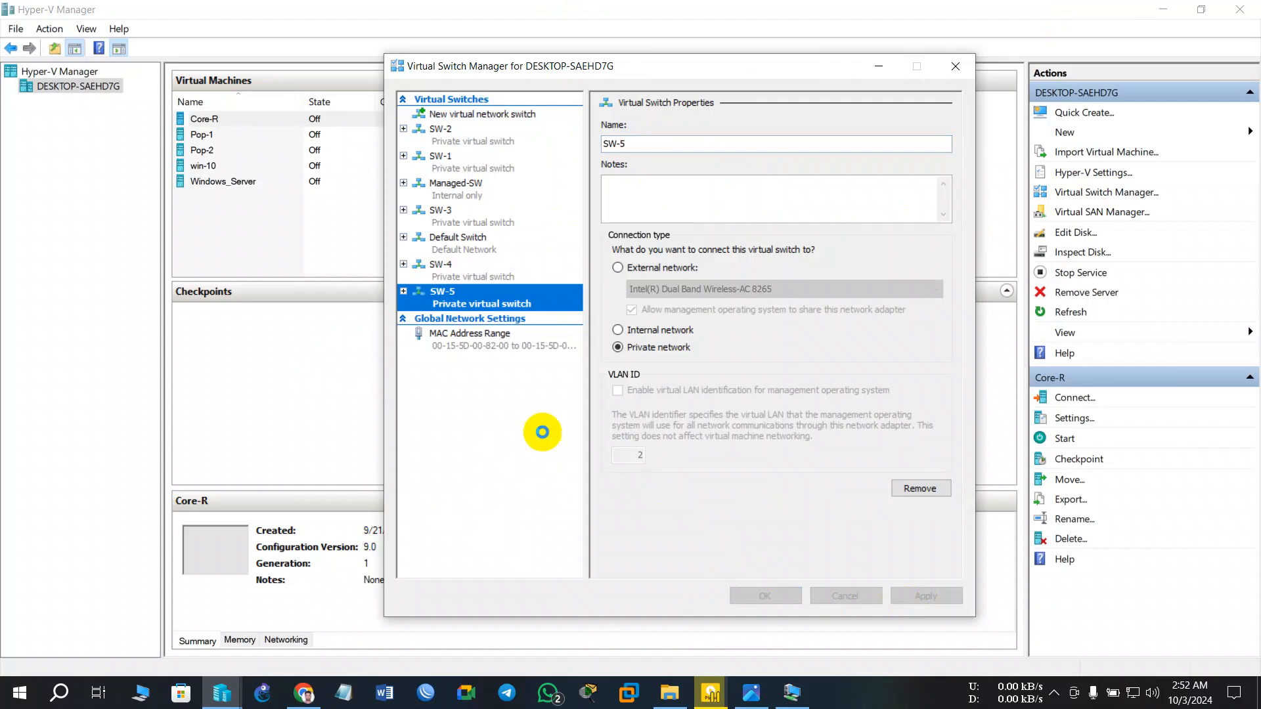
# - Review the Managed-SW and SW-2 switches and the internal type, then close with OK
pyautogui.click(465, 198)
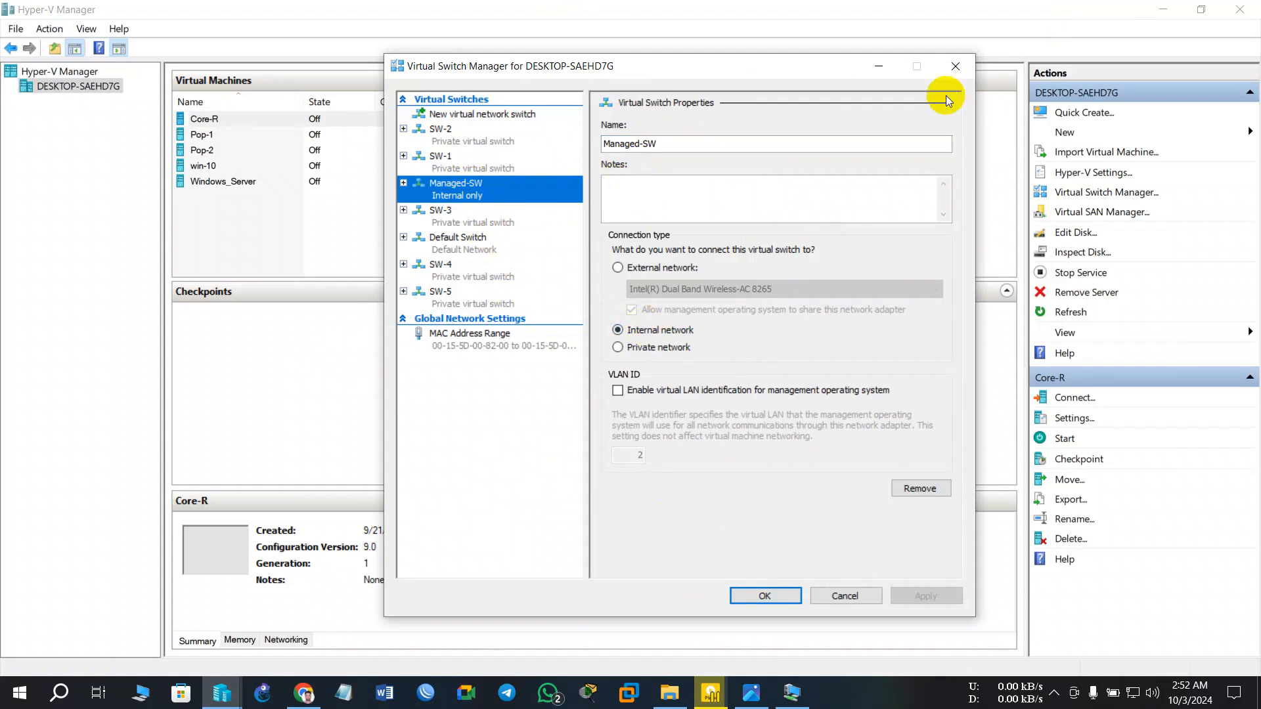
pyautogui.click(479, 129)
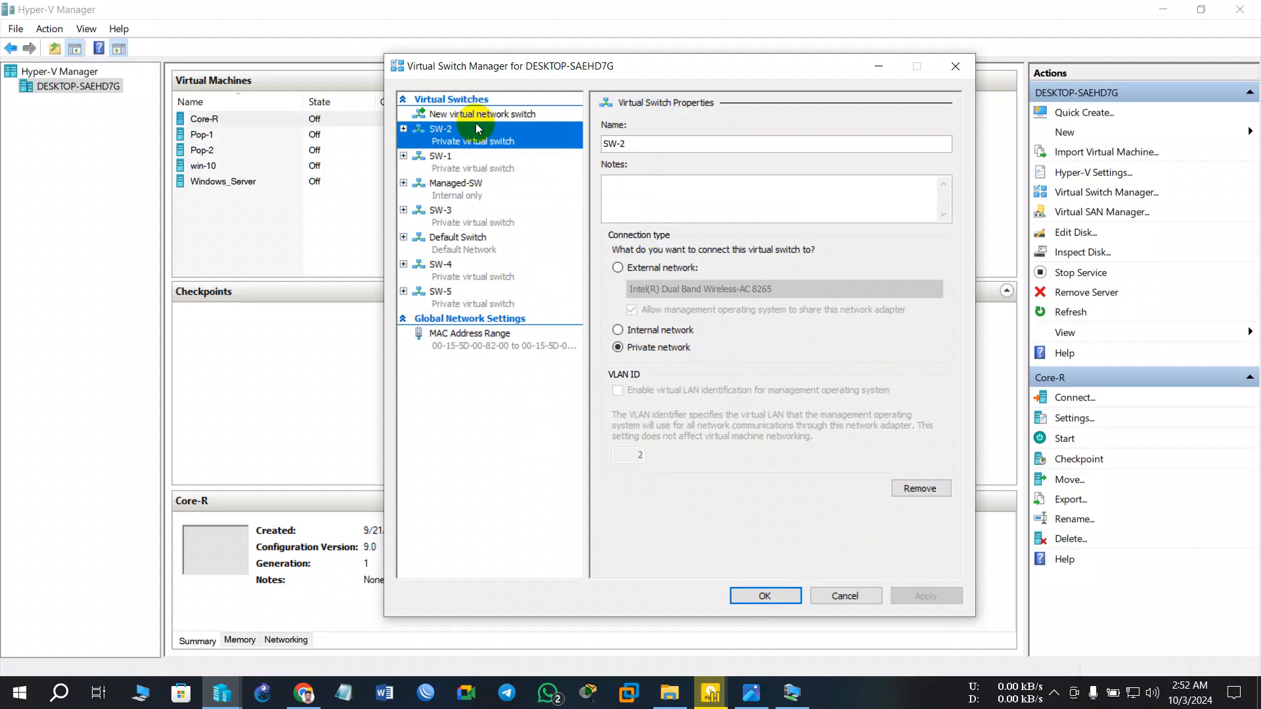
pyautogui.click(476, 115)
pyautogui.click(632, 155)
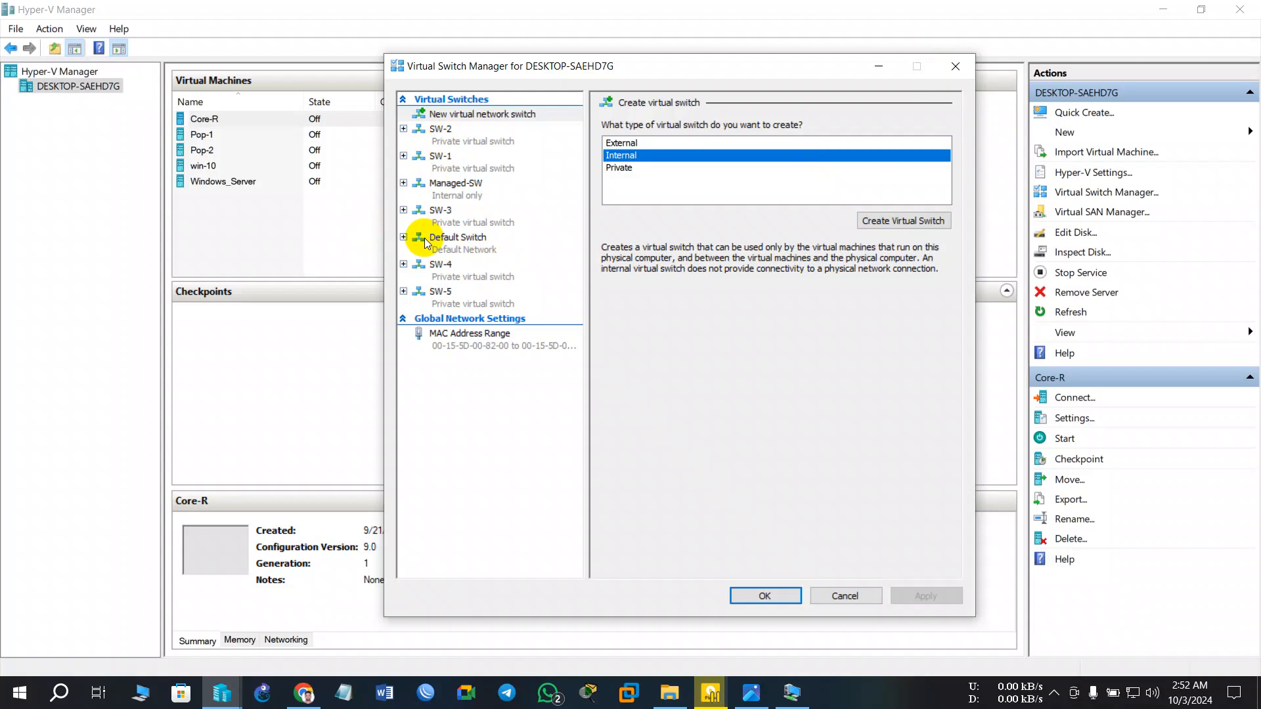
pyautogui.click(764, 598)
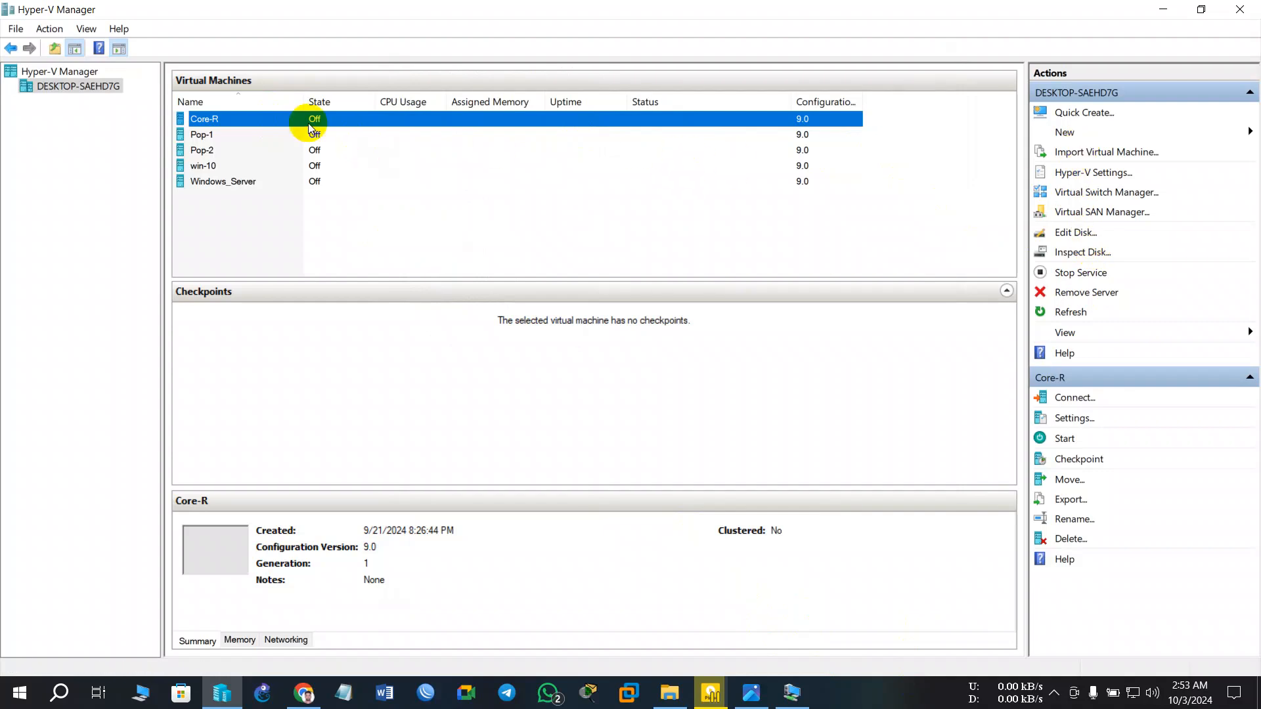
# - Open Core-R's settings and inspect its Default Switch and SW-1 network adapter pages
pyautogui.rightClick(310, 124)
pyautogui.click(338, 155)
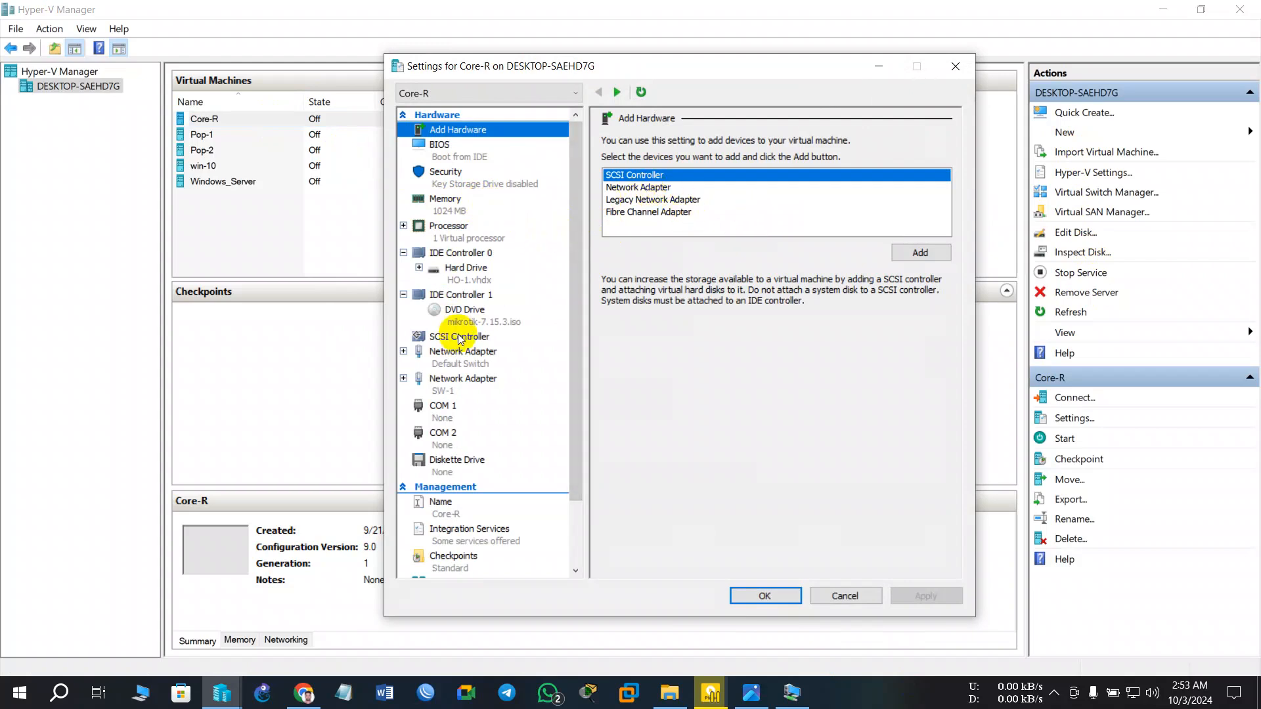
pyautogui.click(461, 360)
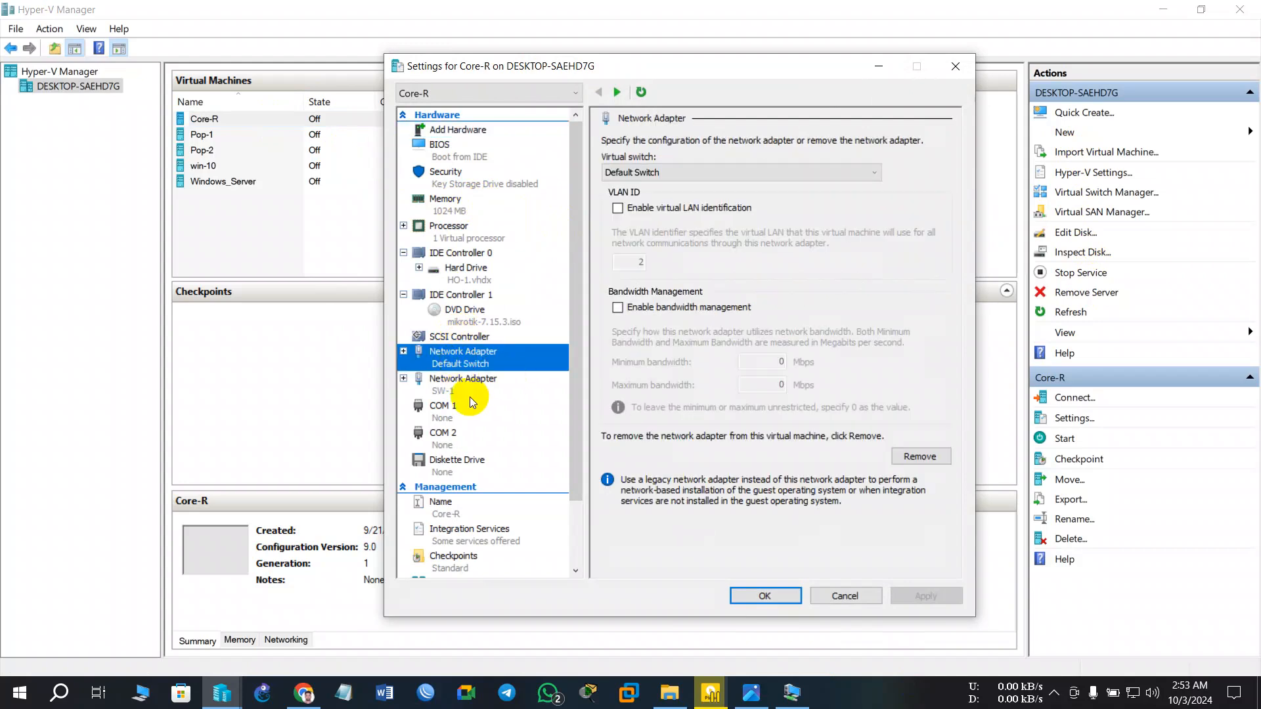
pyautogui.click(473, 379)
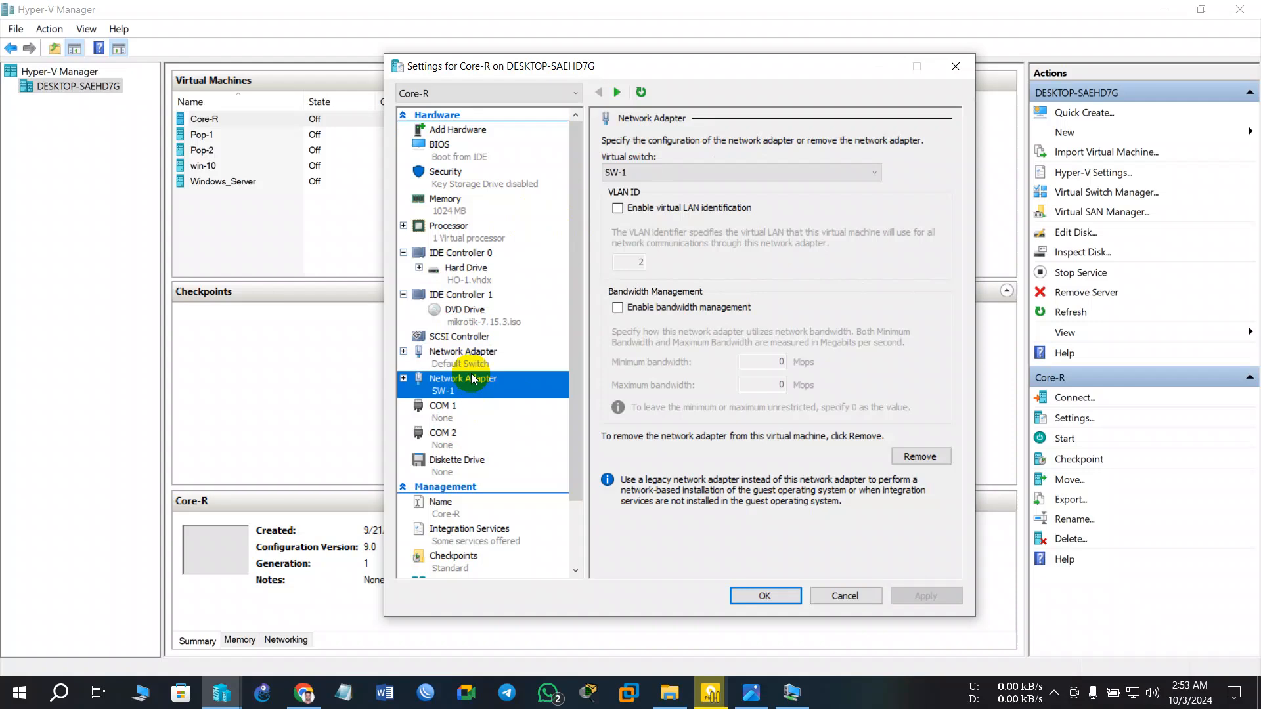
pyautogui.click(473, 363)
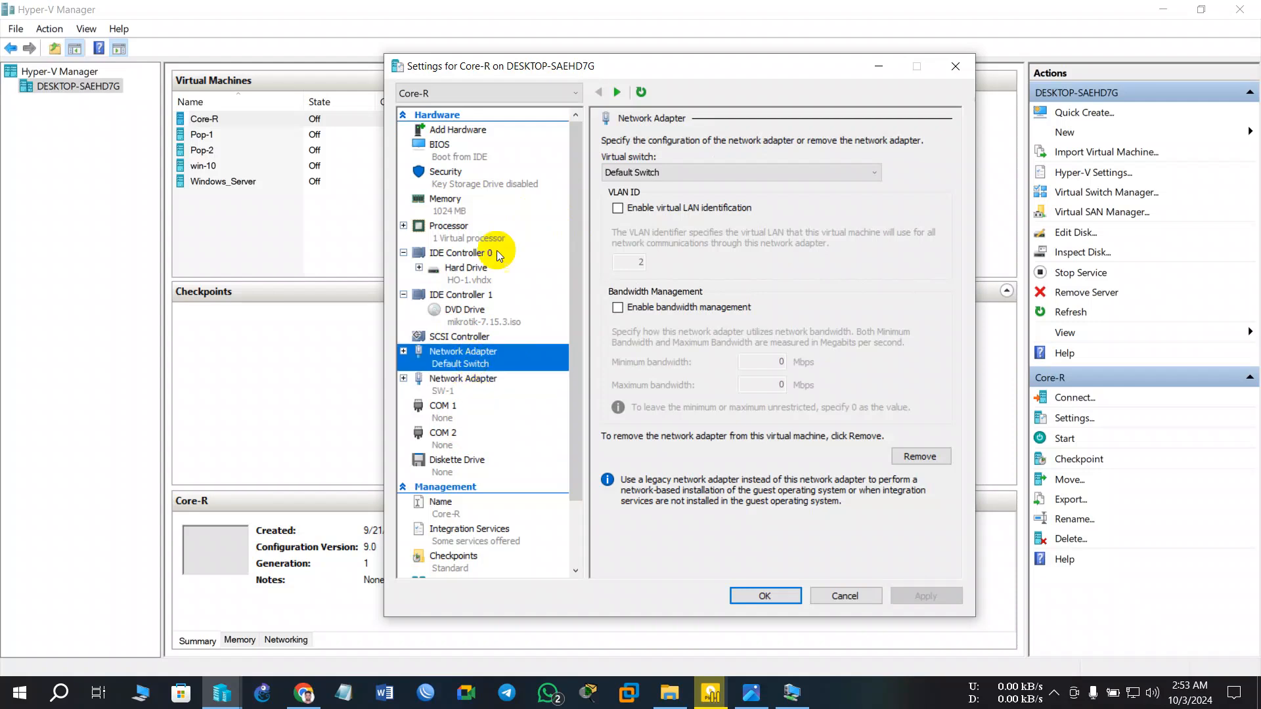
pyautogui.click(472, 114)
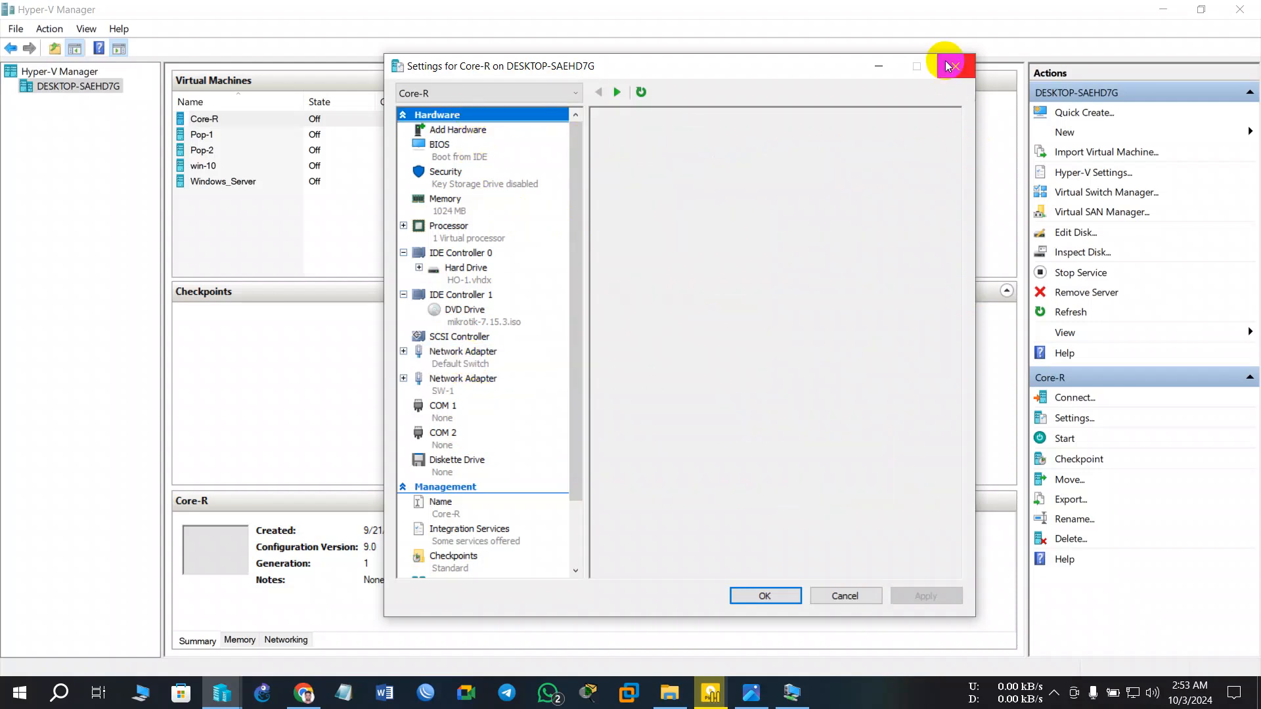
# - Add a third, unconnected network adapter to Core-R, save it, and reopen Core-R's settings
pyautogui.click(956, 66)
pyautogui.doubleClick(357, 118)
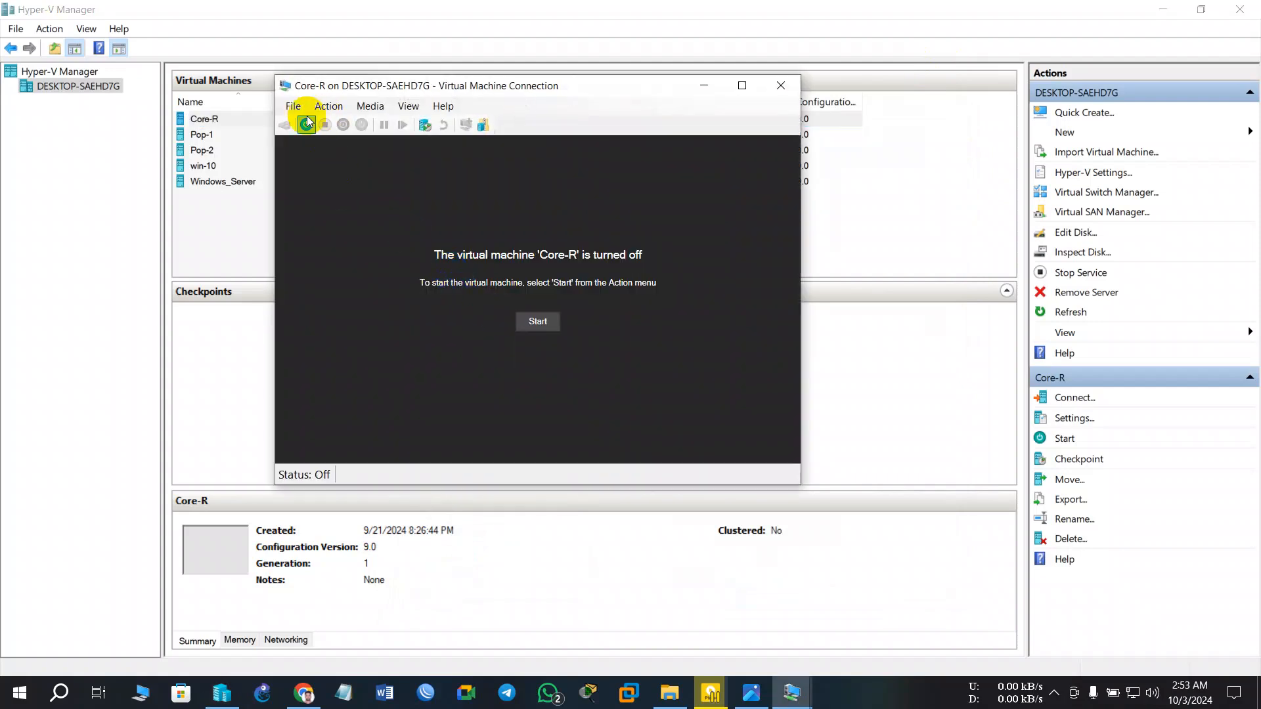
pyautogui.click(315, 125)
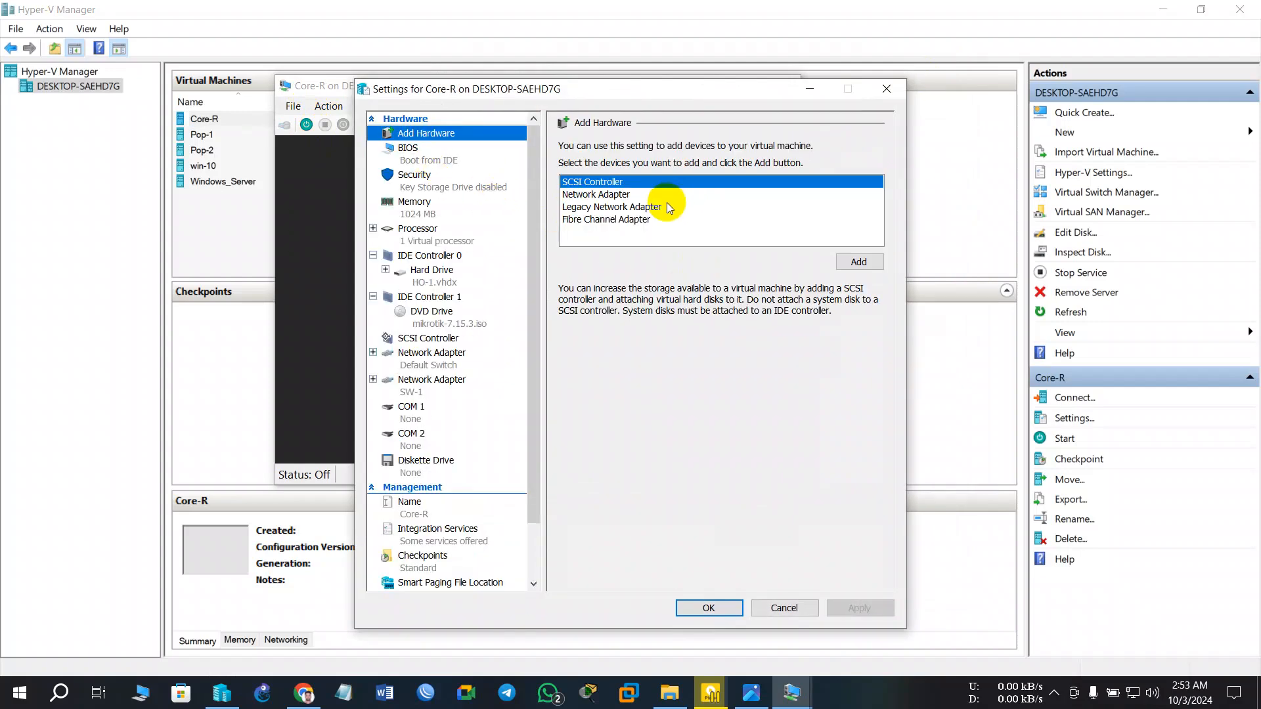
pyautogui.click(599, 196)
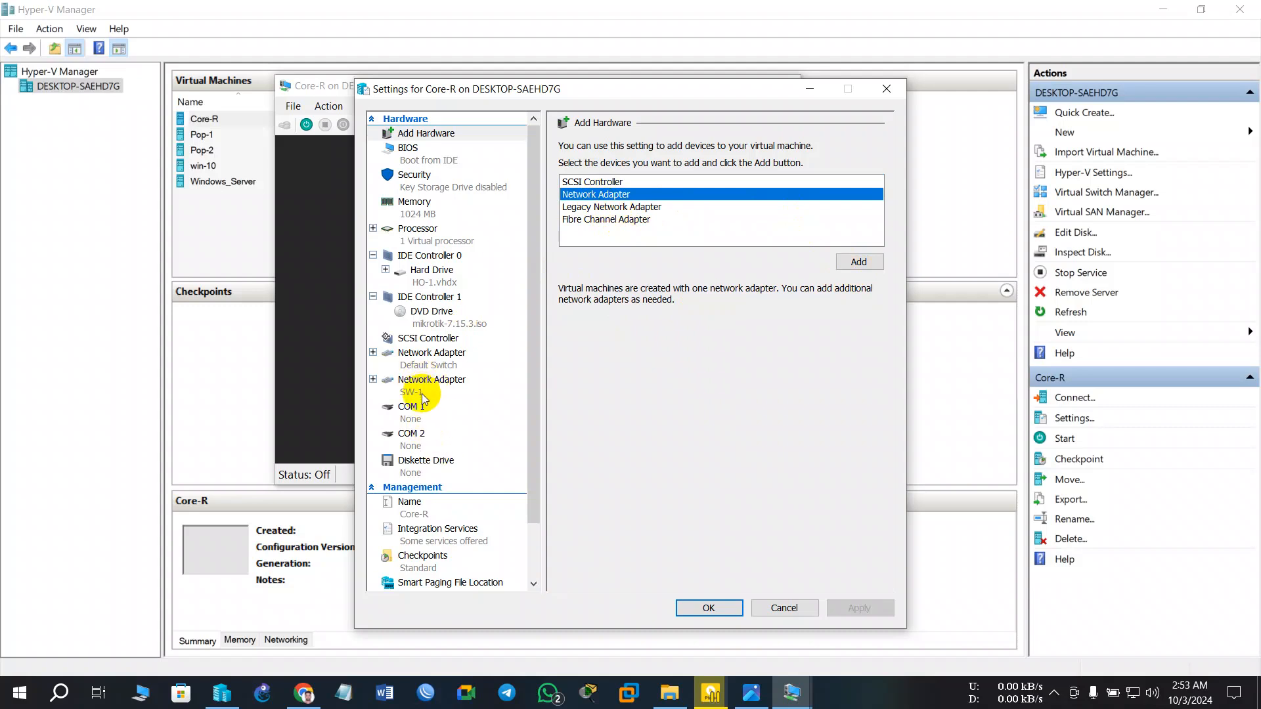
pyautogui.click(858, 262)
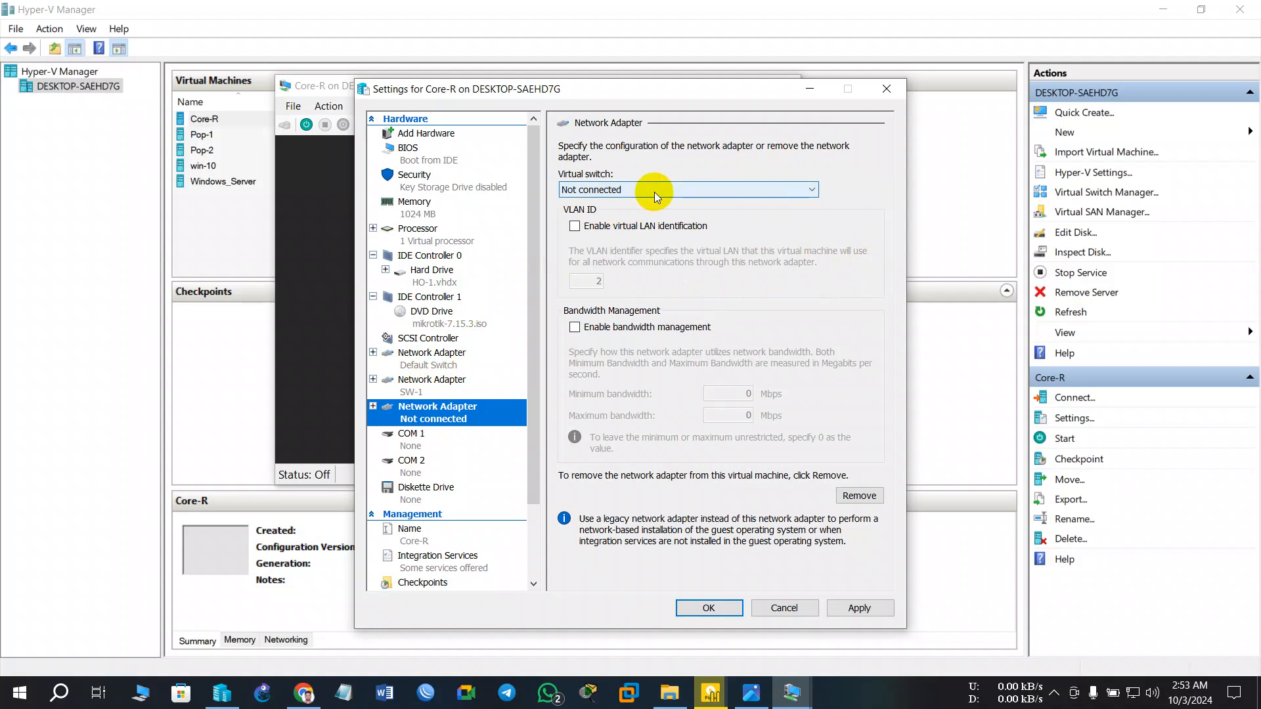
pyautogui.click(859, 607)
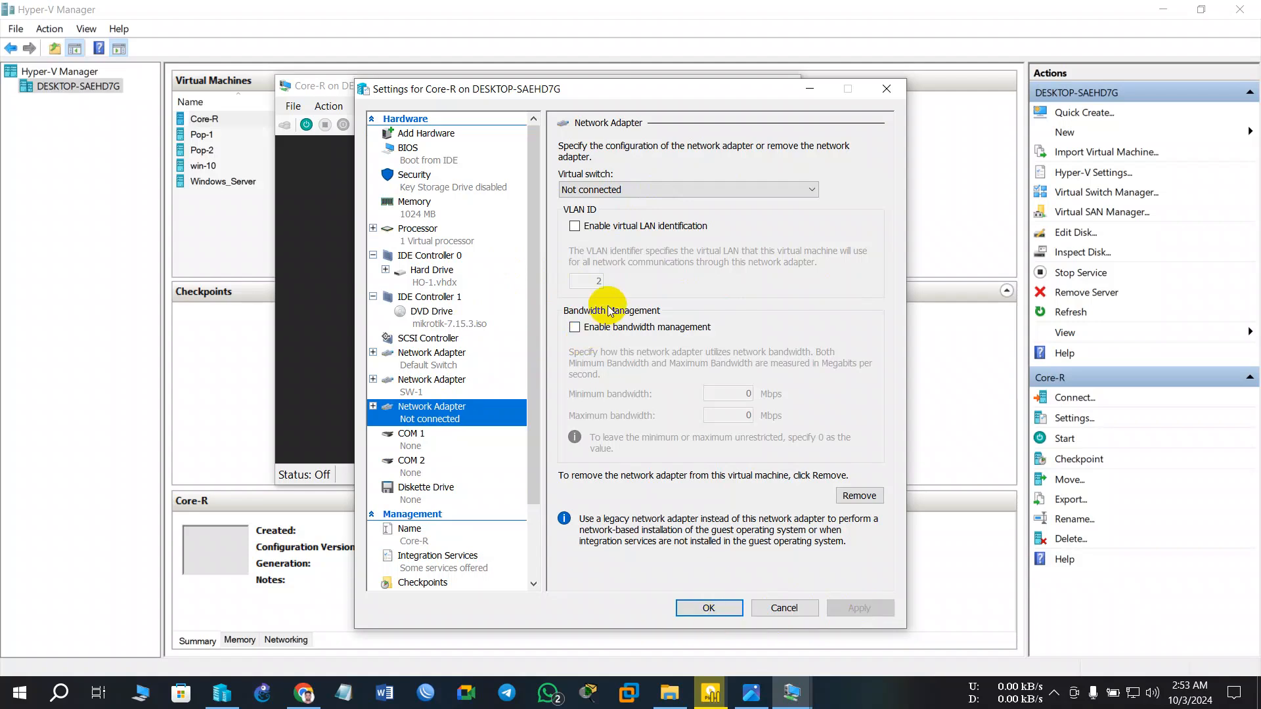
pyautogui.click(710, 610)
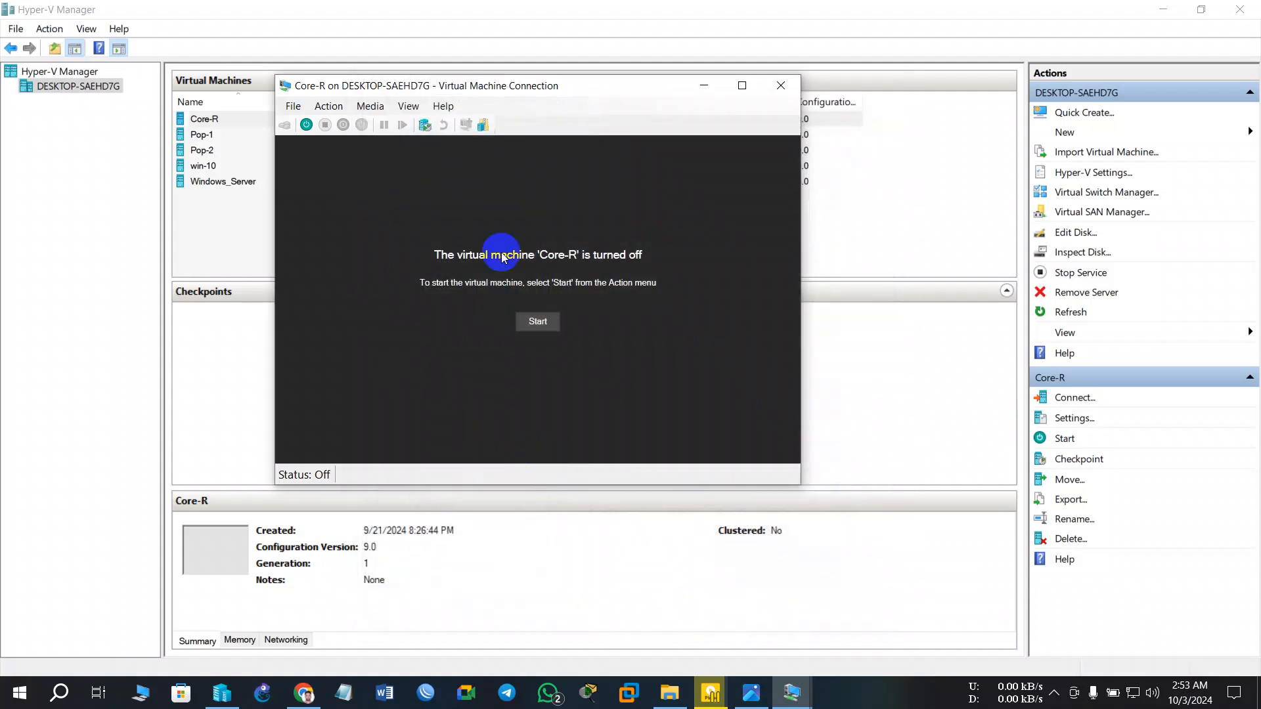
pyautogui.click(293, 105)
pyautogui.click(323, 122)
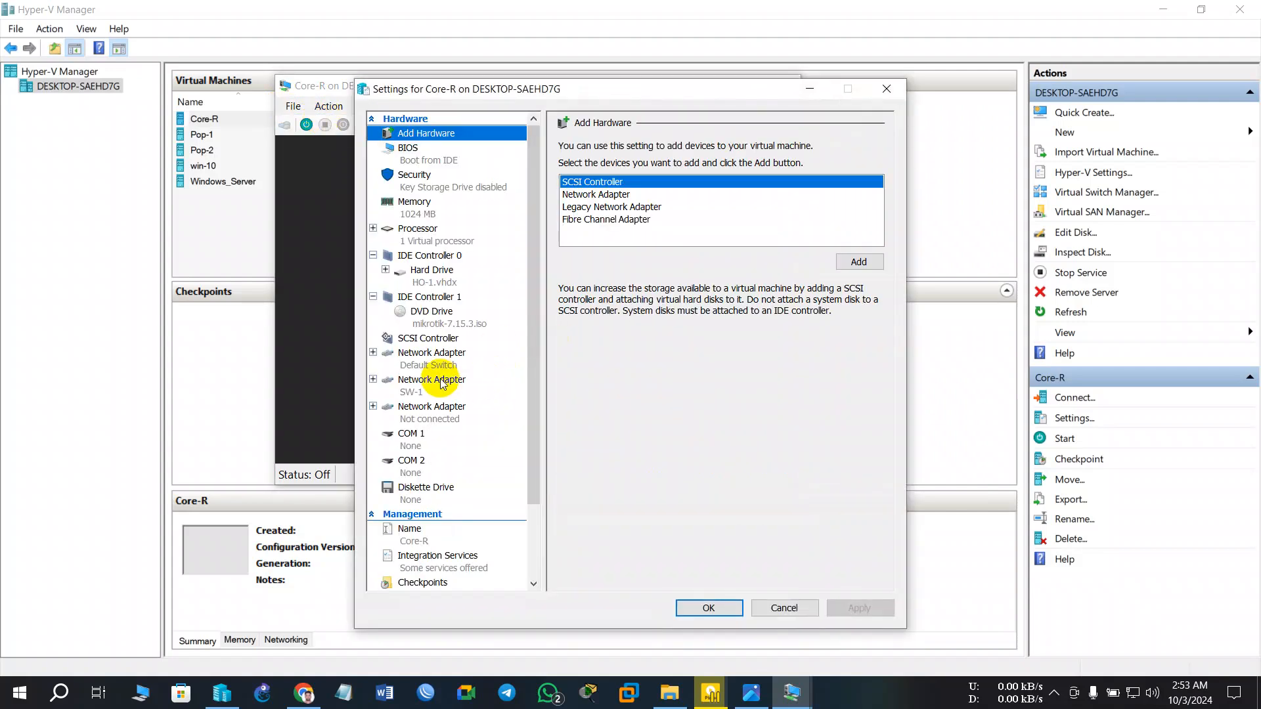
# - Keep Core-R's first adapter on Default Switch and connect the third adapter to SW-2
pyautogui.click(440, 370)
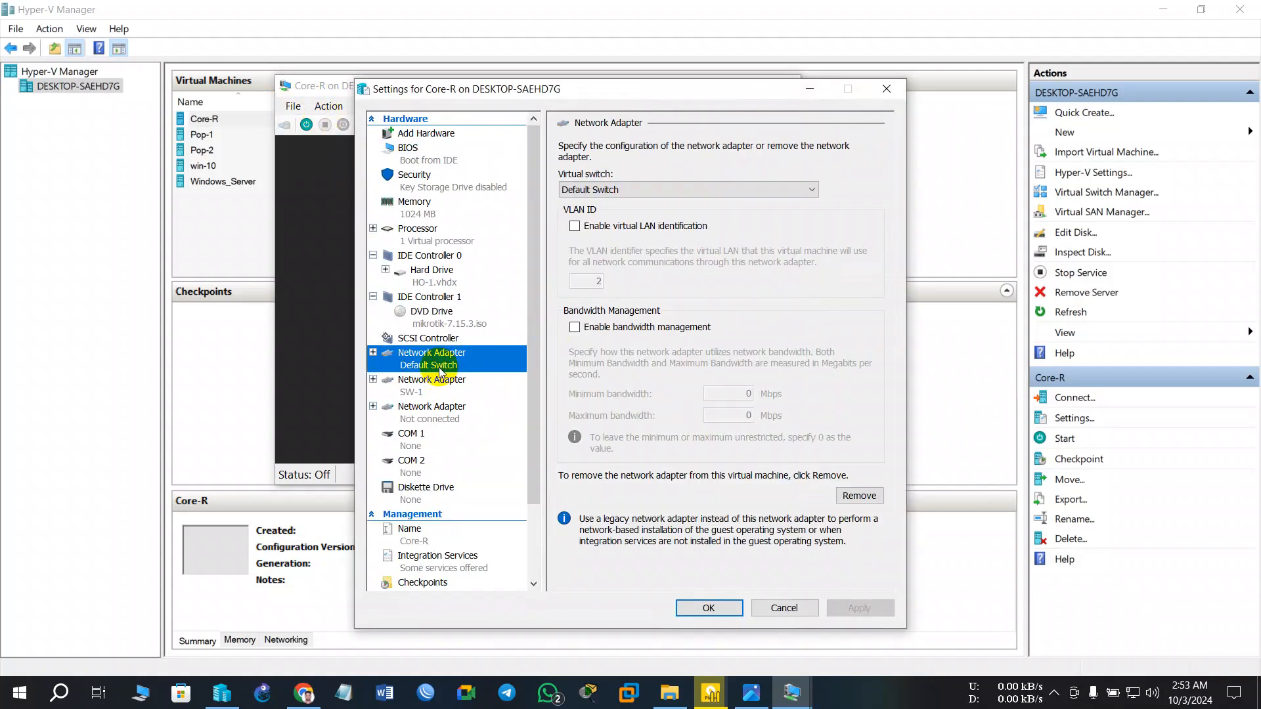
pyautogui.click(431, 133)
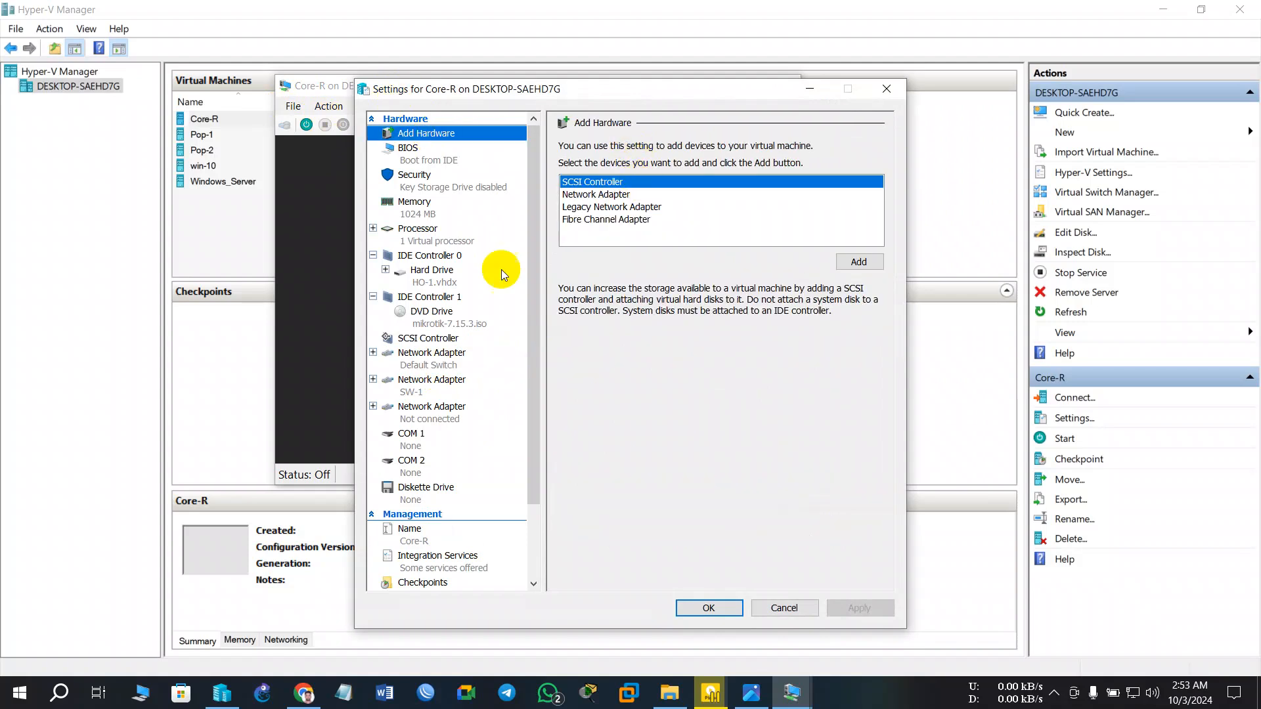
pyautogui.click(438, 366)
pyautogui.click(641, 190)
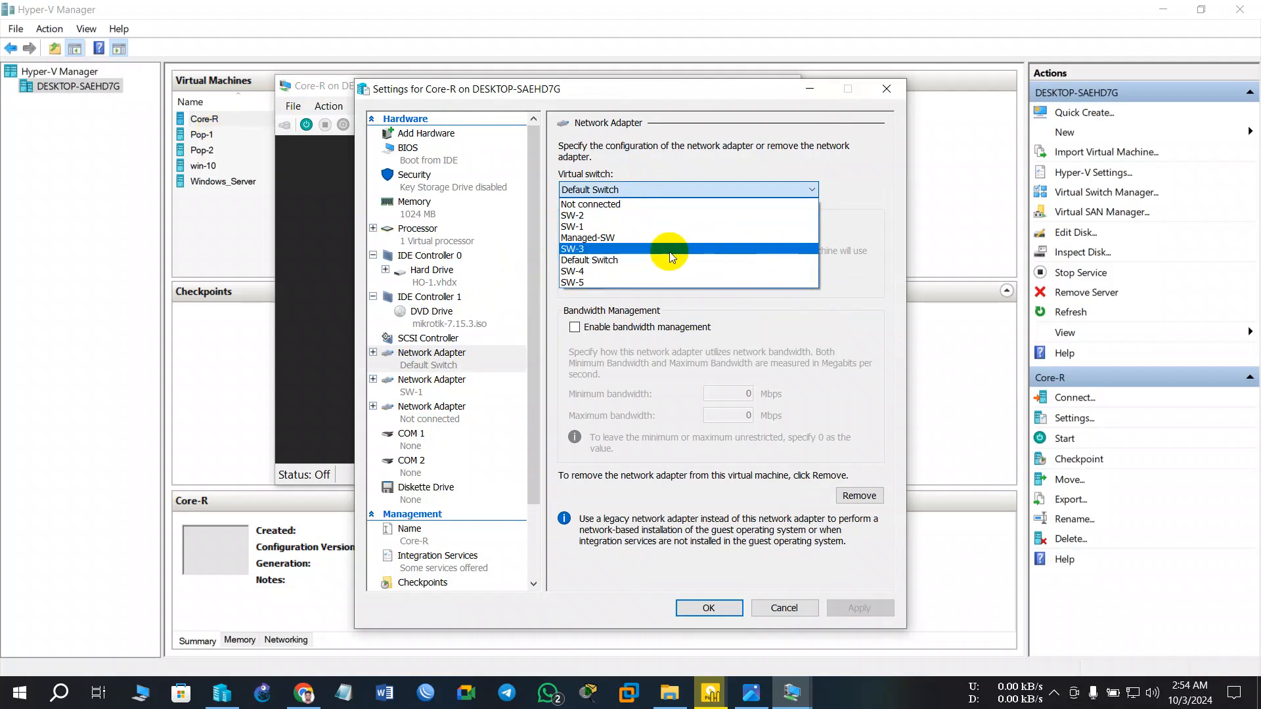
pyautogui.click(626, 262)
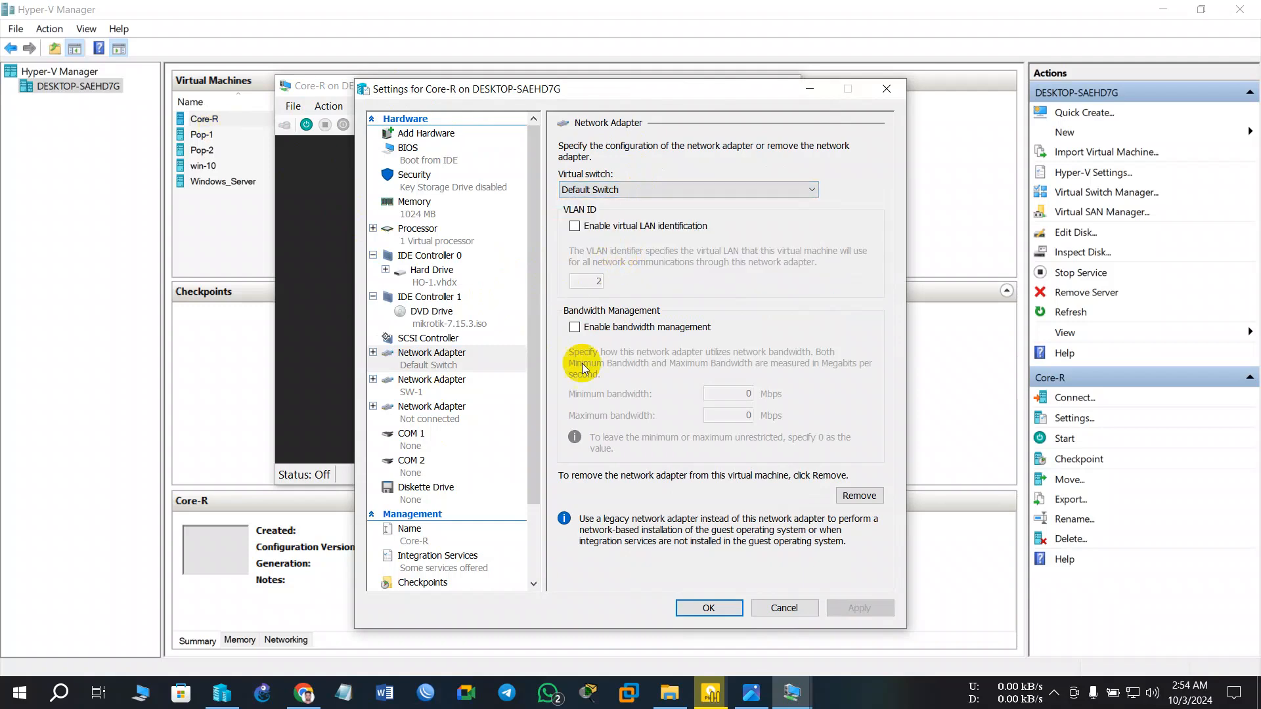
pyautogui.click(428, 385)
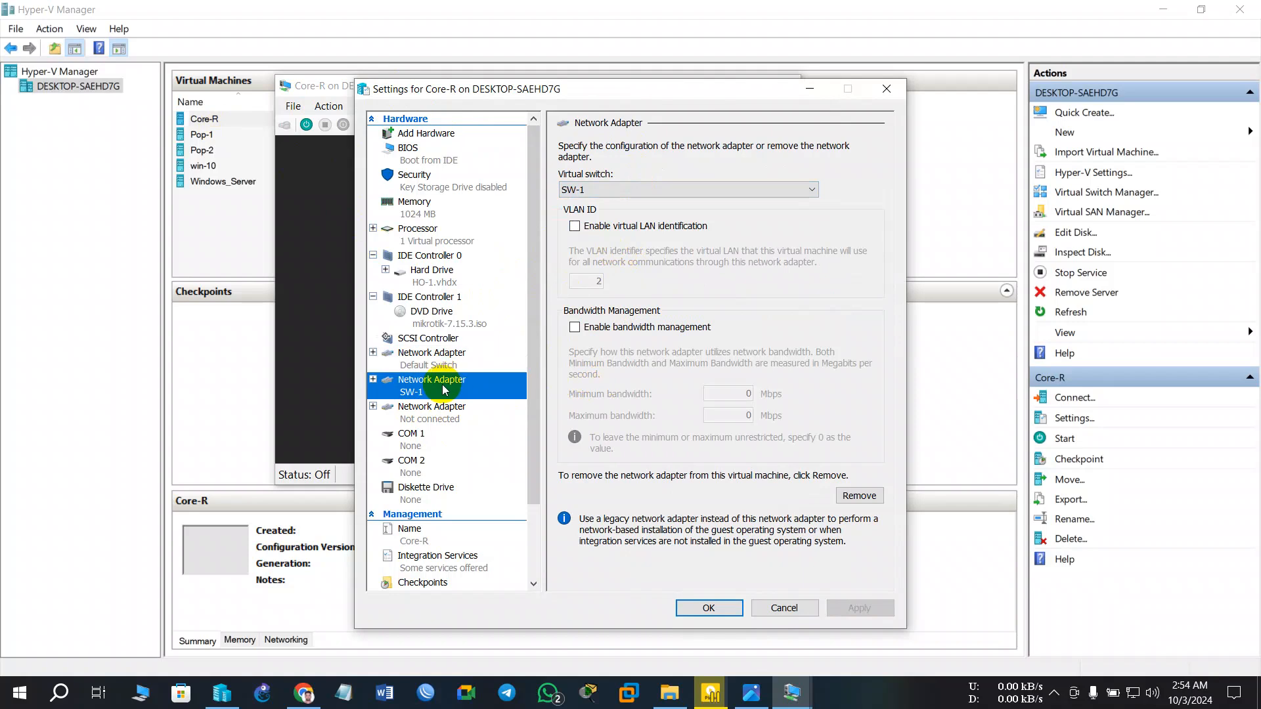
pyautogui.click(438, 421)
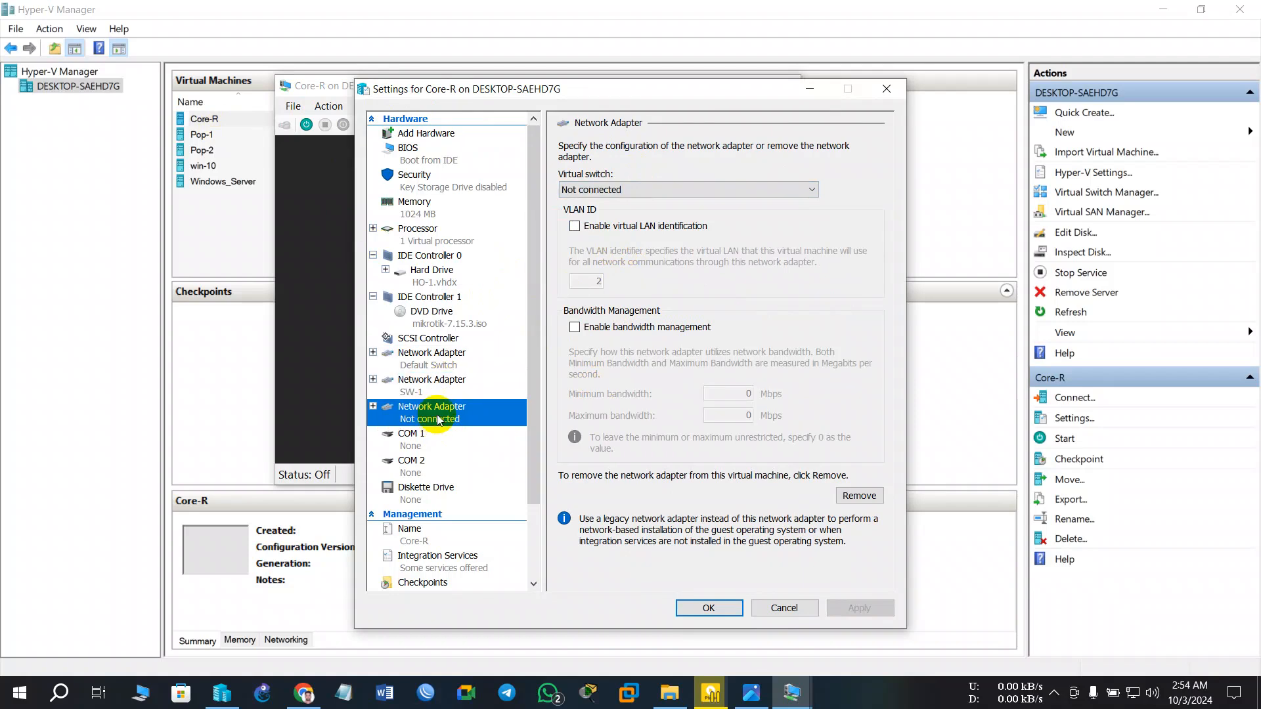
pyautogui.click(629, 192)
pyautogui.click(604, 216)
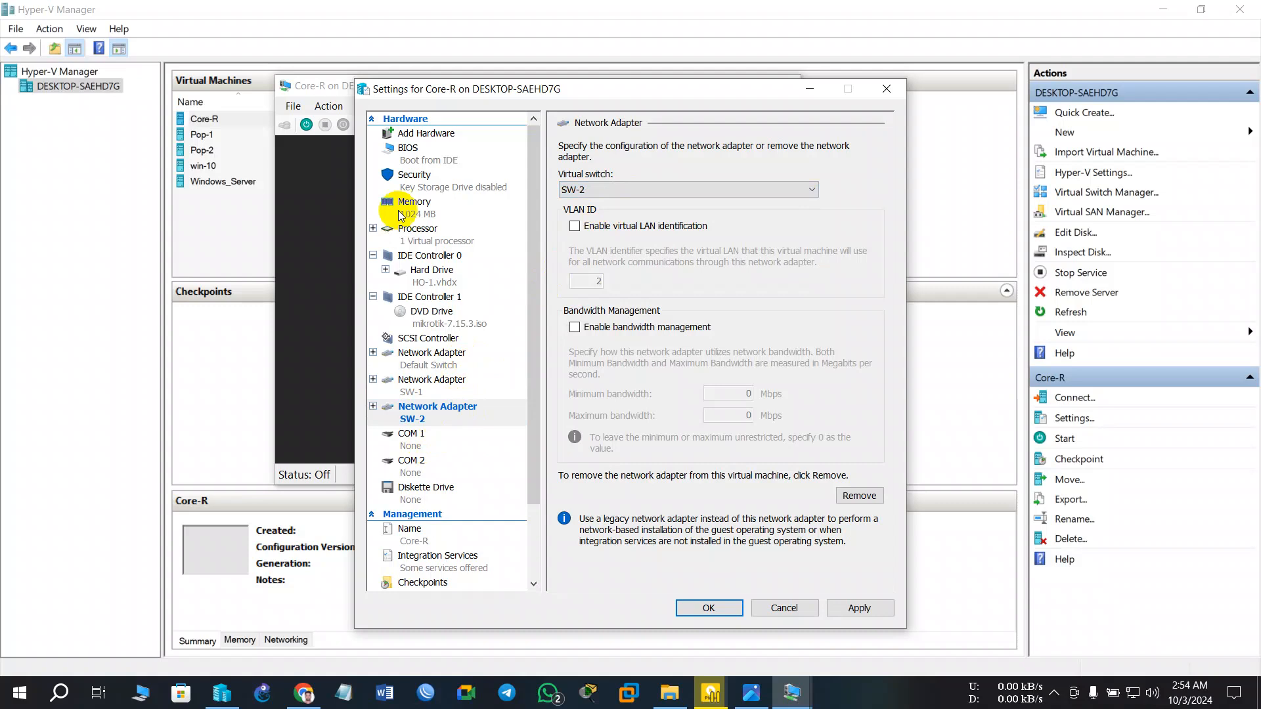
# - Add a fourth Core-R network adapter on SW-3, save the settings, and move the console aside
pyautogui.click(427, 133)
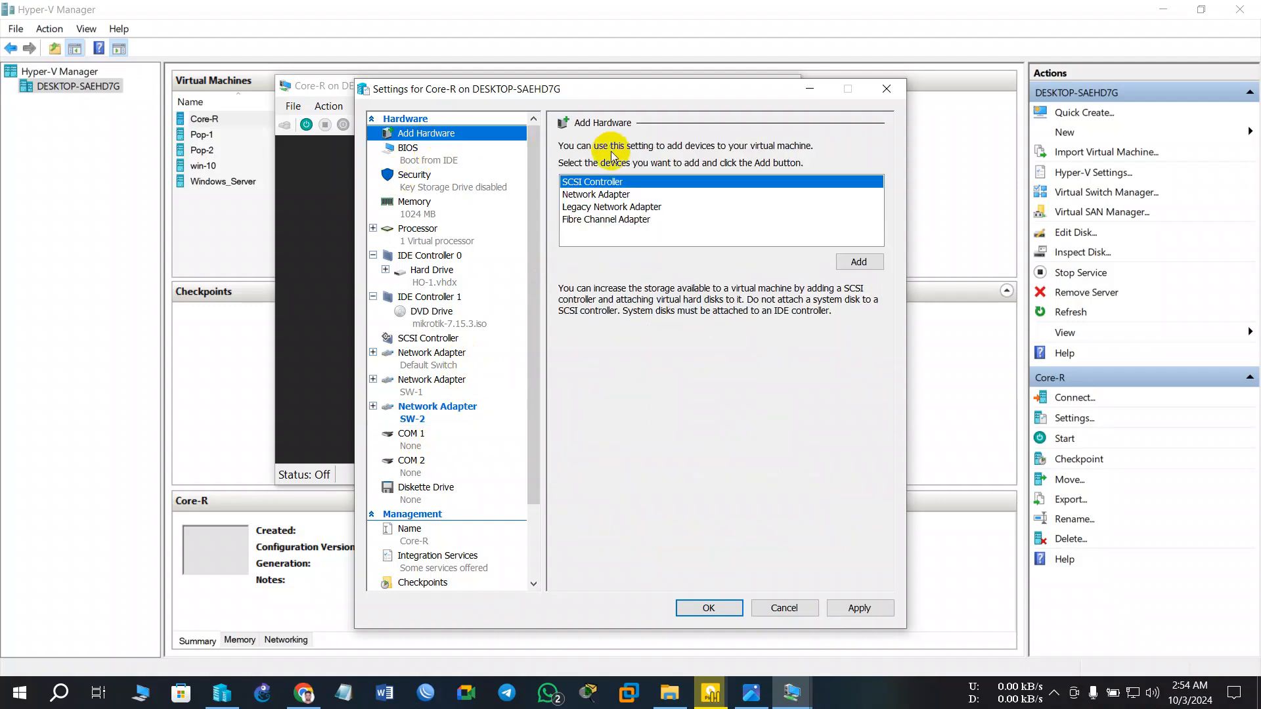
pyautogui.click(614, 195)
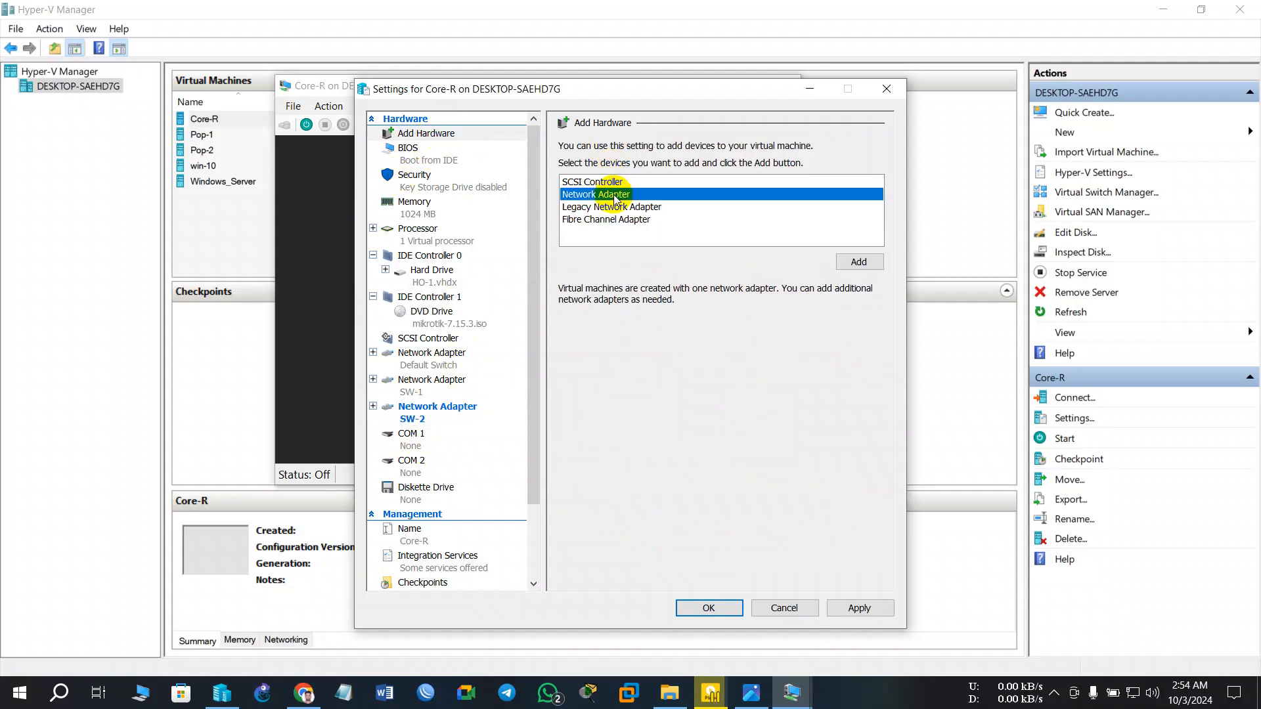
pyautogui.click(861, 263)
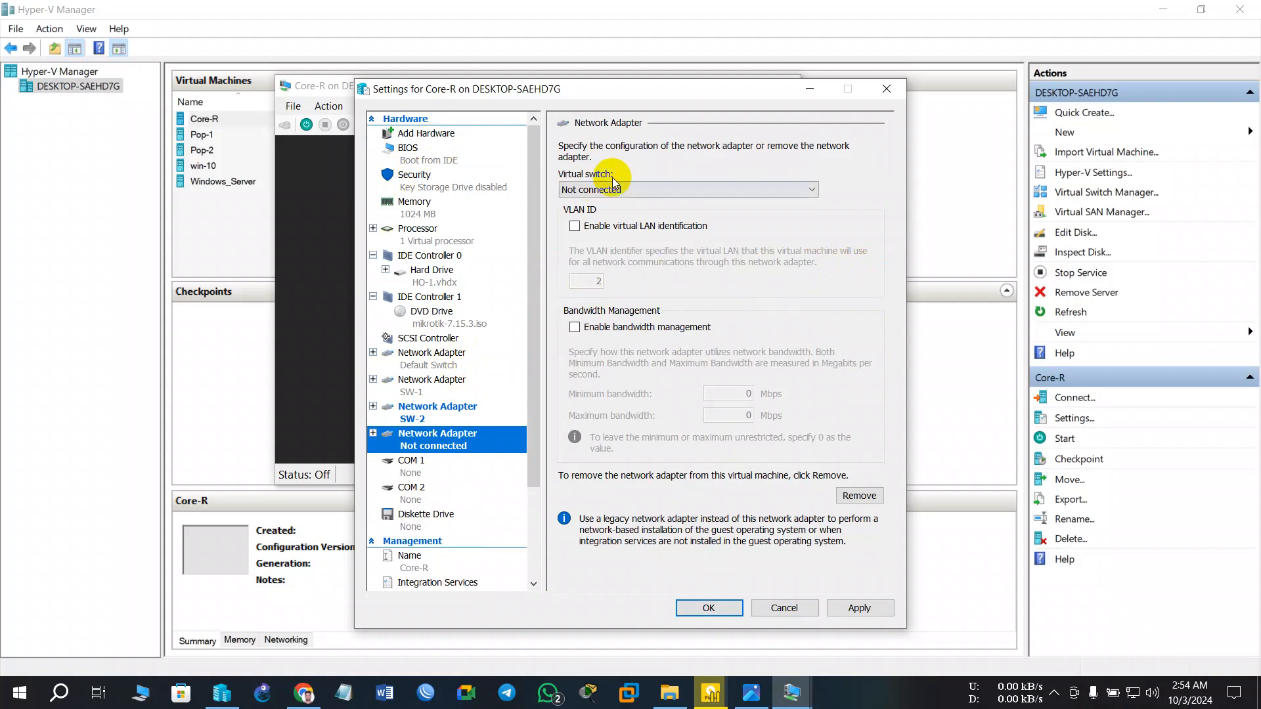
pyautogui.click(621, 189)
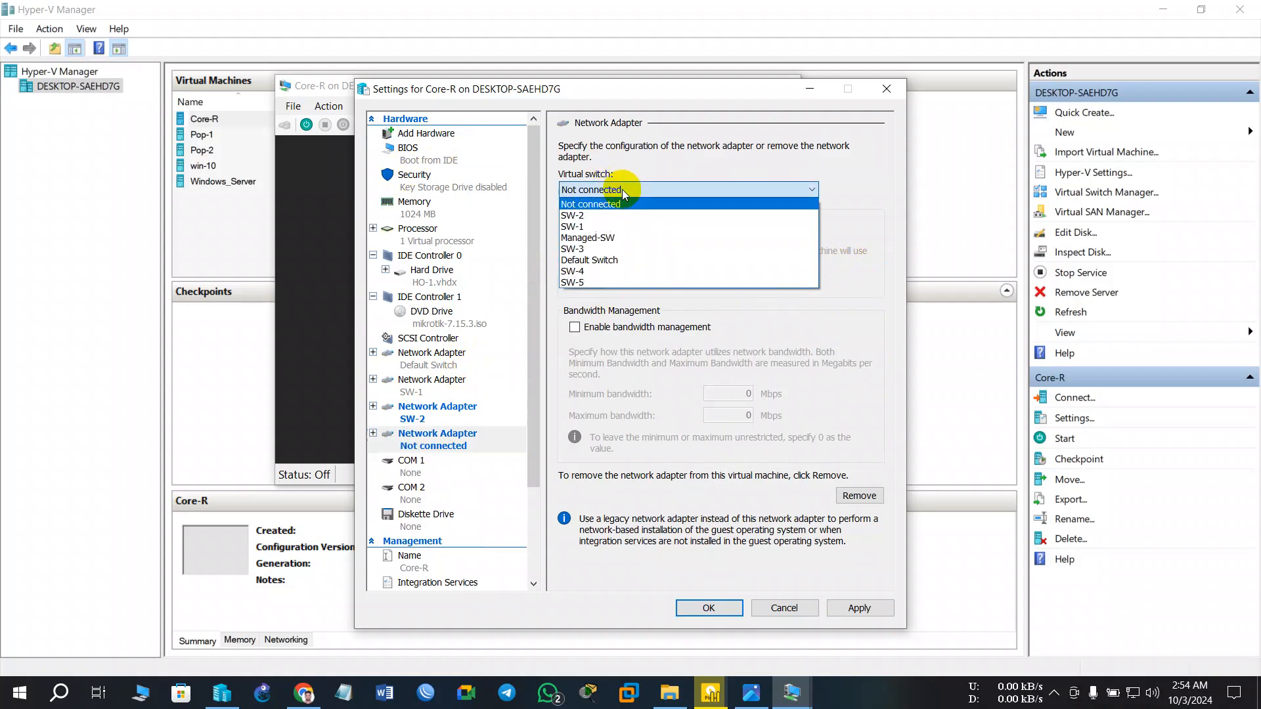
pyautogui.click(597, 247)
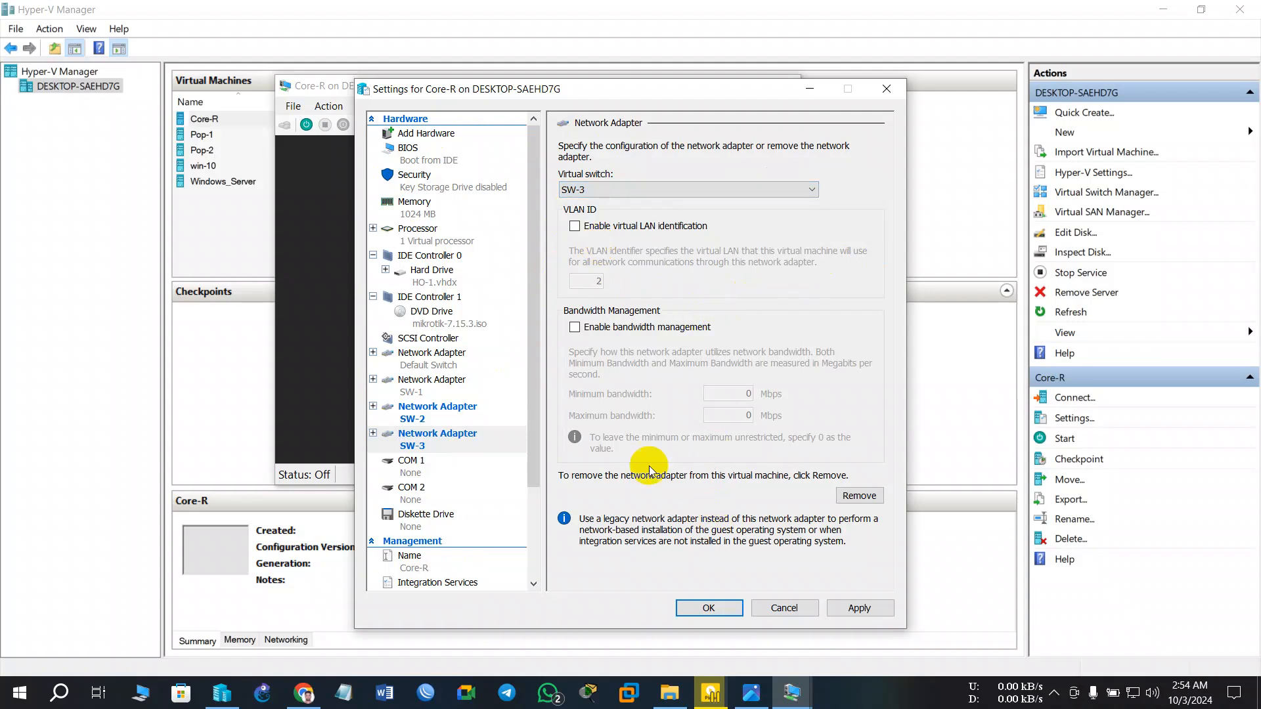
pyautogui.click(857, 607)
pyautogui.click(688, 609)
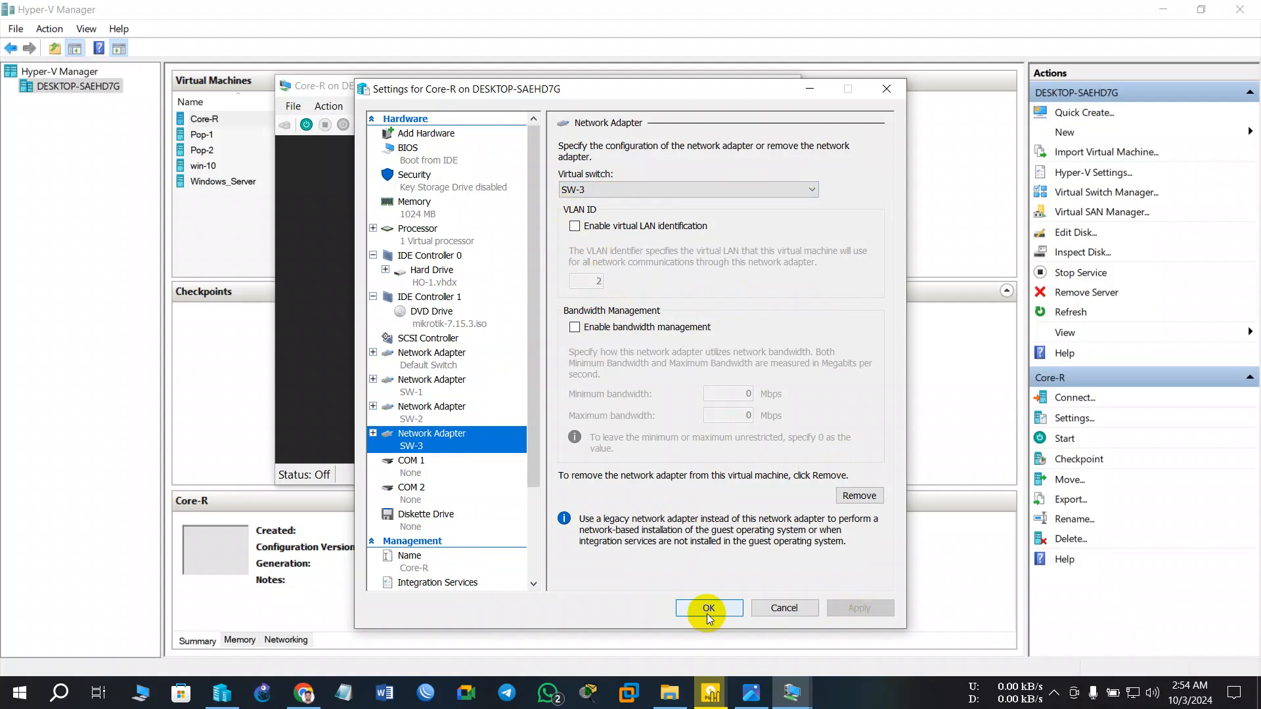
pyautogui.click(708, 608)
pyautogui.moveTo(531, 81); pyautogui.dragTo(741, 92)
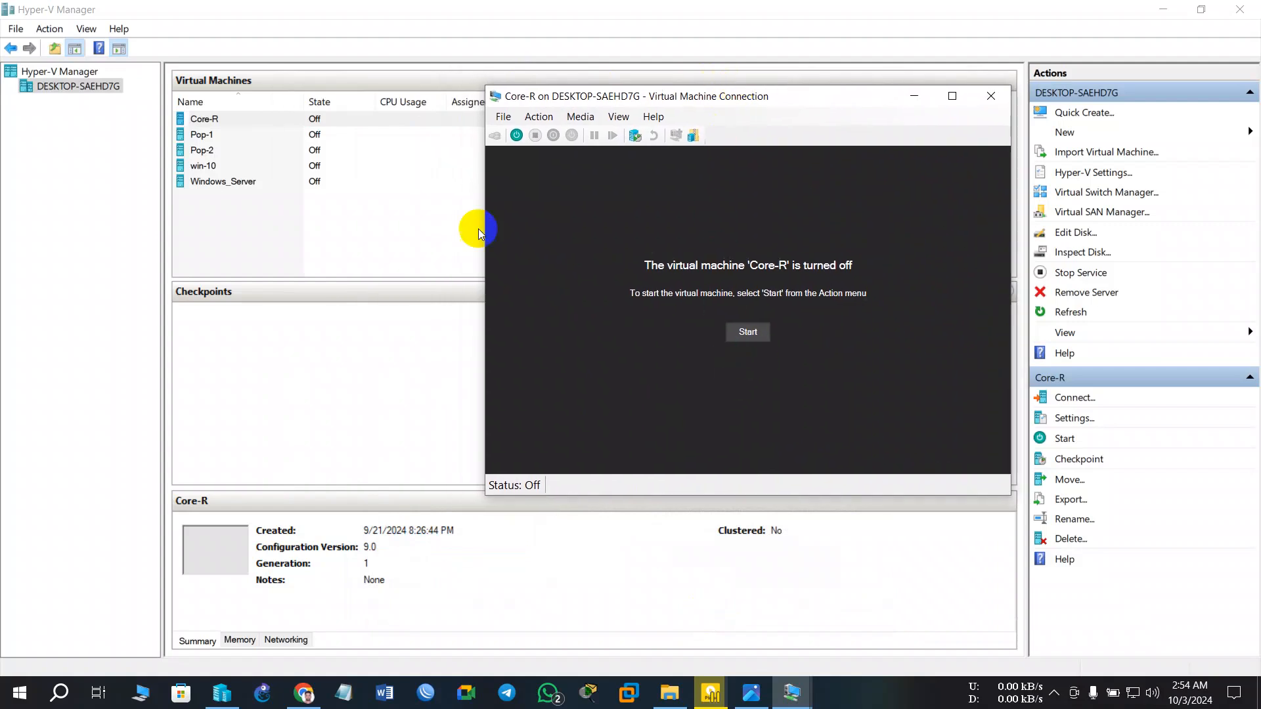
# - Open Pop-1's console and hardware settings, then bring up the LAB-2 diagram in Photos
pyautogui.click(218, 136)
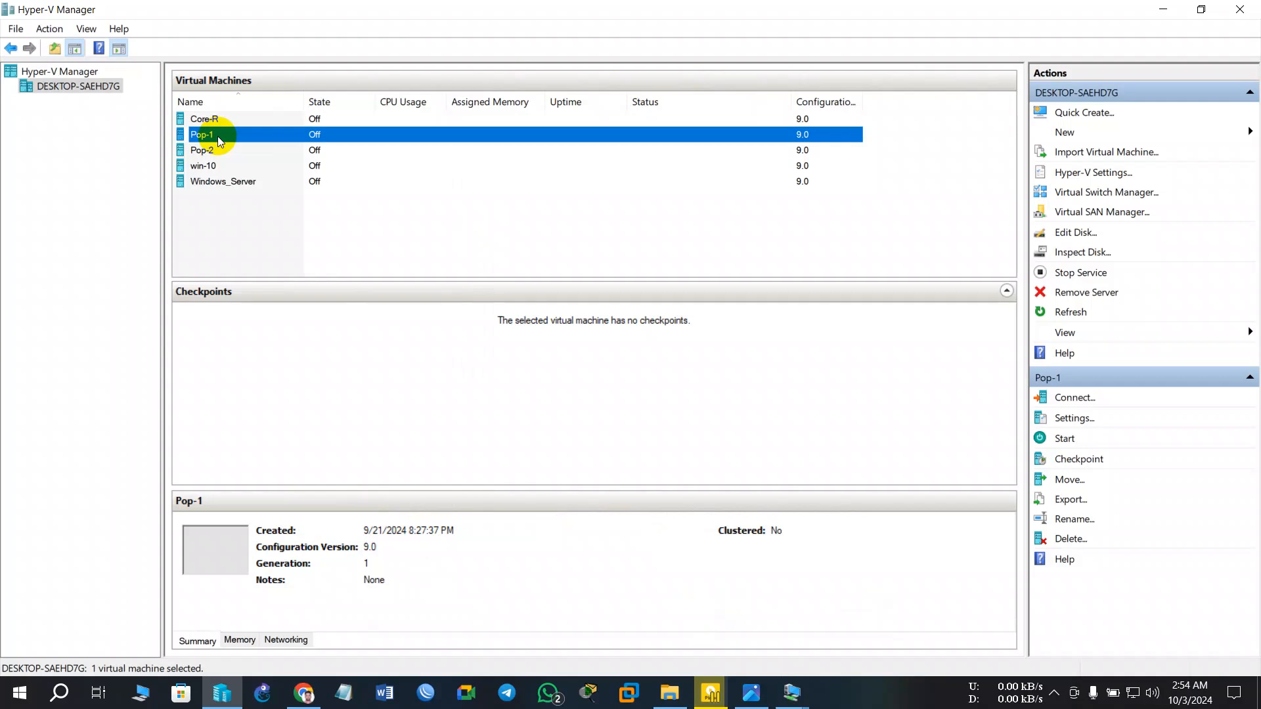
pyautogui.doubleClick(262, 134)
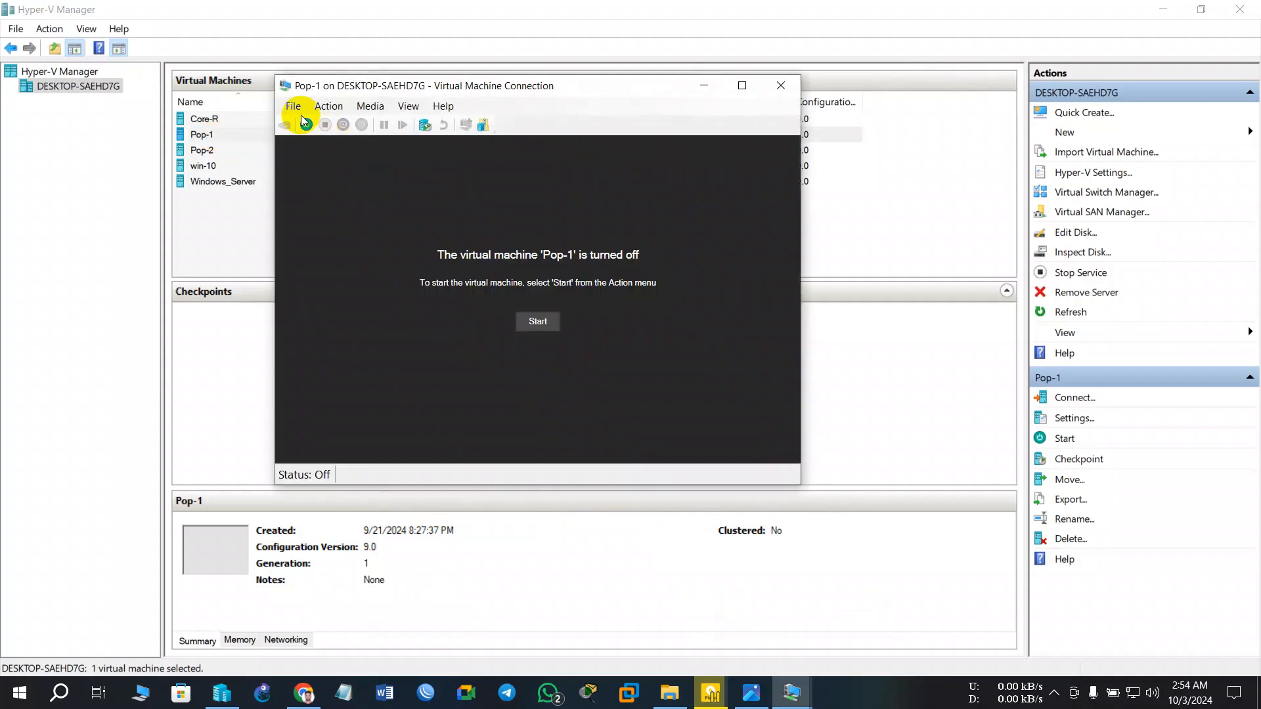
pyautogui.click(299, 110)
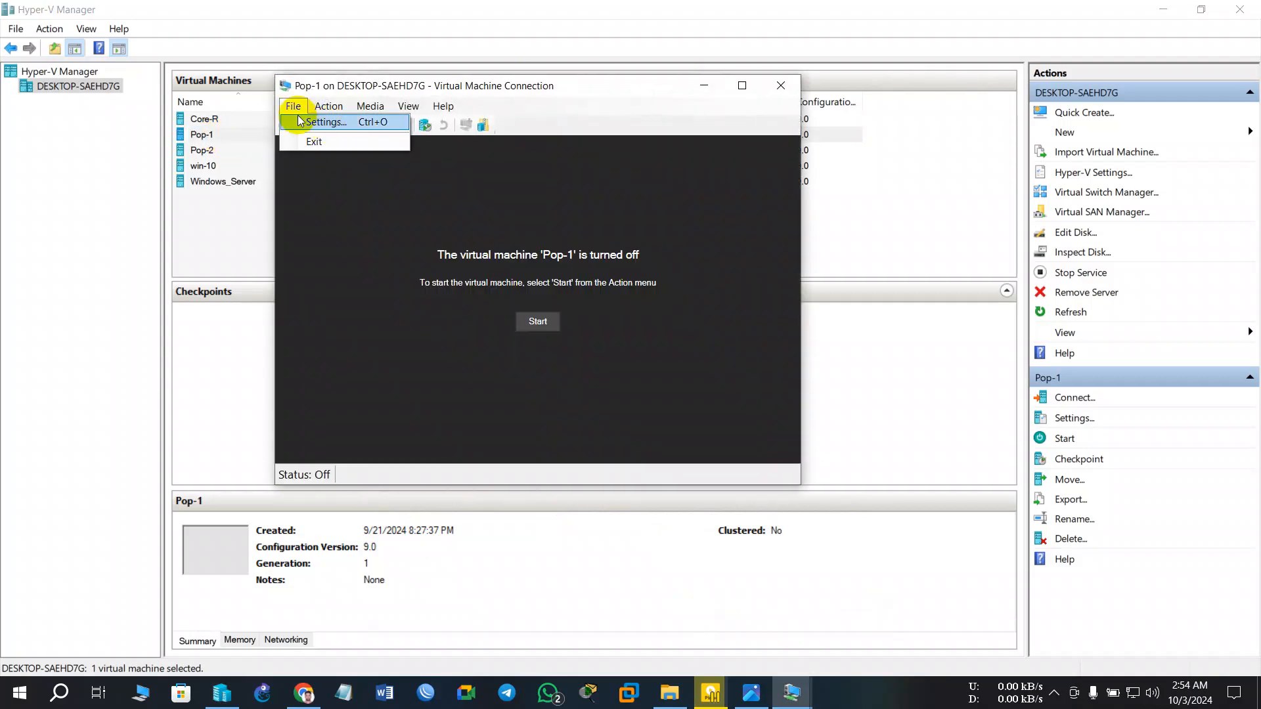
pyautogui.click(323, 124)
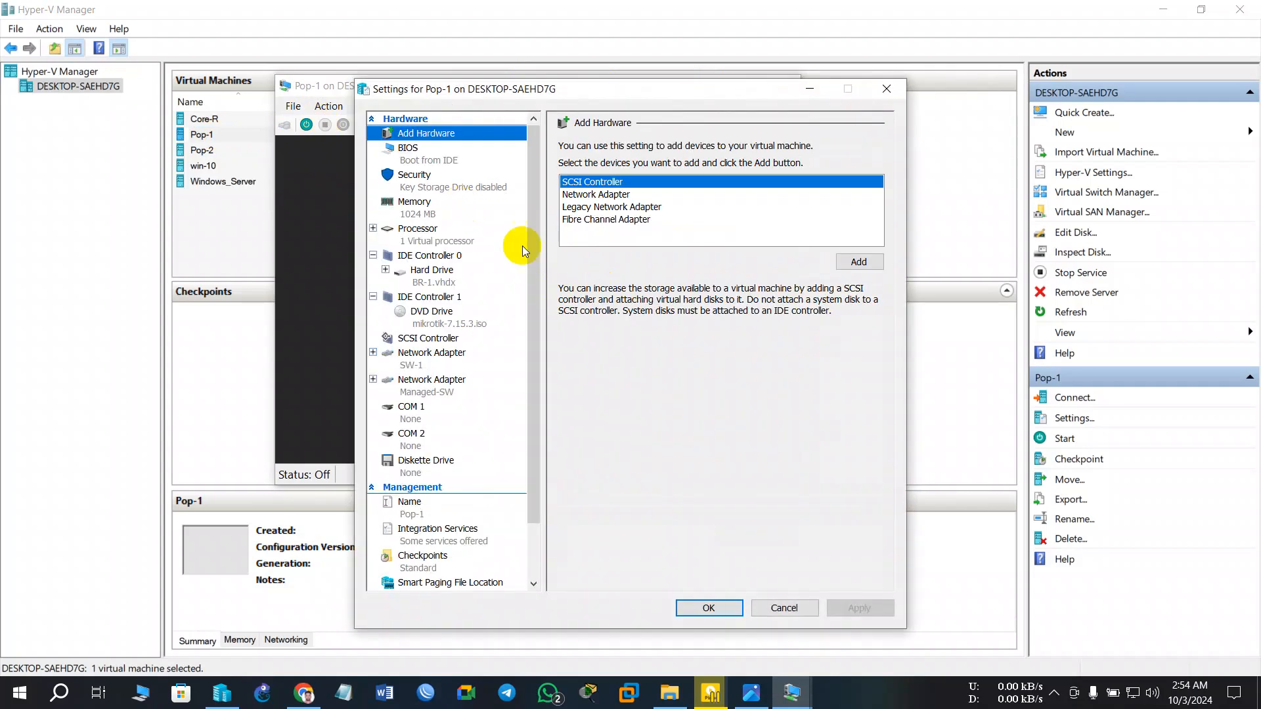
pyautogui.click(751, 693)
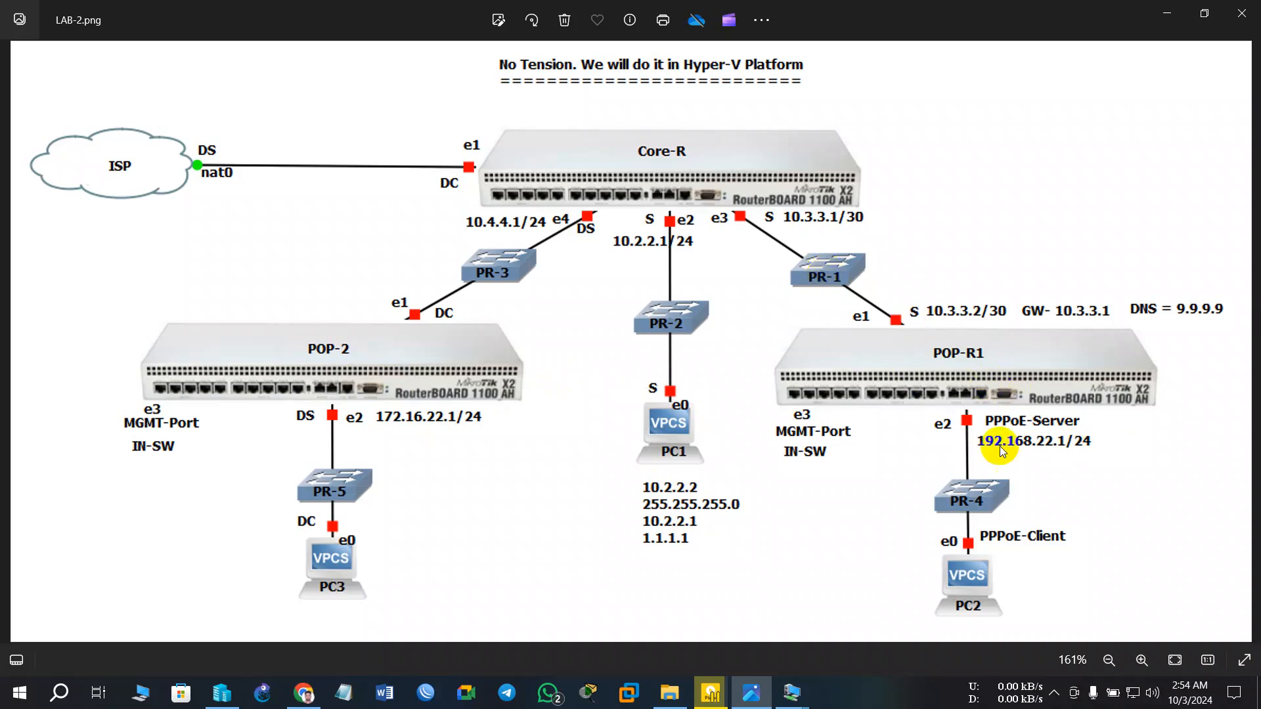
# - Minimize the LAB-2.png diagram to return to Pop-1's settings
pyautogui.click(1167, 14)
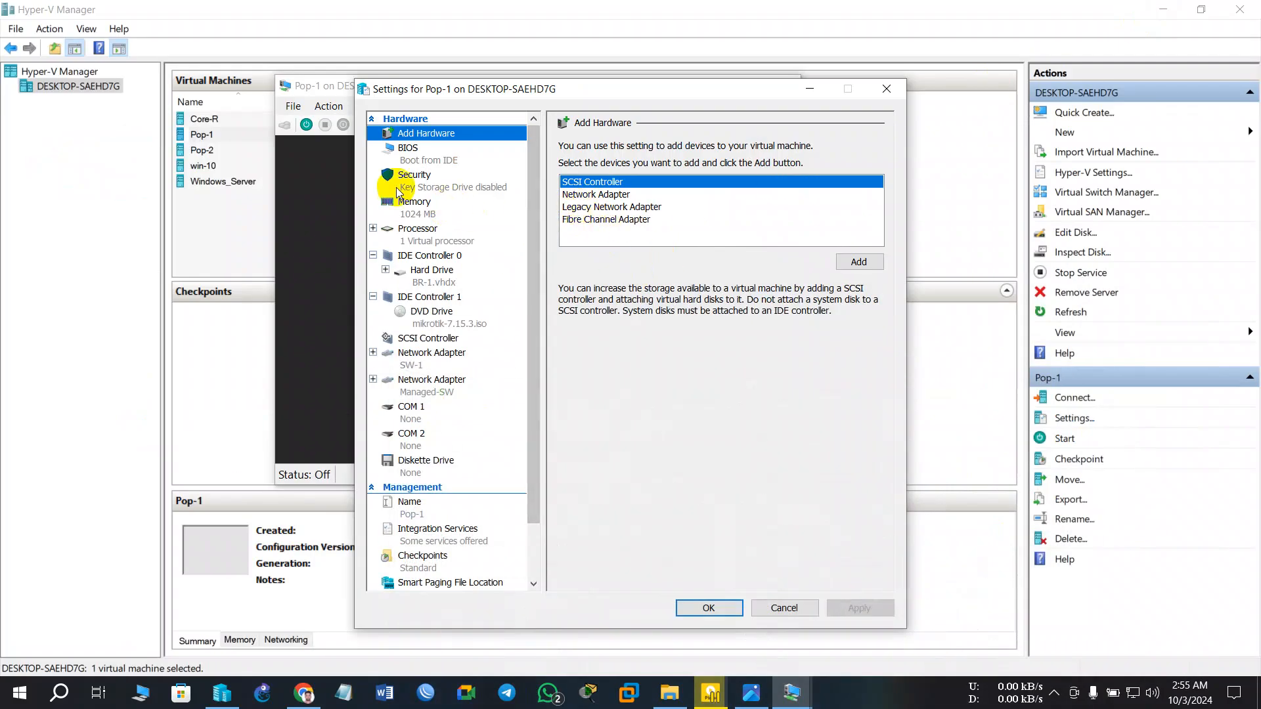
# - Review Pop-1's adapters and switch its second adapter from Managed-SW to SW-4
pyautogui.click(424, 359)
pyautogui.click(432, 390)
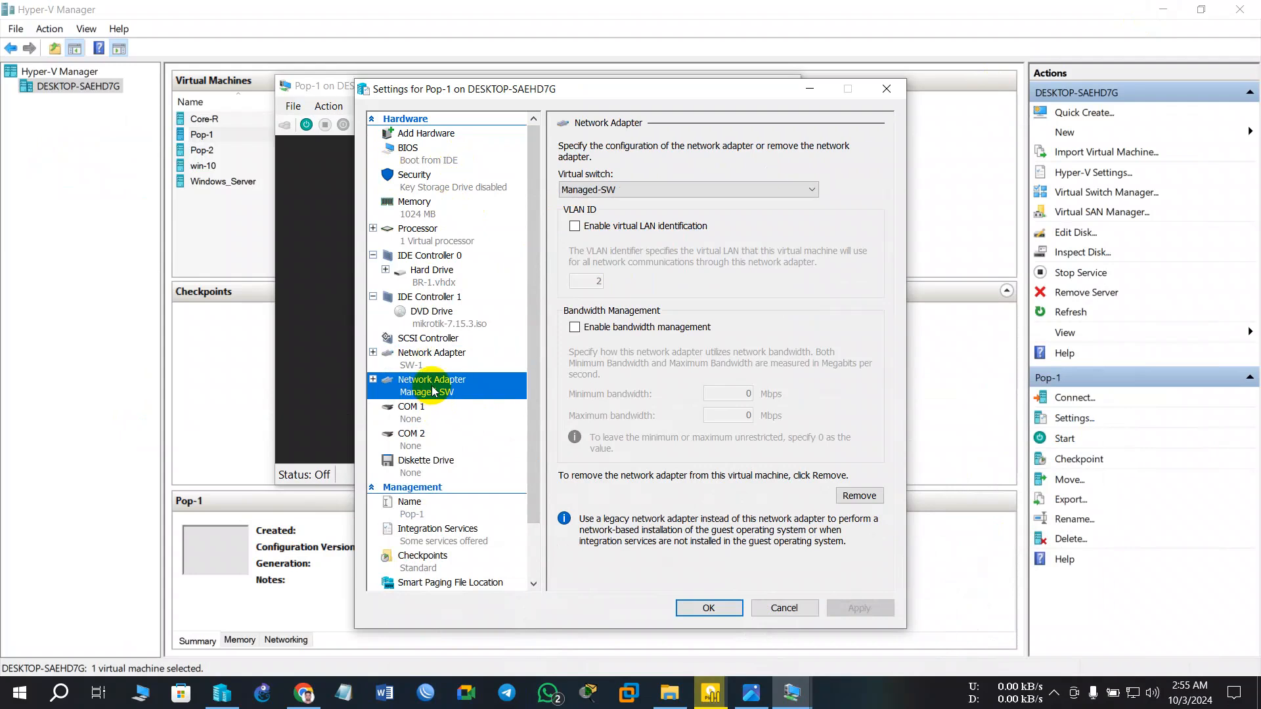
pyautogui.click(439, 365)
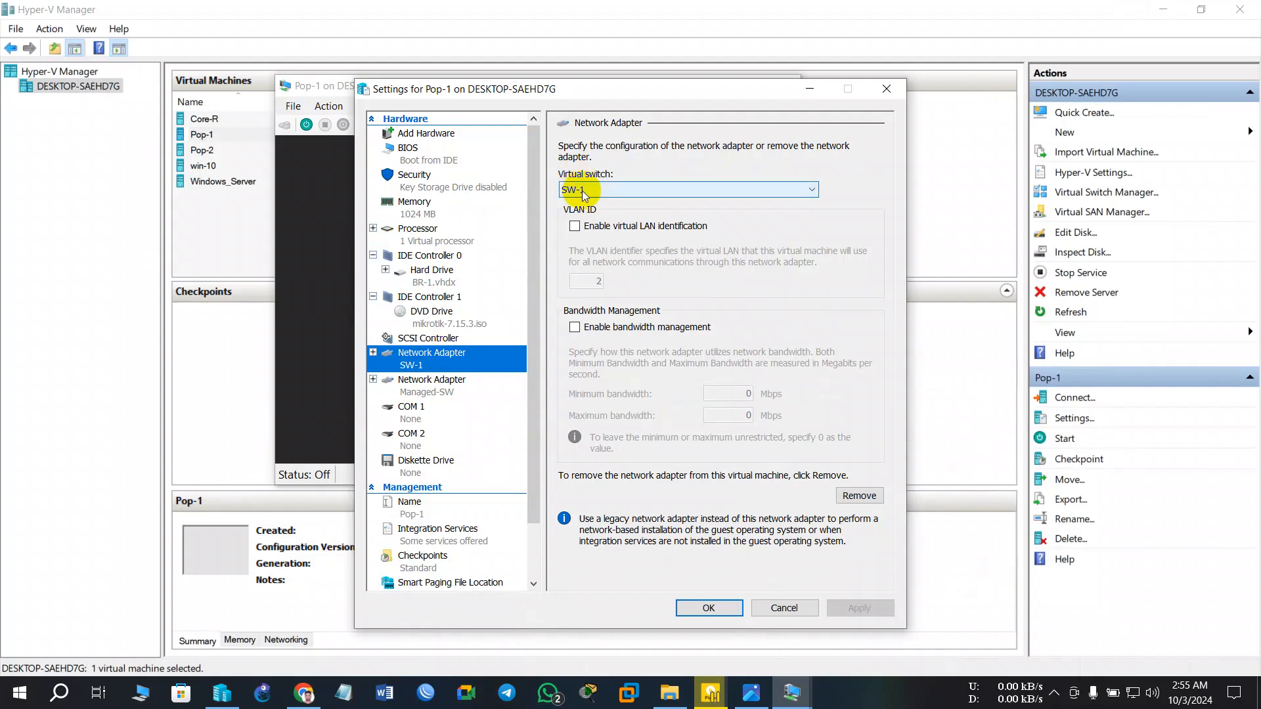
pyautogui.click(451, 393)
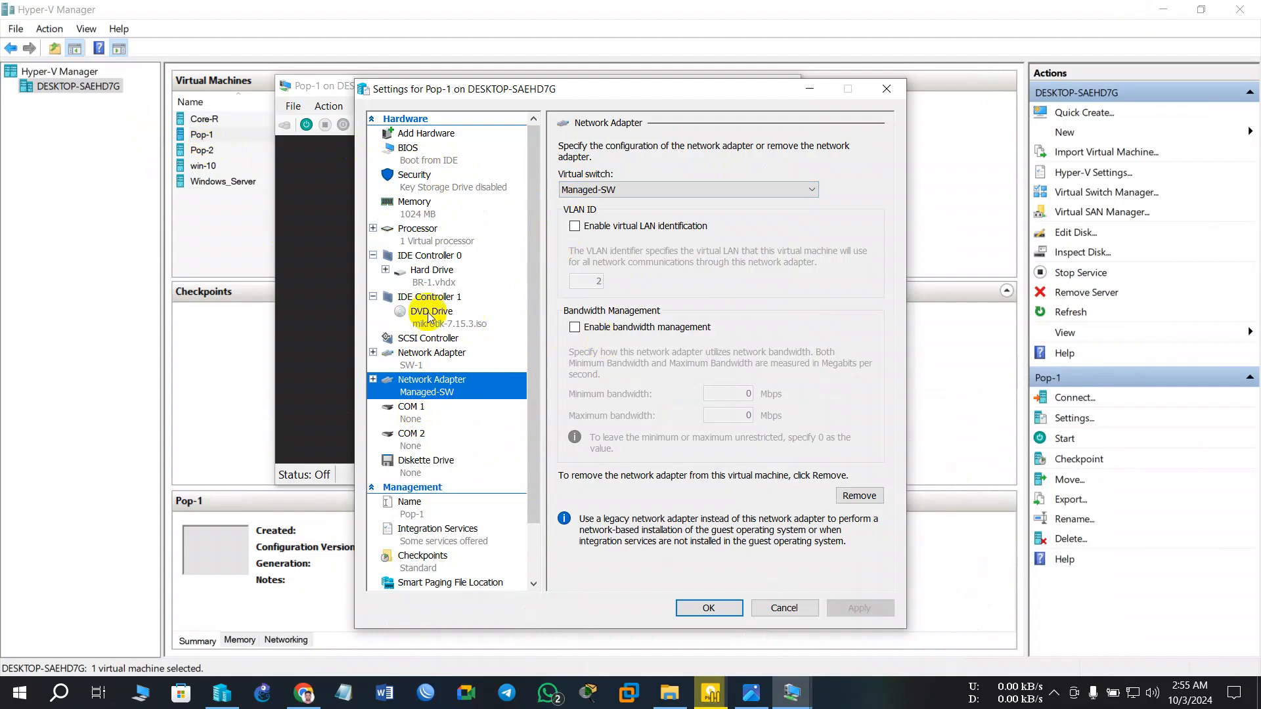
pyautogui.click(654, 191)
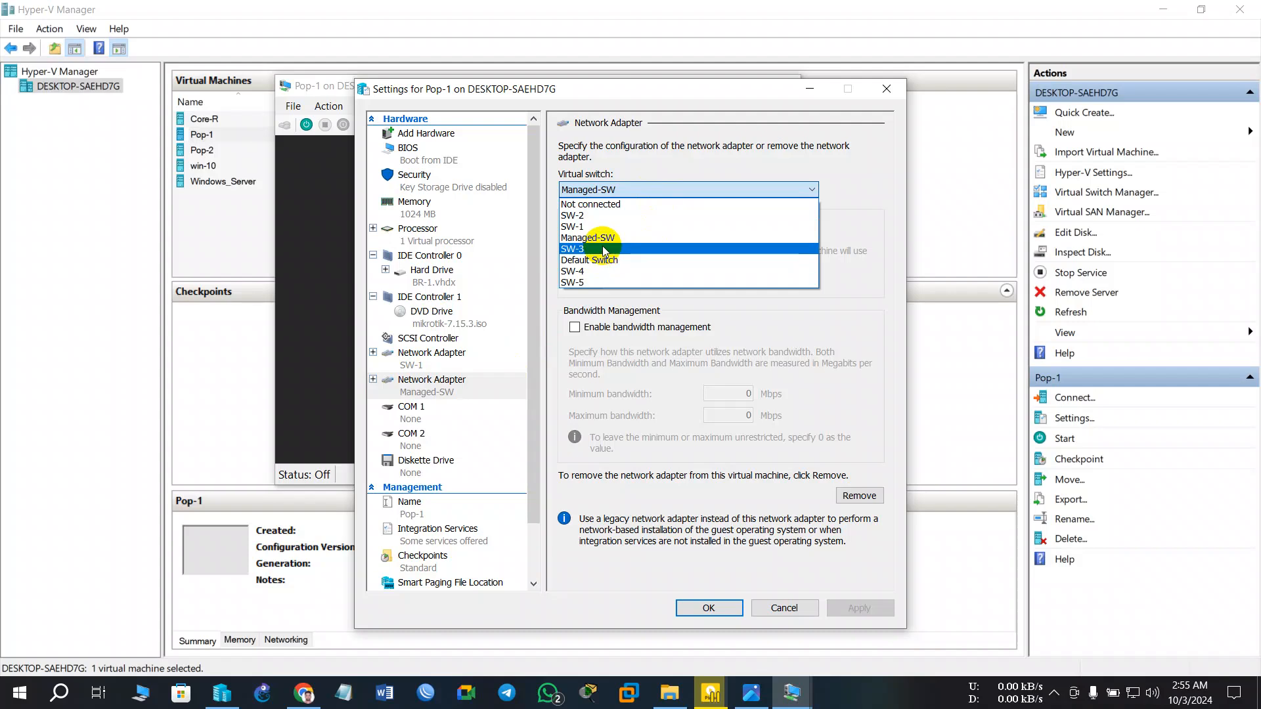
pyautogui.click(597, 271)
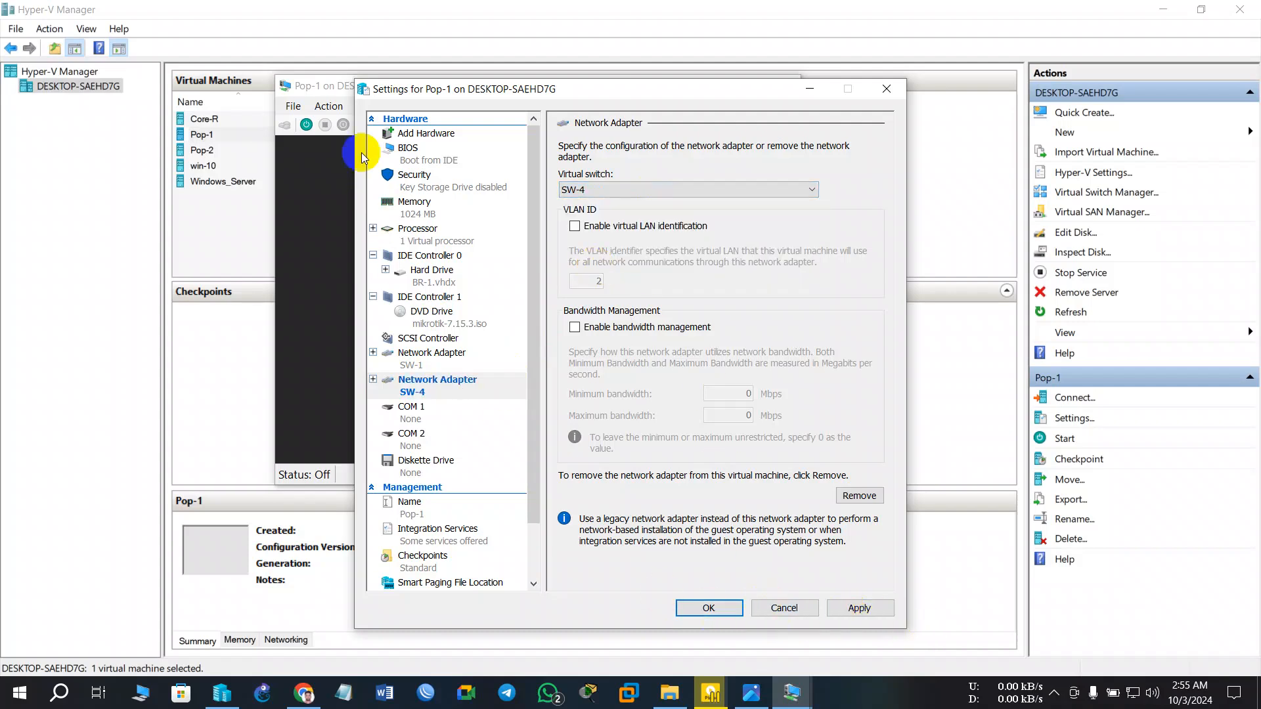
# - Add a third Pop-1 network adapter on Managed-SW and save the settings
pyautogui.click(418, 134)
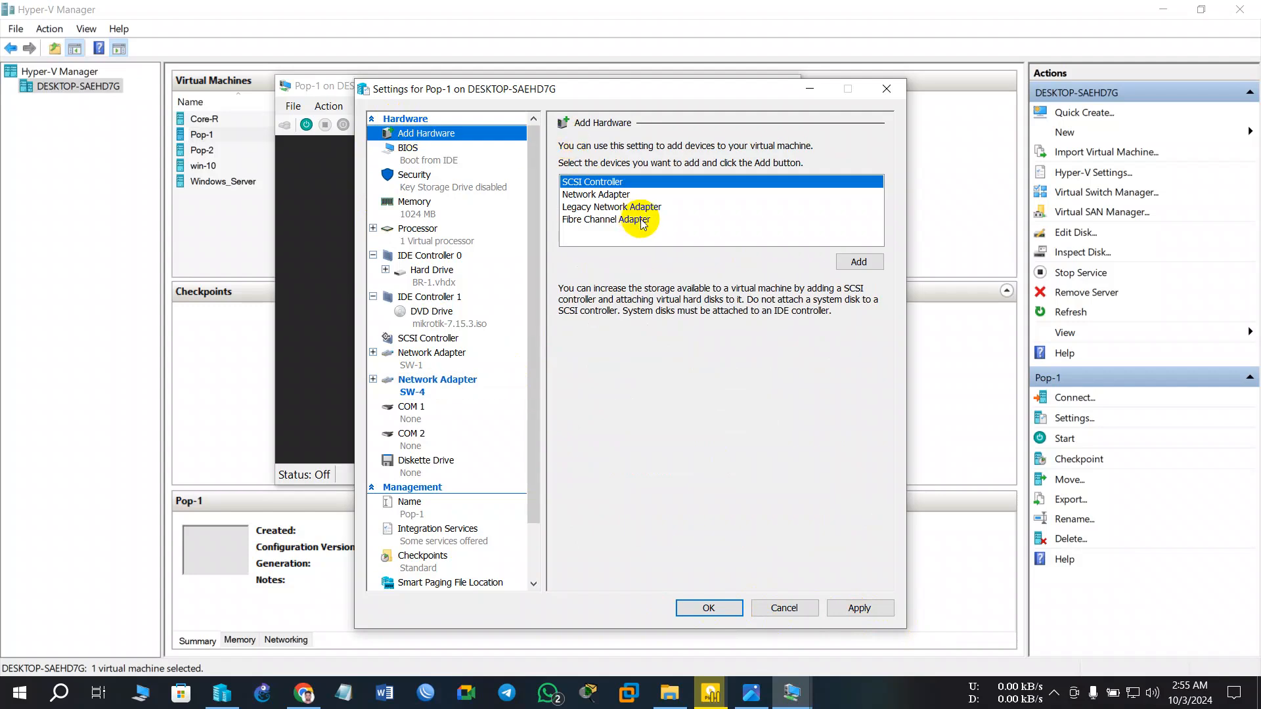
pyautogui.click(607, 179)
pyautogui.click(610, 195)
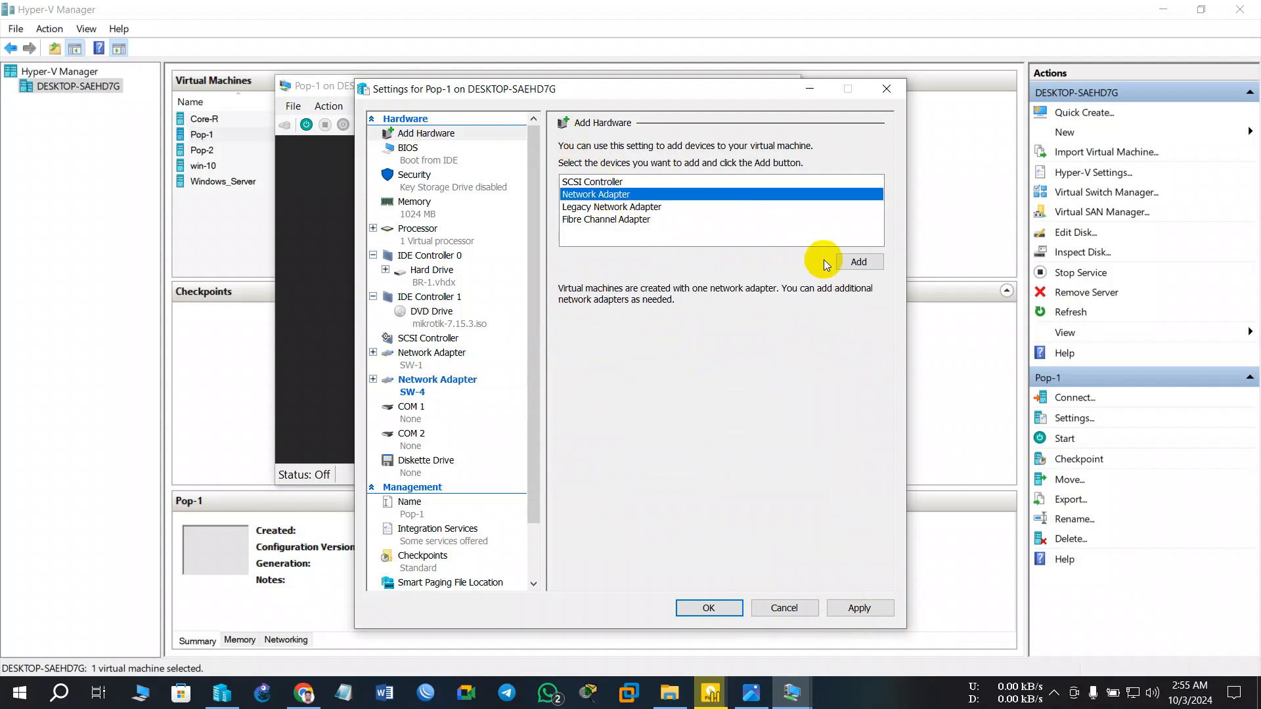
pyautogui.click(845, 261)
pyautogui.click(616, 191)
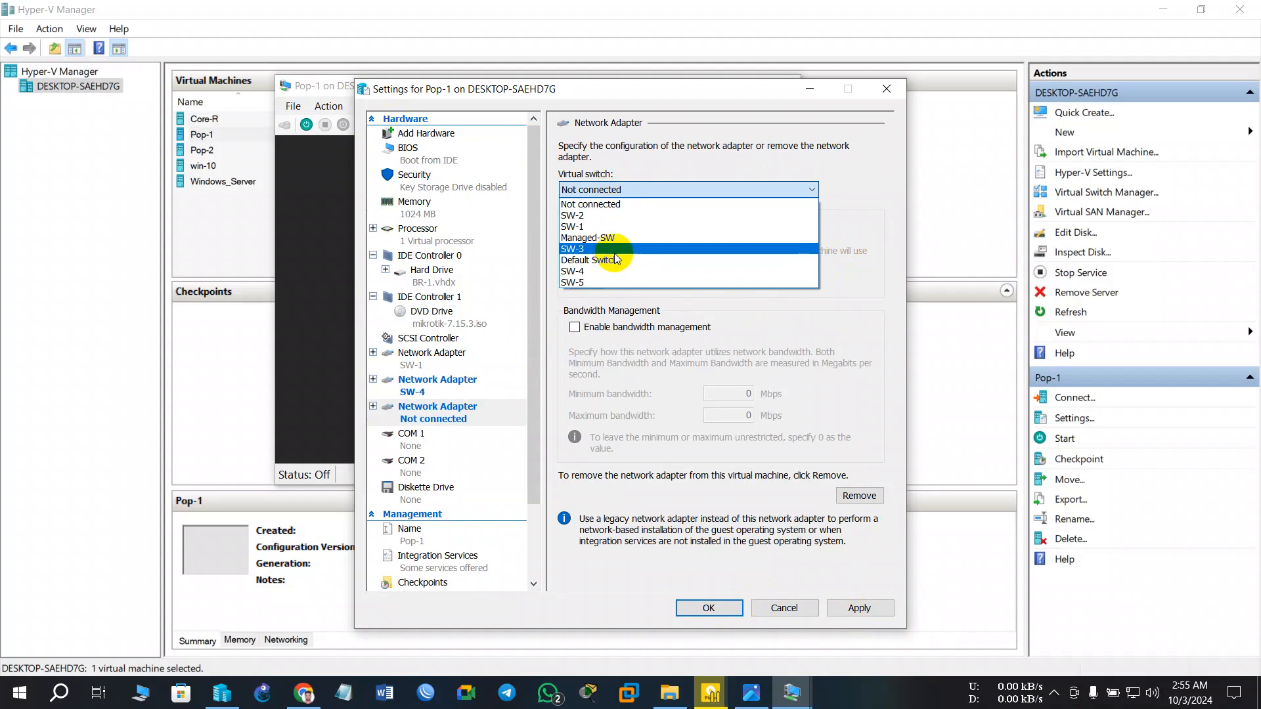
pyautogui.click(603, 236)
pyautogui.click(617, 190)
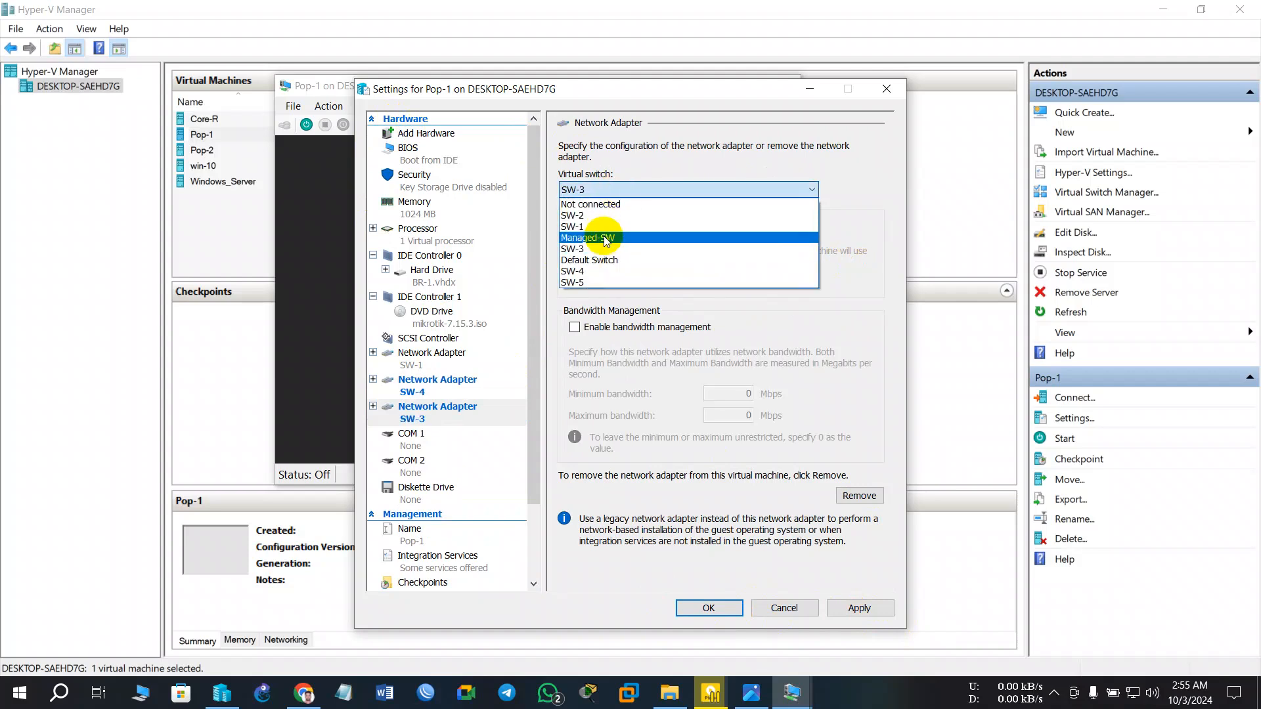
pyautogui.click(608, 237)
pyautogui.click(843, 612)
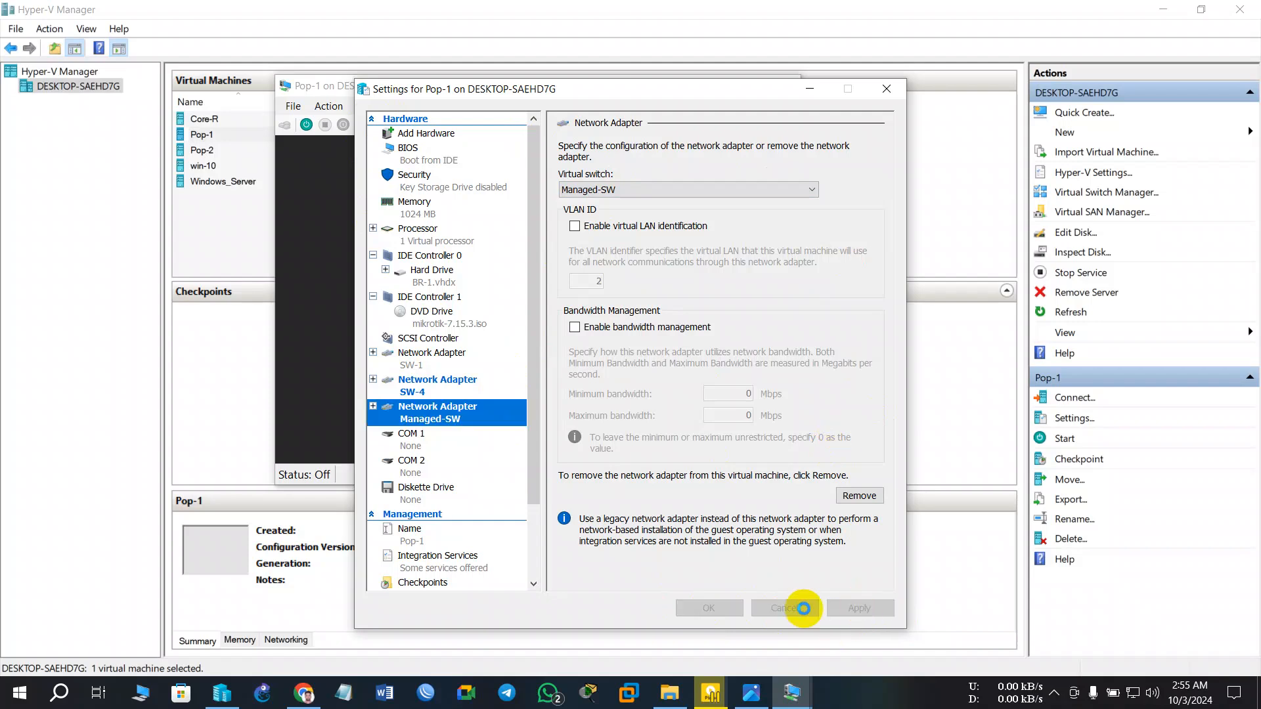
pyautogui.click(711, 609)
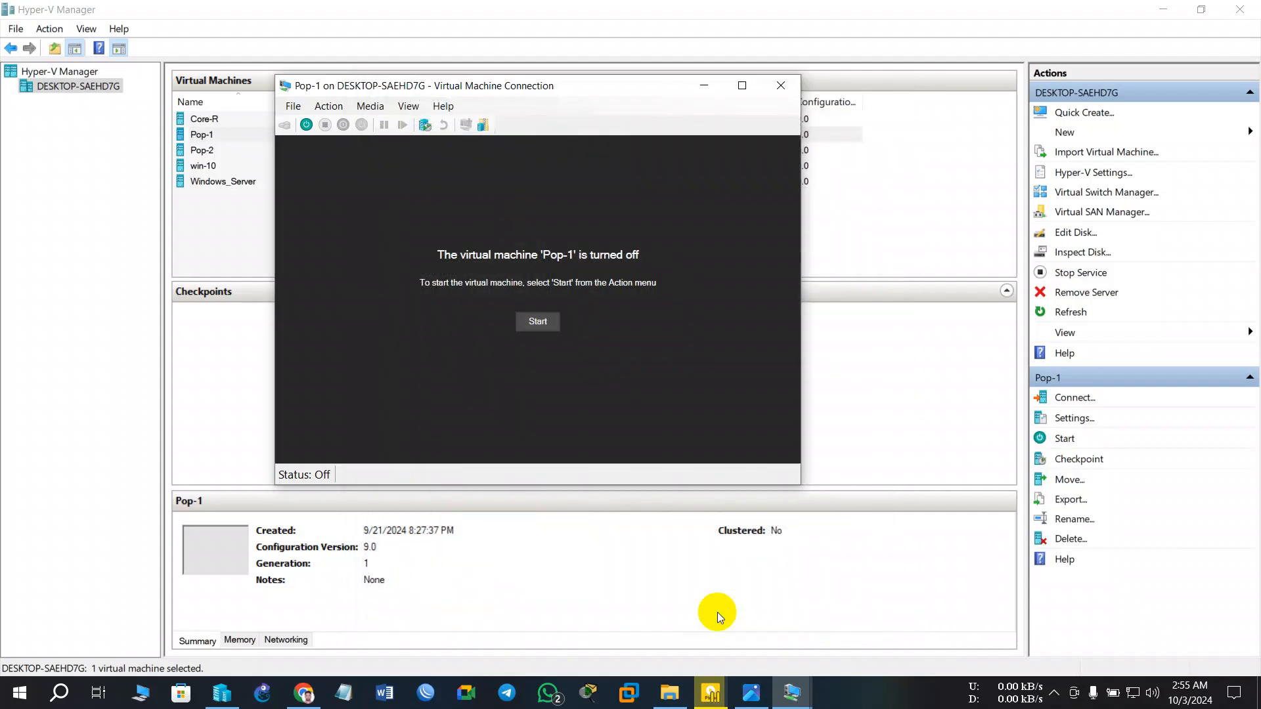
# - Start the Pop-1 and Core-R virtual machines from their console windows
pyautogui.click(532, 323)
pyautogui.moveTo(796, 702)
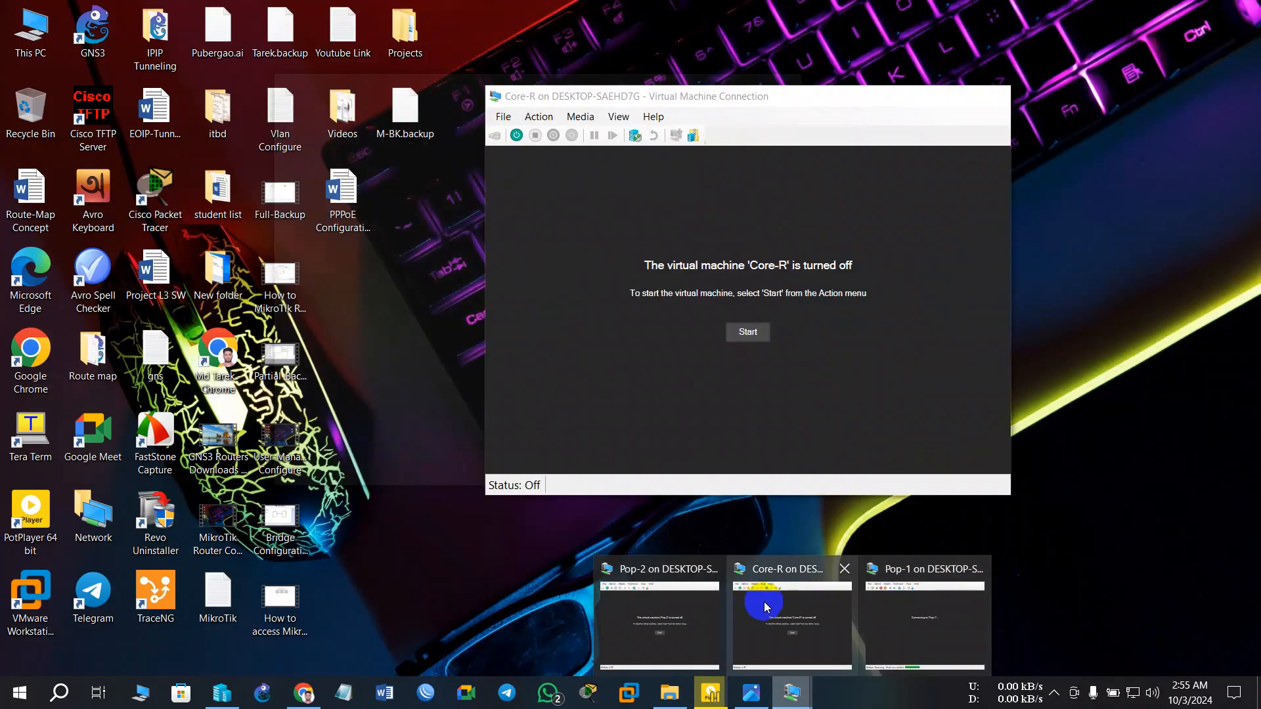
pyautogui.click(759, 604)
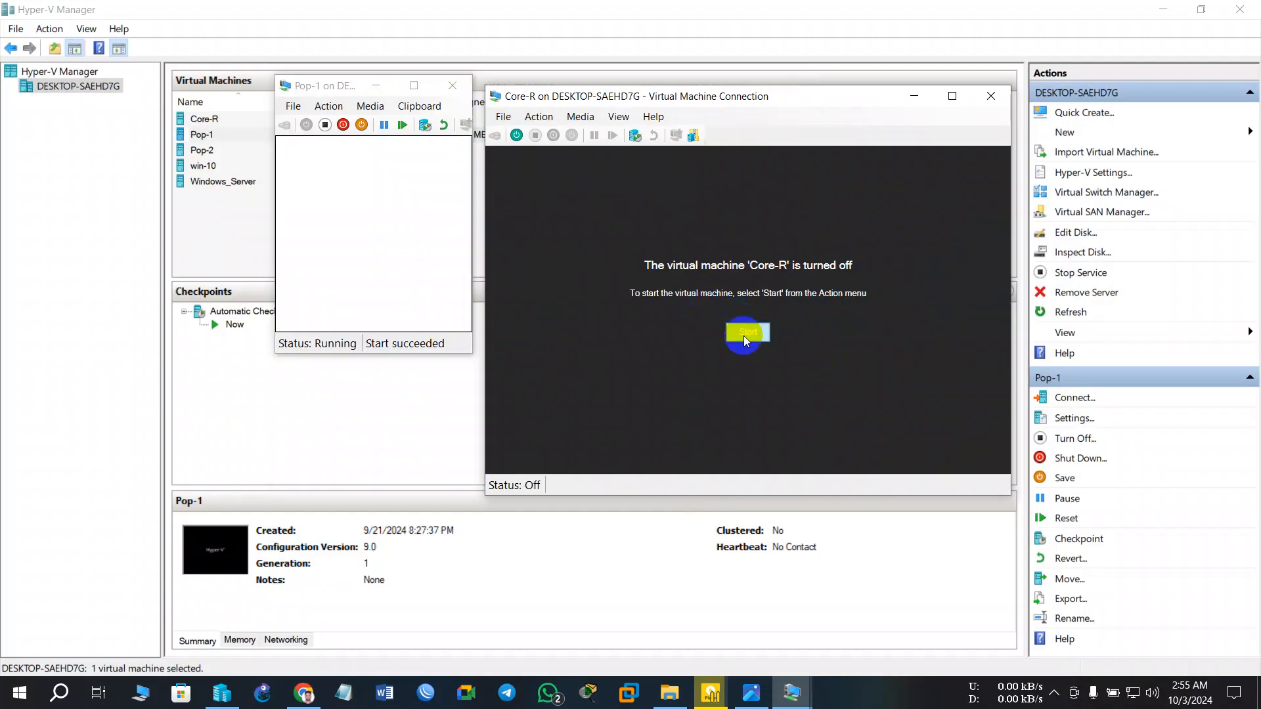
pyautogui.click(746, 333)
# - Open Pop-2's console and settings, checking the LAB-2 diagram along the way
pyautogui.doubleClick(210, 151)
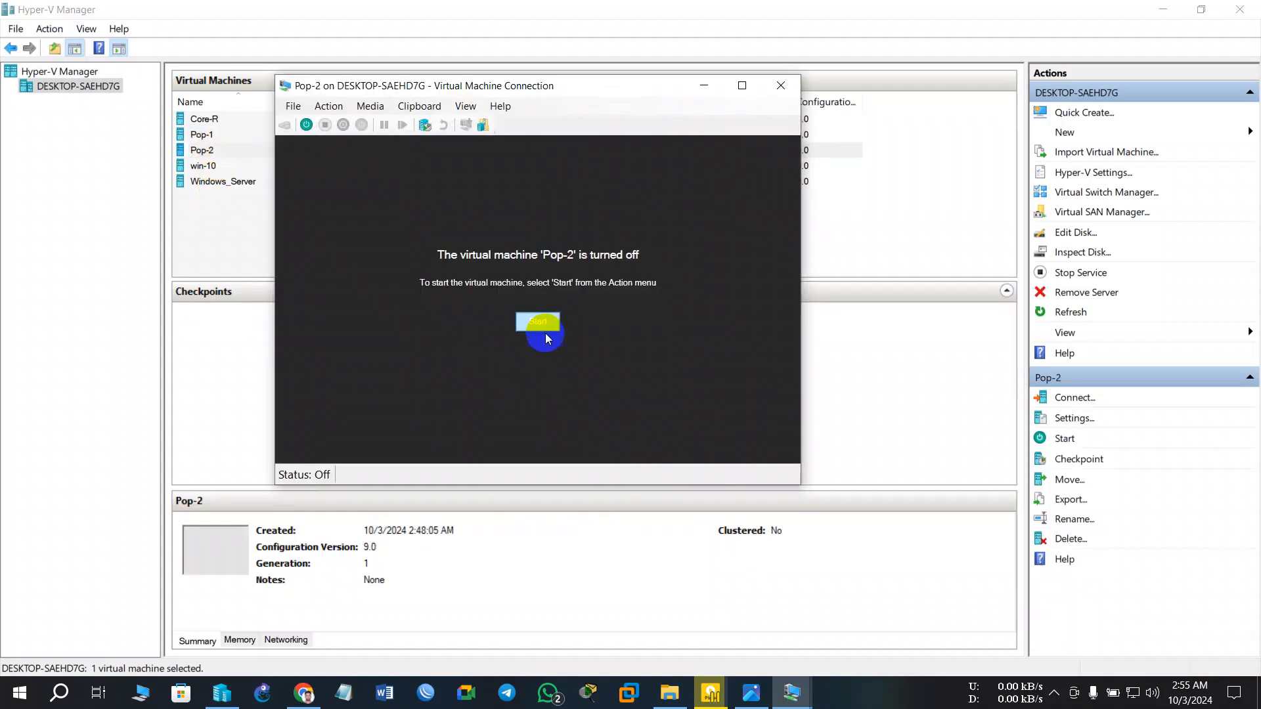
pyautogui.click(294, 106)
pyautogui.click(296, 105)
pyautogui.click(293, 107)
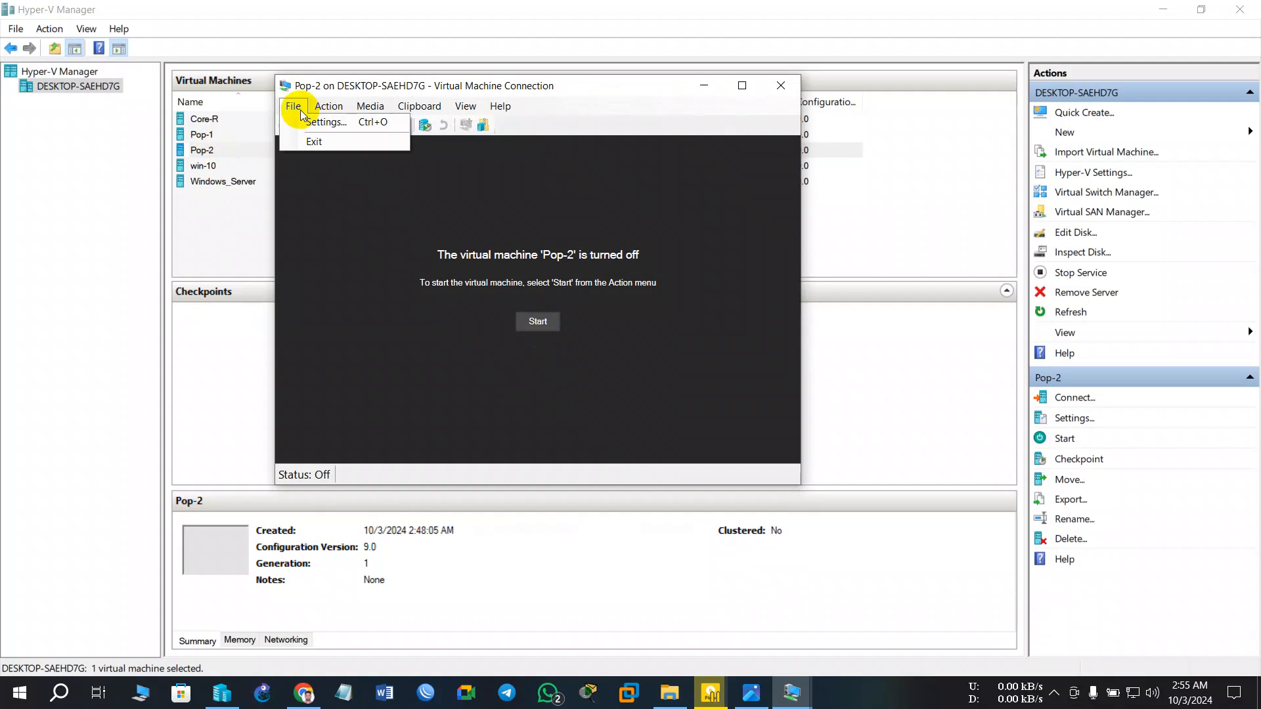
pyautogui.click(325, 124)
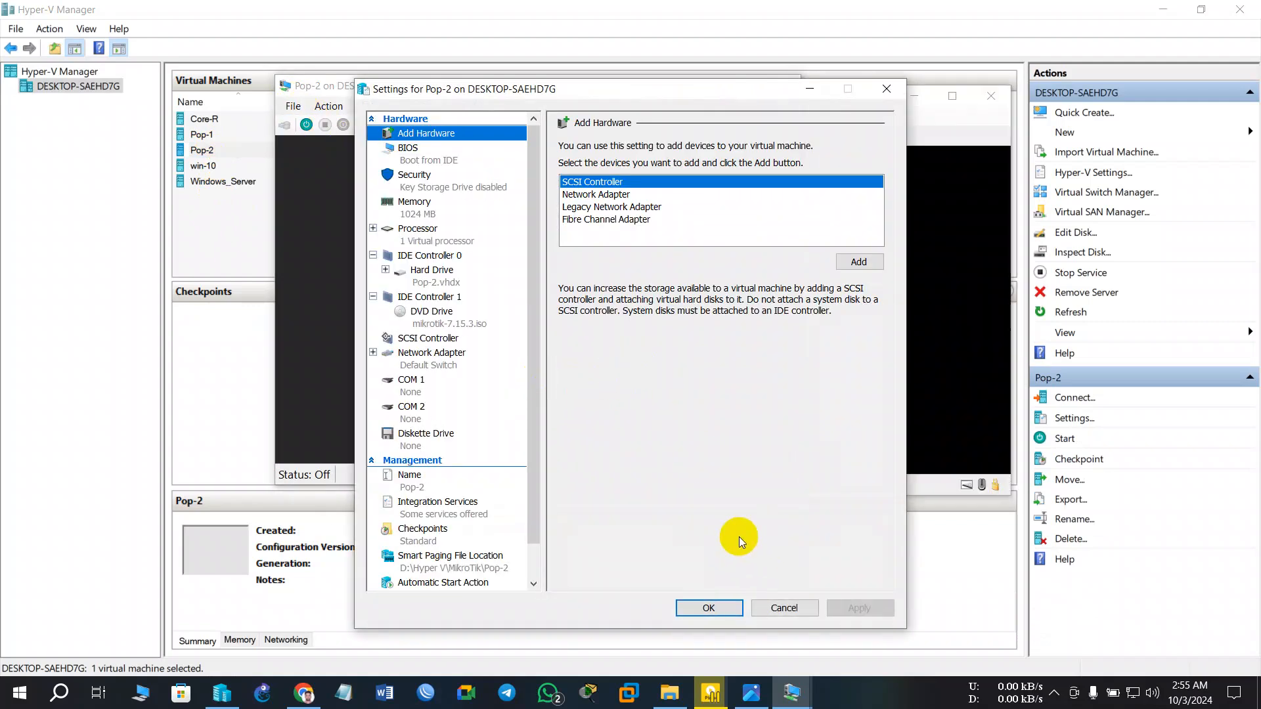
pyautogui.click(752, 701)
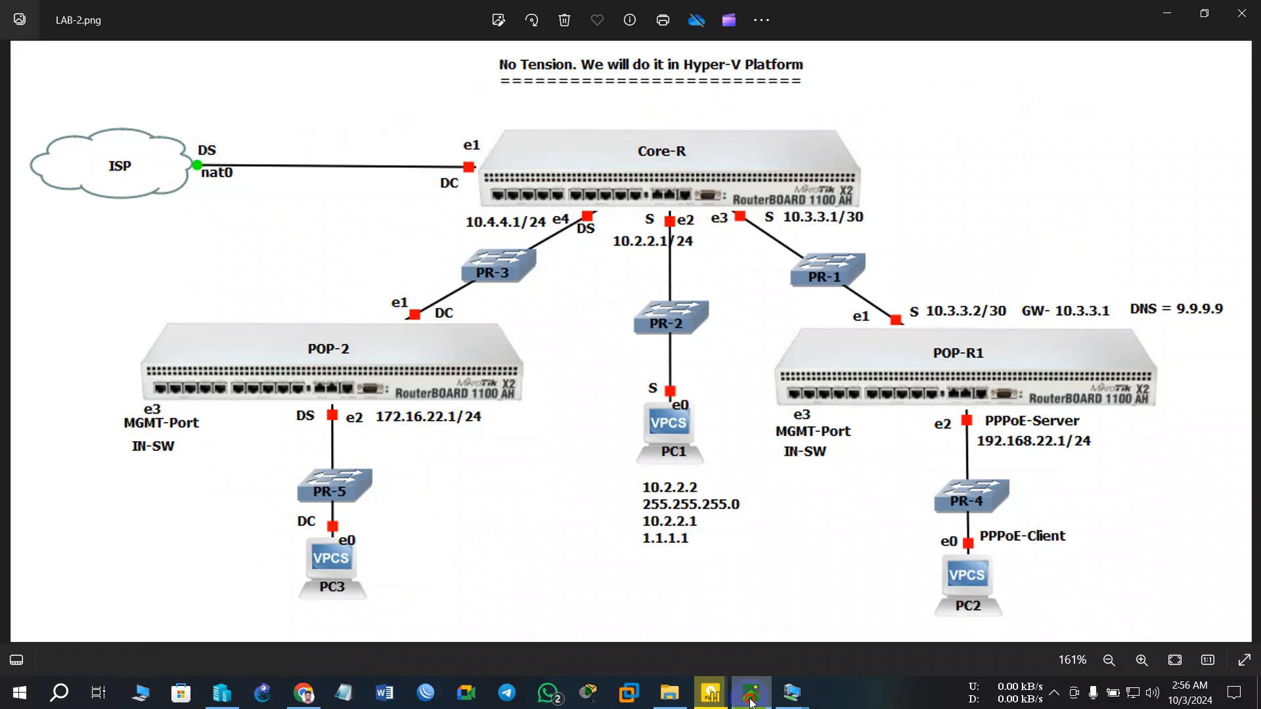
pyautogui.click(752, 702)
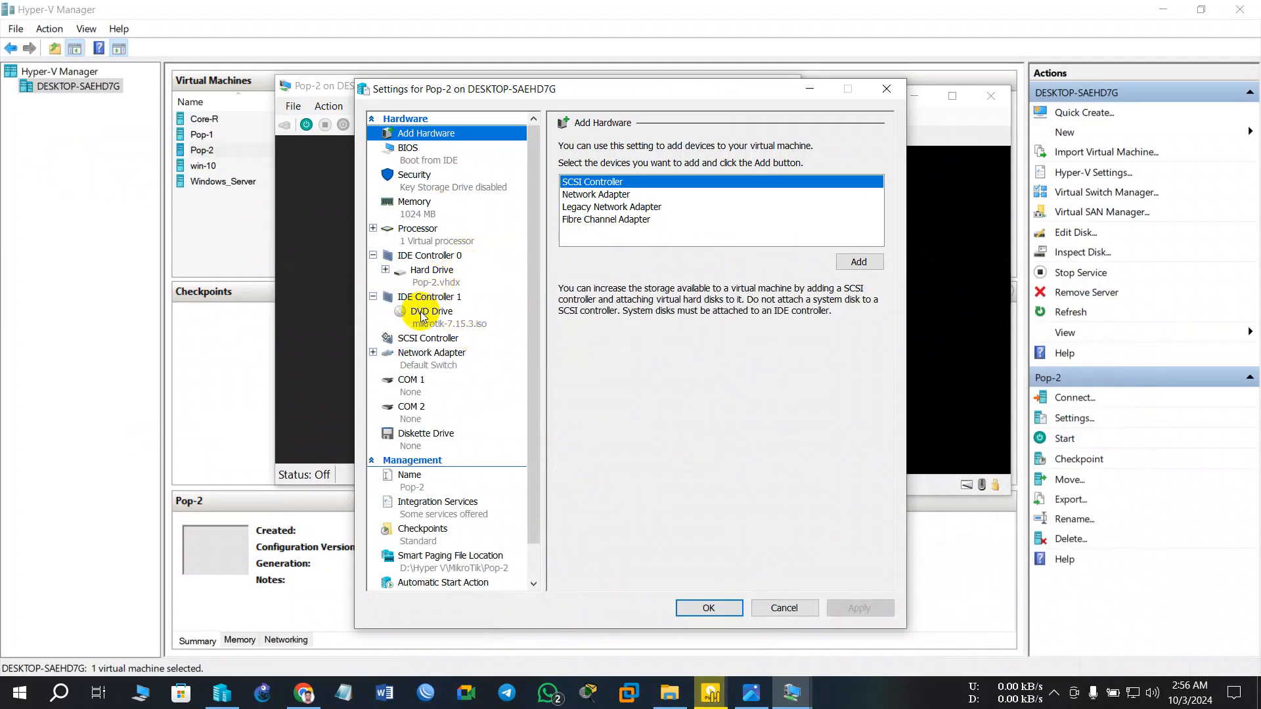
# - Connect Pop-2's existing adapter to SW-3 and add a second adapter on SW-5
pyautogui.click(434, 355)
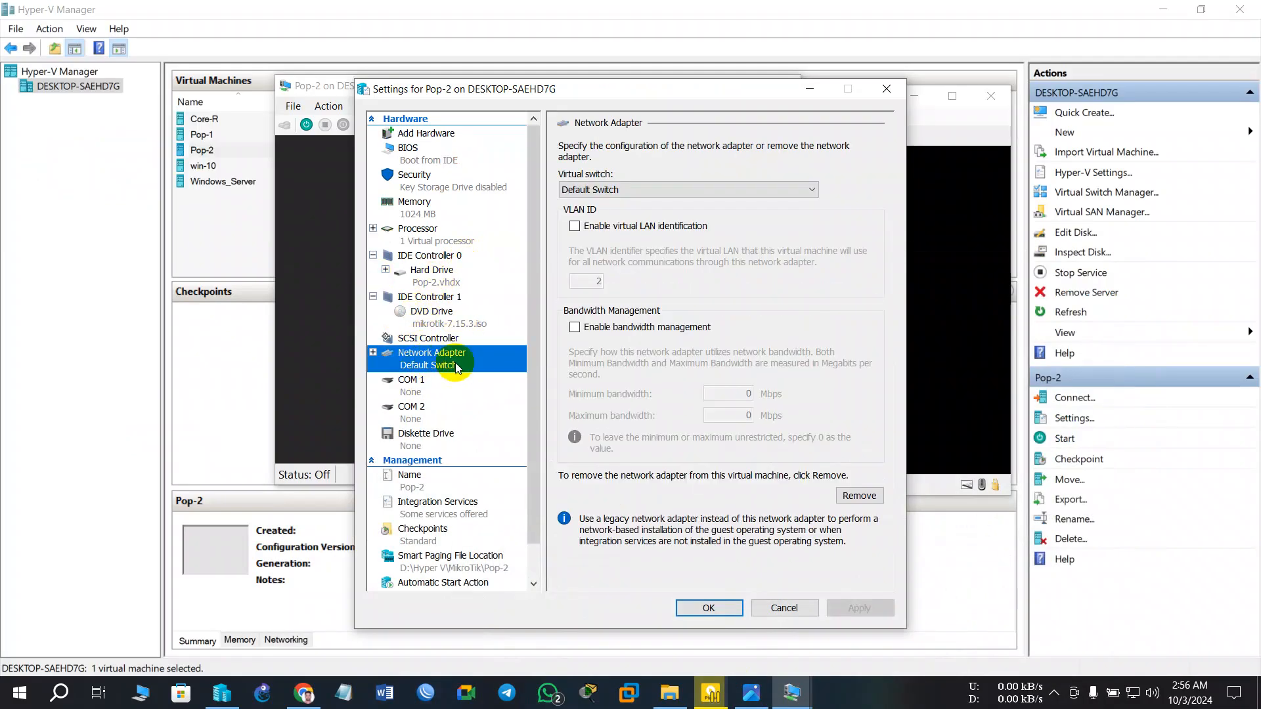
pyautogui.click(603, 190)
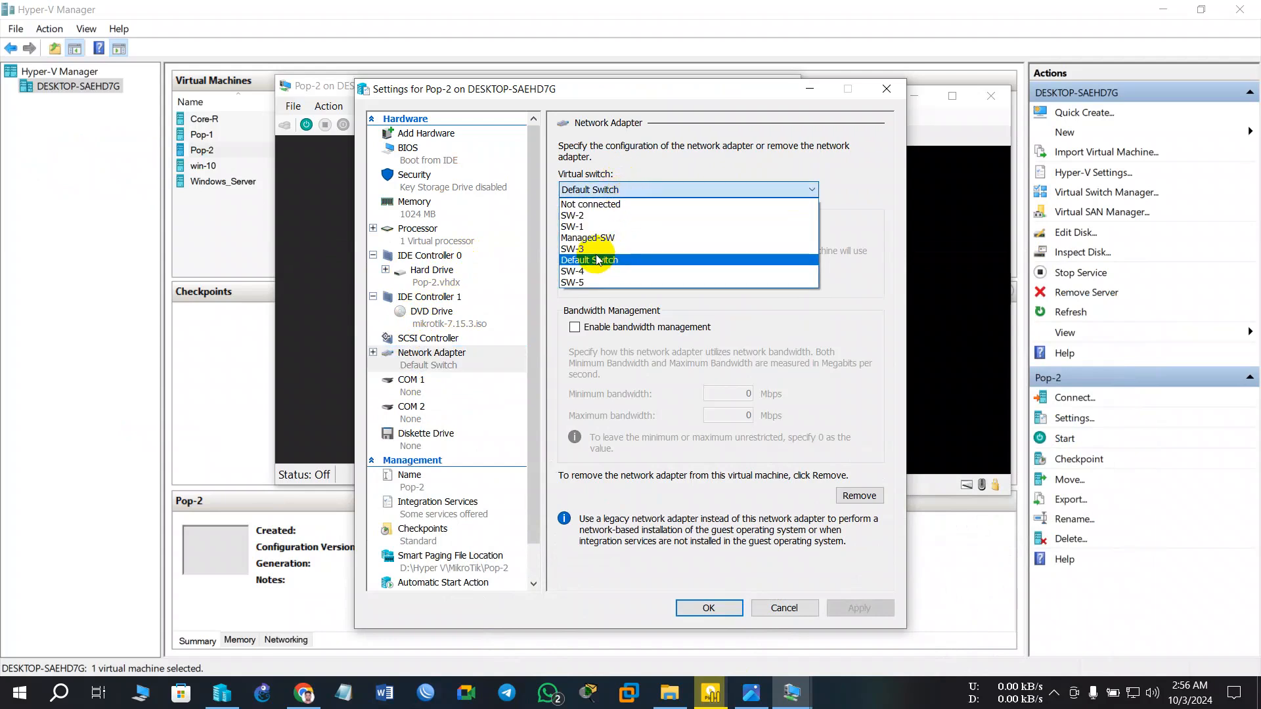
pyautogui.click(588, 249)
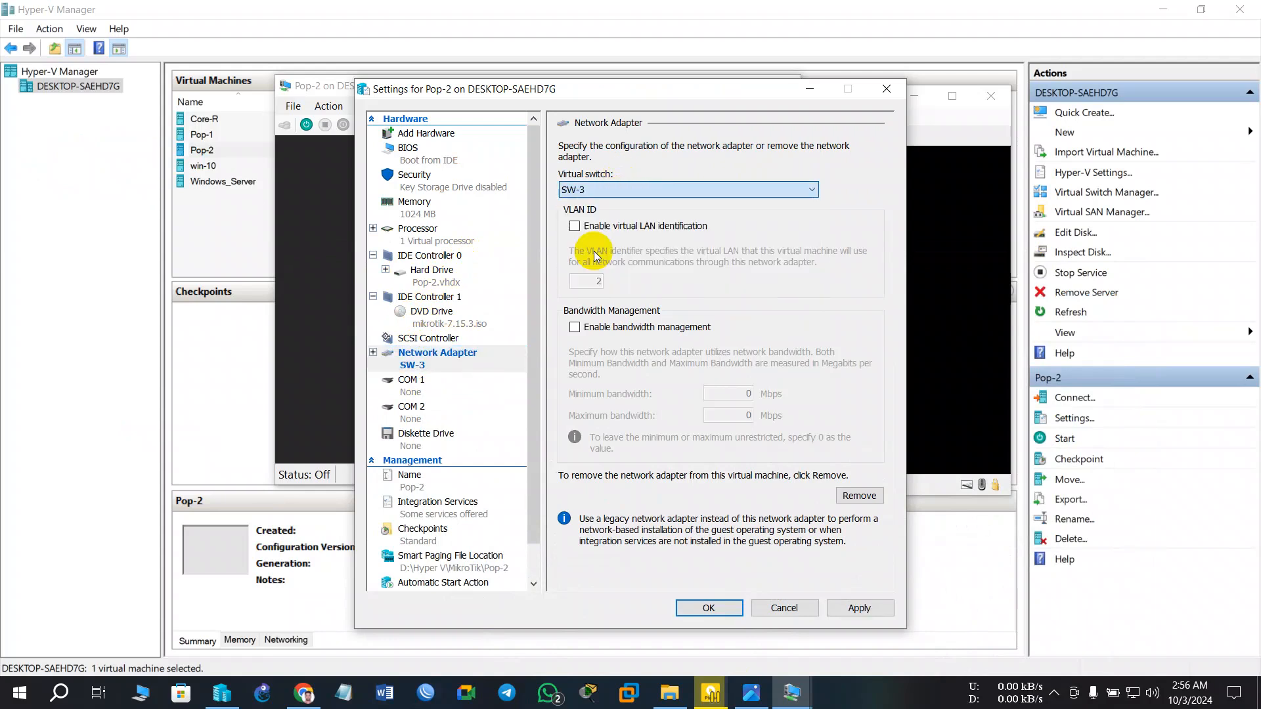
pyautogui.click(423, 134)
pyautogui.click(582, 195)
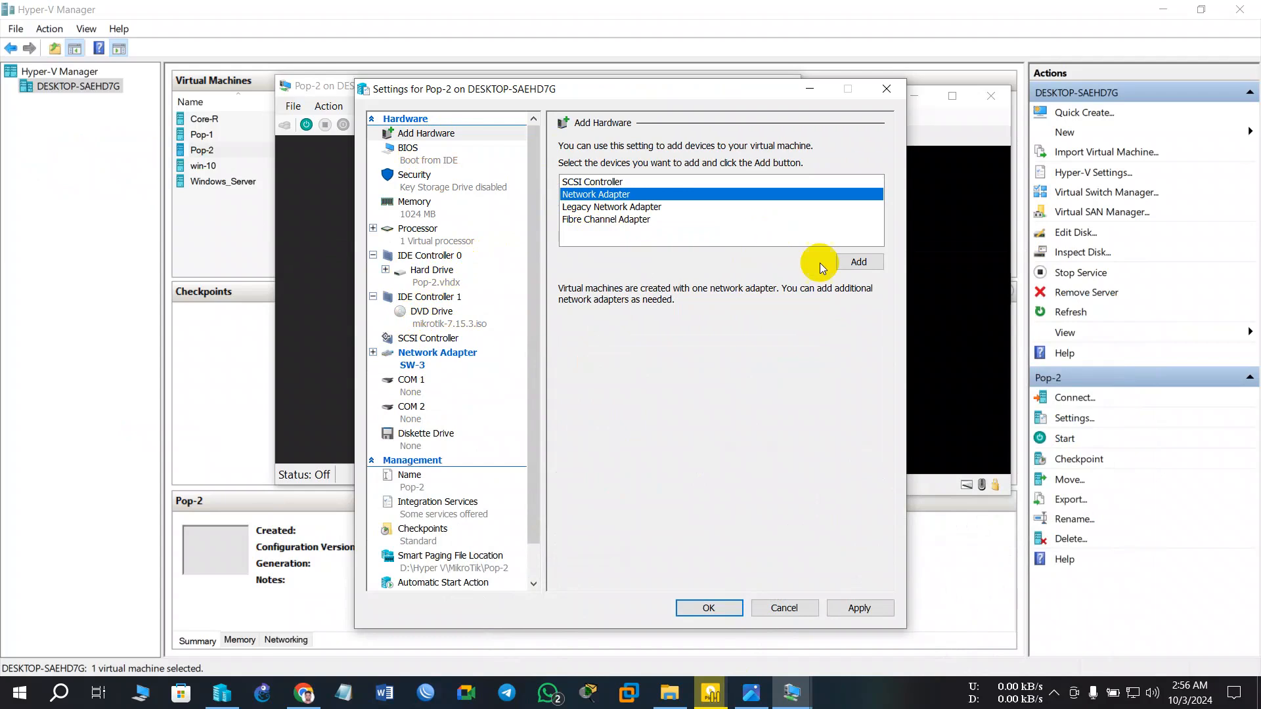
pyautogui.click(847, 261)
pyautogui.click(636, 191)
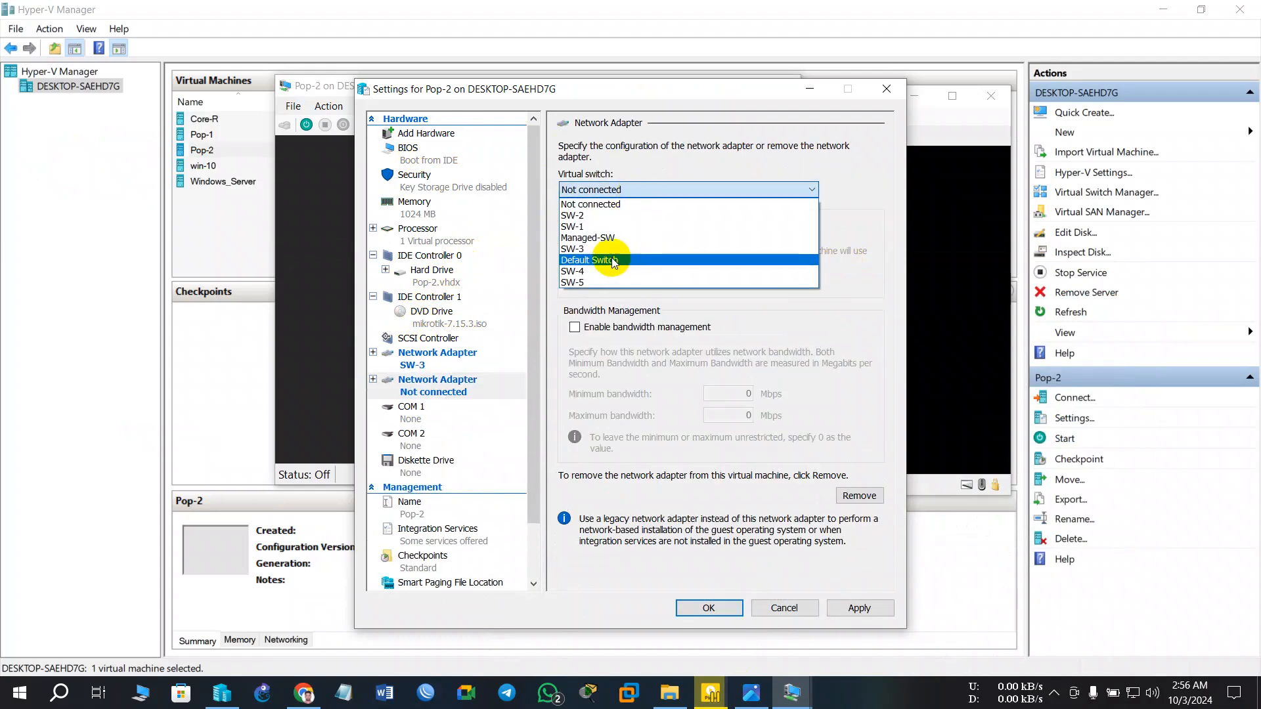
pyautogui.click(598, 282)
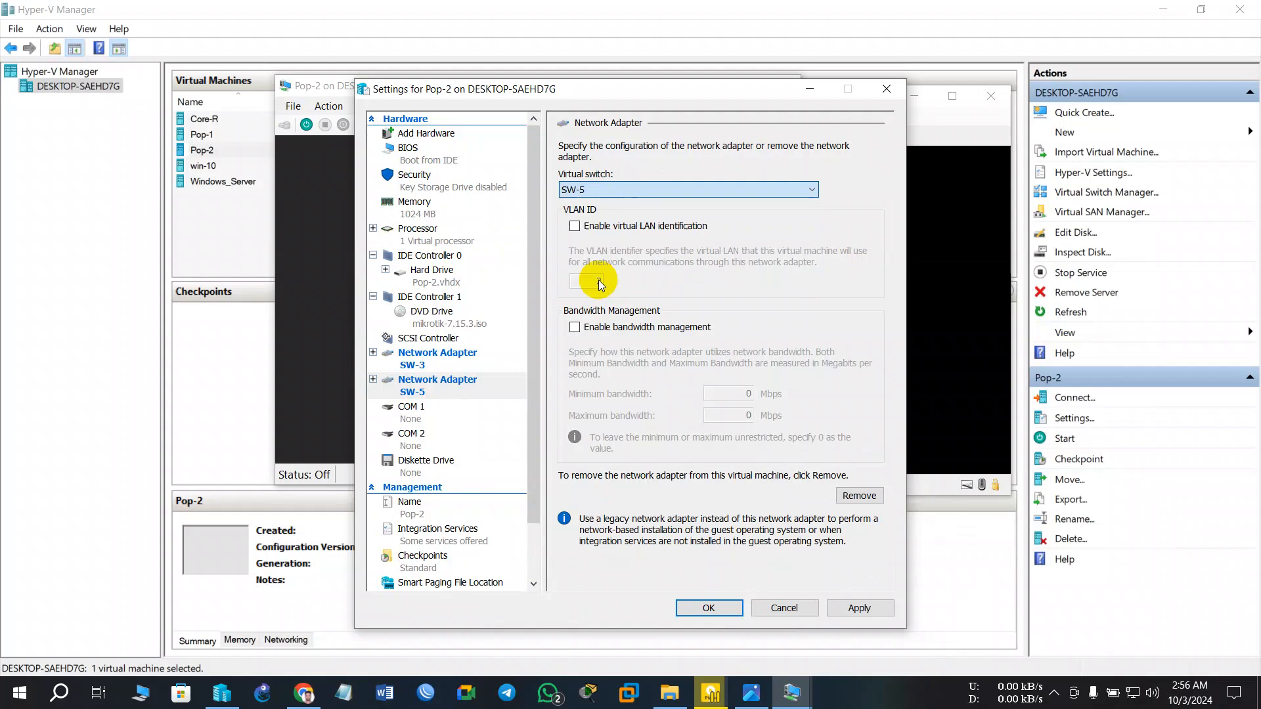
# - Add a third Pop-2 adapter on Managed-SW and save the settings
pyautogui.click(427, 134)
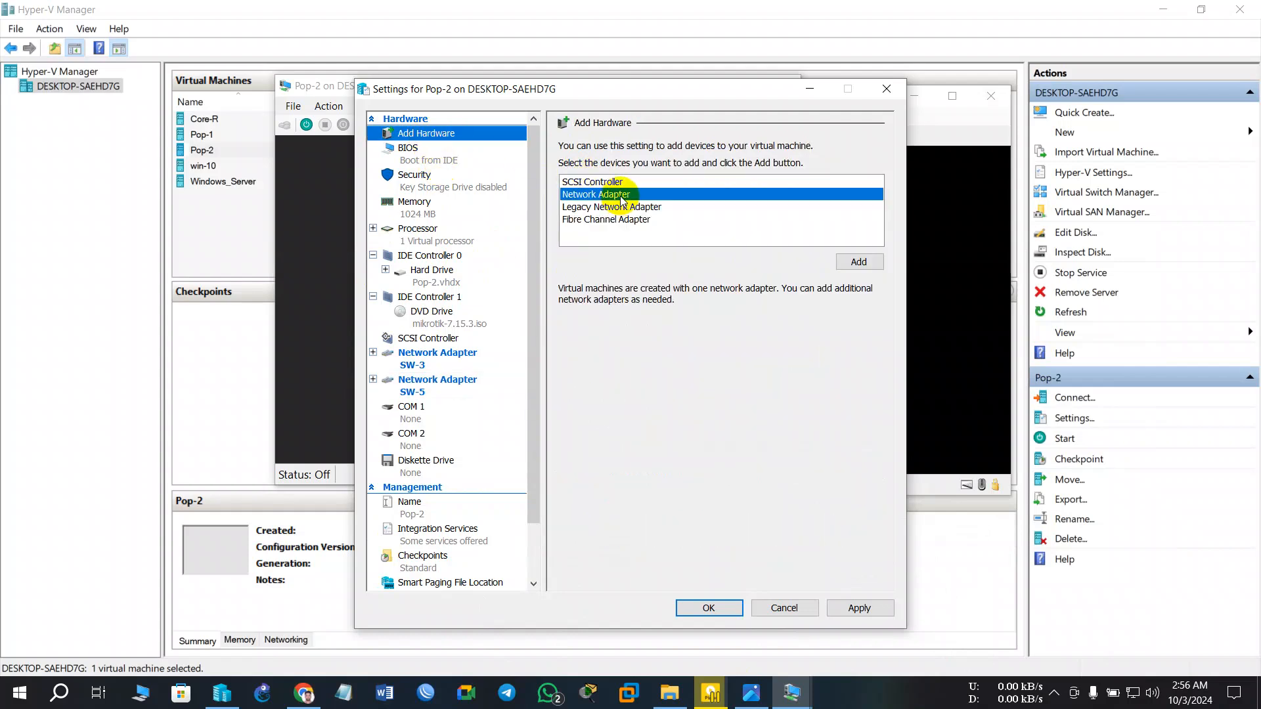
pyautogui.click(851, 262)
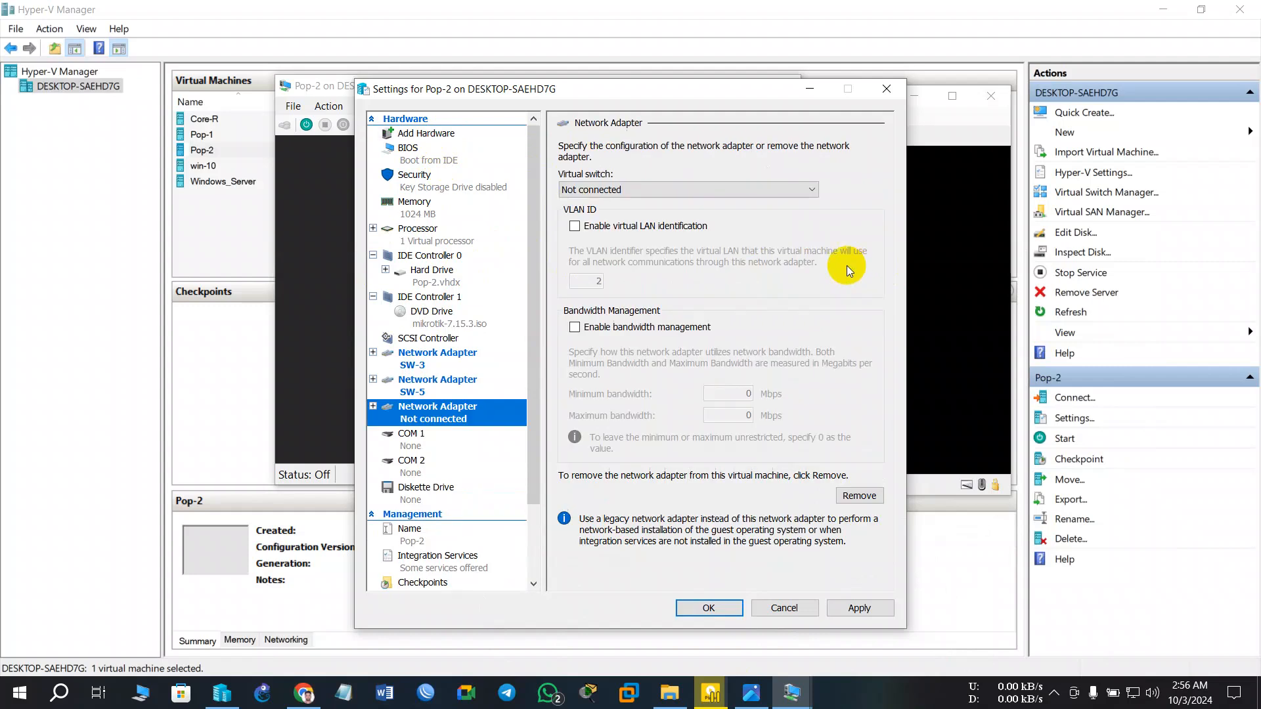
pyautogui.click(632, 190)
pyautogui.click(612, 238)
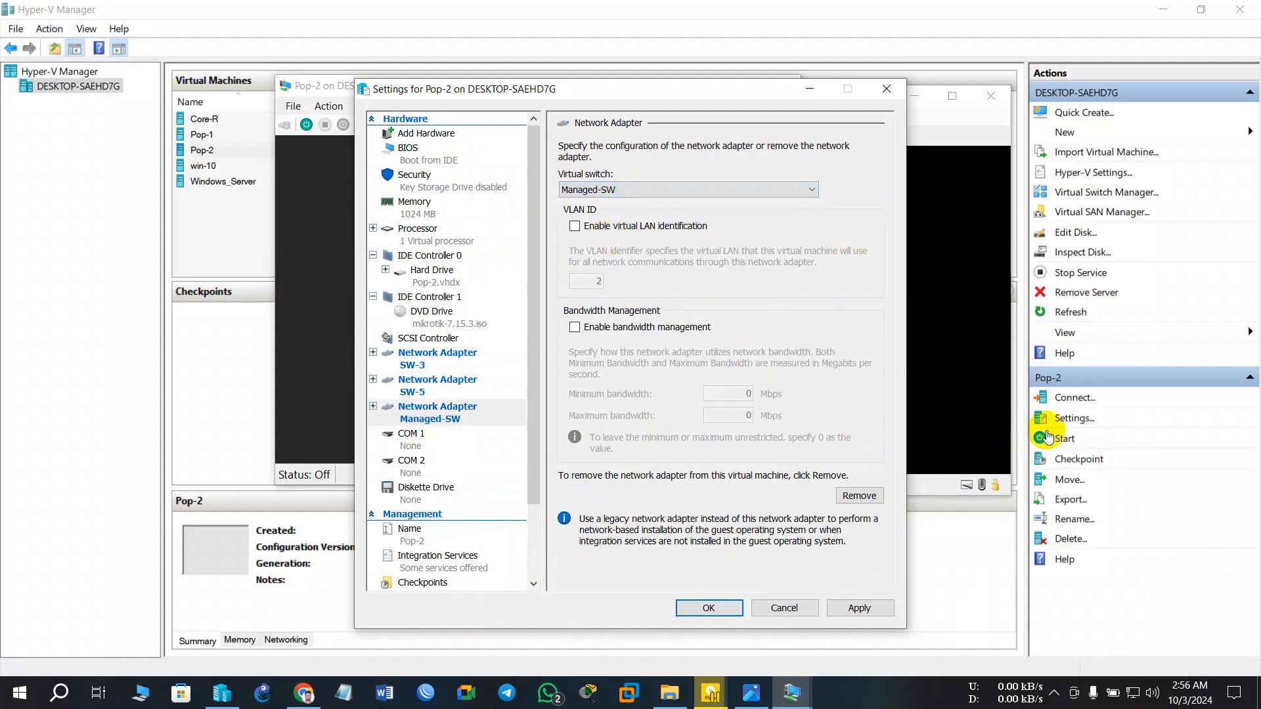
pyautogui.click(835, 611)
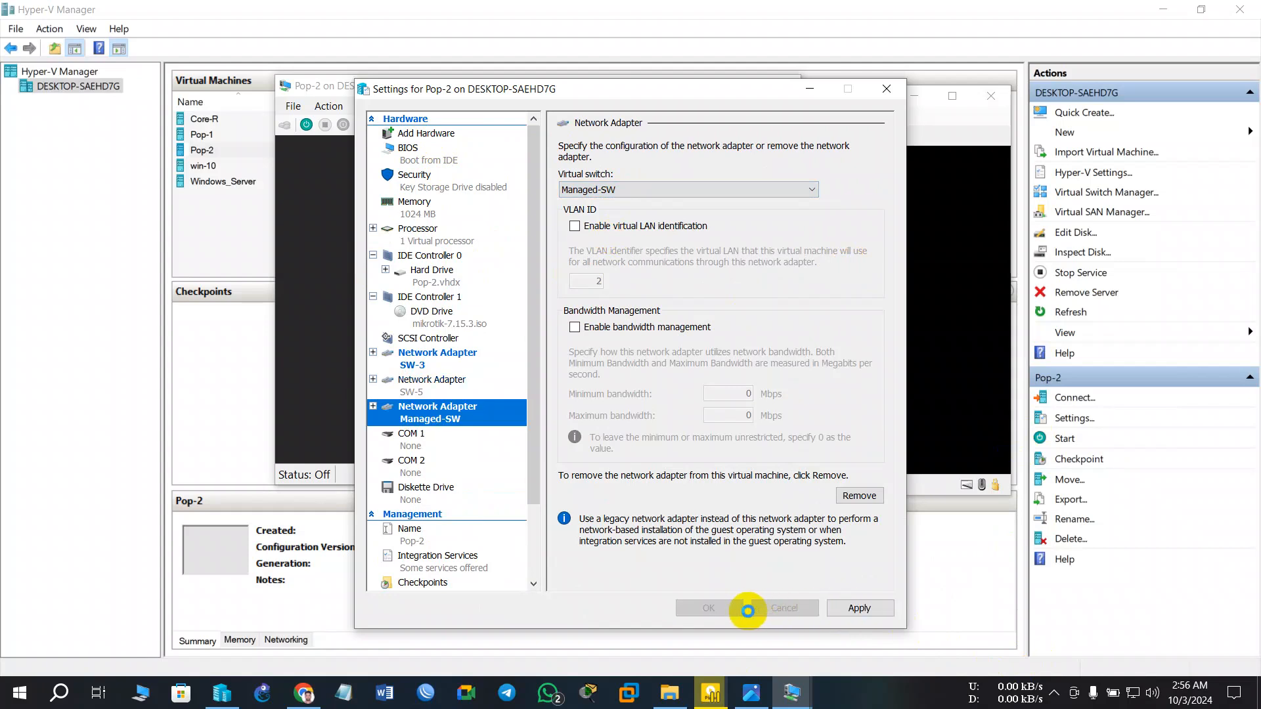
pyautogui.click(709, 608)
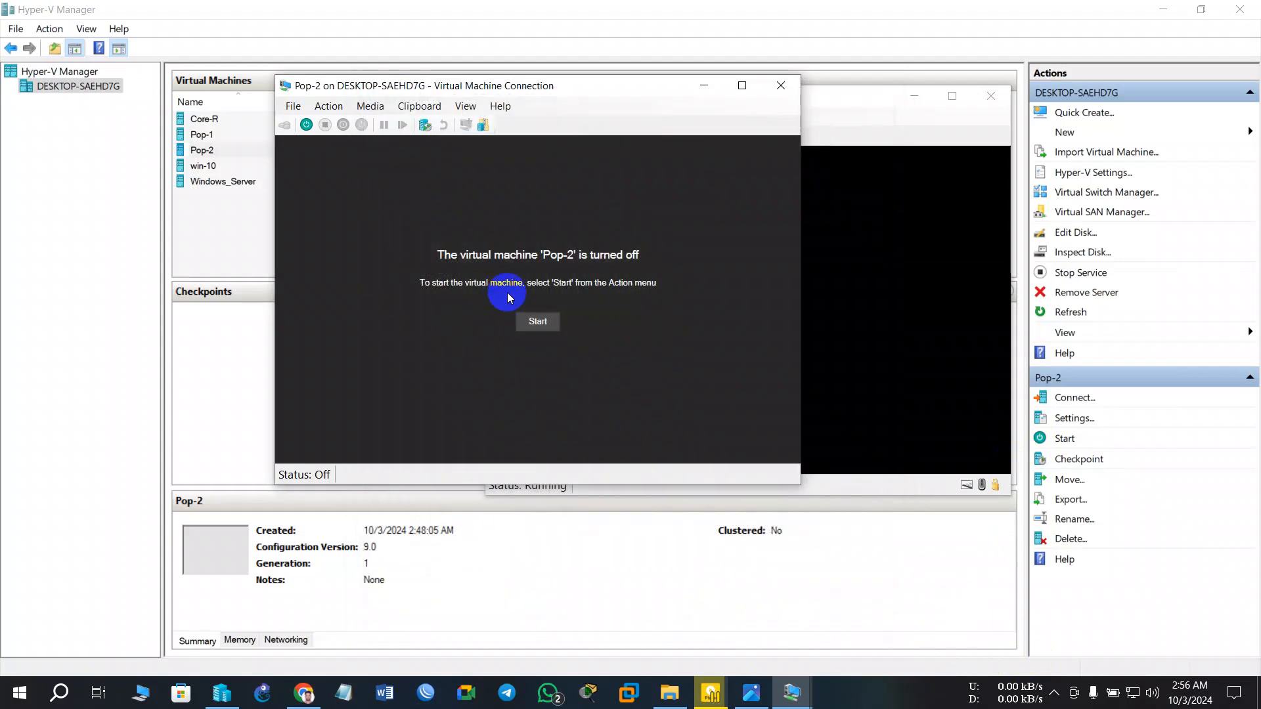
# - Start Pop-2, then bring Core-R's console forward and position it for typing
pyautogui.click(536, 316)
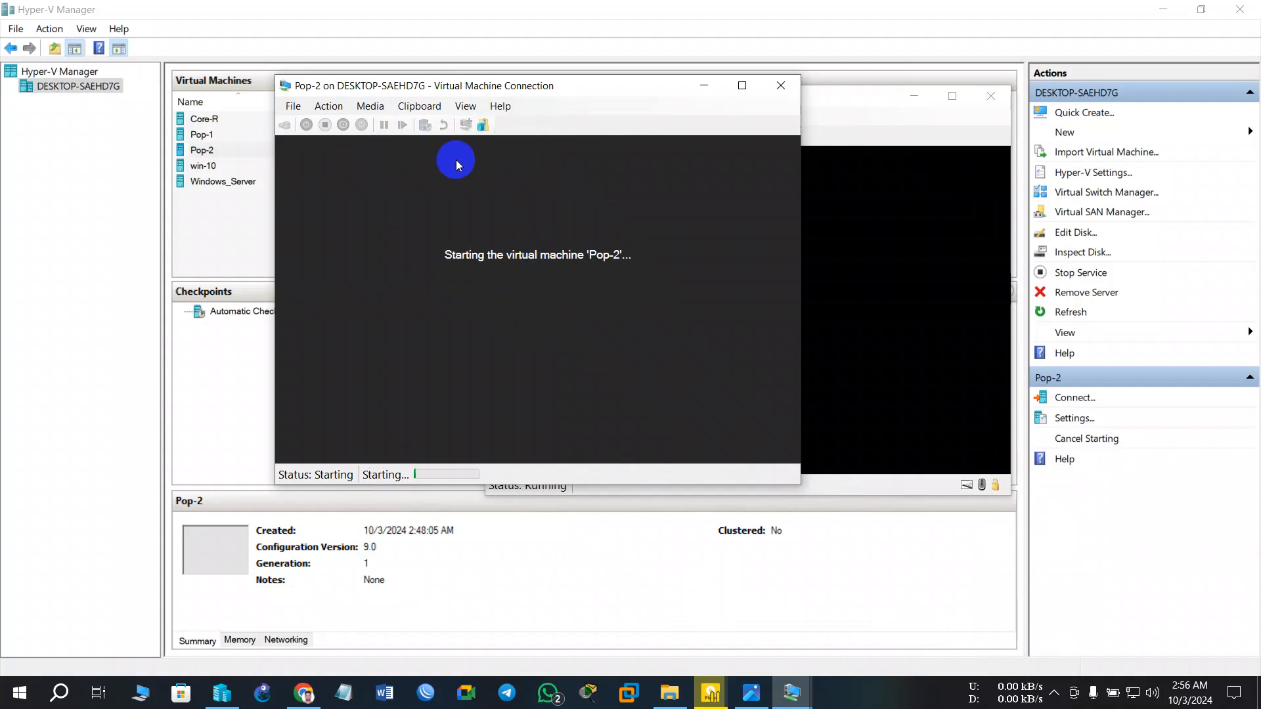
pyautogui.click(1162, 8)
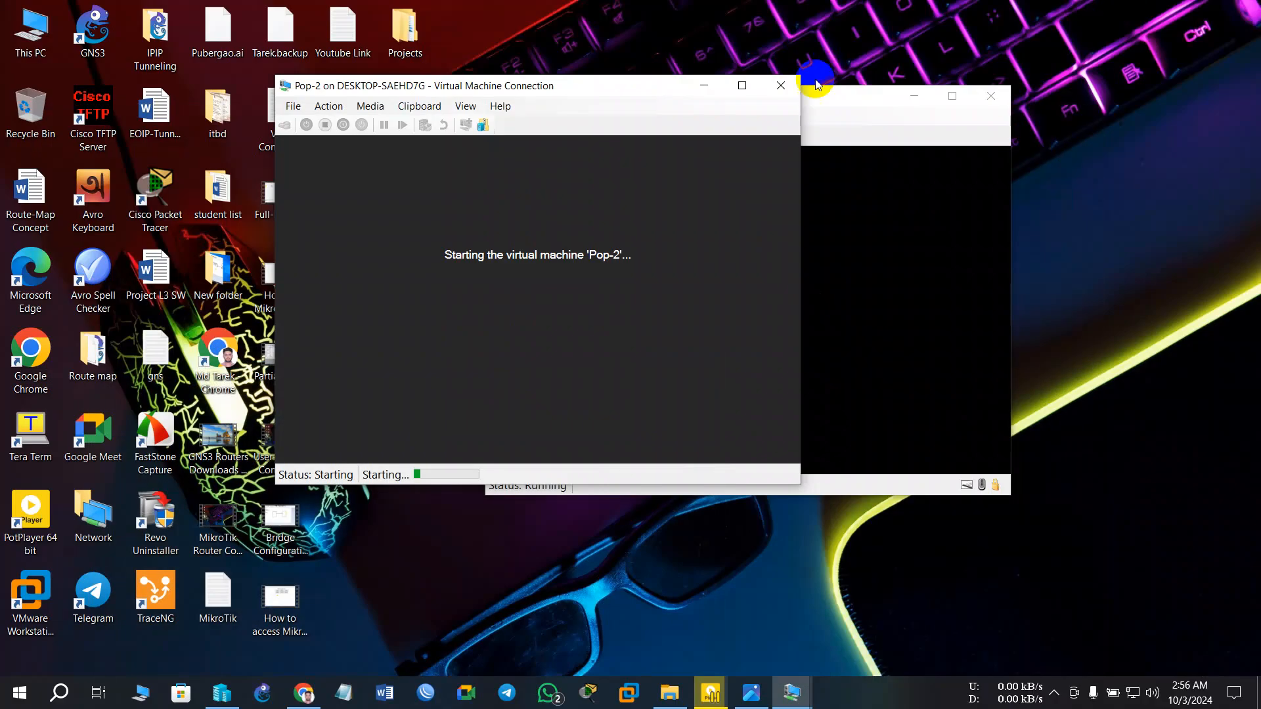
pyautogui.click(792, 693)
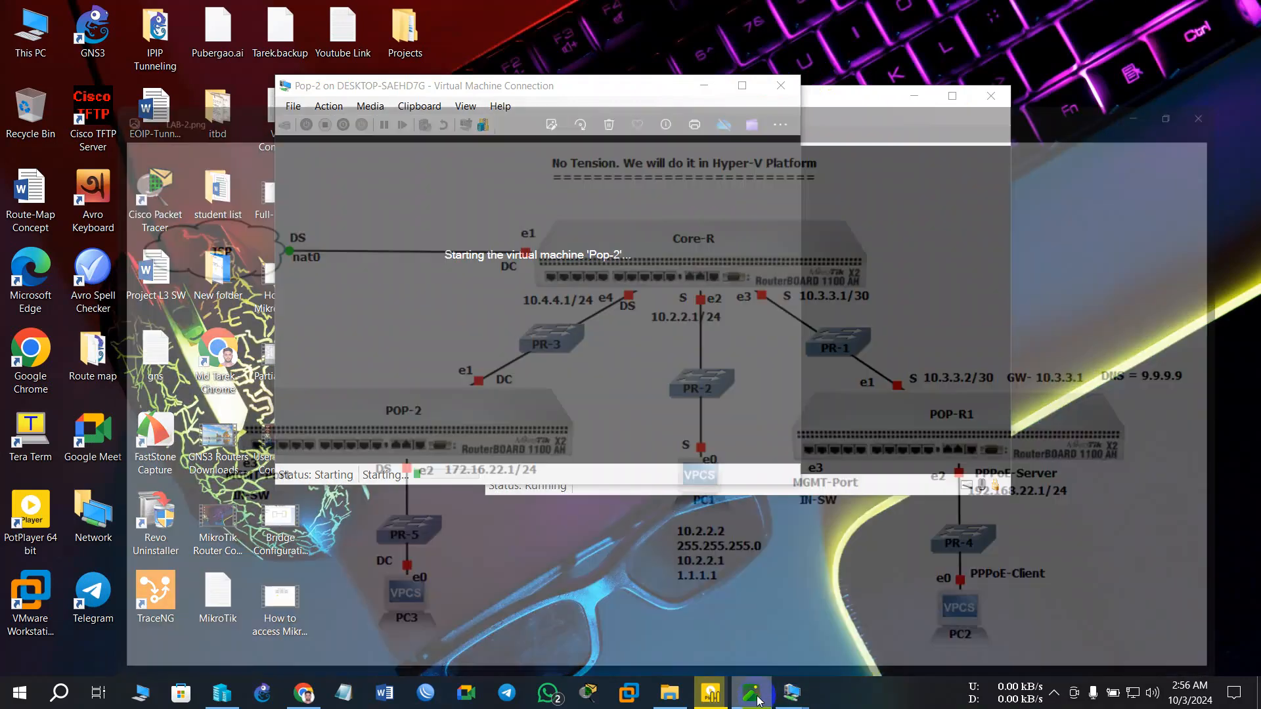
pyautogui.moveTo(795, 696)
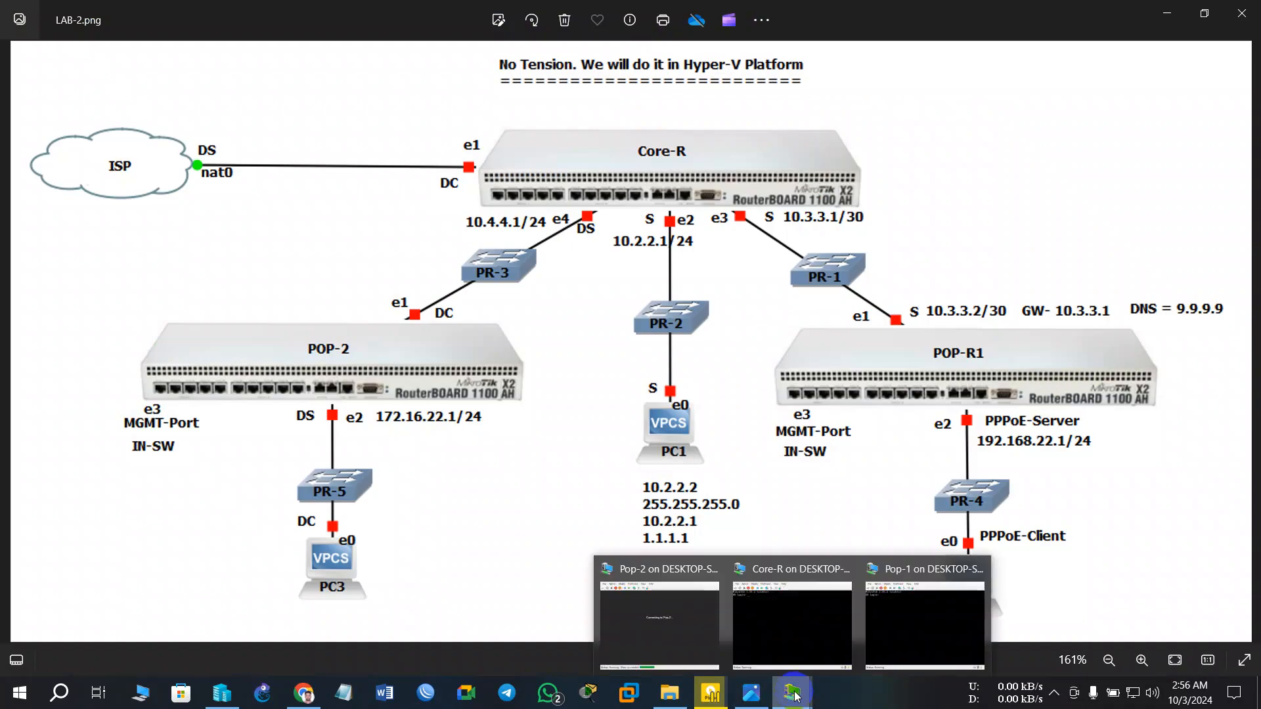
pyautogui.click(795, 591)
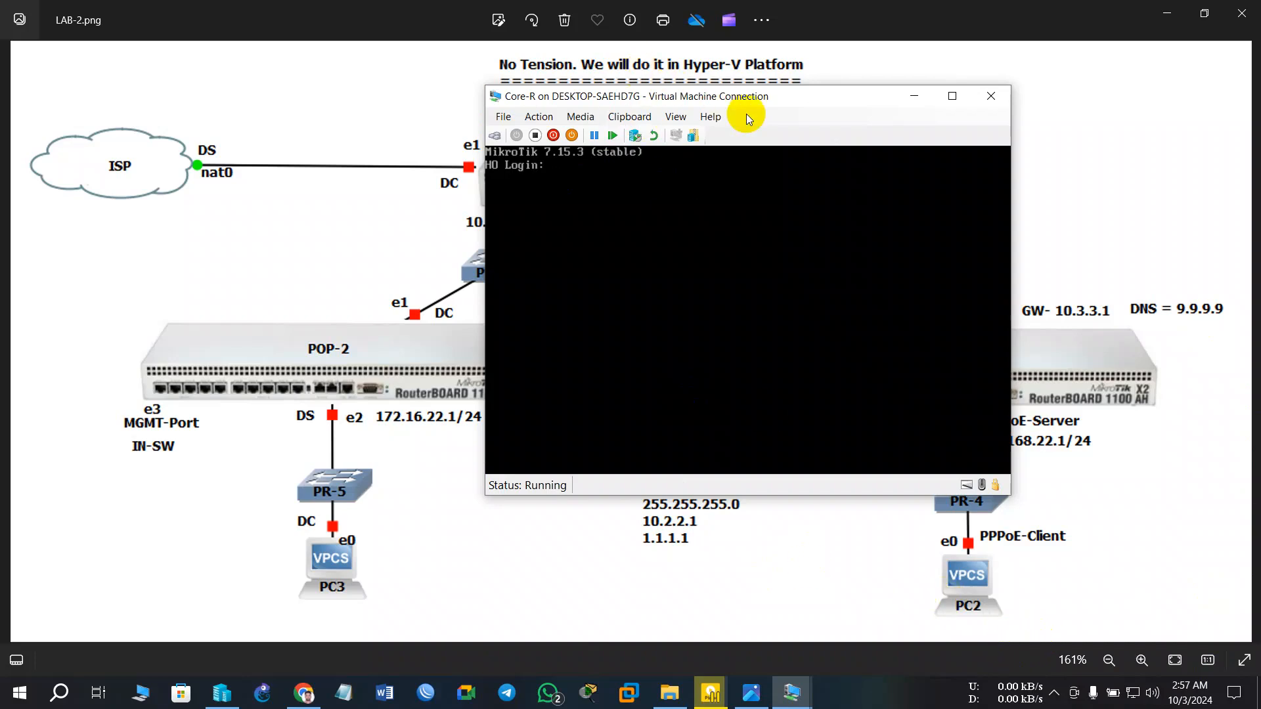
pyautogui.moveTo(740, 108); pyautogui.dragTo(732, 188)
pyautogui.click(603, 233)
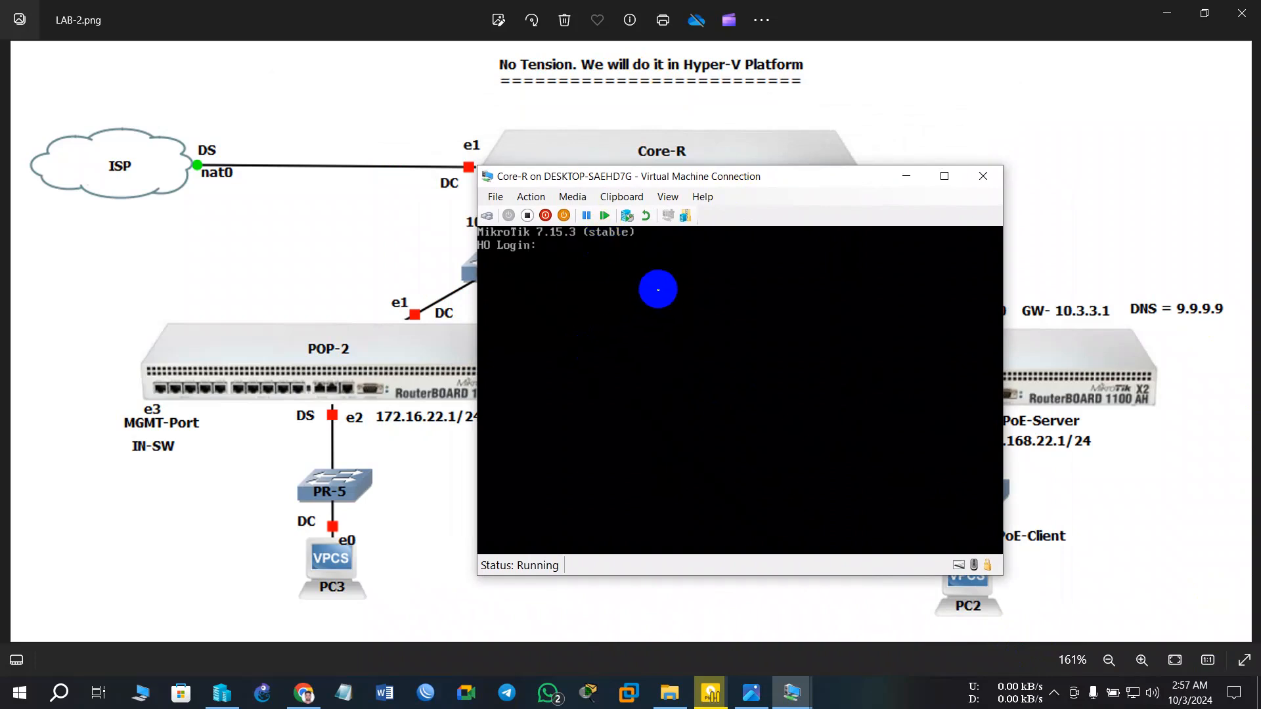
# - Log in to the Core-R RouterOS console as admin with the account password
pyautogui.press('Return')
pyautogui.press('Return')
pyautogui.write('admin')
pyautogui.press('Return')
pyautogui.press('Return')
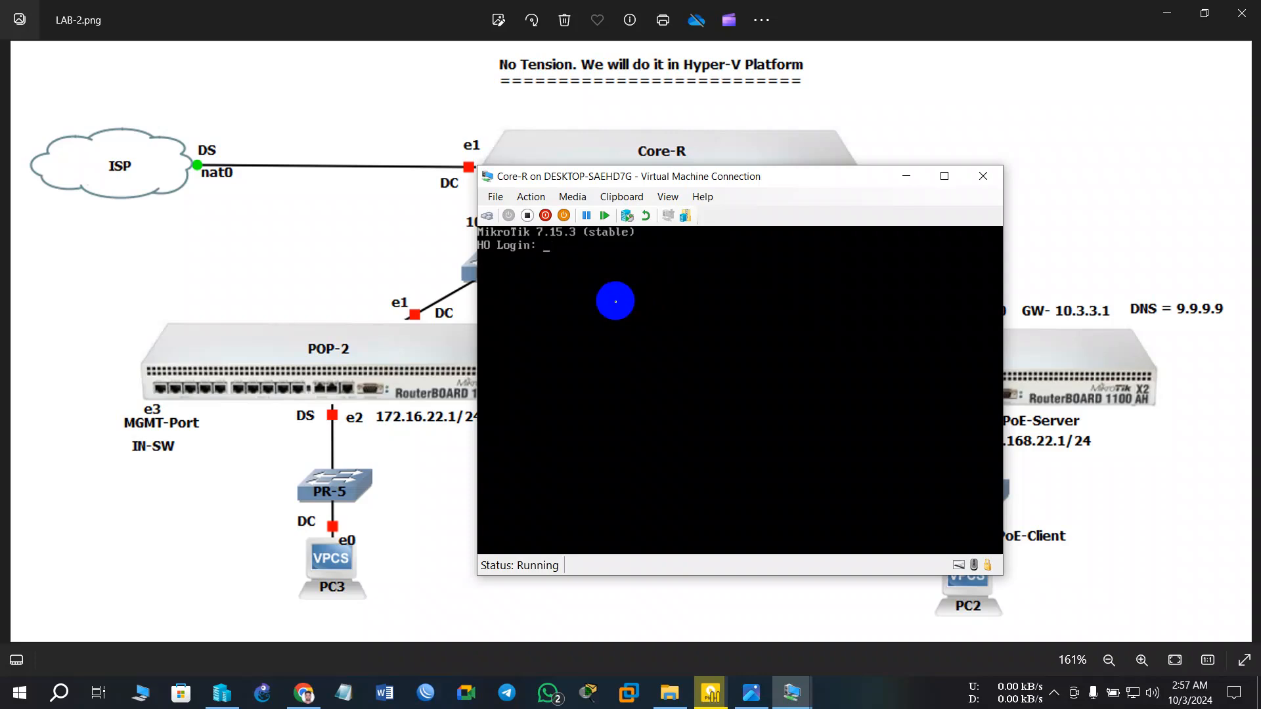
pyautogui.write('admin')
pyautogui.press('Return')
pyautogui.press('Return')
pyautogui.write('admi')
pyautogui.press('Return')
pyautogui.press('Return')
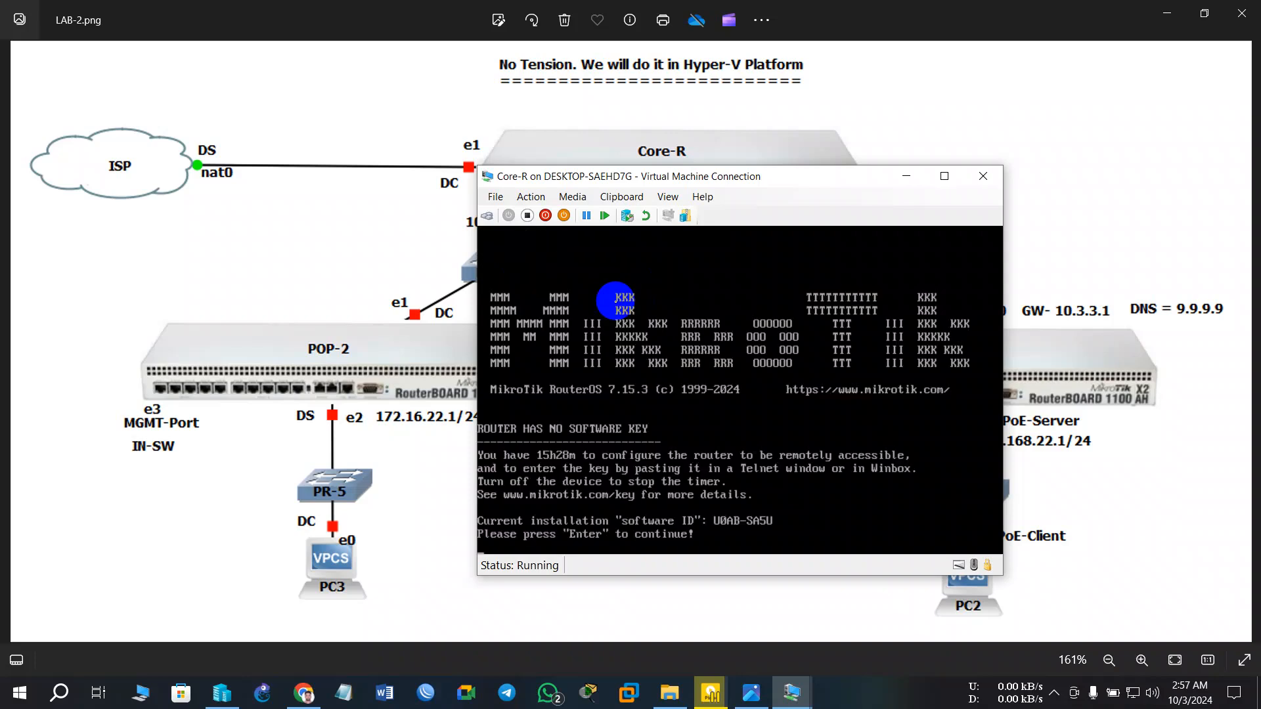
pyautogui.press('Return')
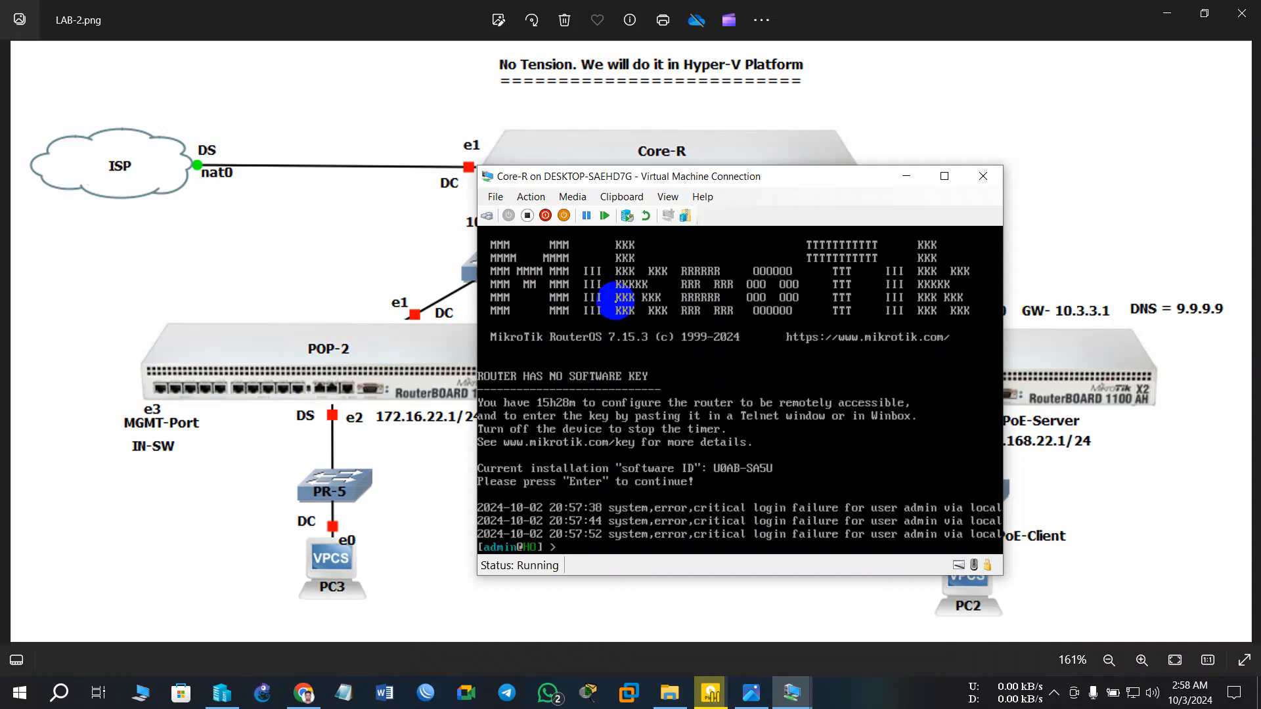
# - Enter 'sys' with Tab completion so the prompt reads system/
pyautogui.write('suy')
pyautogui.press('BackSpace')
pyautogui.press('BackSpace')
pyautogui.write('ys')
pyautogui.press('Tab')
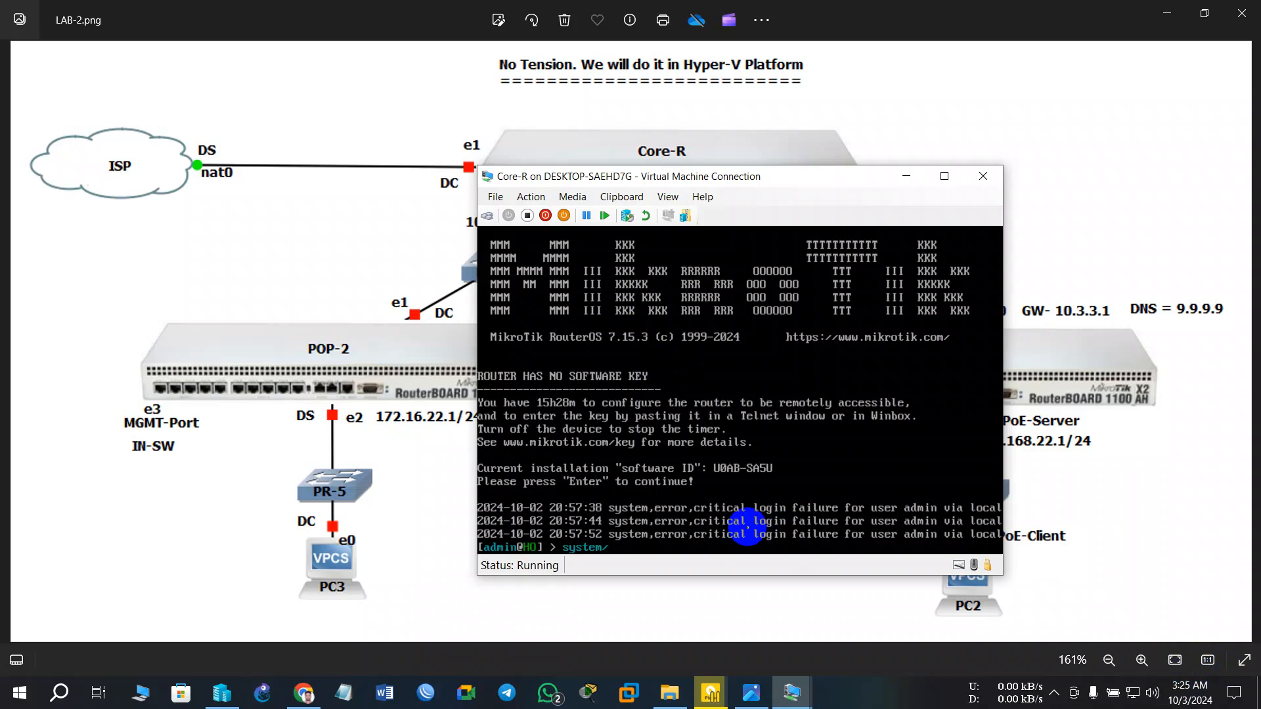
# - Run system/reset-configuration no-defaults=yes skip-backup=yes on Core-R and confirm with y
pyautogui.write('ese')
pyautogui.press('Tab')
pyautogui.write('no')
pyautogui.press('Tab')
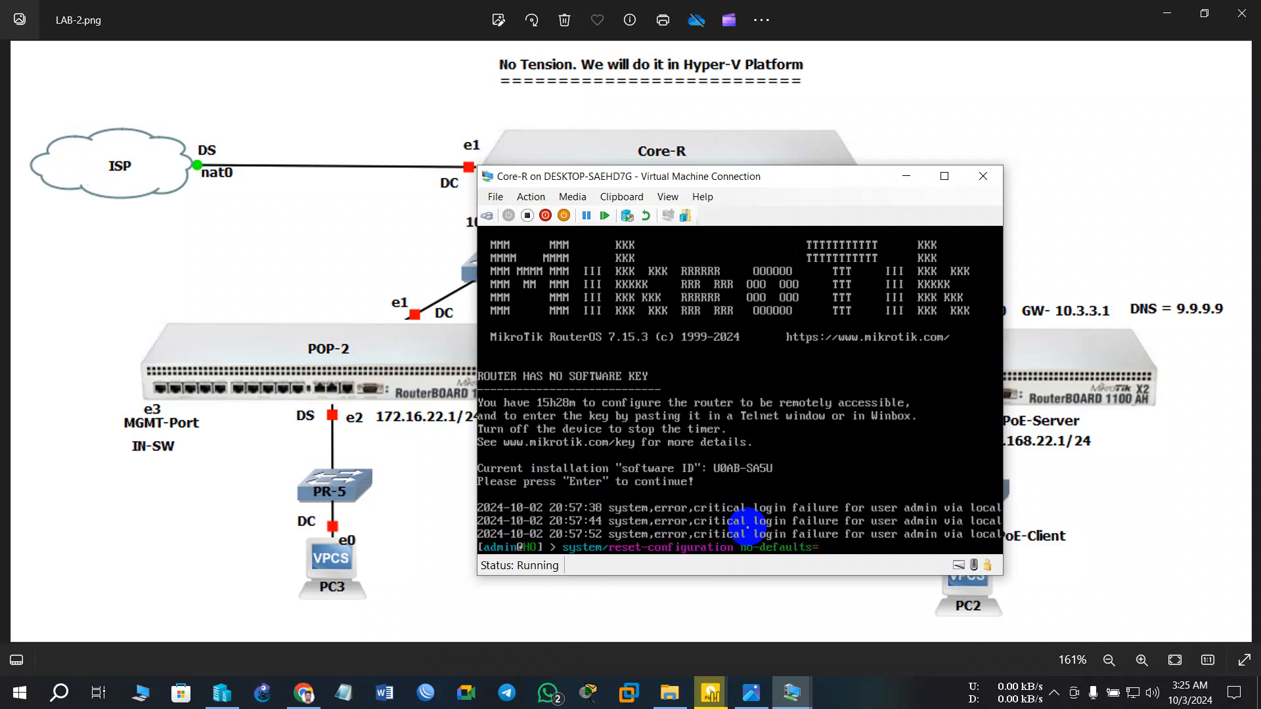
pyautogui.write('yes ski')
pyautogui.press('Tab')
pyautogui.write('yes')
pyautogui.press('Return')
pyautogui.press('y')
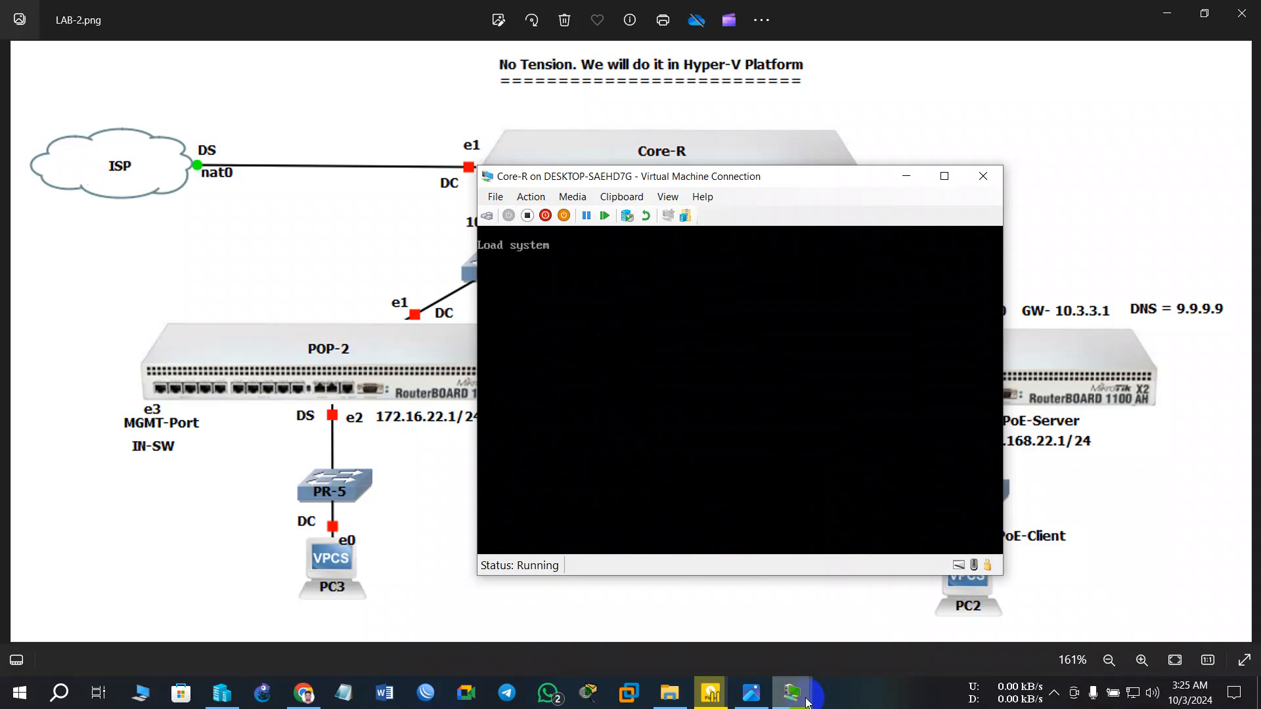
pyautogui.moveTo(563, 175); pyautogui.dragTo(781, 195)
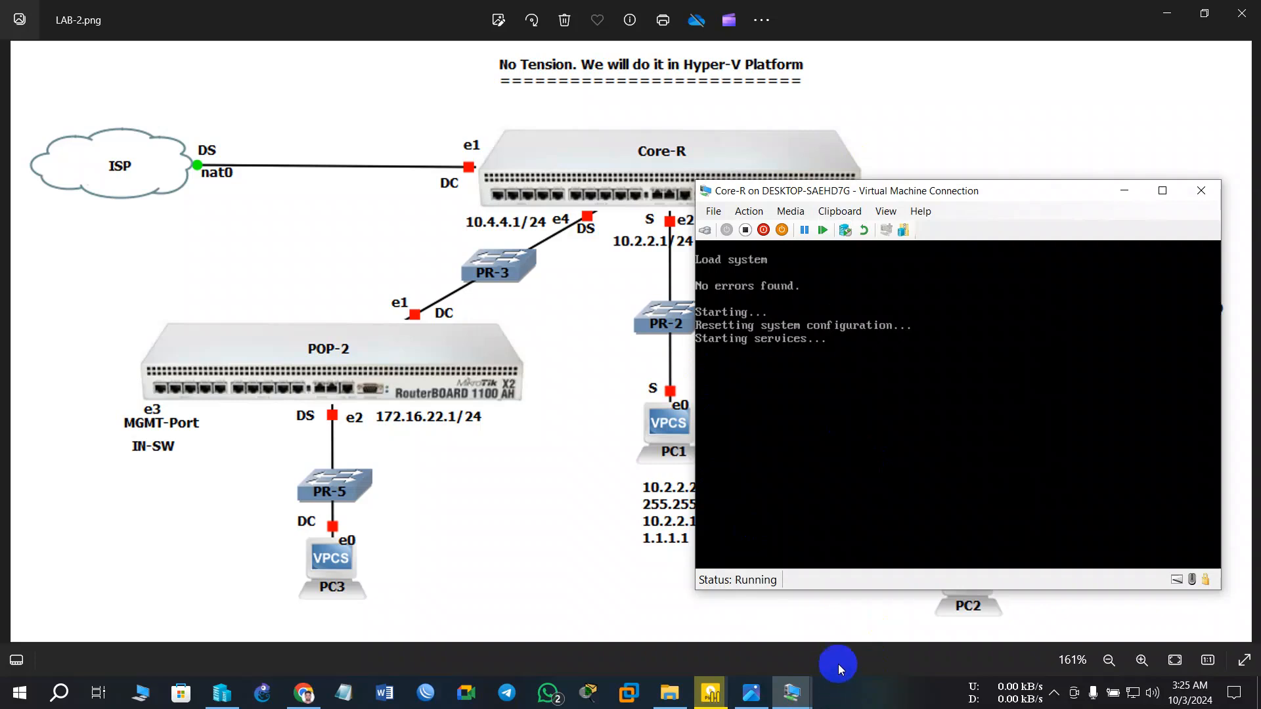
# - Bring the Pop-2 console window to the front via the taskbar previews
pyautogui.moveTo(793, 704)
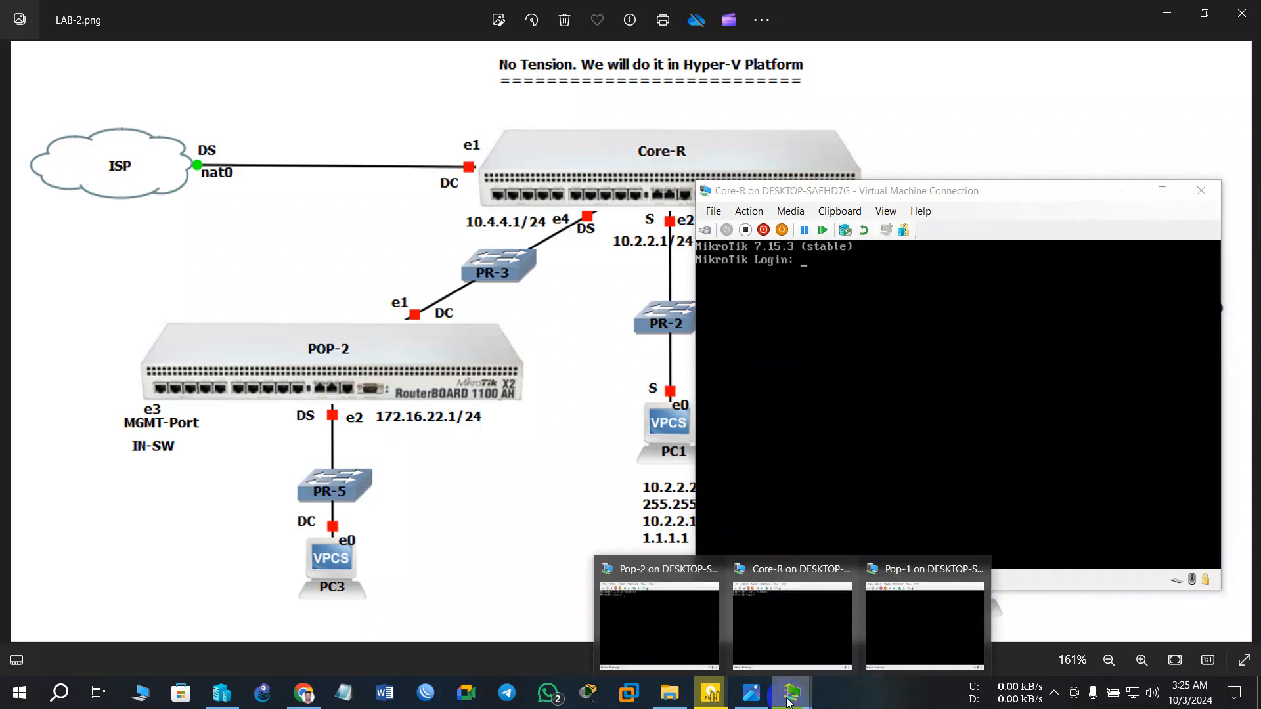
pyautogui.moveTo(657, 623)
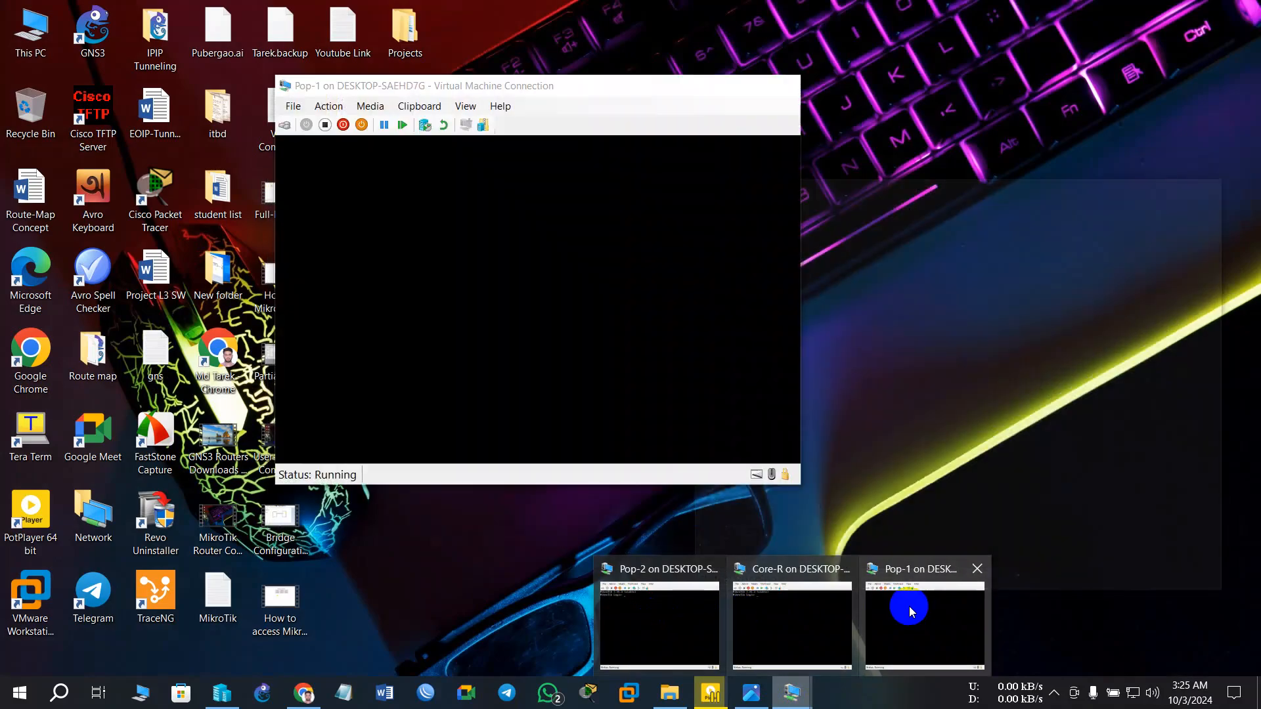
pyautogui.click(900, 605)
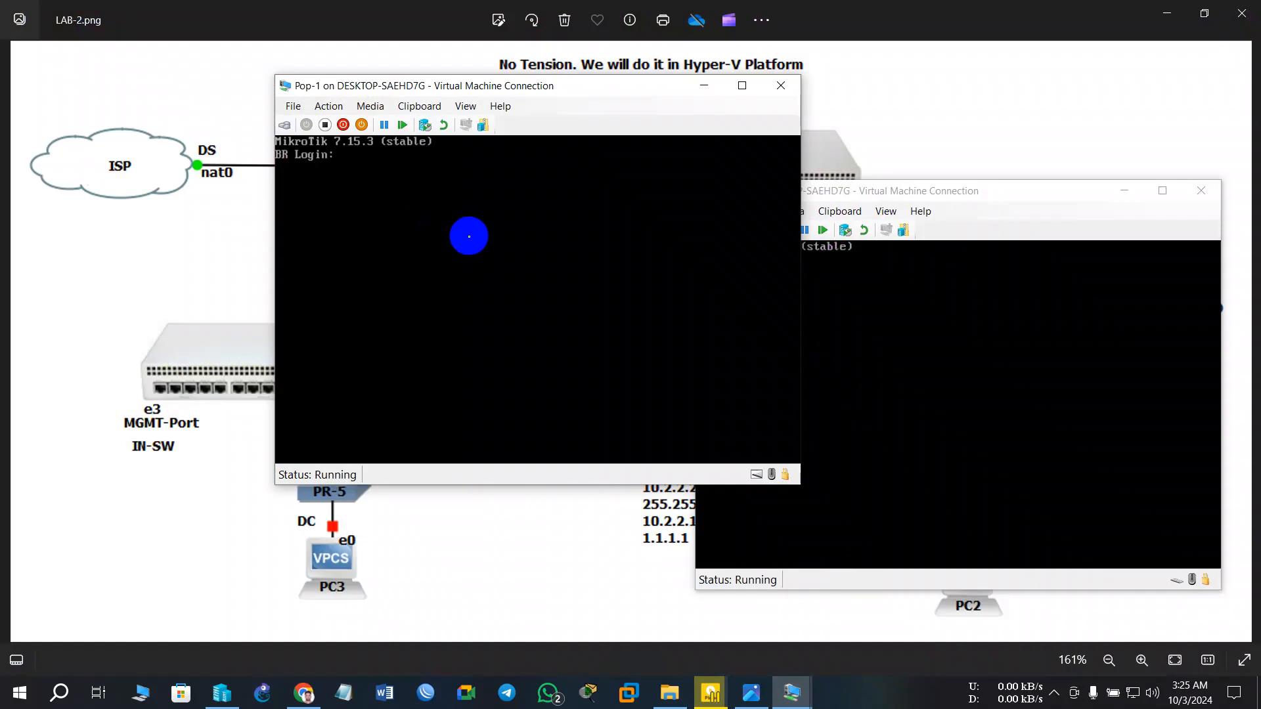
pyautogui.moveTo(796, 689)
pyautogui.click(686, 636)
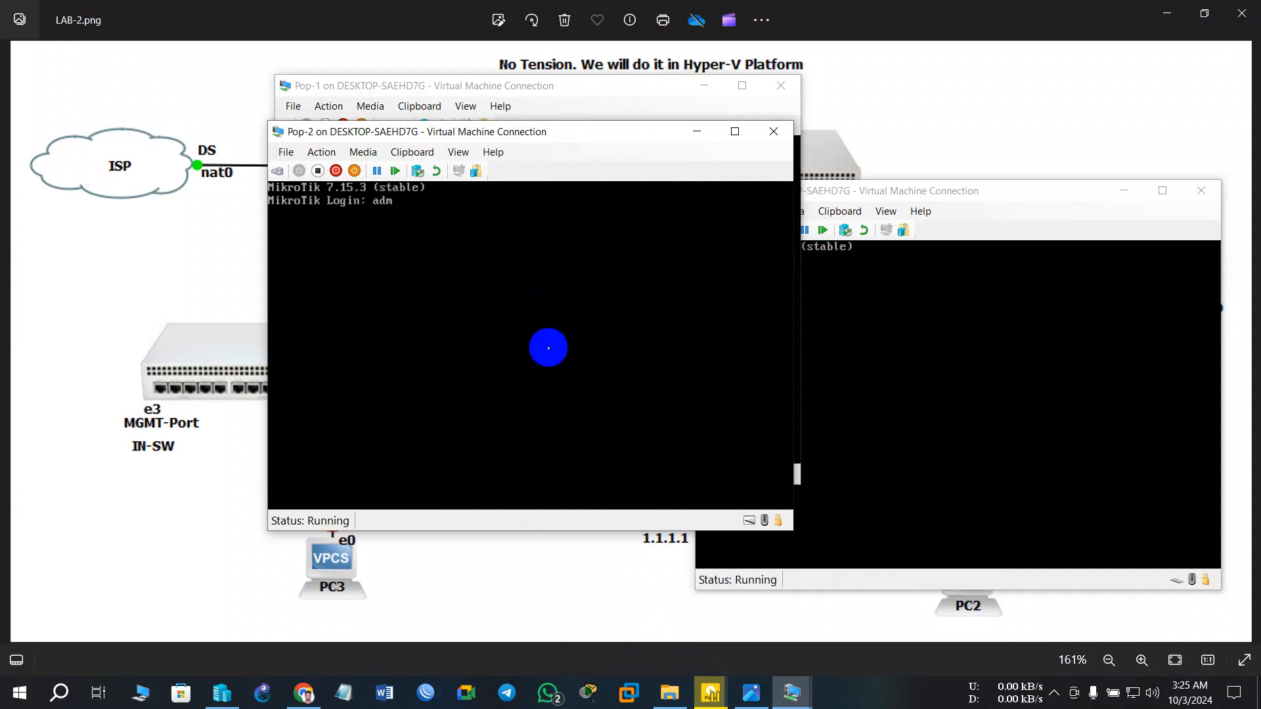
# - Log in to Pop-2 as admin, answer n to the license, and enter and repeat a new admin password
pyautogui.press('Return')
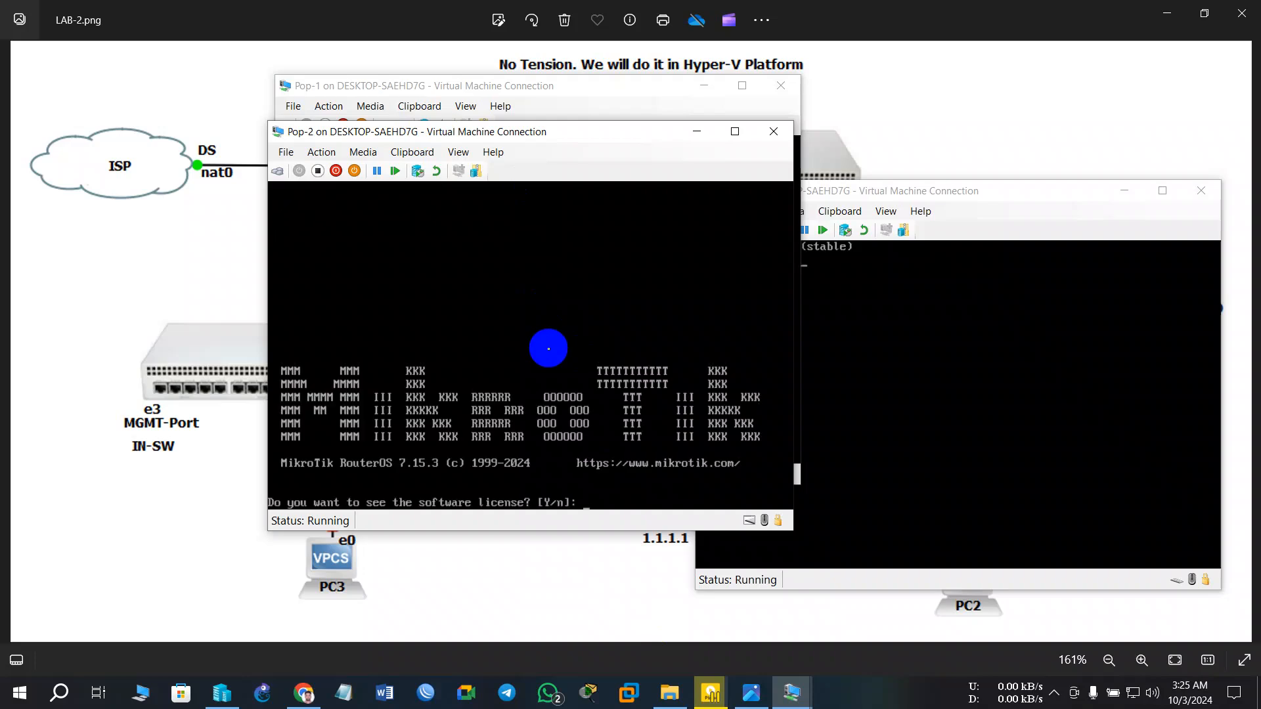
pyautogui.write('n')
pyautogui.press('Return')
pyautogui.press('Return')
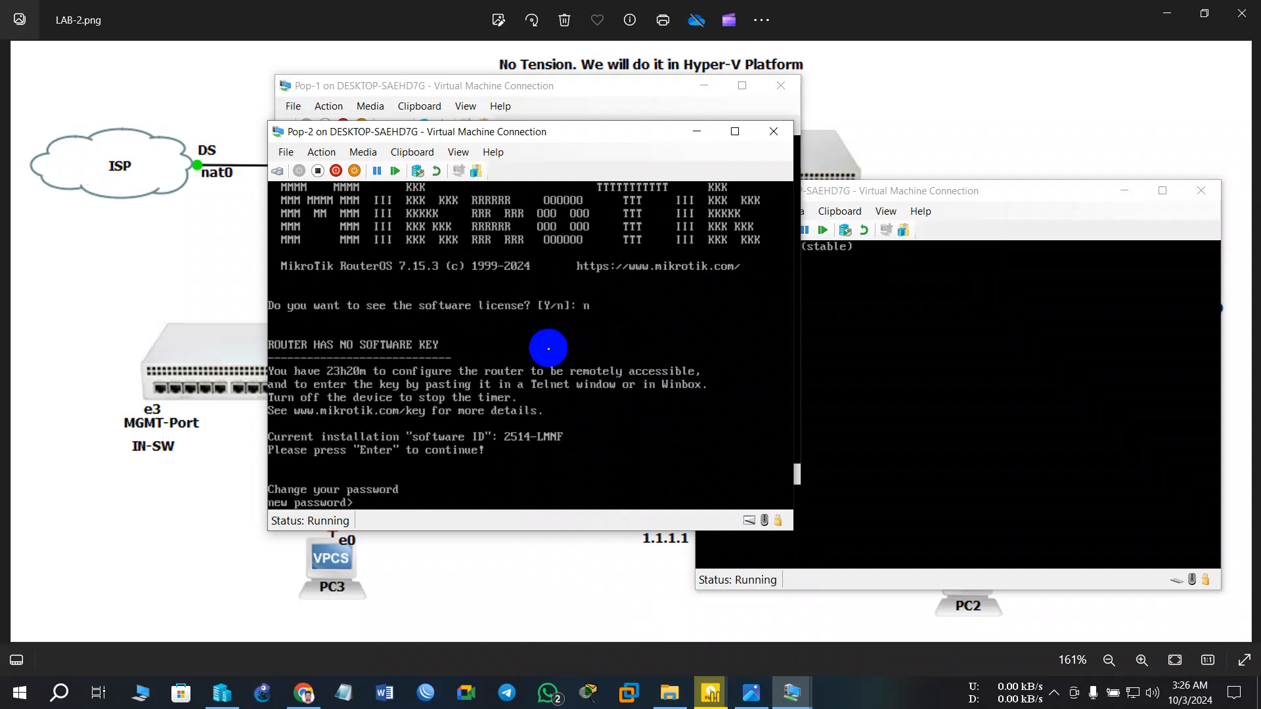
pyautogui.write('****')
pyautogui.press('Return')
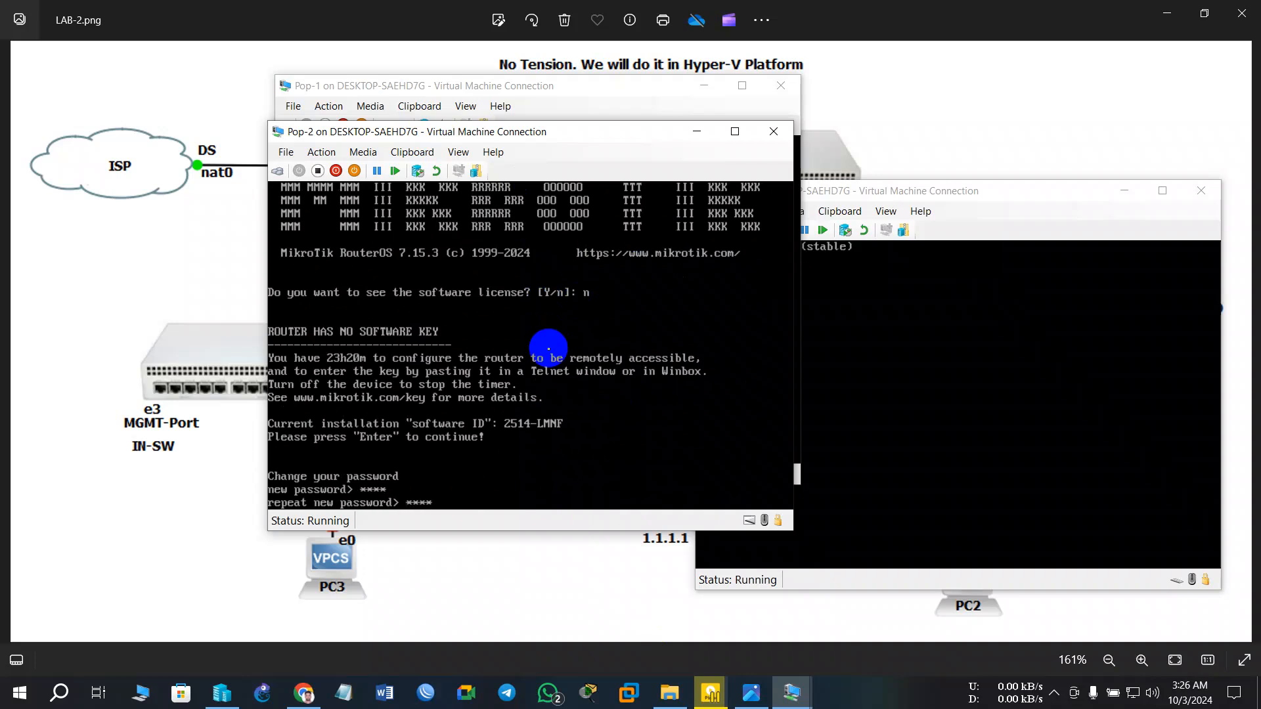
pyautogui.press('Return')
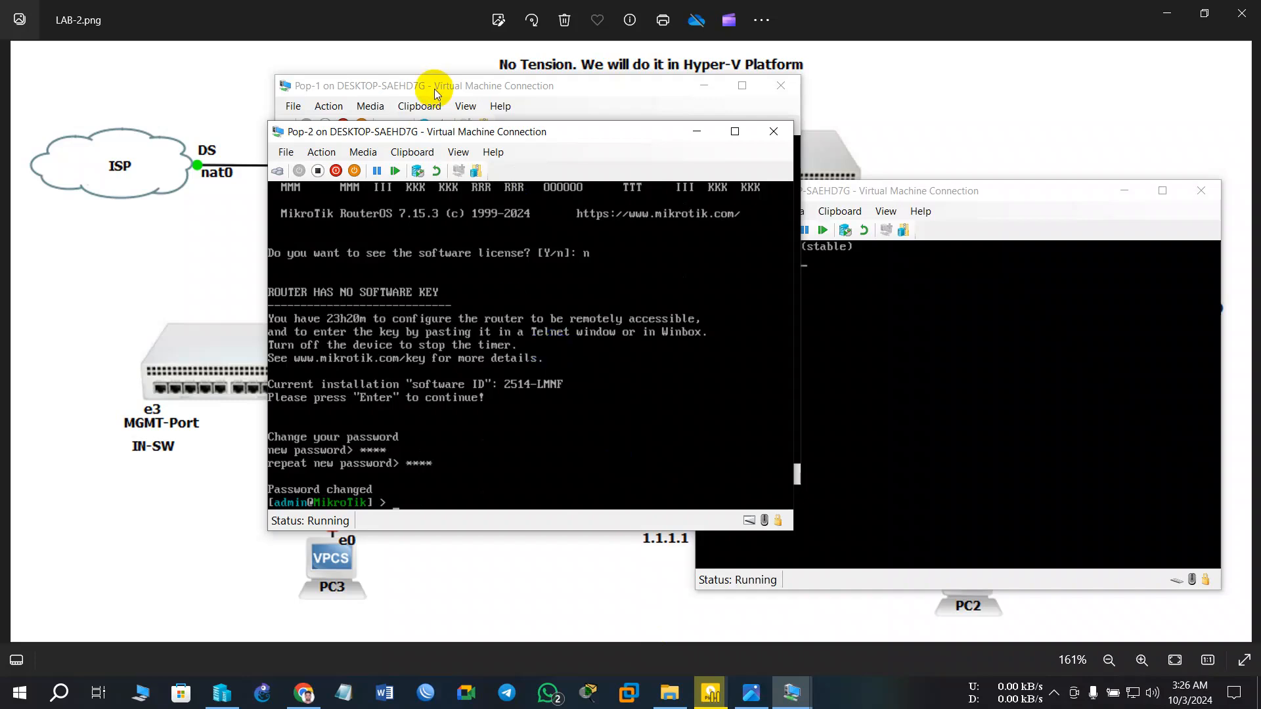
# - Minimize Pop-2, return to the Pop-1 console, and log in as admin with a blank password
pyautogui.click(697, 131)
pyautogui.click(526, 155)
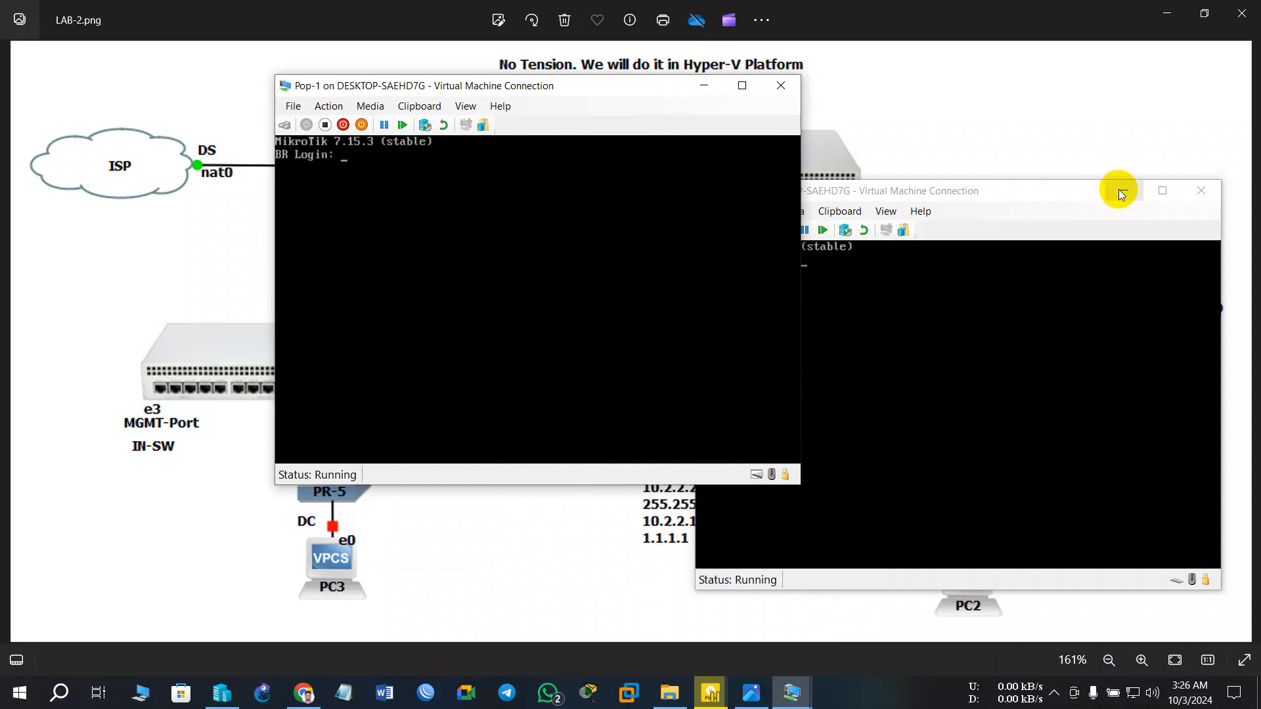
pyautogui.click(975, 313)
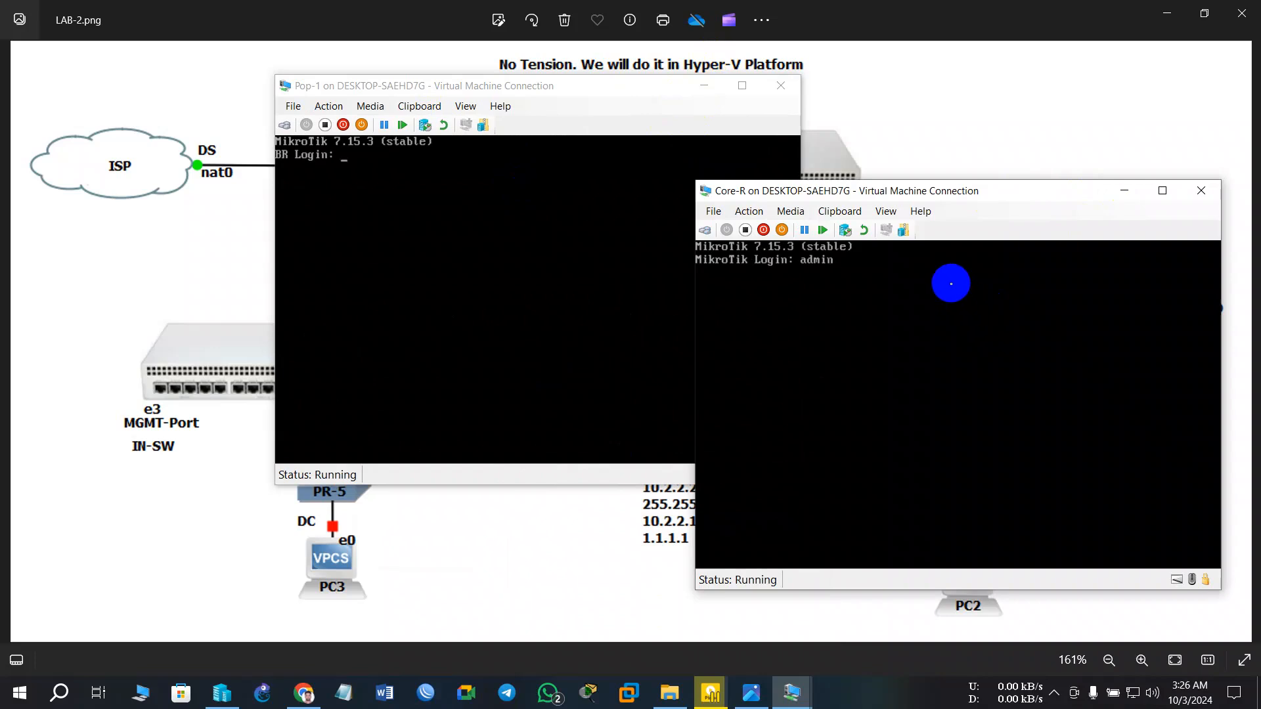
pyautogui.click(385, 212)
pyautogui.write('dmin')
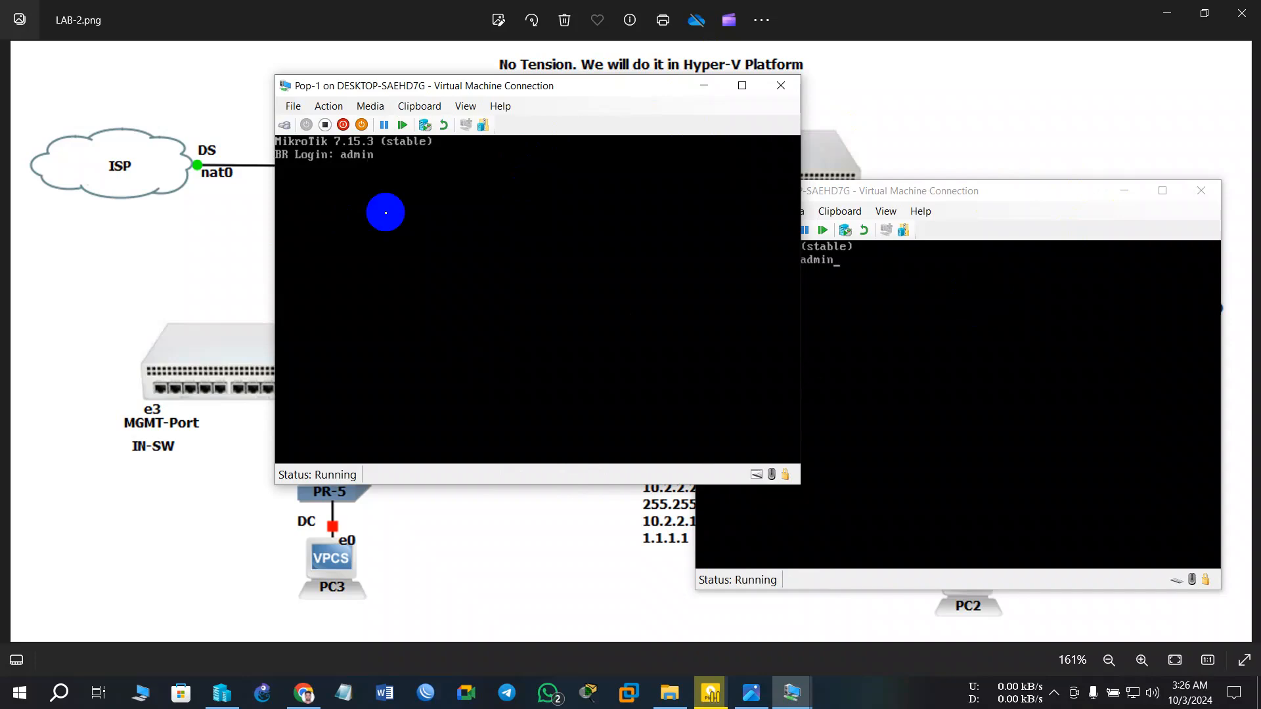
pyautogui.press('Return')
pyautogui.press('Return')
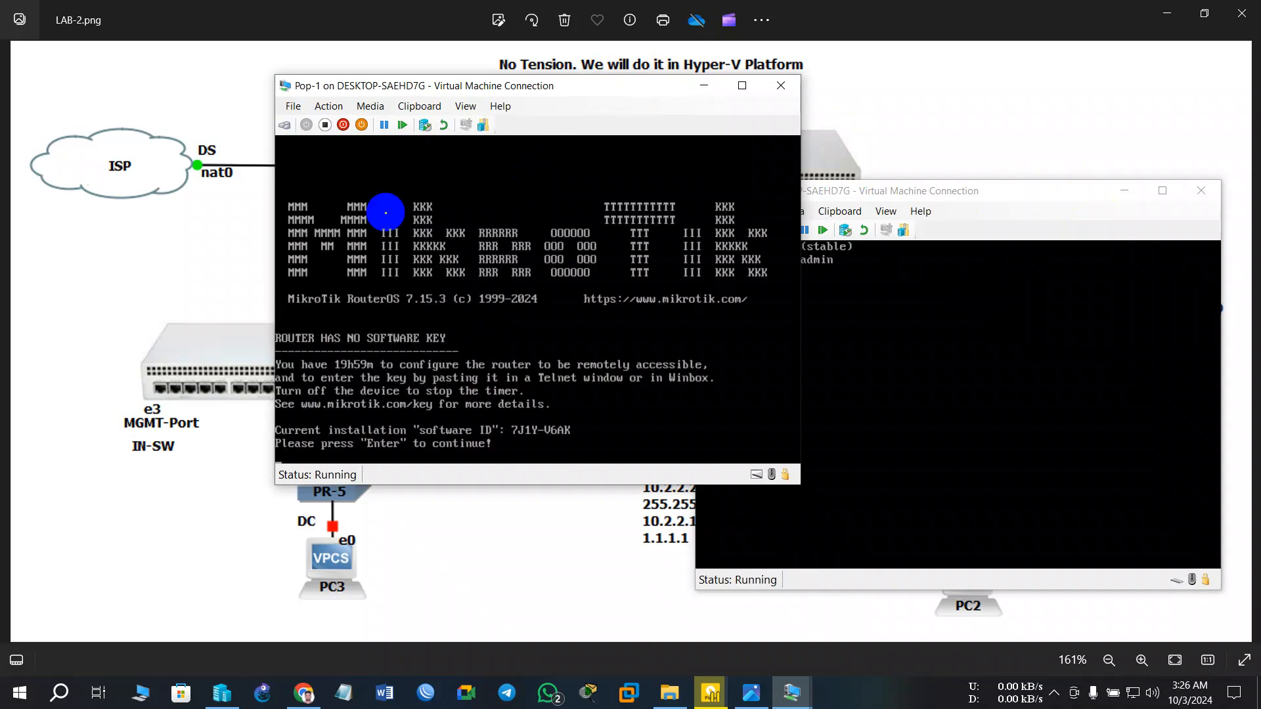
pyautogui.press('Return')
# - Run 'system/reset-configuration no-defaults=yes skip-backup=yes' on Pop-1, confirm with y, and minimize it
pyautogui.write('d')
pyautogui.write('y')
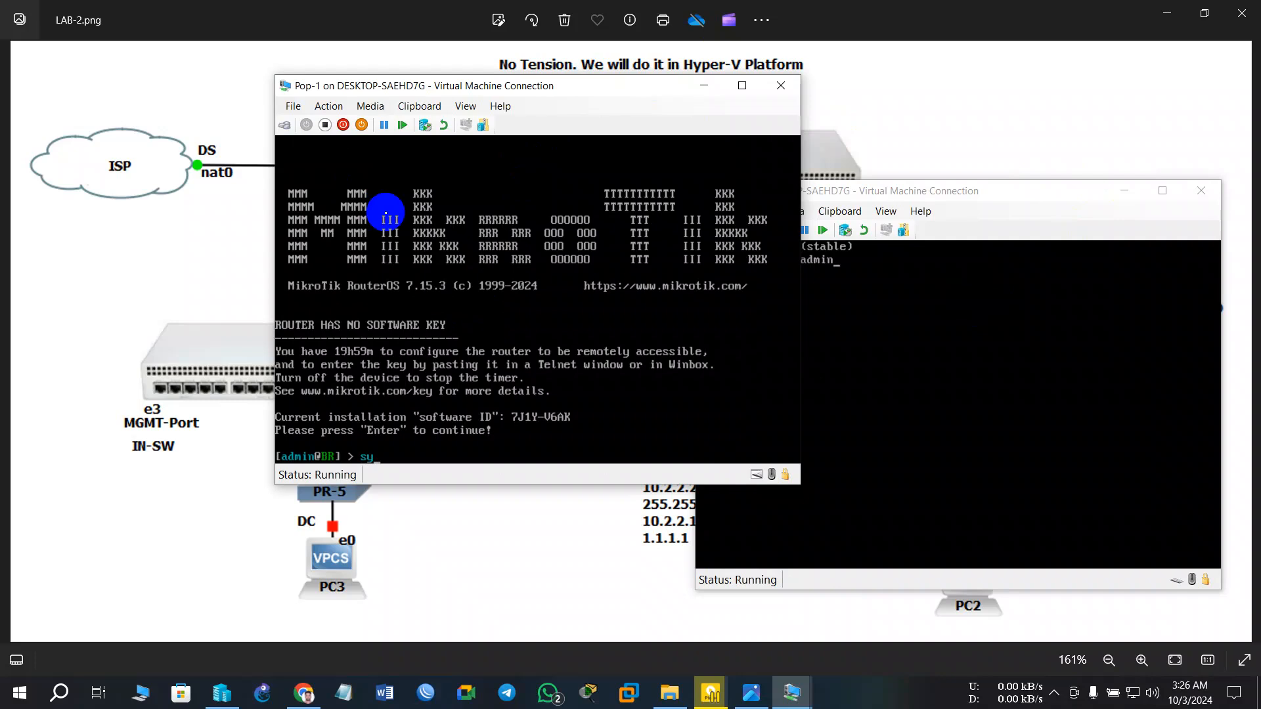
pyautogui.write('s')
pyautogui.press('Tab')
pyautogui.write('rese')
pyautogui.press('Tab')
pyautogui.write('no')
pyautogui.press('Tab')
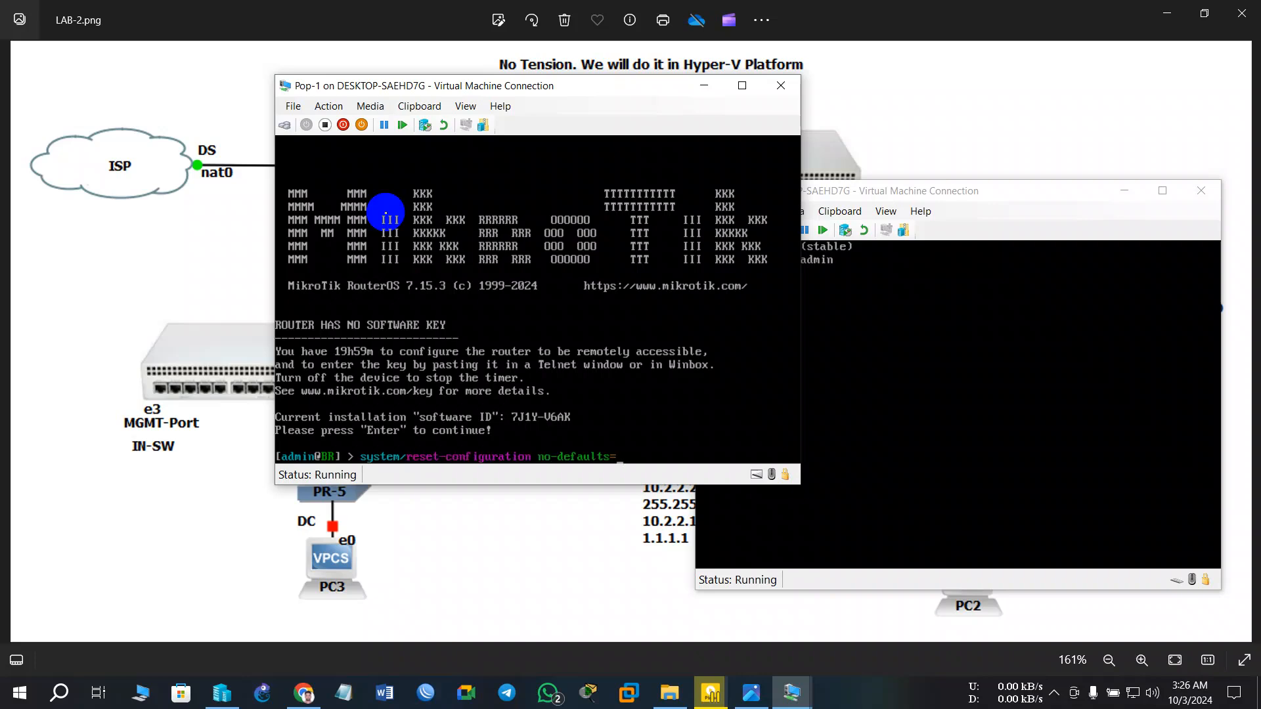
pyautogui.write('yes sk')
pyautogui.press('Tab')
pyautogui.write('yes')
pyautogui.press('Return')
pyautogui.press('y')
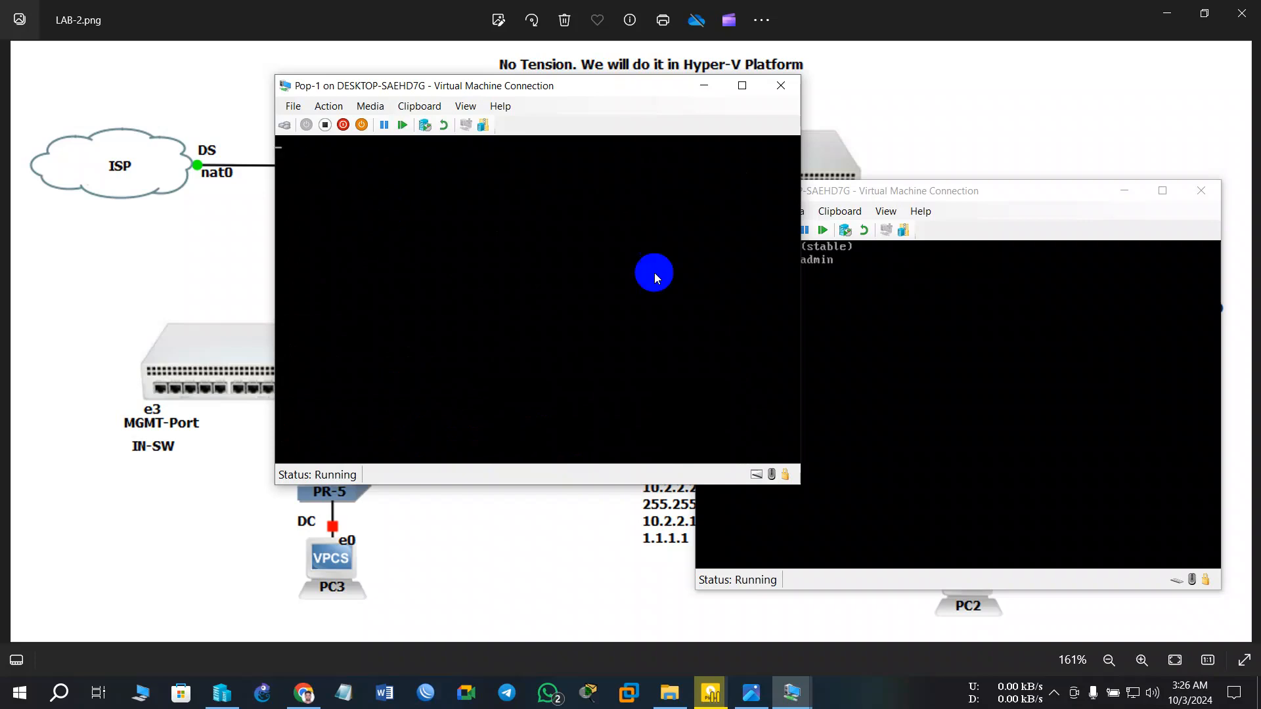
pyautogui.click(701, 84)
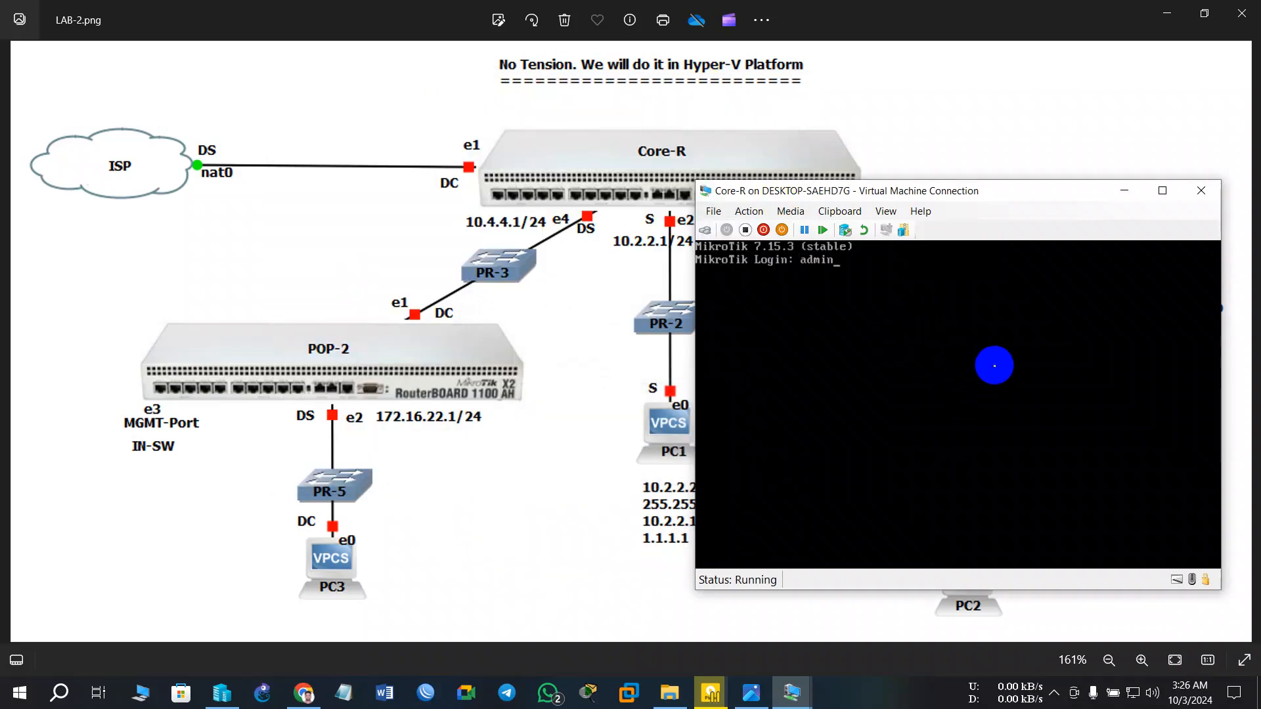
# - Log in to Core-R as admin, answer n to the license, and enter and repeat a new password
pyautogui.press('Return')
pyautogui.press('Return')
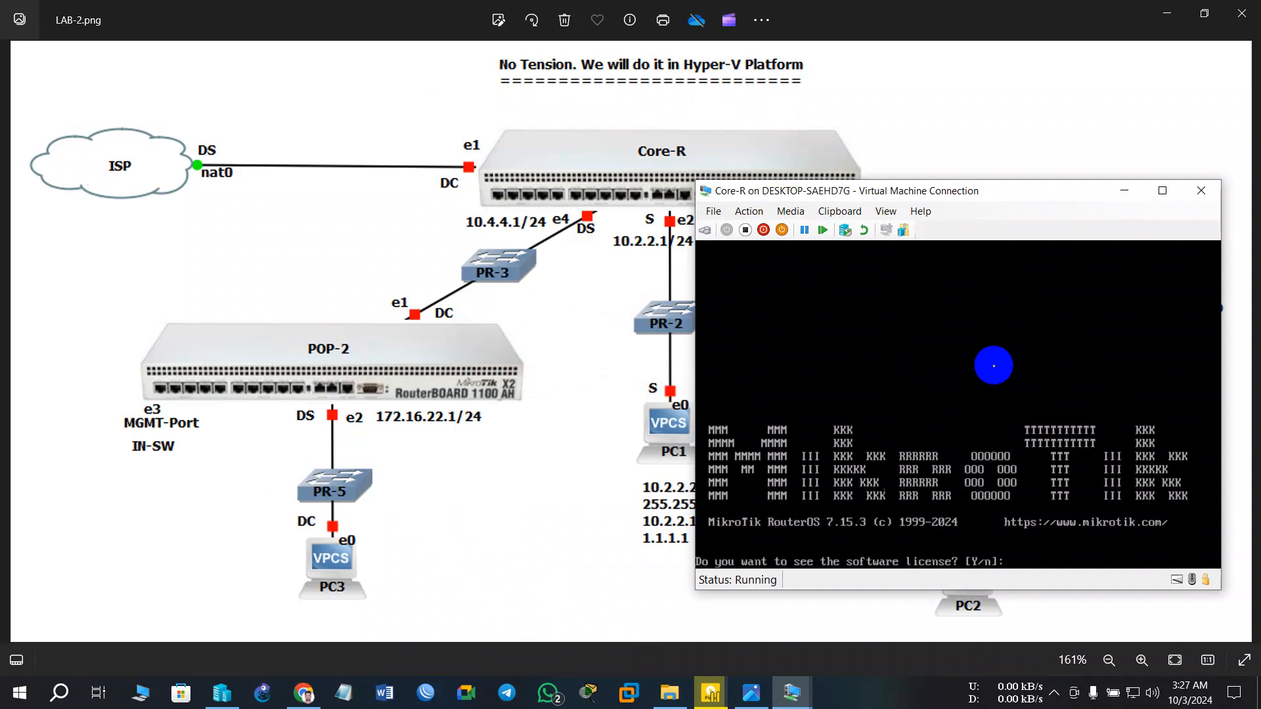
pyautogui.write('n')
pyautogui.press('Return')
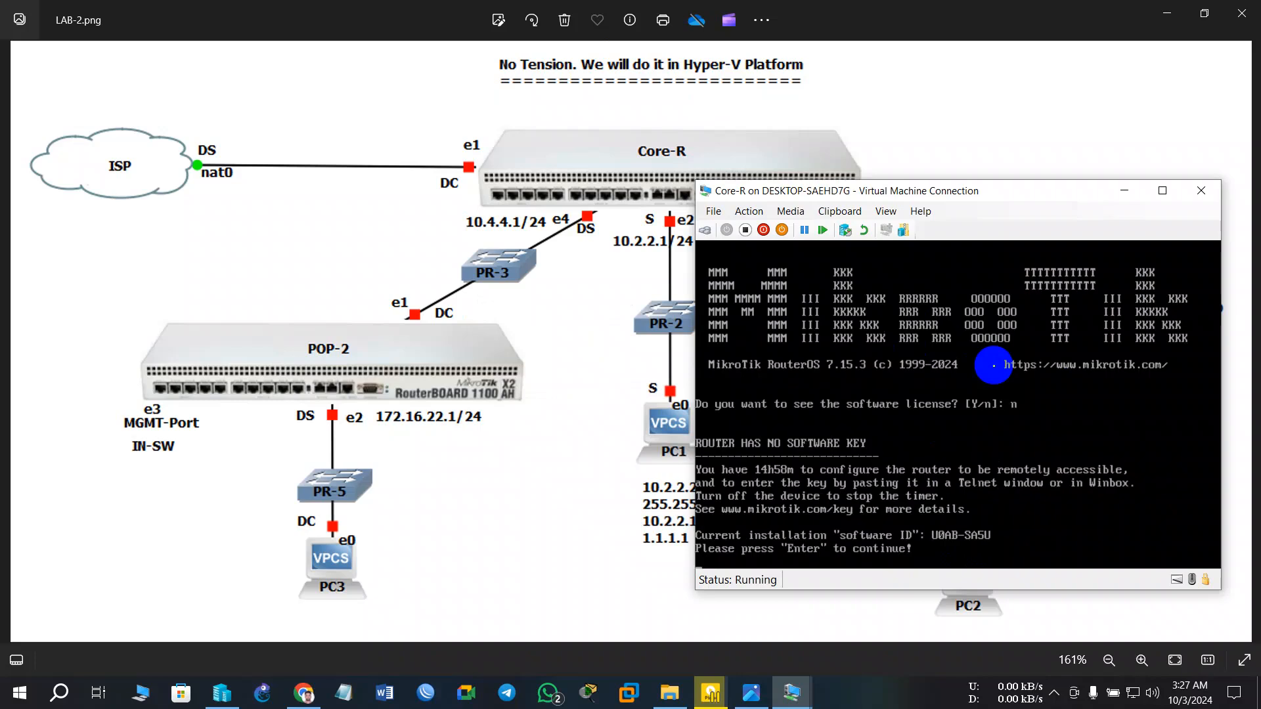
pyautogui.press('Return')
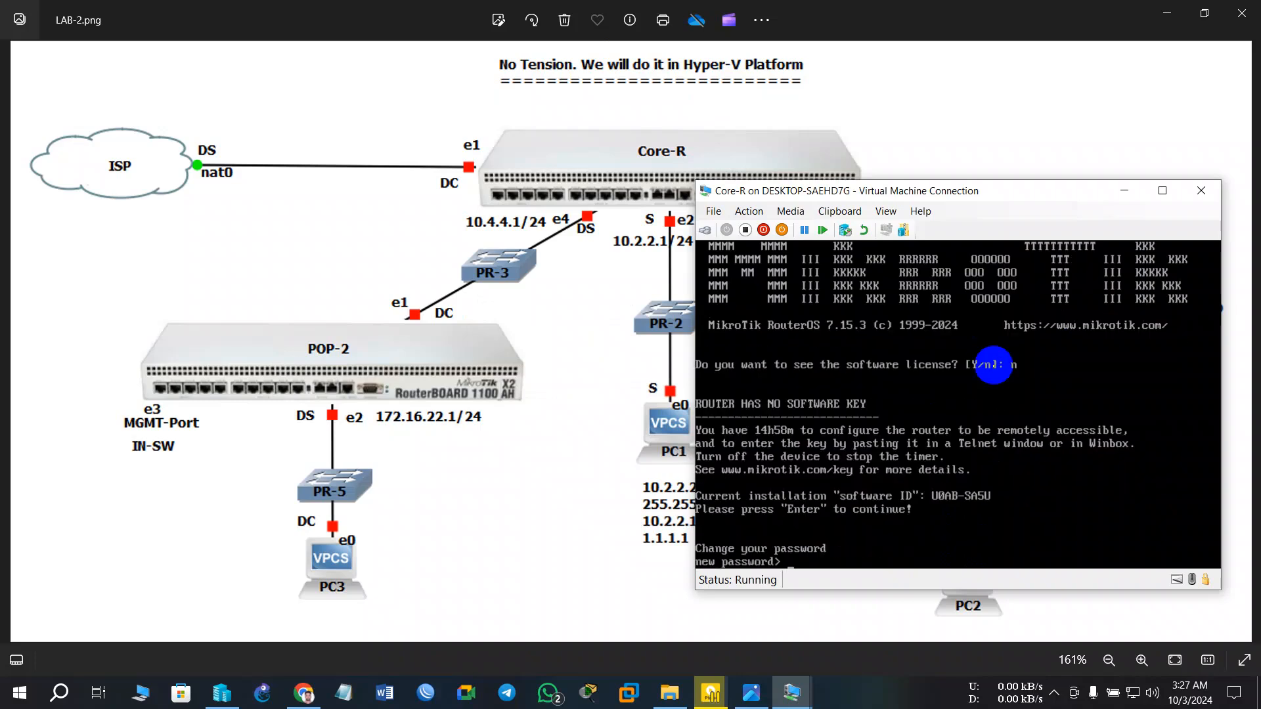
pyautogui.write('**')
pyautogui.press('Return')
pyautogui.write('****')
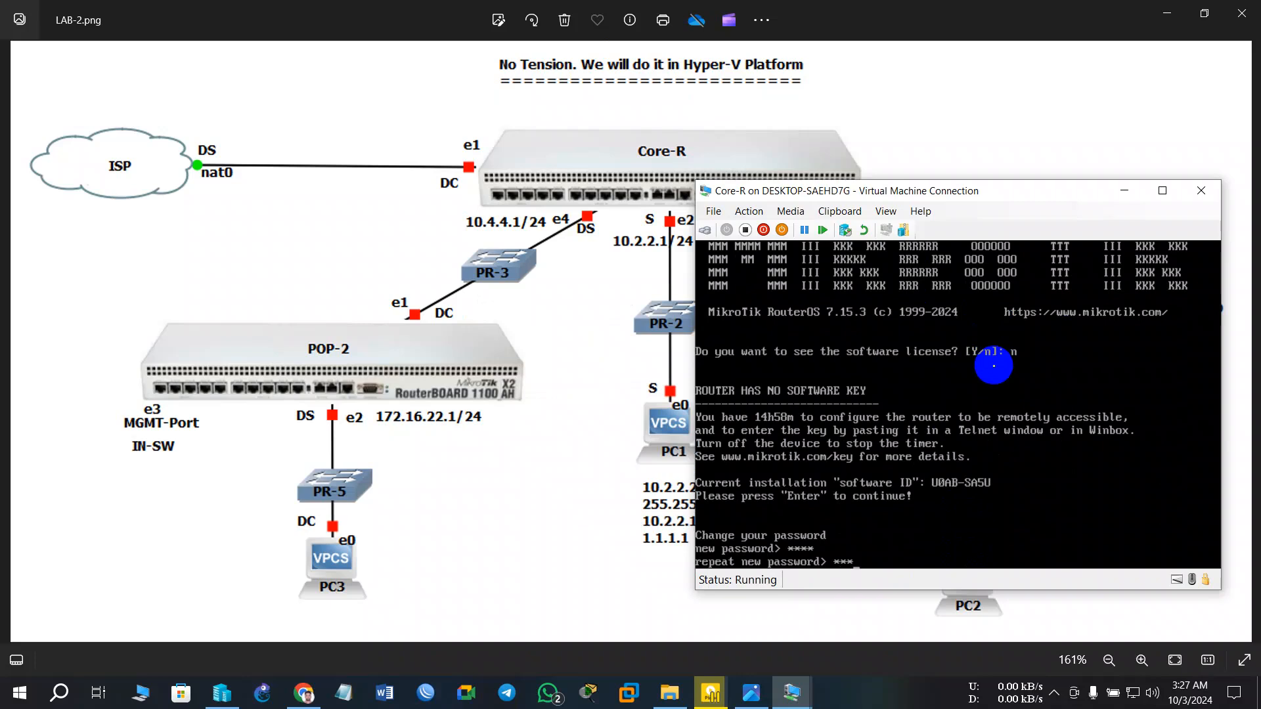
pyautogui.press('Return')
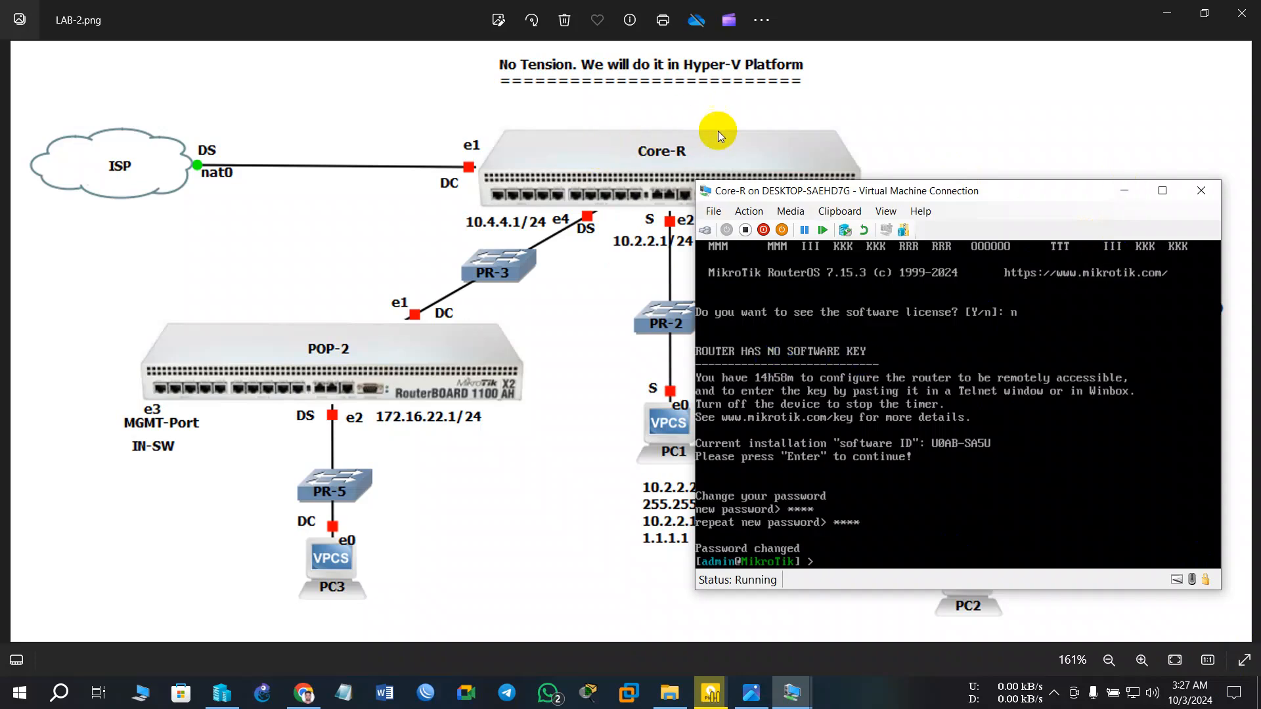
# - Minimize the Core-R console and launch WinBox from the taskbar
pyautogui.click(1097, 429)
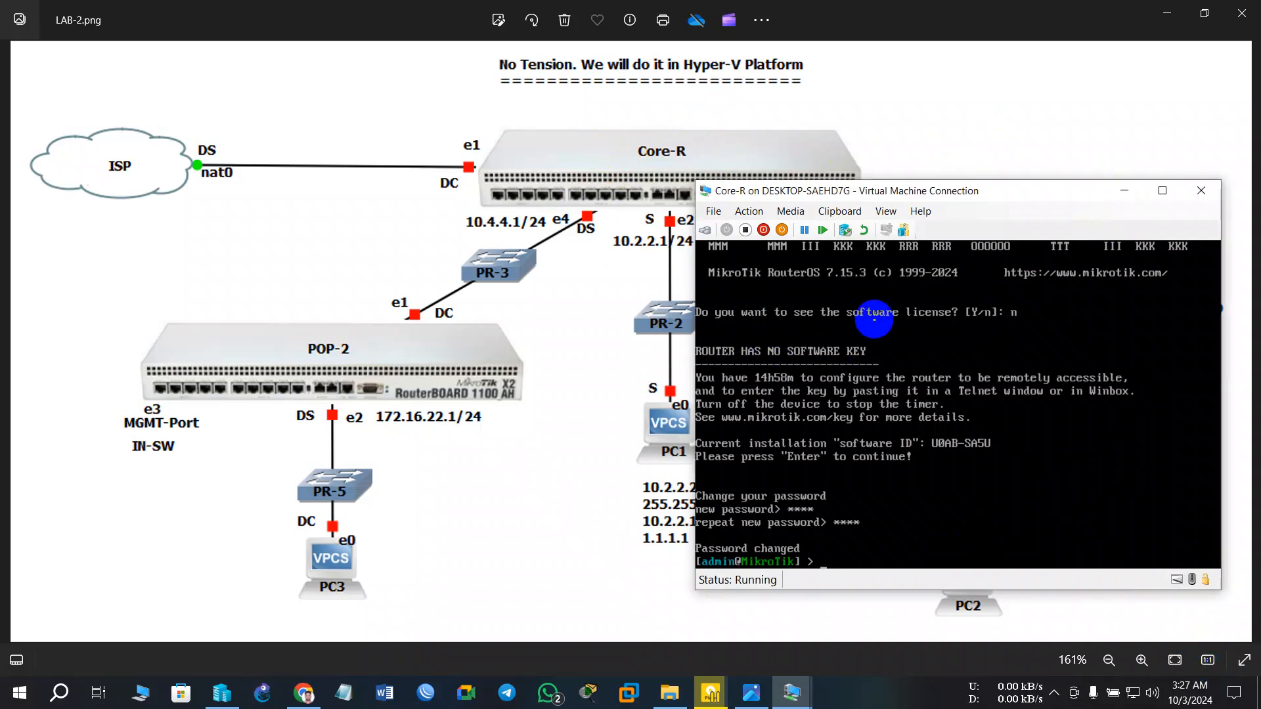
pyautogui.click(1125, 189)
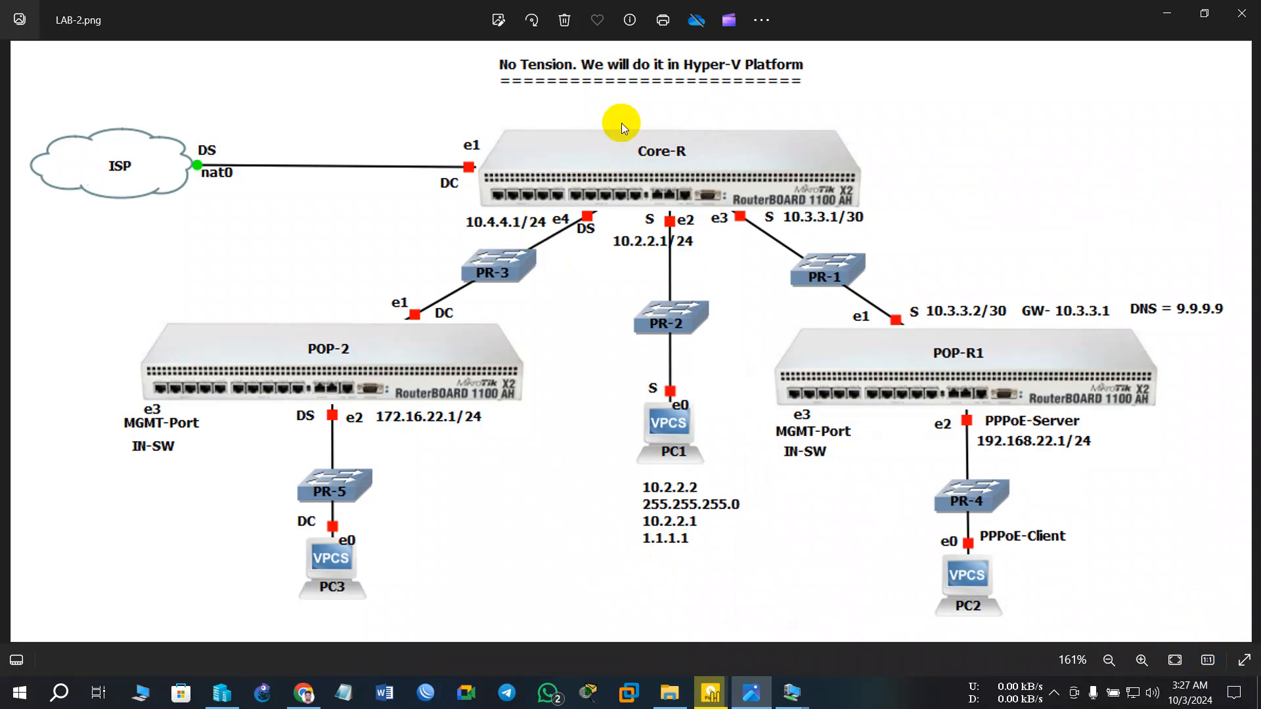
pyautogui.click(429, 688)
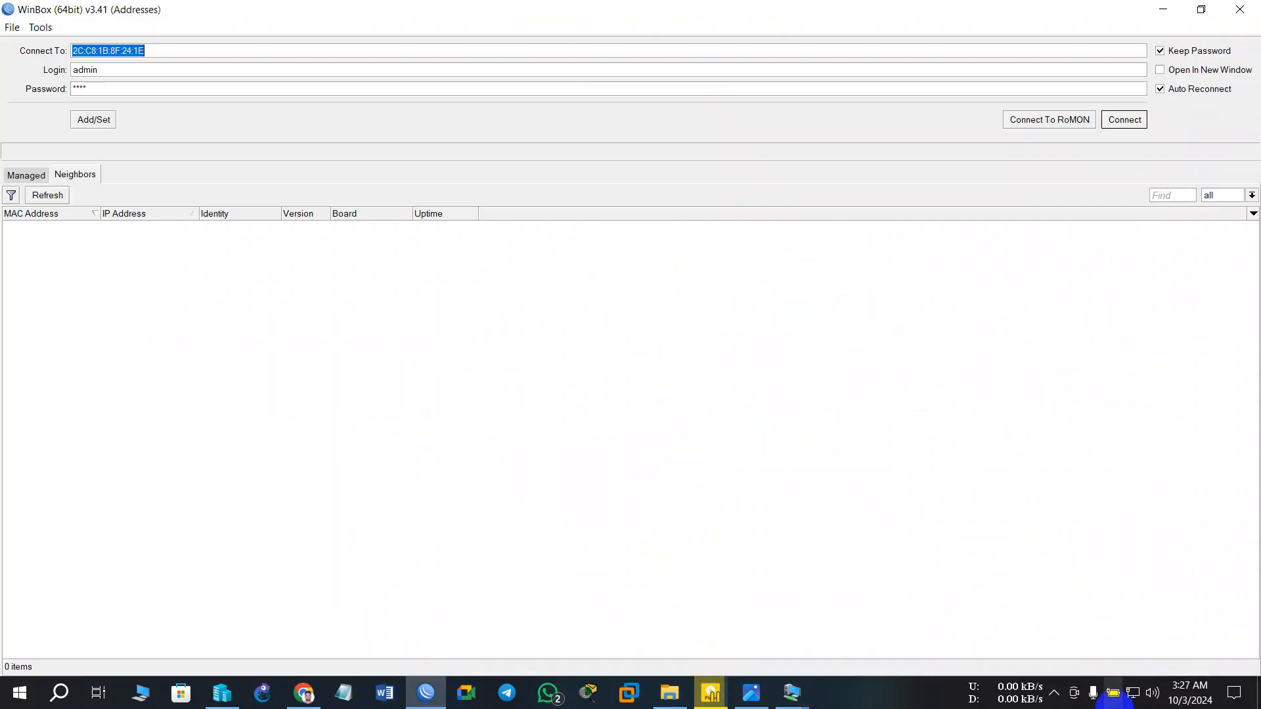
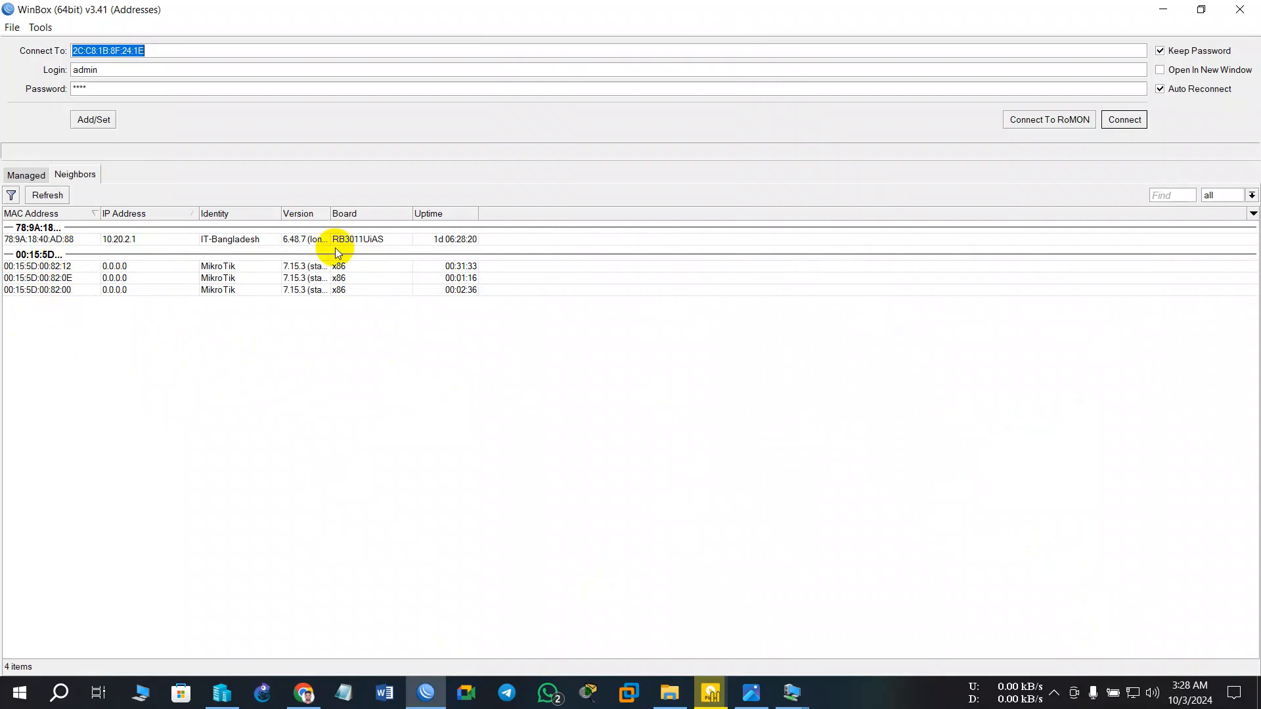
# - Hide the neighbour list and bring up the Core-R router console from the taskbar previews
pyautogui.click(1162, 10)
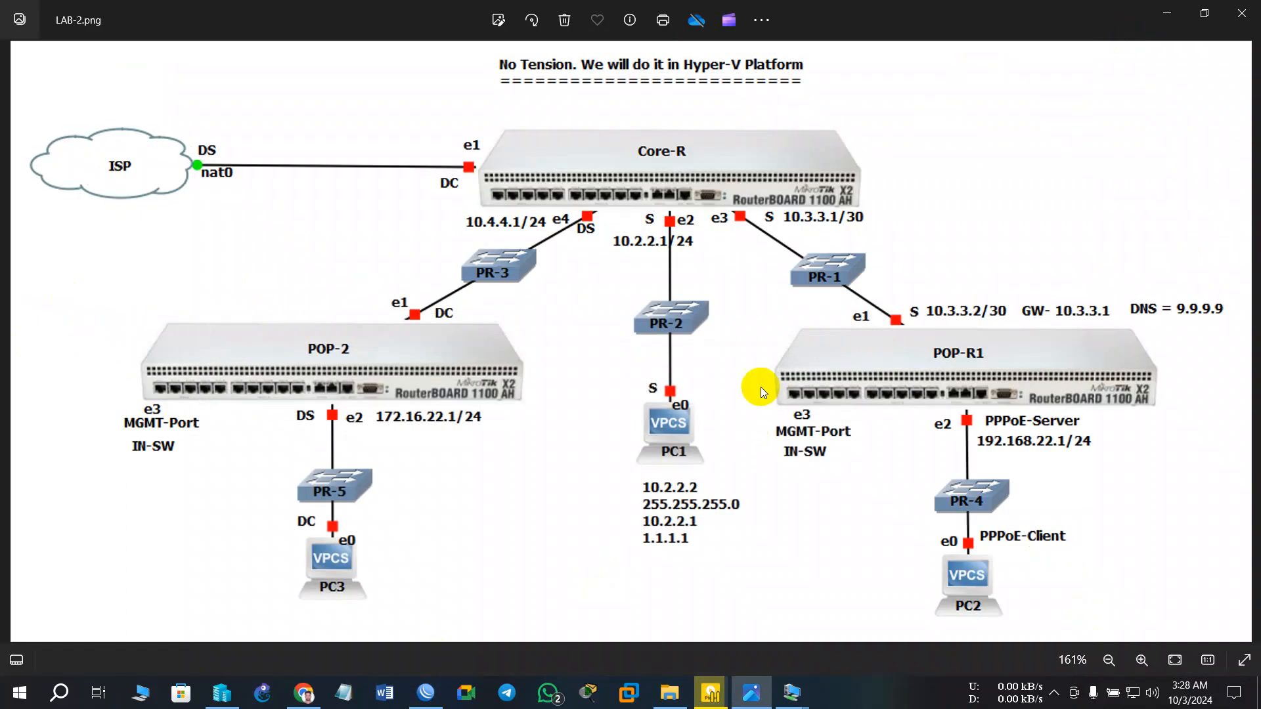
pyautogui.moveTo(792, 693)
pyautogui.click(884, 619)
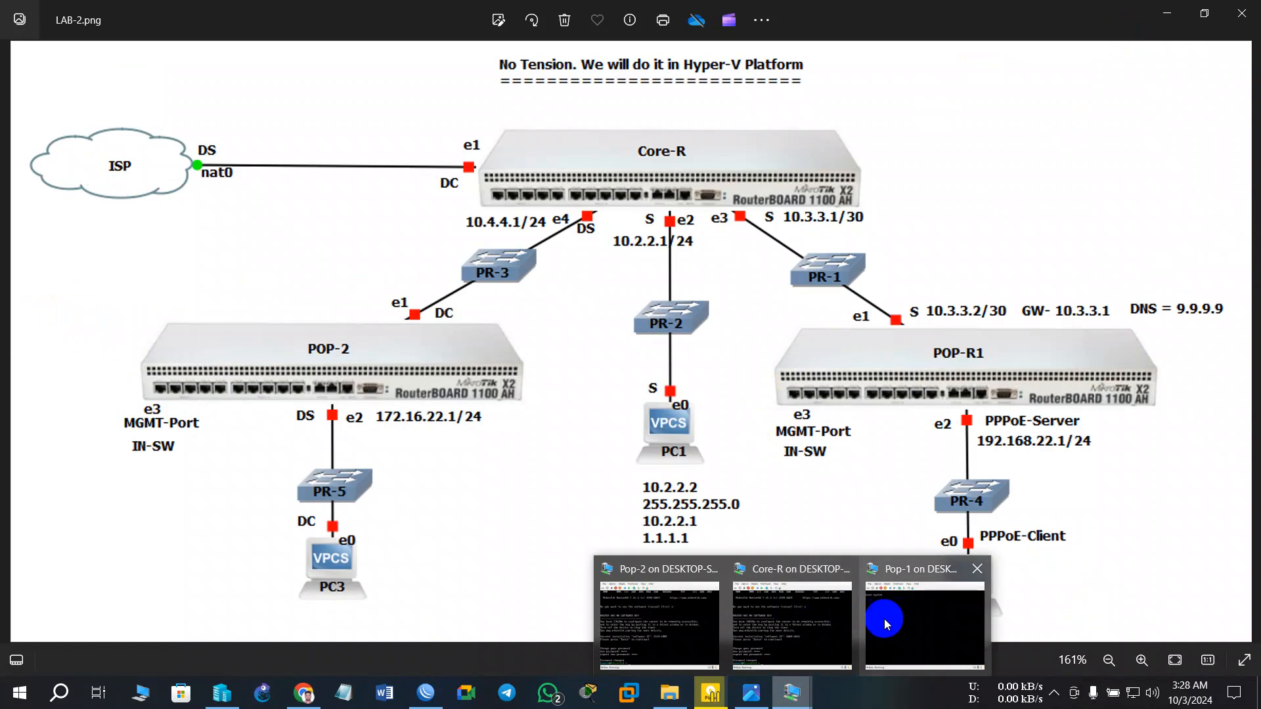
pyautogui.click(814, 626)
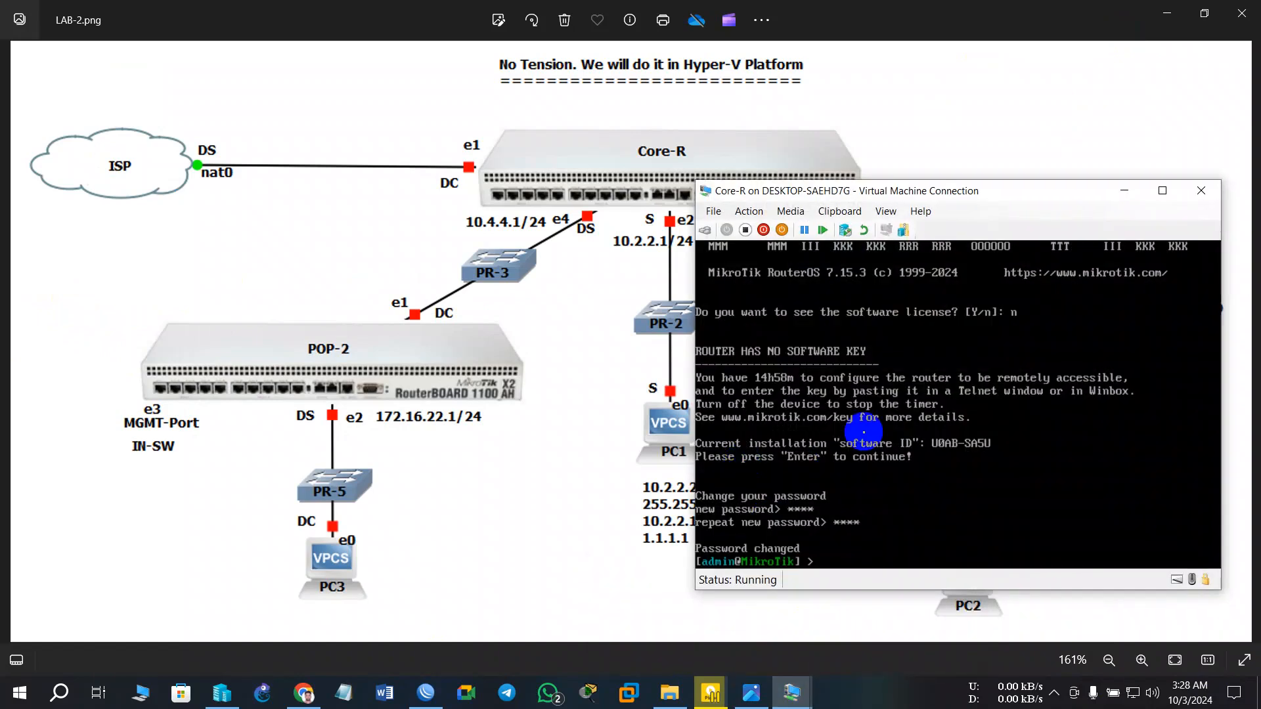
# - Set Core-R's identity with 'system/identity/set name=Core-R', then minimize its console
pyautogui.write('sys')
pyautogui.press('Tab')
pyautogui.write('id')
pyautogui.press('Tab')
pyautogui.write('set name=')
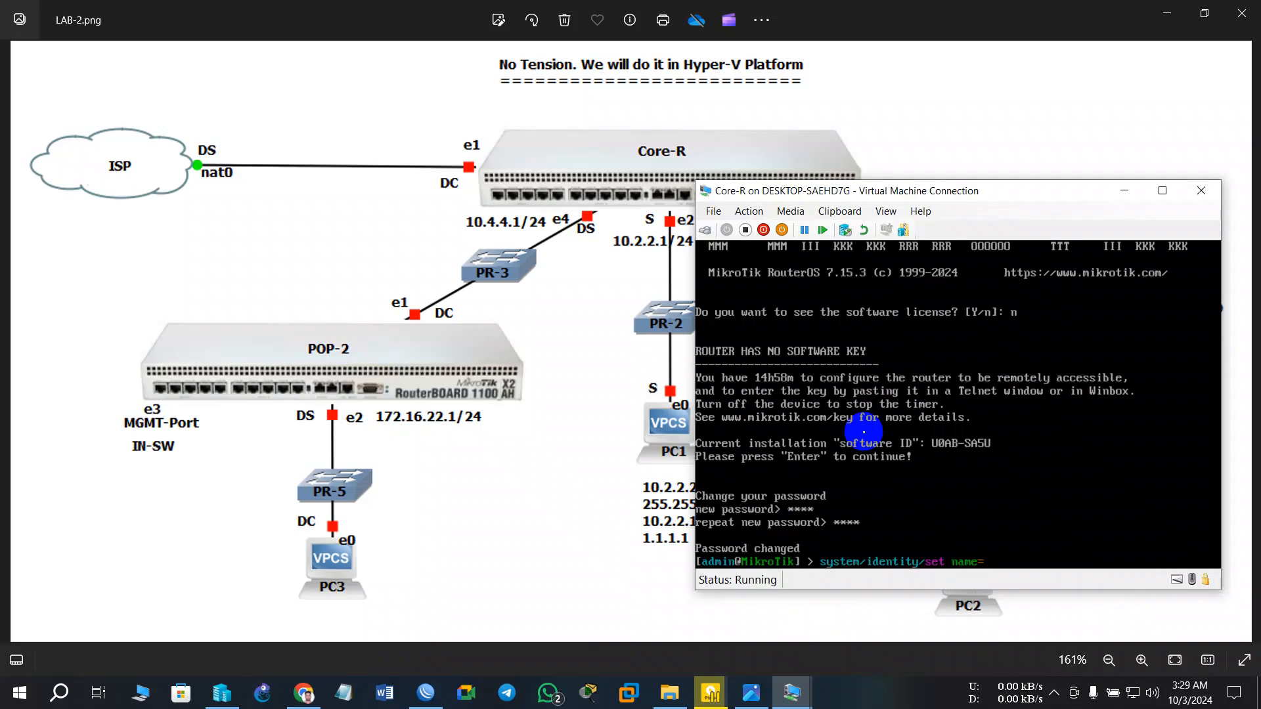
pyautogui.write('core-R')
pyautogui.press('BackSpace')
pyautogui.write('C')
pyautogui.press('Return')
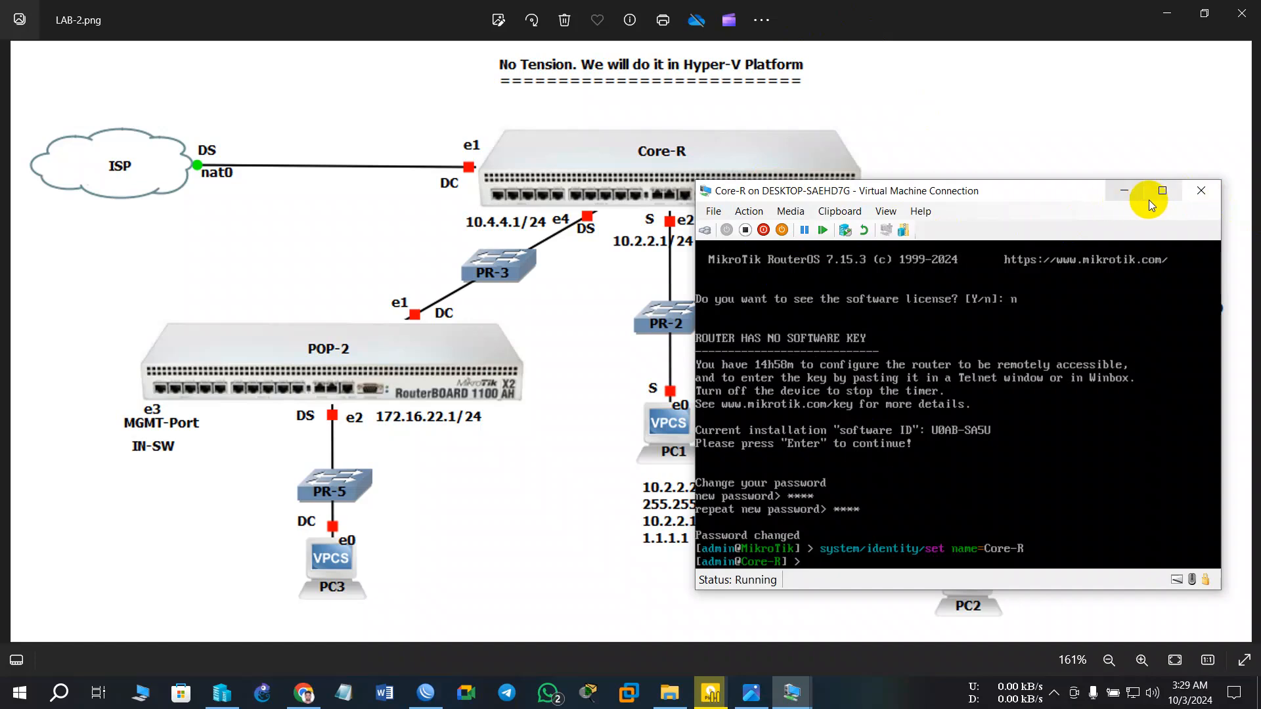
pyautogui.click(1124, 191)
pyautogui.moveTo(791, 693)
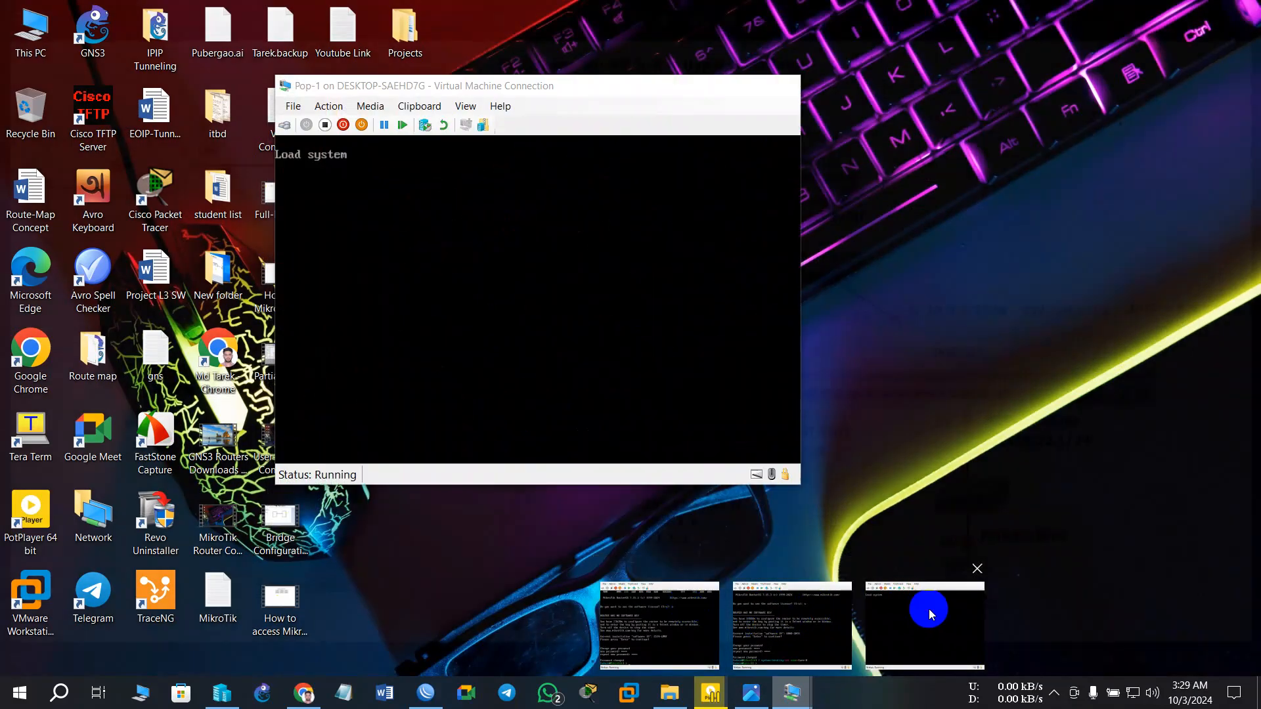
# - Log in to Pop-1 as admin, decline the license, and set a new admin password
pyautogui.click(928, 609)
pyautogui.write('ad')
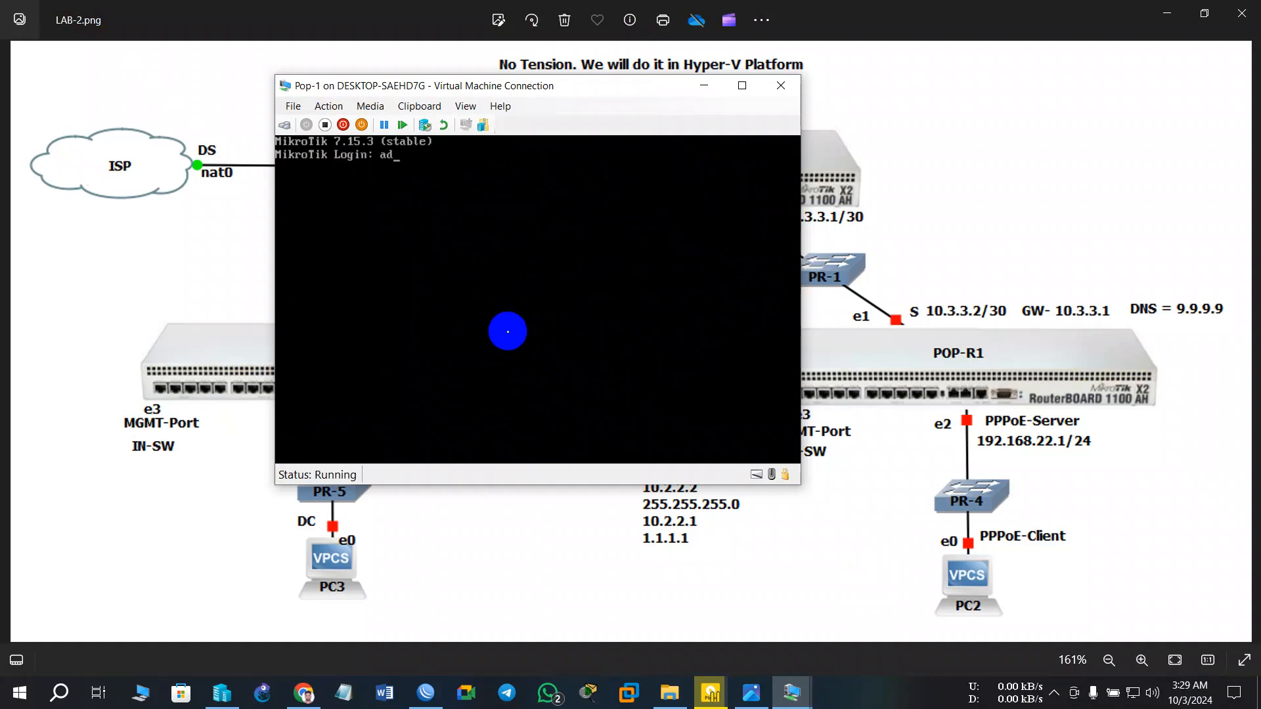
pyautogui.write('min')
pyautogui.press('Return')
pyautogui.press('Return')
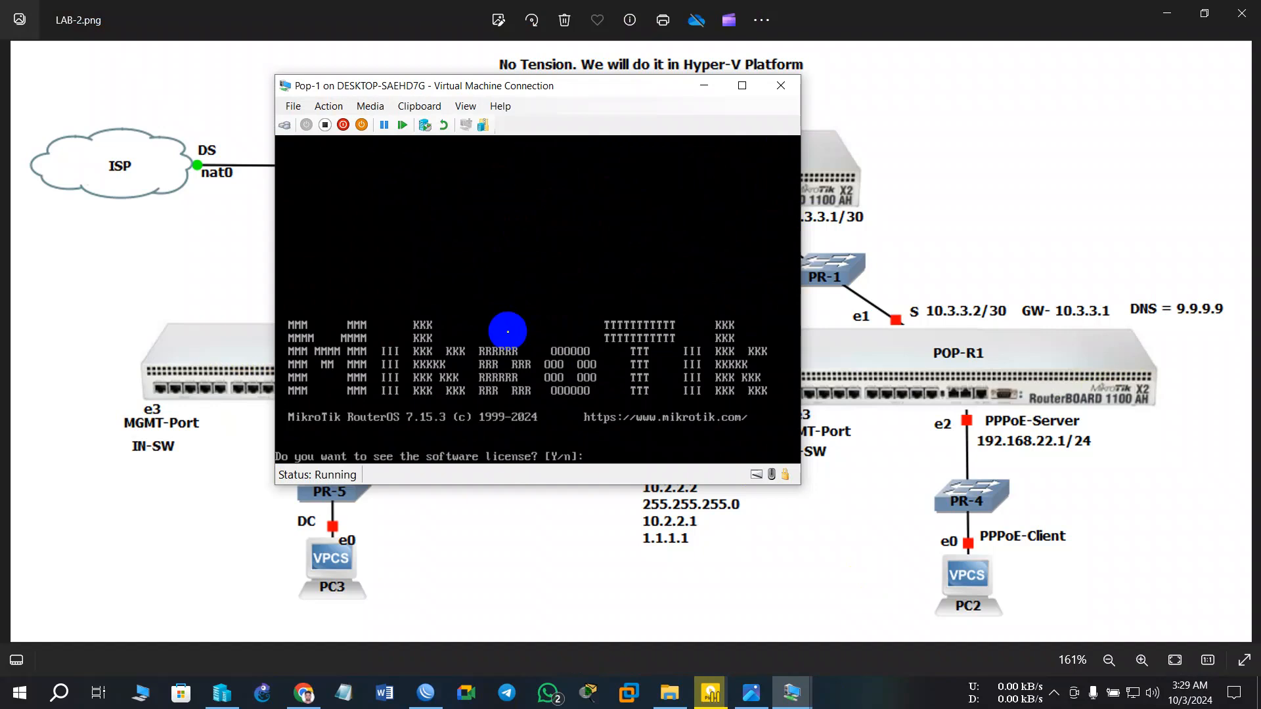
pyautogui.write('n')
pyautogui.press('Return')
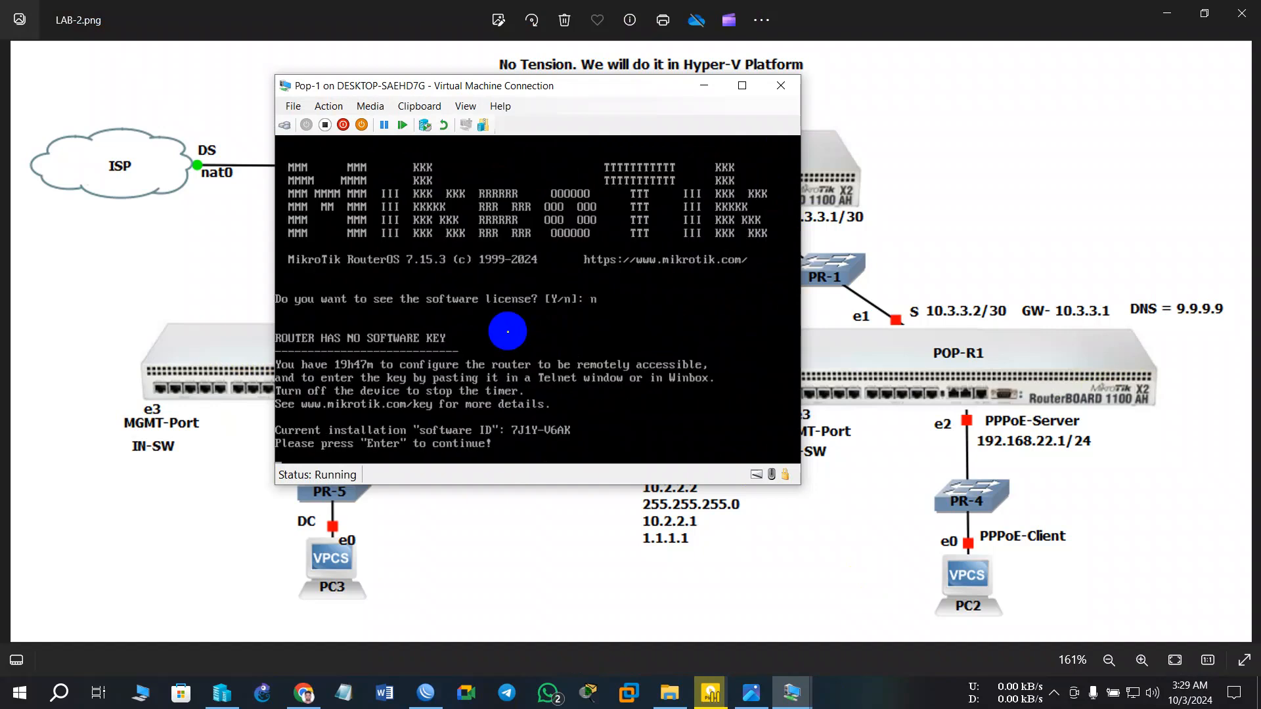
pyautogui.press('Return')
pyautogui.write('ad')
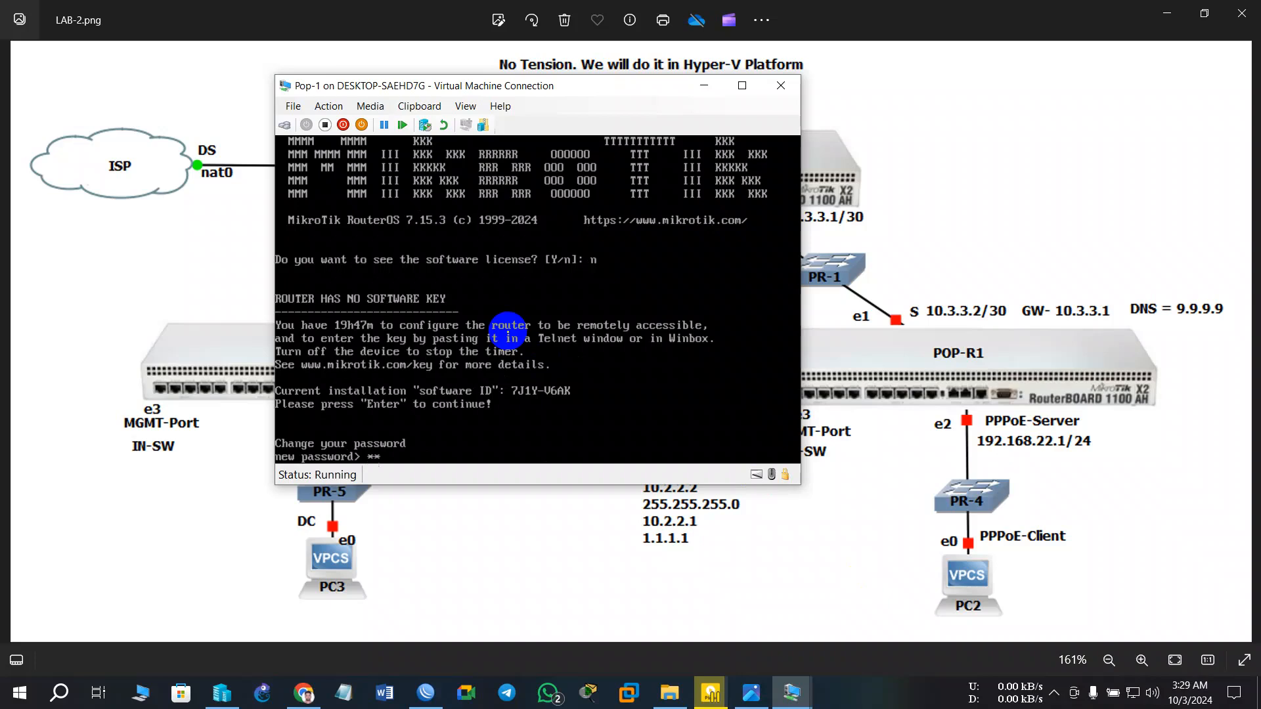
pyautogui.press('Return')
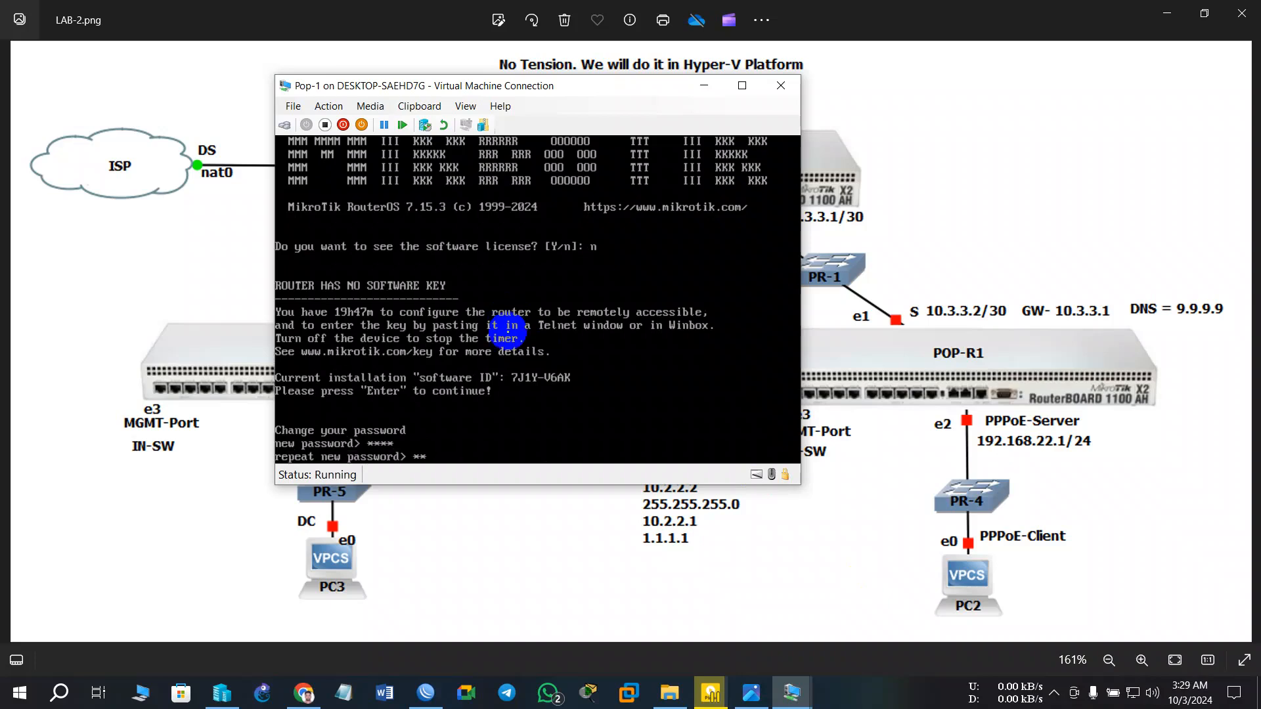
pyautogui.press('Return')
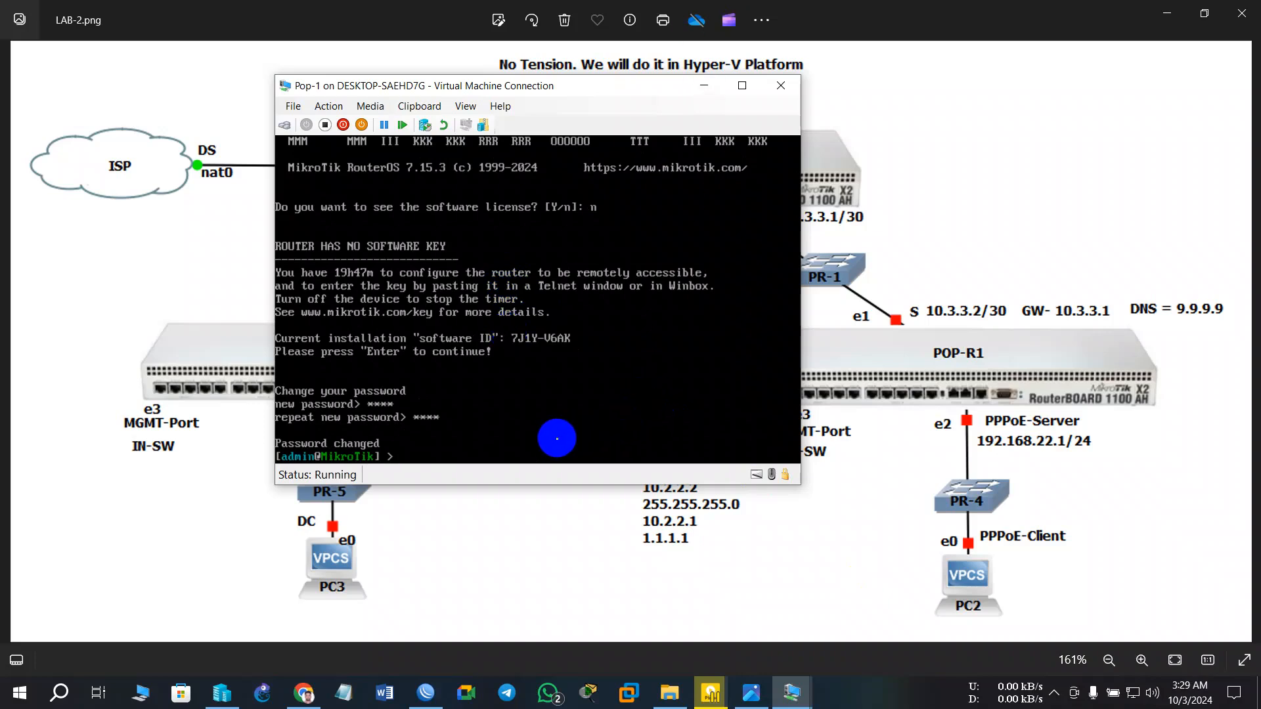
# - Run 'system/identity/set name=Pop-1' and minimize the Pop-1 console
pyautogui.write('system/identity/set')
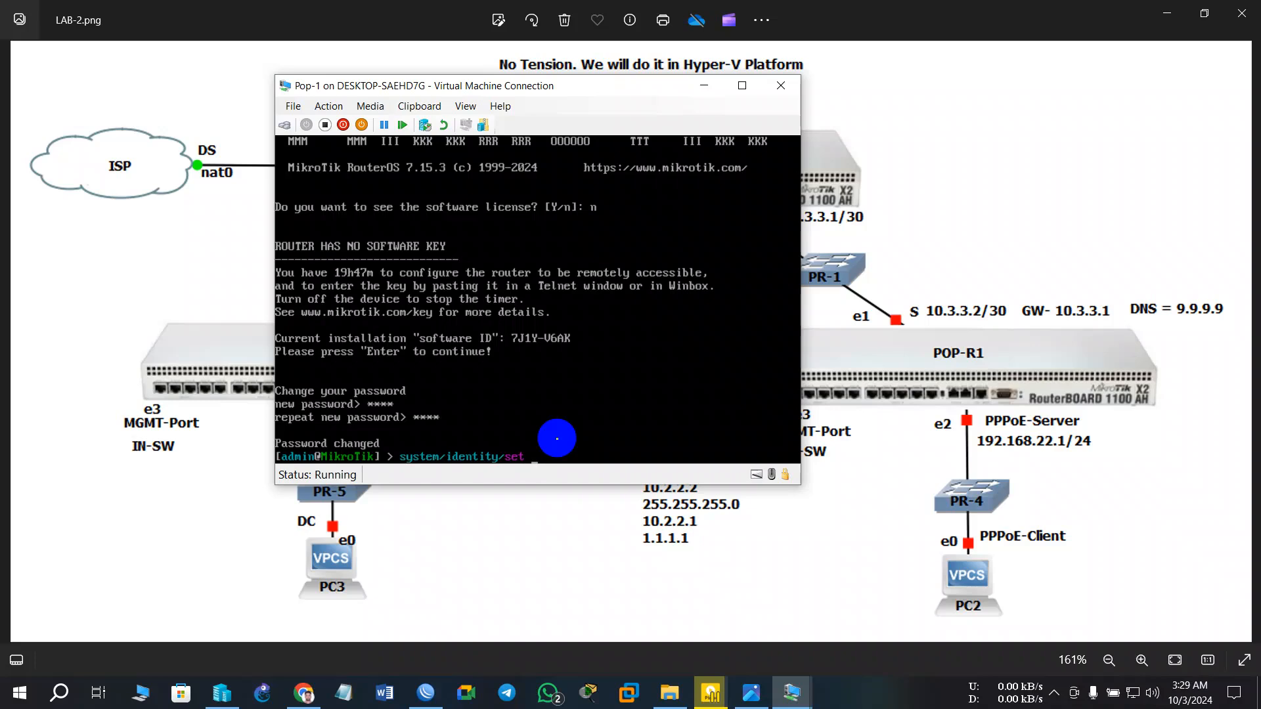
pyautogui.write('name=Pop-1')
pyautogui.press('Return')
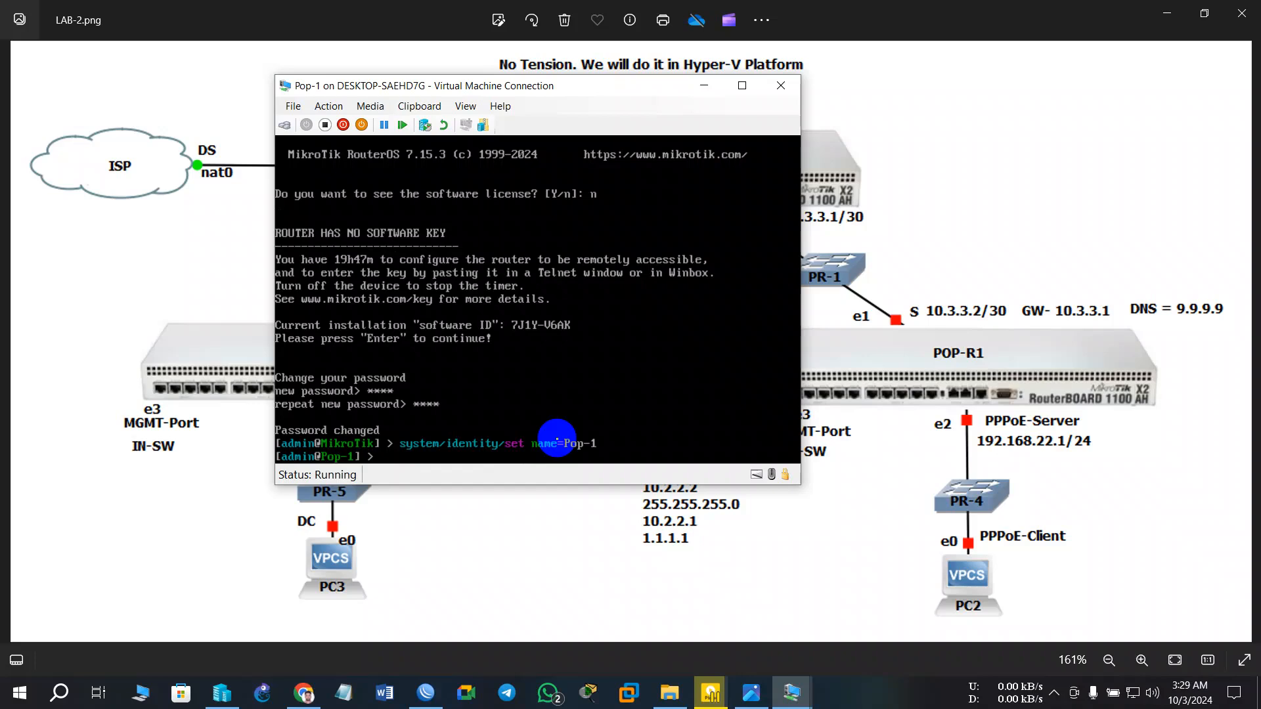
pyautogui.press('Return')
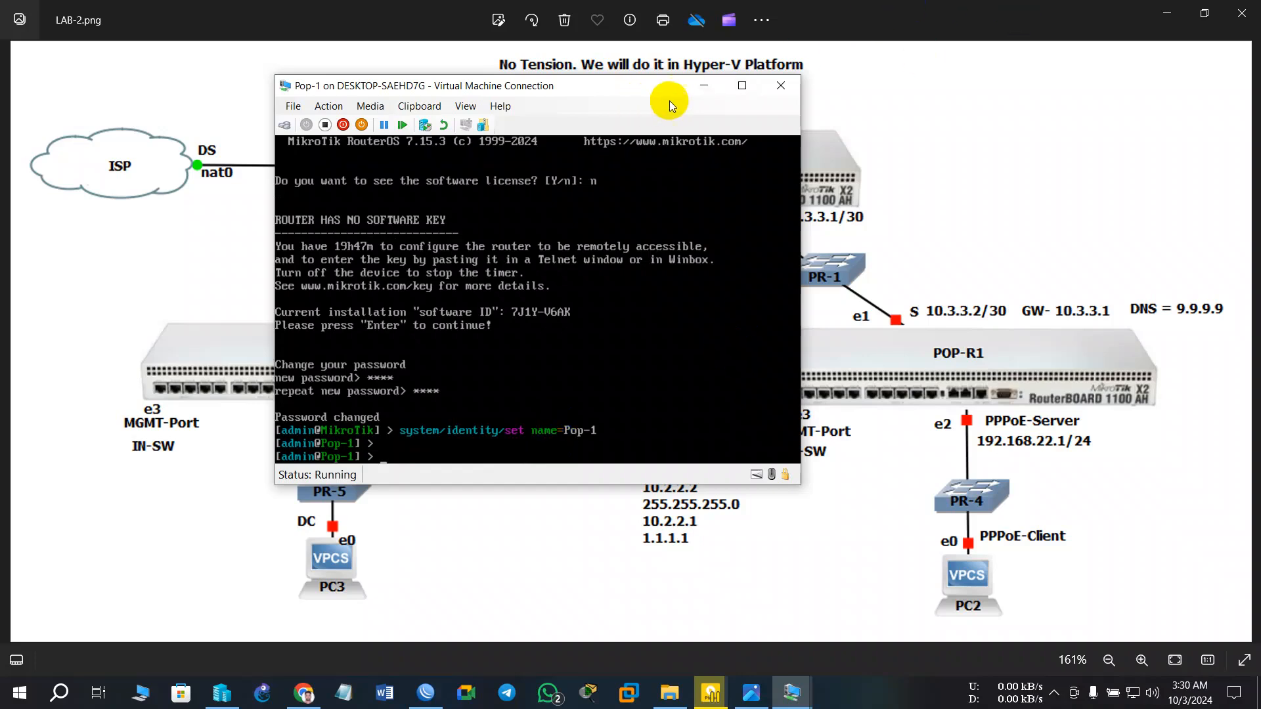
pyautogui.click(703, 94)
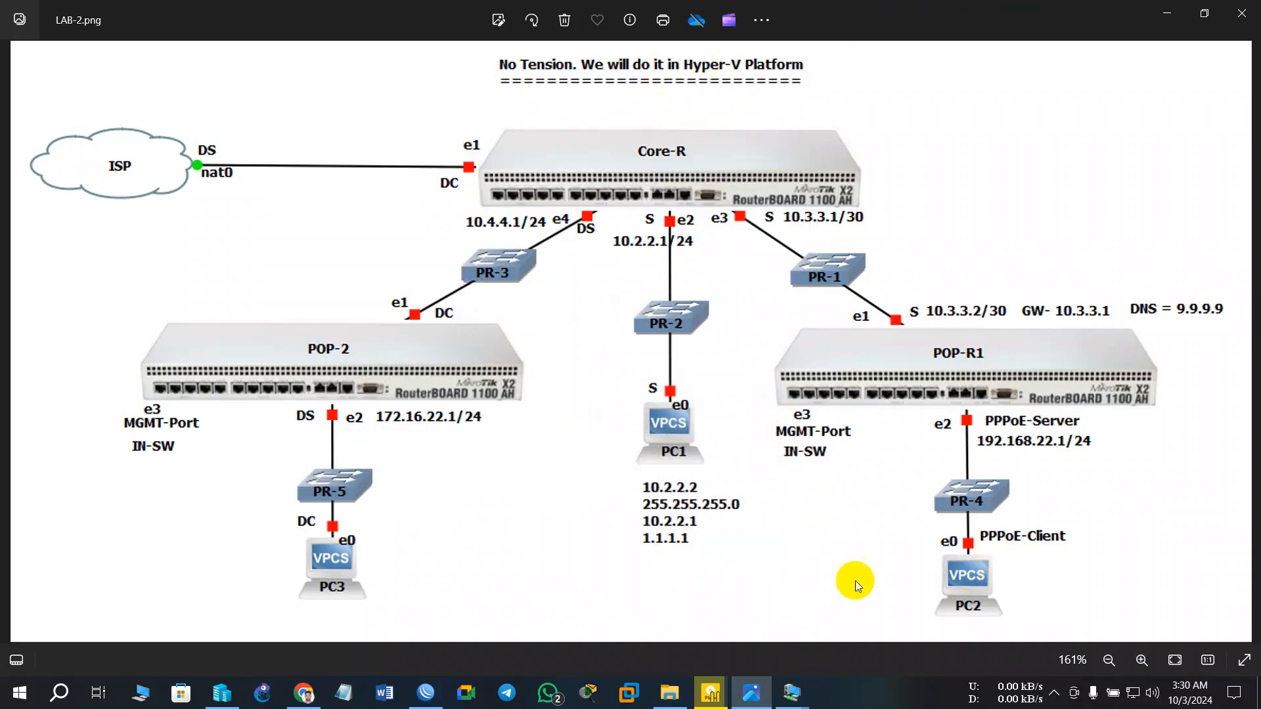
# - On the Pop-2 console run 'system/identity/set name=Pop-2', then minimize the window
pyautogui.moveTo(792, 695)
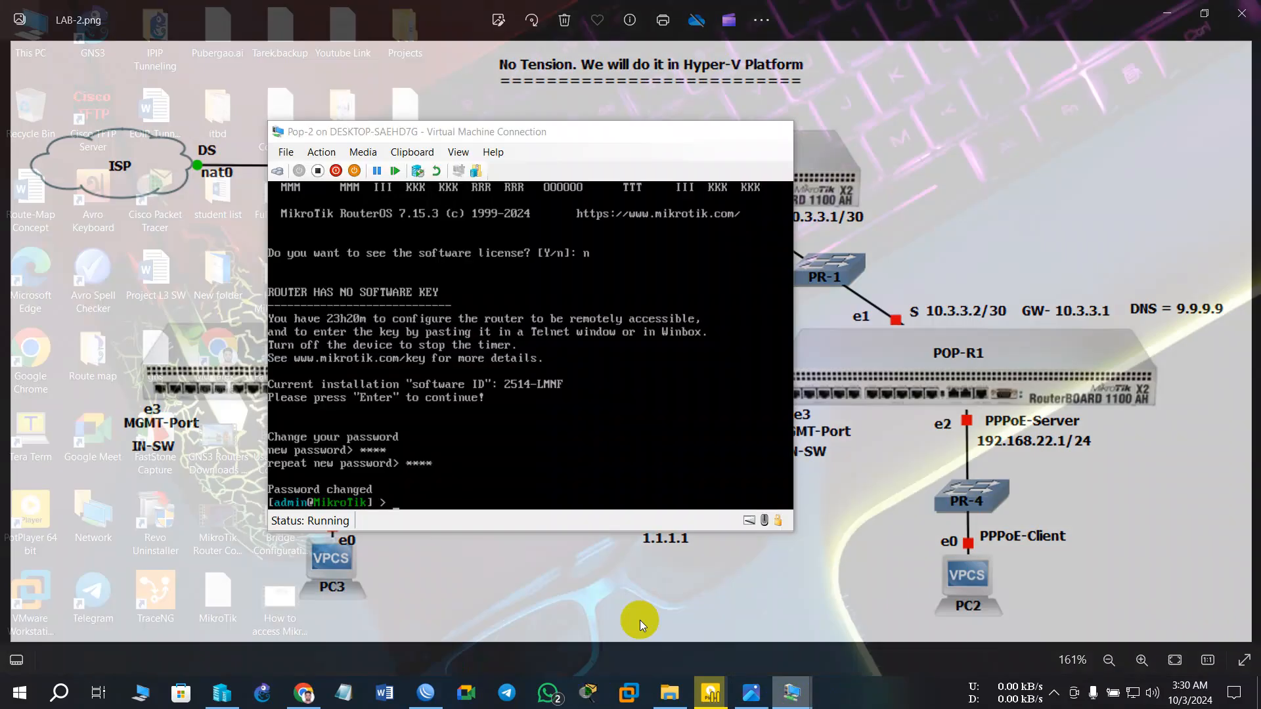
pyautogui.click(642, 624)
pyautogui.click(532, 484)
pyautogui.write('s')
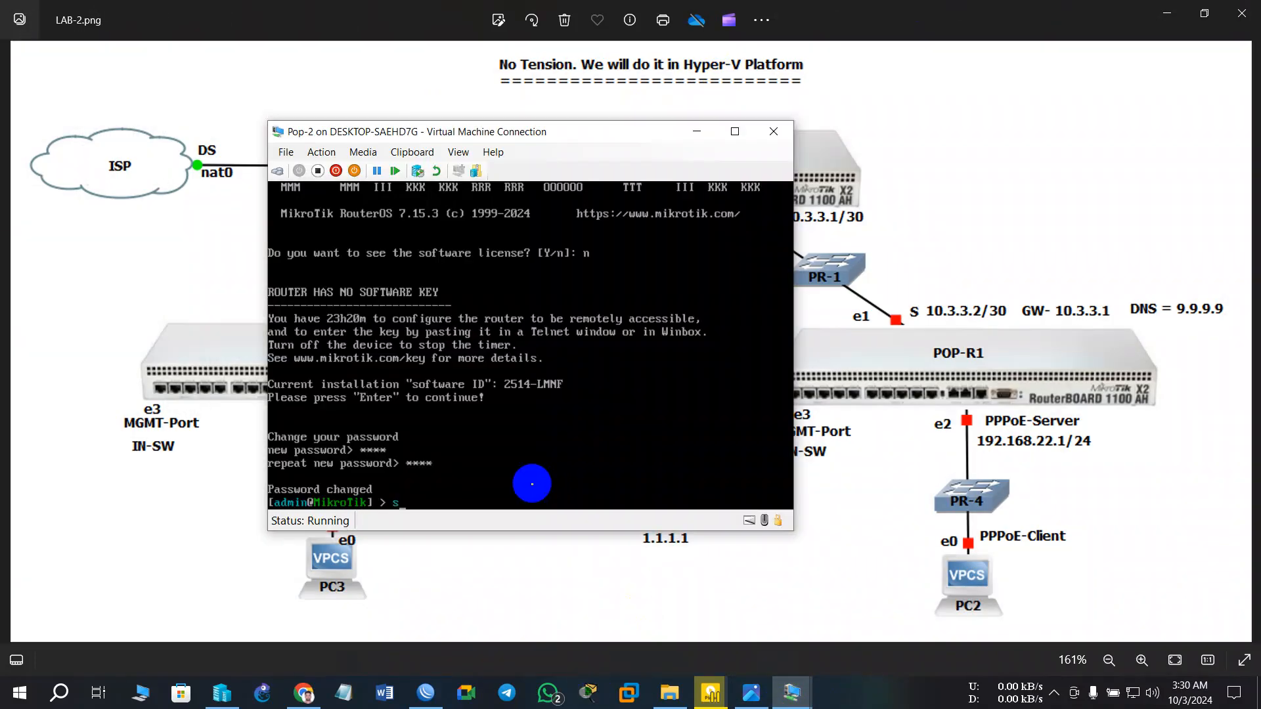
pyautogui.write('ystem/')
pyautogui.press('Tab')
pyautogui.write('is')
pyautogui.press('BackSpace')
pyautogui.write('de')
pyautogui.press('Tab')
pyautogui.write('set name=')
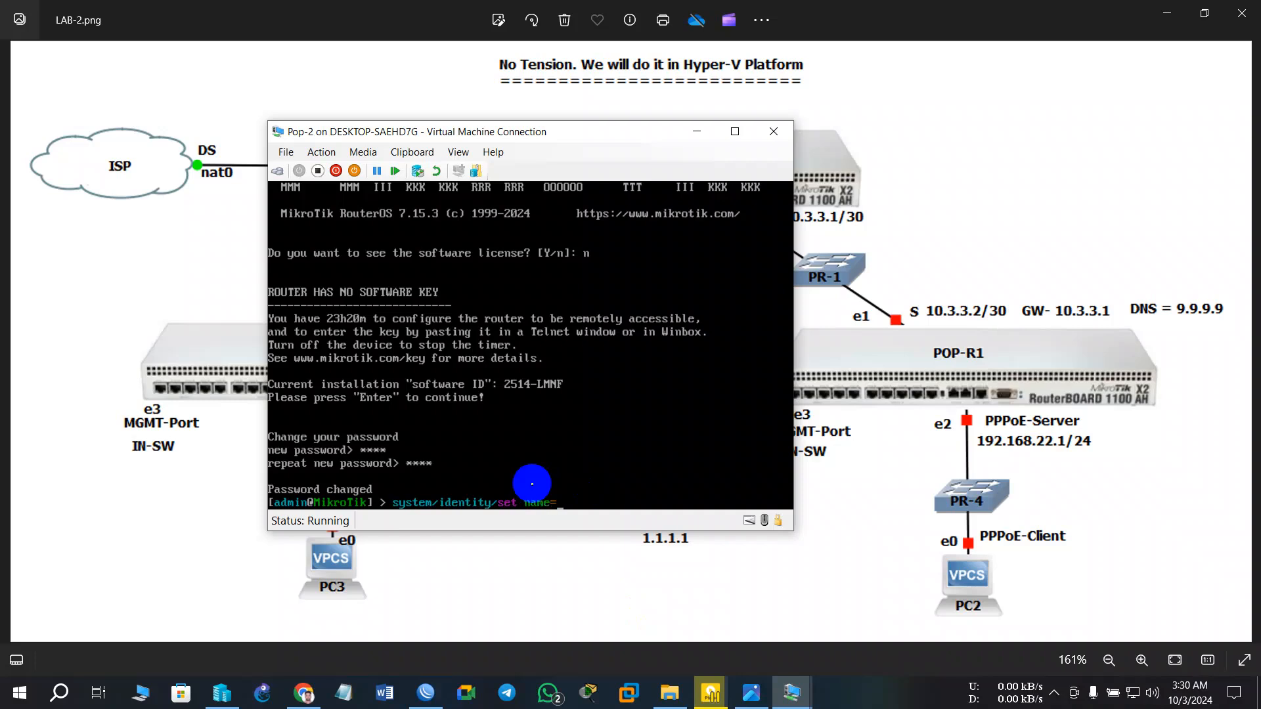
pyautogui.write('Pop-2')
pyautogui.press('Return')
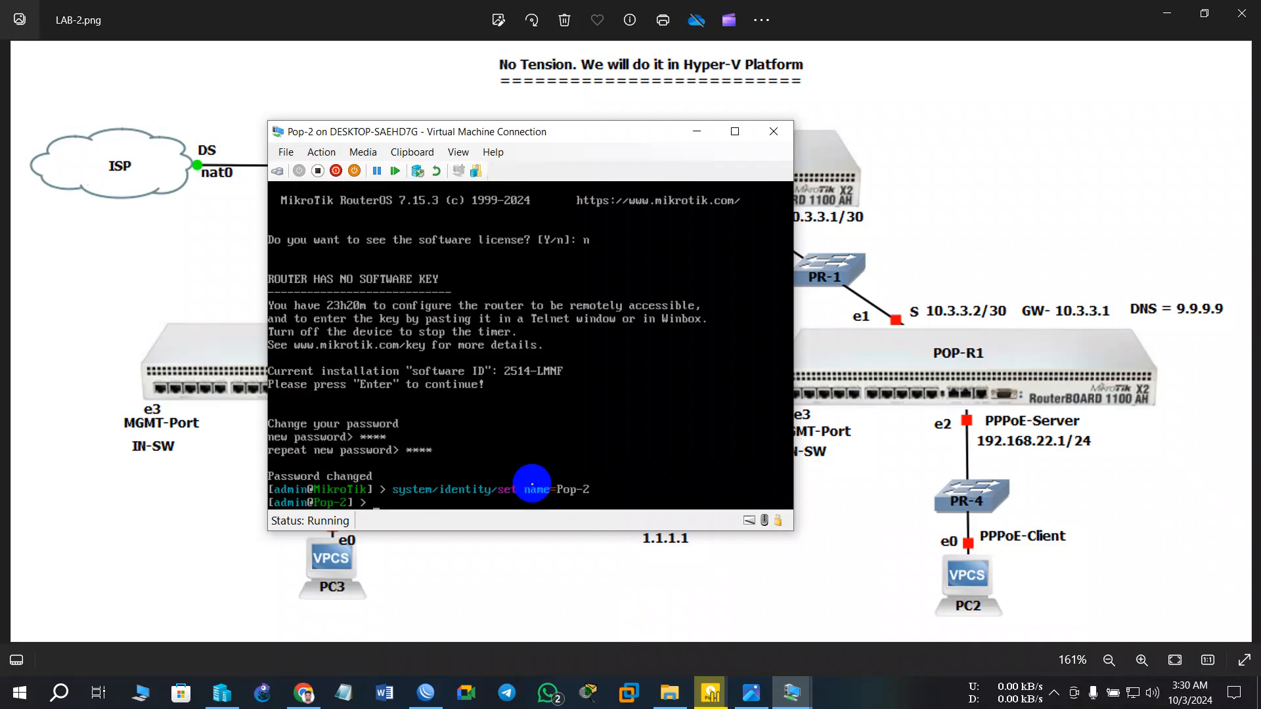
pyautogui.click(696, 132)
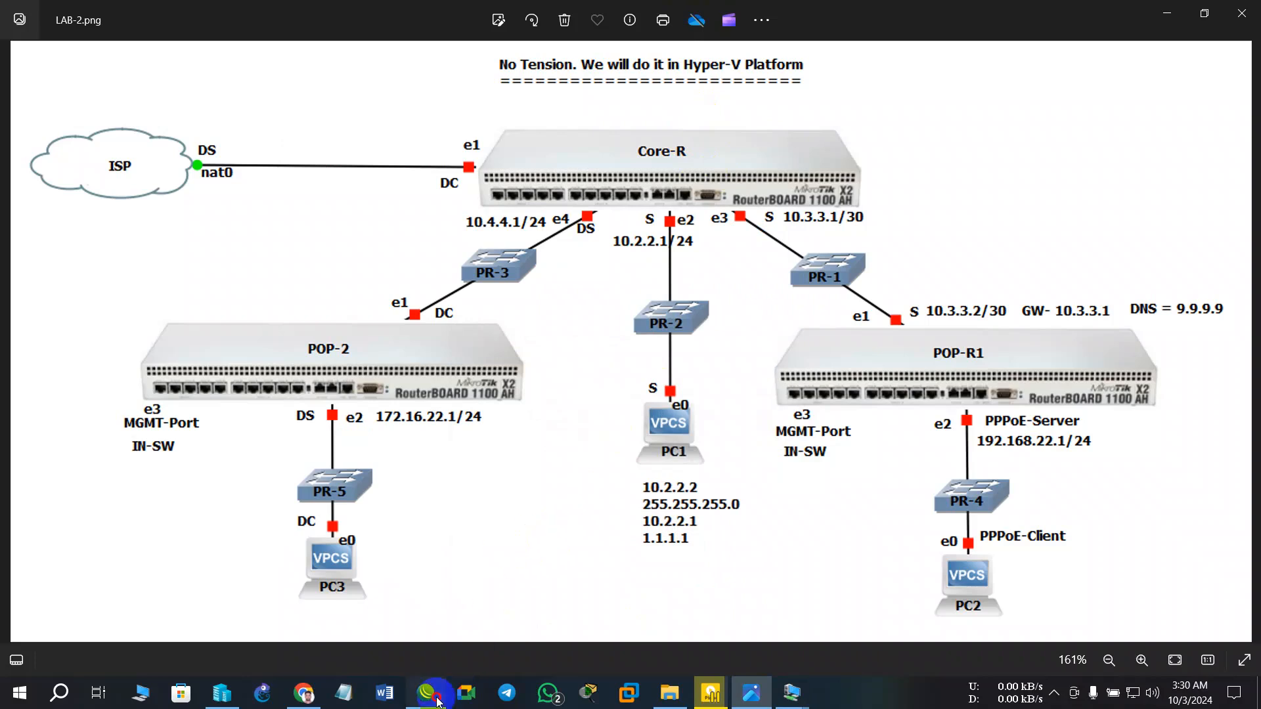
# - Connect WinBox to Core-R from the refreshed neighbour list, retrying after a login error
pyautogui.click(425, 693)
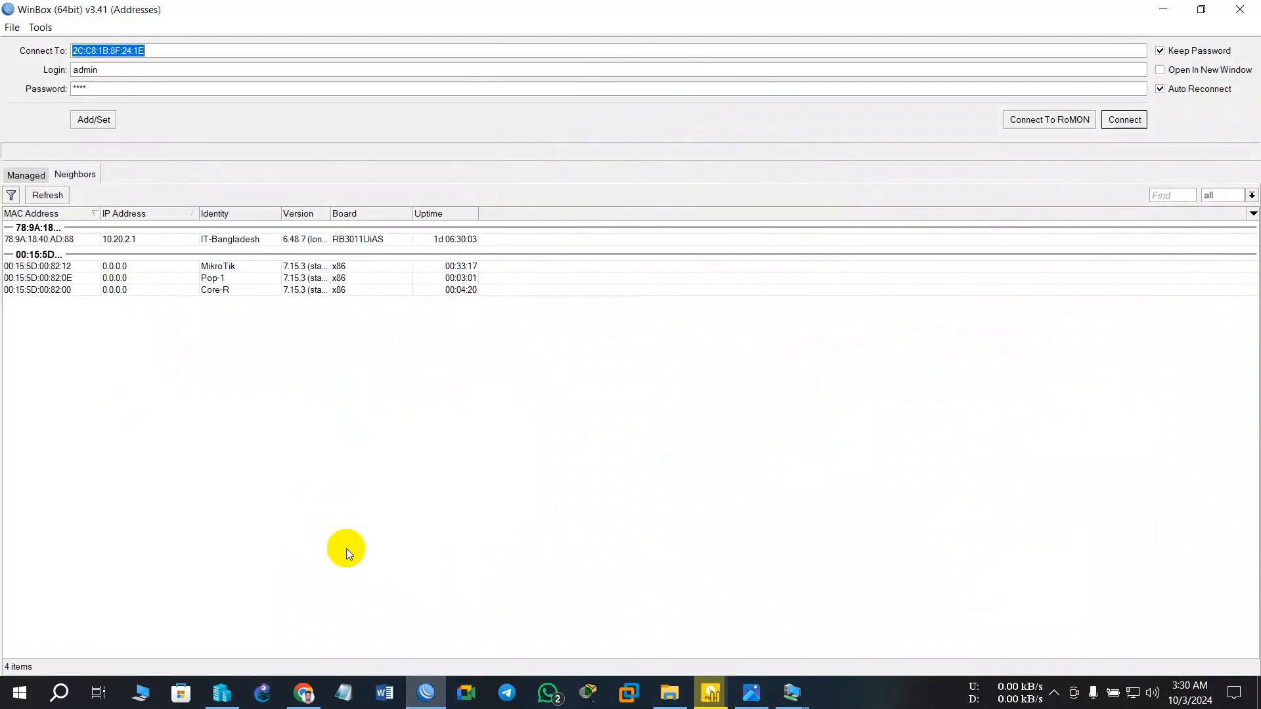
pyautogui.click(36, 194)
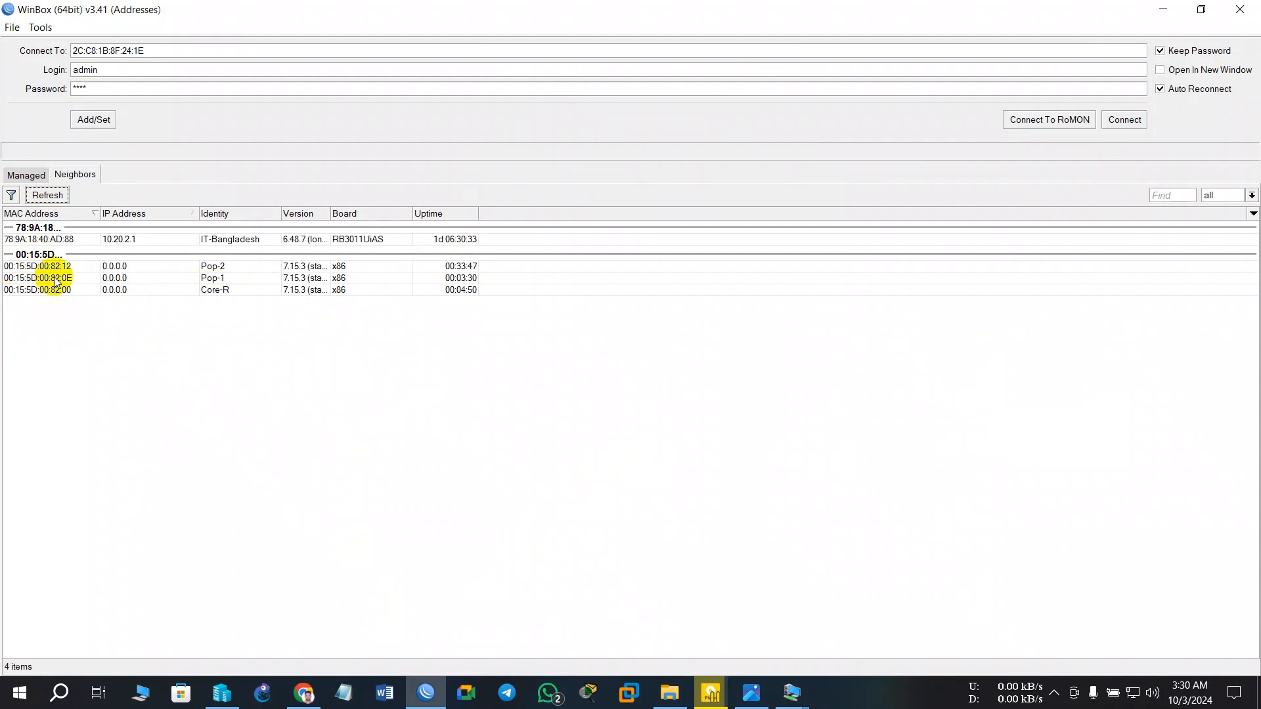
pyautogui.click(42, 293)
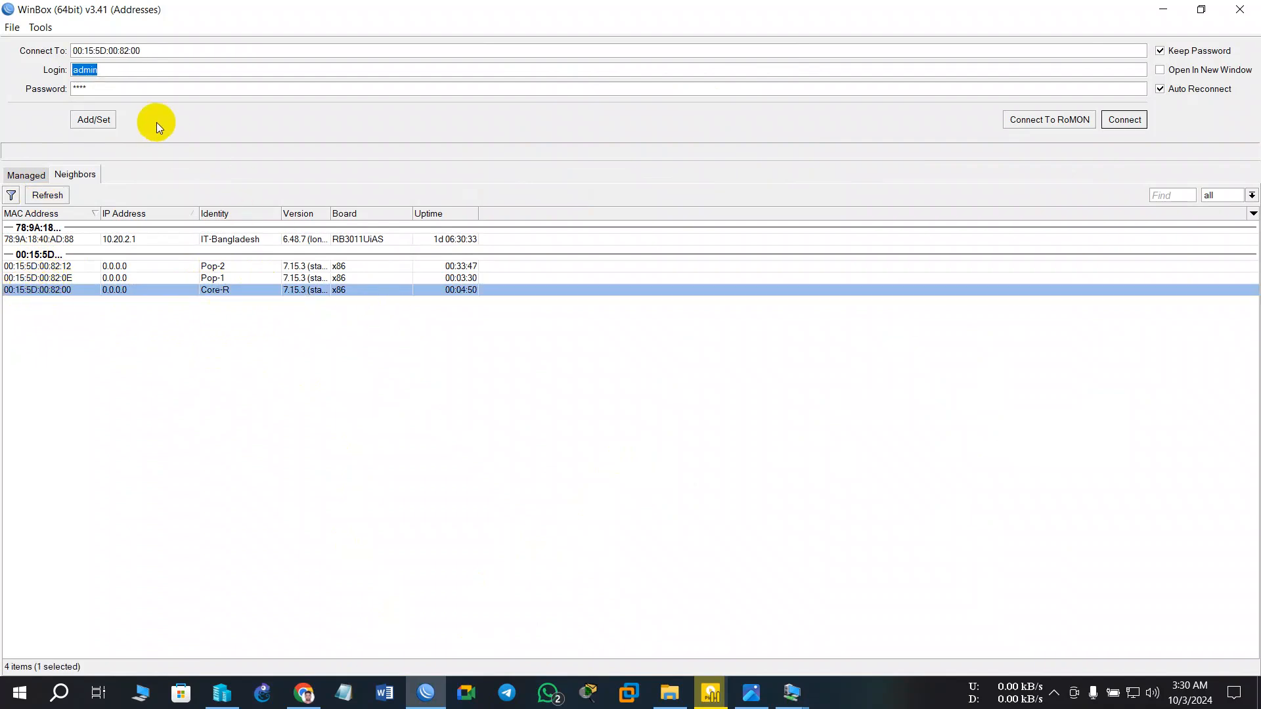
pyautogui.click(107, 88)
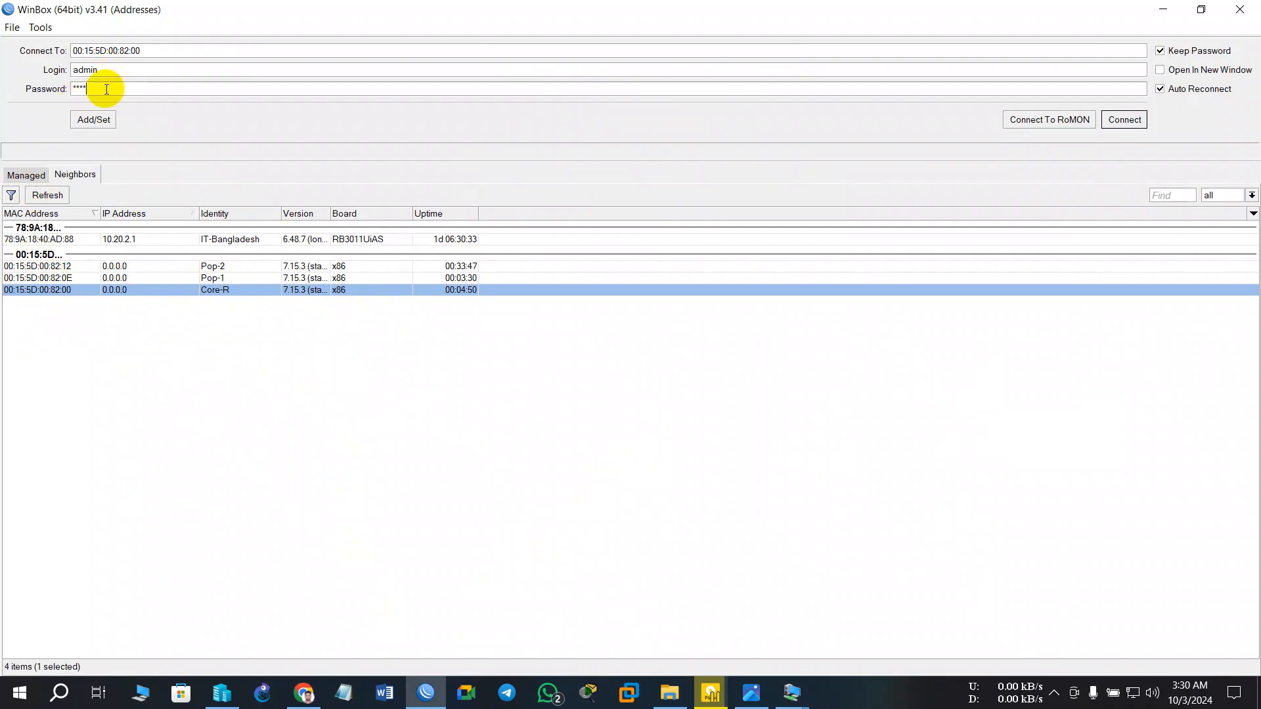
pyautogui.click(1124, 120)
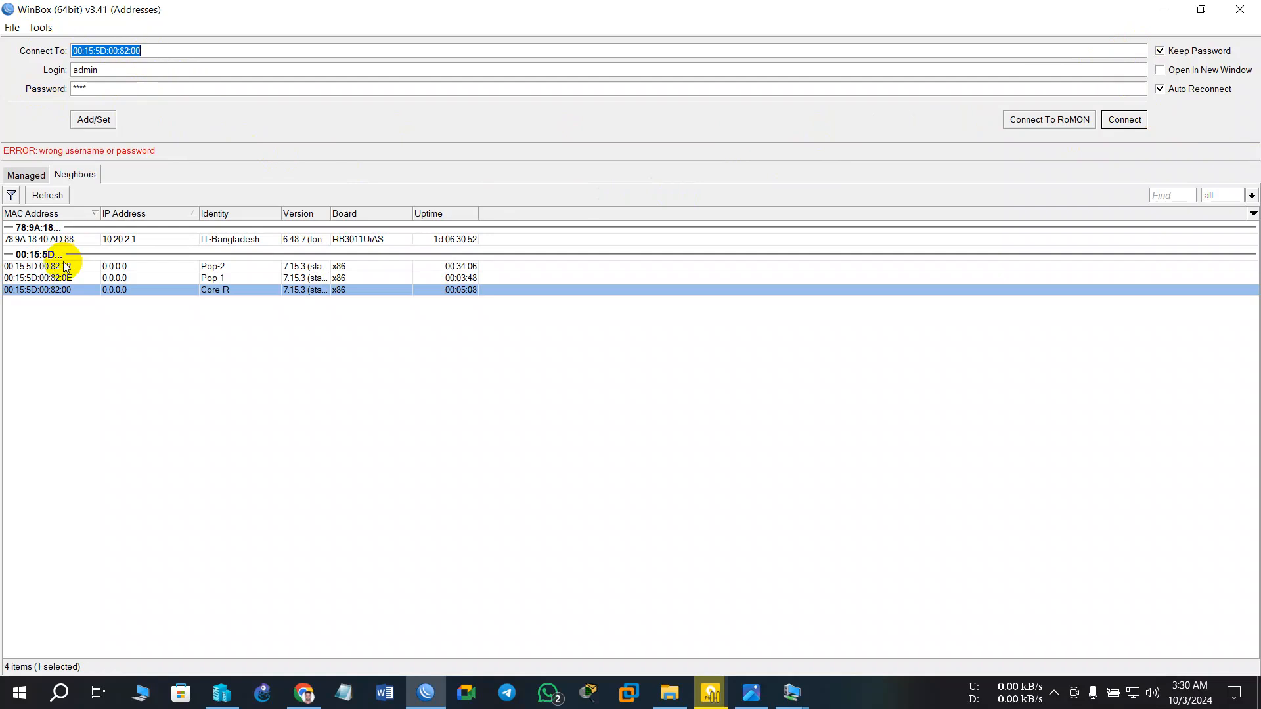
pyautogui.click(29, 293)
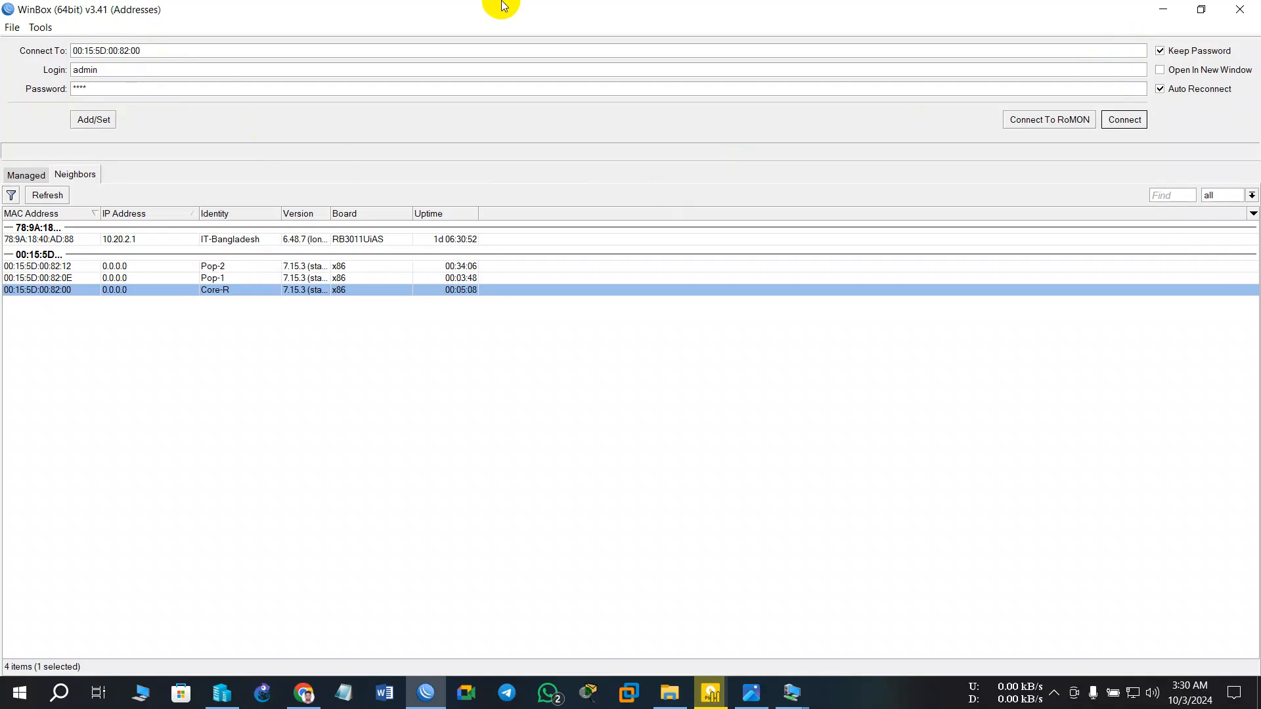
pyautogui.click(1125, 120)
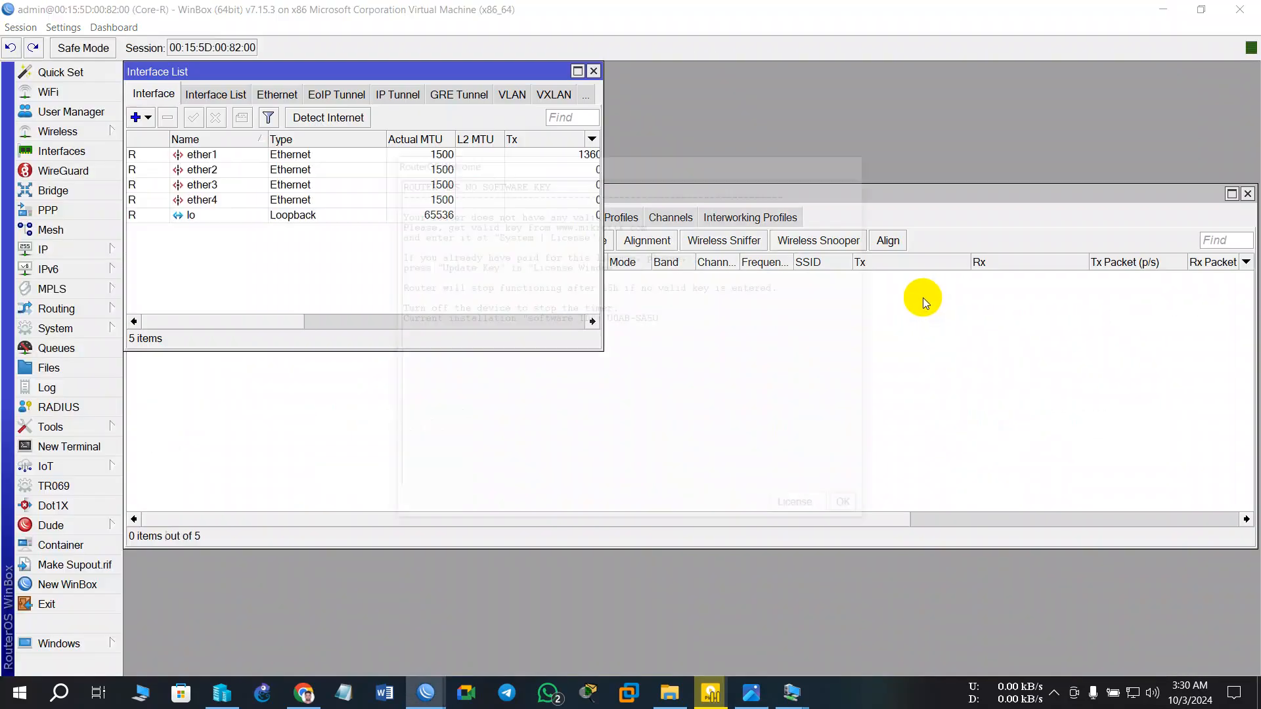
# - Dismiss the license notice and close the wireless tables and Interface List windows
pyautogui.click(843, 503)
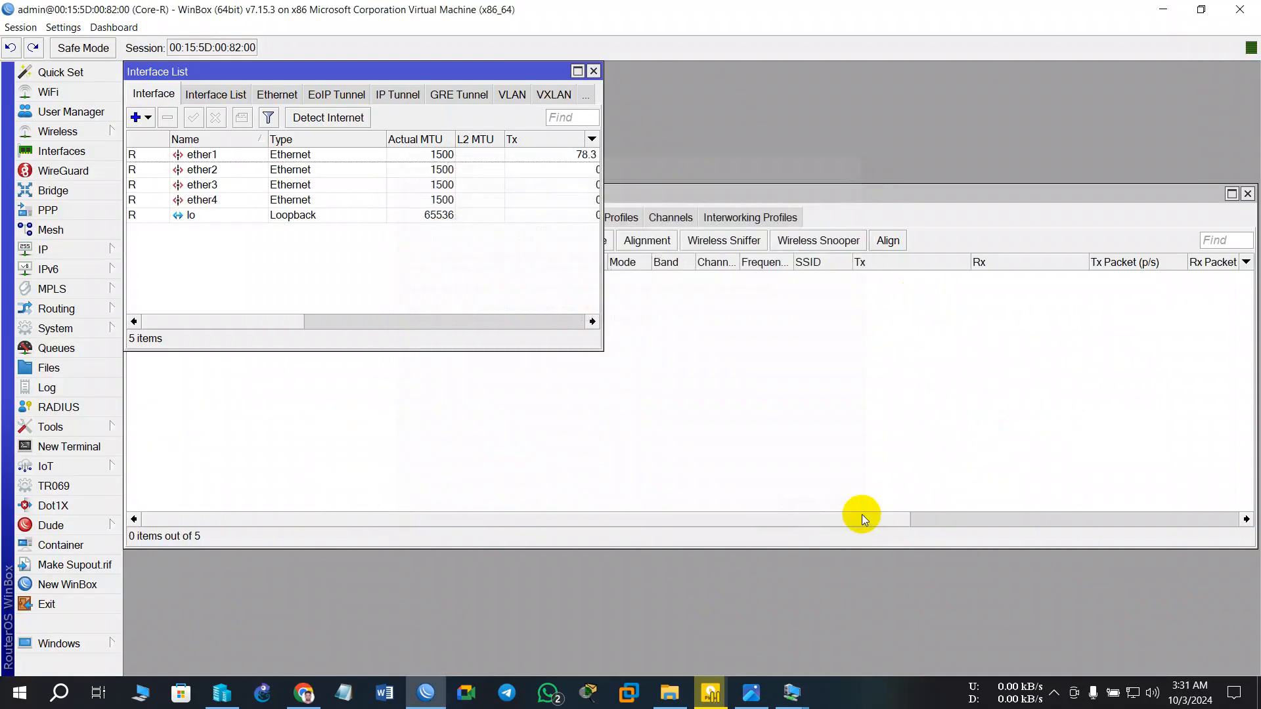
pyautogui.click(1015, 198)
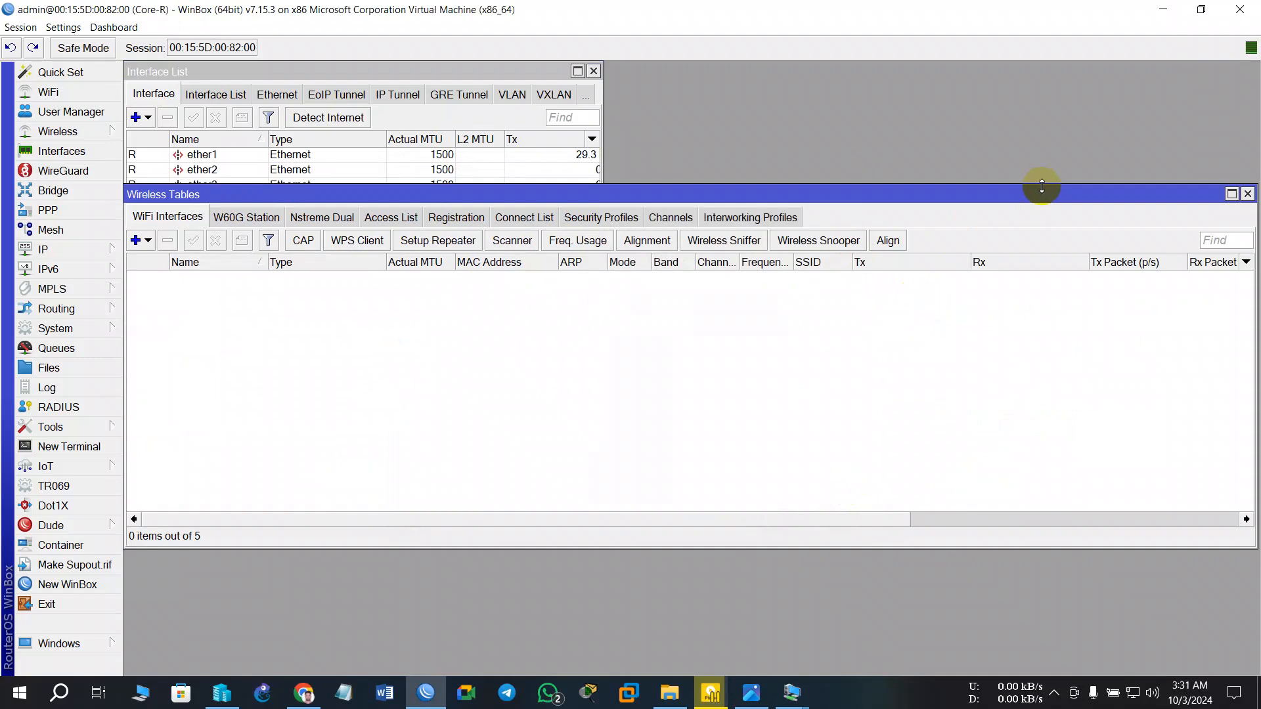
pyautogui.click(1247, 195)
pyautogui.click(595, 71)
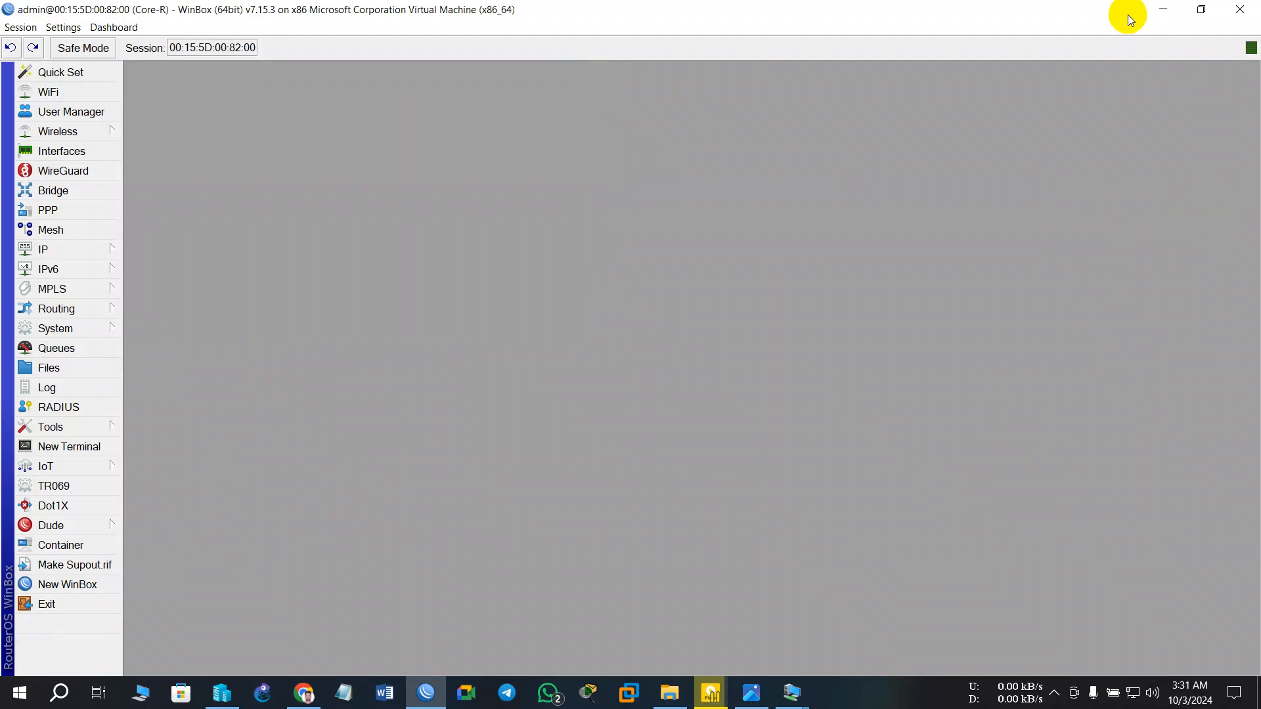
# - Resize and move the WinBox window to reveal Core-R and PR-1 on the diagram
pyautogui.moveTo(1031, 11); pyautogui.dragTo(993, 158)
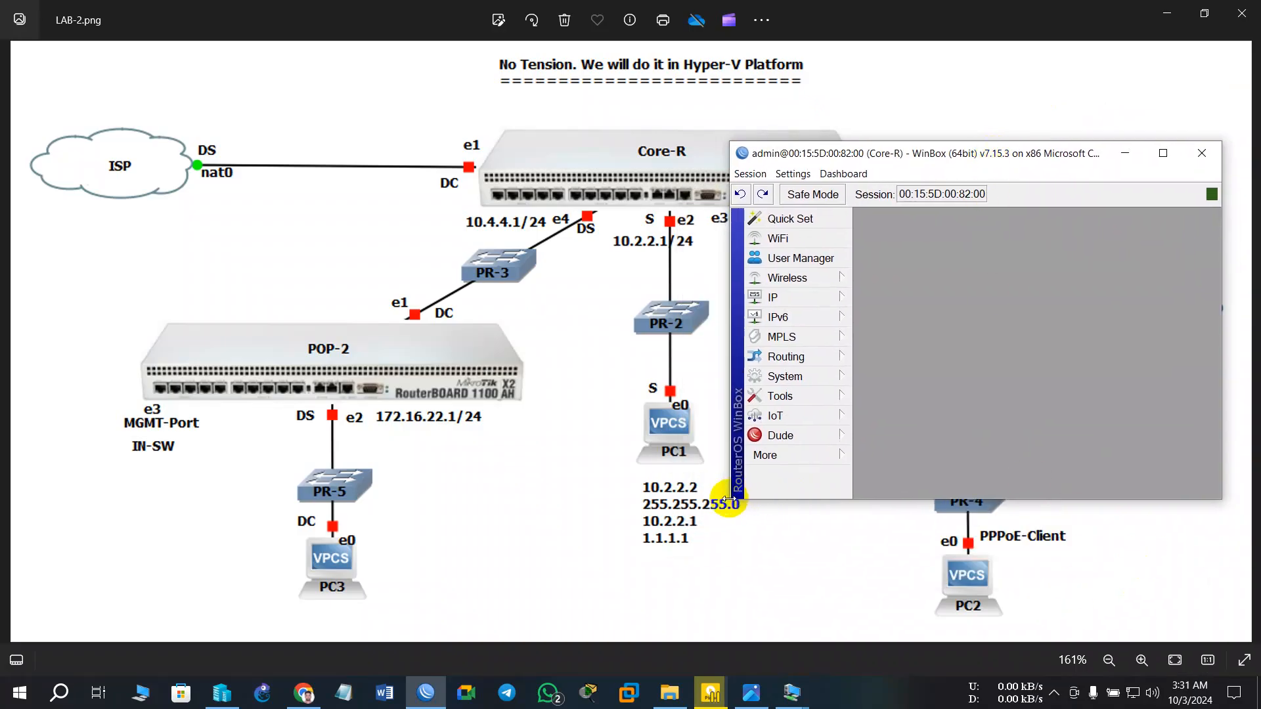
pyautogui.moveTo(733, 502); pyautogui.dragTo(595, 606)
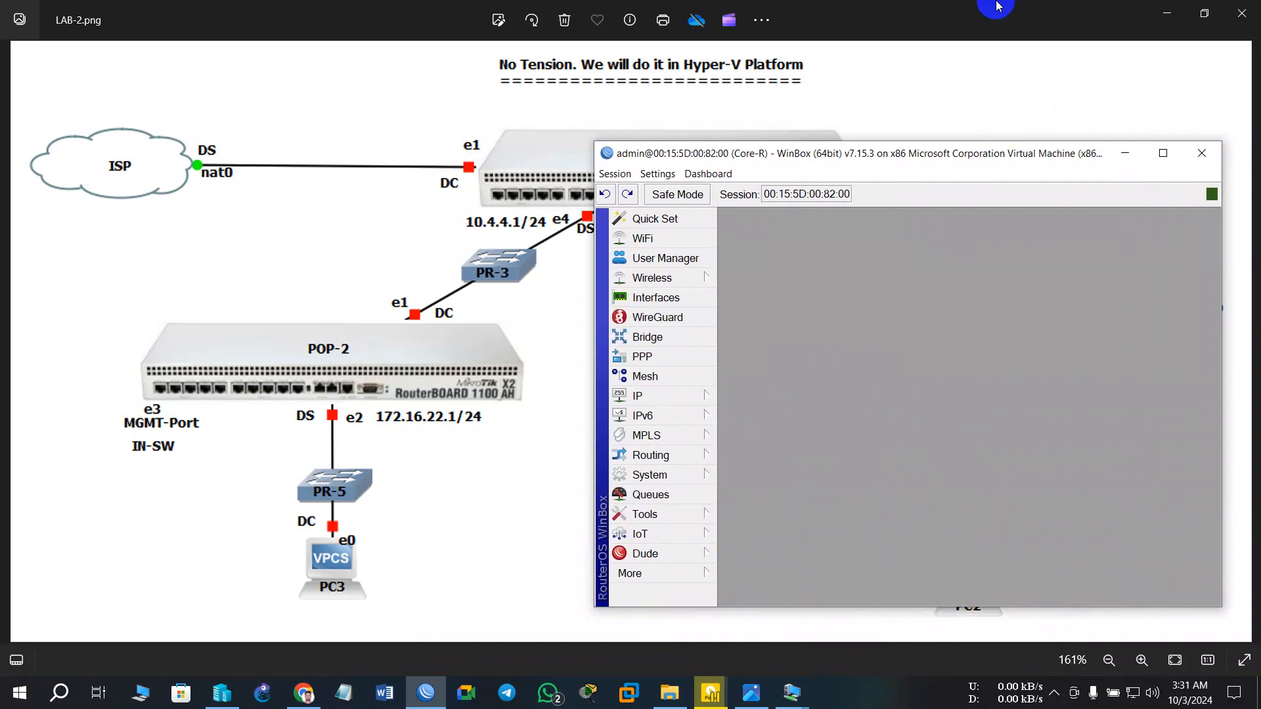
pyautogui.moveTo(929, 153); pyautogui.dragTo(1195, 121)
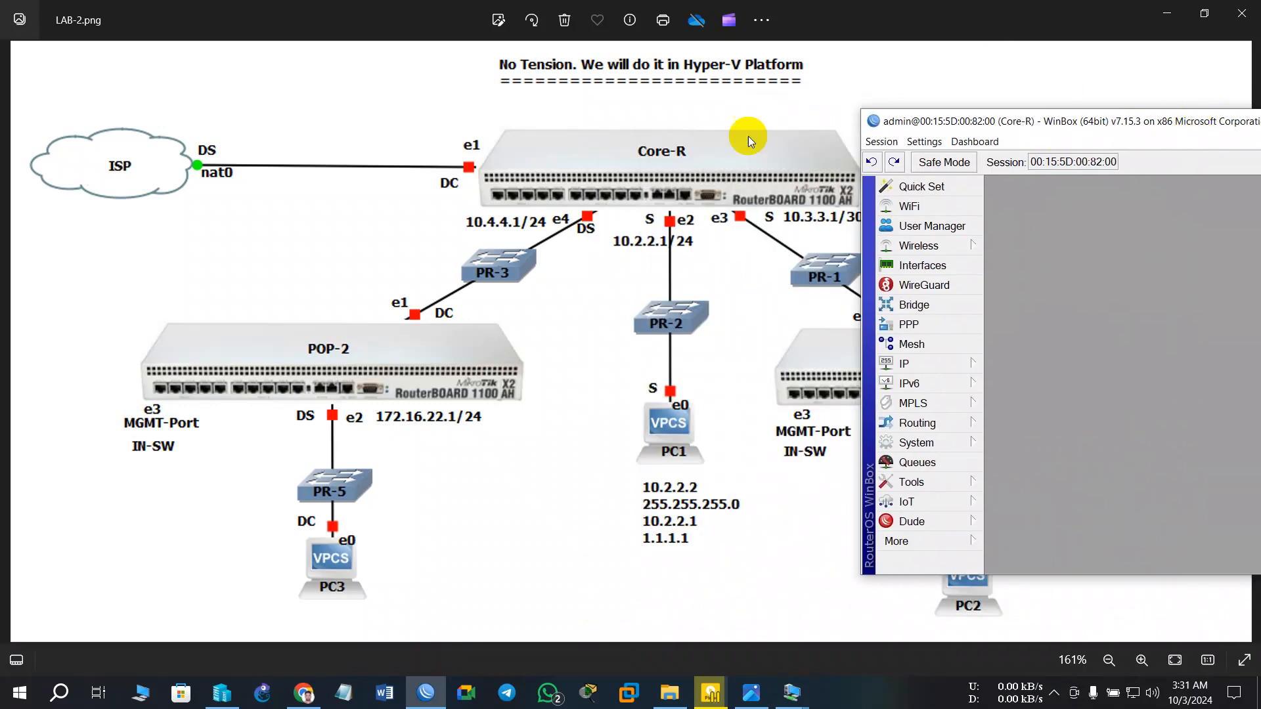
pyautogui.moveTo(1078, 120)
pyautogui.mouseDown()
pyautogui.moveTo(1207, 159)
pyautogui.moveTo(1015, 117)
pyautogui.moveTo(1085, 121)
pyautogui.mouseUp()
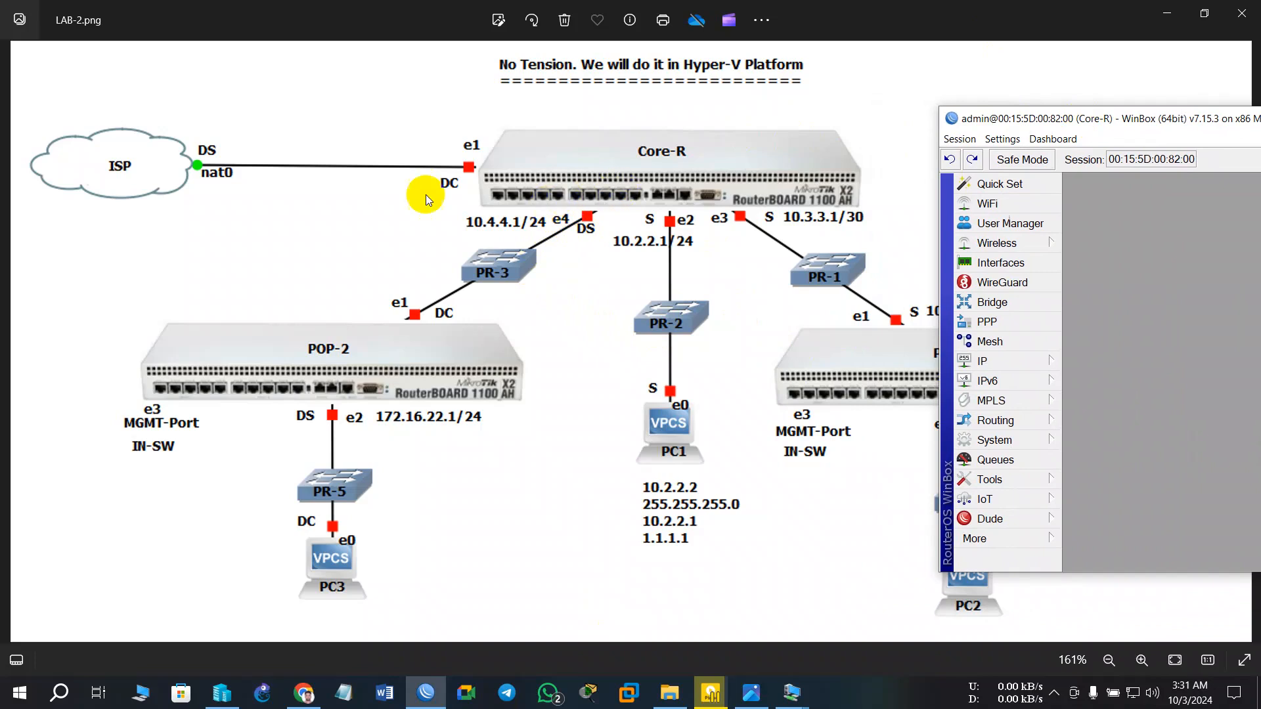
pyautogui.moveTo(1140, 119); pyautogui.dragTo(998, 118)
# - Open IP > DHCP Relay, close it, and bring WinBox fully back on screen
pyautogui.click(840, 360)
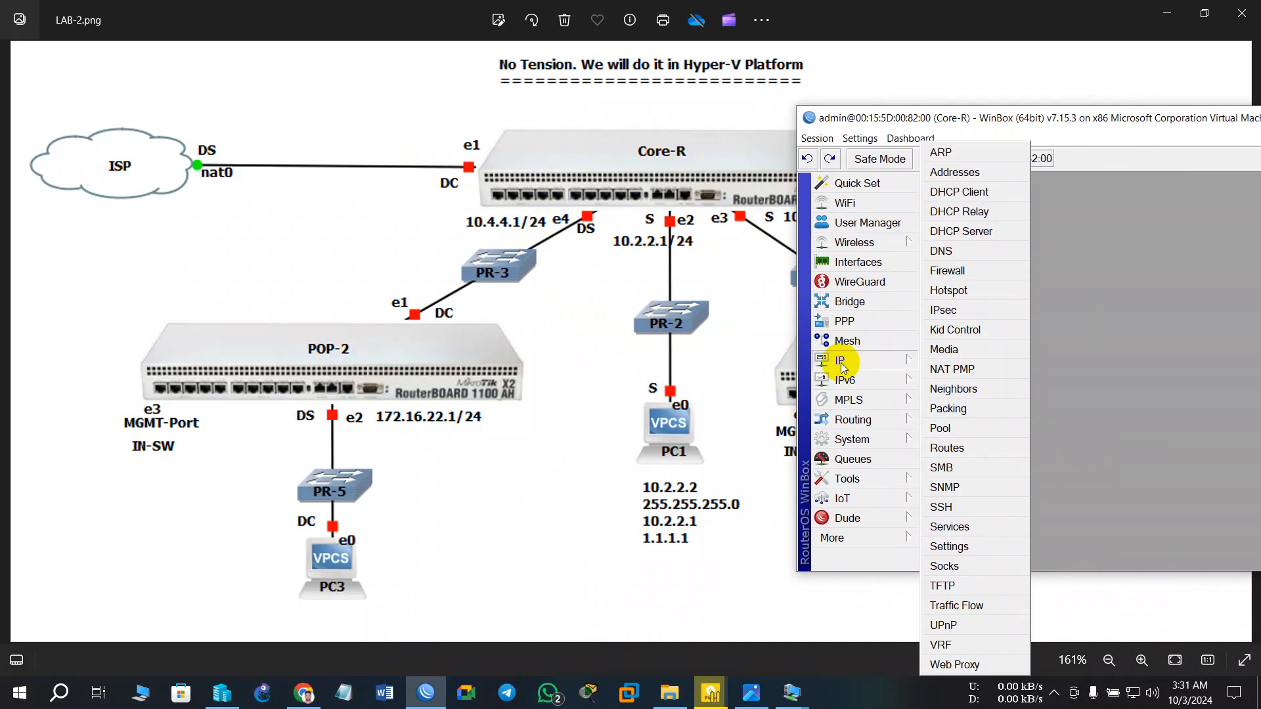
pyautogui.click(964, 210)
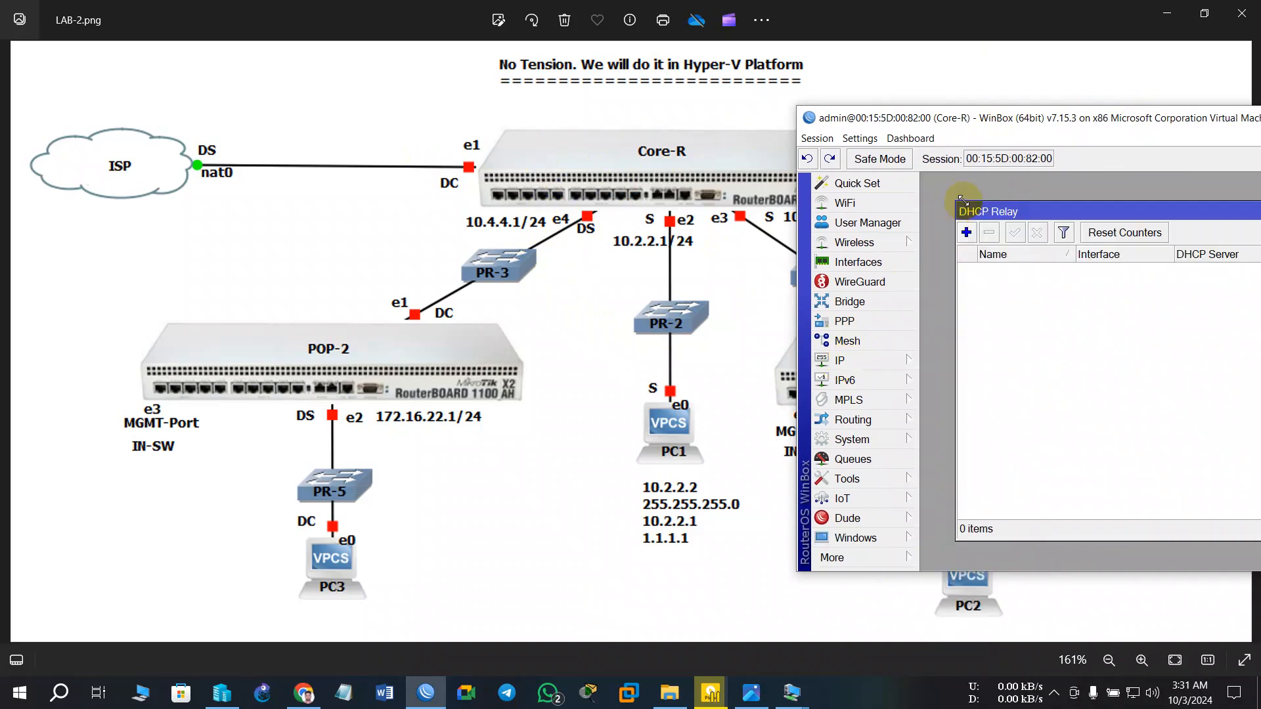
pyautogui.moveTo(1077, 202); pyautogui.dragTo(749, 226)
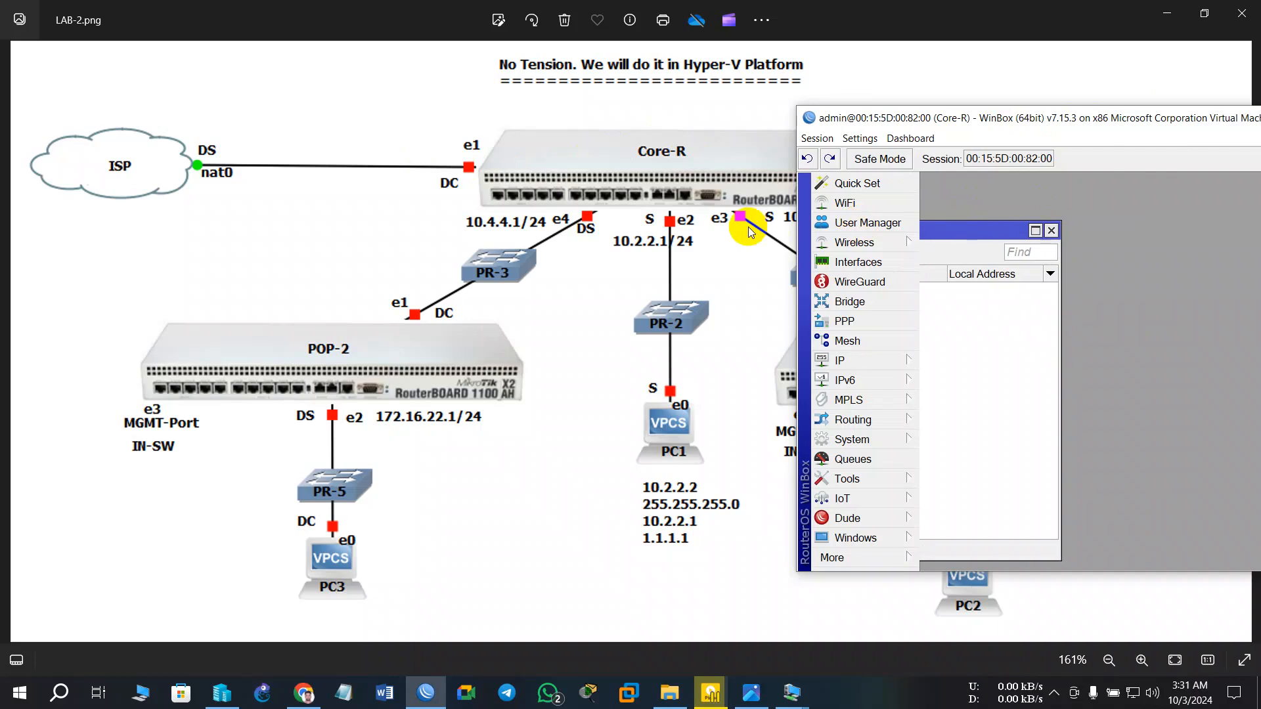
pyautogui.click(1051, 231)
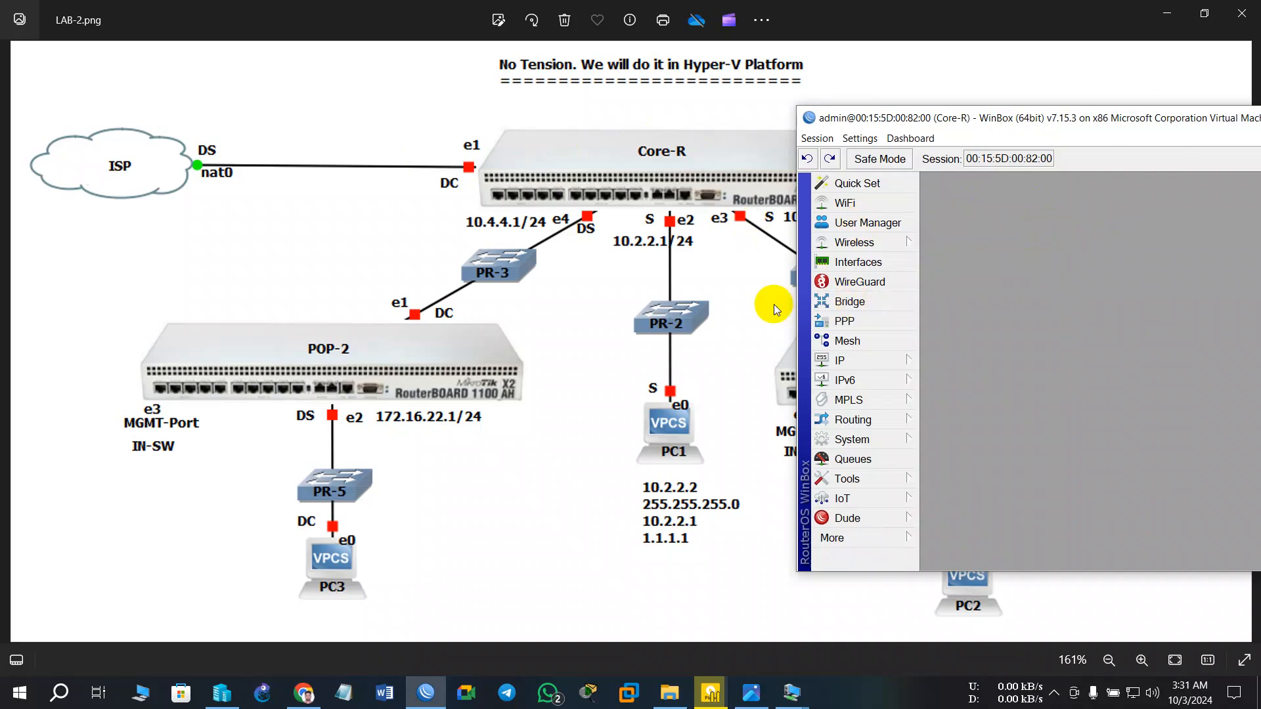
pyautogui.moveTo(971, 126); pyautogui.dragTo(759, 136)
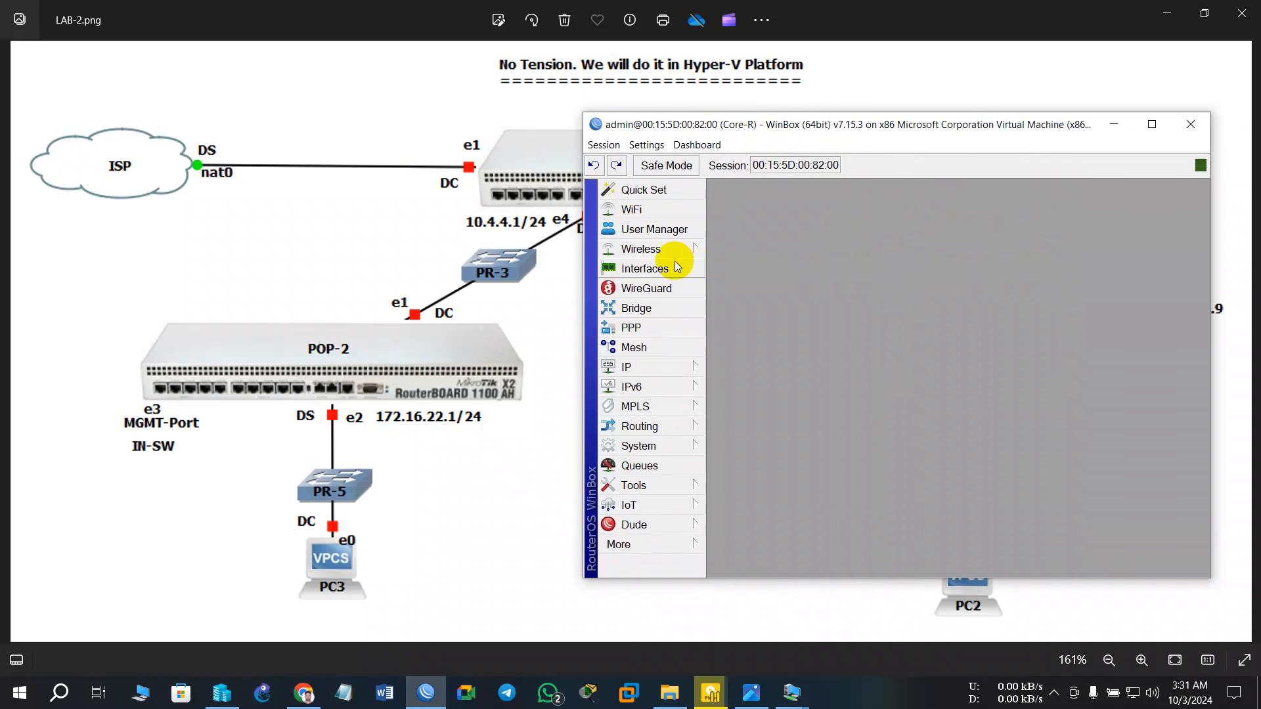
# - Add a DHCP client on ether1 under IP > DHCP Client, applying and confirming it
pyautogui.click(639, 368)
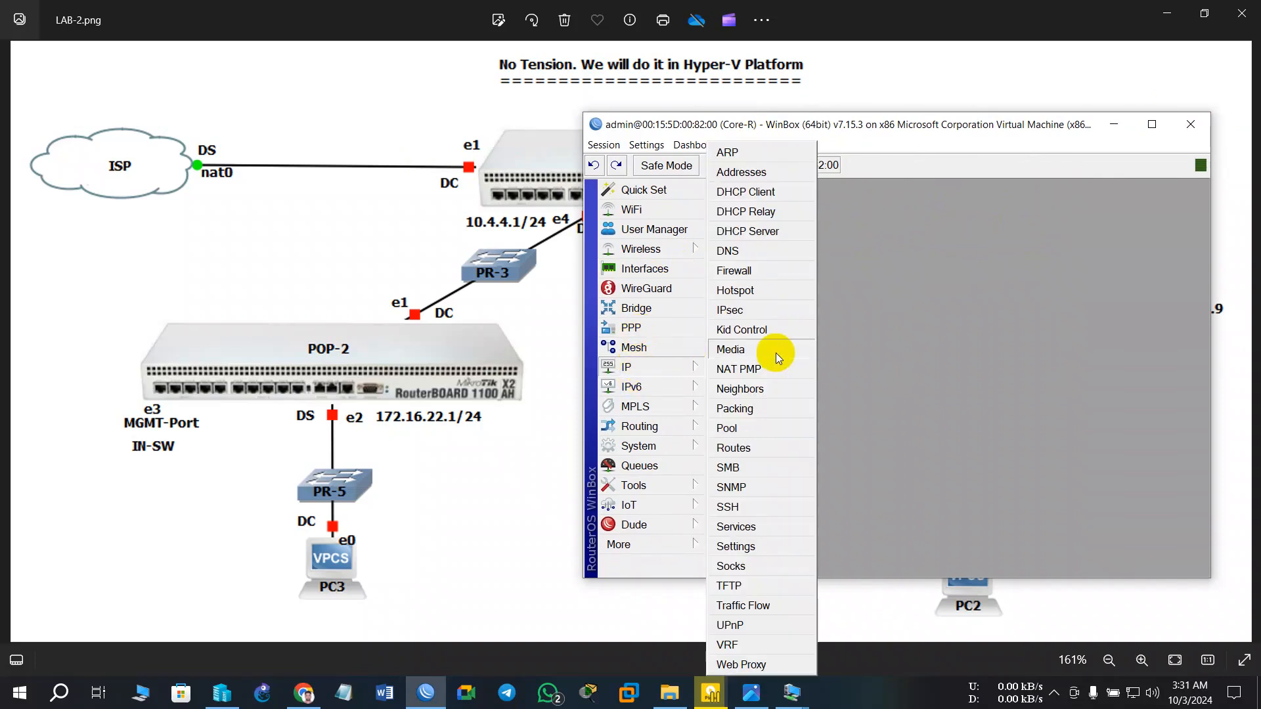
pyautogui.click(755, 199)
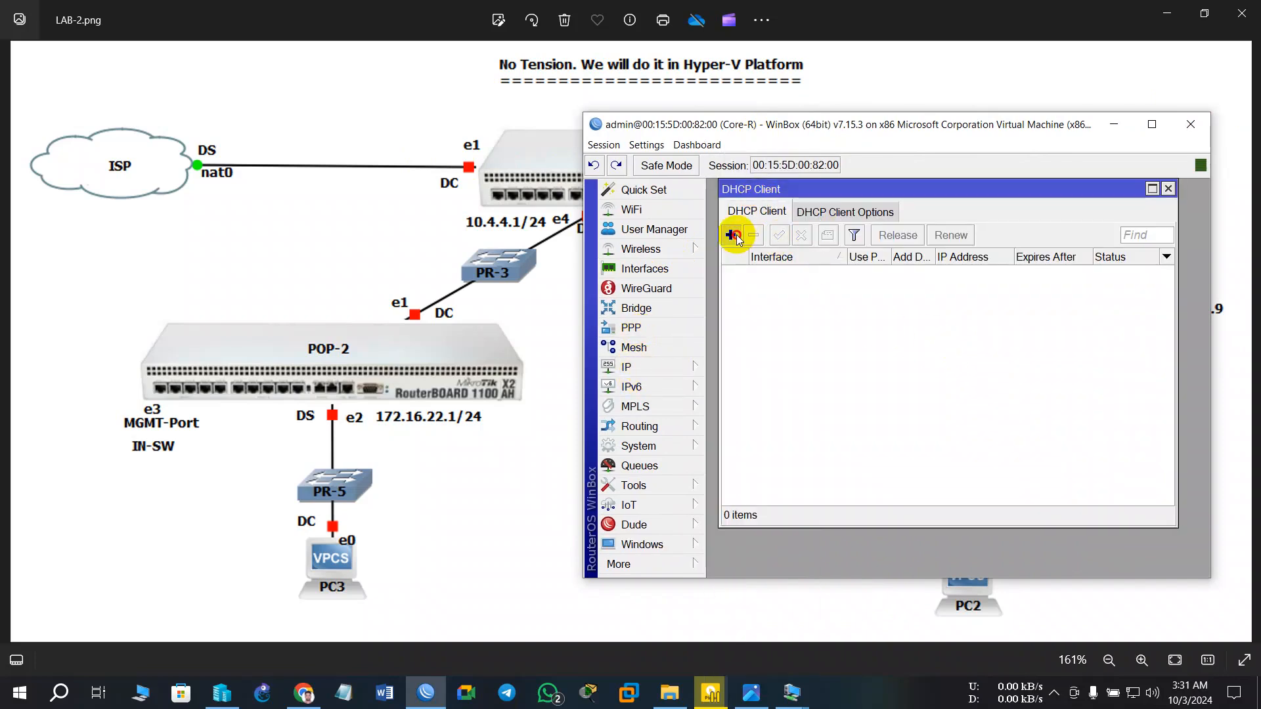
pyautogui.click(733, 235)
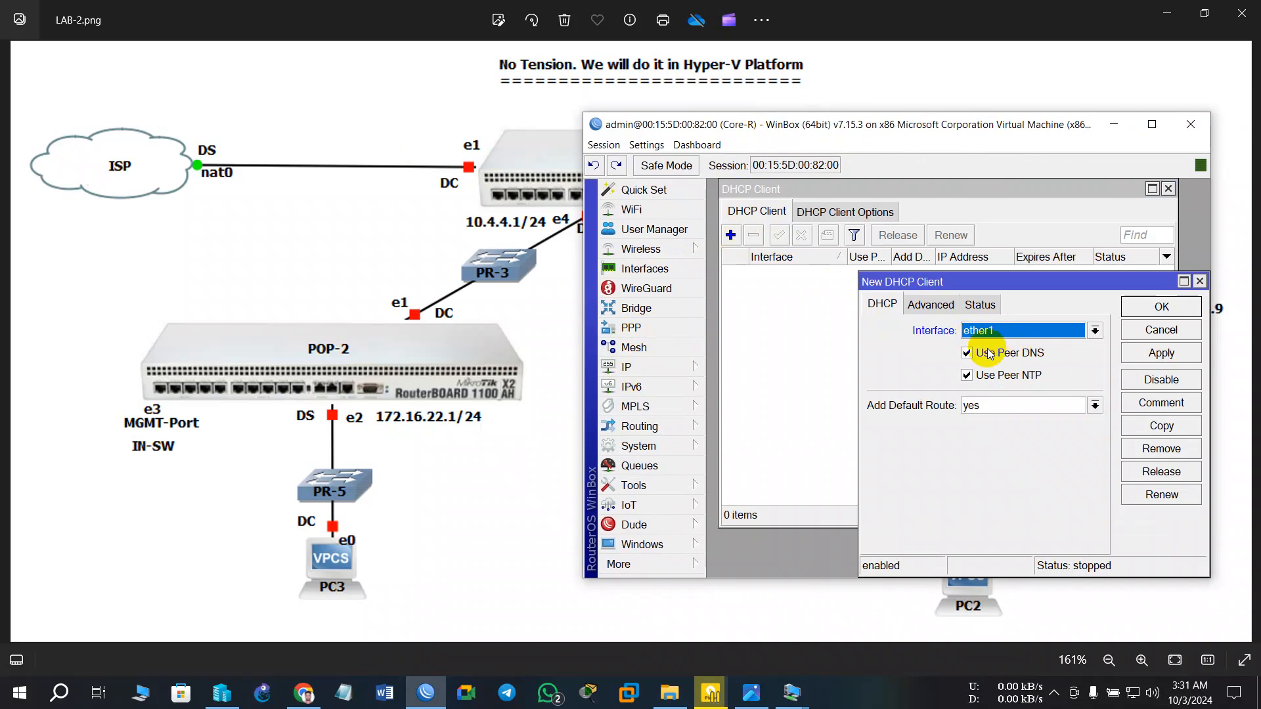
pyautogui.click(1176, 353)
pyautogui.click(1173, 310)
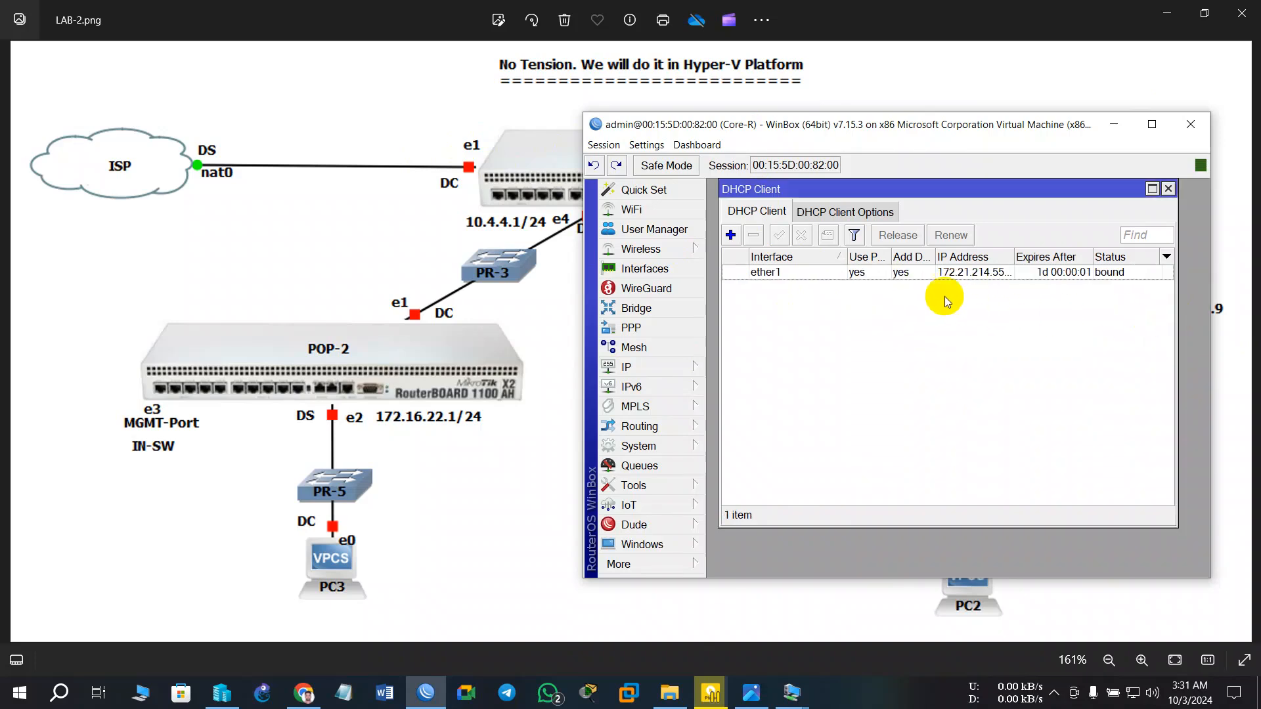
pyautogui.moveTo(797, 120); pyautogui.dragTo(903, 348)
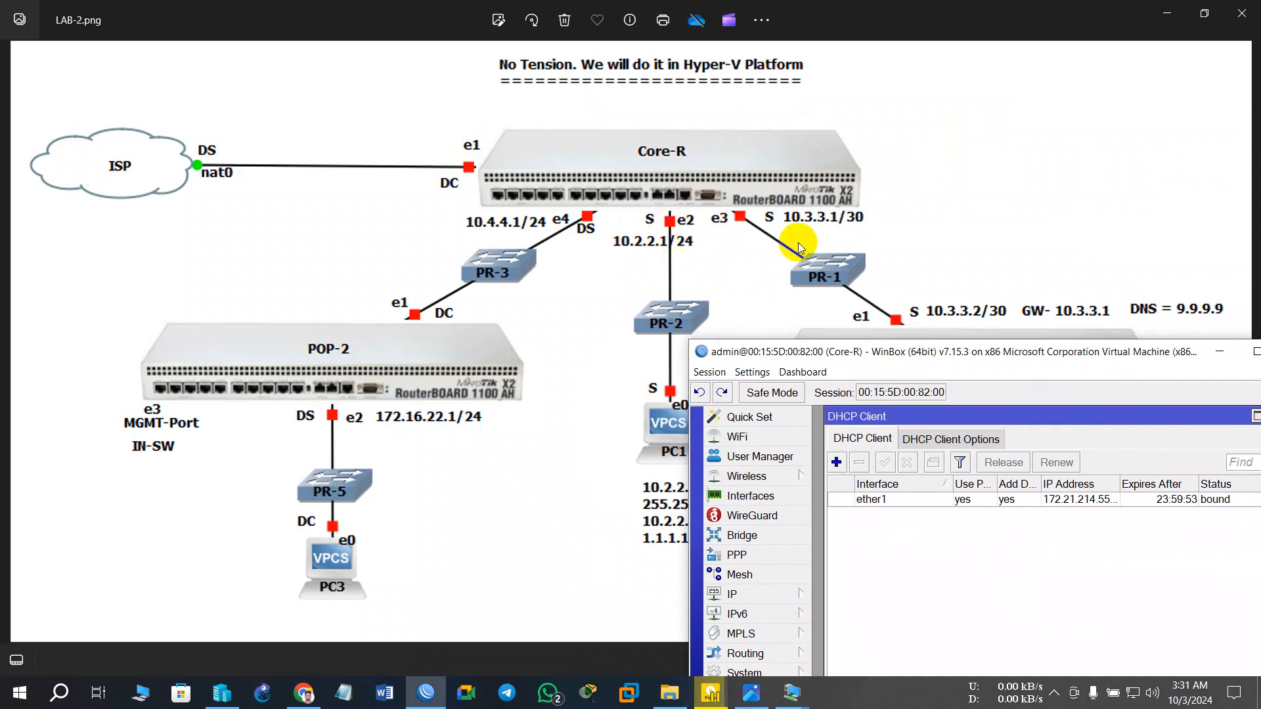
pyautogui.moveTo(962, 355); pyautogui.dragTo(1077, 218)
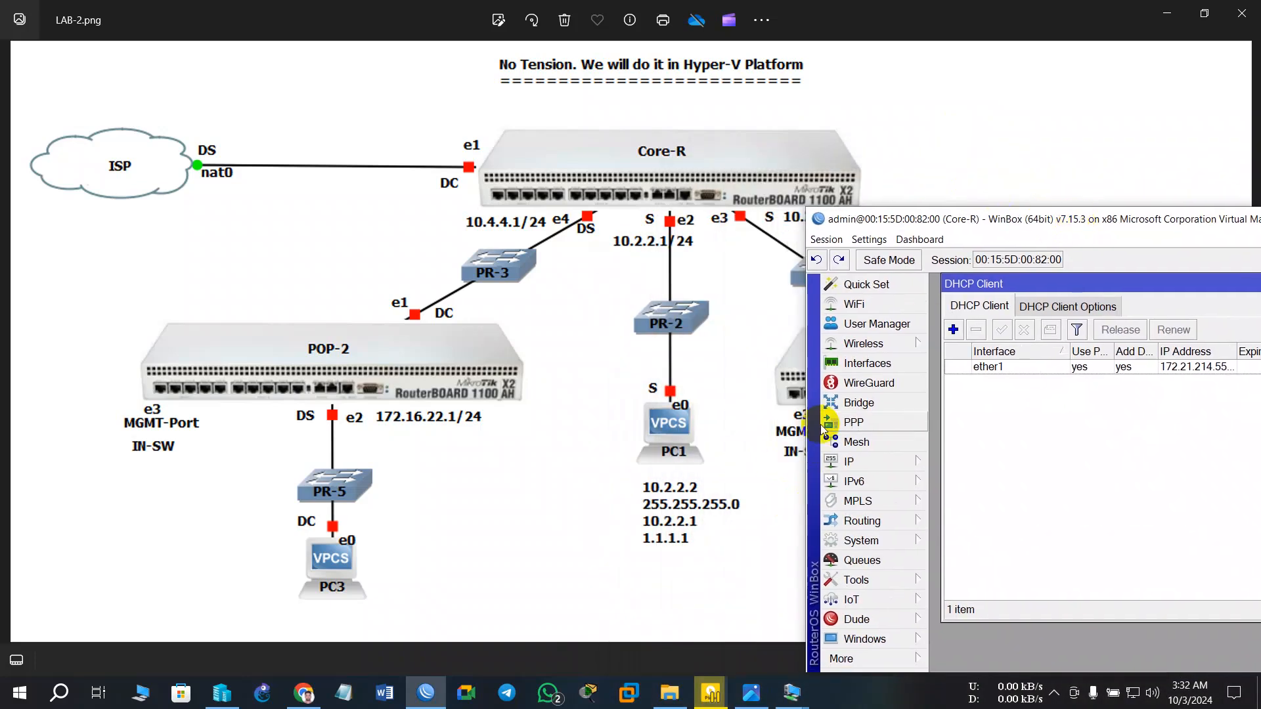
pyautogui.click(799, 694)
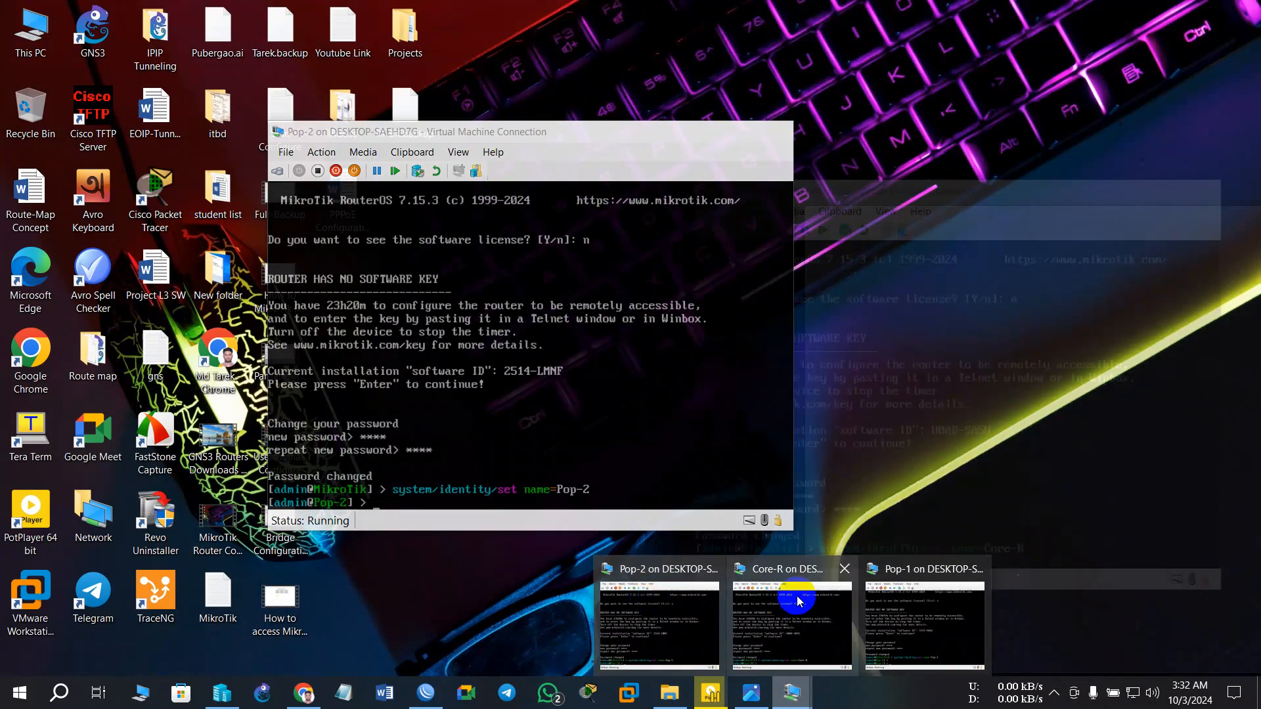
# - Turn off the Core-R VM and review its network adapter settings without changes
pyautogui.click(806, 604)
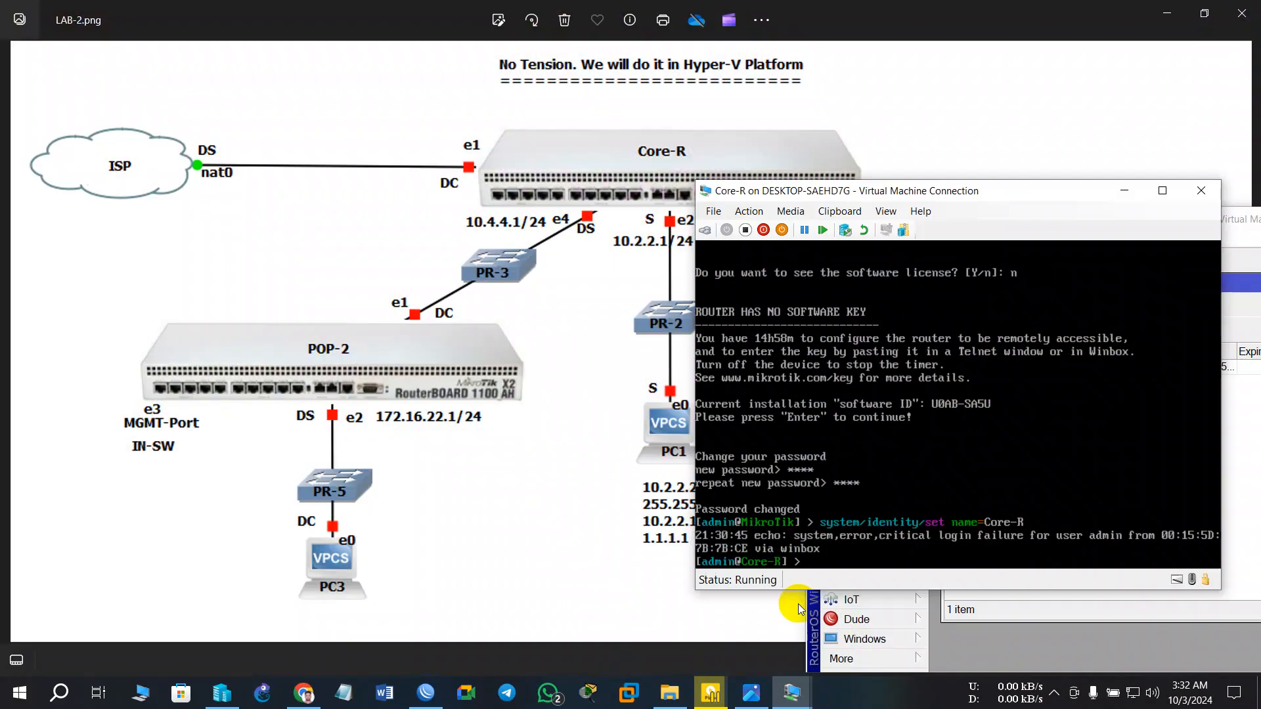
pyautogui.click(745, 229)
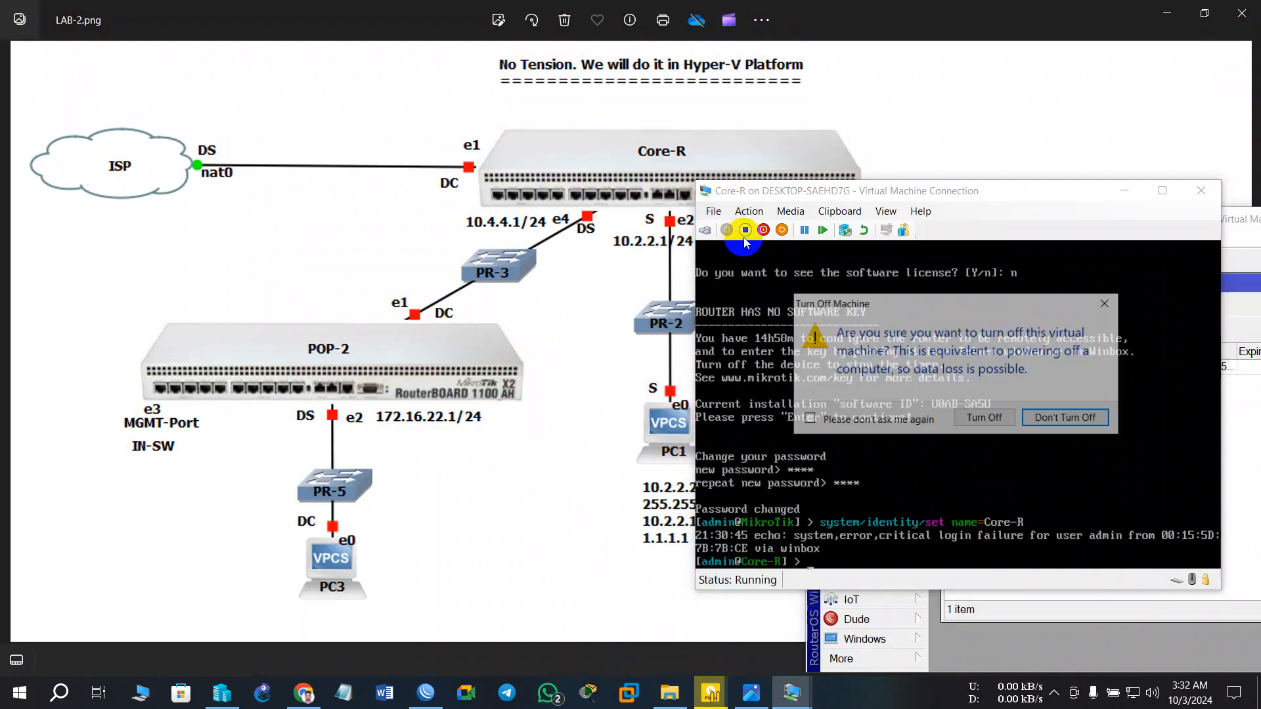
pyautogui.click(962, 419)
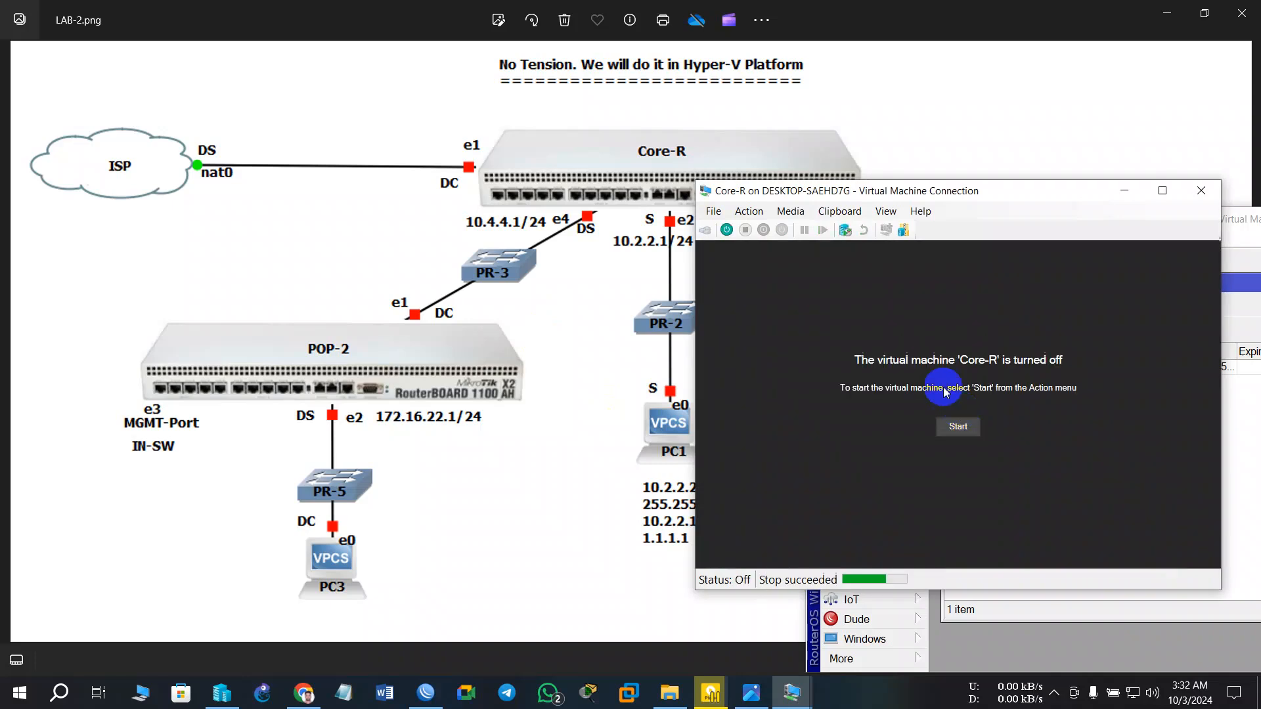
pyautogui.click(713, 211)
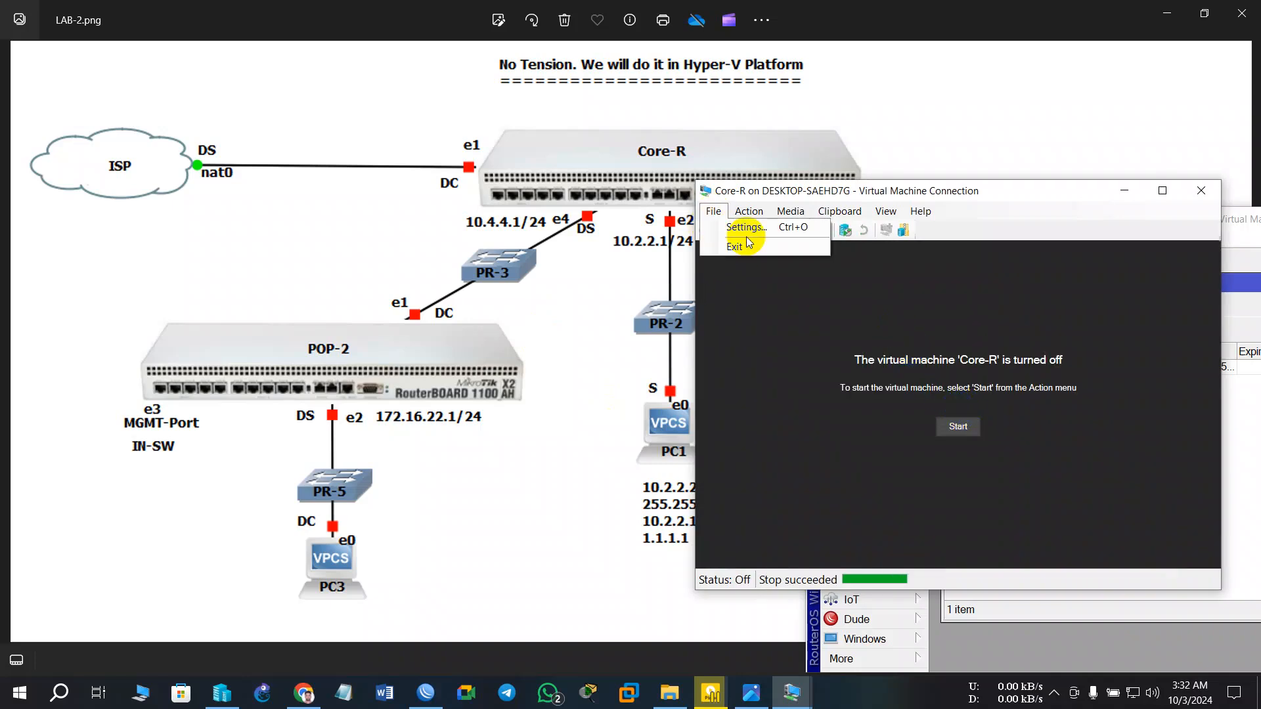
pyautogui.click(744, 227)
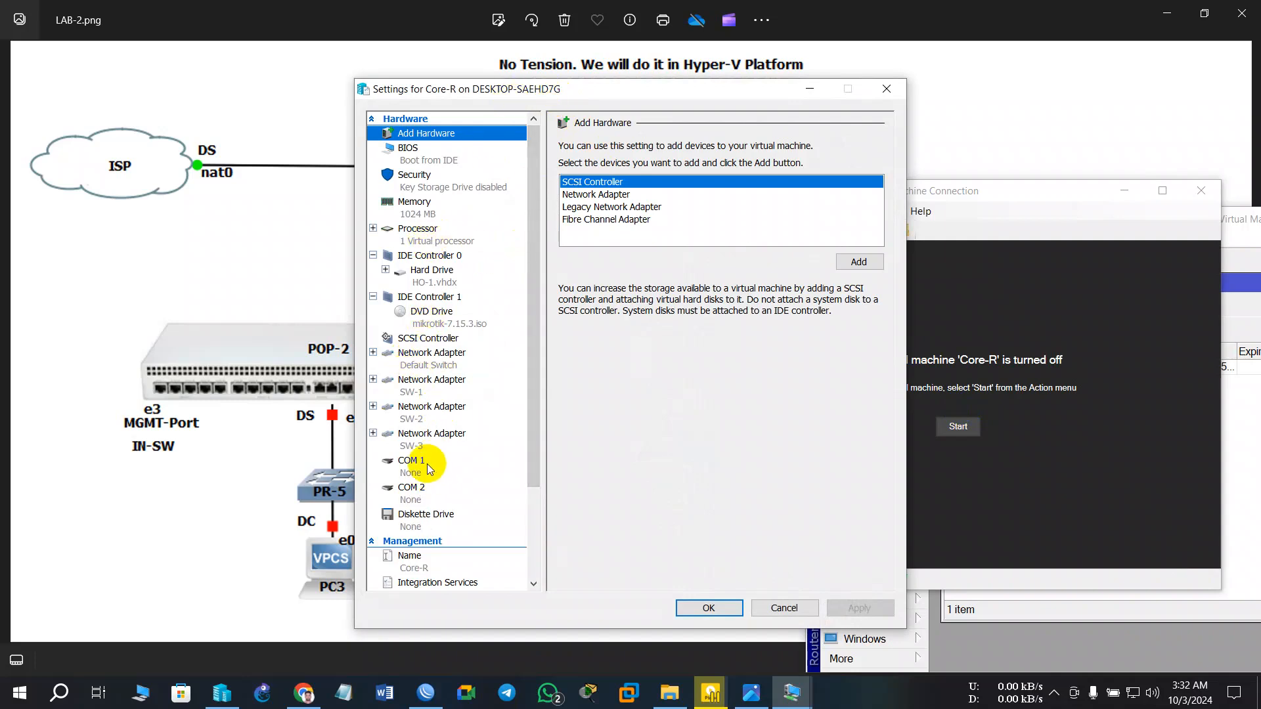
pyautogui.moveTo(632, 90); pyautogui.dragTo(830, 185)
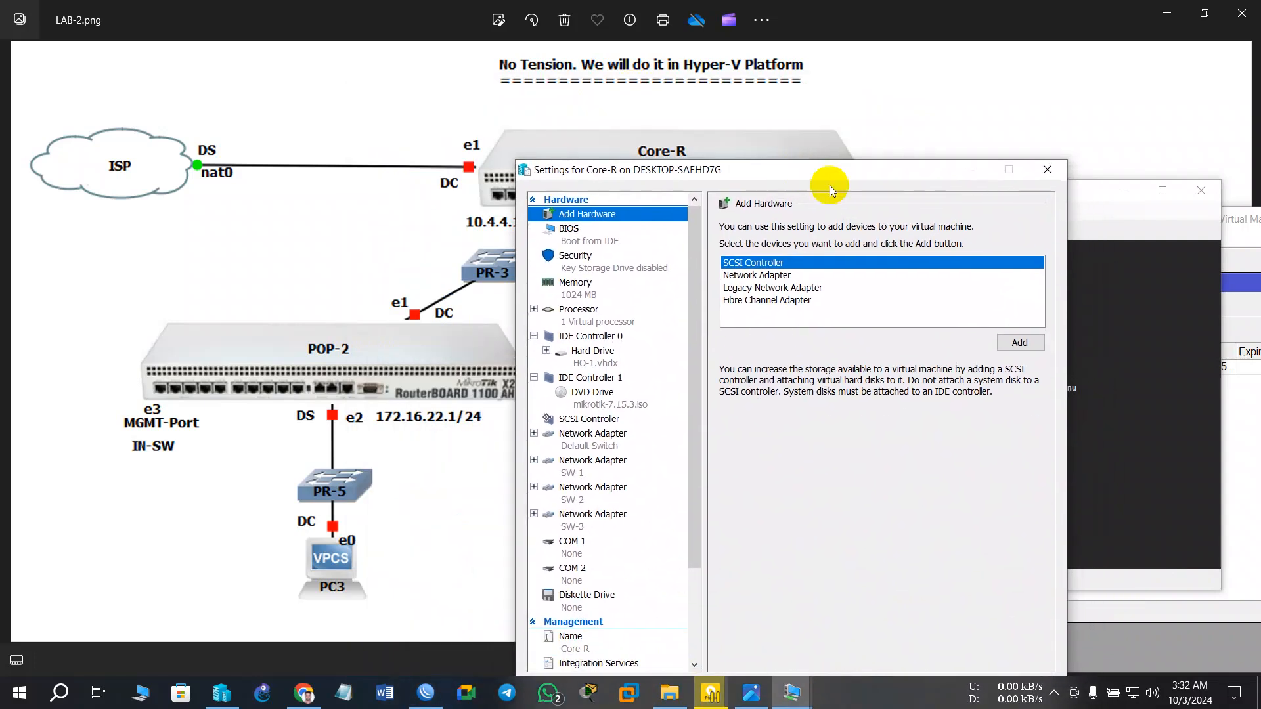
pyautogui.click(1050, 171)
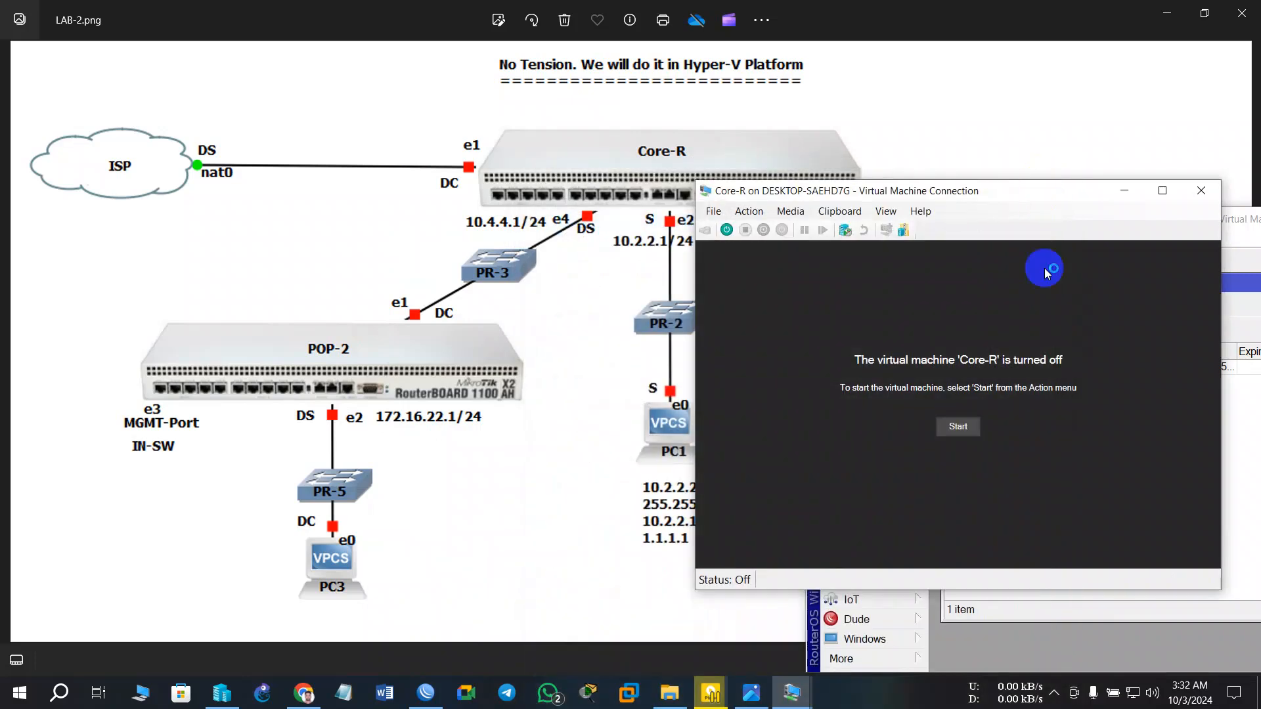
# - Start the Core-R virtual machine again and reposition its console window
pyautogui.hotkey('alt', 'Tab')
pyautogui.click(1151, 12)
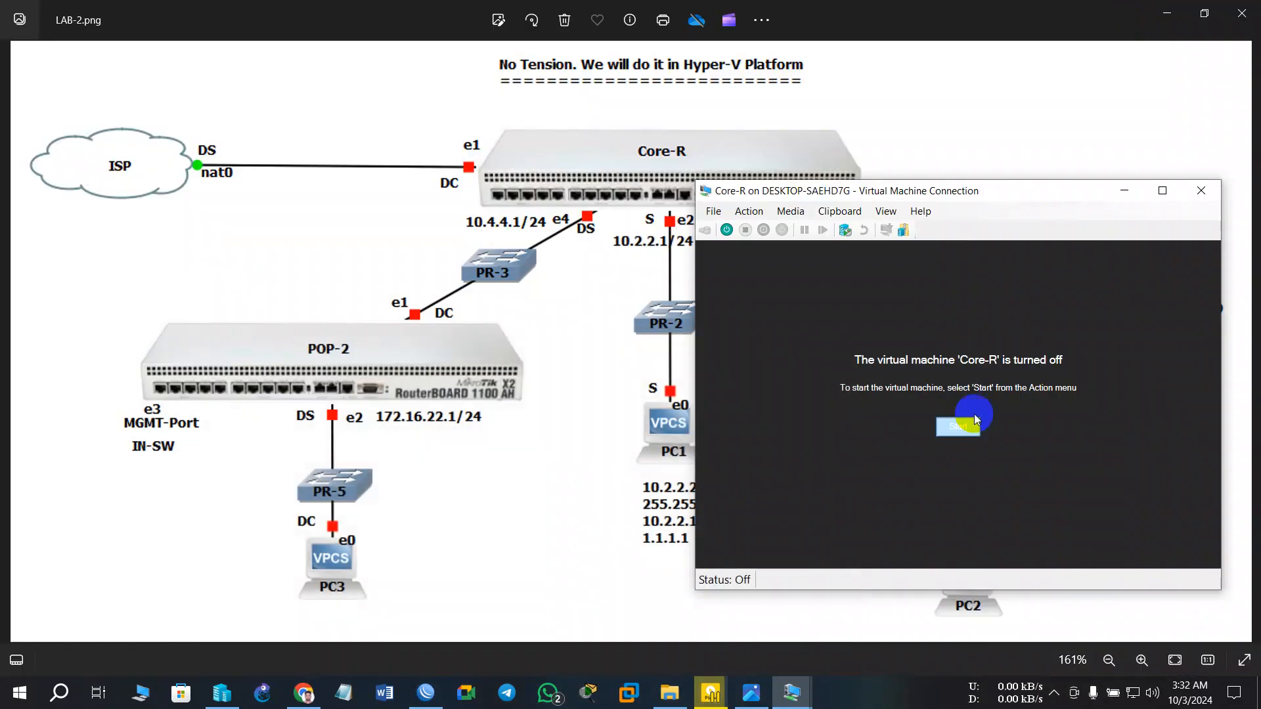
pyautogui.click(952, 432)
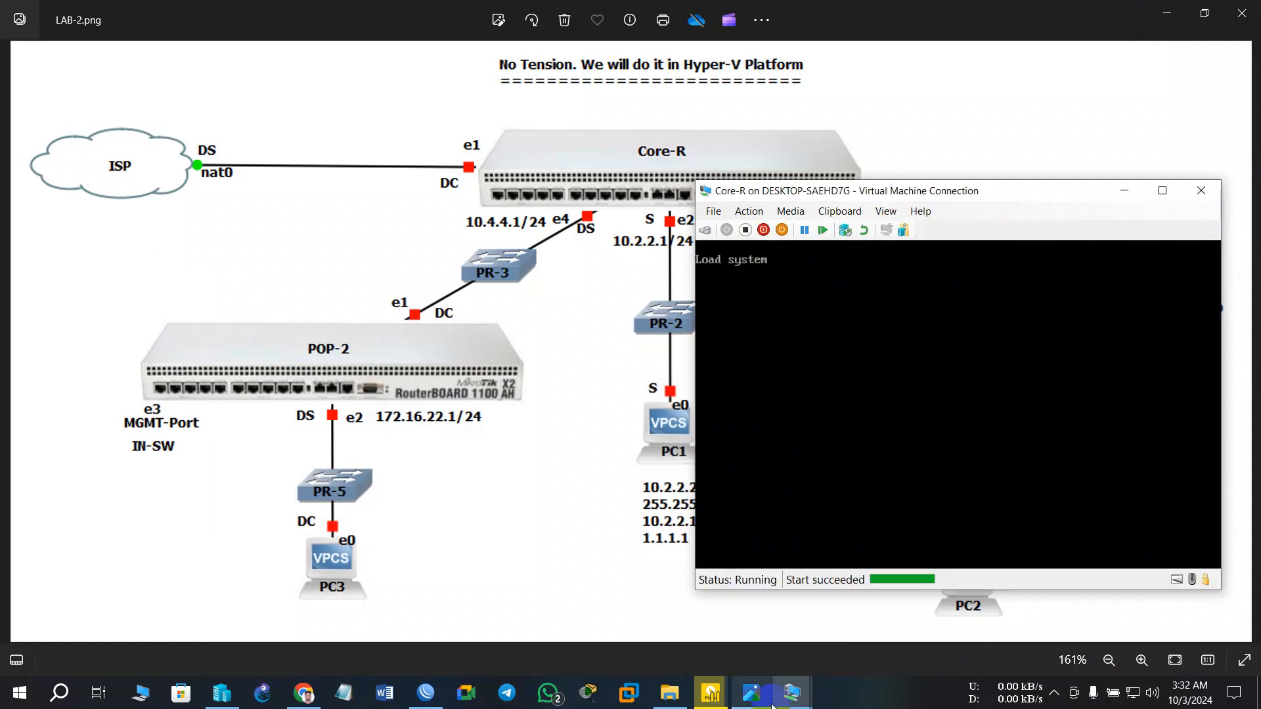
pyautogui.click(791, 693)
pyautogui.moveTo(873, 192)
pyautogui.mouseDown()
pyautogui.moveTo(869, 361)
pyautogui.moveTo(580, 482)
pyautogui.moveTo(386, 340)
pyautogui.moveTo(956, 191)
pyautogui.moveTo(881, 196)
pyautogui.mouseUp()
pyautogui.click(776, 545)
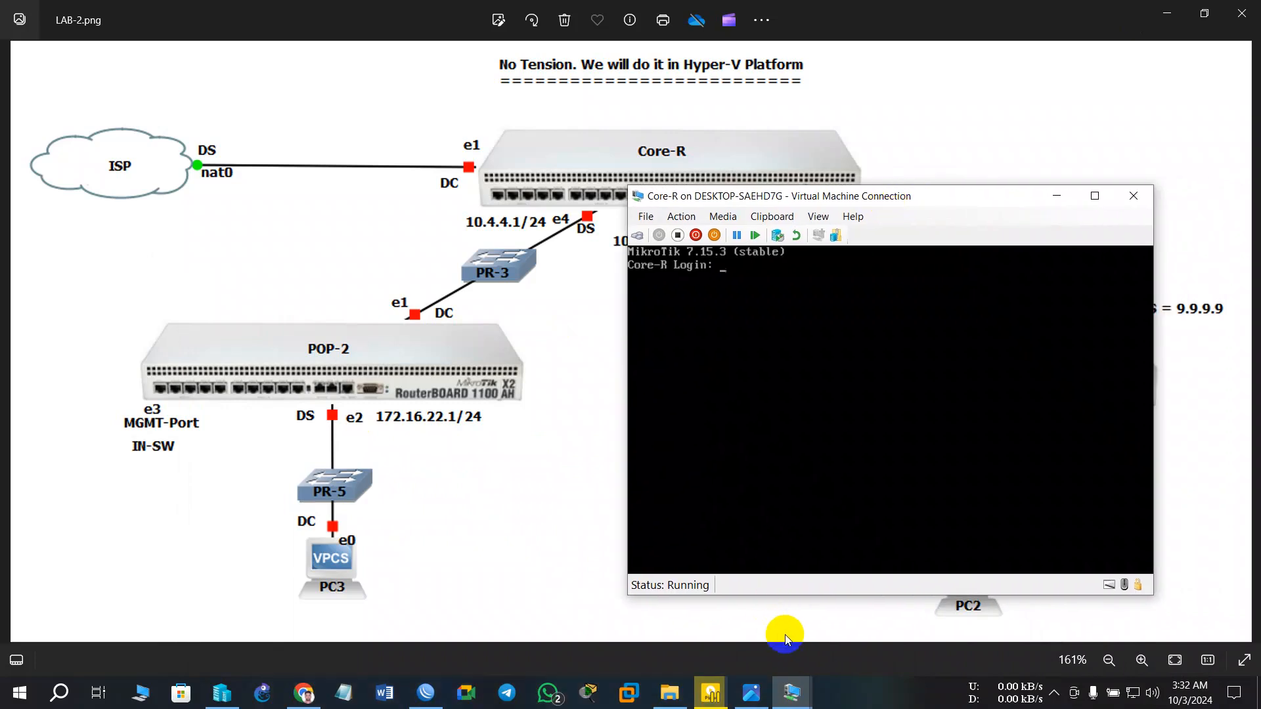
# - Turn off the Pop-1 VM, open its settings, and minimize its windows
pyautogui.click(795, 693)
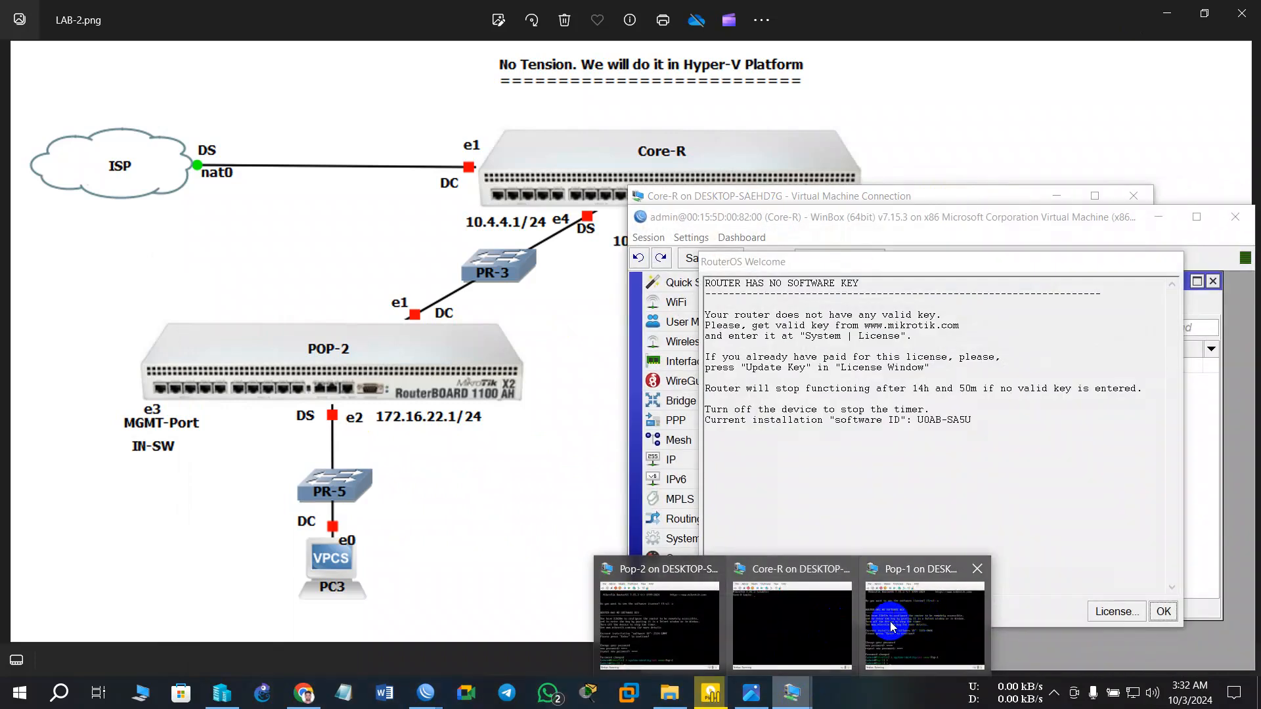
pyautogui.click(926, 622)
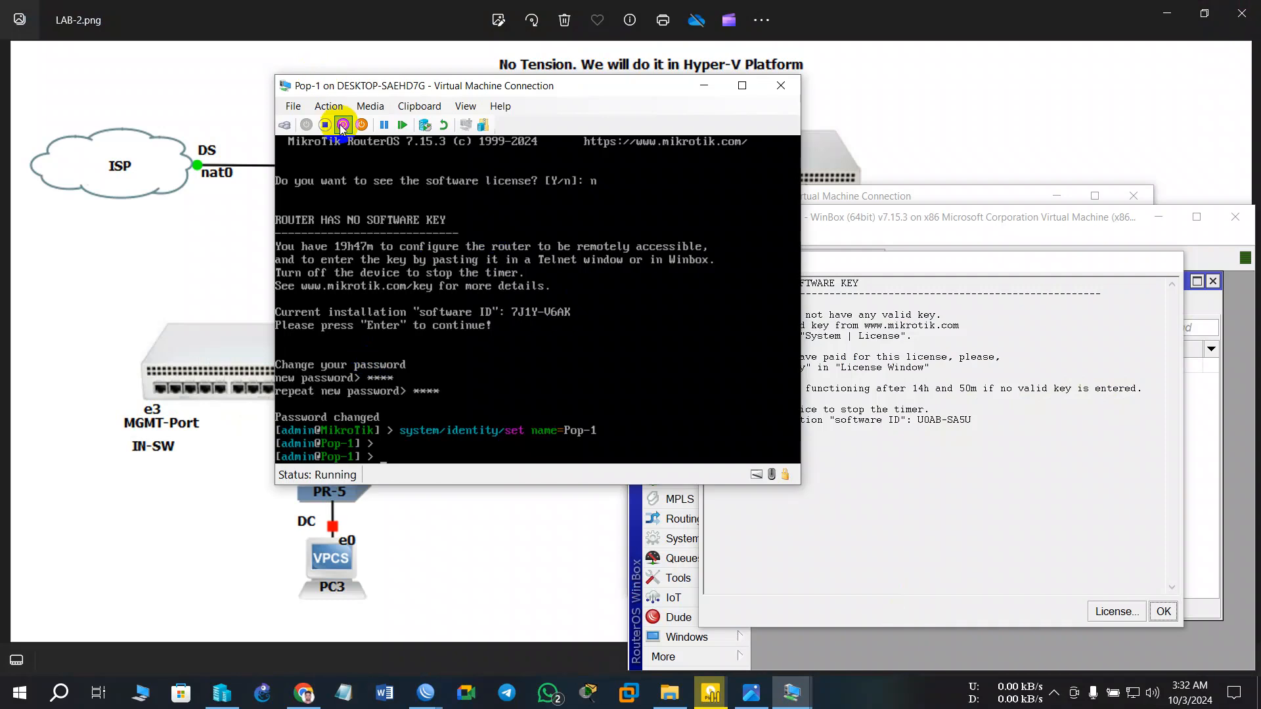
pyautogui.click(324, 124)
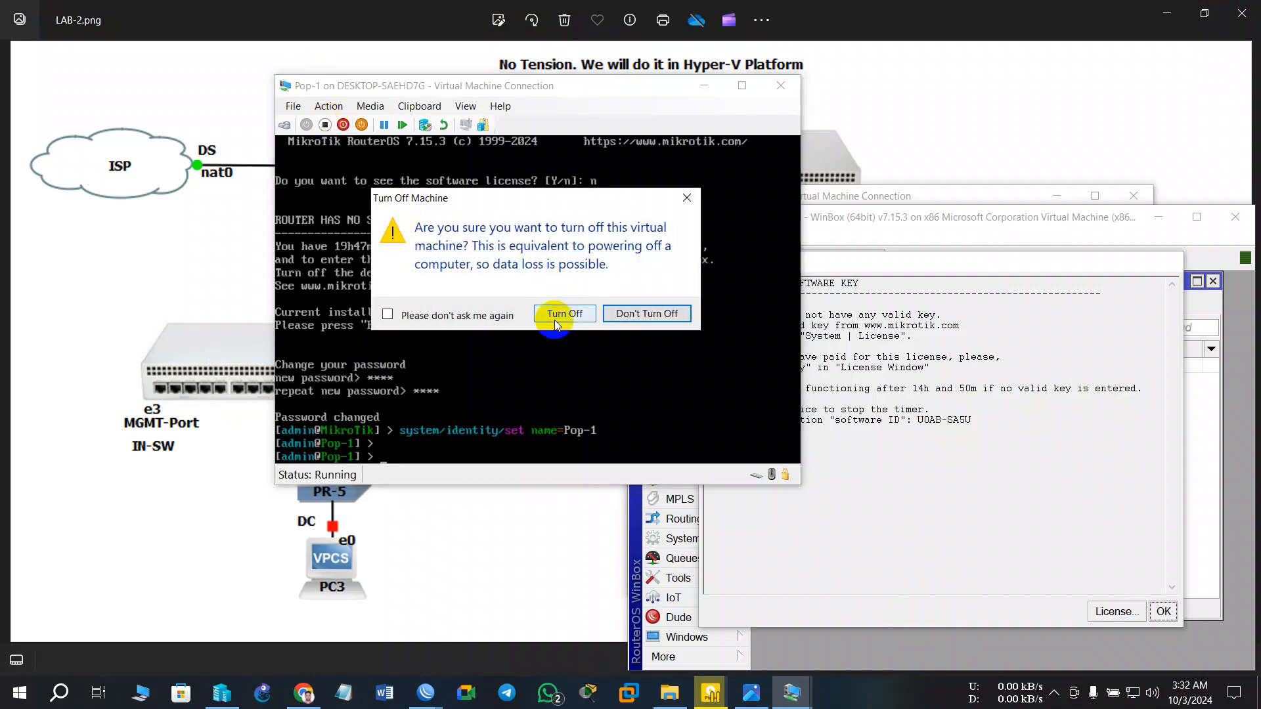
pyautogui.click(557, 314)
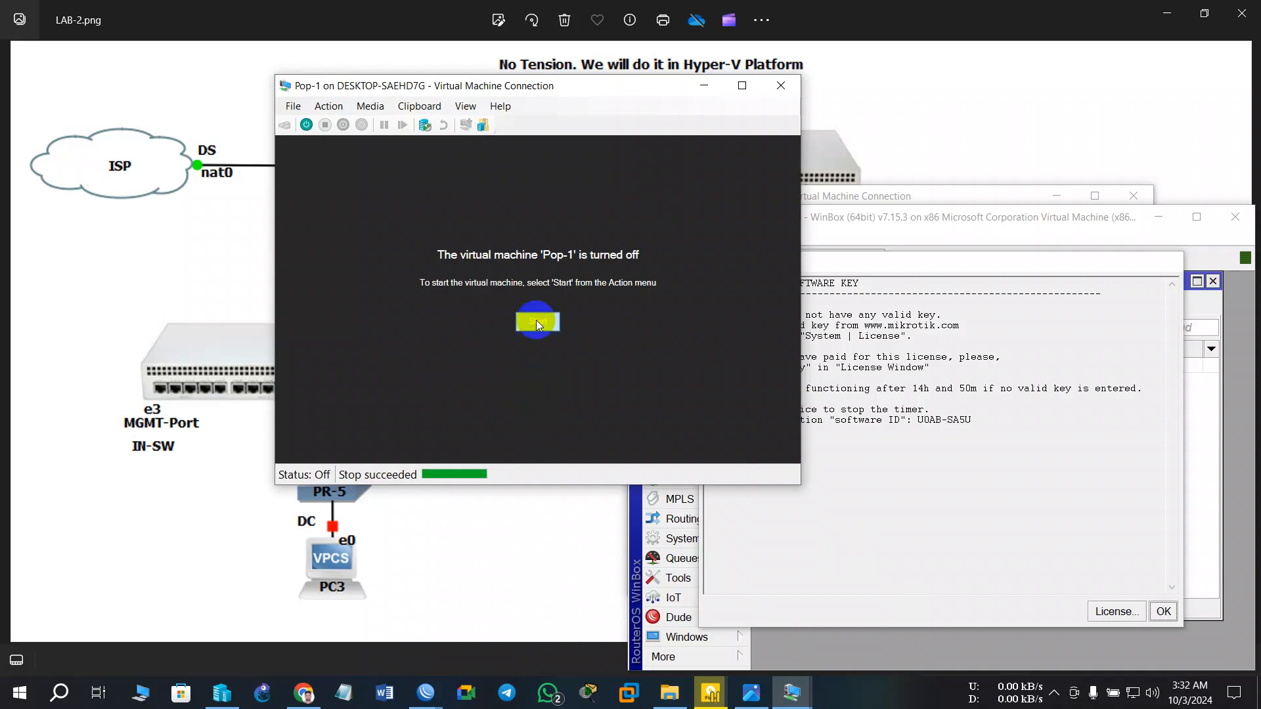
pyautogui.click(293, 106)
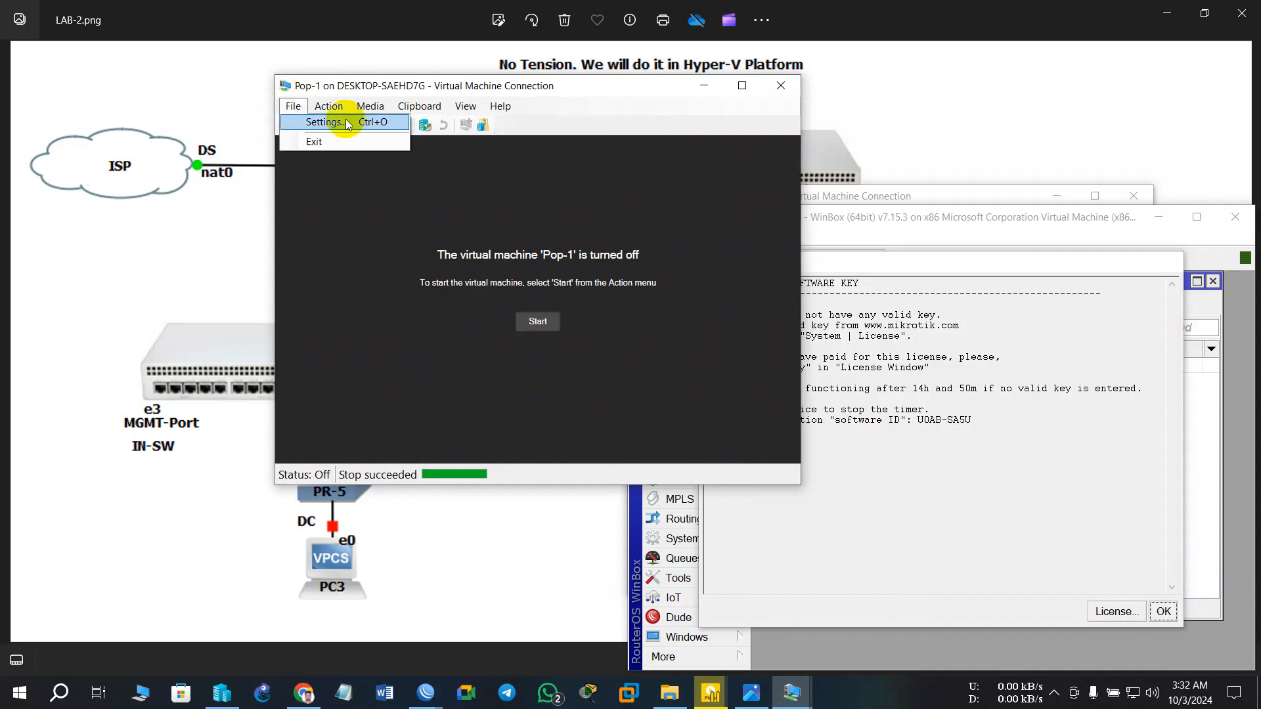
pyautogui.click(329, 122)
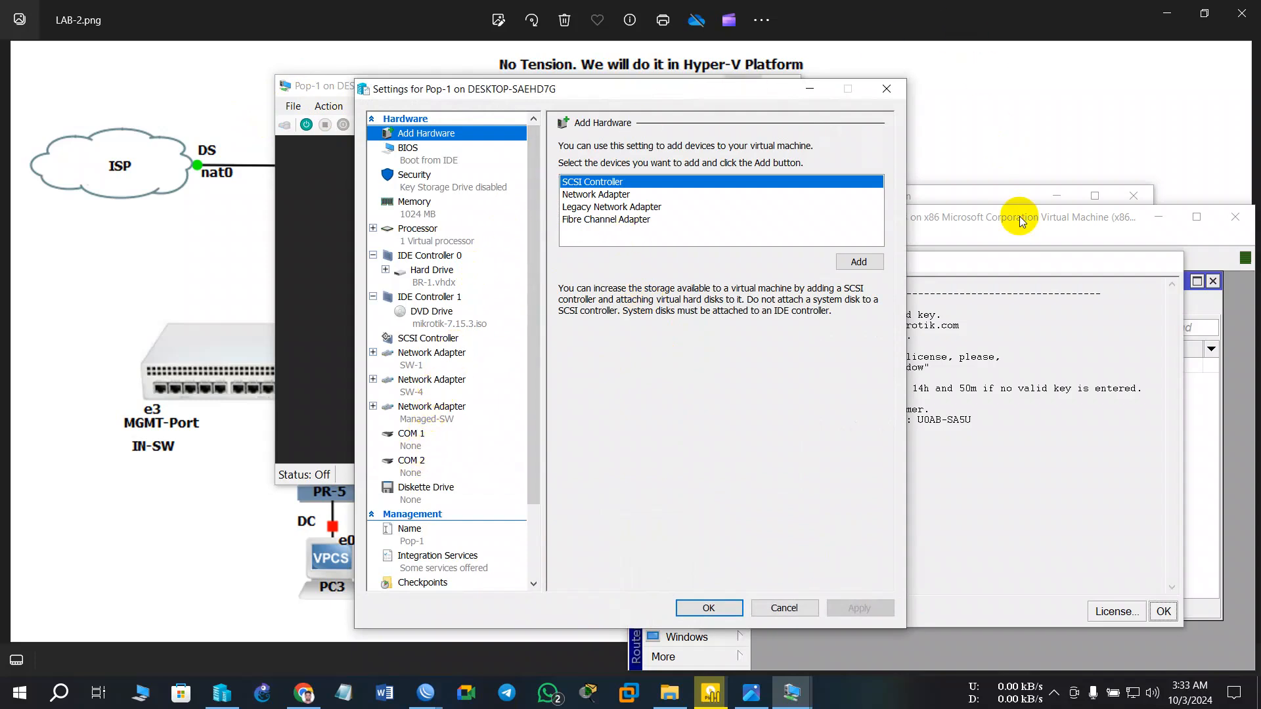
pyautogui.moveTo(668, 84); pyautogui.dragTo(693, 383)
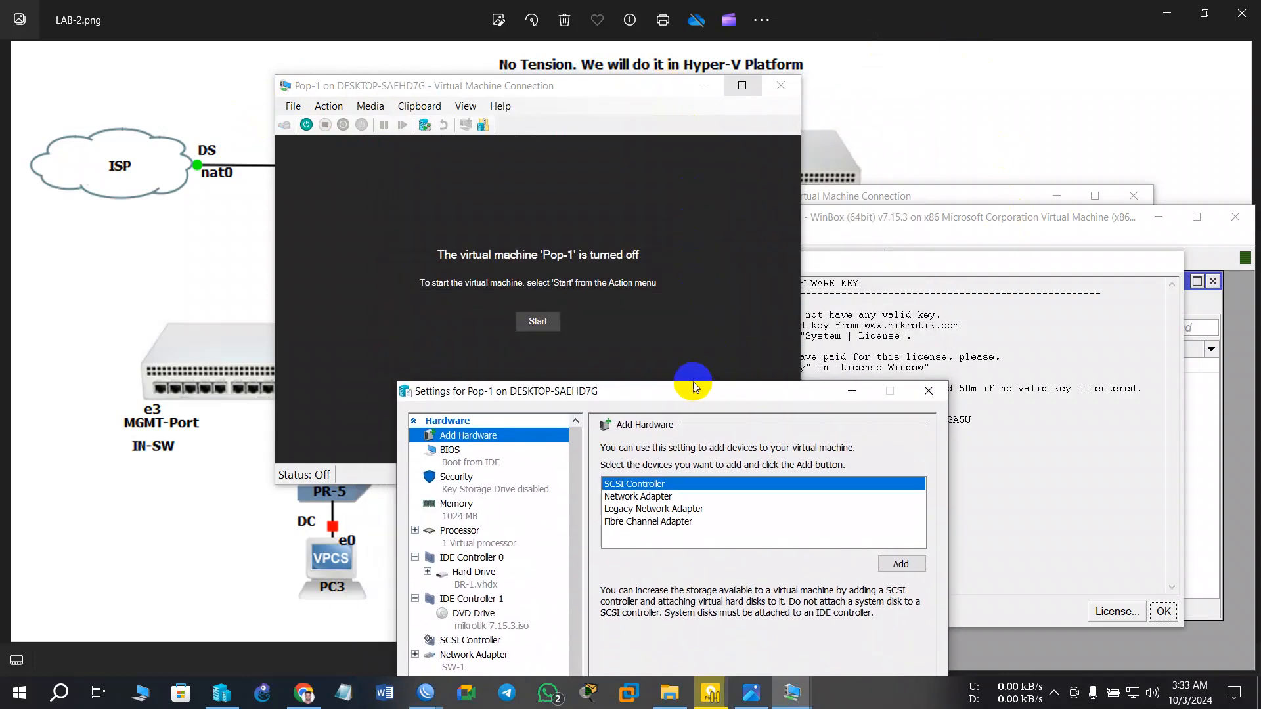
pyautogui.click(709, 81)
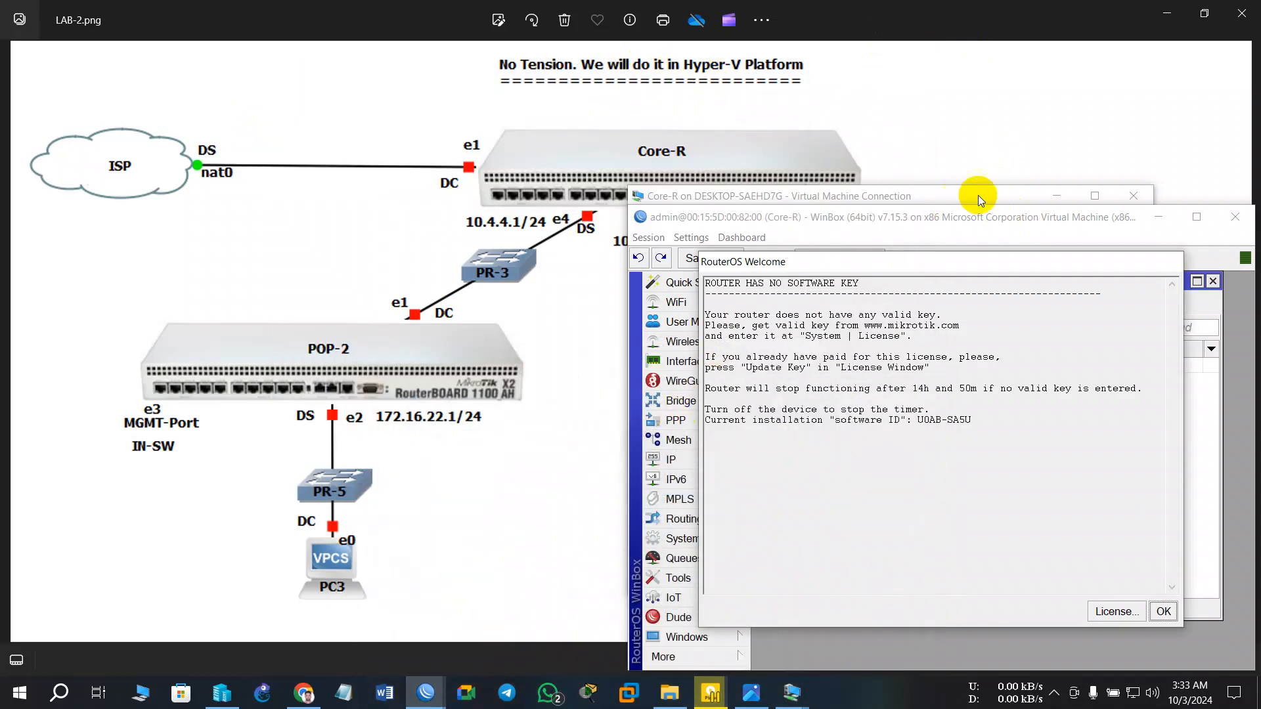
# - Dismiss the RouterOS welcome notice and minimize WinBox and the Core-R console
pyautogui.click(1163, 612)
pyautogui.click(1158, 217)
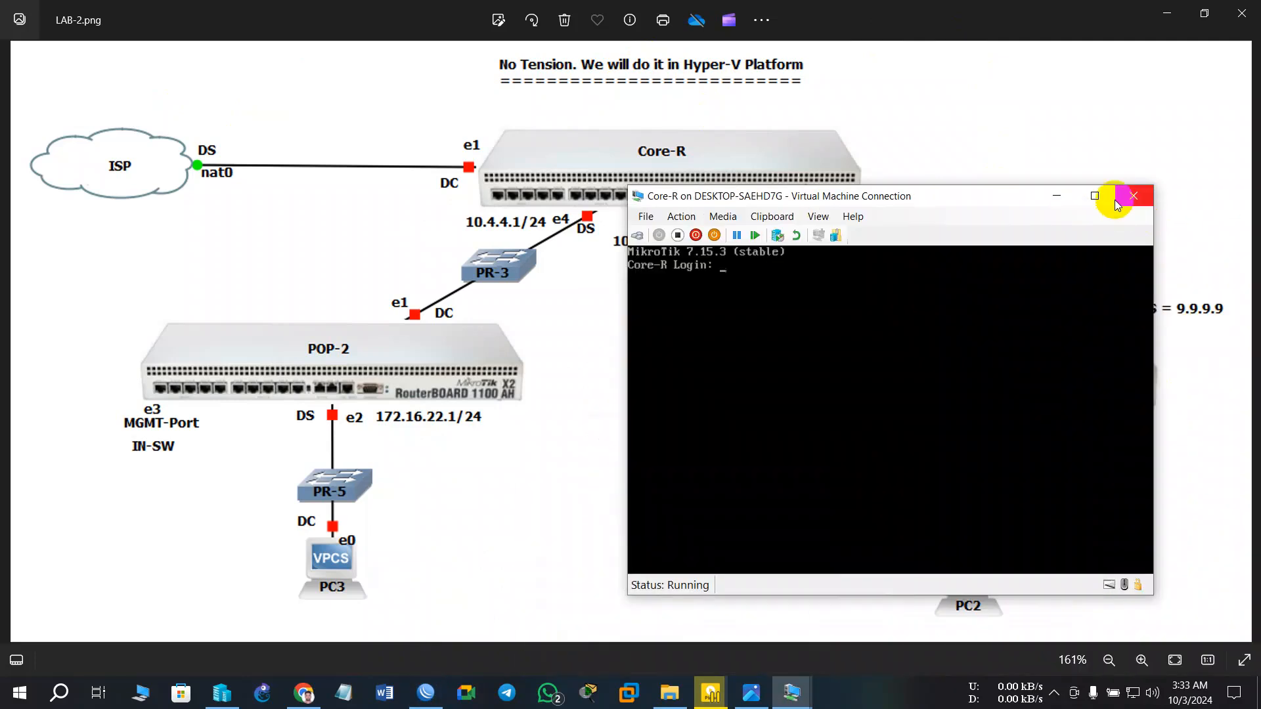
pyautogui.click(1056, 196)
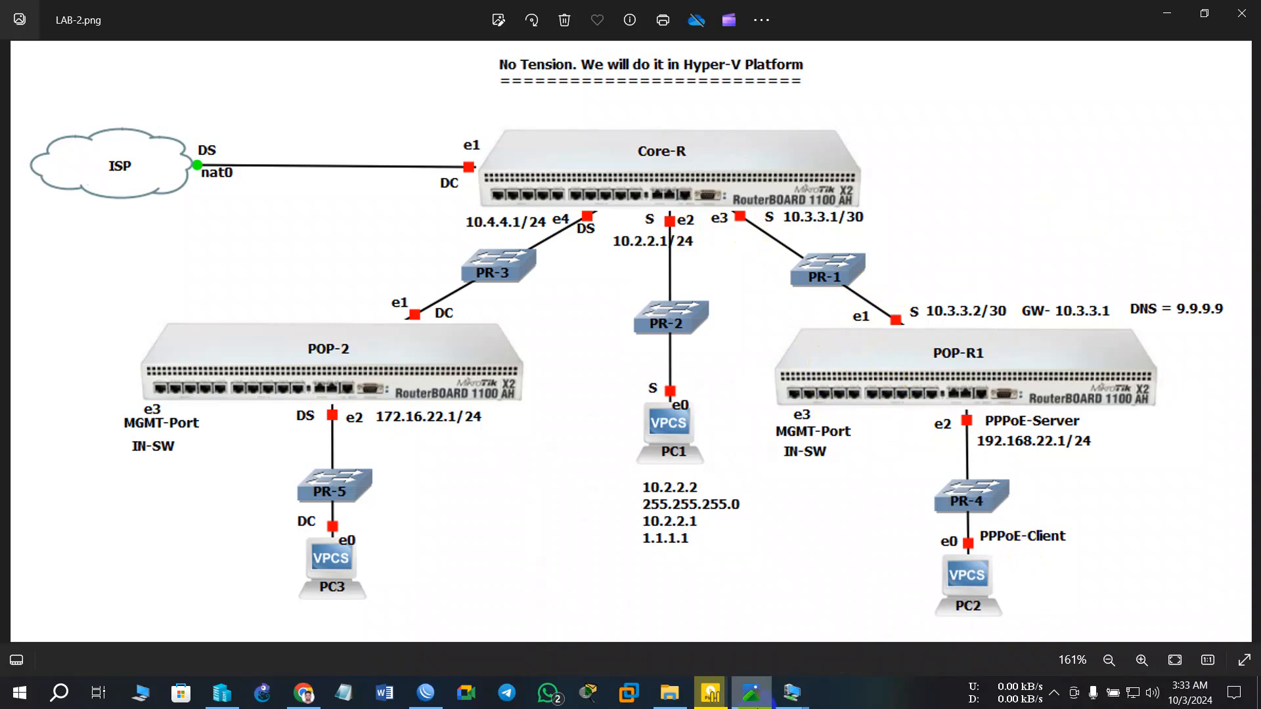
# - Restore Pop-1 and open its virtual machine settings, closing them without changes
pyautogui.moveTo(802, 698)
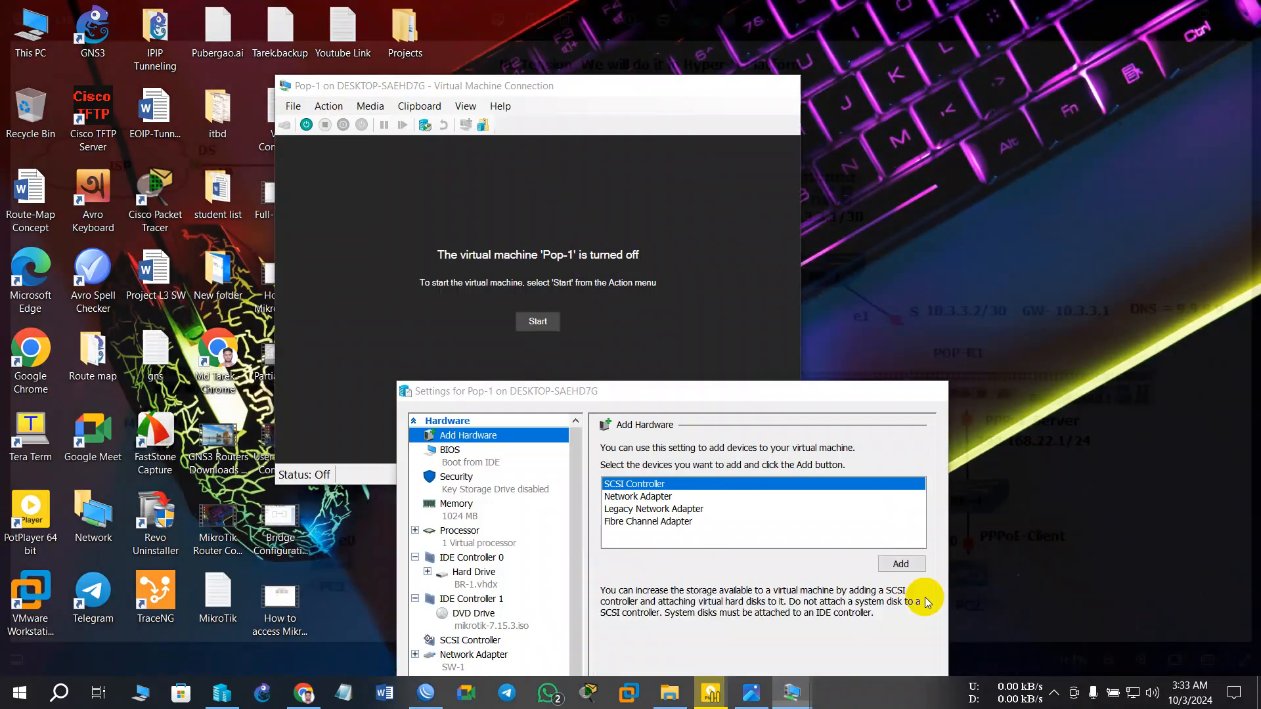
pyautogui.click(924, 617)
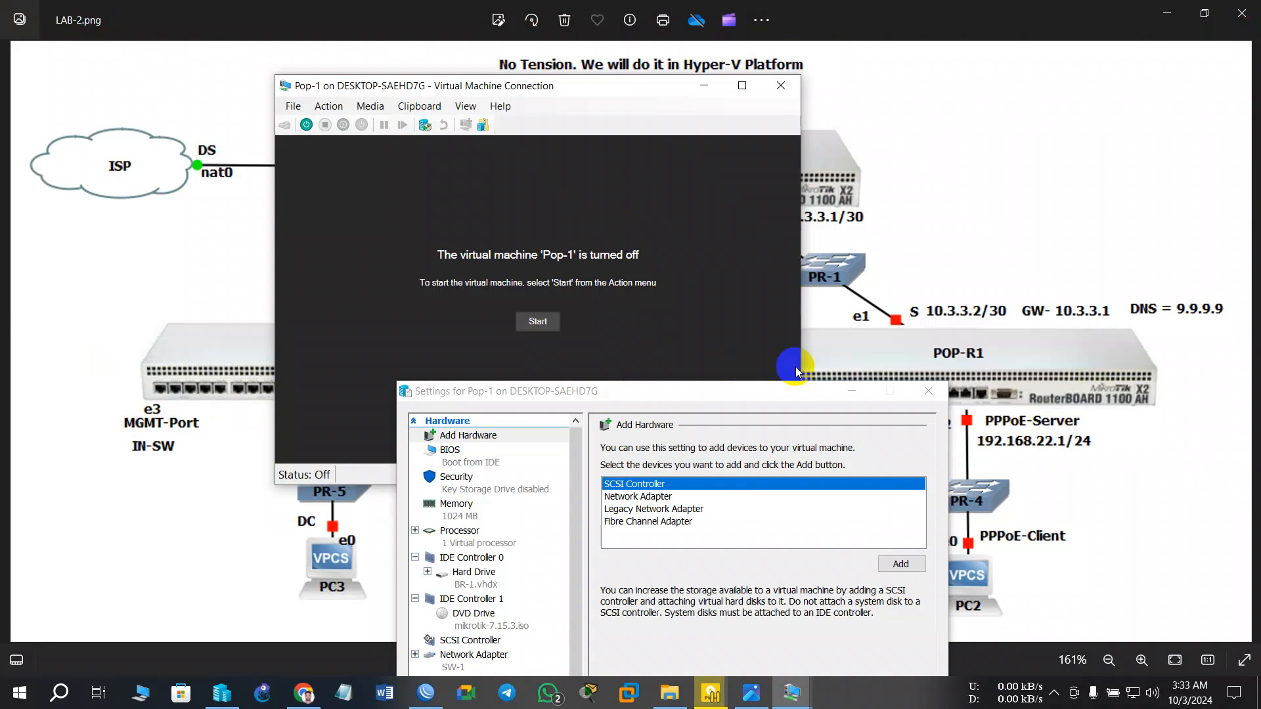
pyautogui.click(847, 387)
pyautogui.moveTo(609, 96); pyautogui.dragTo(585, 178)
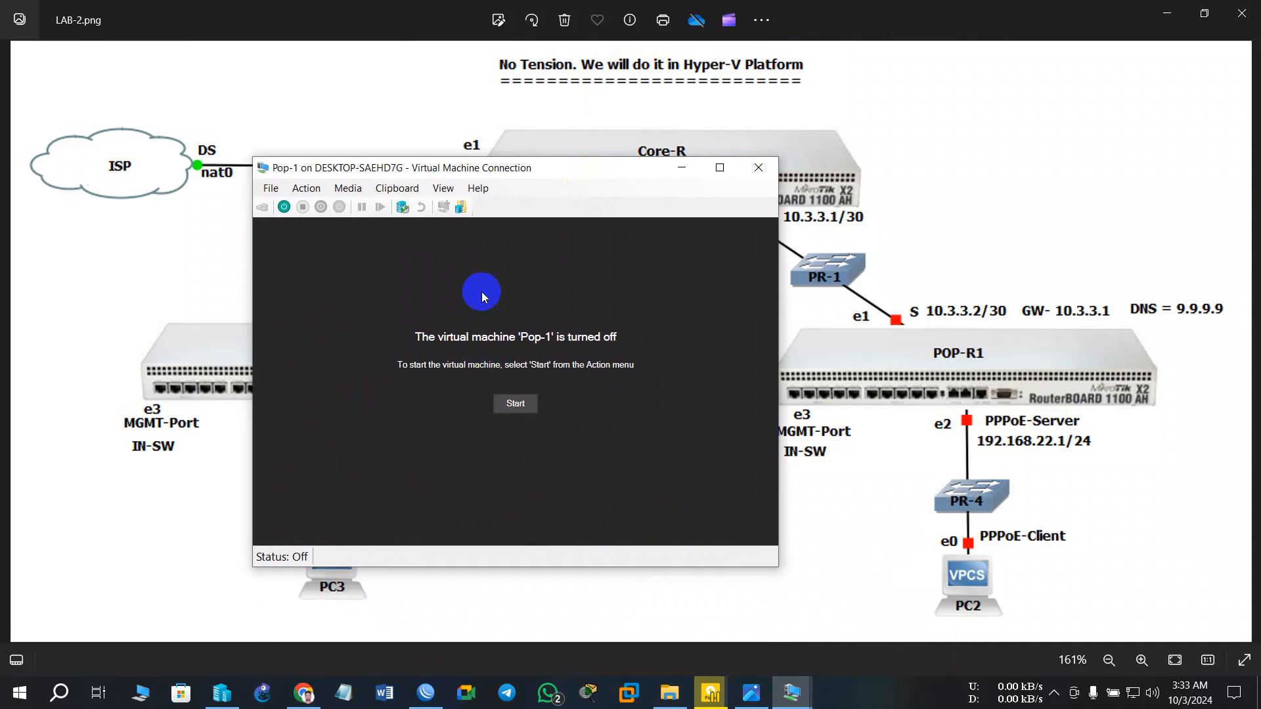
pyautogui.click(276, 188)
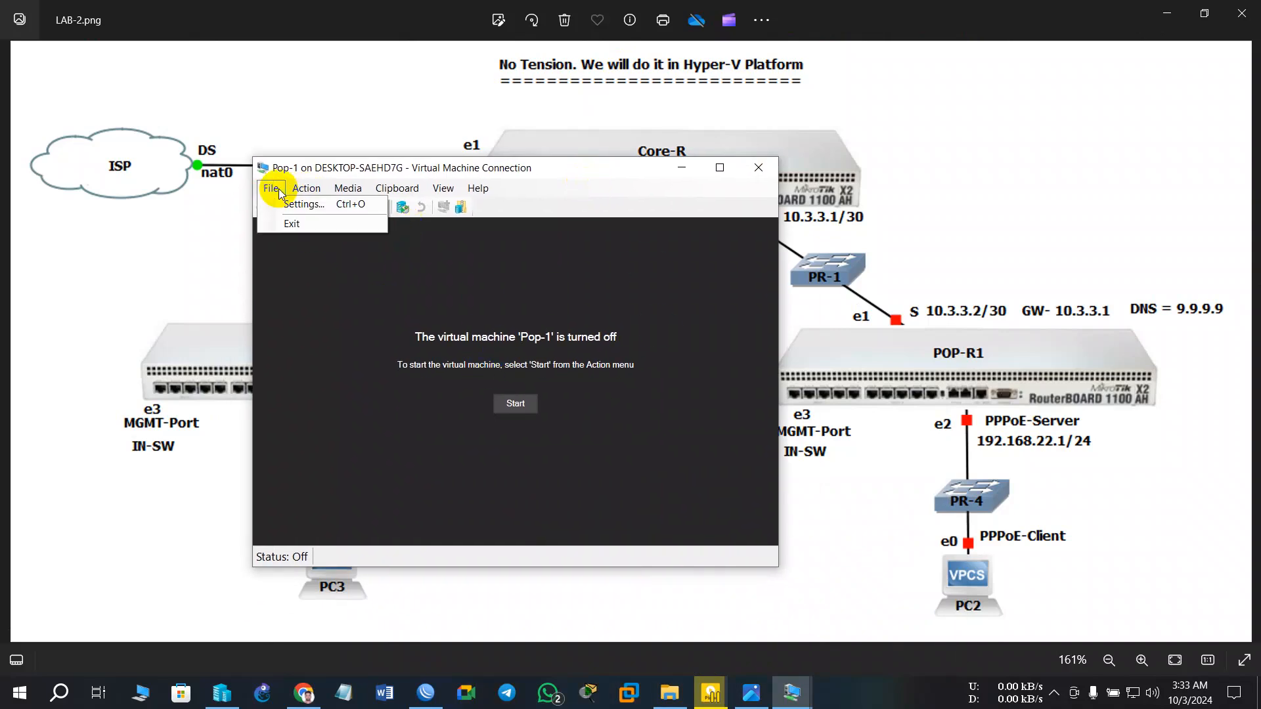
pyautogui.click(288, 204)
pyautogui.moveTo(663, 393); pyautogui.dragTo(407, 125)
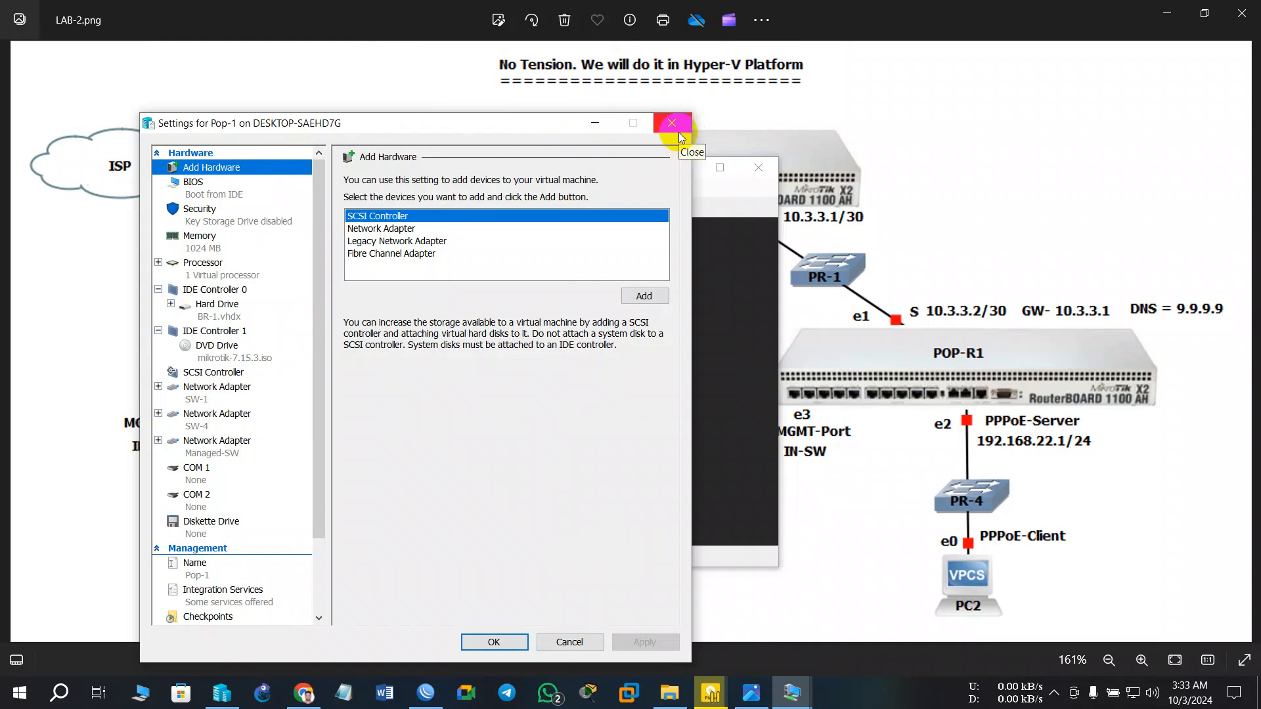
pyautogui.click(672, 123)
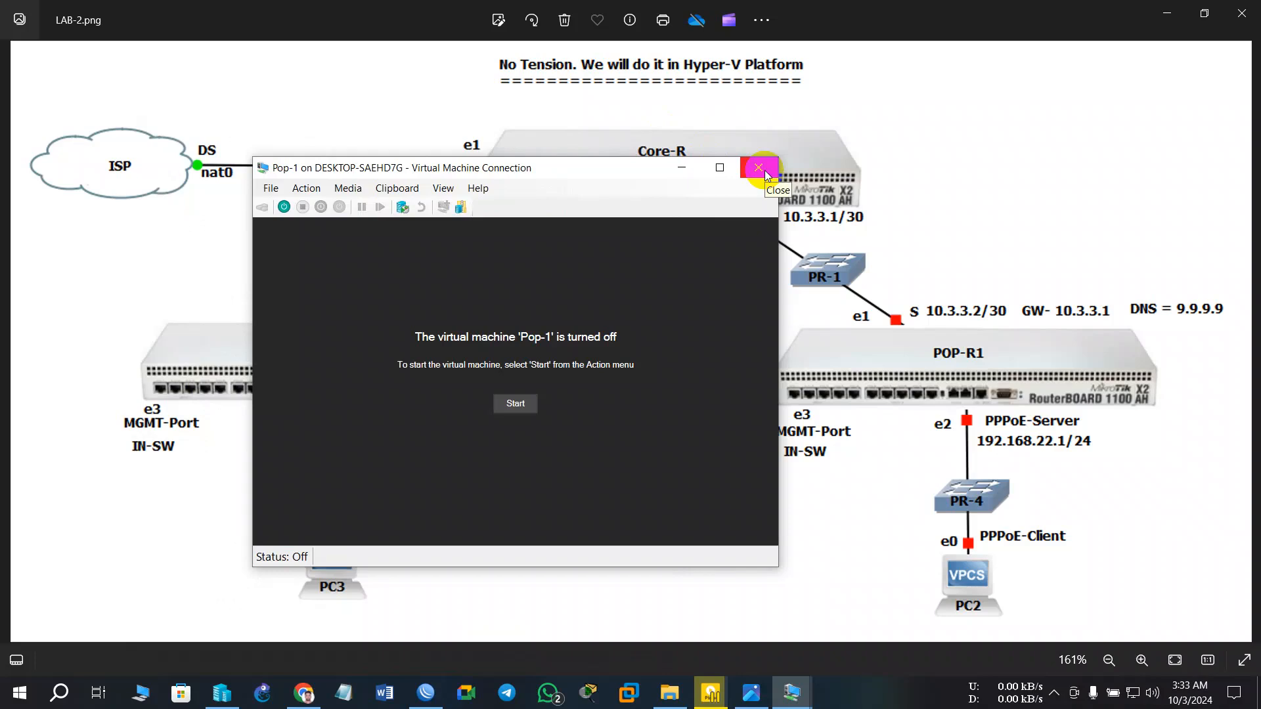
# - Start the Pop-1 virtual machine and restore the Core-R console beside it
pyautogui.click(513, 404)
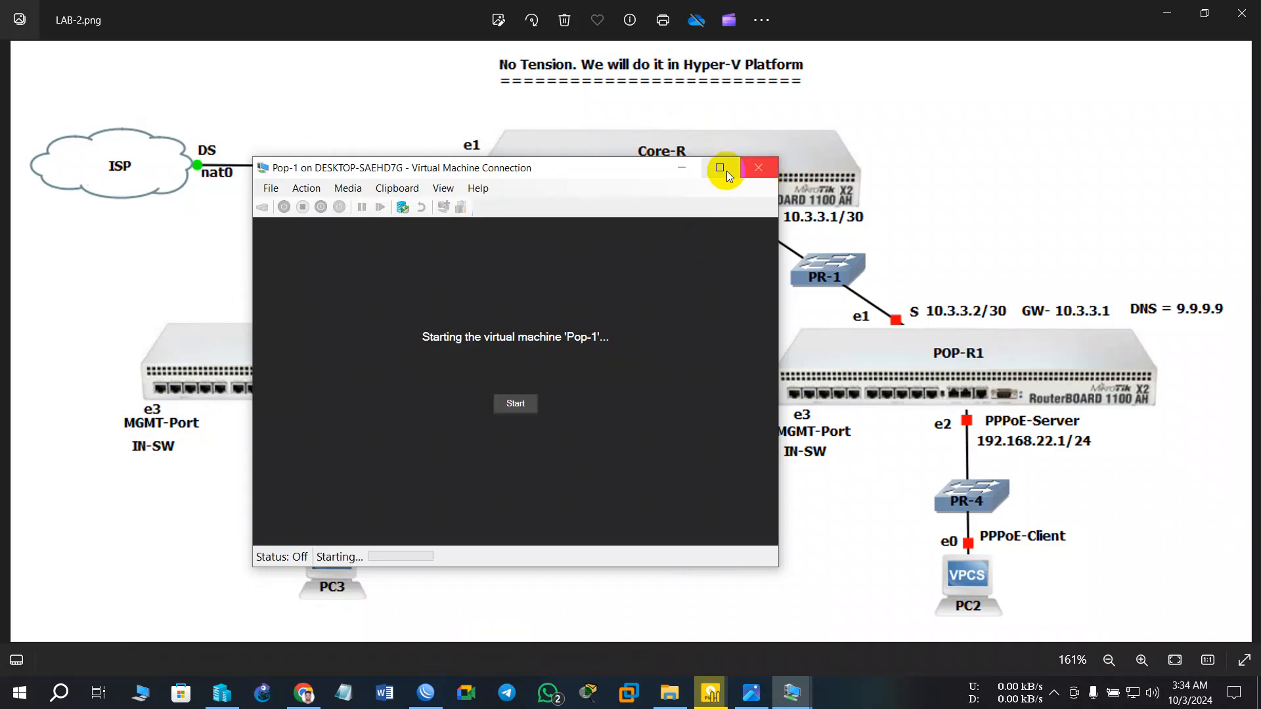
pyautogui.click(794, 688)
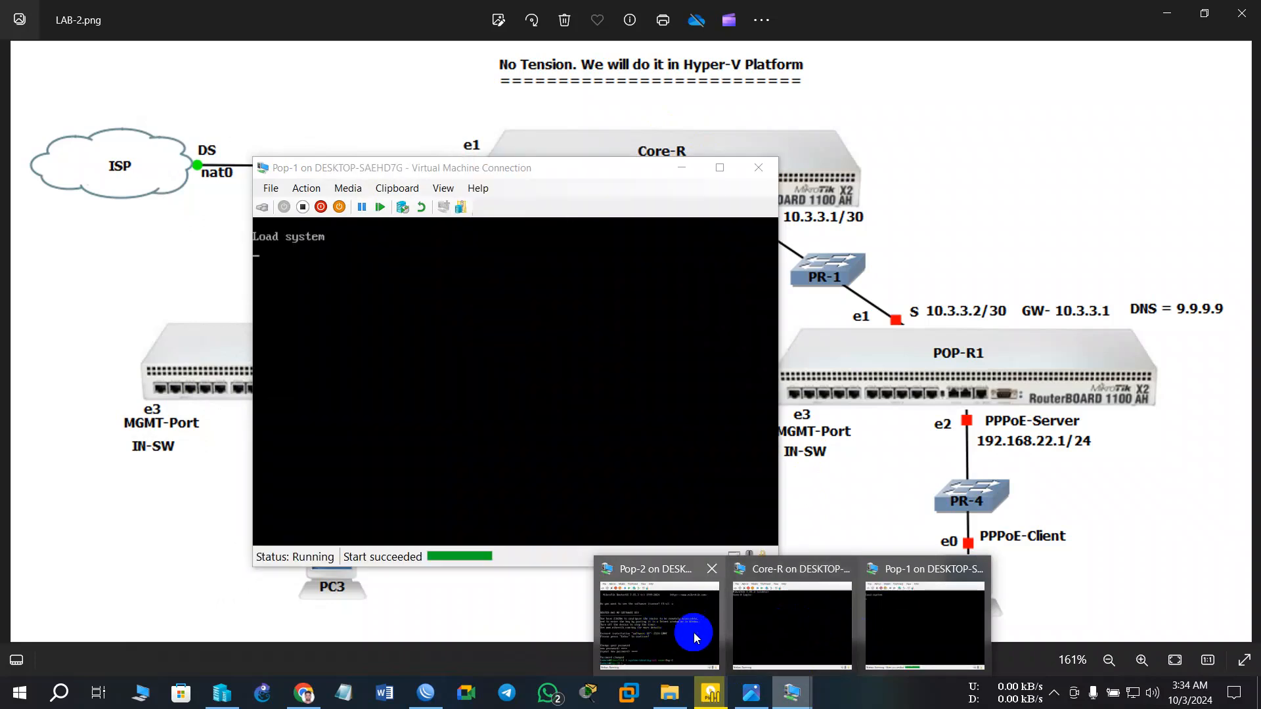
pyautogui.click(787, 628)
pyautogui.click(445, 316)
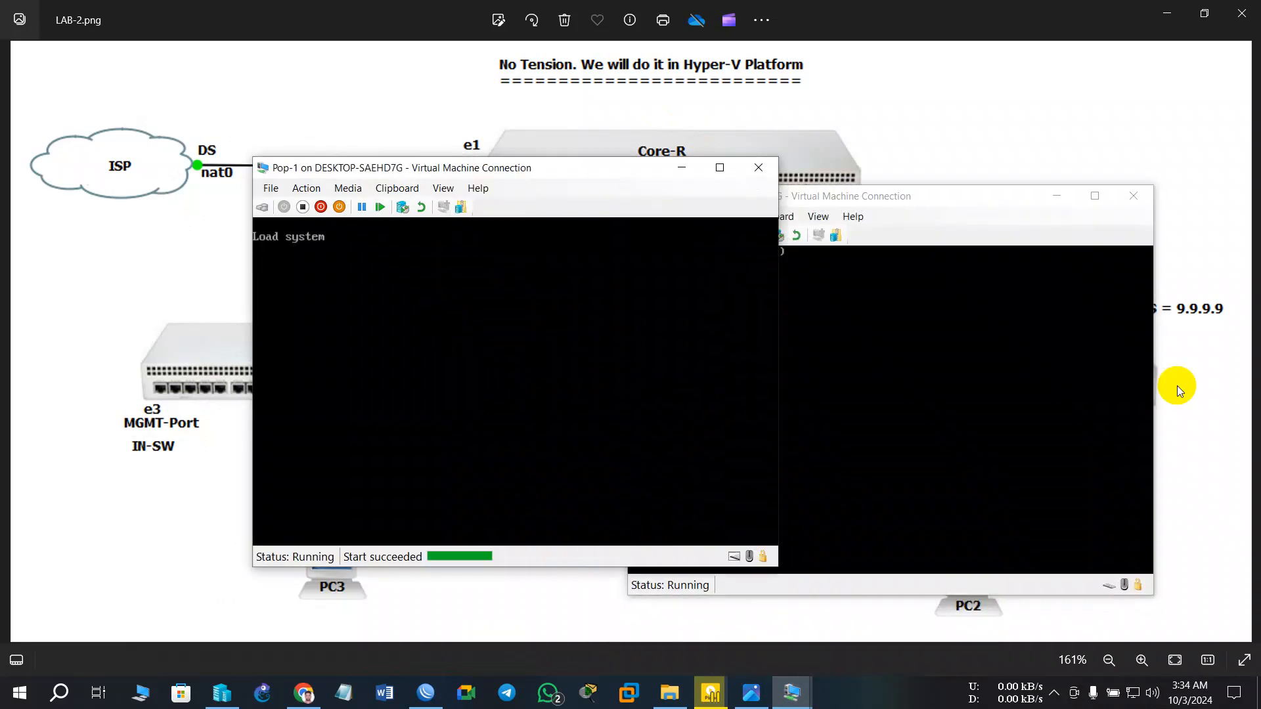
# - Log in to the Core-R console as admin with its password
pyautogui.click(1049, 400)
pyautogui.write('a')
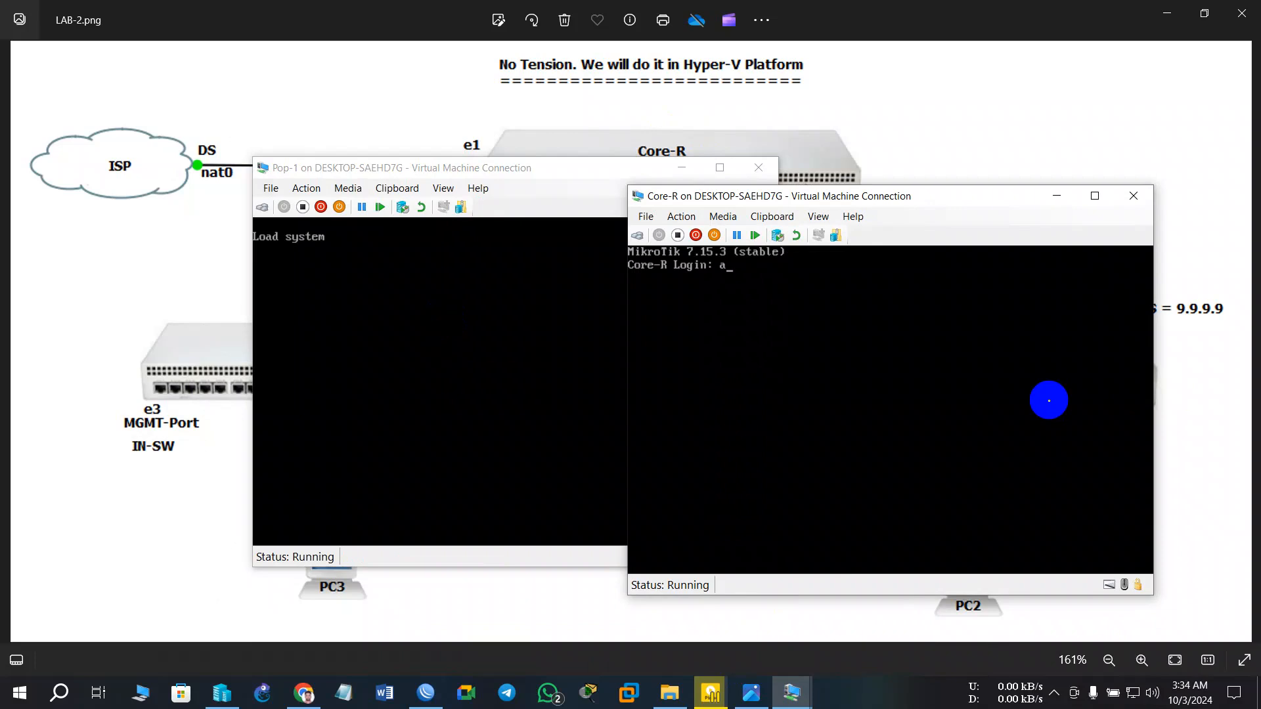
pyautogui.press('BackSpace')
pyautogui.press('BackSpace')
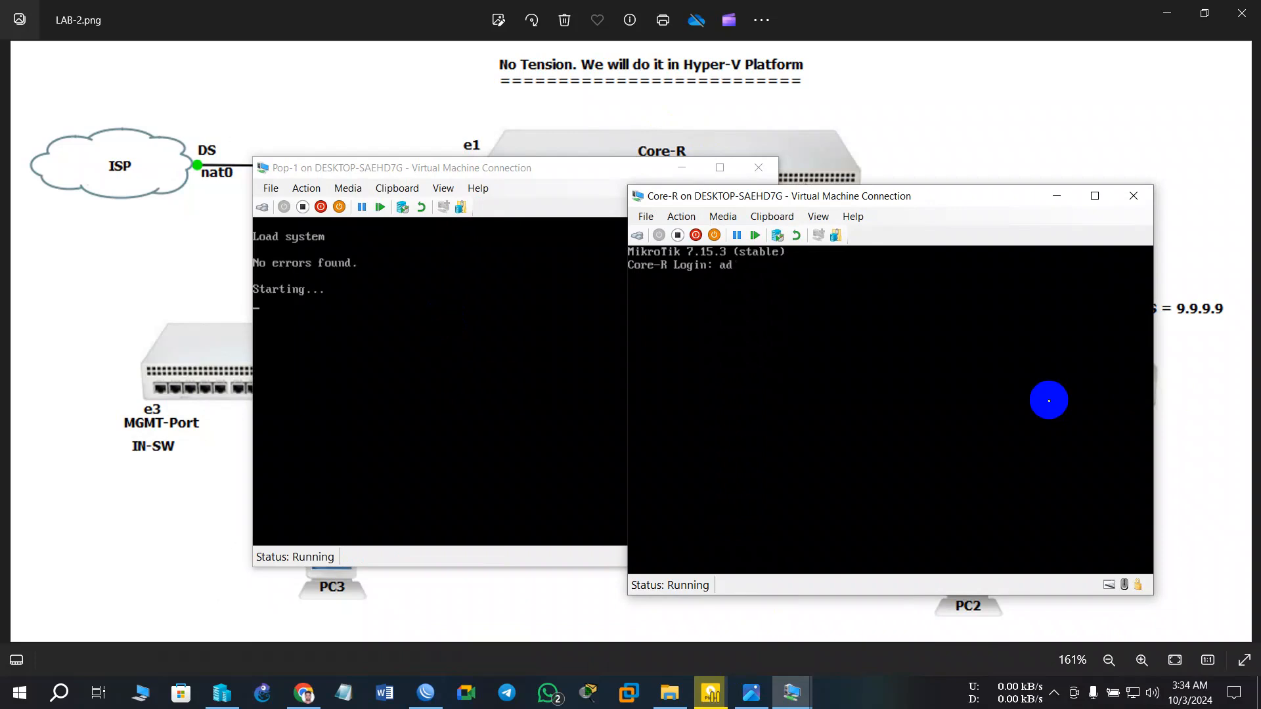
pyautogui.write('min')
pyautogui.press('Return')
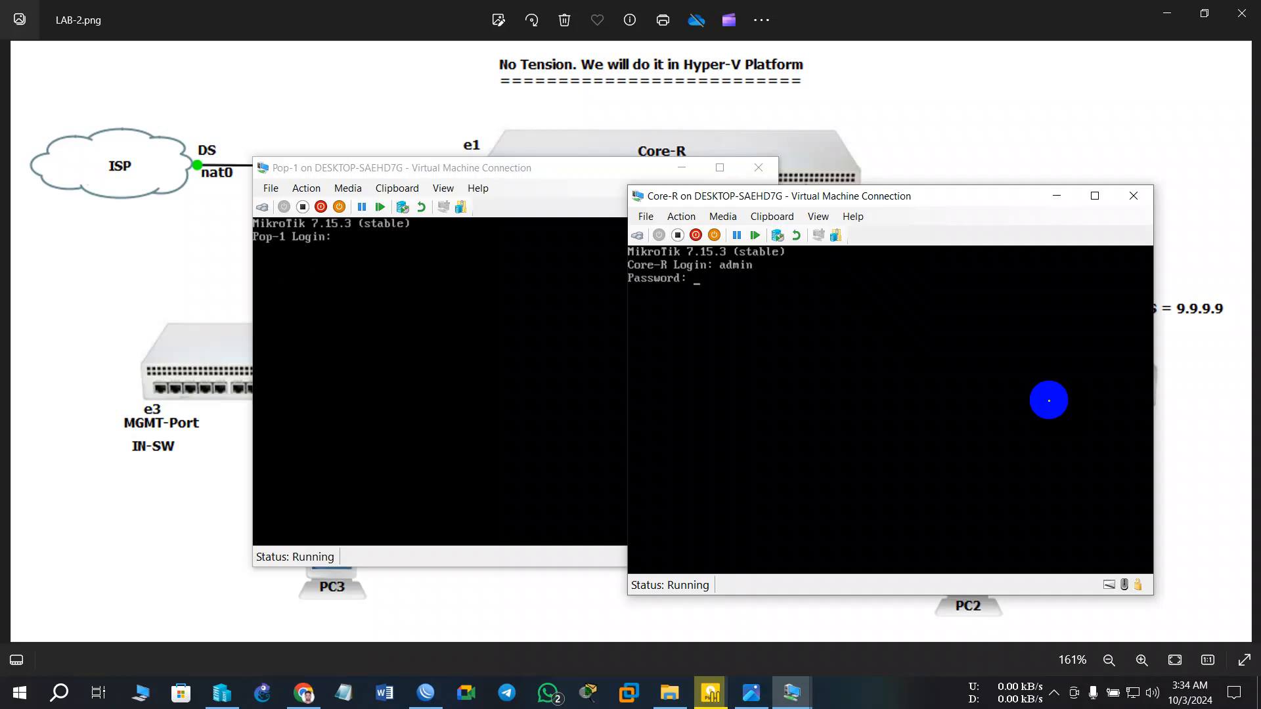
pyautogui.press('Return')
pyautogui.press('Return')
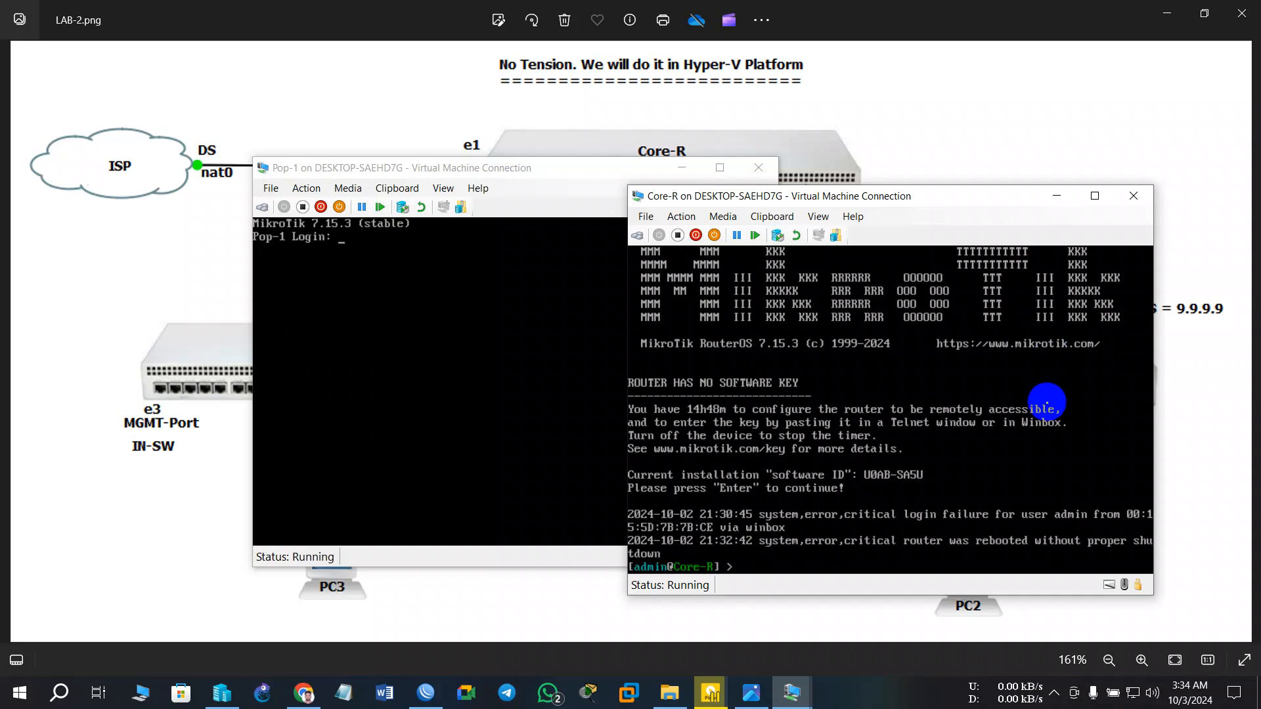
# - Log in to the Pop-1 console as admin, then minimize it
pyautogui.click(527, 321)
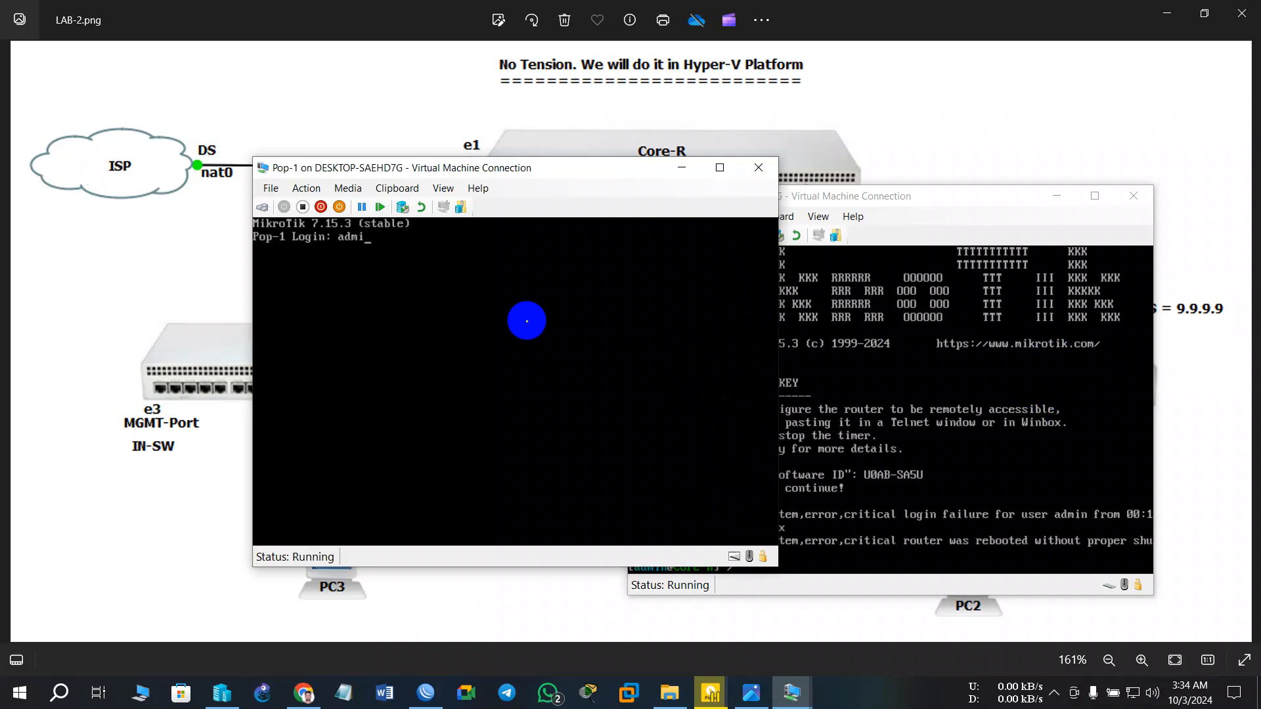
pyautogui.press('Return')
pyautogui.press('Return')
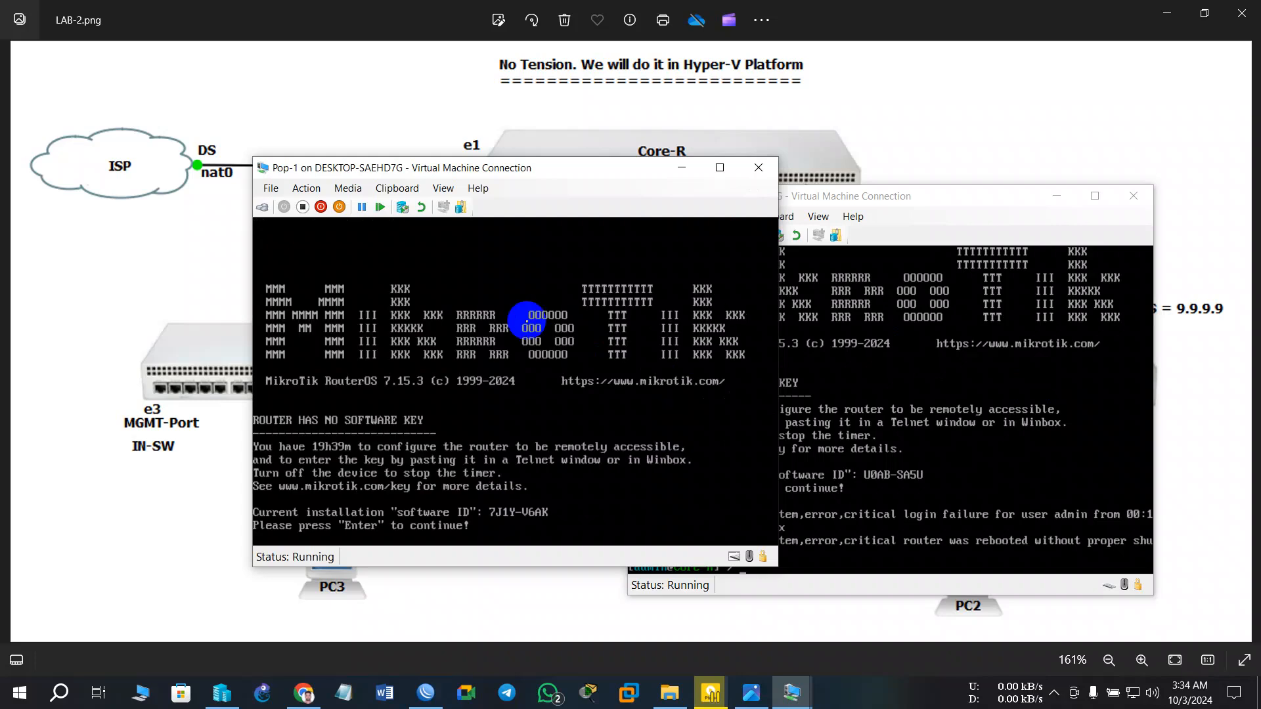
pyautogui.press('Return')
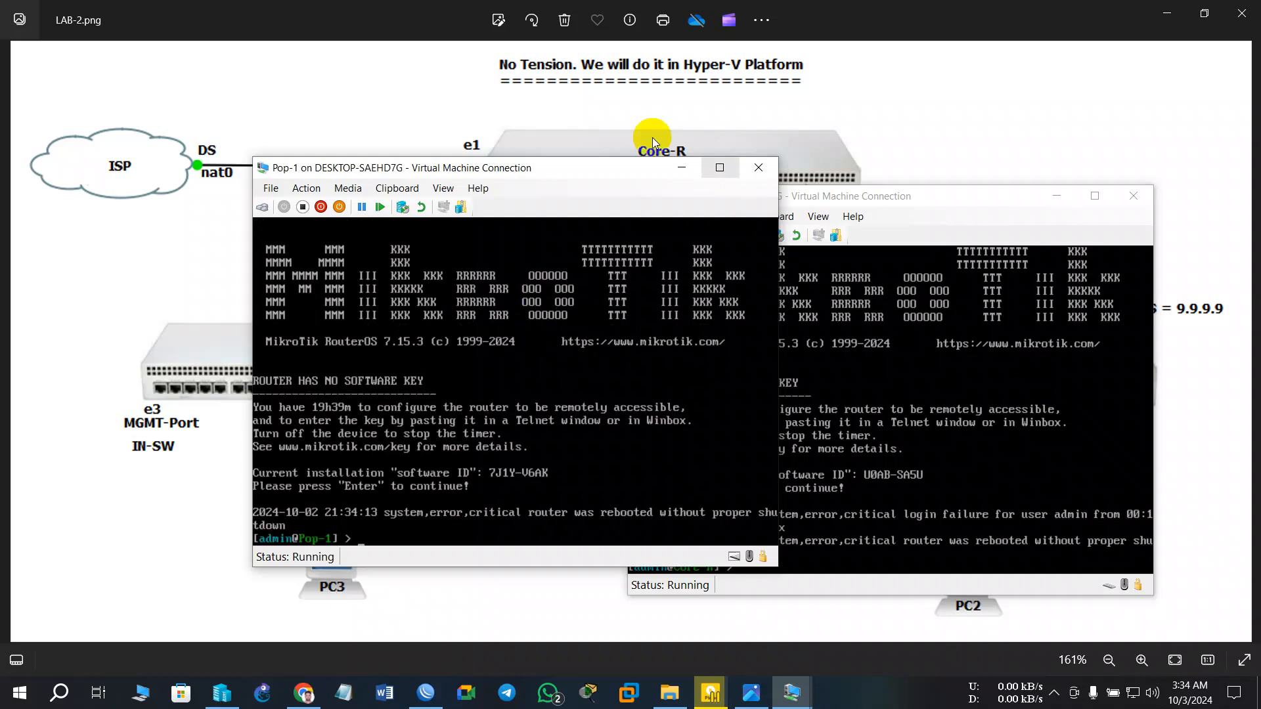
pyautogui.click(681, 168)
# - Run 'ip add pri' on Core-R, showing 172.21.214.55/20 on ether1, then minimize it
pyautogui.moveTo(826, 194)
pyautogui.mouseDown()
pyautogui.moveTo(823, 246)
pyautogui.moveTo(387, 162)
pyautogui.moveTo(381, 126)
pyautogui.moveTo(1029, 370)
pyautogui.moveTo(570, 284)
pyautogui.moveTo(769, 196)
pyautogui.moveTo(823, 191)
pyautogui.moveTo(832, 462)
pyautogui.moveTo(1221, 124)
pyautogui.moveTo(869, 218)
pyautogui.moveTo(867, 159)
pyautogui.mouseUp()
pyautogui.click(901, 520)
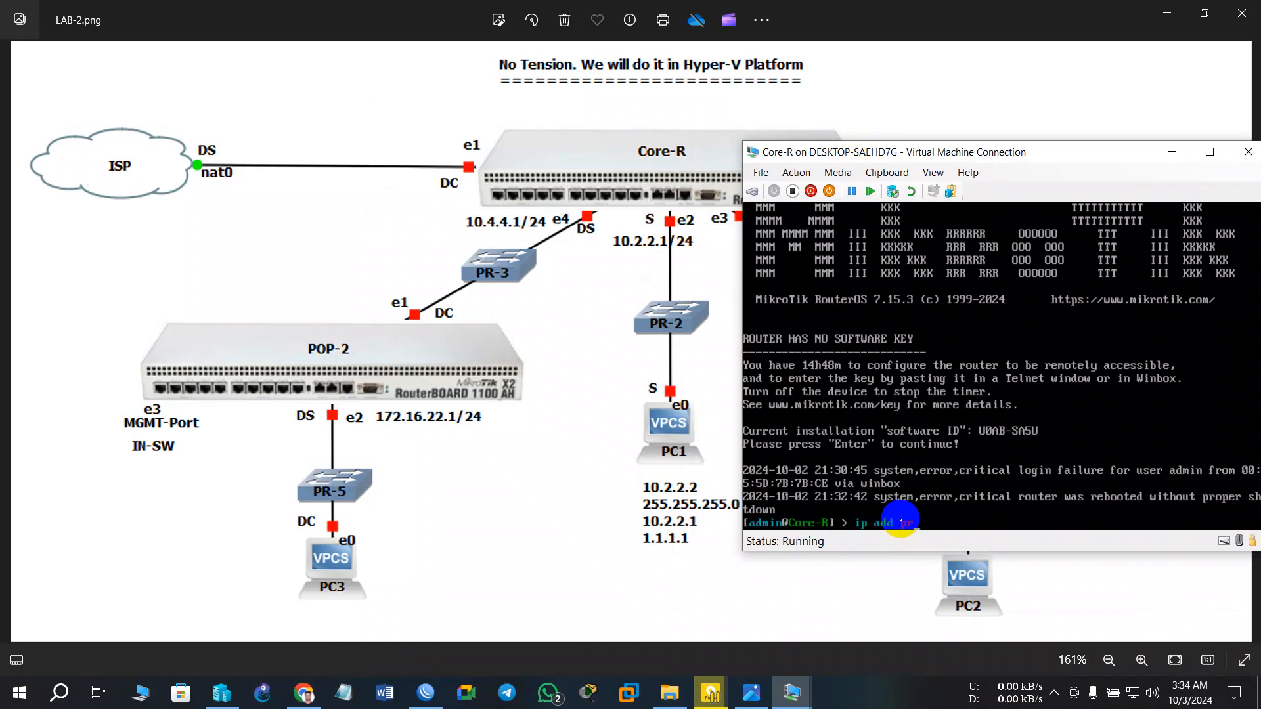
pyautogui.write('ip add pri')
pyautogui.press('Return')
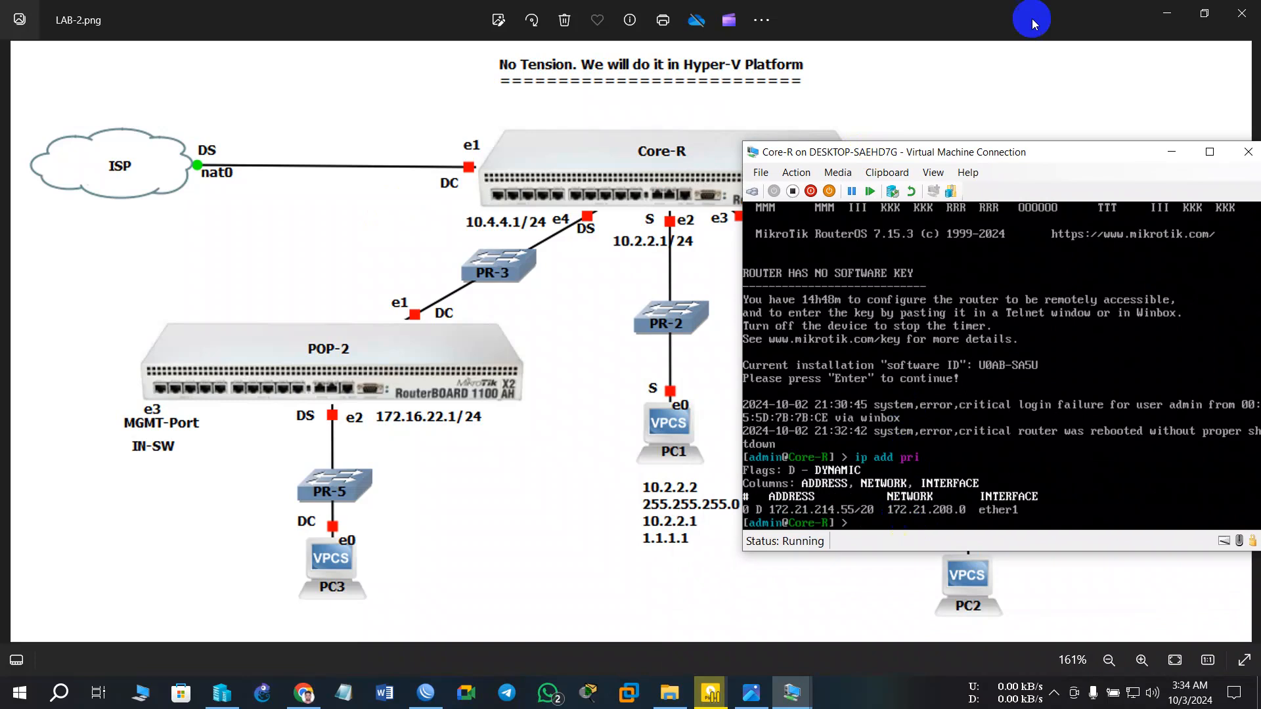
pyautogui.click(1171, 152)
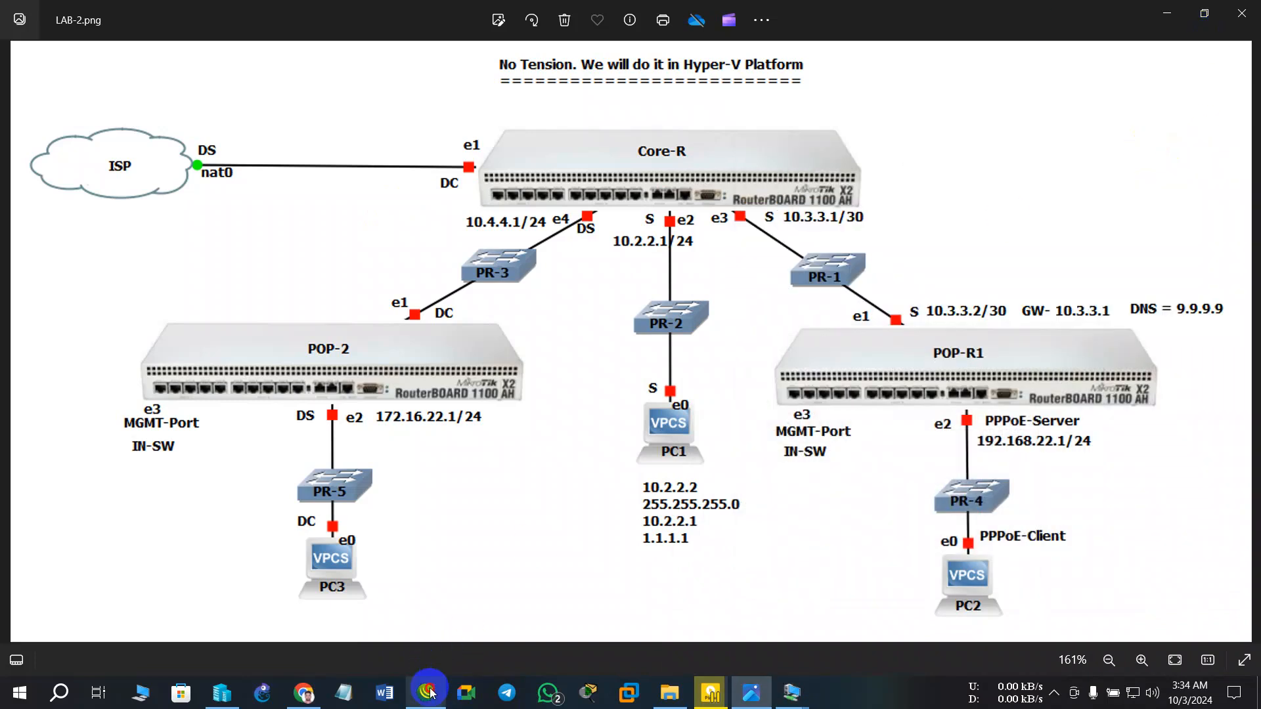
# - Bring up Core-R's WinBox session and open its IP Address List showing 172.21.214.55 on ether1
pyautogui.click(428, 693)
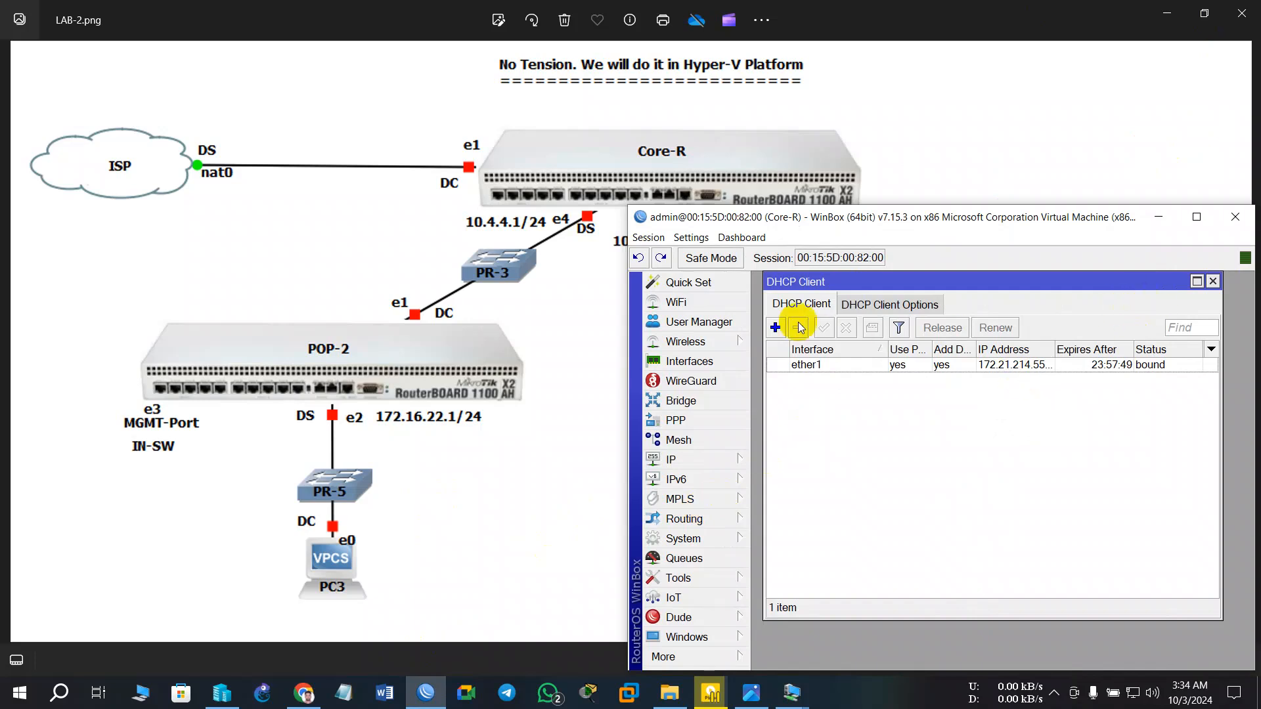
pyautogui.moveTo(797, 224); pyautogui.dragTo(855, 93)
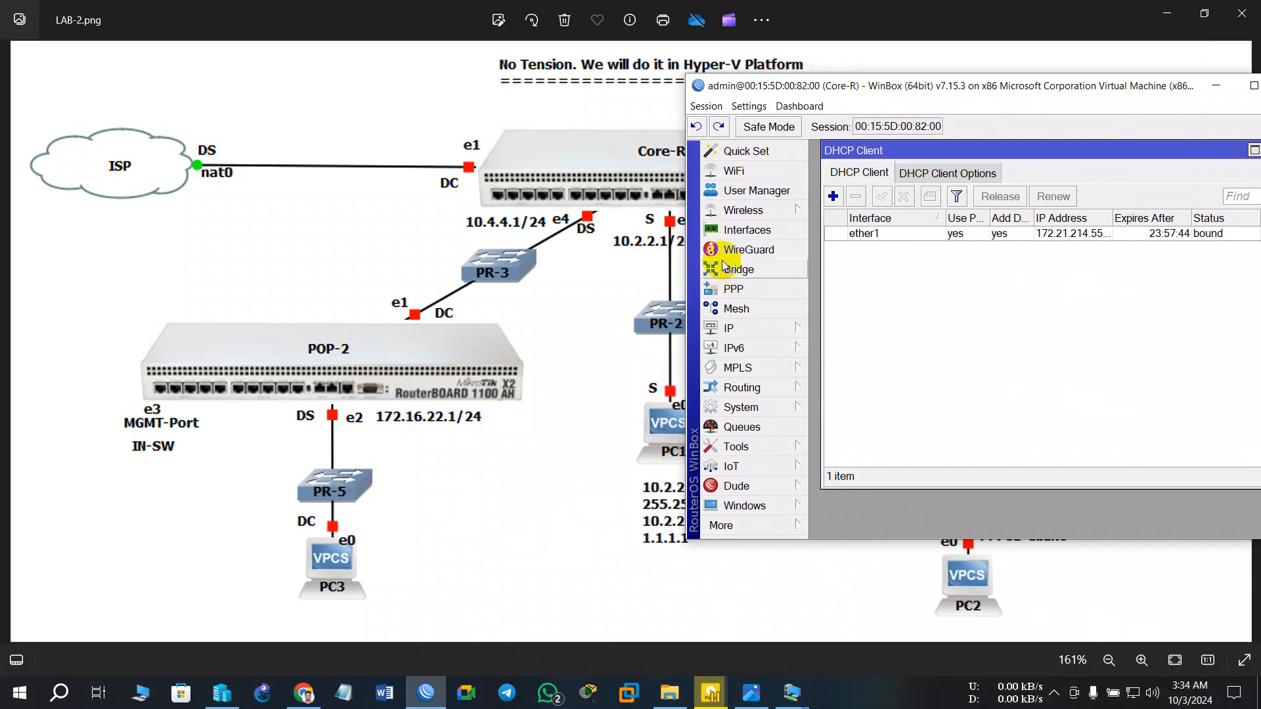
pyautogui.click(734, 327)
pyautogui.click(853, 171)
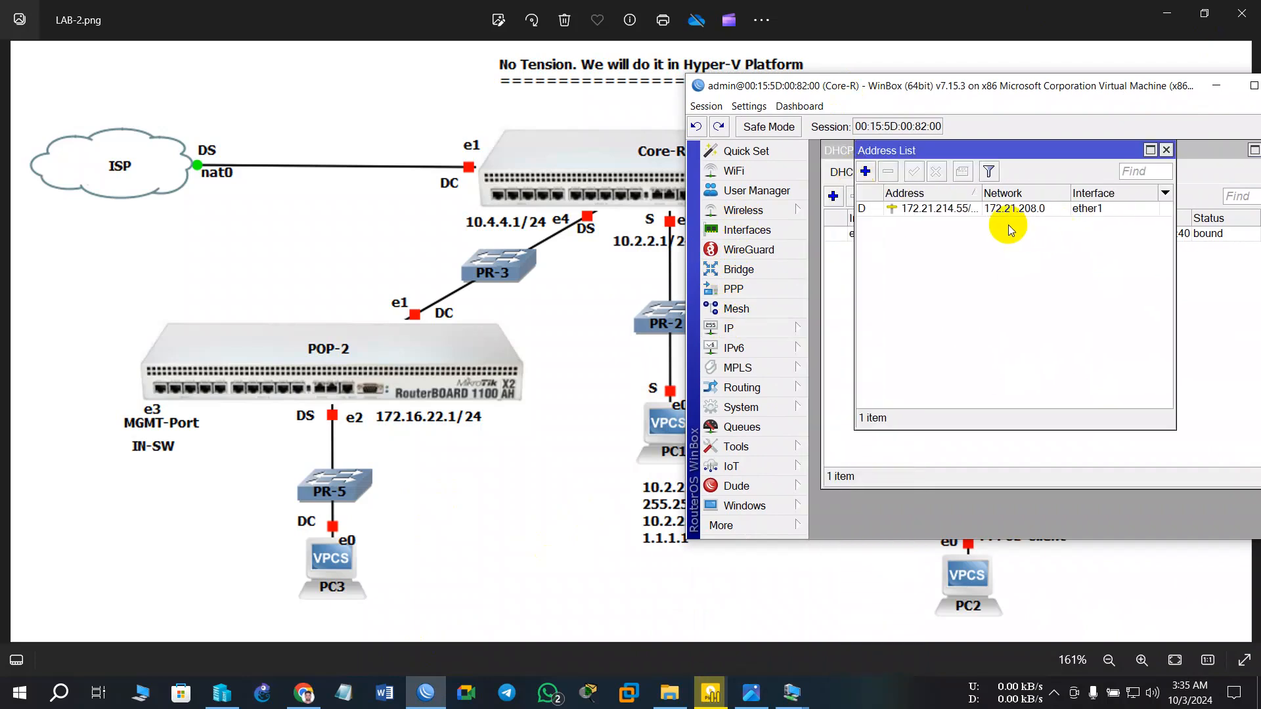
# - Add the address 10.2.2.1/24 on Core-R's ether2 interface
pyautogui.click(865, 170)
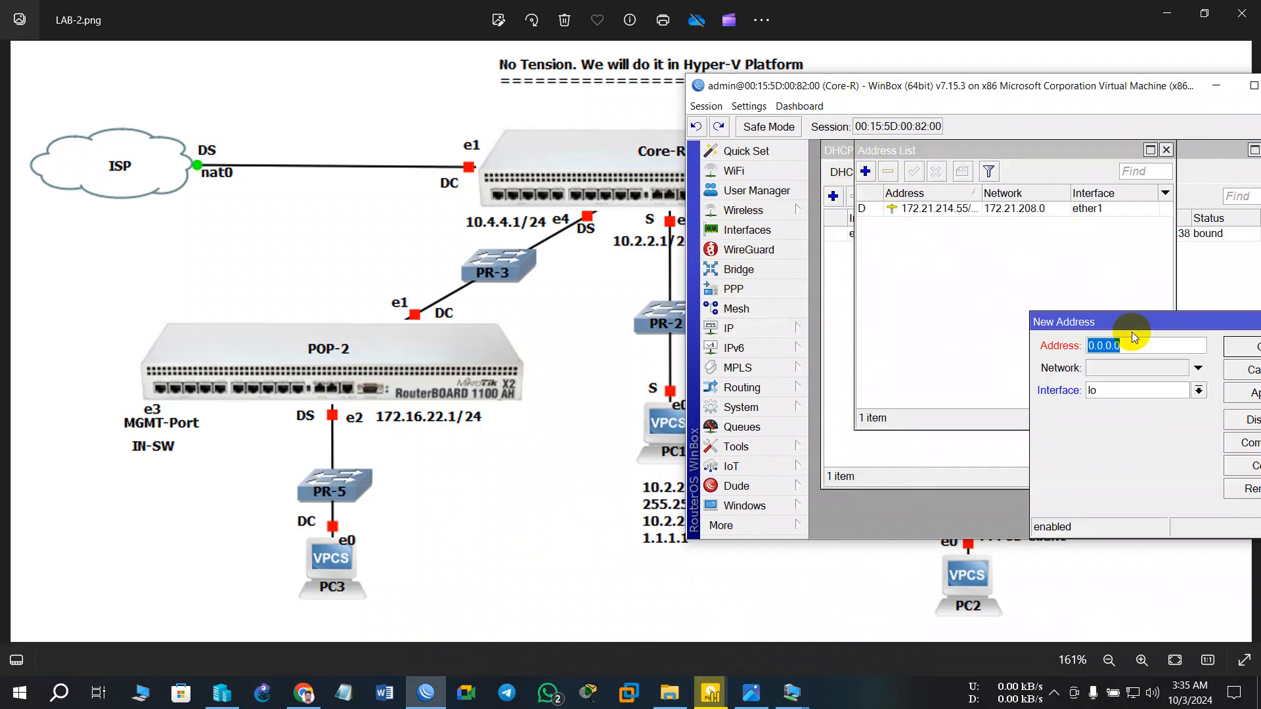
pyautogui.moveTo(1131, 328); pyautogui.dragTo(966, 204)
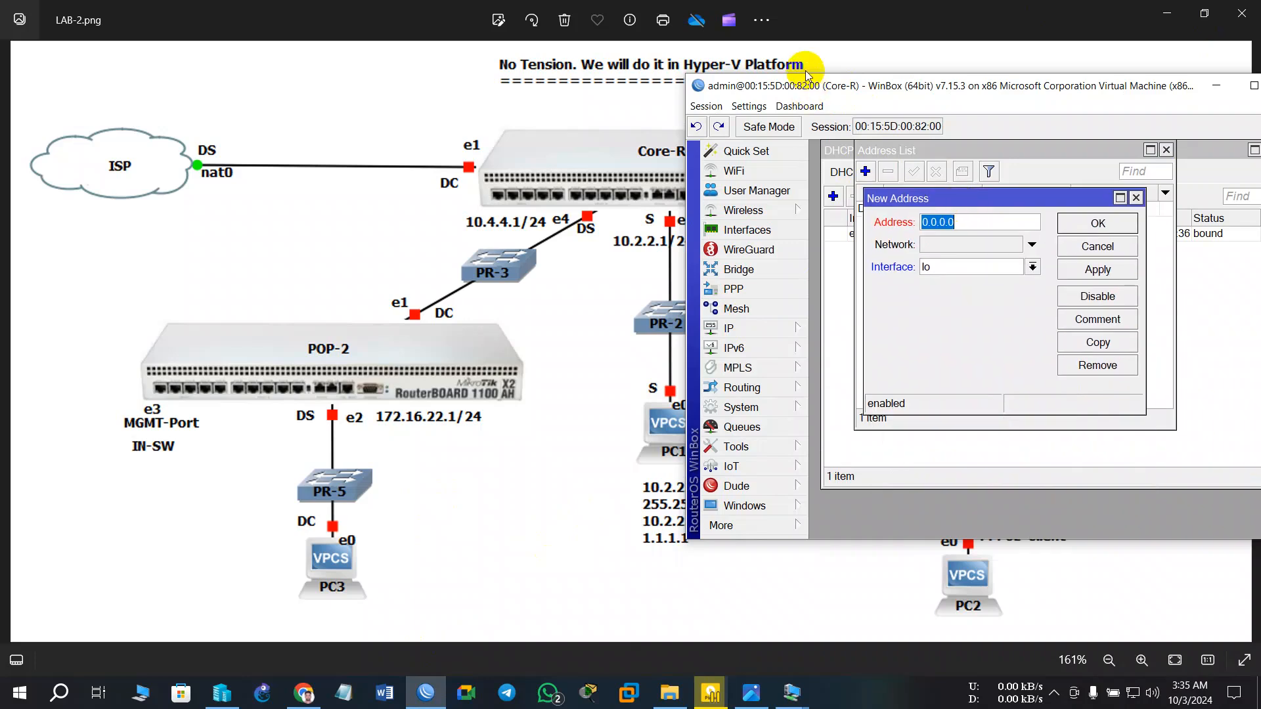
pyautogui.moveTo(805, 86); pyautogui.dragTo(846, 94)
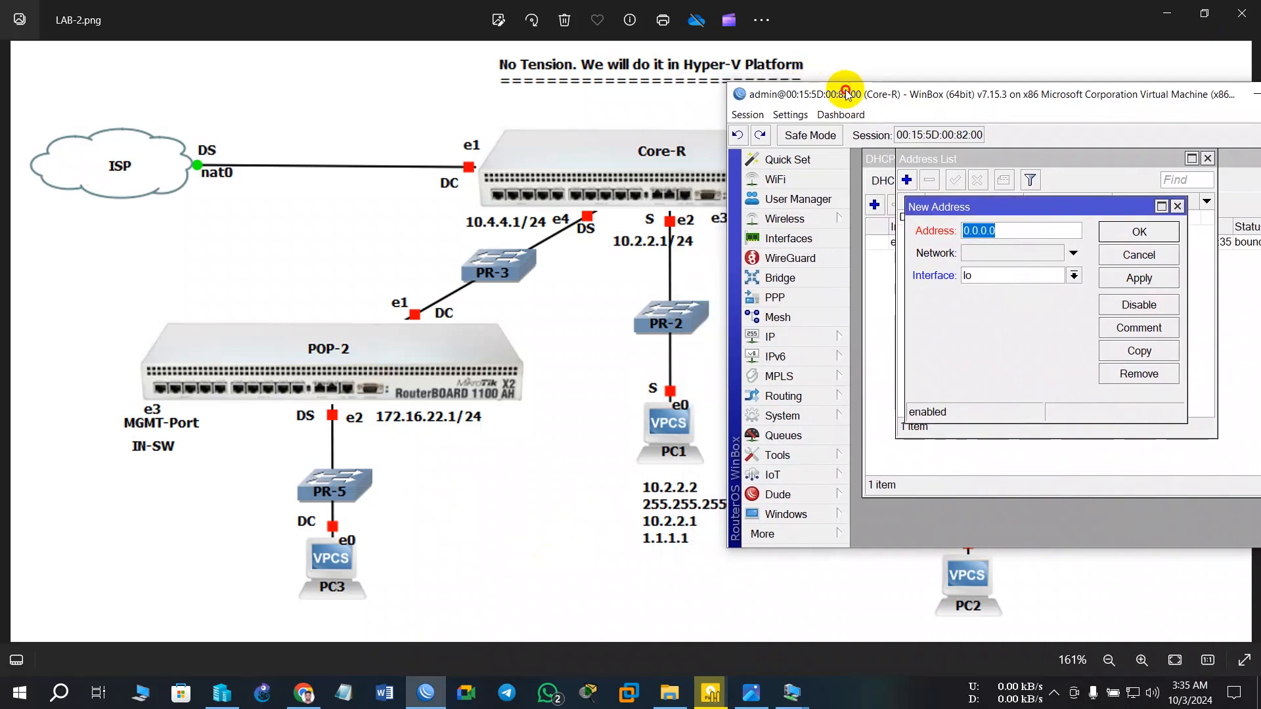
pyautogui.click(1013, 233)
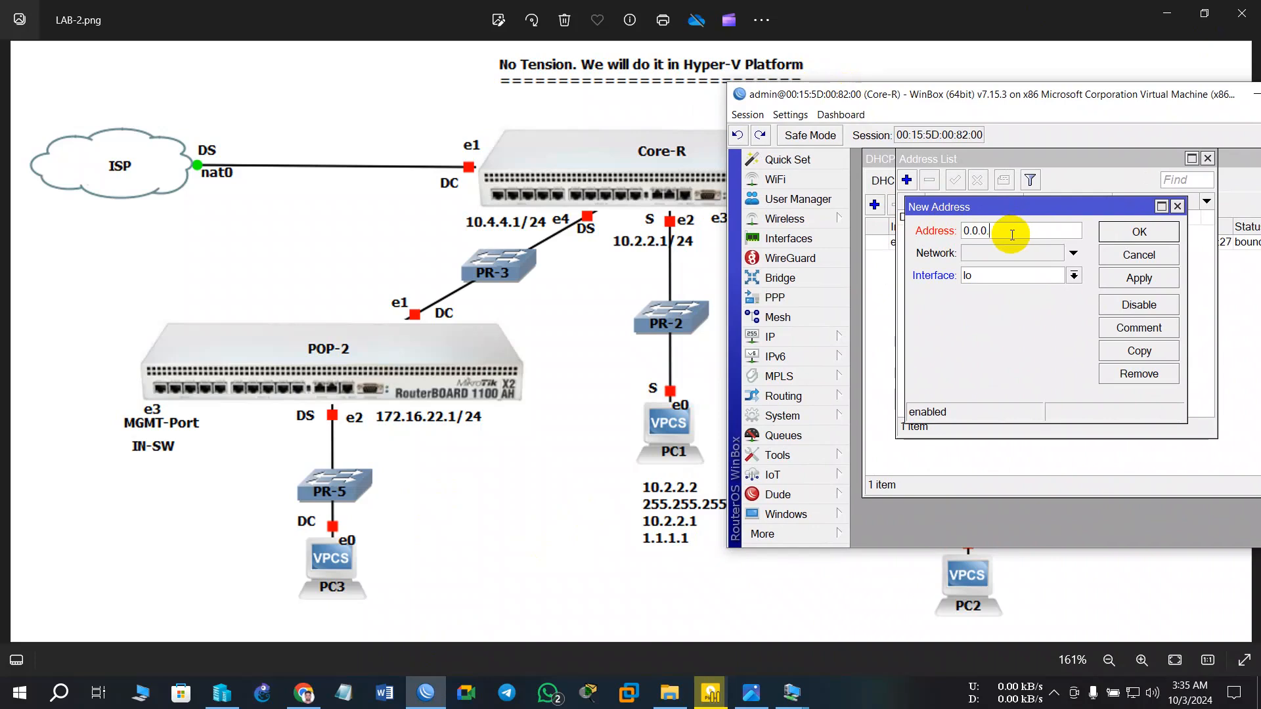
pyautogui.write('10.10.')
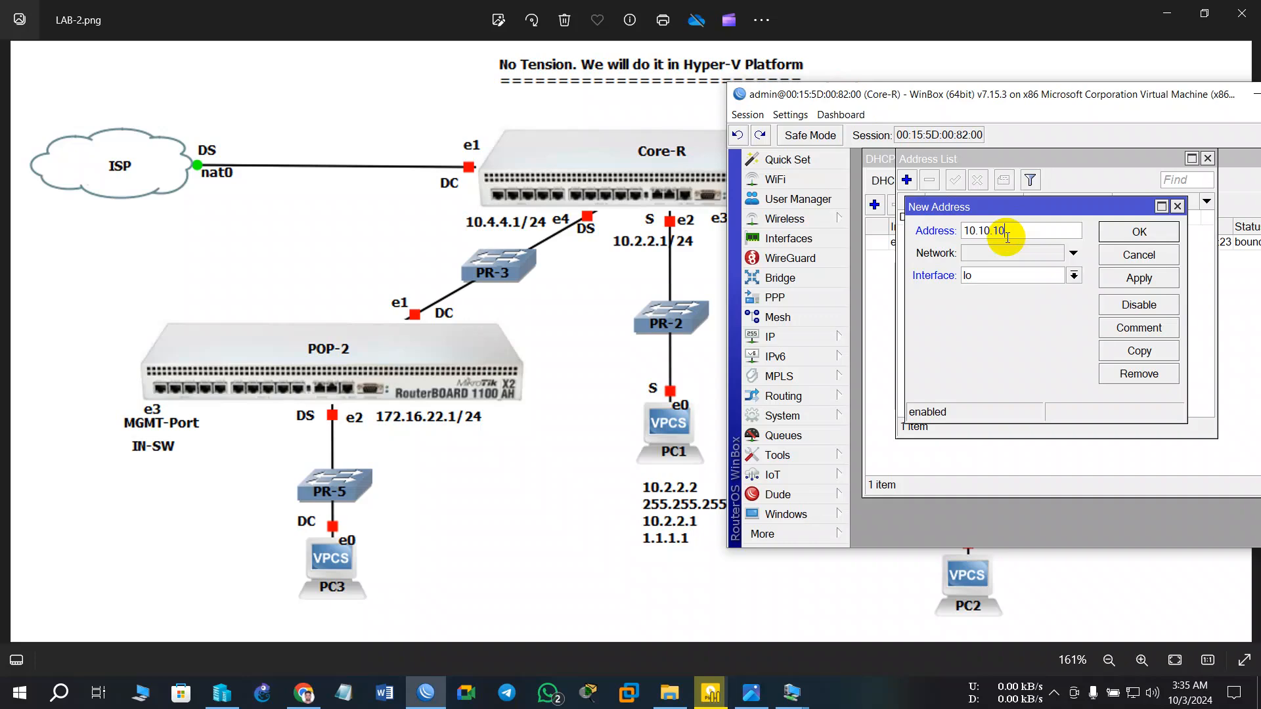
pyautogui.press('BackSpace')
pyautogui.write('2.2.1')
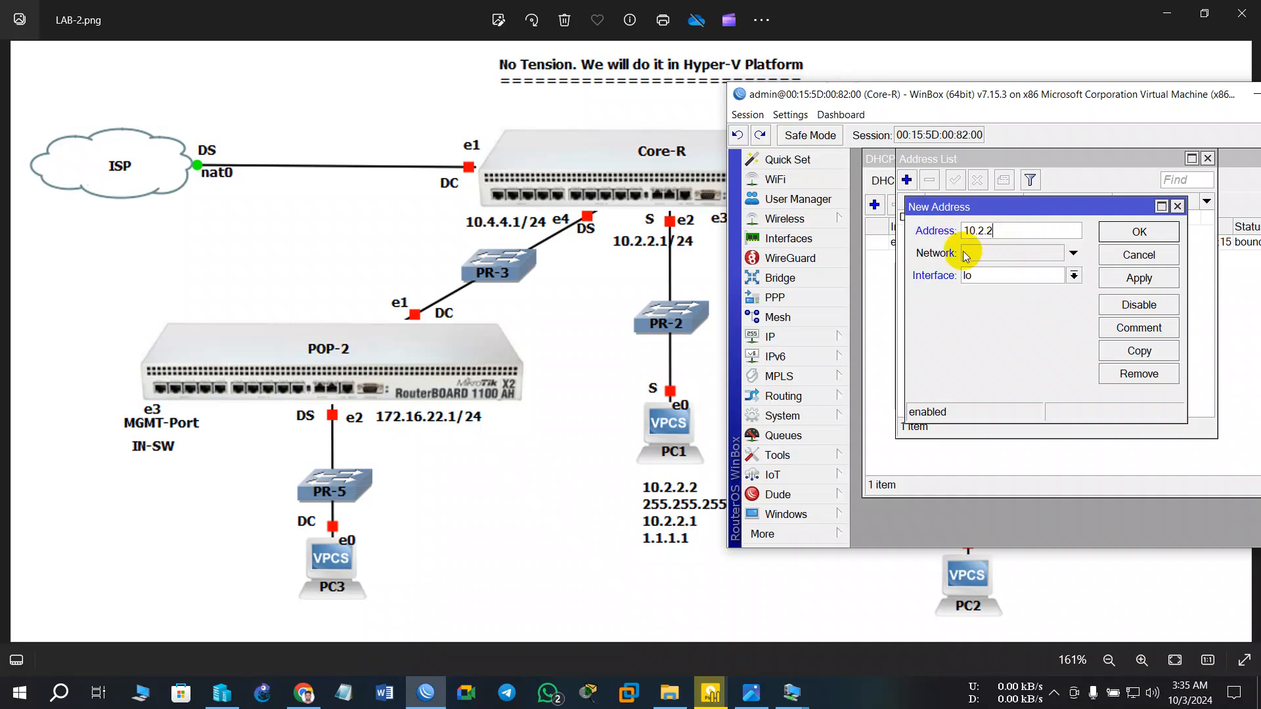
pyautogui.write('/24')
pyautogui.click(997, 276)
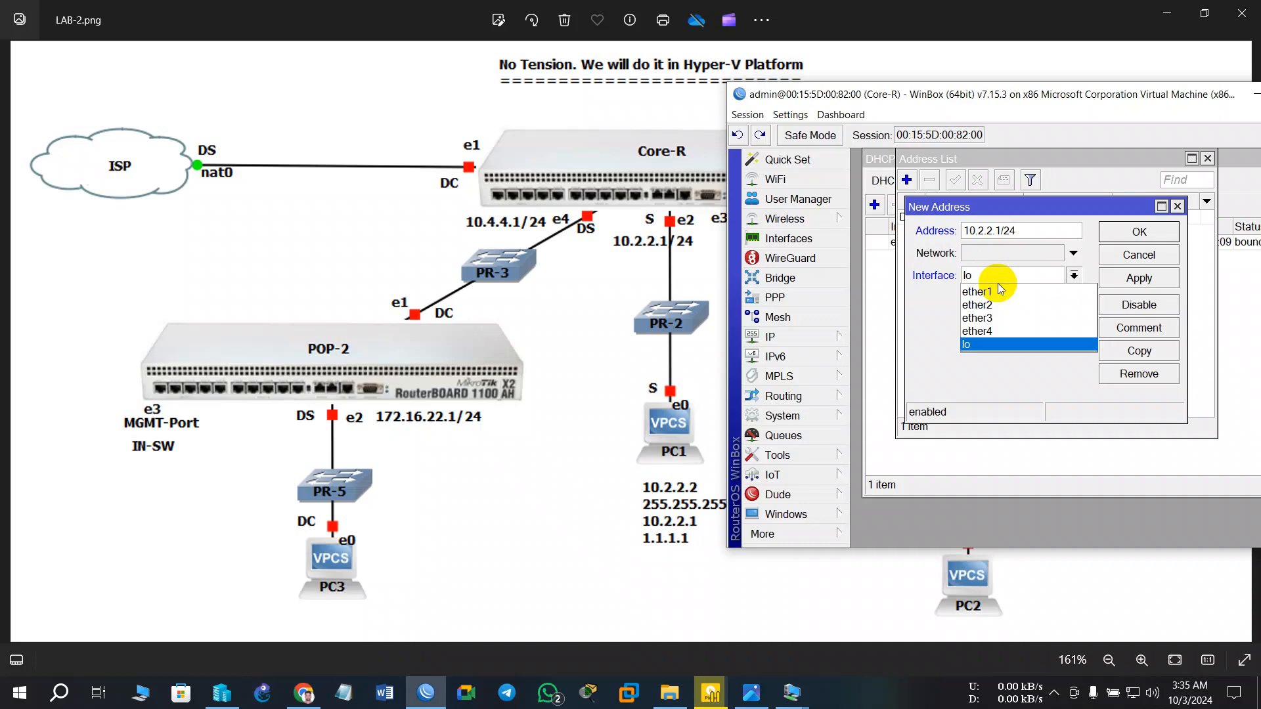
pyautogui.click(1004, 303)
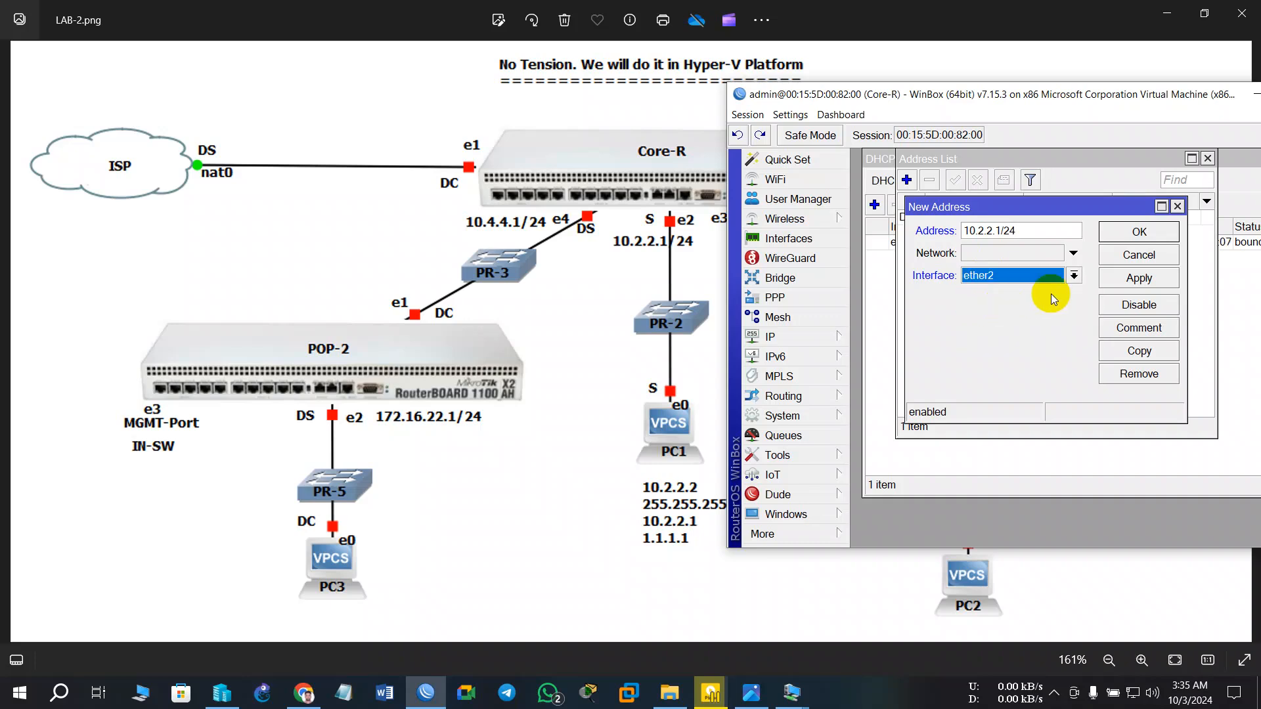
pyautogui.click(1026, 254)
pyautogui.click(1146, 289)
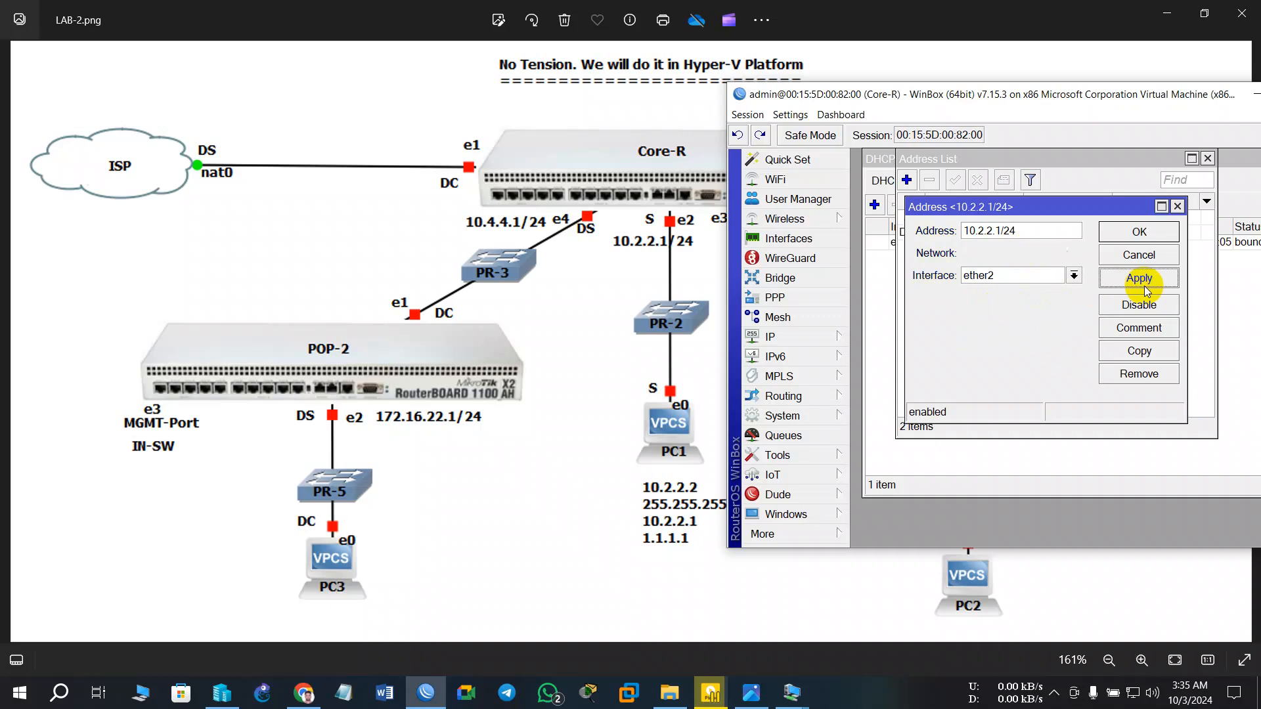
pyautogui.click(1138, 234)
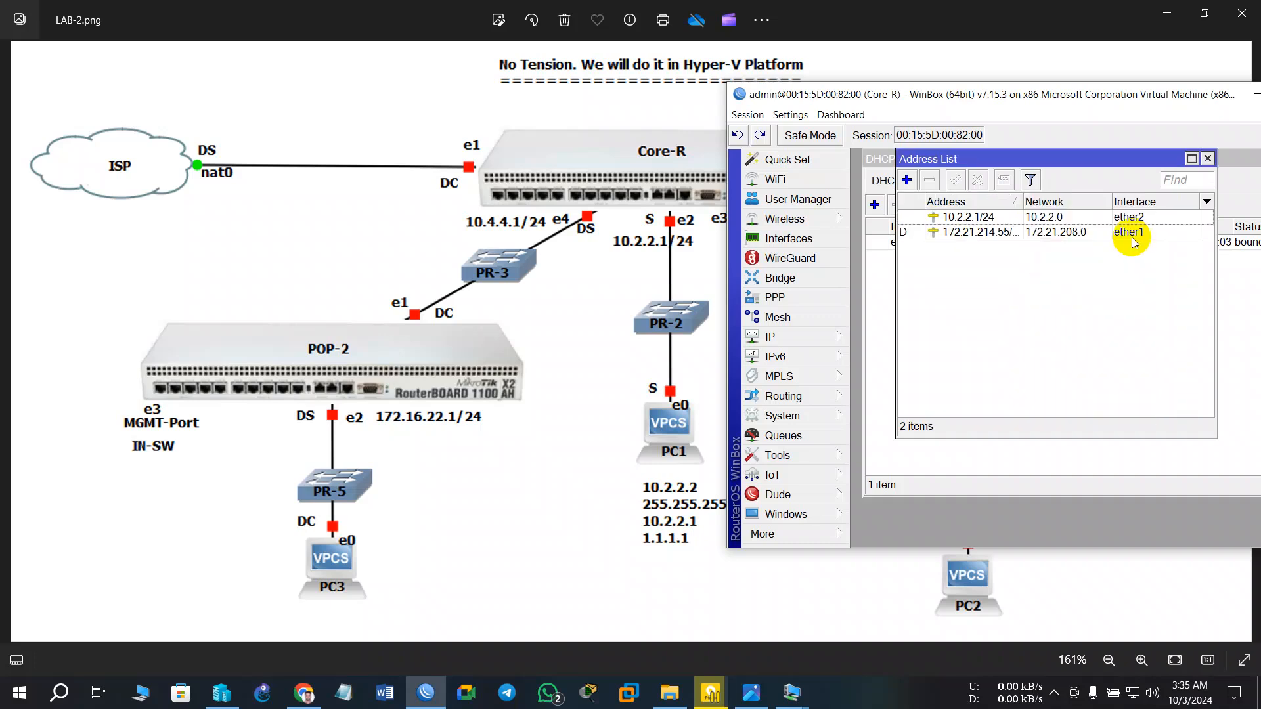
# - Add 10.4.4.1/24 on ether4, then start another blank address entry
pyautogui.click(907, 180)
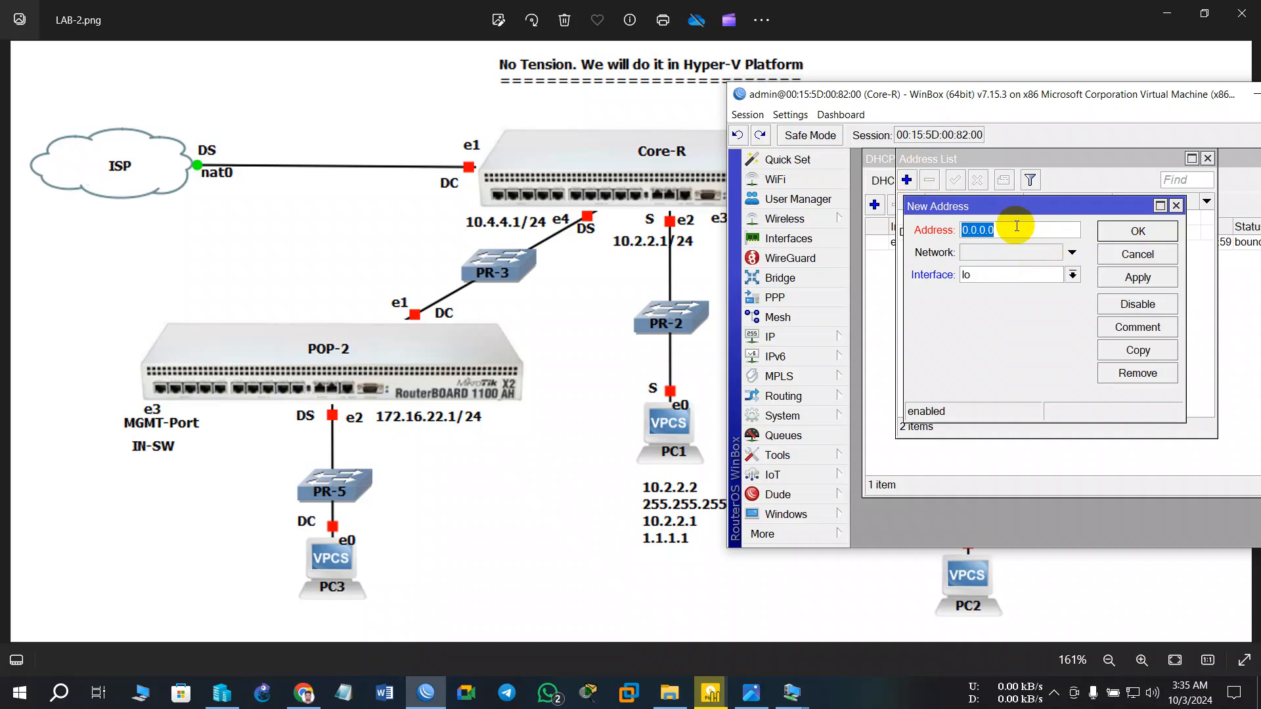
pyautogui.write('10.4.4.1/24')
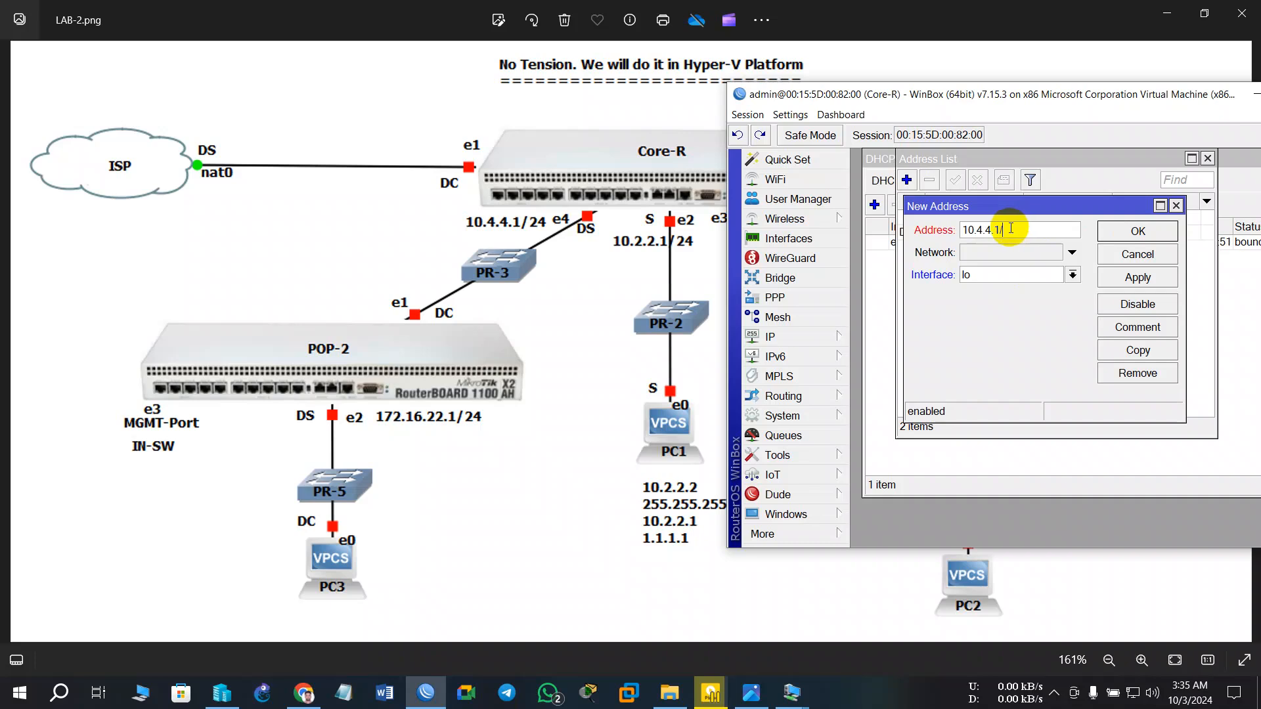
pyautogui.click(1026, 277)
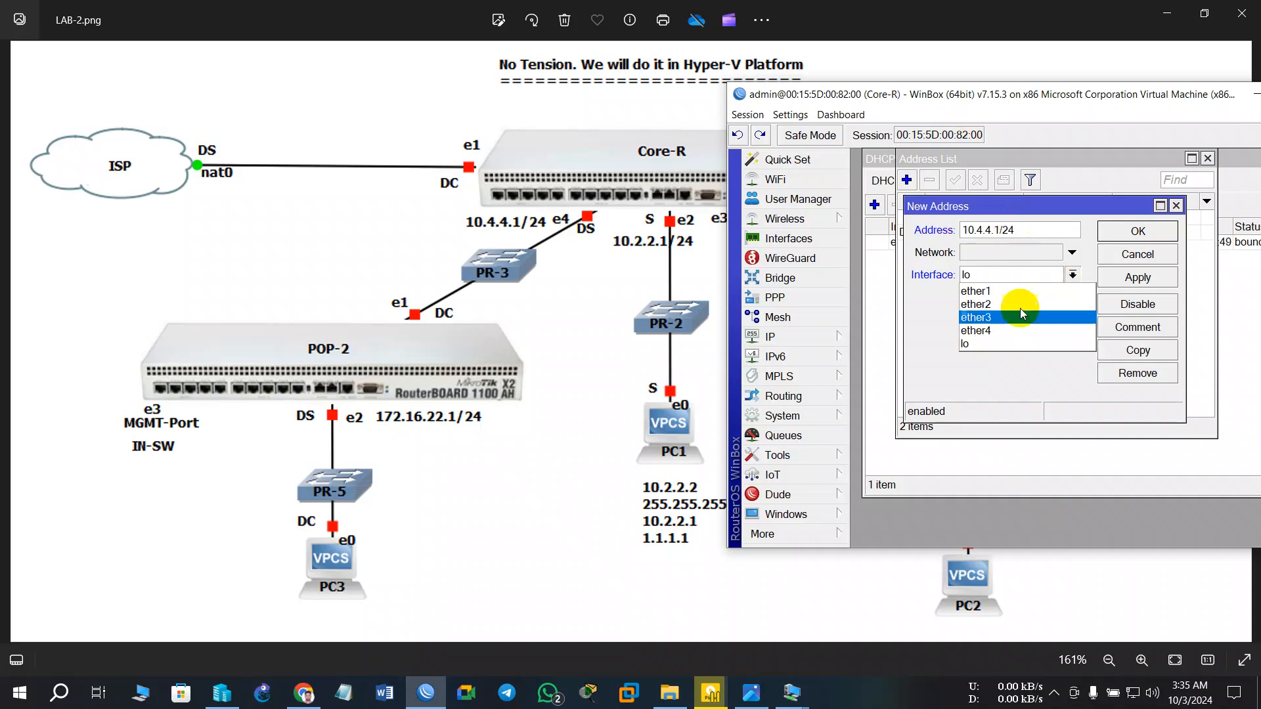
pyautogui.click(985, 330)
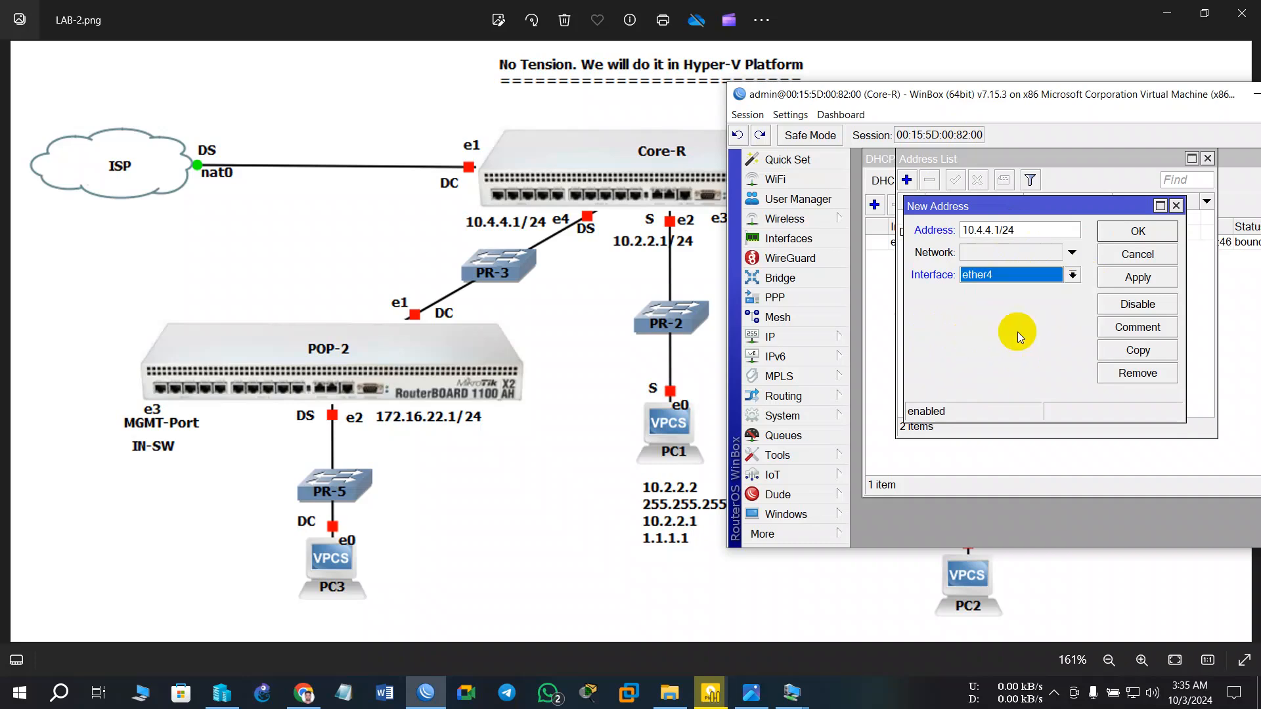
pyautogui.click(1138, 277)
pyautogui.click(1138, 231)
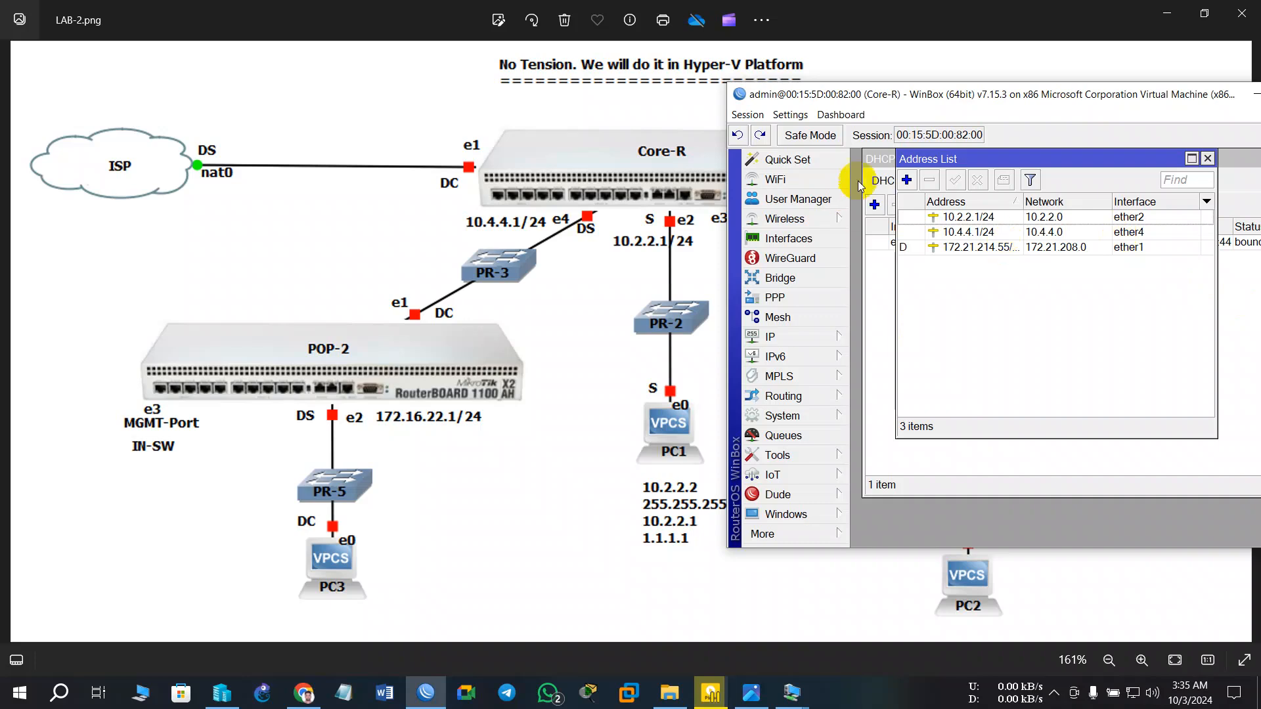
pyautogui.click(906, 179)
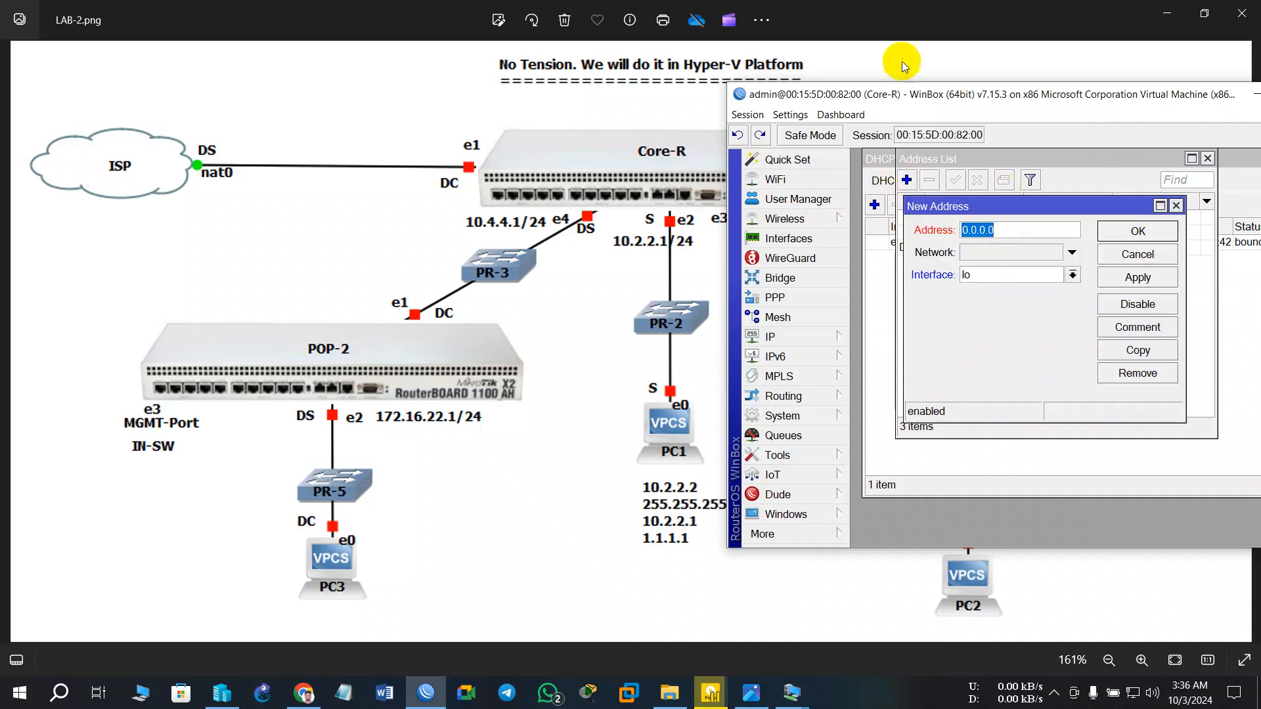
# - Assign 10.3.3.1/24 to ether3, then check the Core-R and POP-2 parts of the diagram
pyautogui.moveTo(914, 94); pyautogui.dragTo(246, 87)
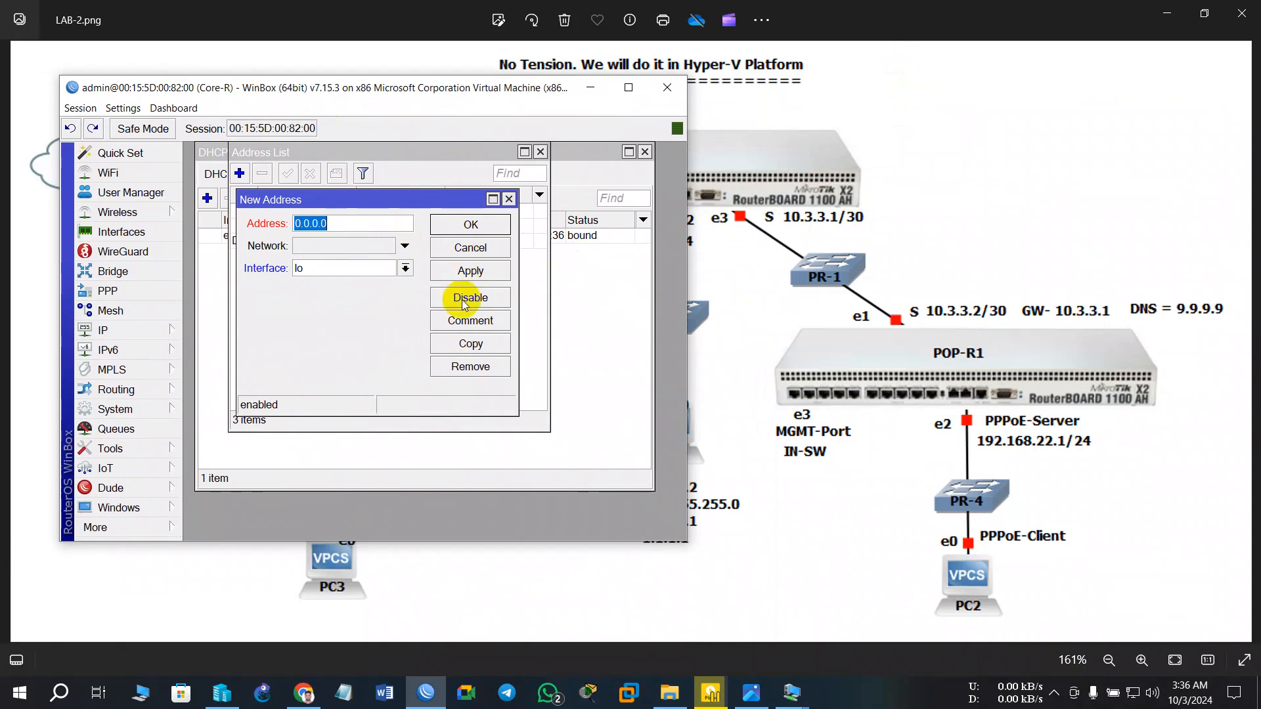
pyautogui.write('10.3.')
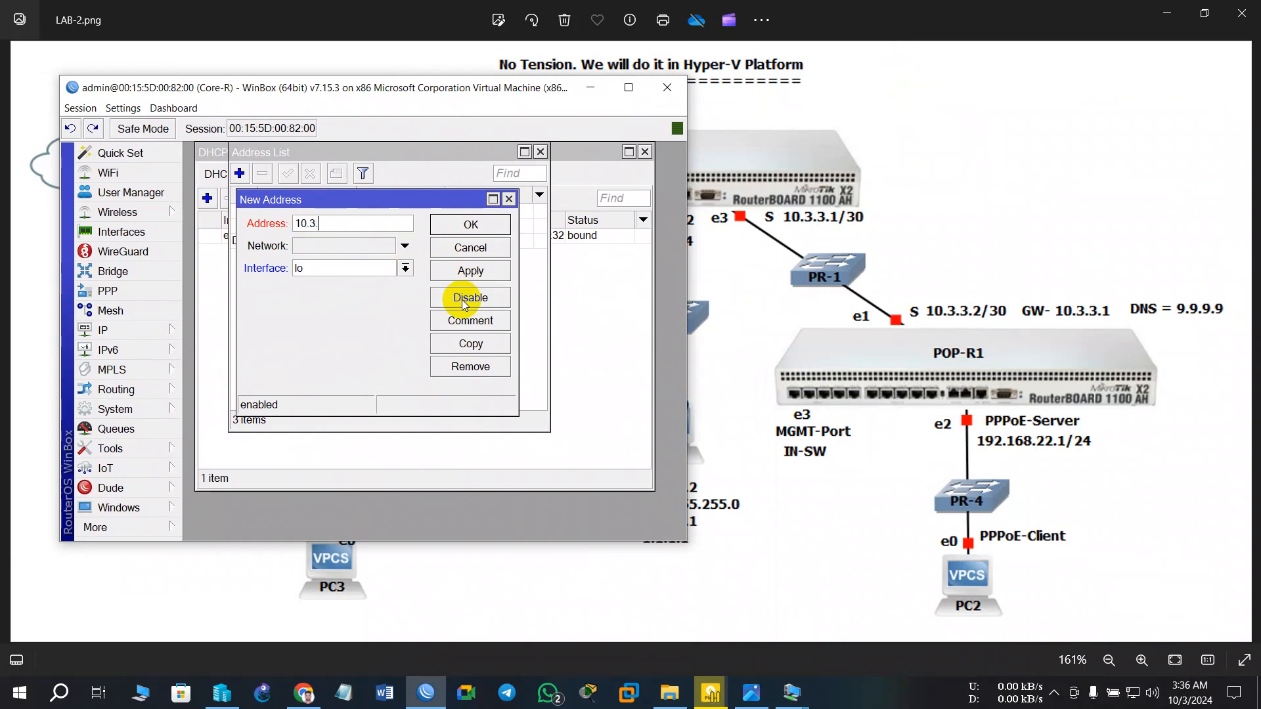
pyautogui.write('3.1/24')
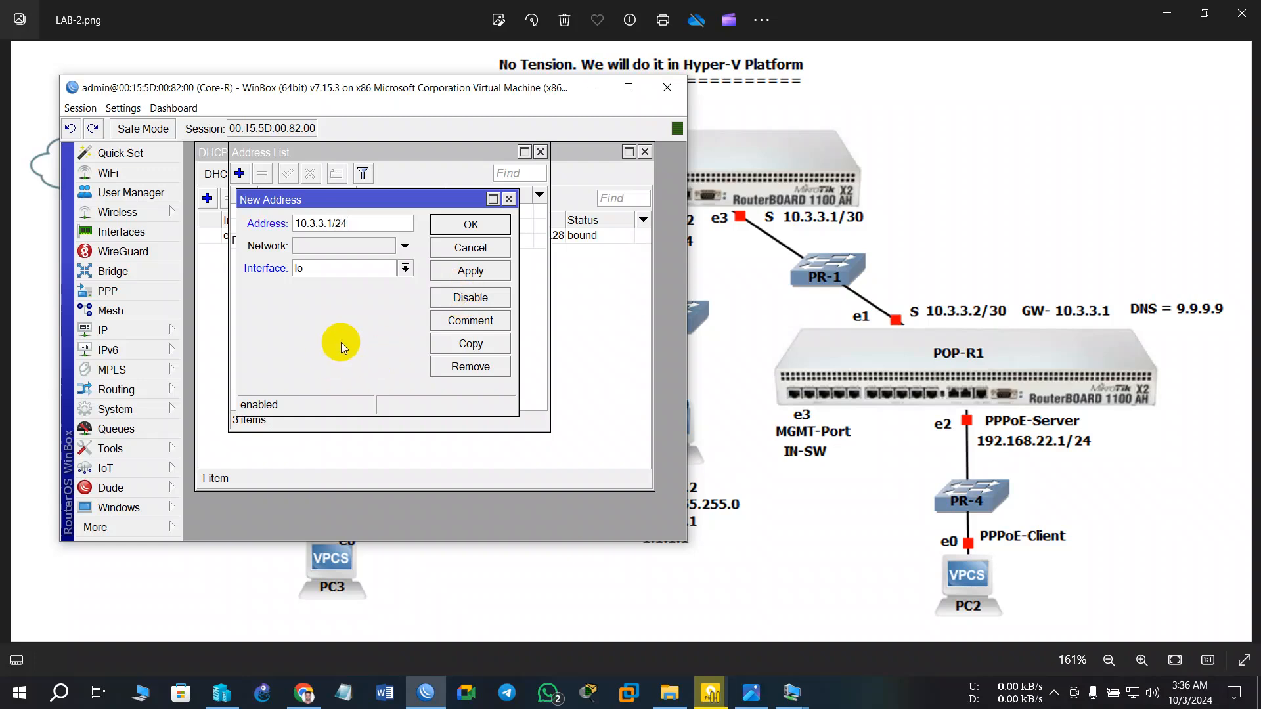
pyautogui.click(377, 281)
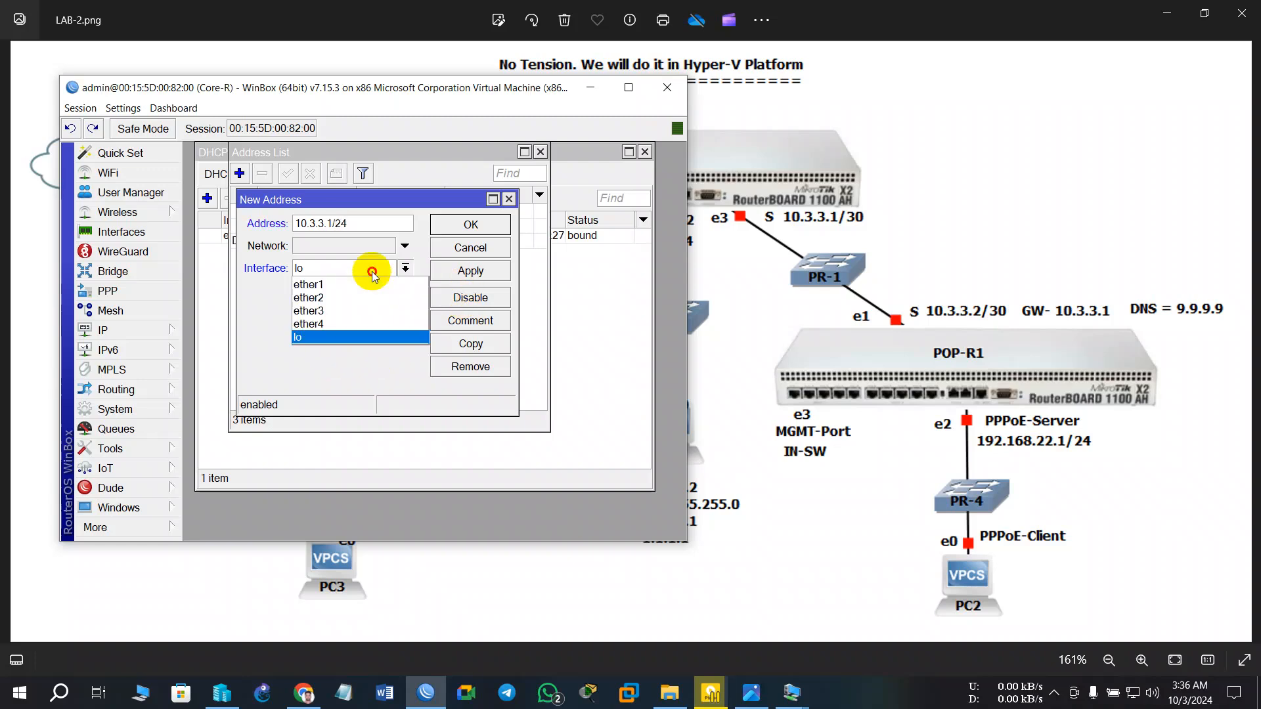
pyautogui.click(337, 314)
pyautogui.click(461, 272)
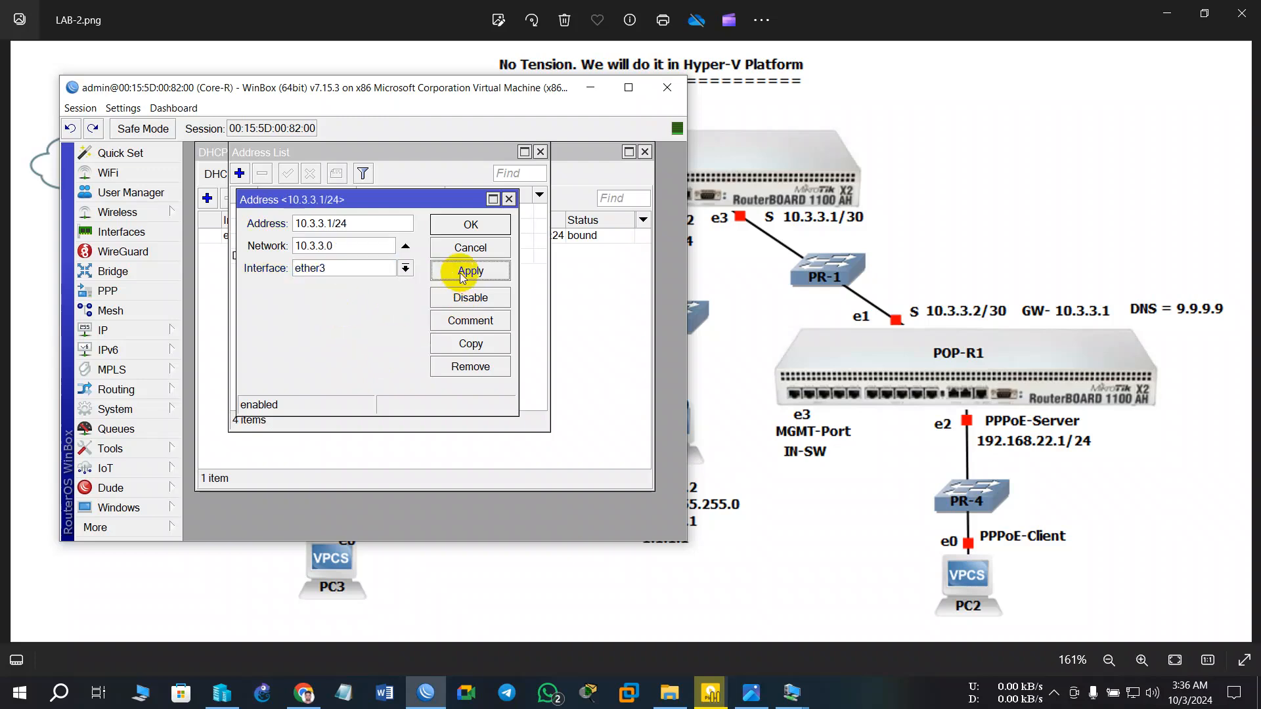
pyautogui.click(470, 224)
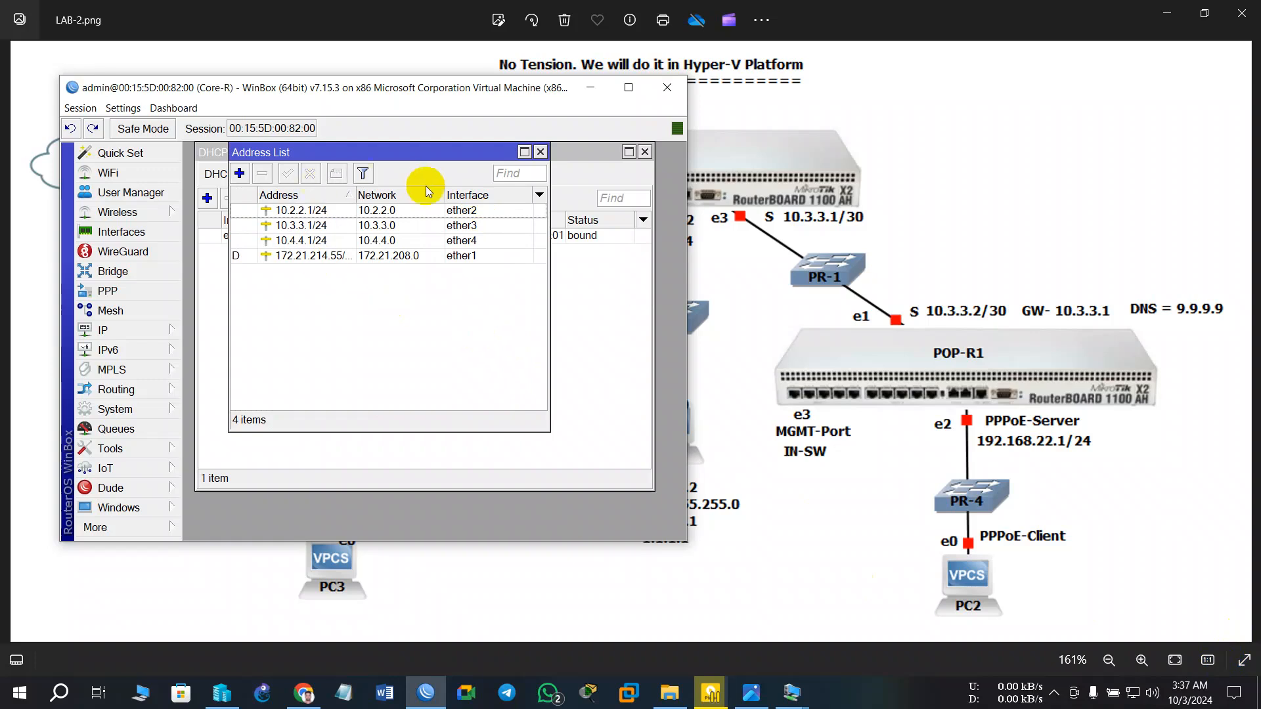
pyautogui.moveTo(356, 96); pyautogui.dragTo(466, 354)
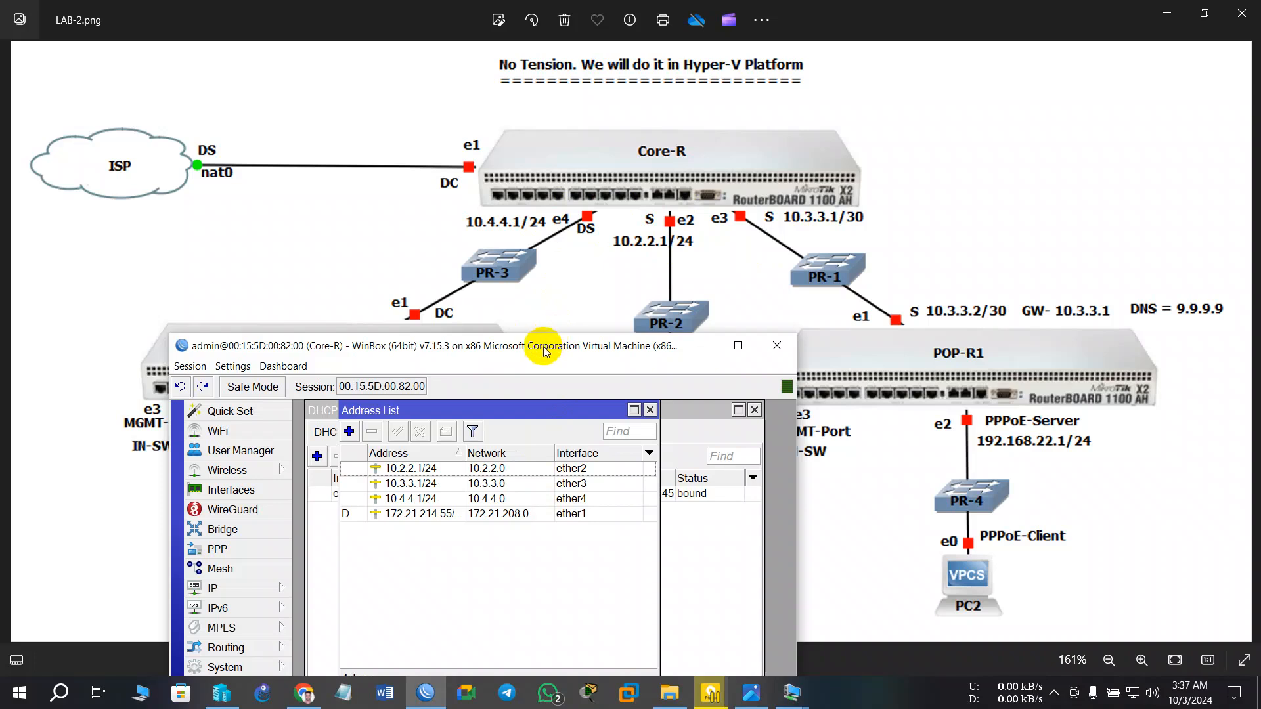
pyautogui.moveTo(544, 353); pyautogui.dragTo(1015, 156)
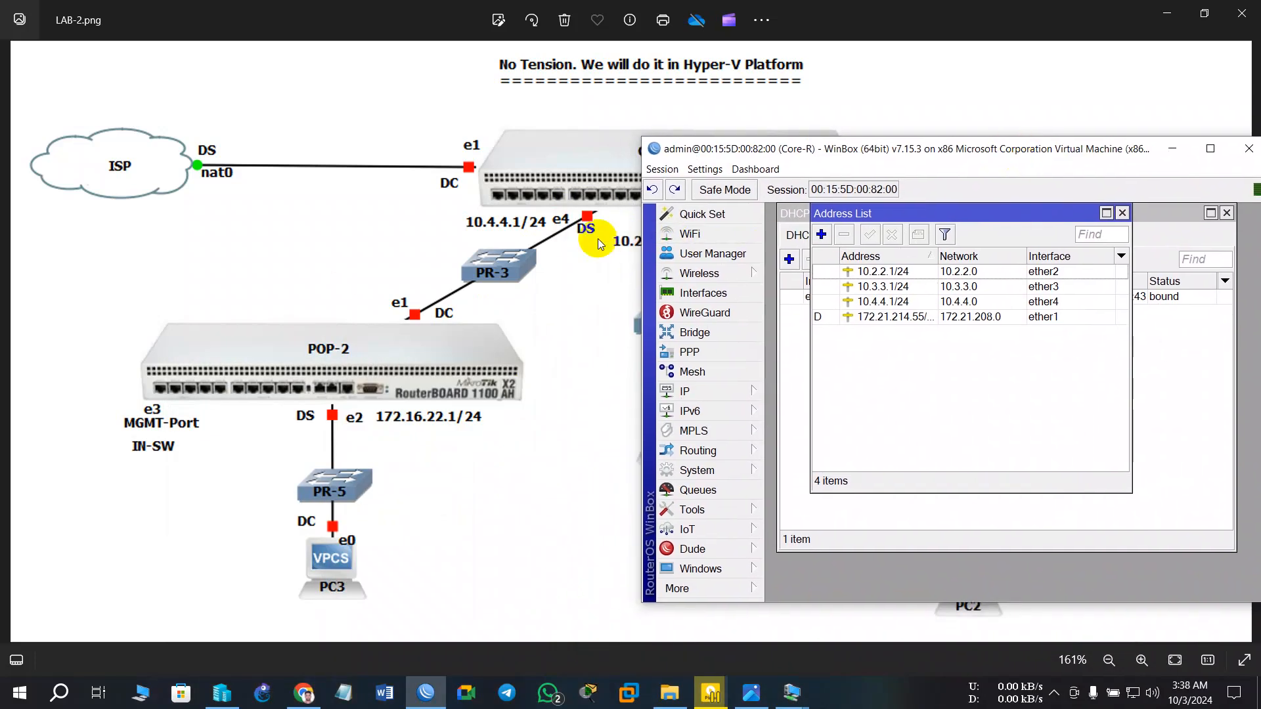
# - Run DHCP Setup on ether4, accepting the defaults: pool dhcp_pool0 and 00:30:00 leases
pyautogui.click(703, 391)
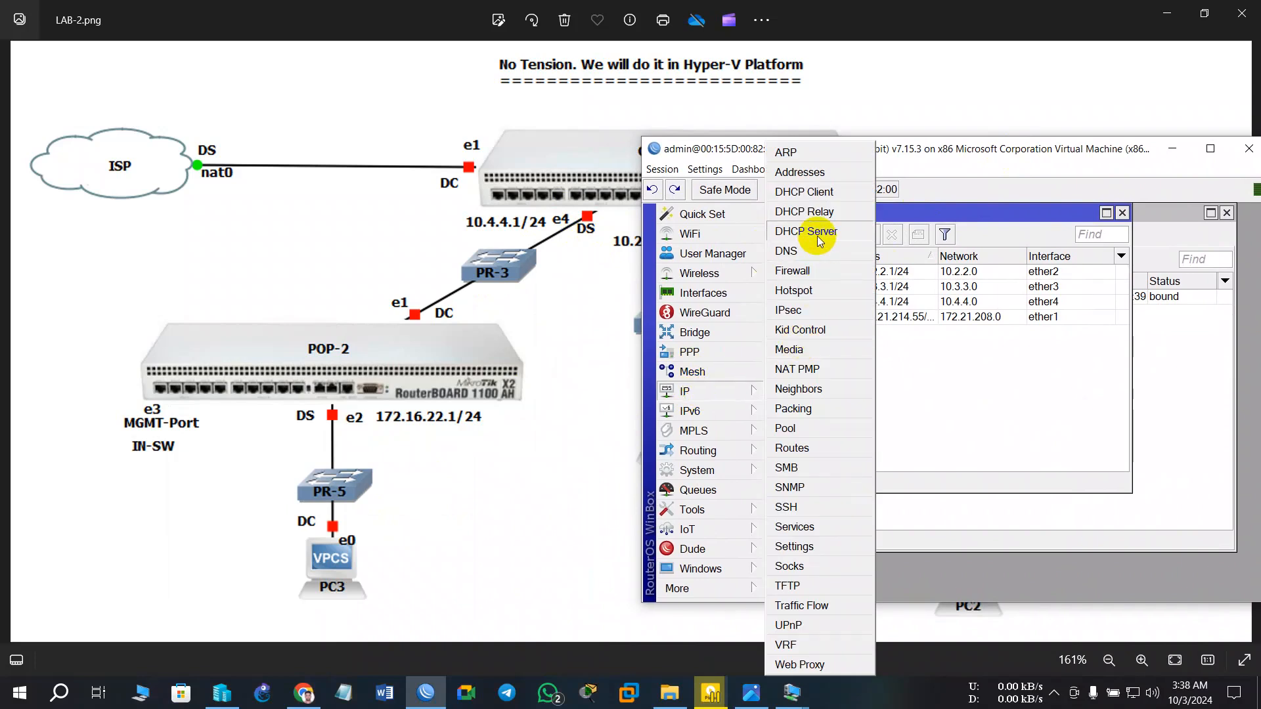
pyautogui.click(808, 231)
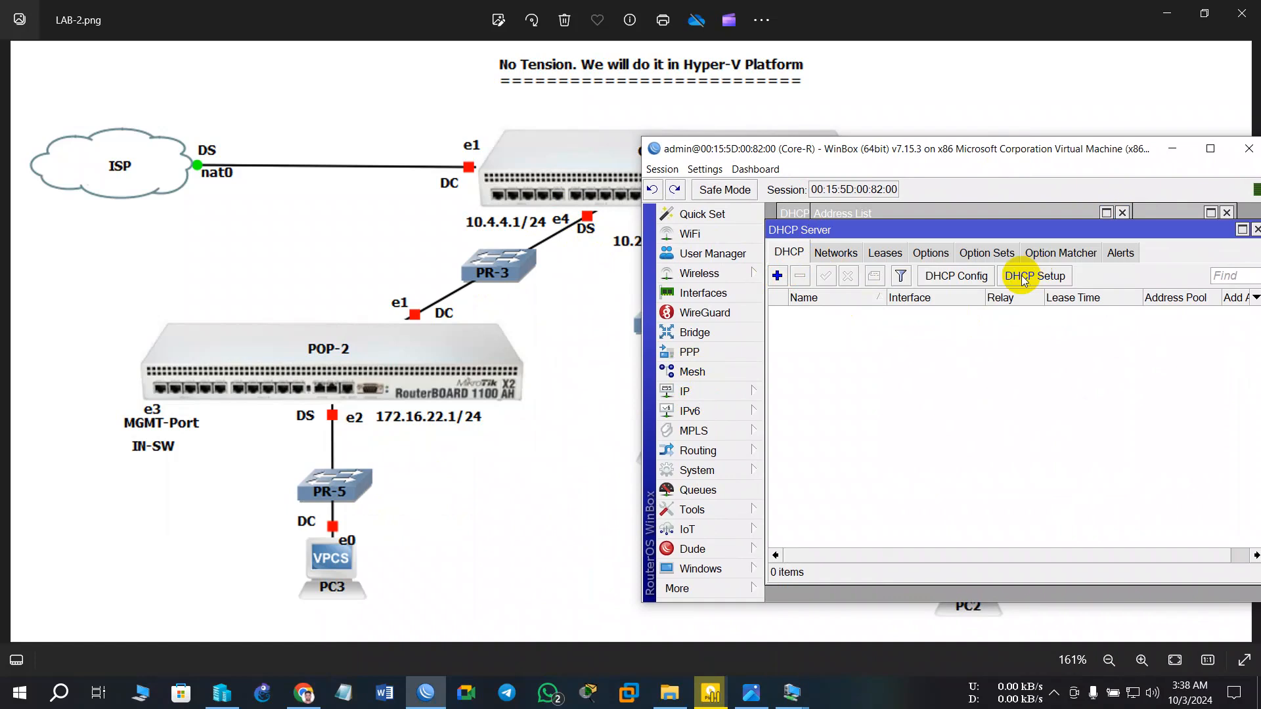
pyautogui.click(1049, 279)
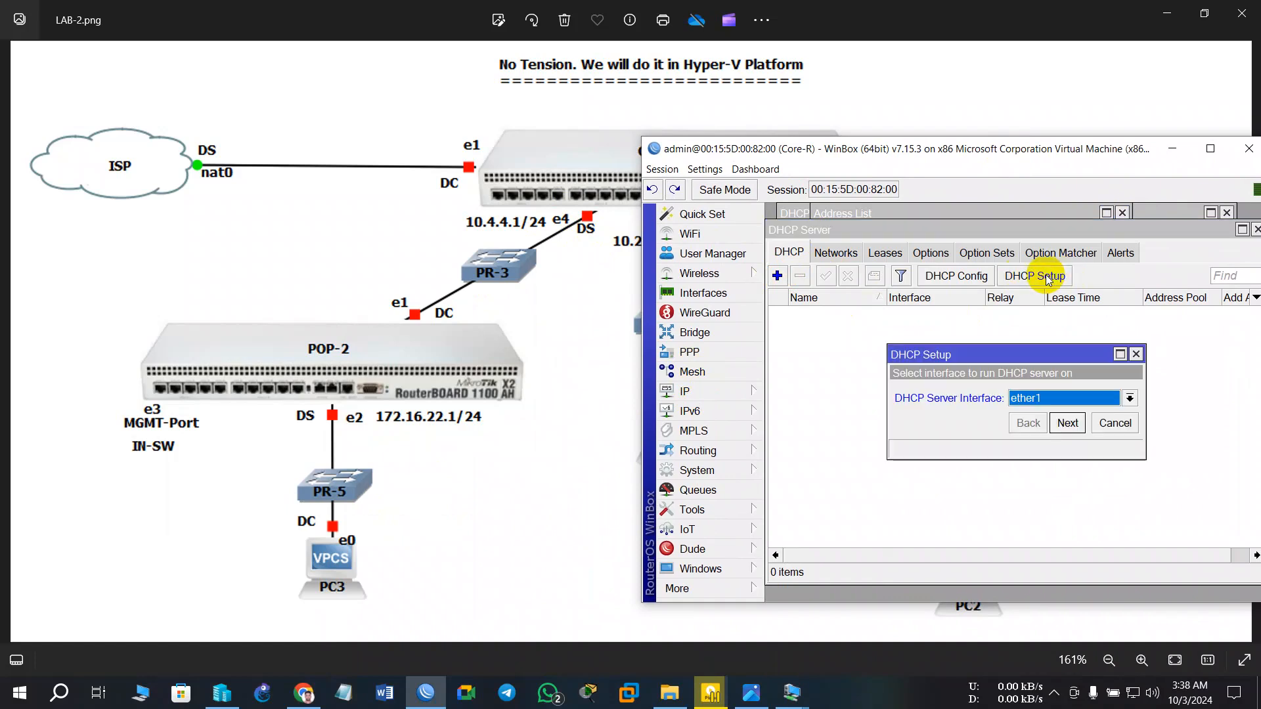
pyautogui.click(1066, 404)
pyautogui.click(1047, 454)
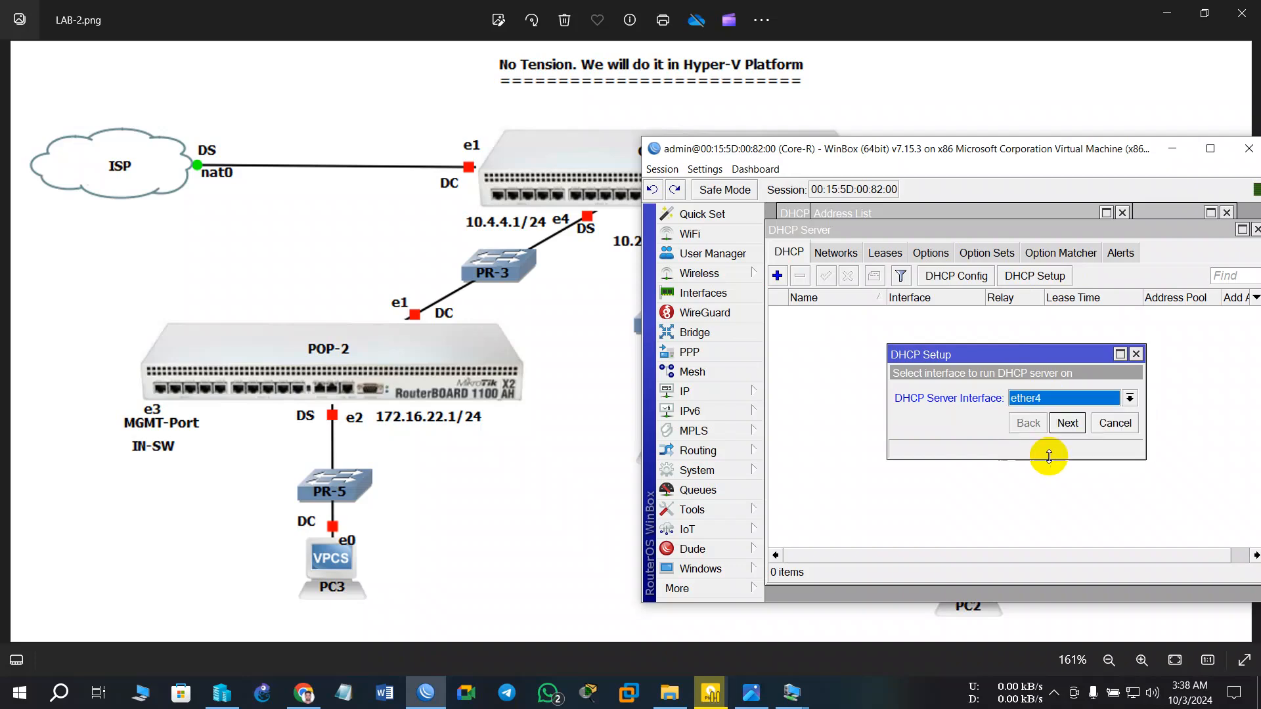
pyautogui.click(1067, 425)
pyautogui.click(1066, 425)
pyautogui.click(1066, 425)
pyautogui.click(1065, 424)
pyautogui.click(1065, 425)
pyautogui.click(1065, 425)
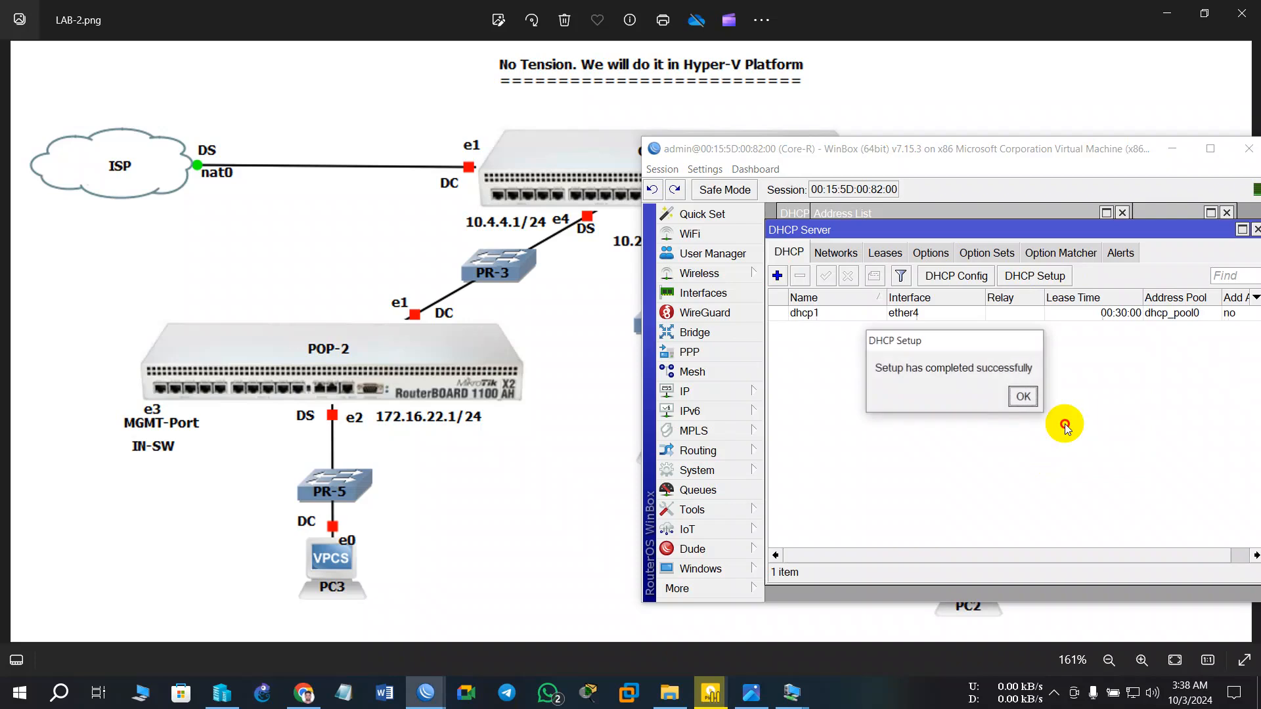
pyautogui.click(1023, 396)
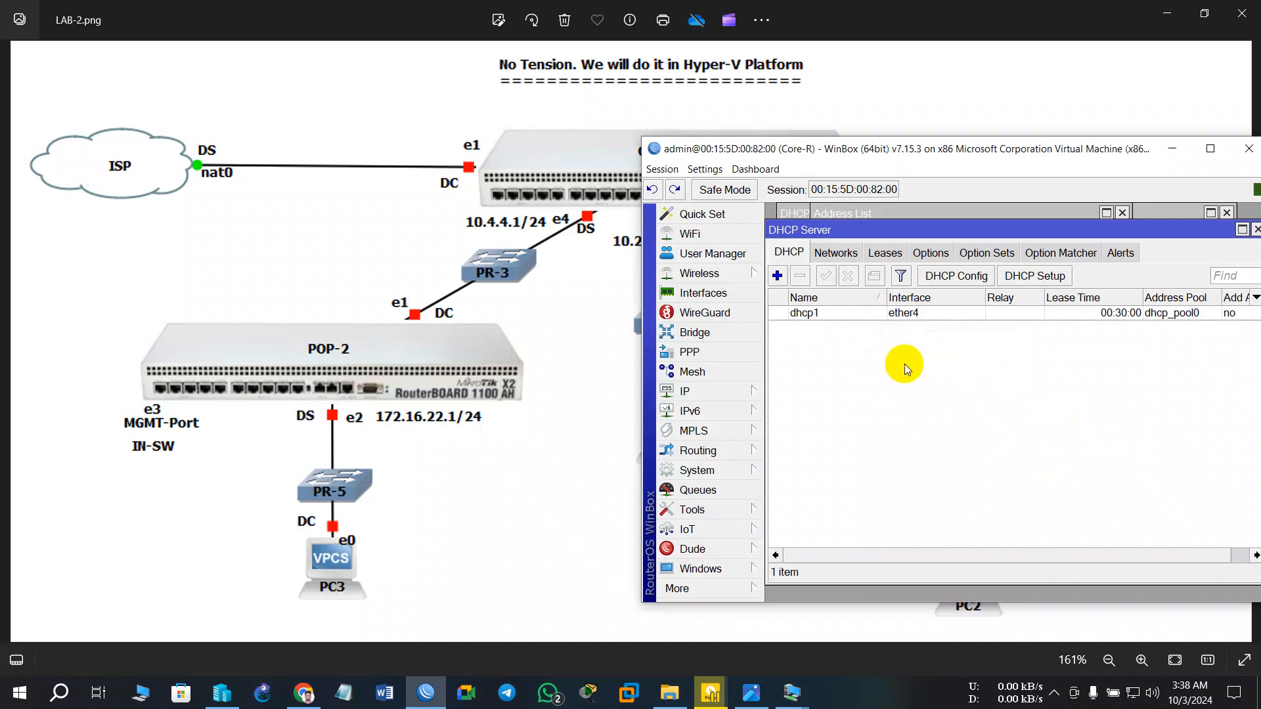
pyautogui.click(692, 395)
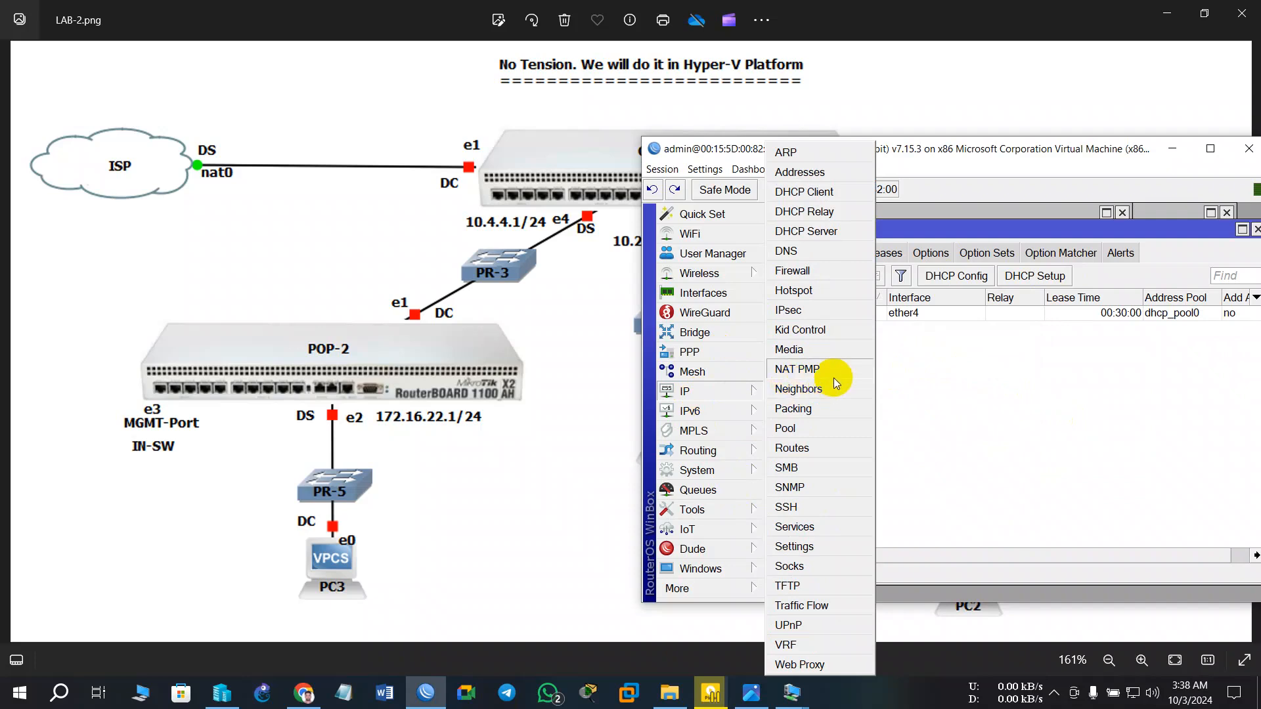
# - Add a srcnat firewall NAT rule with the masquerade action on Core-R
pyautogui.click(807, 271)
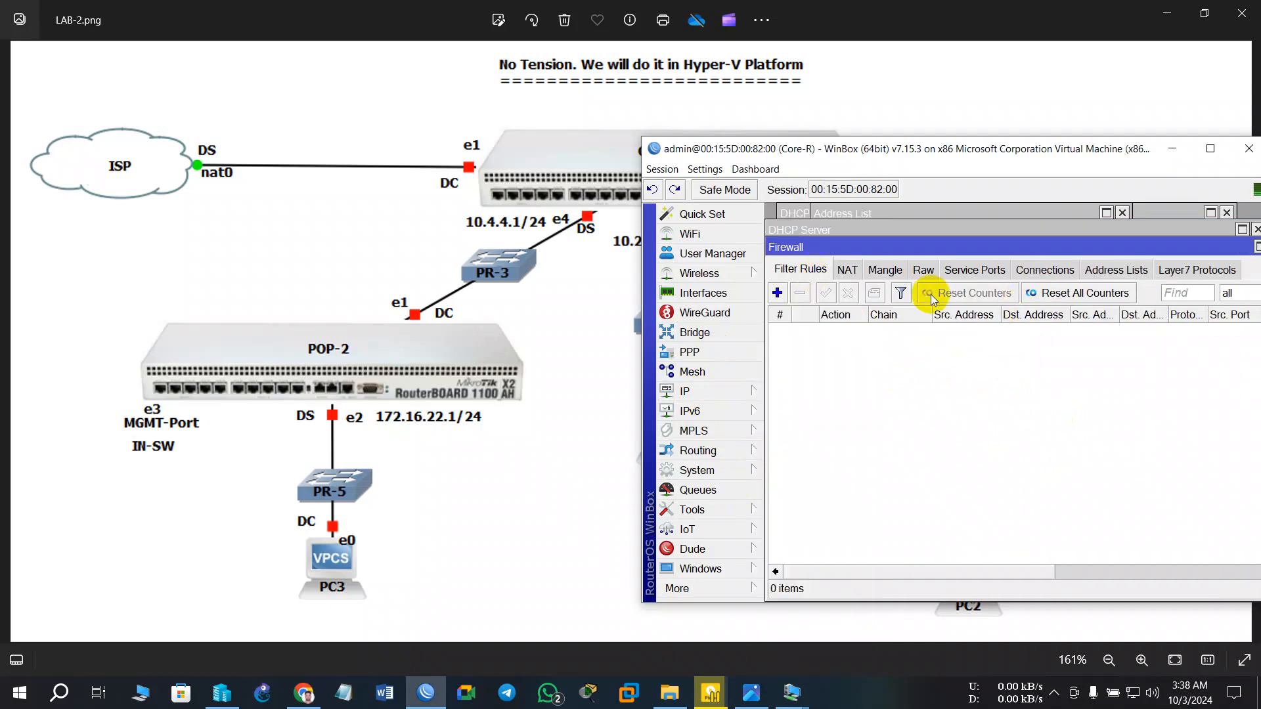
pyautogui.click(847, 270)
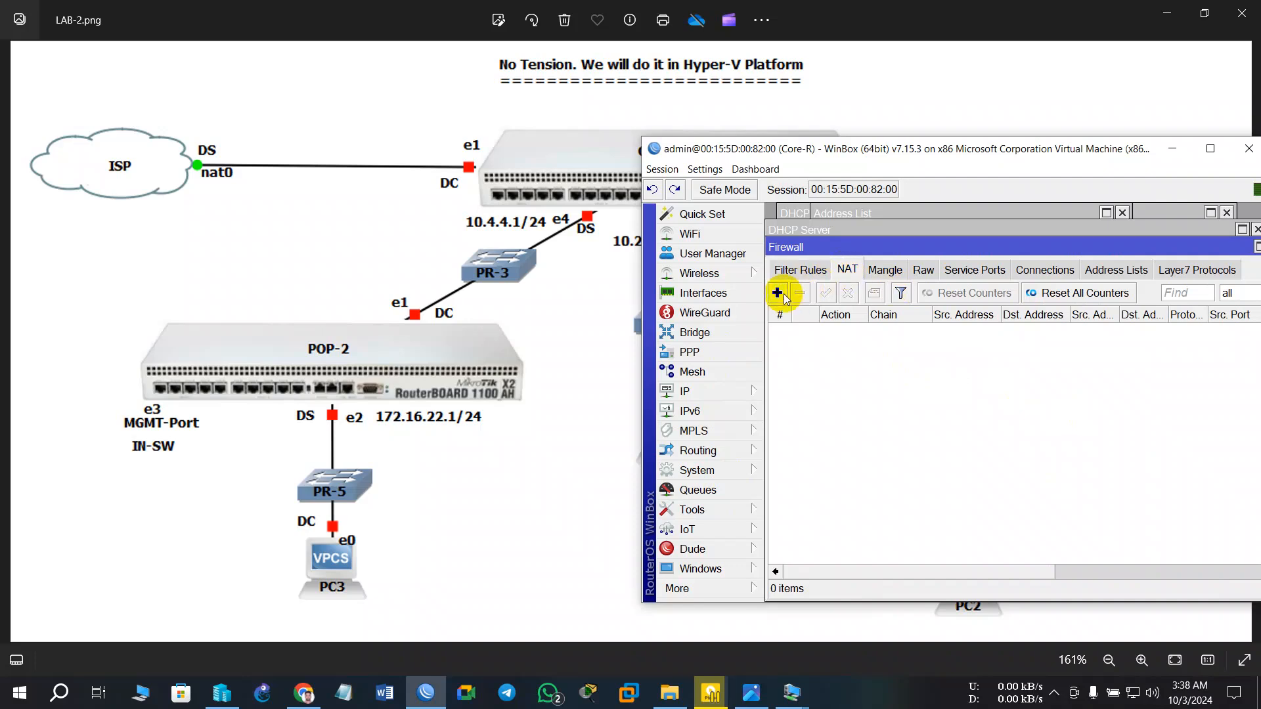
pyautogui.click(778, 294)
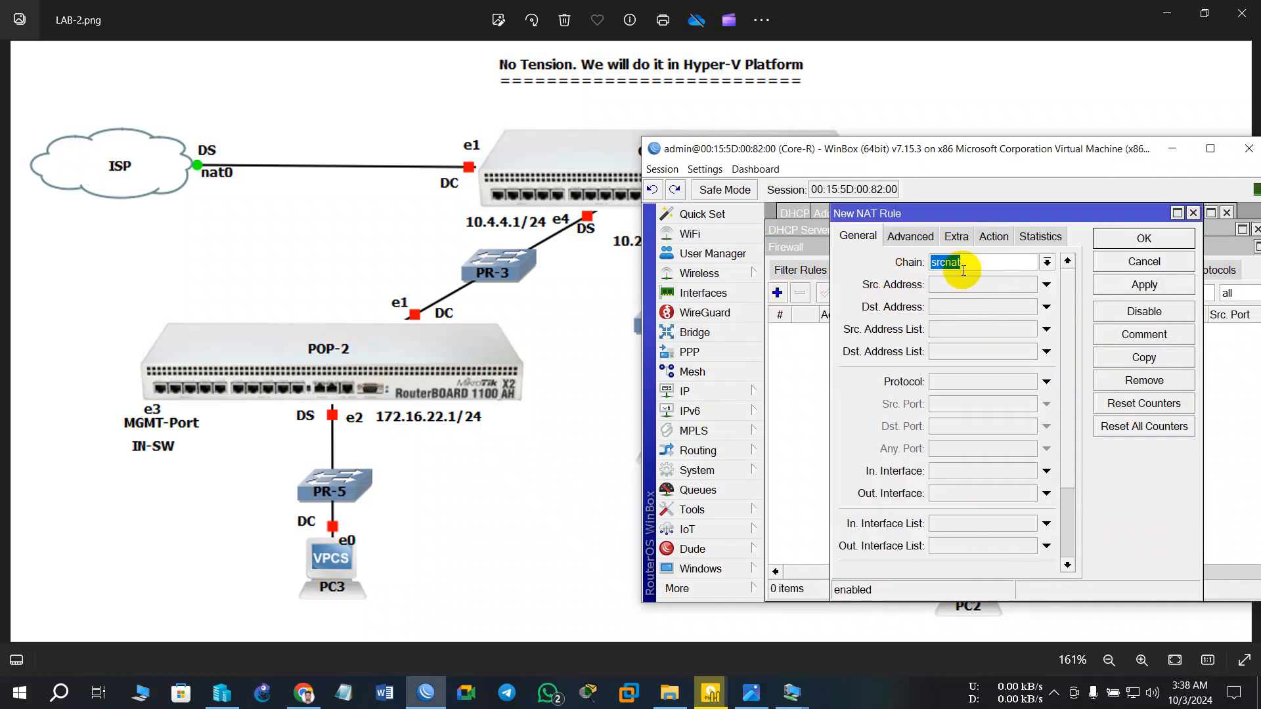
pyautogui.click(993, 236)
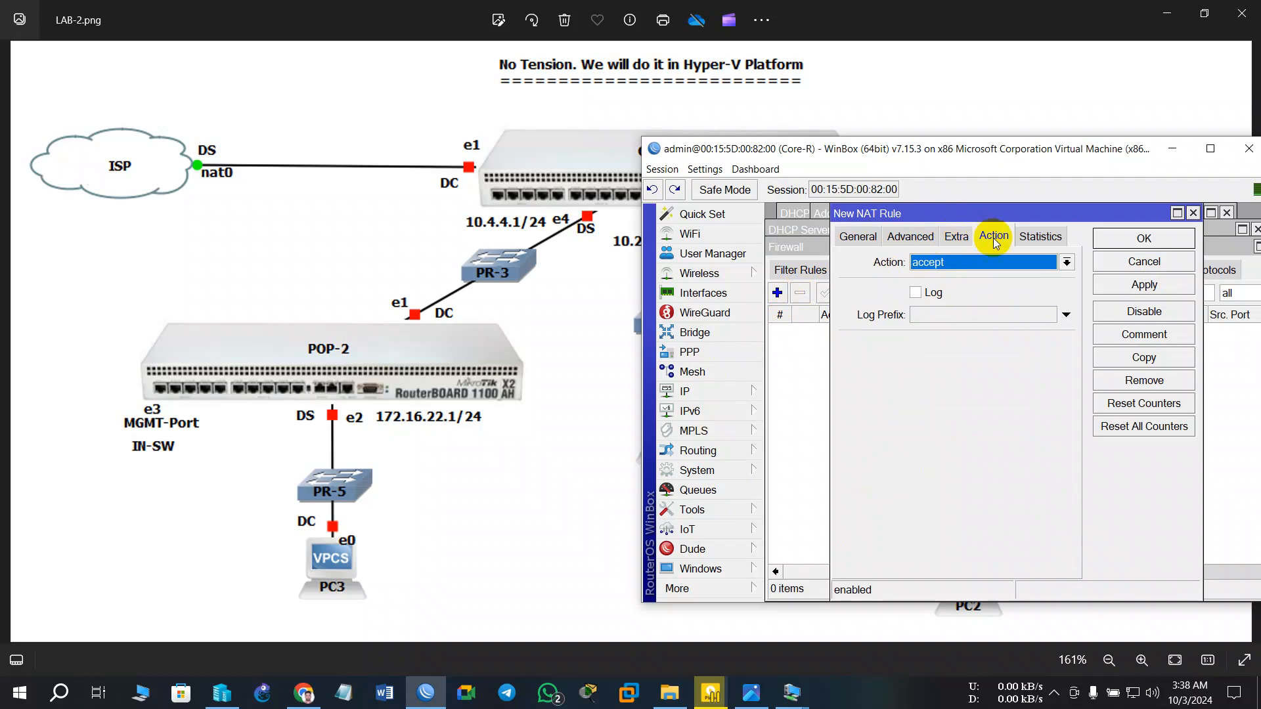
pyautogui.click(964, 263)
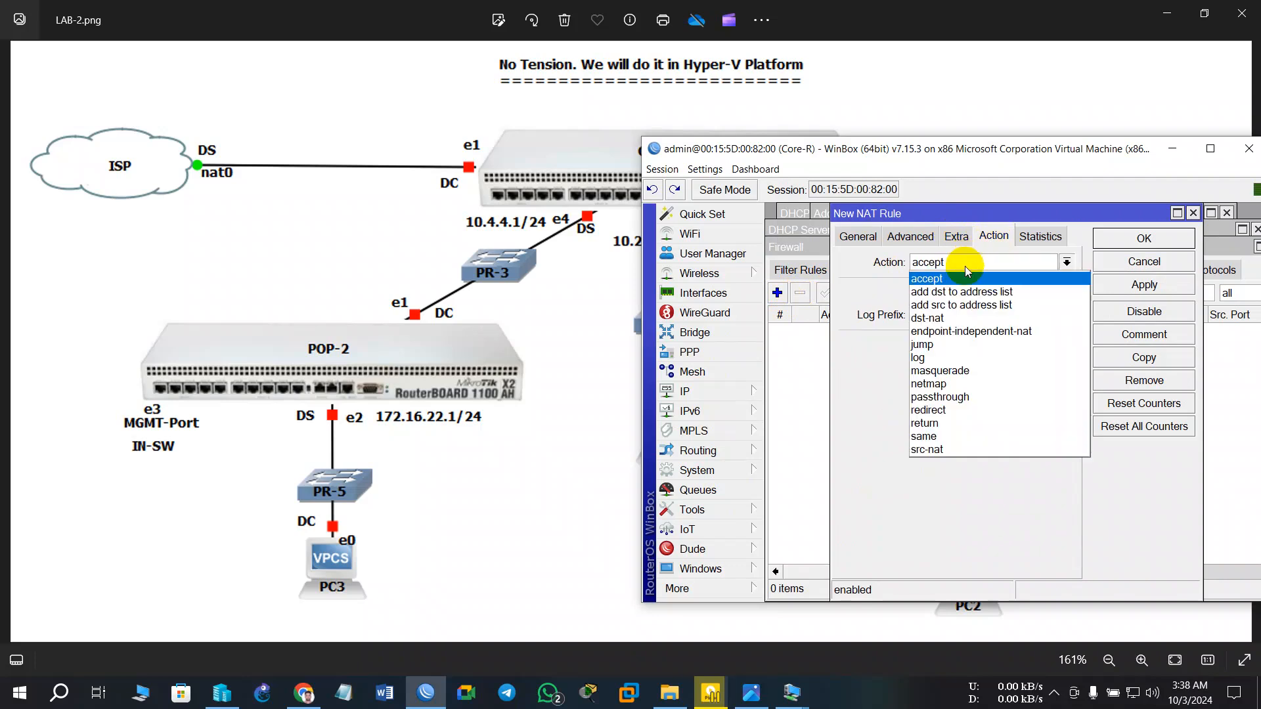
pyautogui.click(951, 371)
pyautogui.click(1144, 284)
pyautogui.click(1146, 240)
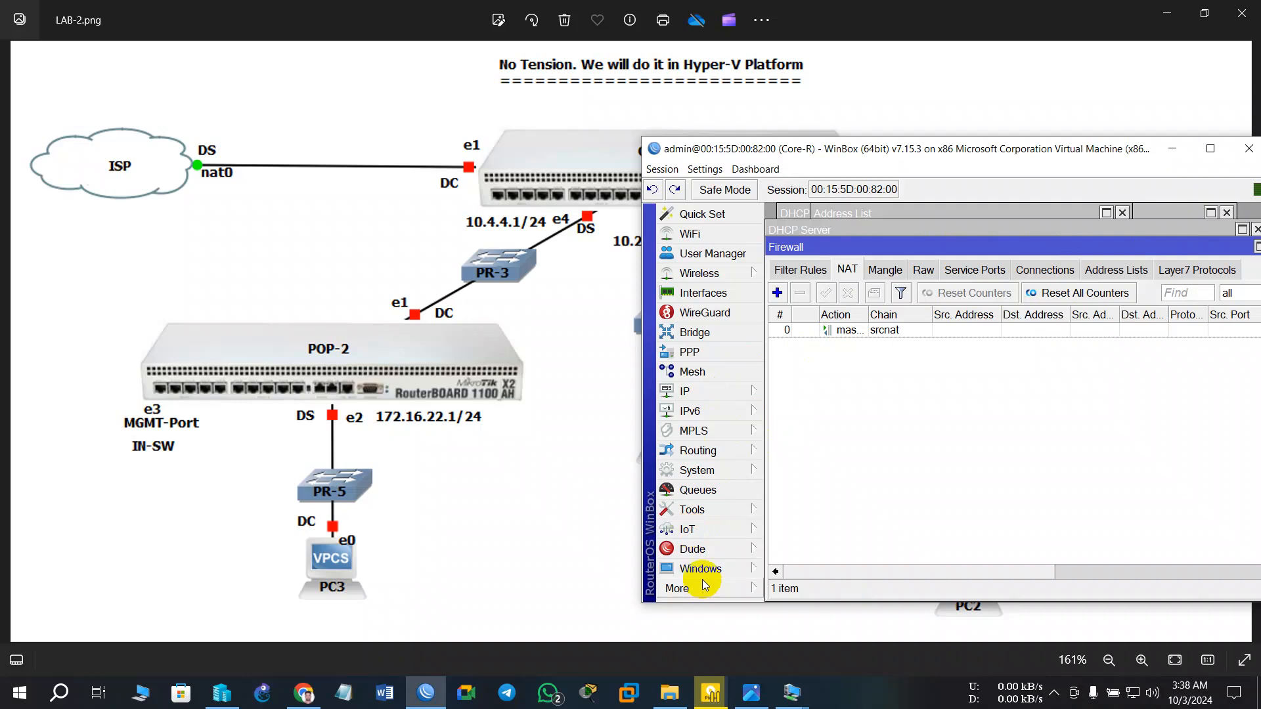
pyautogui.click(691, 592)
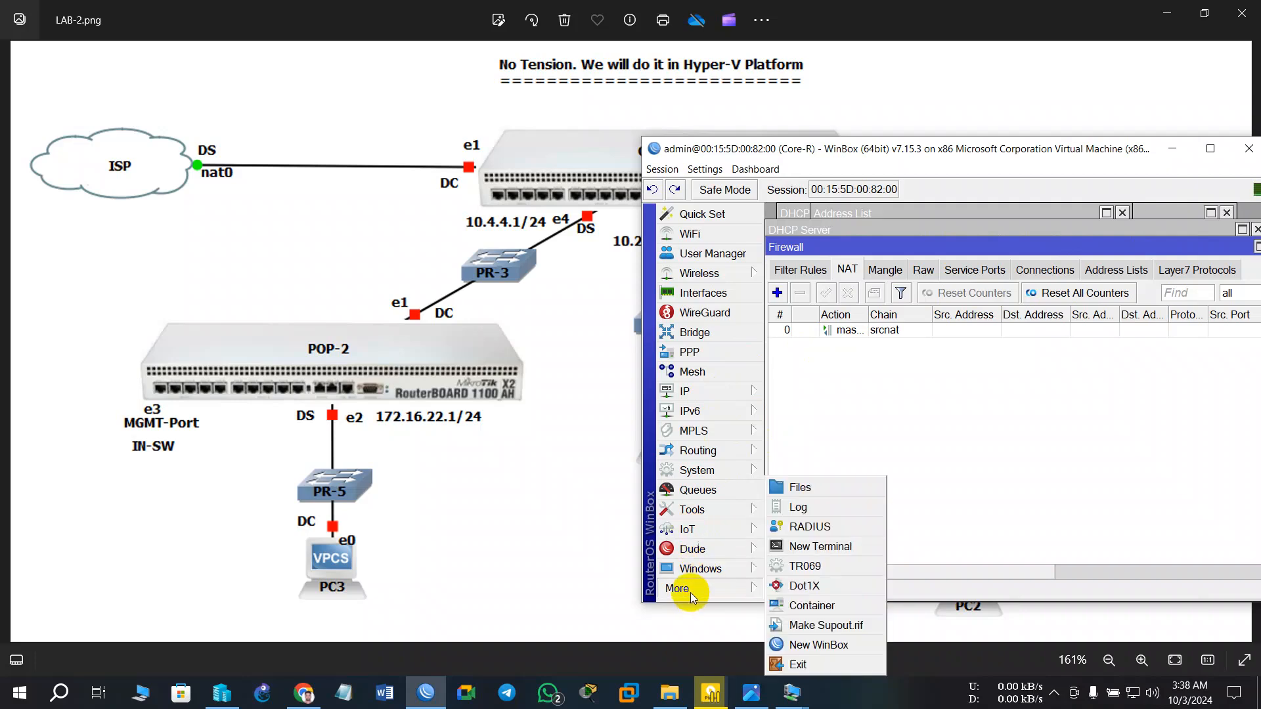
# - Ping google.com from a Core-R terminal, stopping after five replies with 0% loss
pyautogui.click(797, 546)
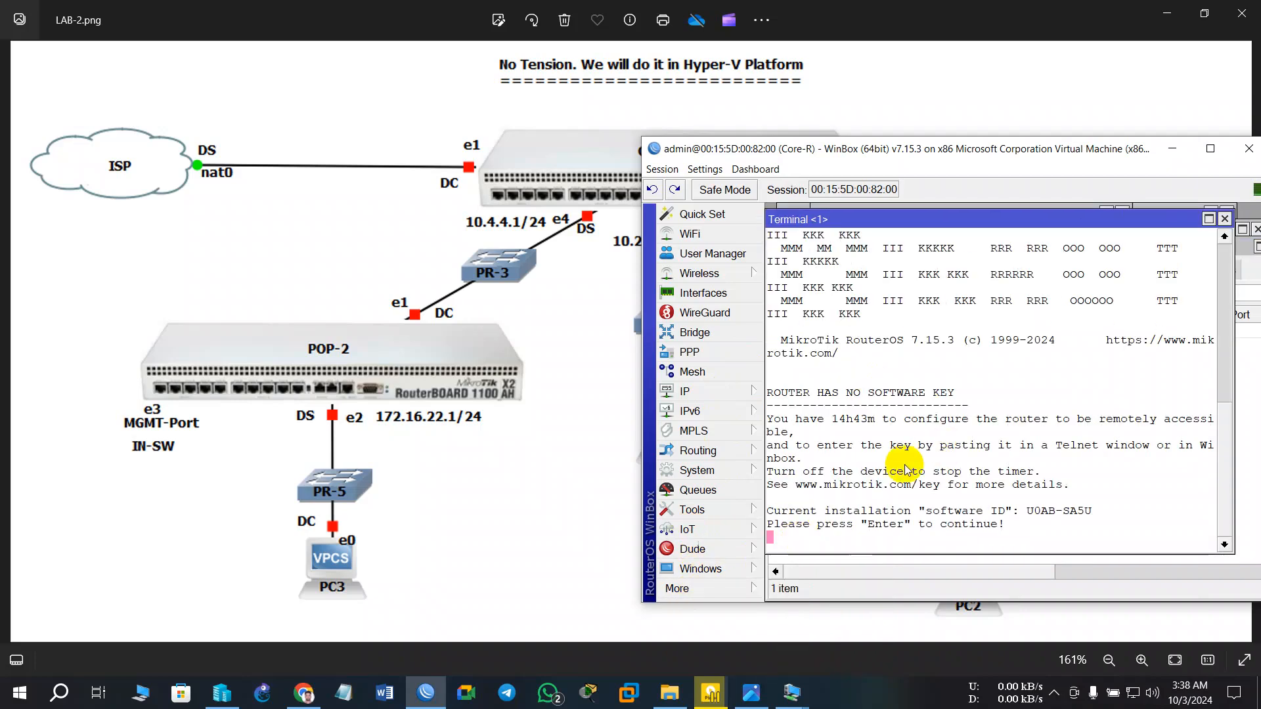
pyautogui.press('Return')
pyautogui.write('pi')
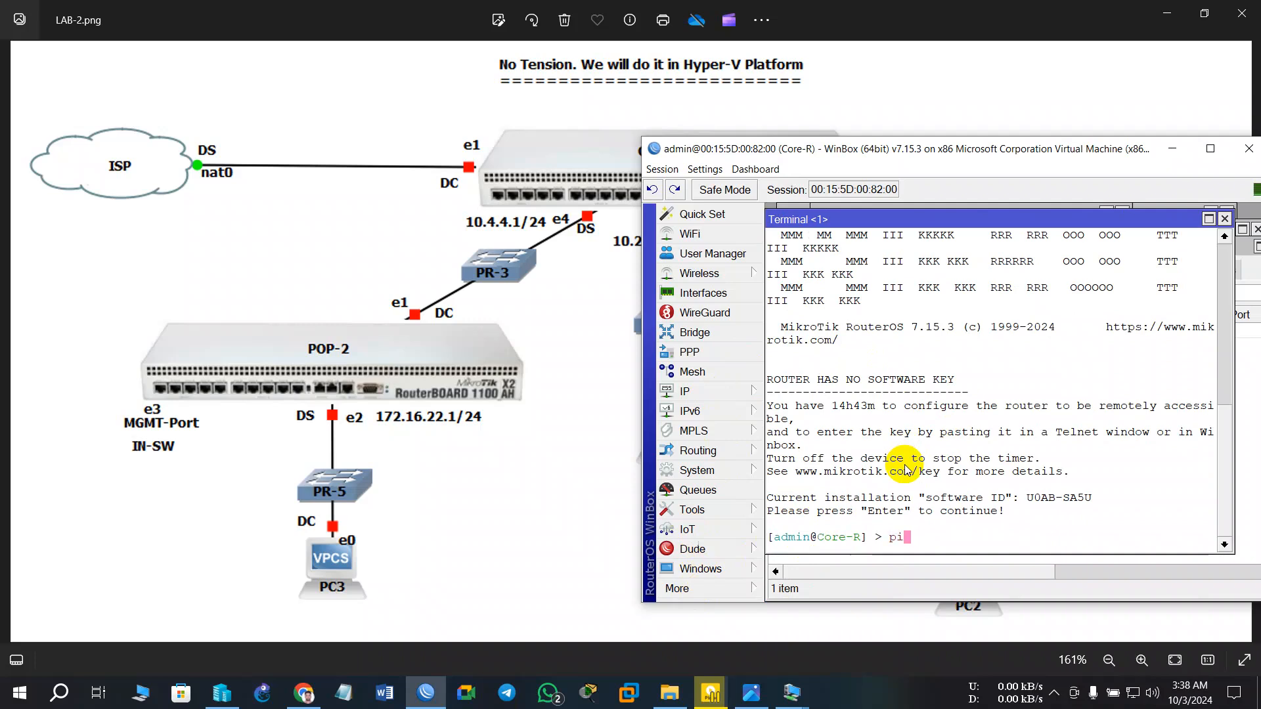
pyautogui.write('ng google.com')
pyautogui.press('Return')
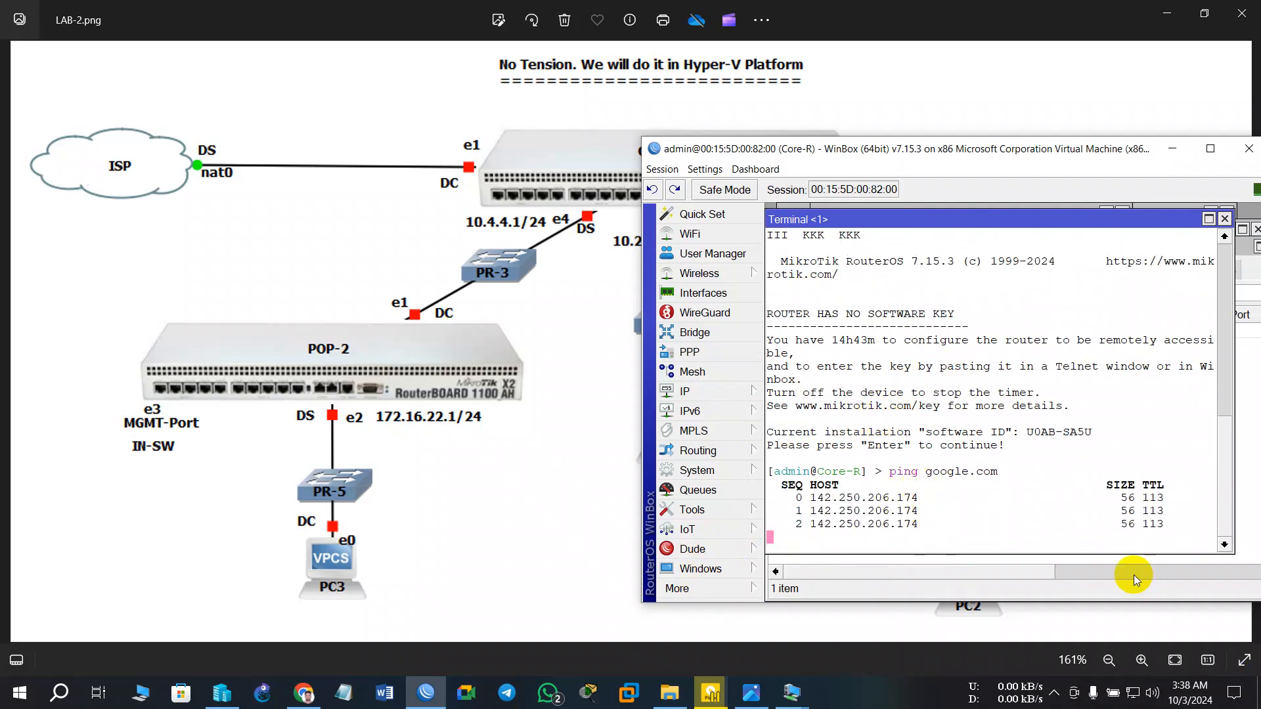
pyautogui.hotkey('ctrl', 'c')
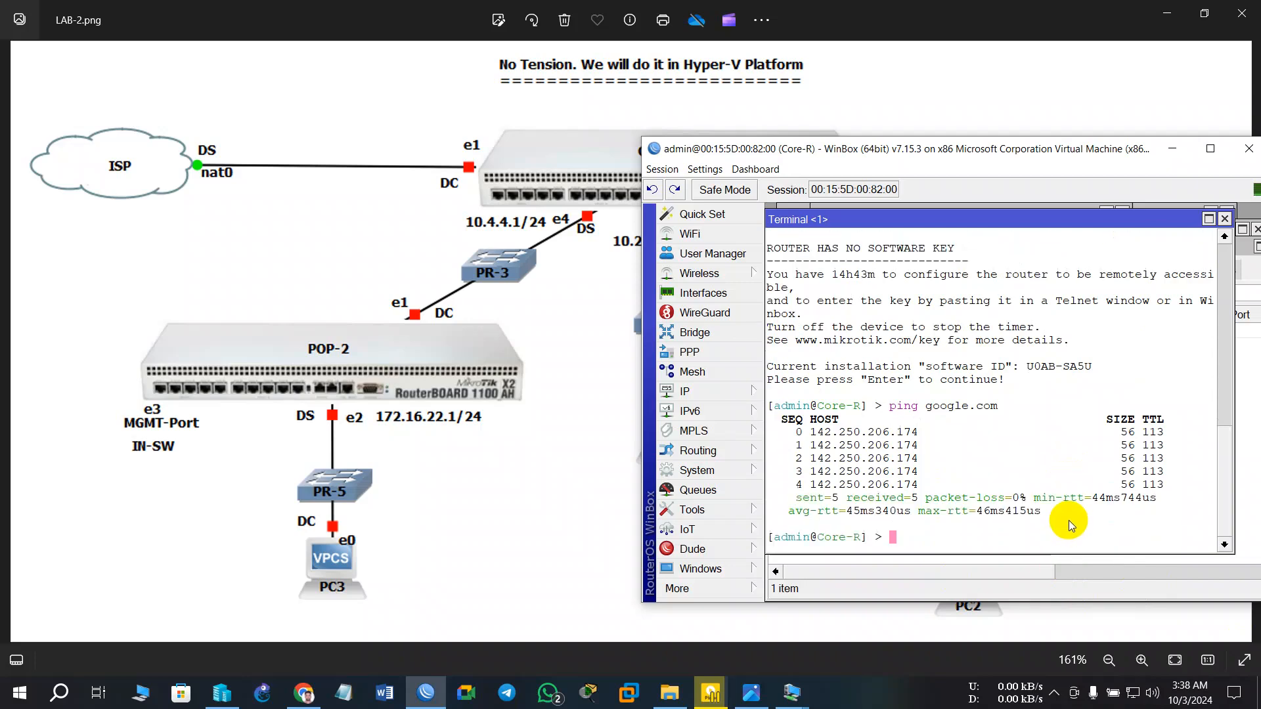
pyautogui.moveTo(950, 154); pyautogui.dragTo(402, 156)
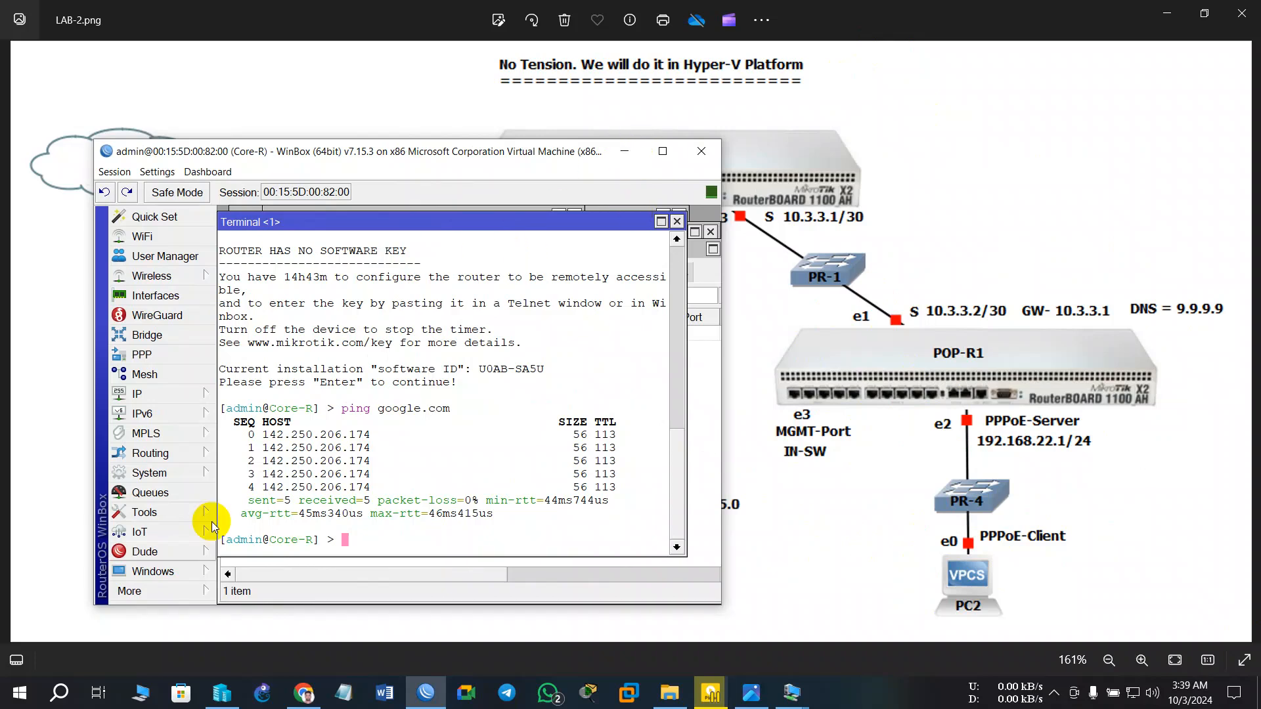
# - Open a new WinBox login and connect to Pop-1 from the Neighbors list
pyautogui.click(132, 592)
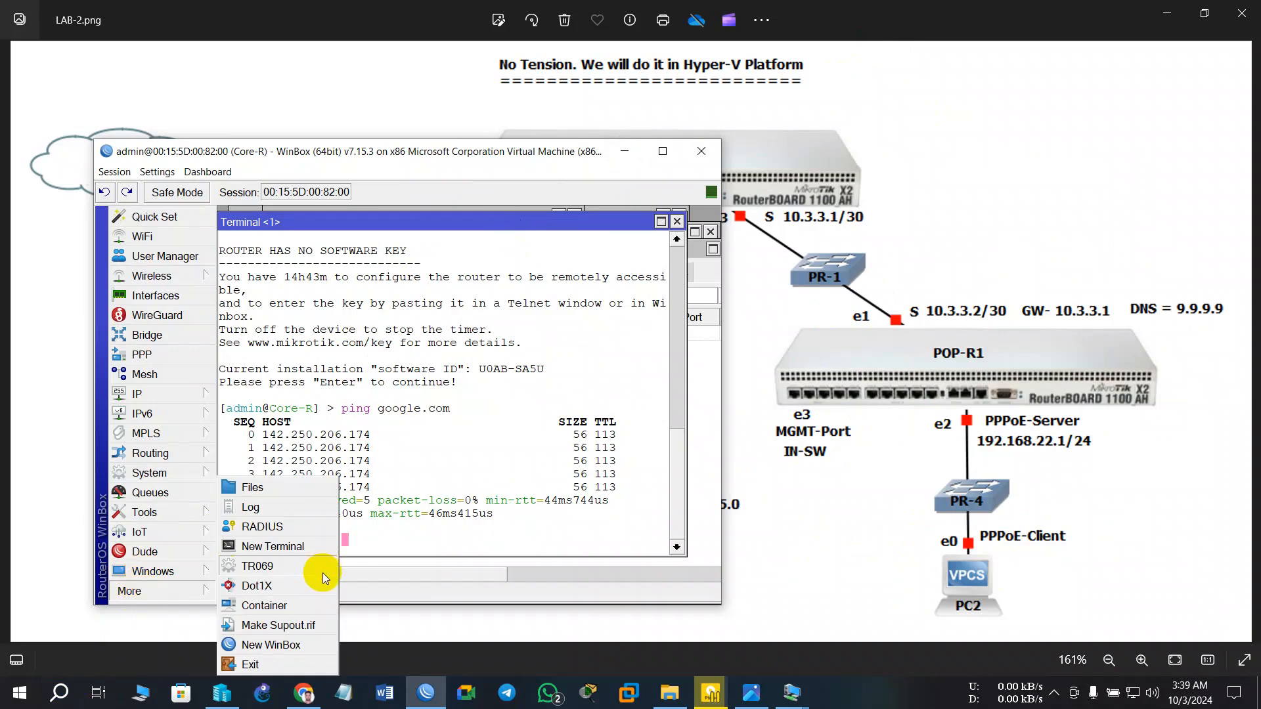
pyautogui.click(277, 646)
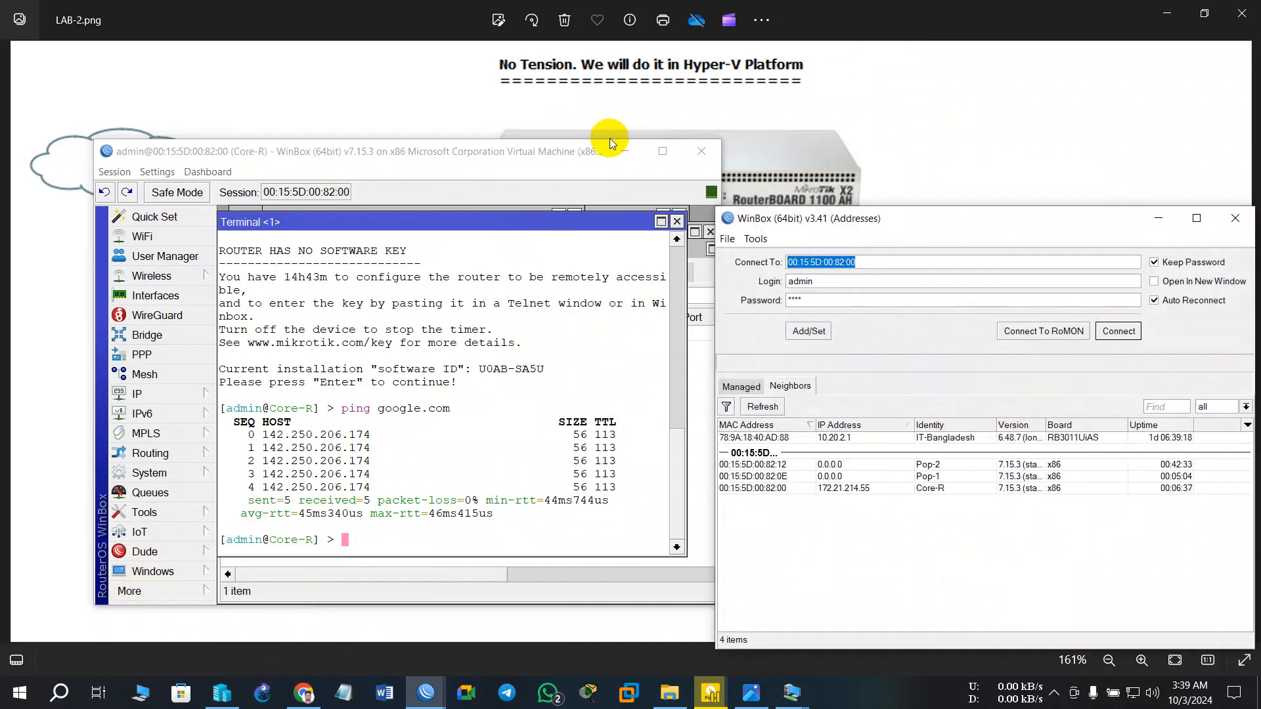
pyautogui.click(623, 152)
pyautogui.moveTo(913, 221); pyautogui.dragTo(370, 129)
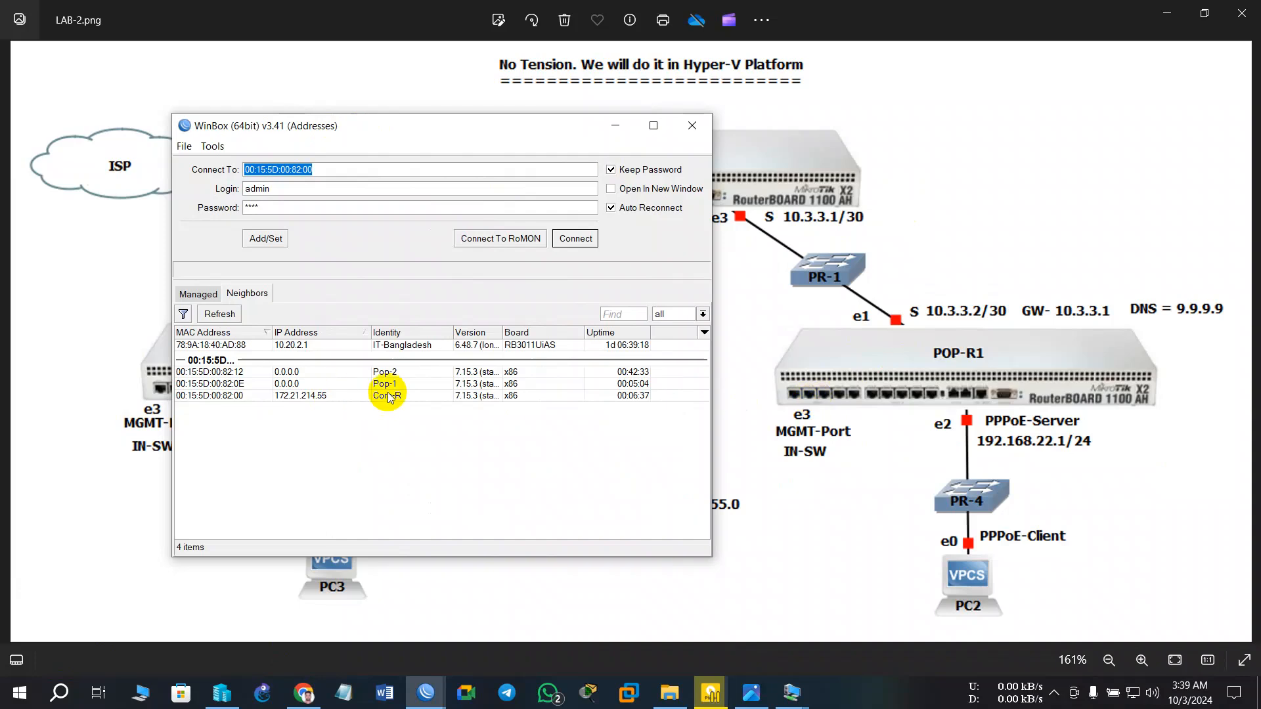
pyautogui.click(212, 384)
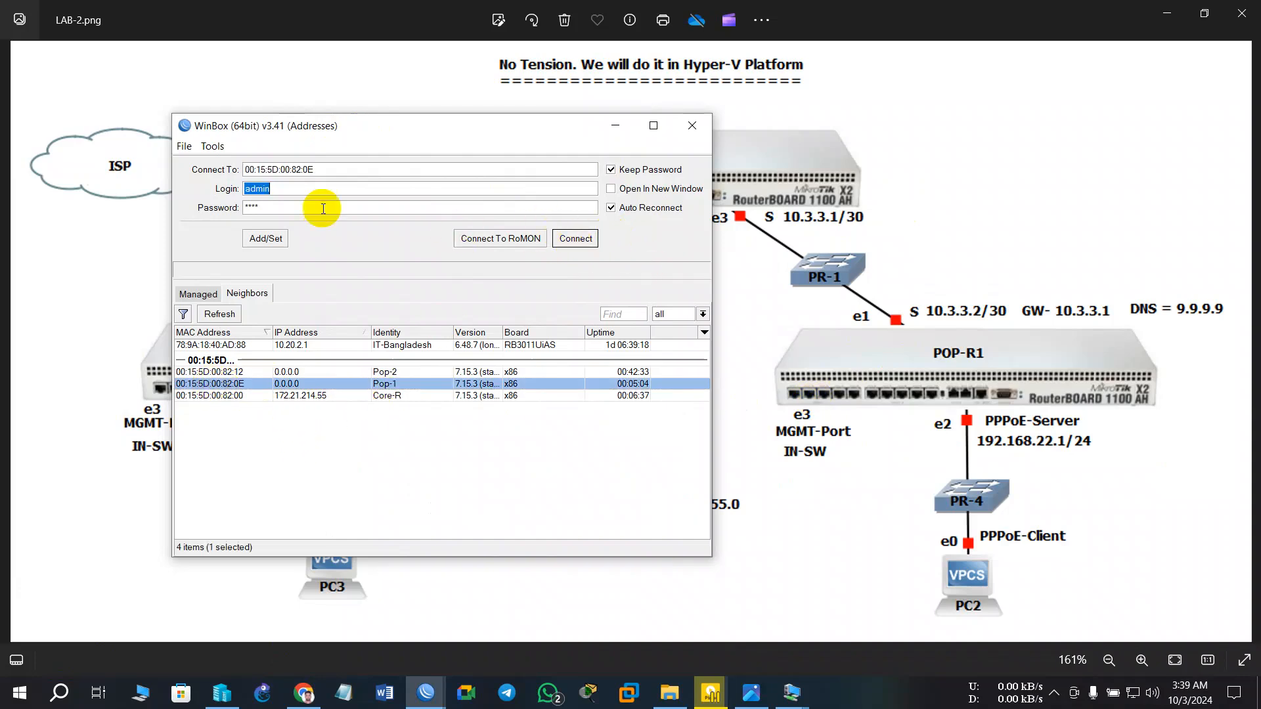
pyautogui.click(576, 238)
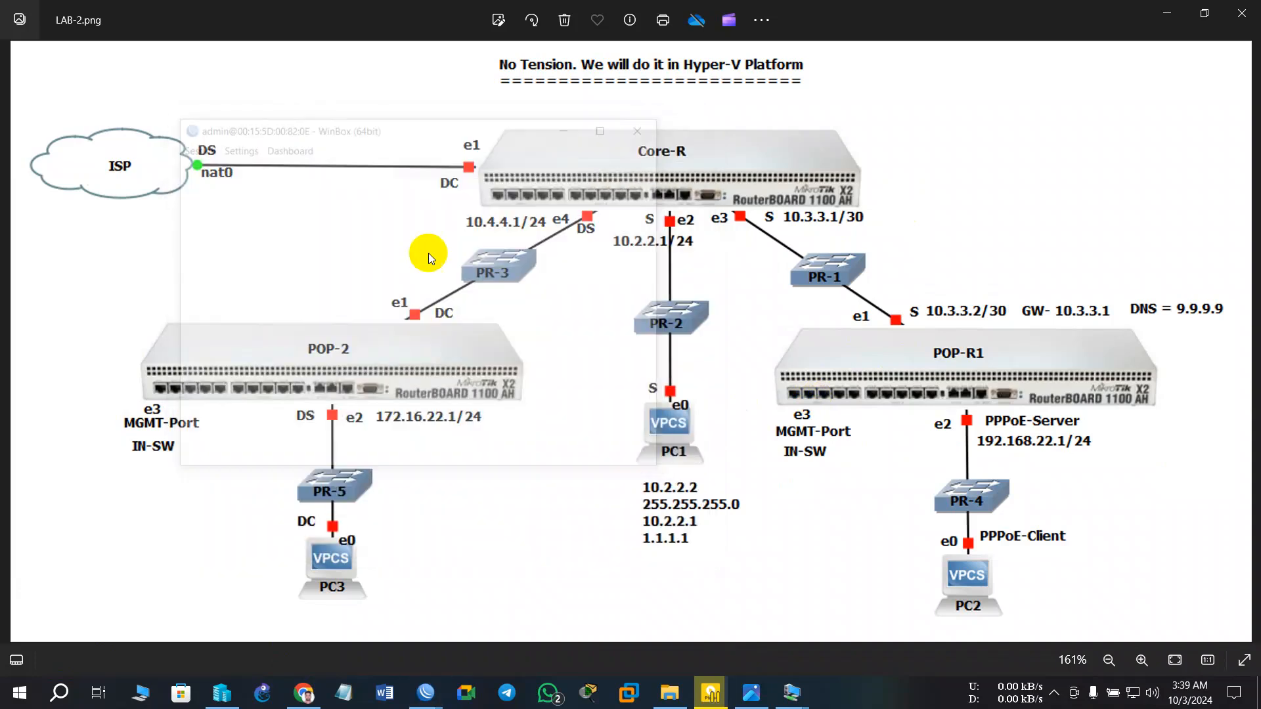
pyautogui.click(618, 437)
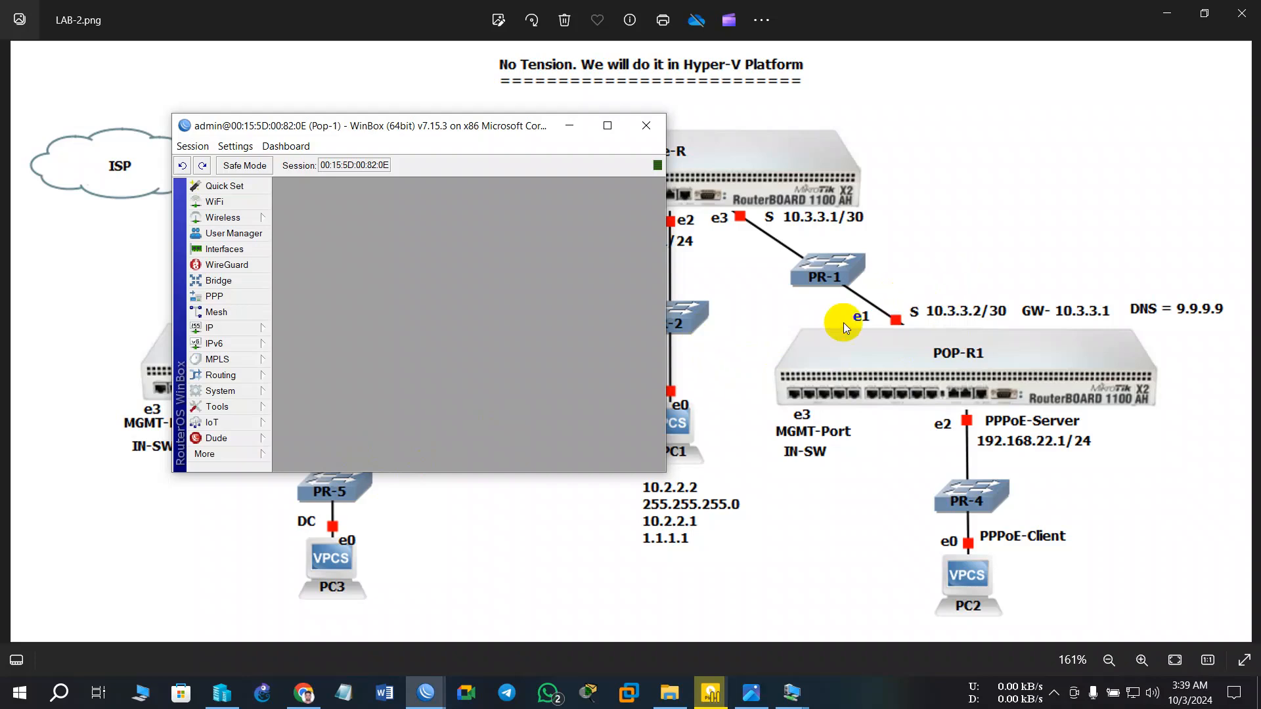
# - Add 10.3.3.2/30 on Pop-1's ether1 in its IP address list
pyautogui.click(217, 328)
pyautogui.click(310, 275)
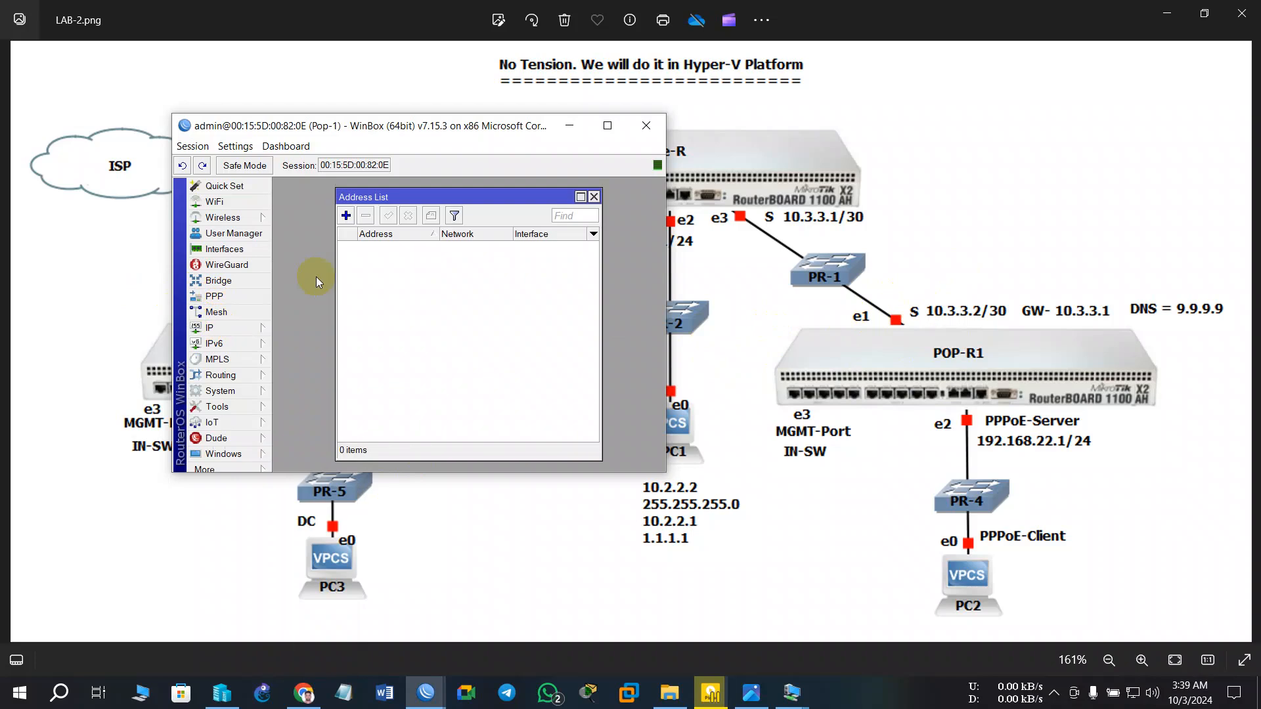
pyautogui.click(346, 216)
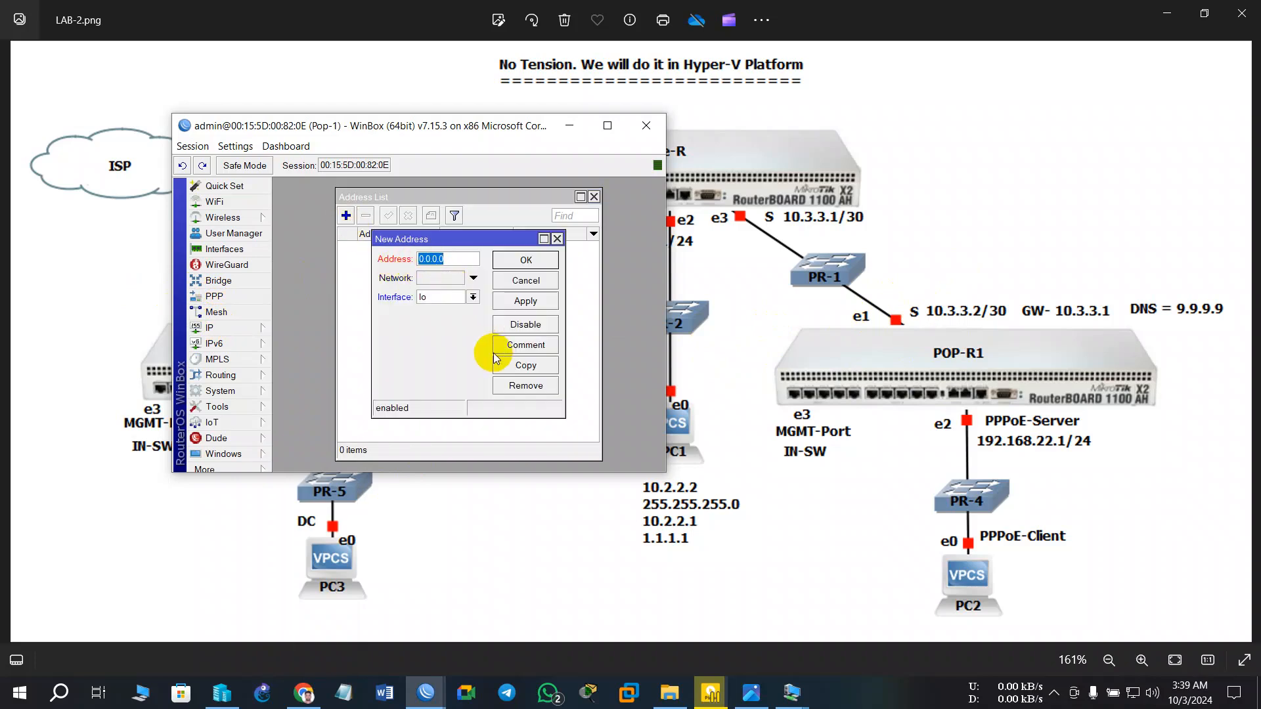
pyautogui.write('10.3.3.2/30')
pyautogui.click(473, 297)
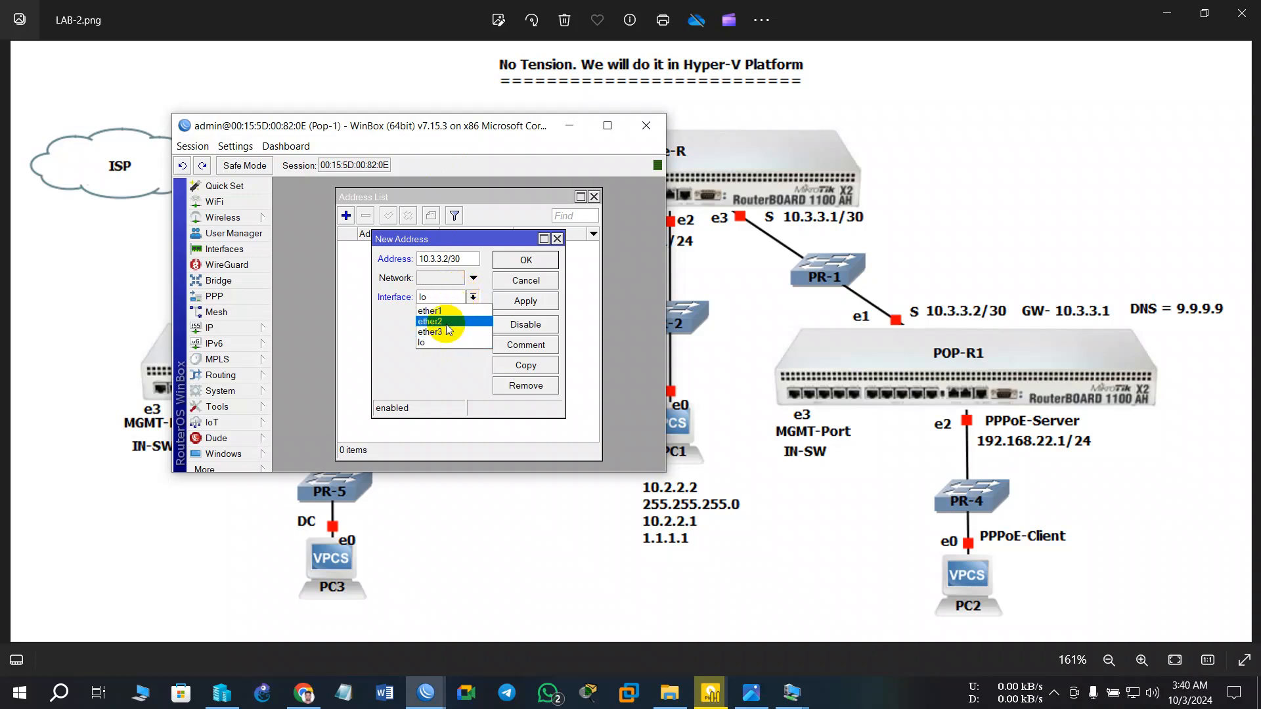
pyautogui.click(431, 311)
pyautogui.click(535, 301)
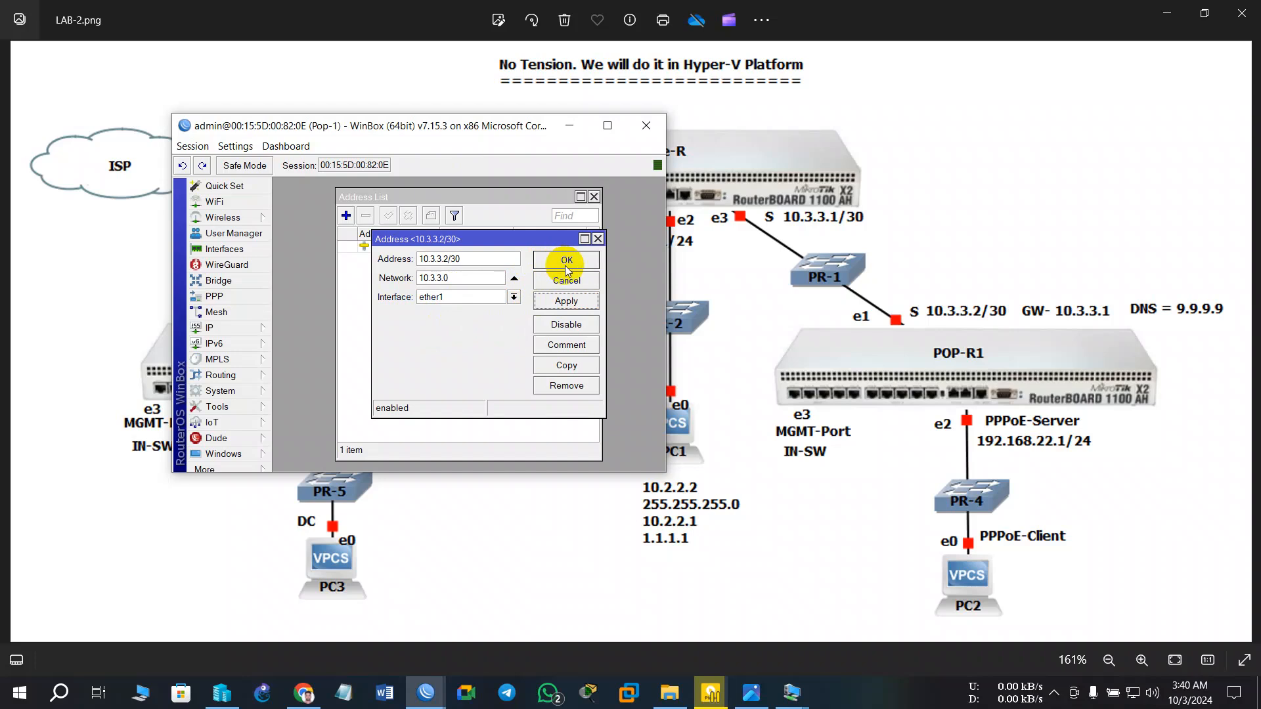
pyautogui.click(565, 263)
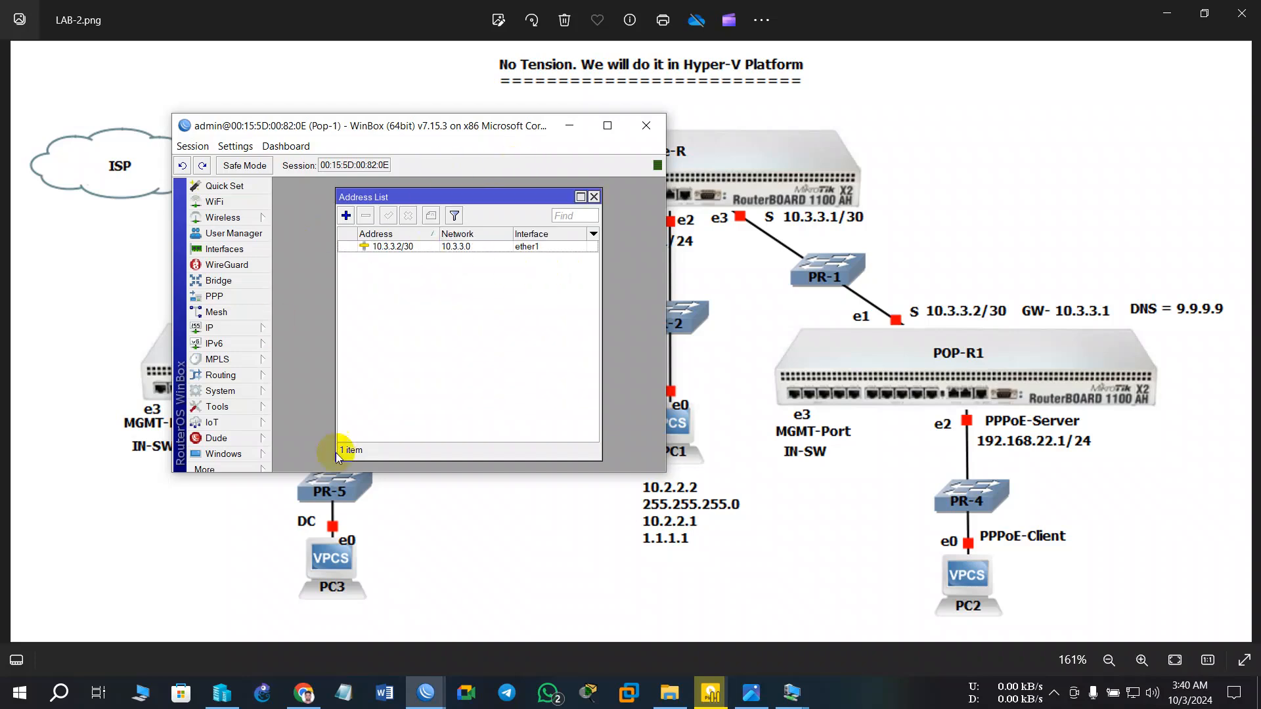
# - Close Core-R's Terminal, Firewall and DHCP Server windows, then minimize Core-R
pyautogui.moveTo(425, 697)
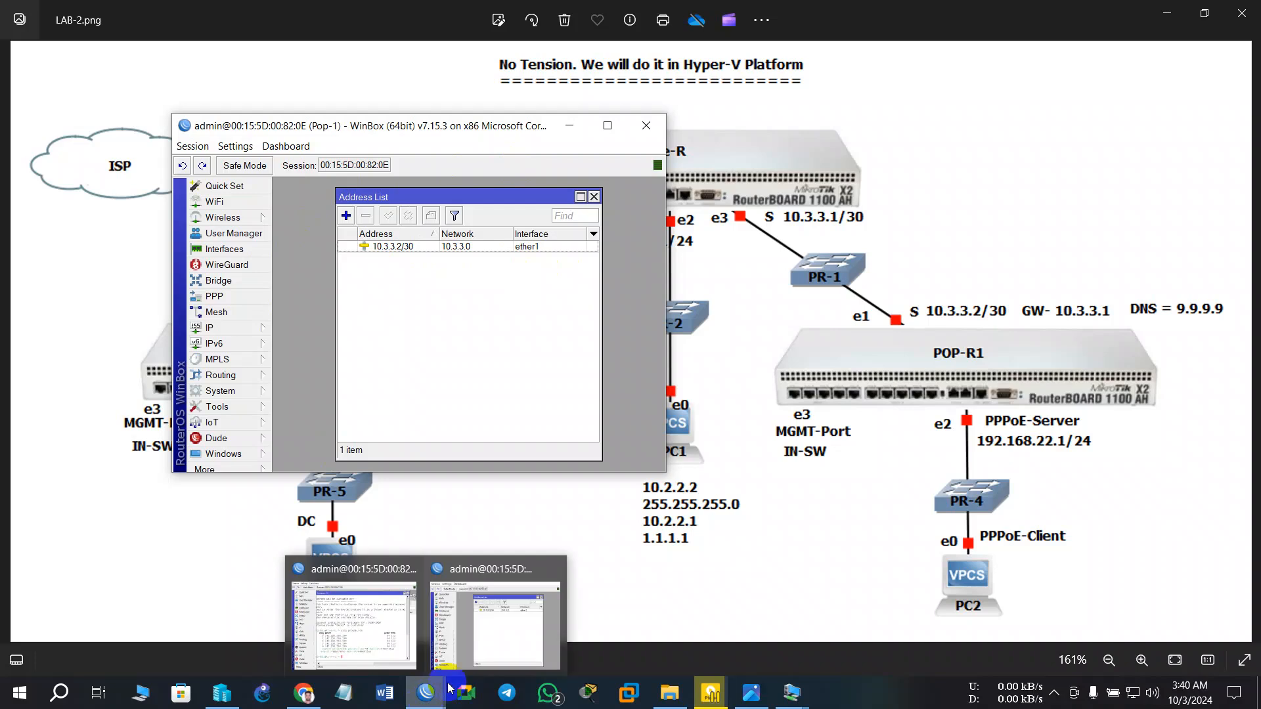
pyautogui.click(388, 613)
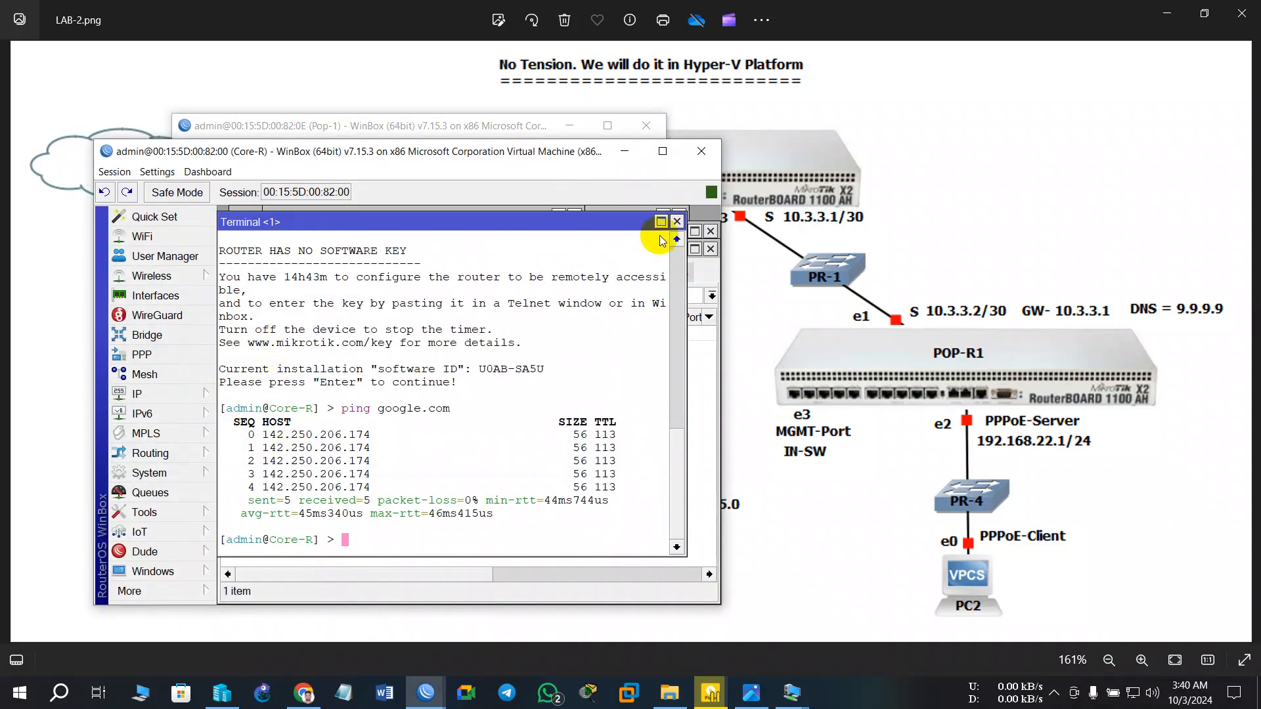
pyautogui.click(676, 222)
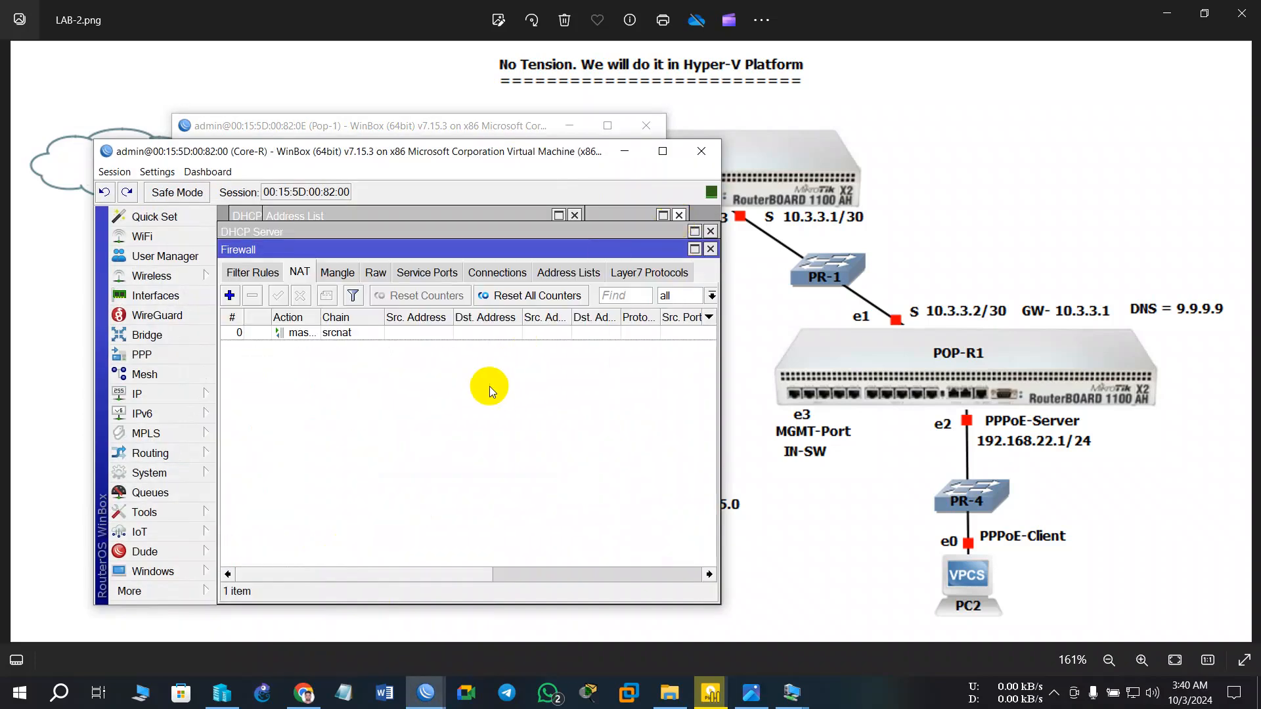
pyautogui.click(711, 249)
pyautogui.click(711, 231)
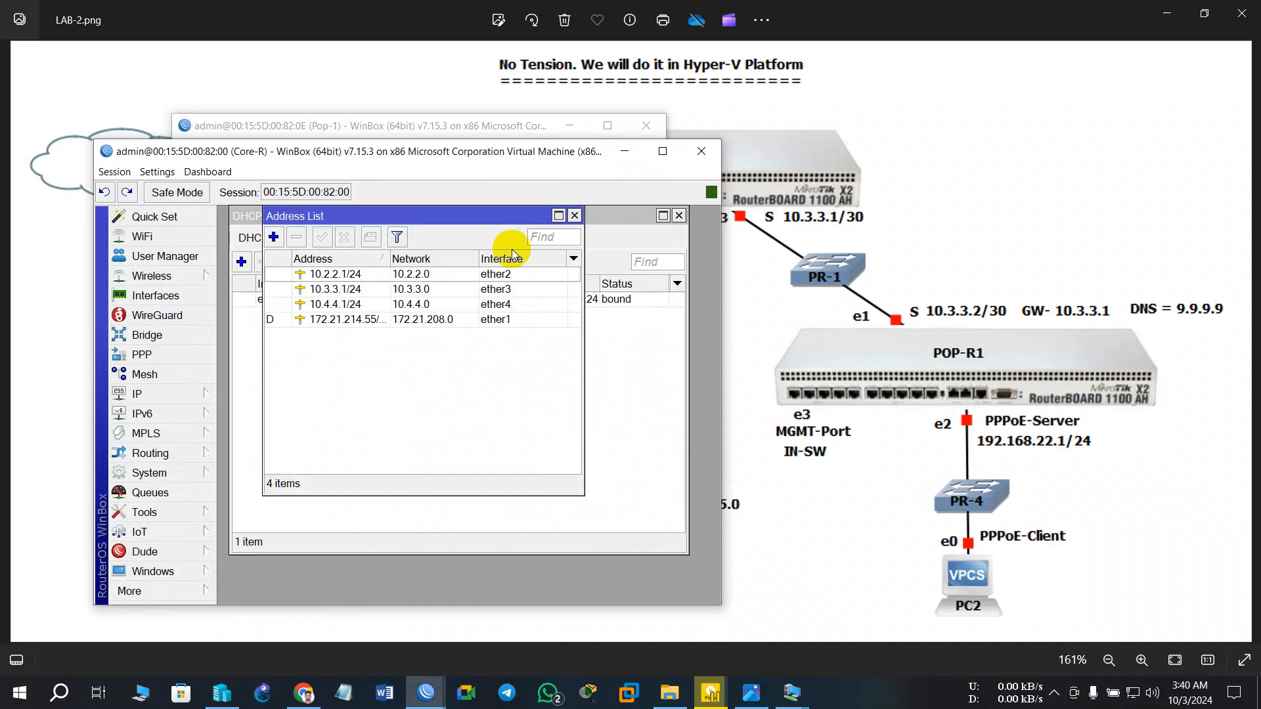
pyautogui.click(625, 151)
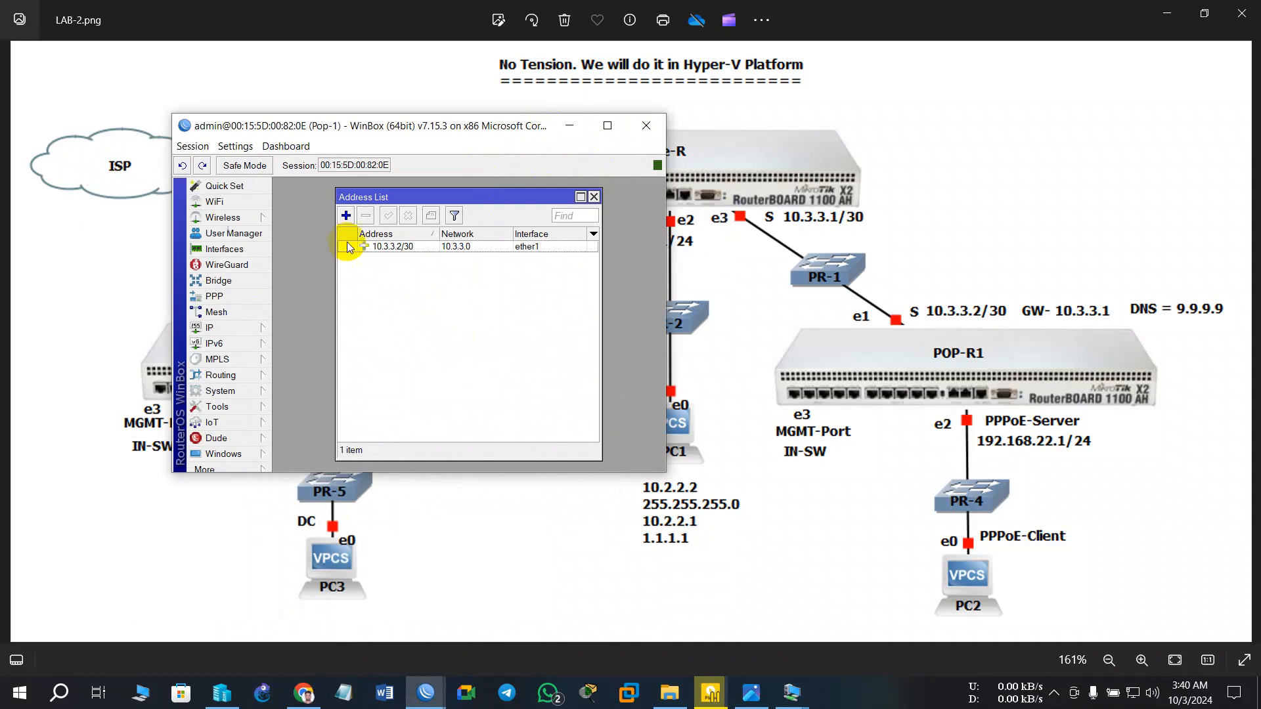
# - Add the address 192.168.22.1/24 on interface ether2 to Pop-1's address list
pyautogui.click(346, 215)
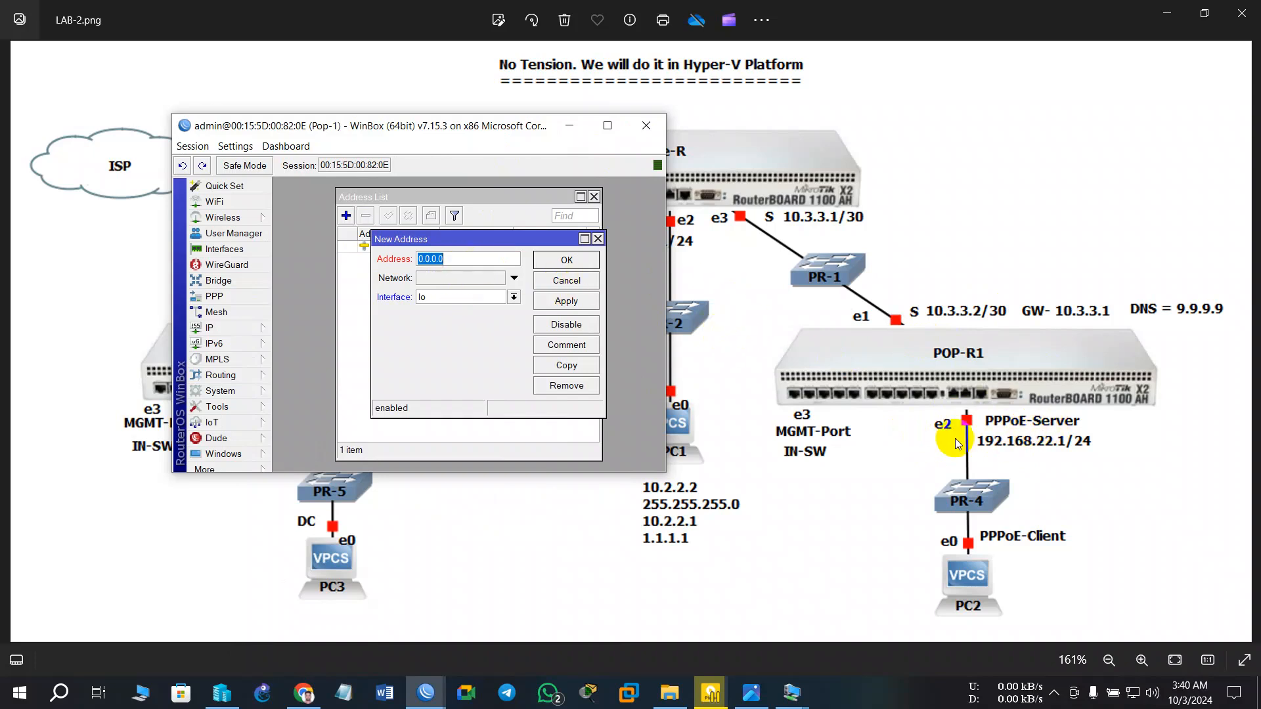
pyautogui.write('192.168.22.1/24')
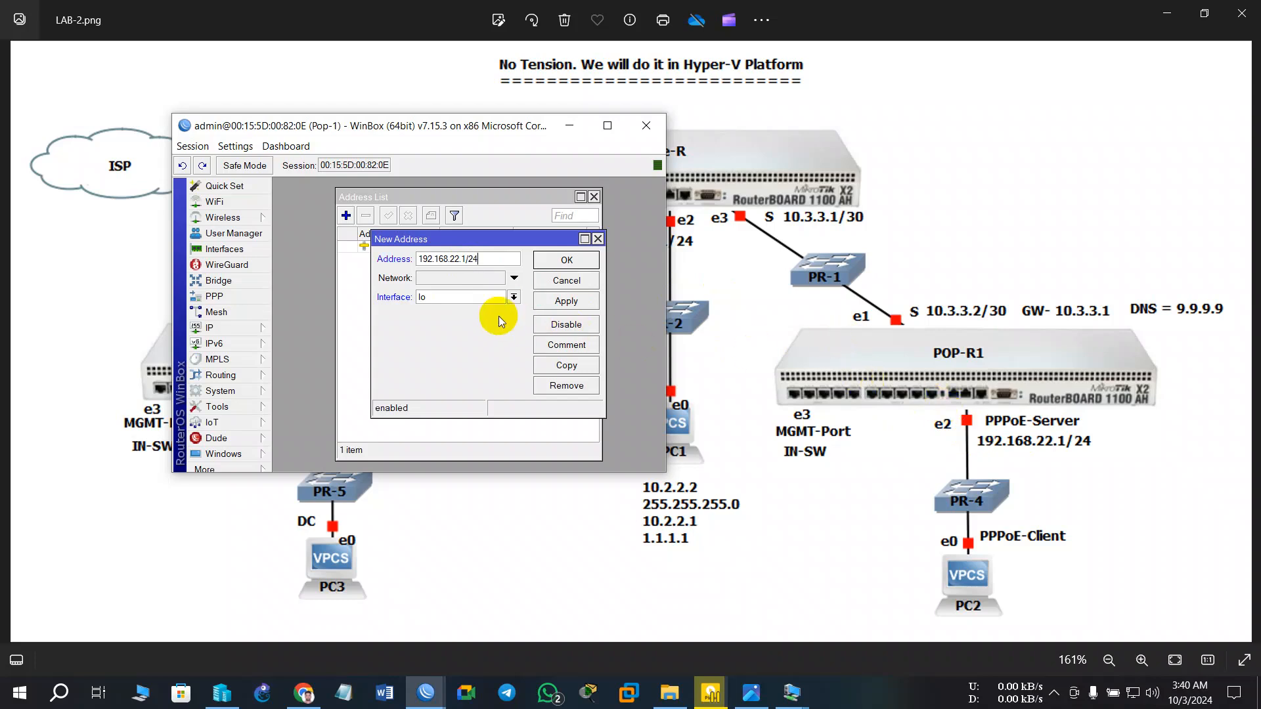
pyautogui.click(461, 297)
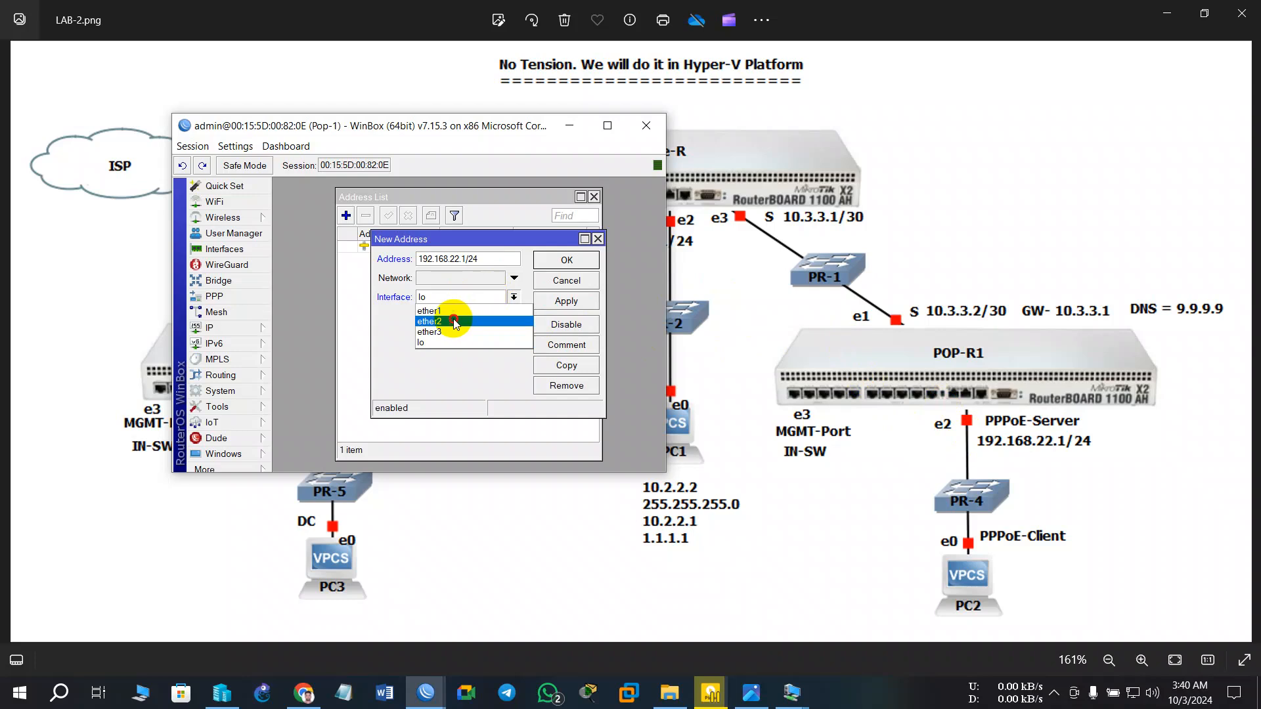
pyautogui.click(458, 322)
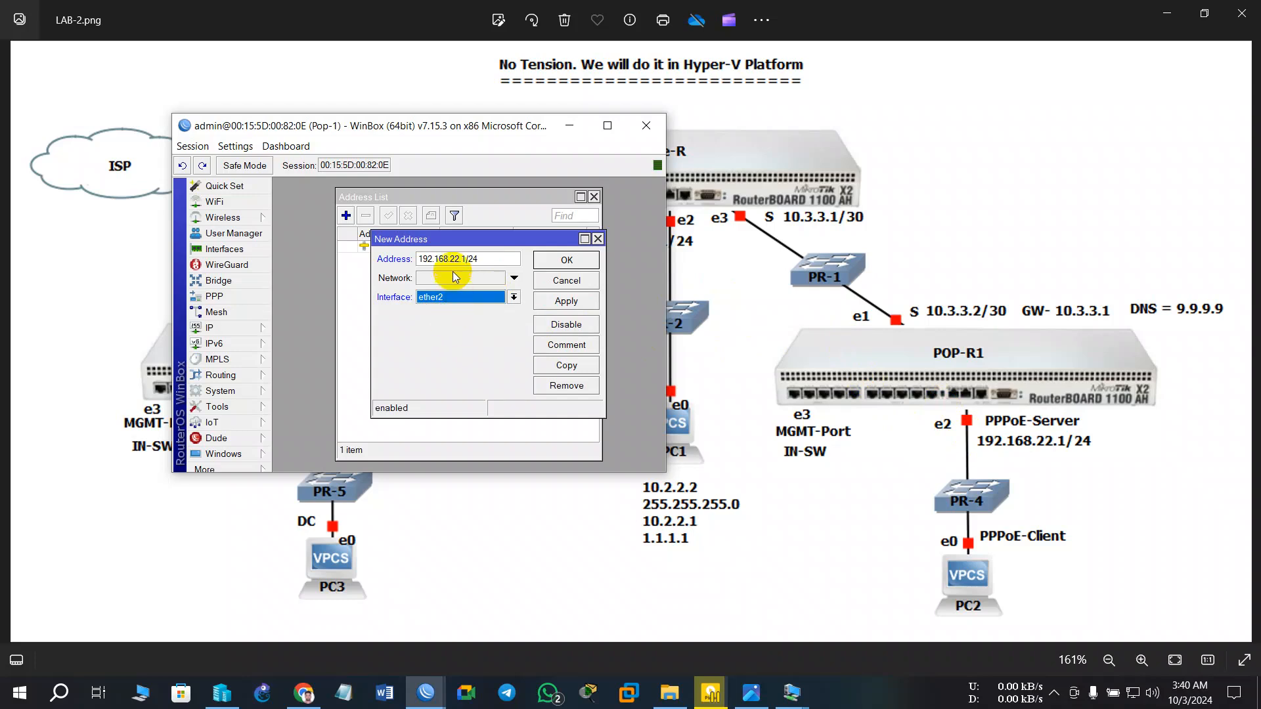
pyautogui.click(566, 260)
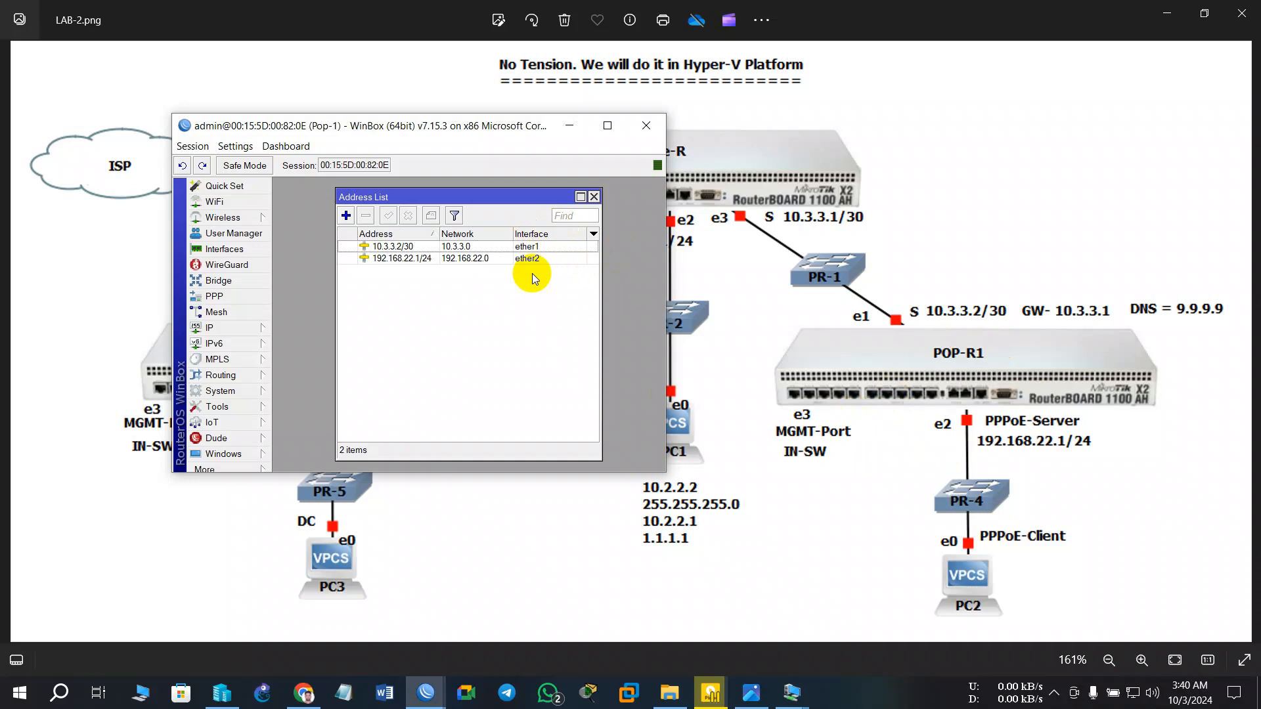
# - In IP > DNS, enter servers 8.8.8.8 and 1.1.1.1, then apply and close the settings
pyautogui.click(233, 331)
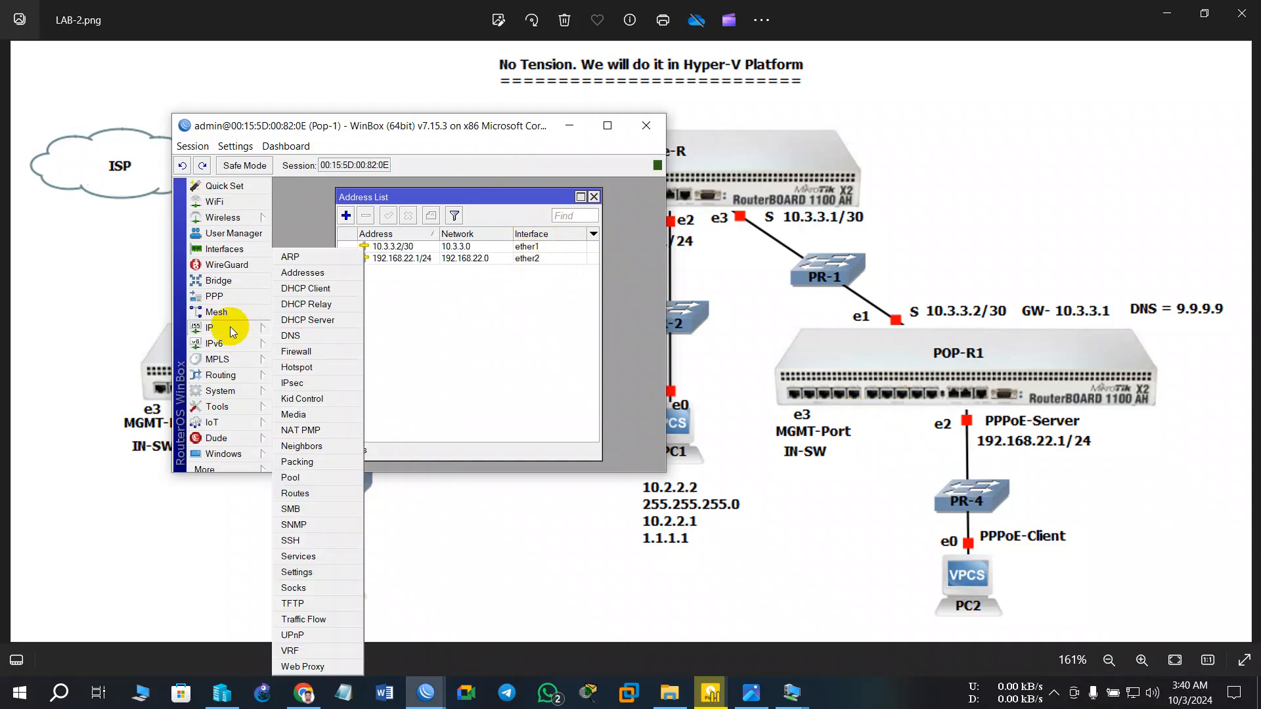
pyautogui.click(289, 332)
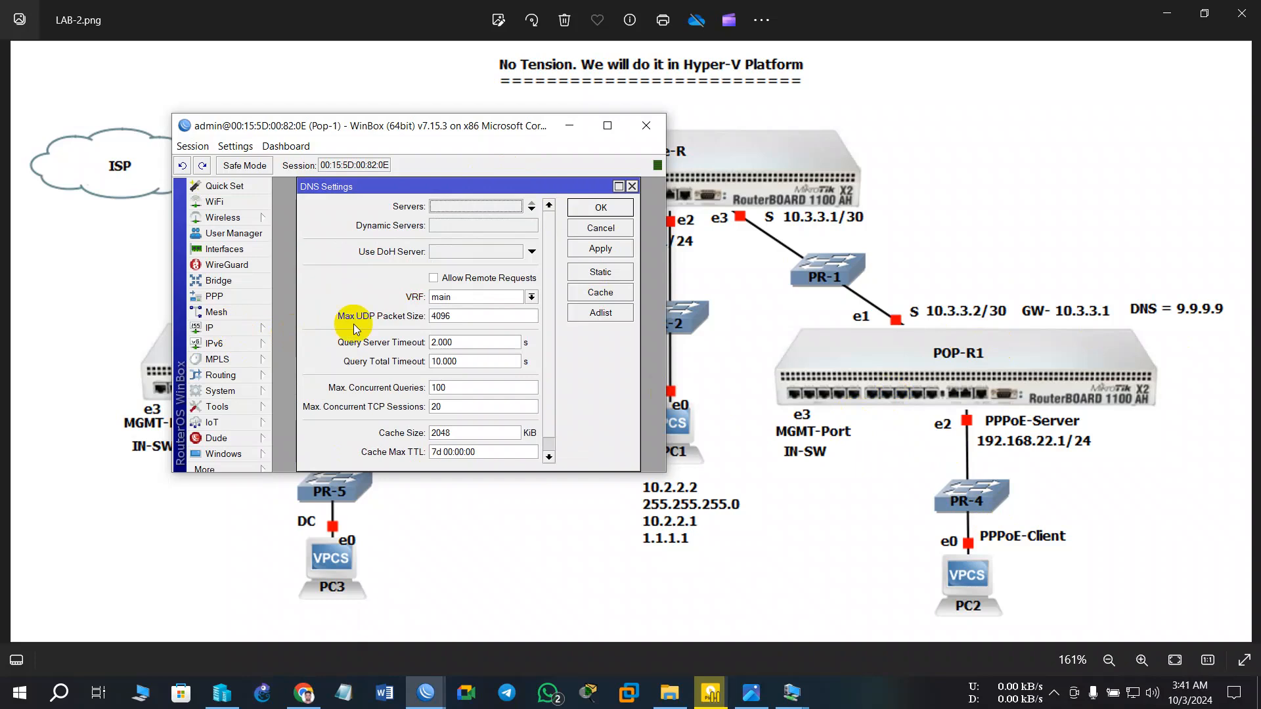
pyautogui.click(484, 202)
pyautogui.write('87')
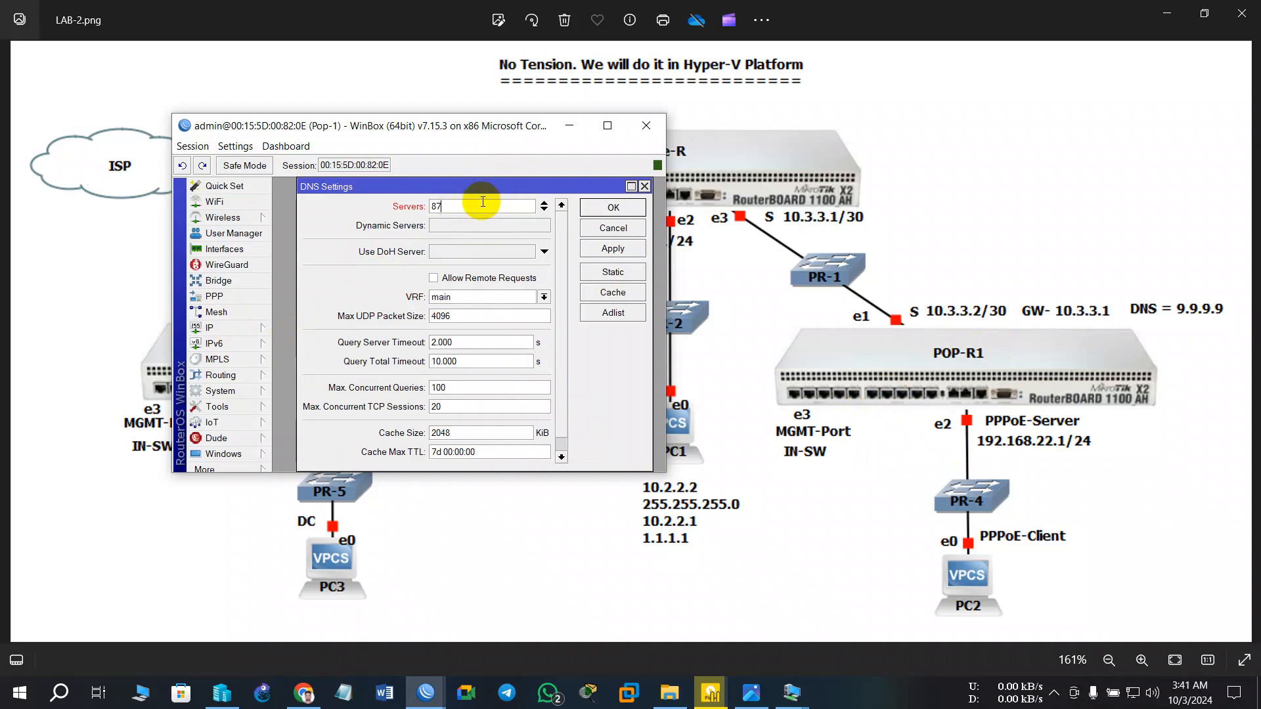
pyautogui.write('8.8.8.8')
pyautogui.click(544, 210)
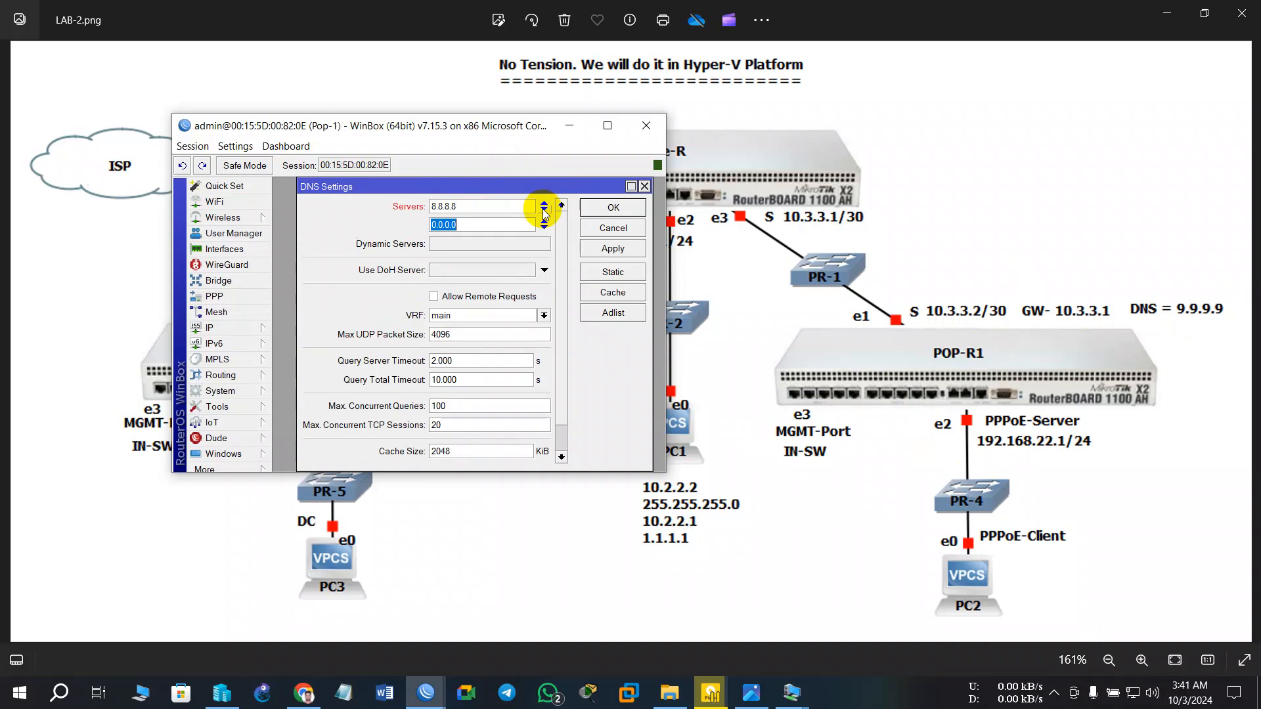
pyautogui.write('1.1.1.1')
pyautogui.click(605, 248)
pyautogui.click(606, 214)
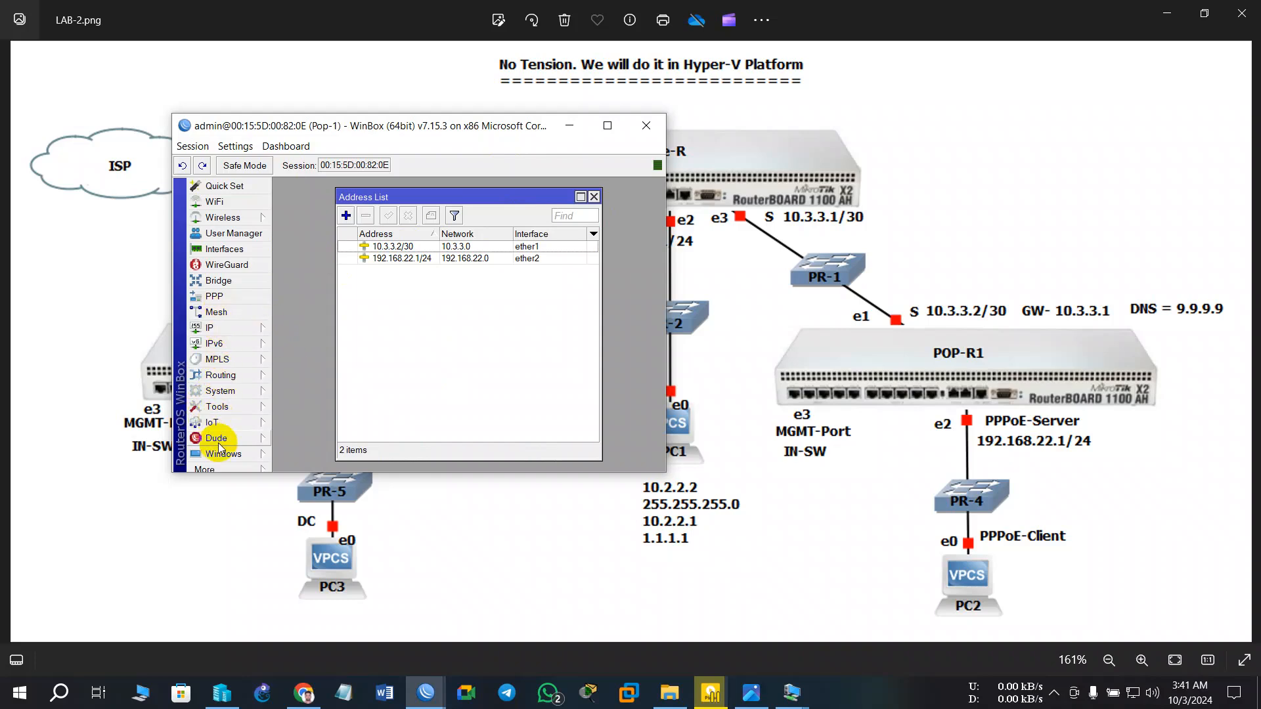
# - Run ping google.com in a new Pop-1 terminal; it fails because the name cannot be resolved
pyautogui.click(217, 468)
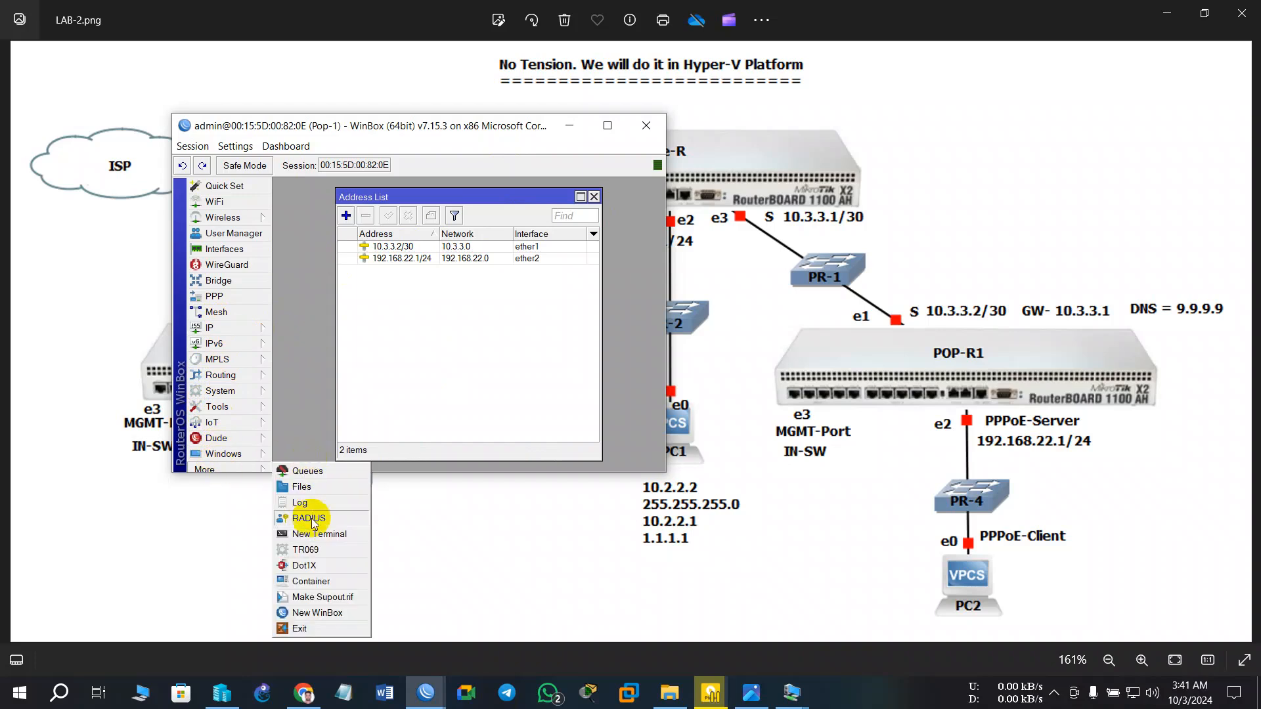
pyautogui.click(310, 537)
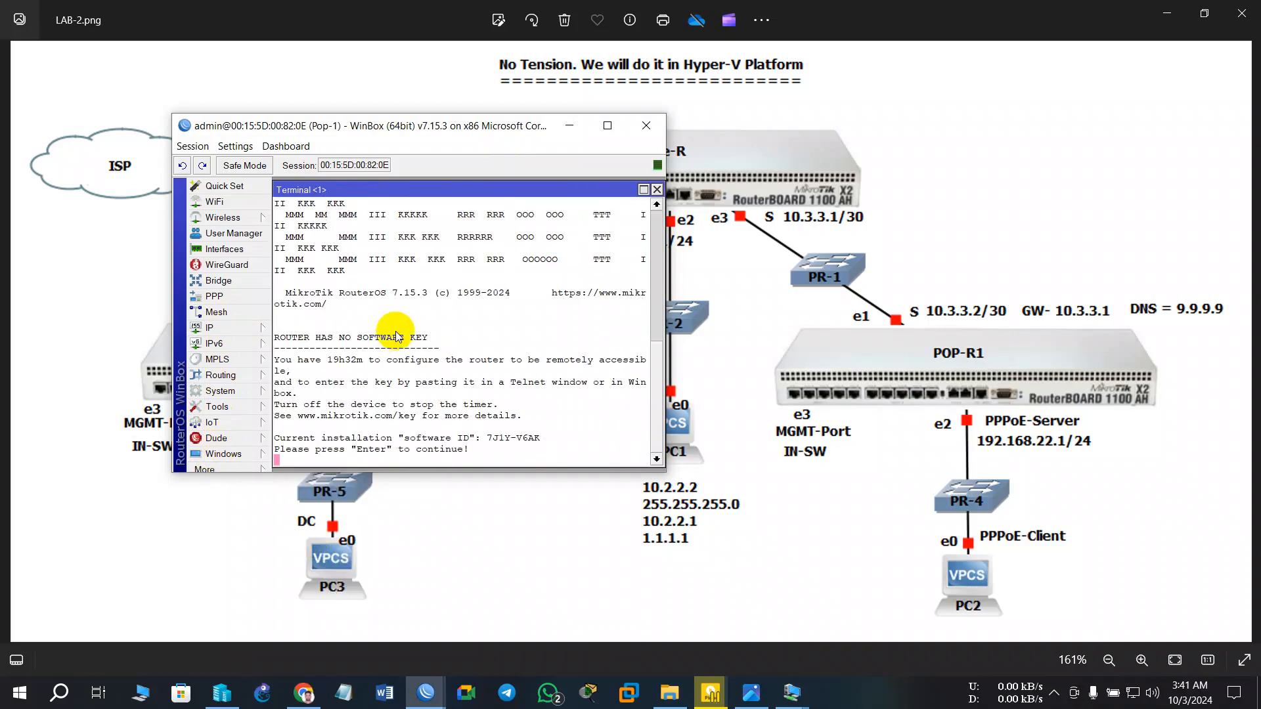
pyautogui.press('Return')
pyautogui.press('Return')
pyautogui.write('ping google.com')
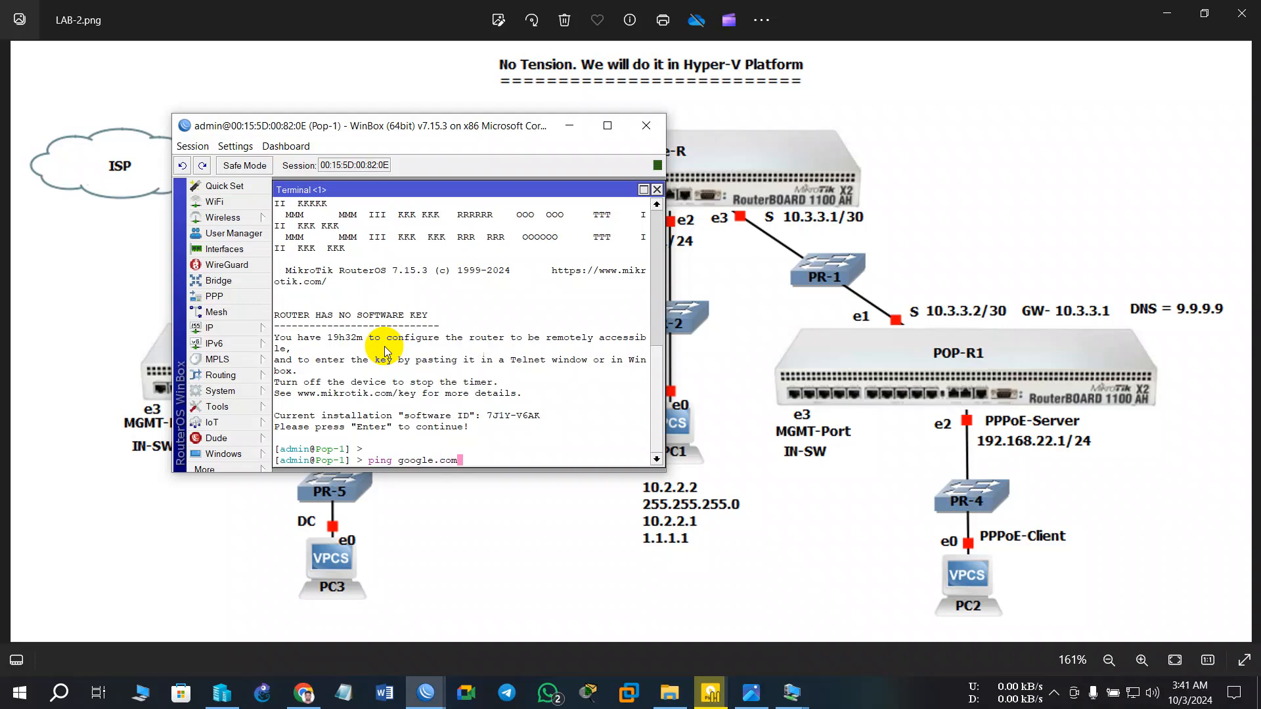
pyautogui.press('Return')
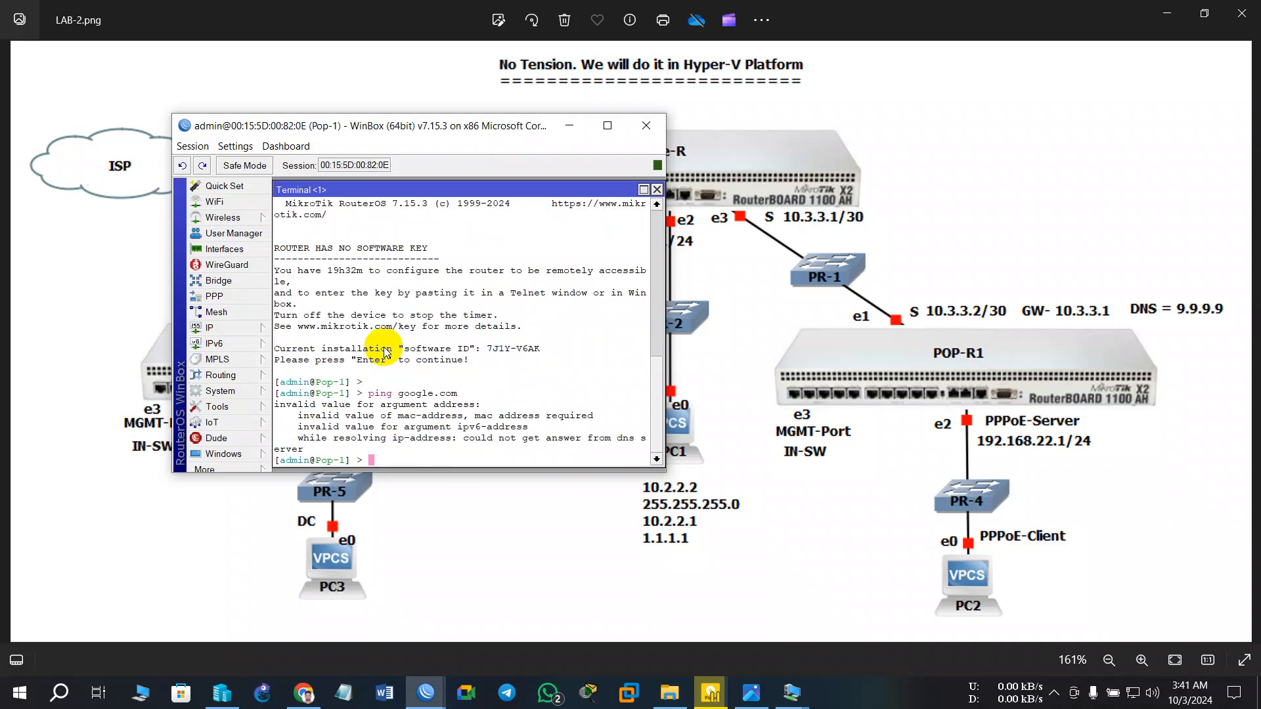
pyautogui.click(232, 330)
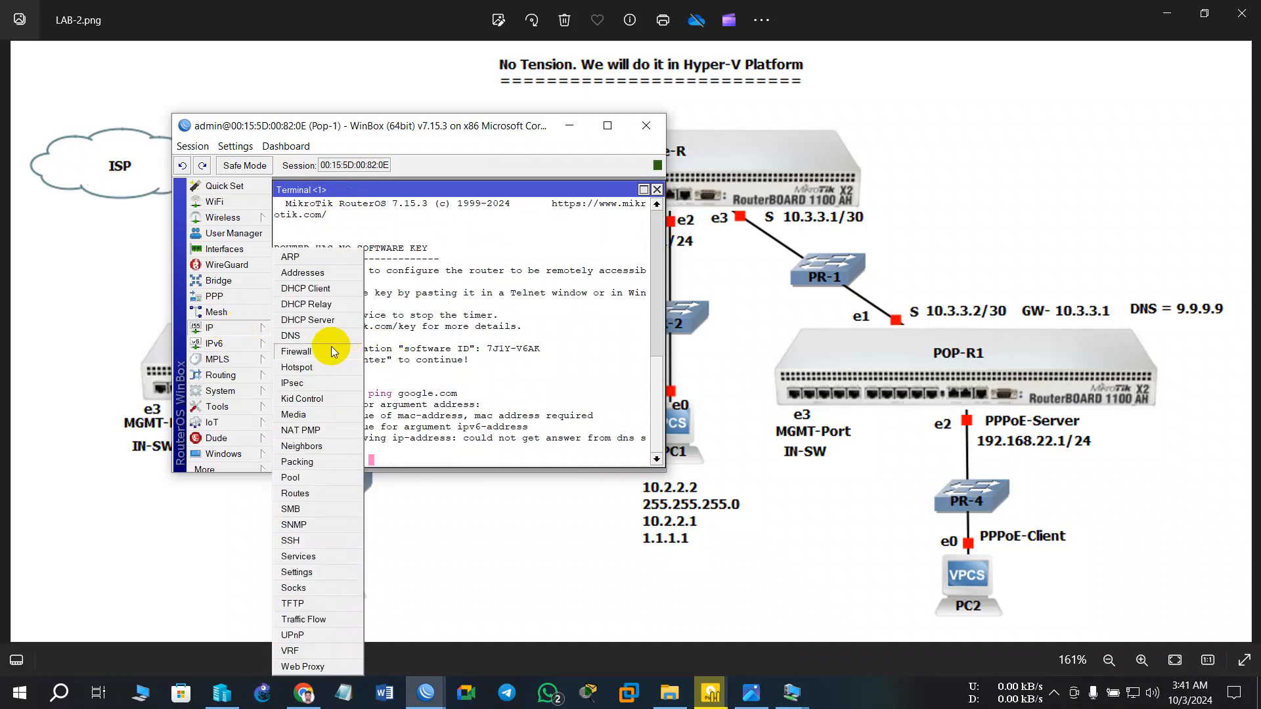
# - Add a static route 0.0.0.0/0 via gateway 10.3.3.1, then close the Route List
pyautogui.click(295, 498)
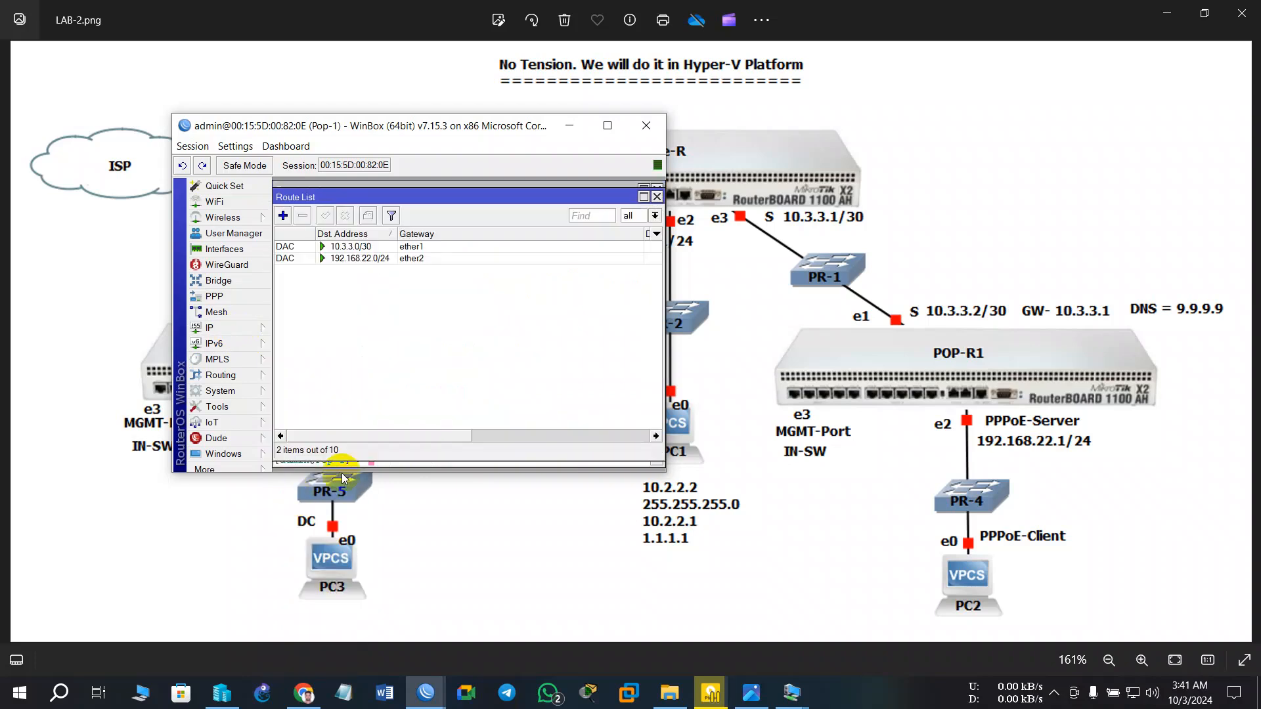
pyautogui.click(283, 217)
pyautogui.click(437, 247)
pyautogui.write('10')
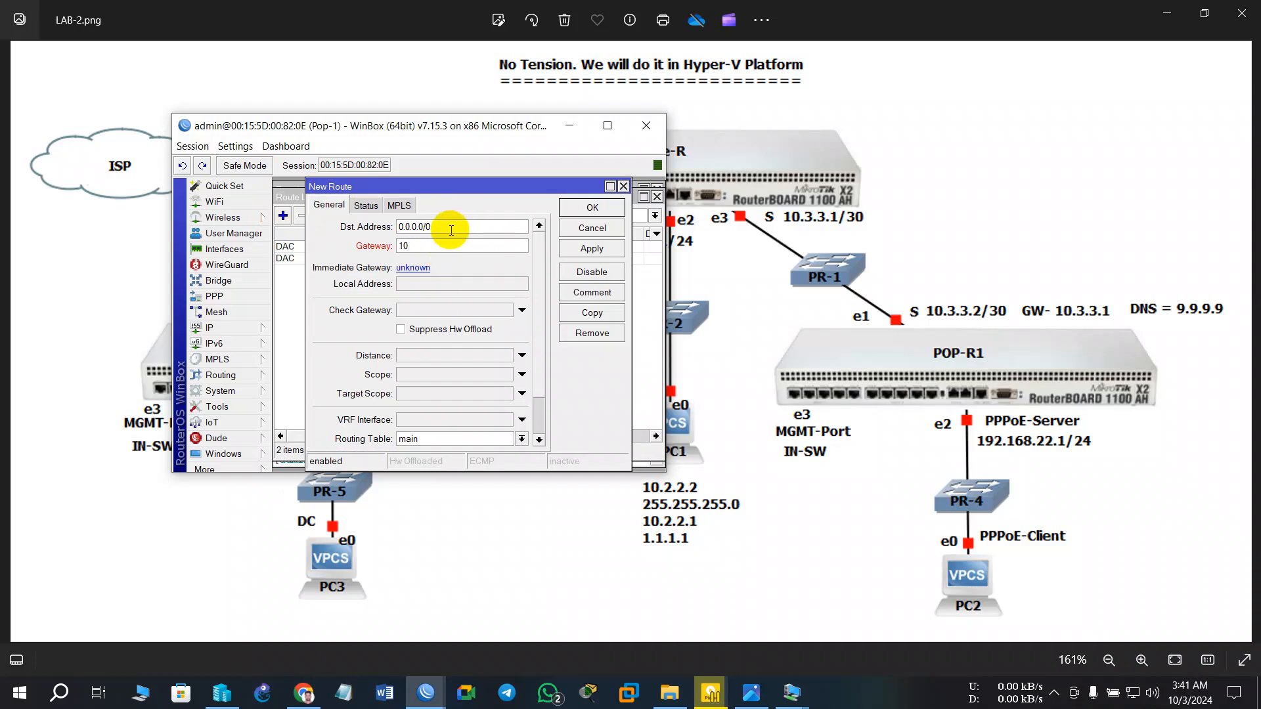
pyautogui.write('.3.3.1')
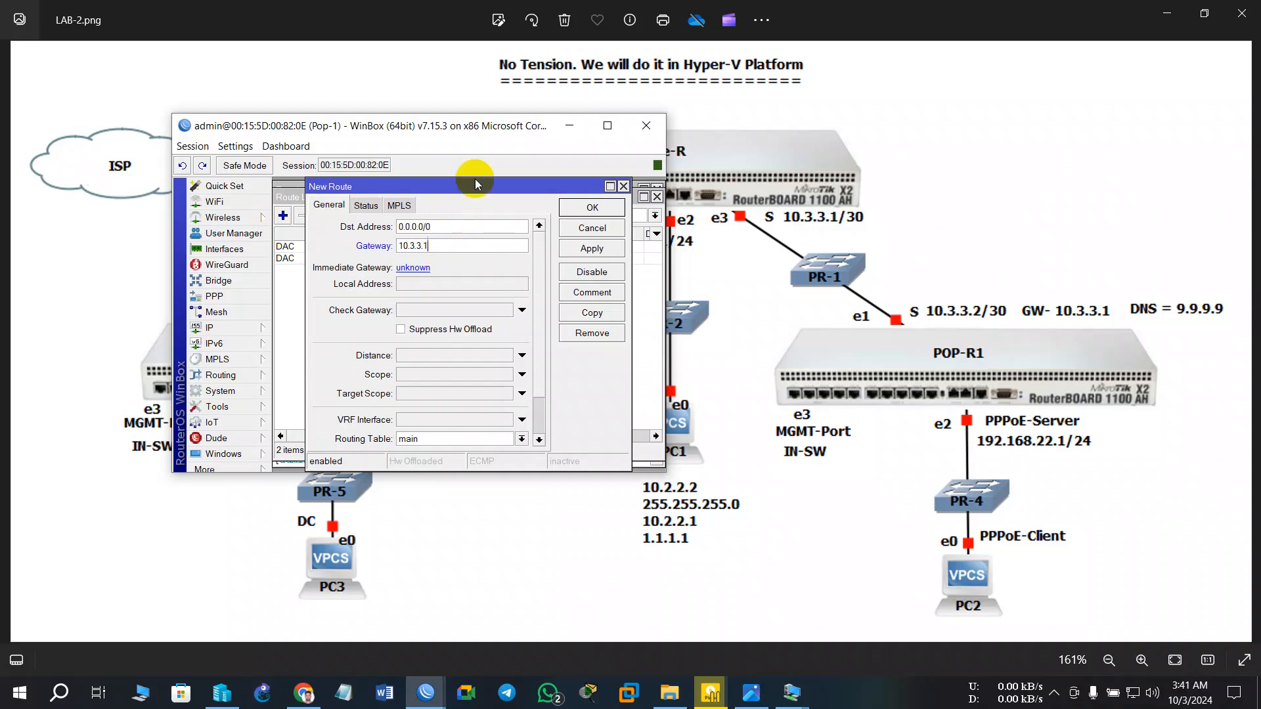
pyautogui.click(588, 252)
pyautogui.click(592, 207)
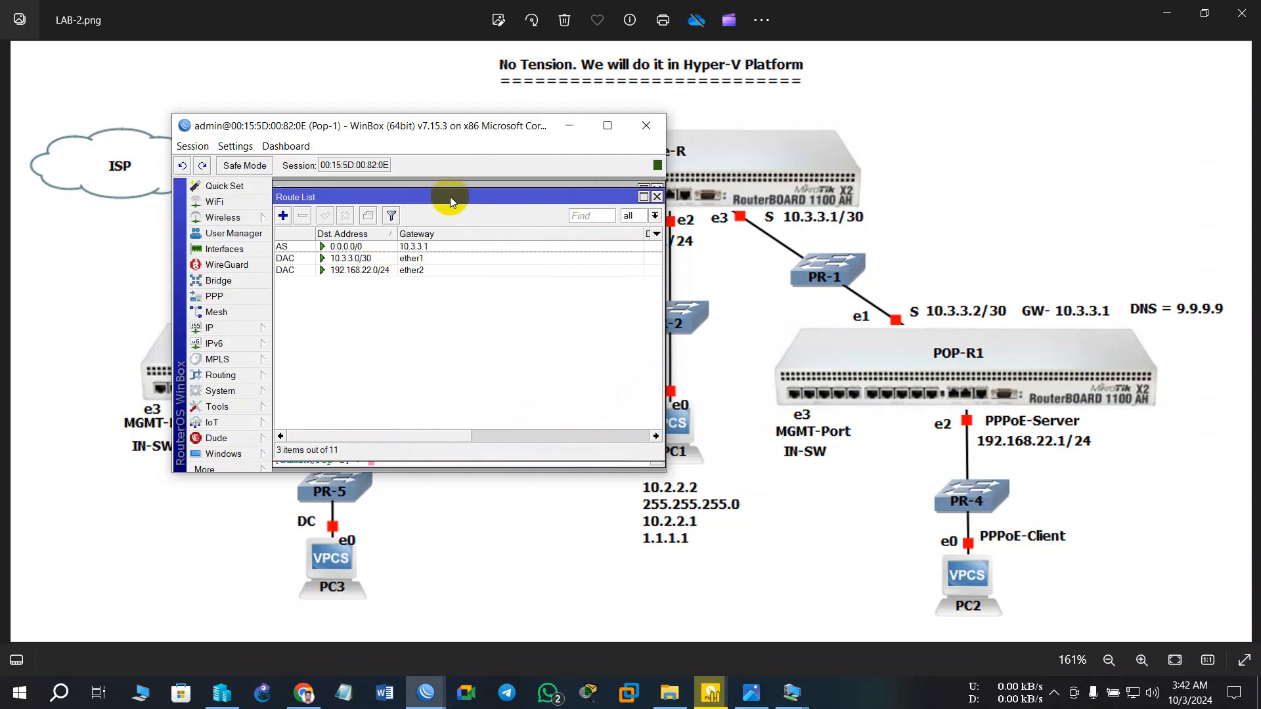
pyautogui.click(657, 196)
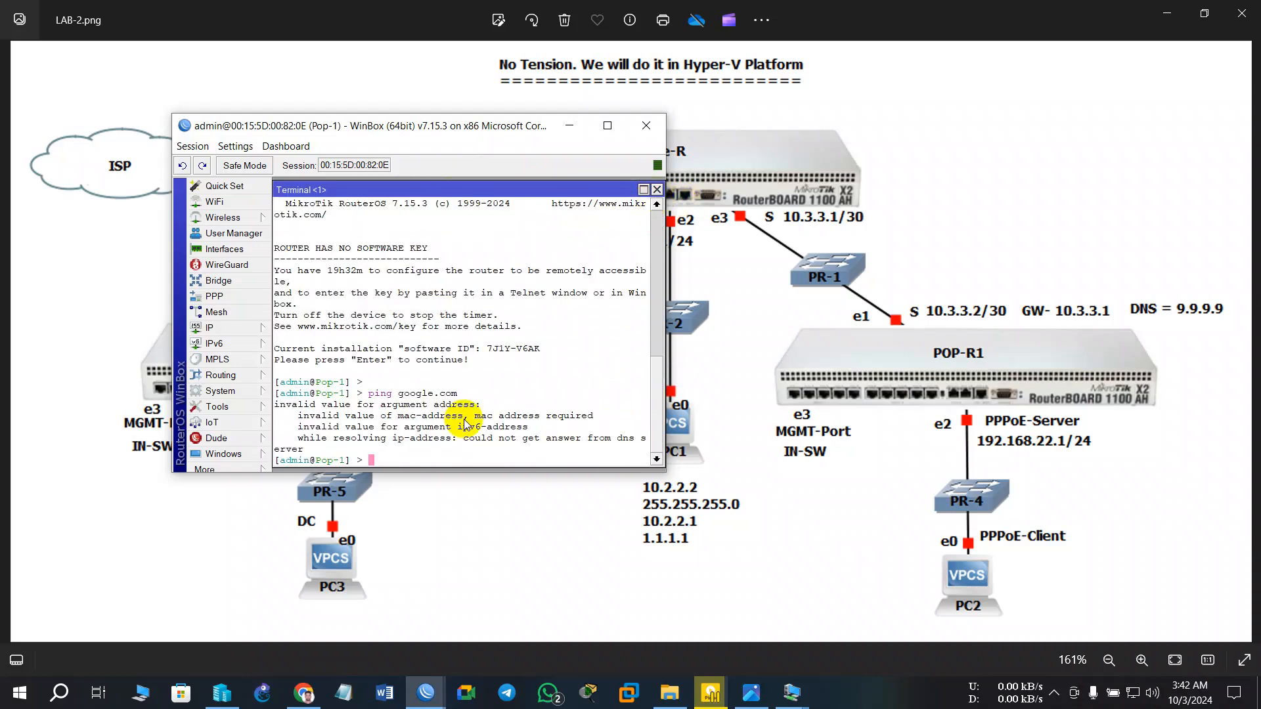
# - Rerun ping google.com, which still fails, then minimize WinBox and the LAB-2.png diagram
pyautogui.press('Up')
pyautogui.press('Return')
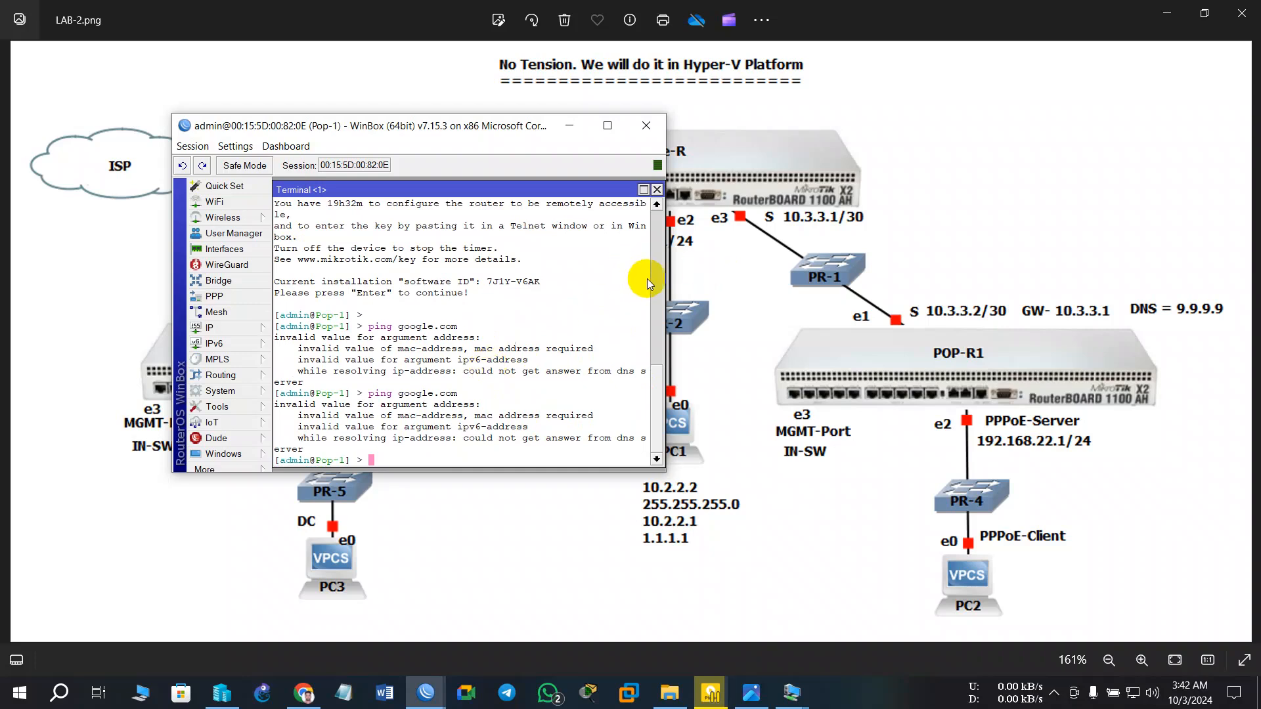
pyautogui.click(577, 132)
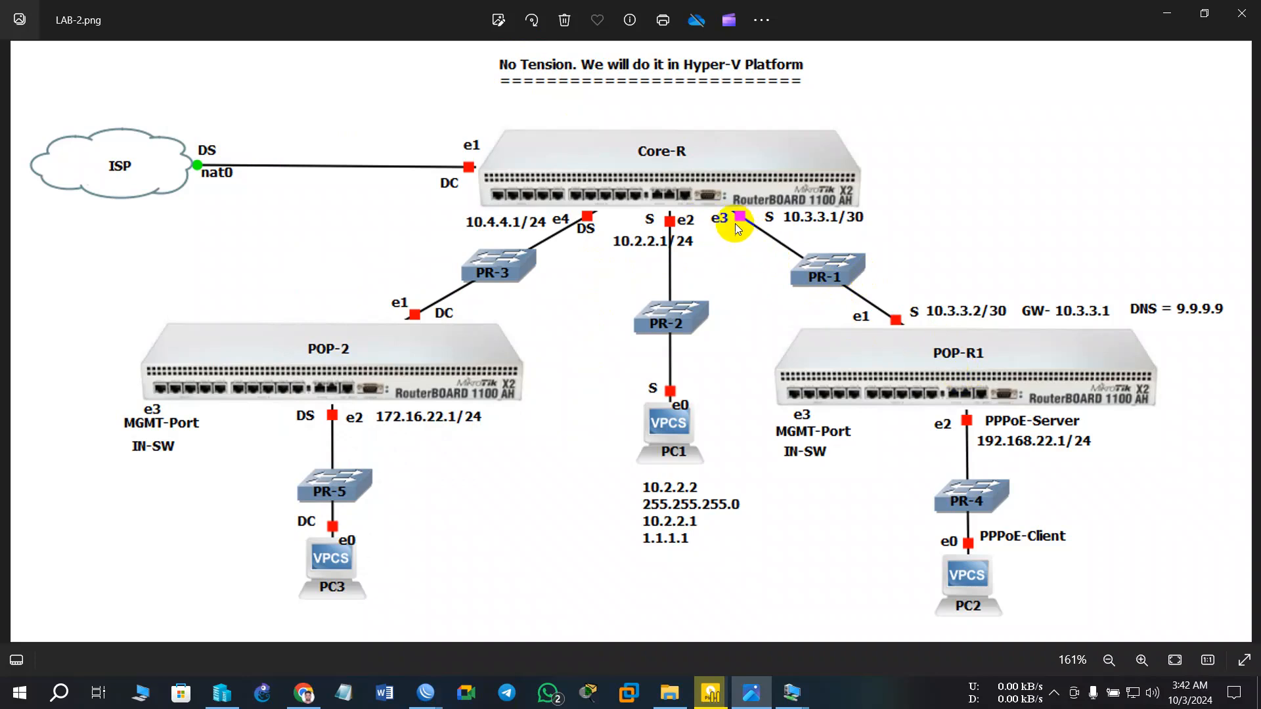
pyautogui.click(1165, 16)
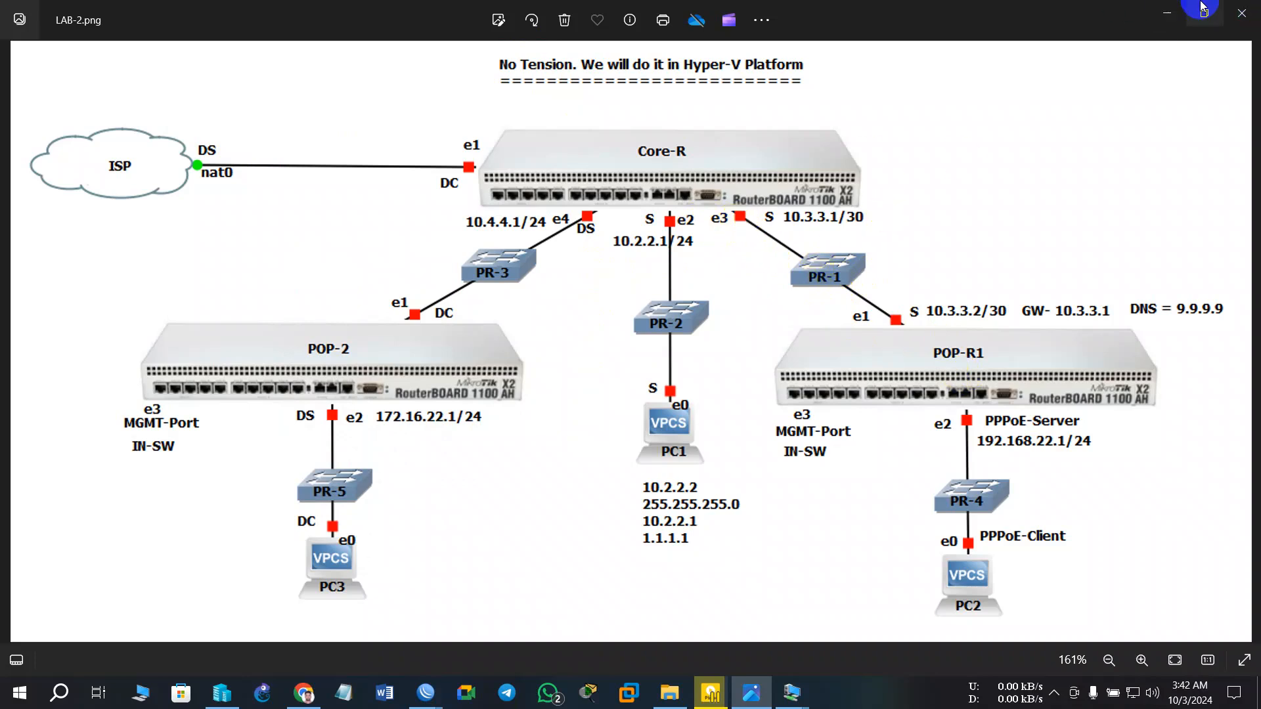
pyautogui.click(1169, 13)
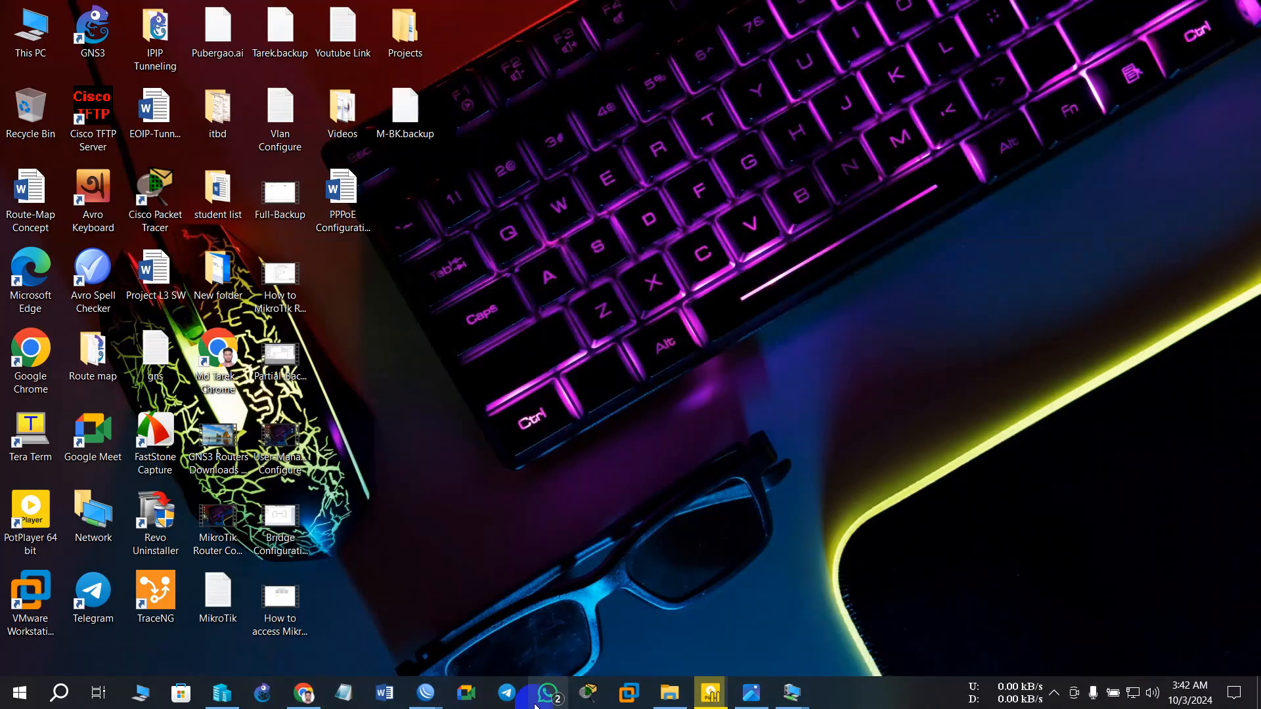
# - Turn off the Pop-1 and Core-R virtual machines, dismissing the WinBox reconnect window
pyautogui.click(222, 693)
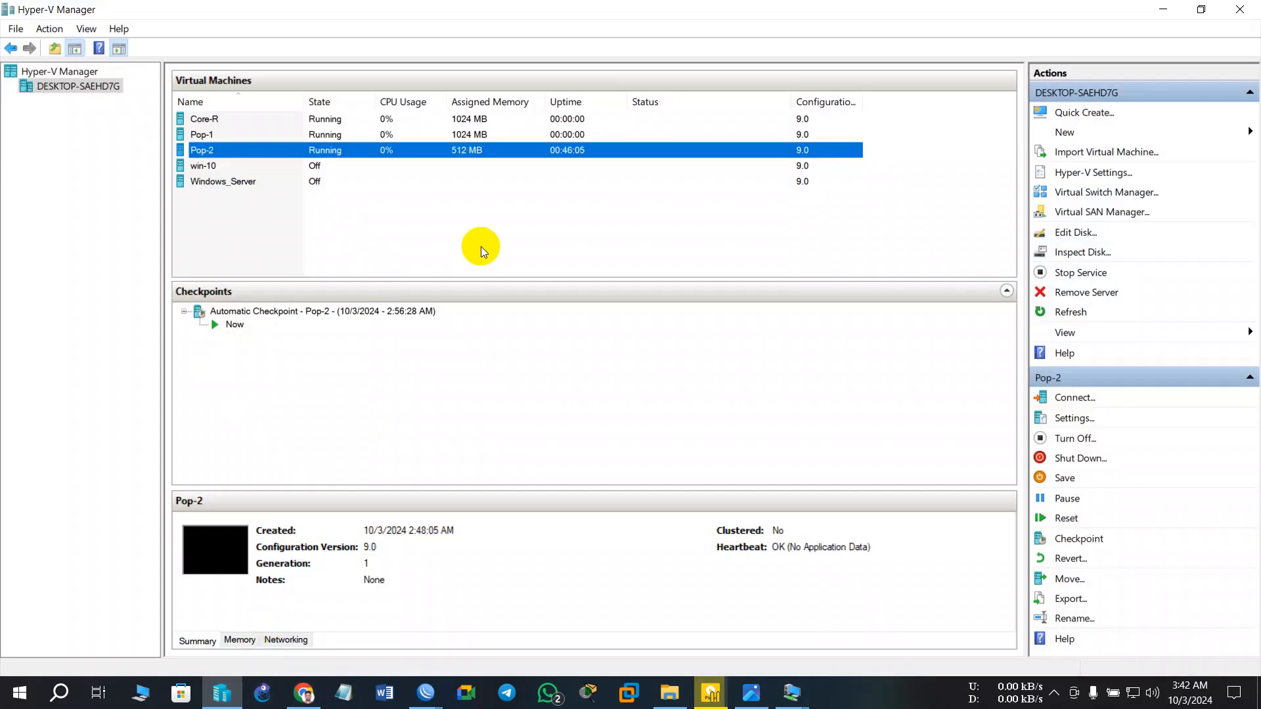
pyautogui.moveTo(792, 692)
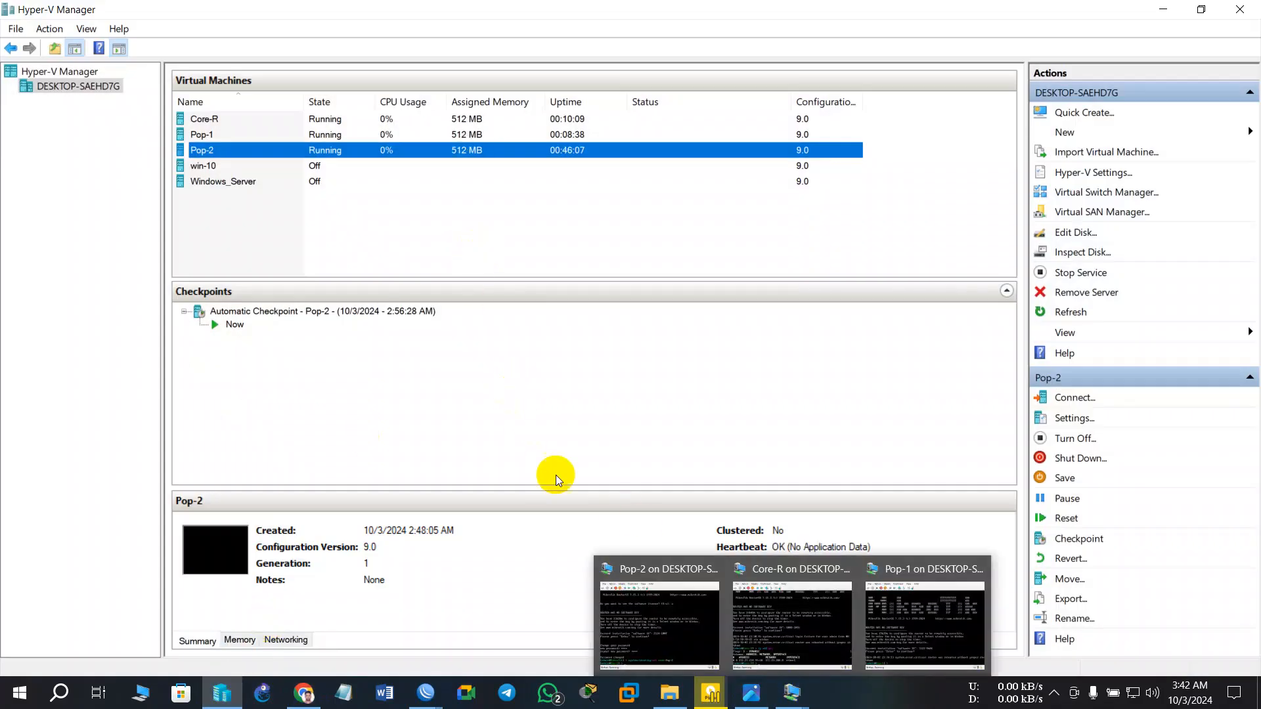
pyautogui.rightClick(356, 131)
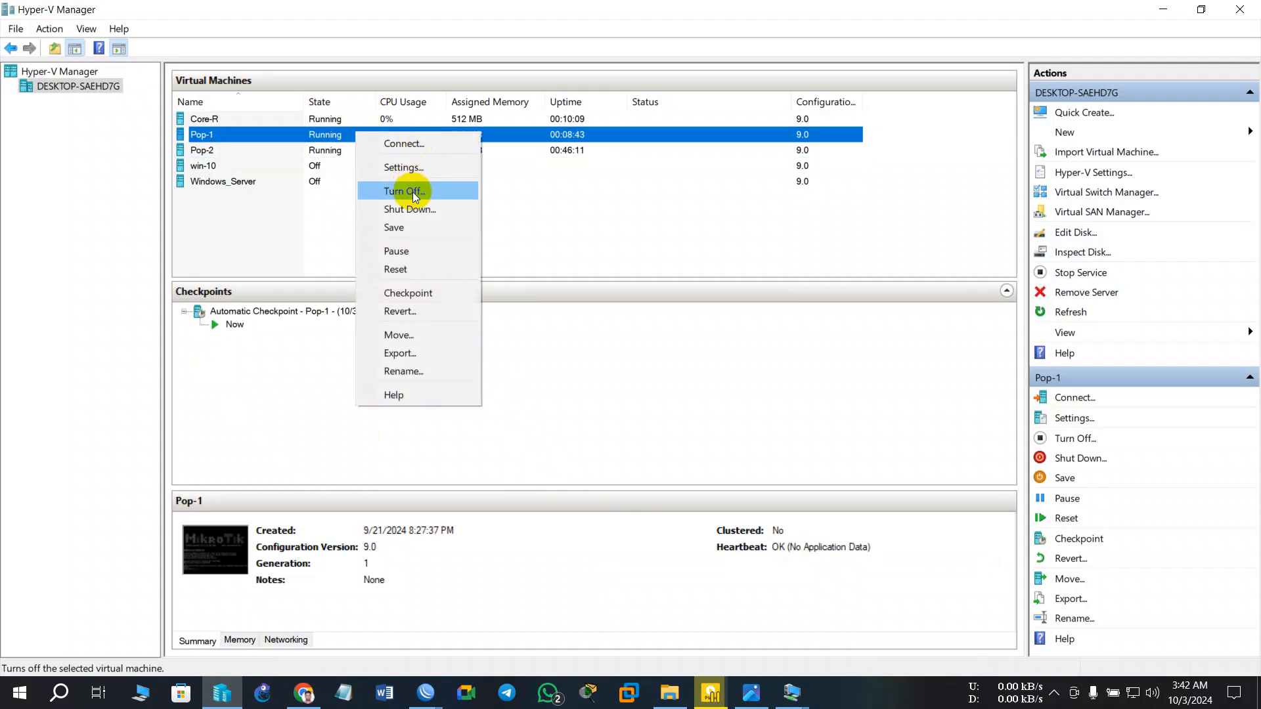
pyautogui.click(413, 192)
pyautogui.rightClick(344, 121)
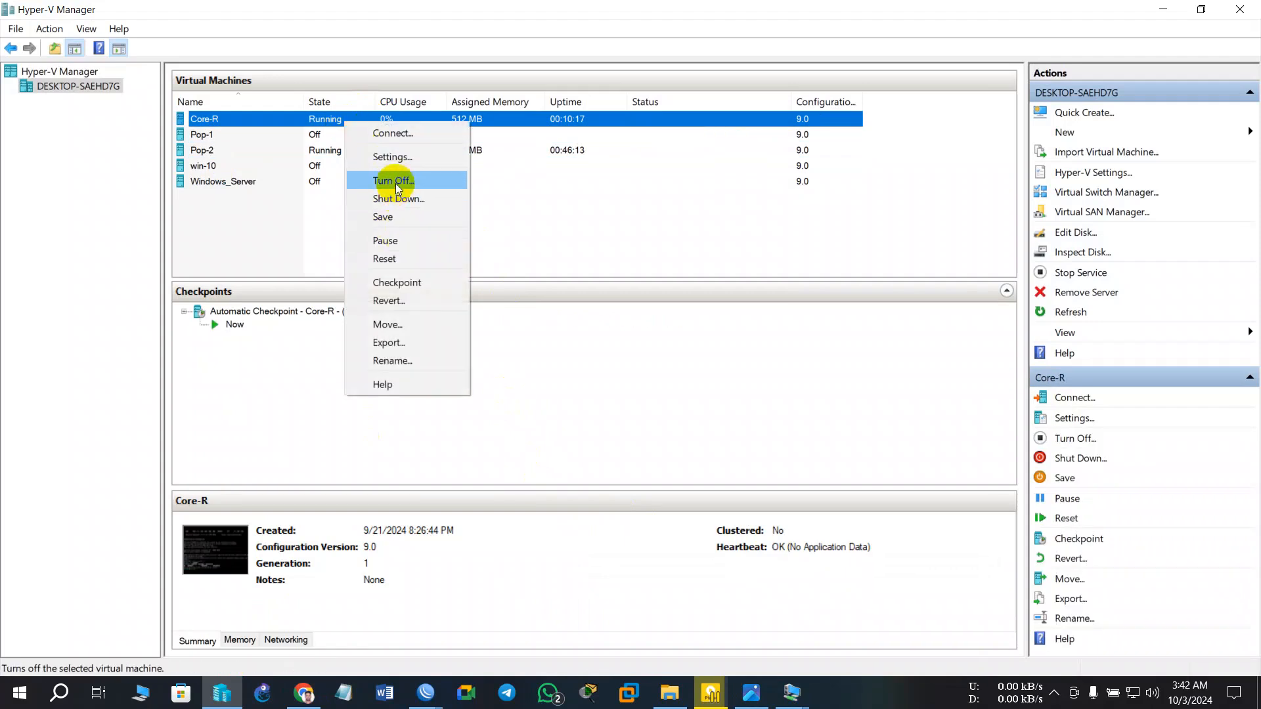
pyautogui.click(394, 198)
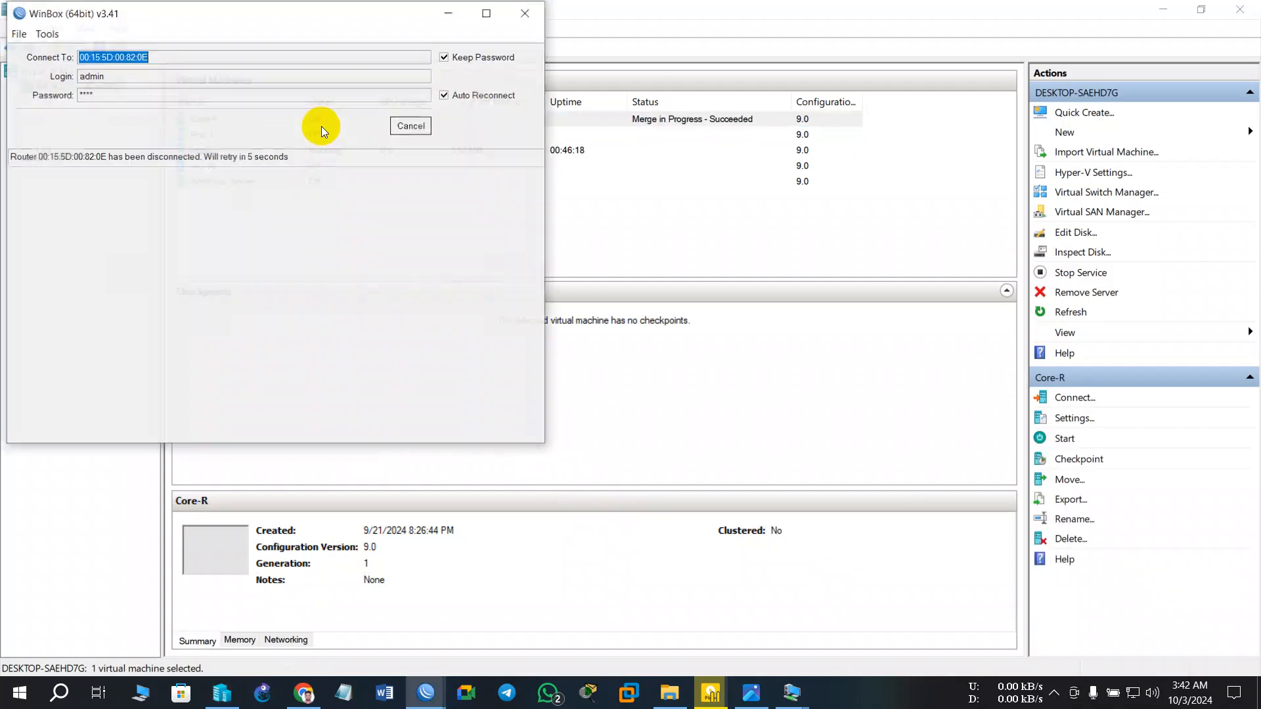
pyautogui.click(464, 9)
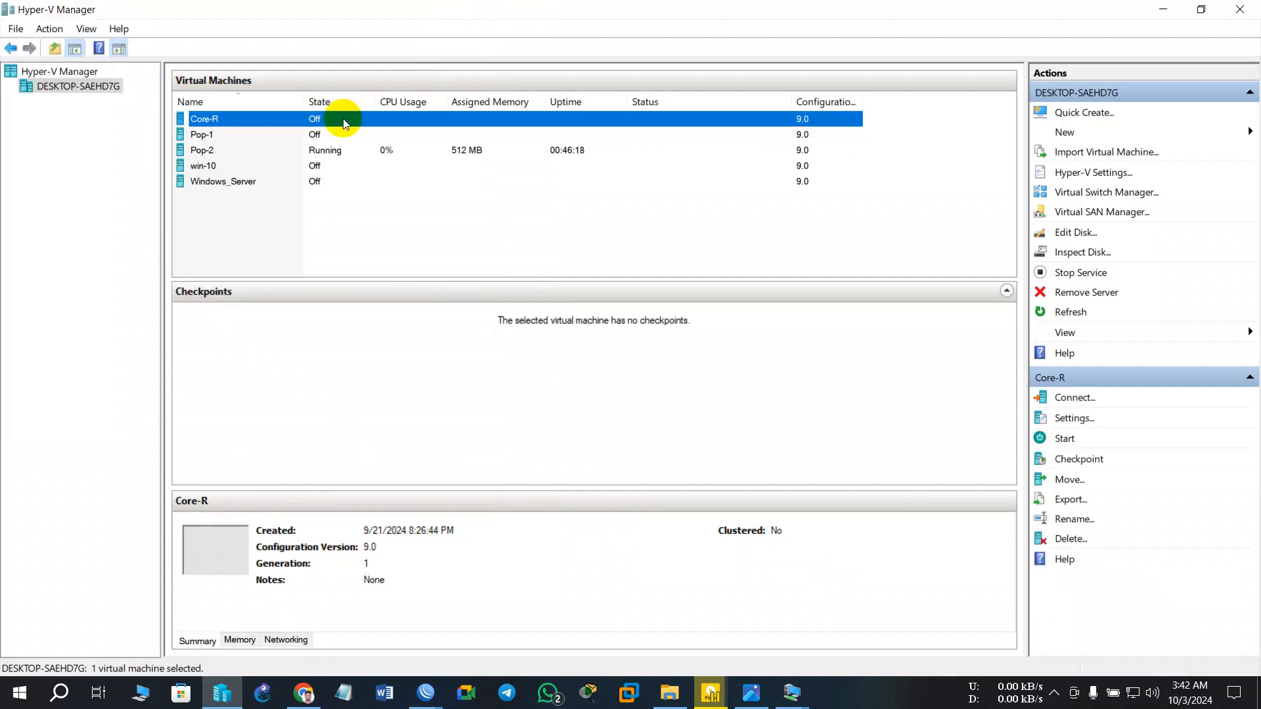
pyautogui.rightClick(344, 119)
pyautogui.click(452, 12)
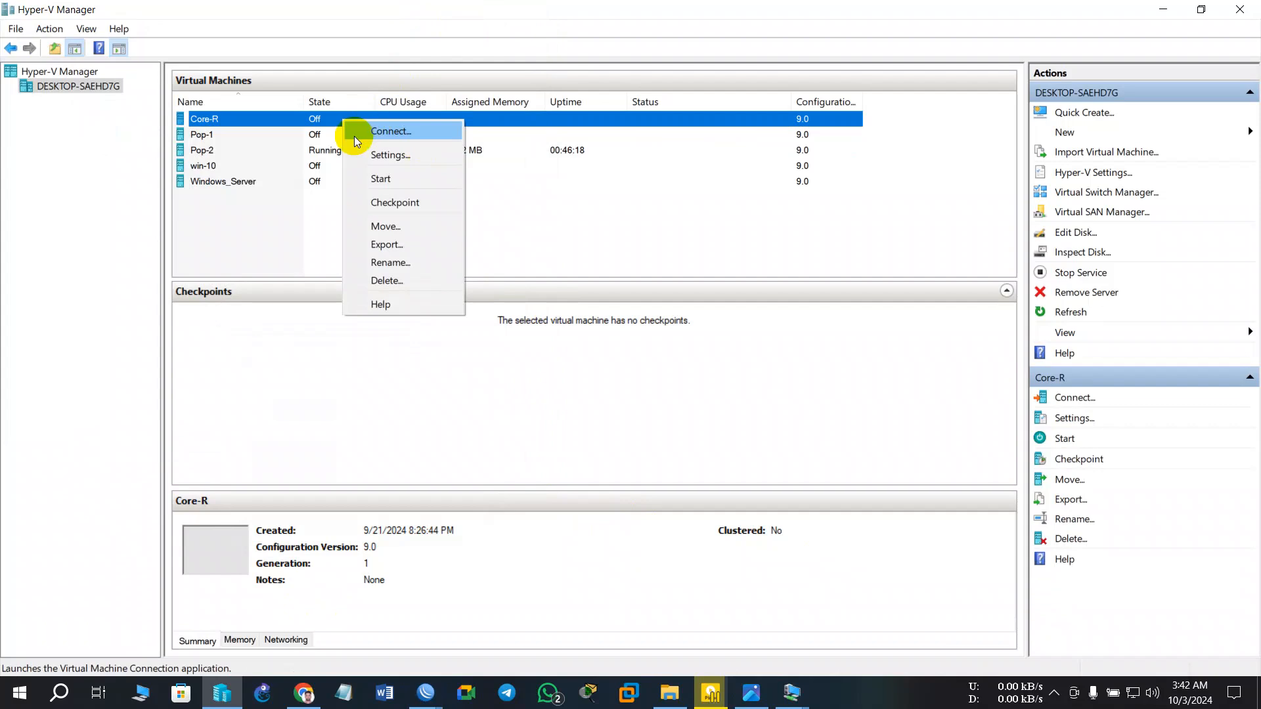
# - Review Core-R's network adapters connected to SW-1, SW-2 and SW-3
pyautogui.click(396, 160)
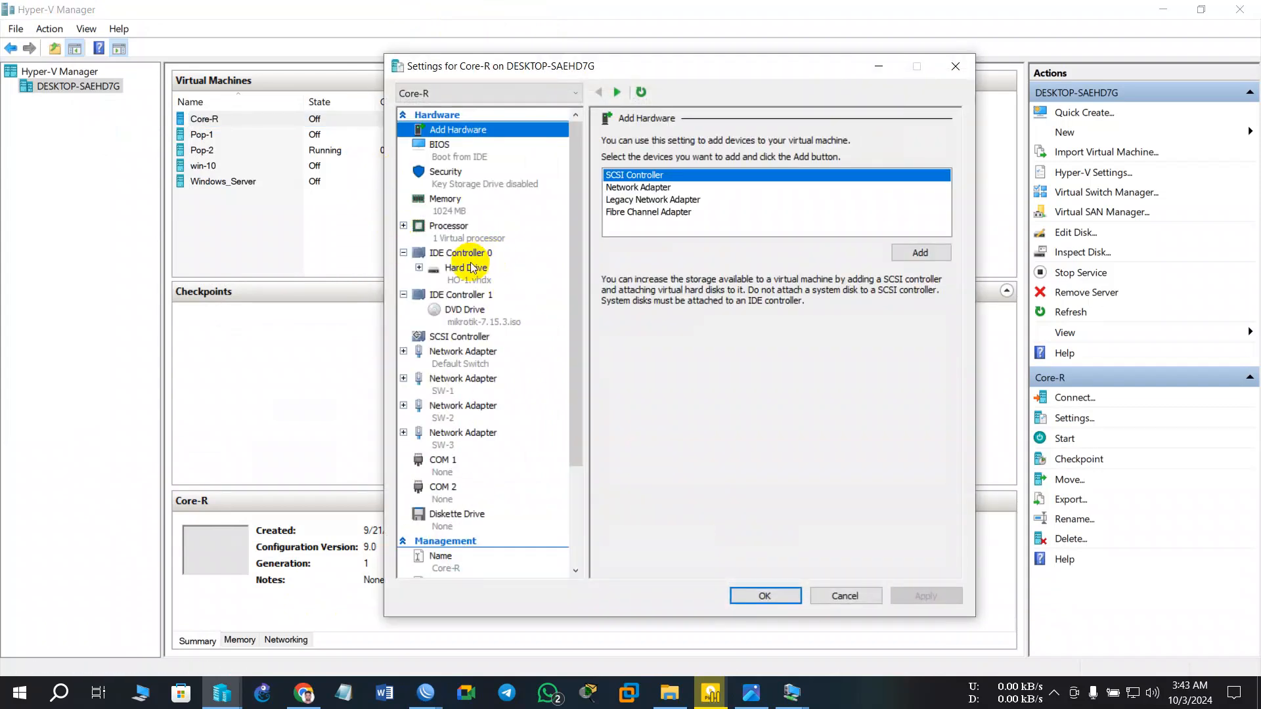
pyautogui.click(464, 392)
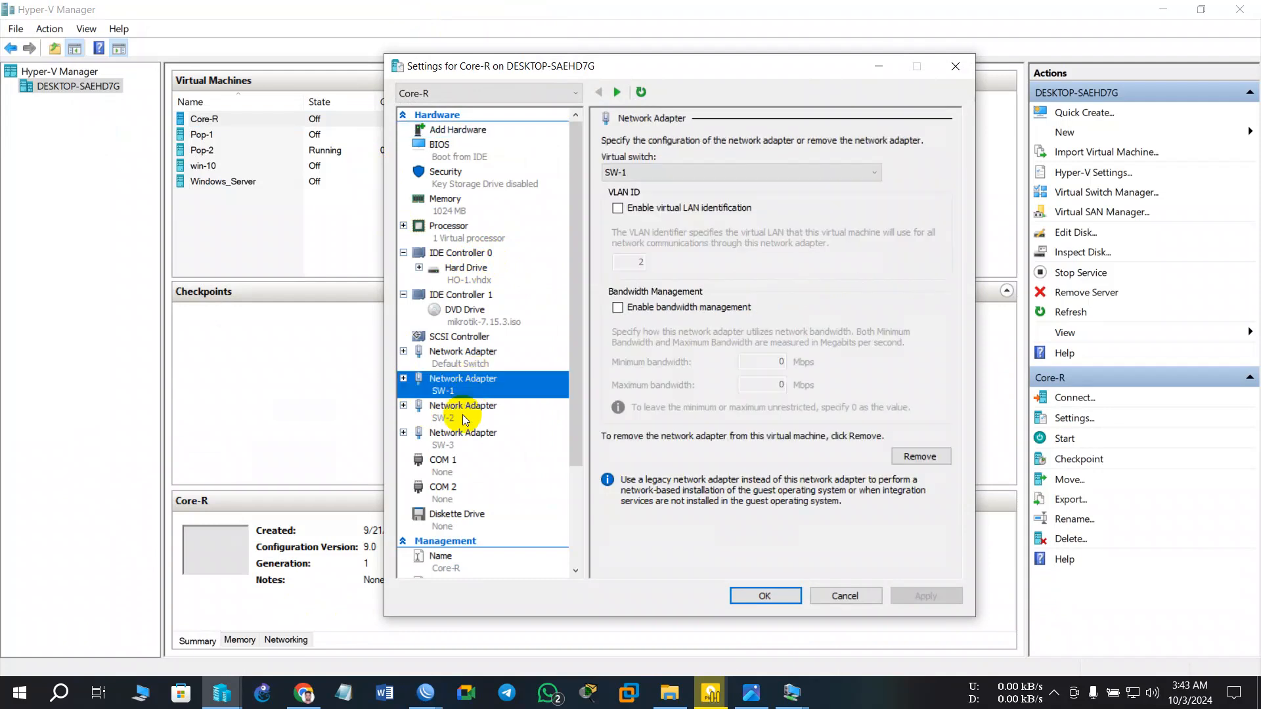
pyautogui.click(462, 415)
pyautogui.click(467, 449)
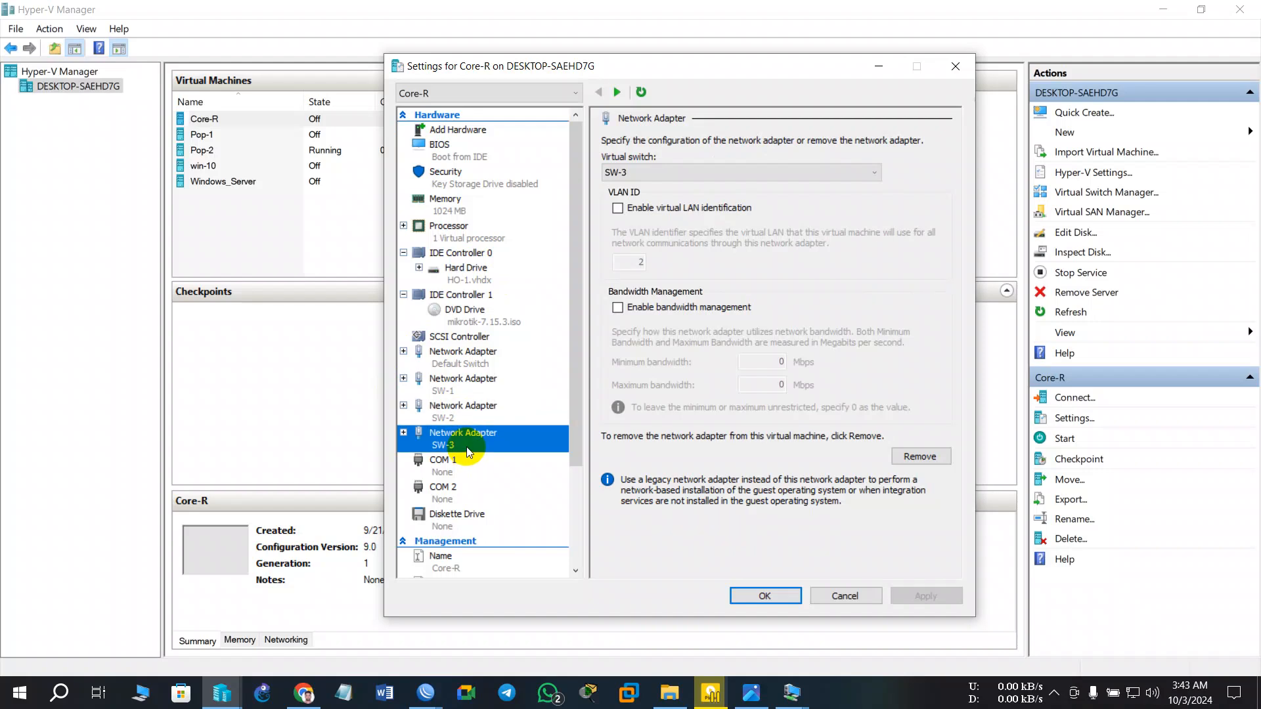
# - Switch Pop-1's first network adapter to SW-3 and save the settings
pyautogui.click(343, 135)
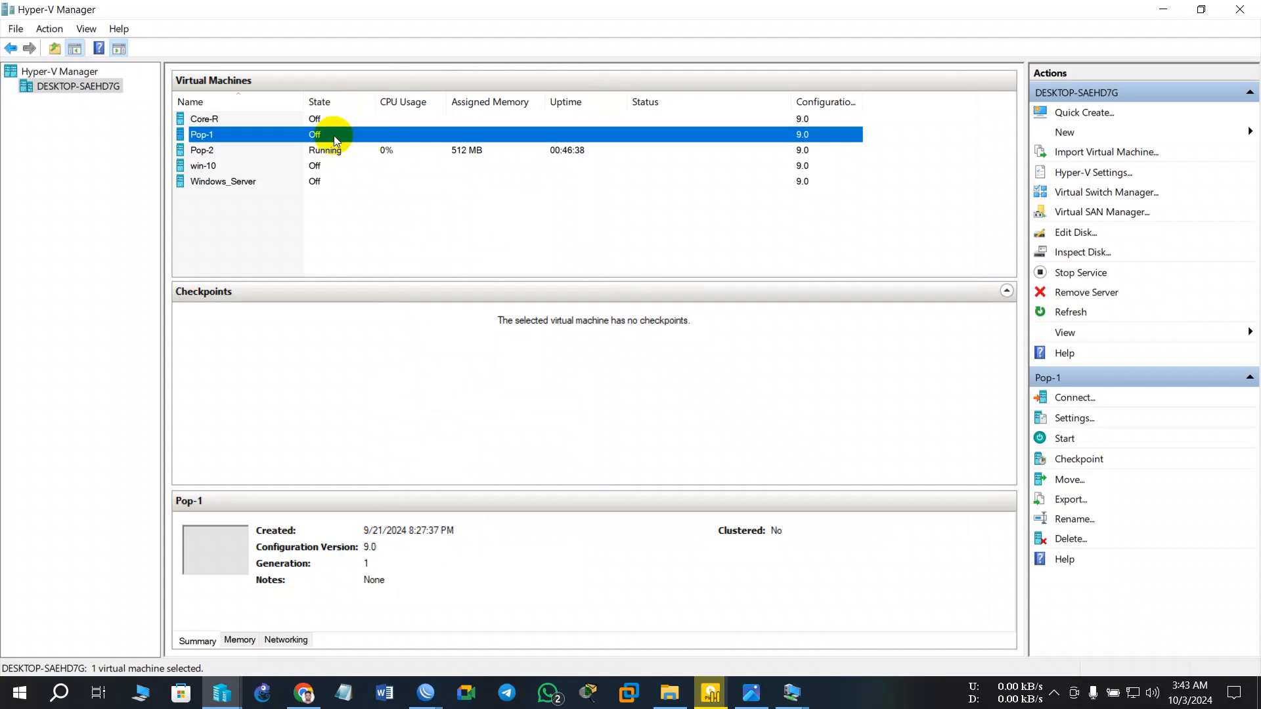
pyautogui.rightClick(338, 135)
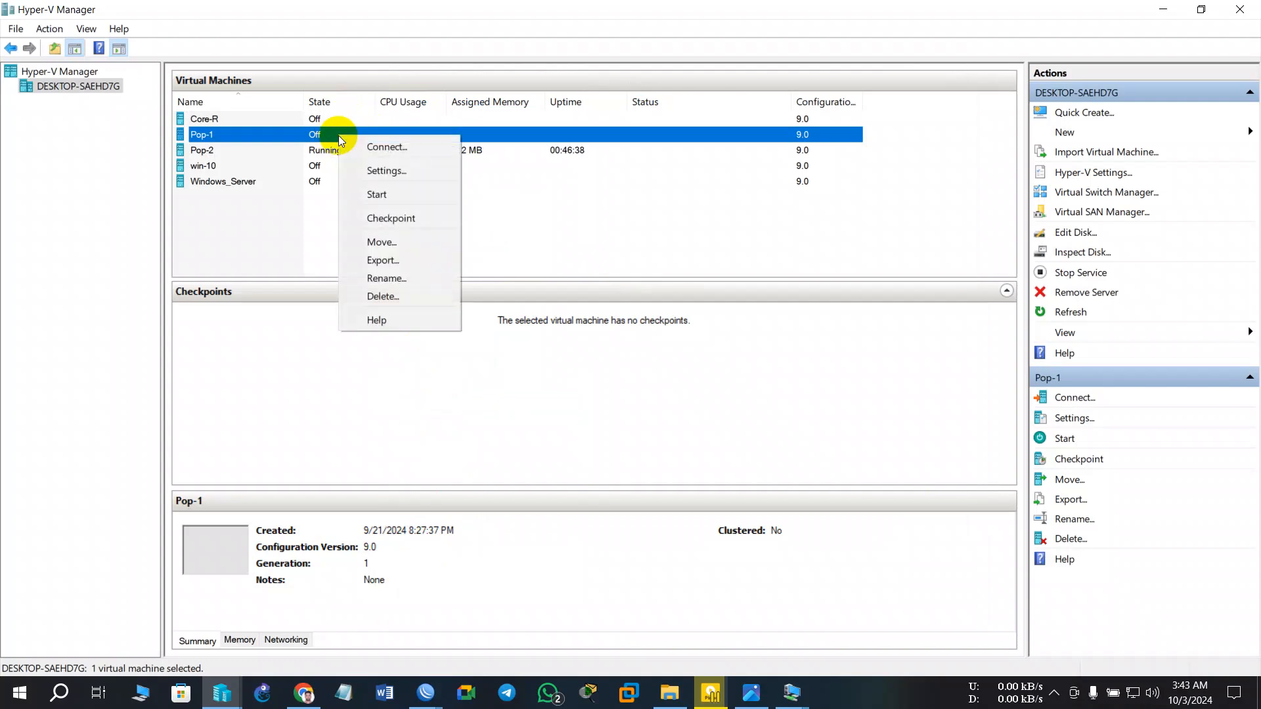
pyautogui.click(383, 175)
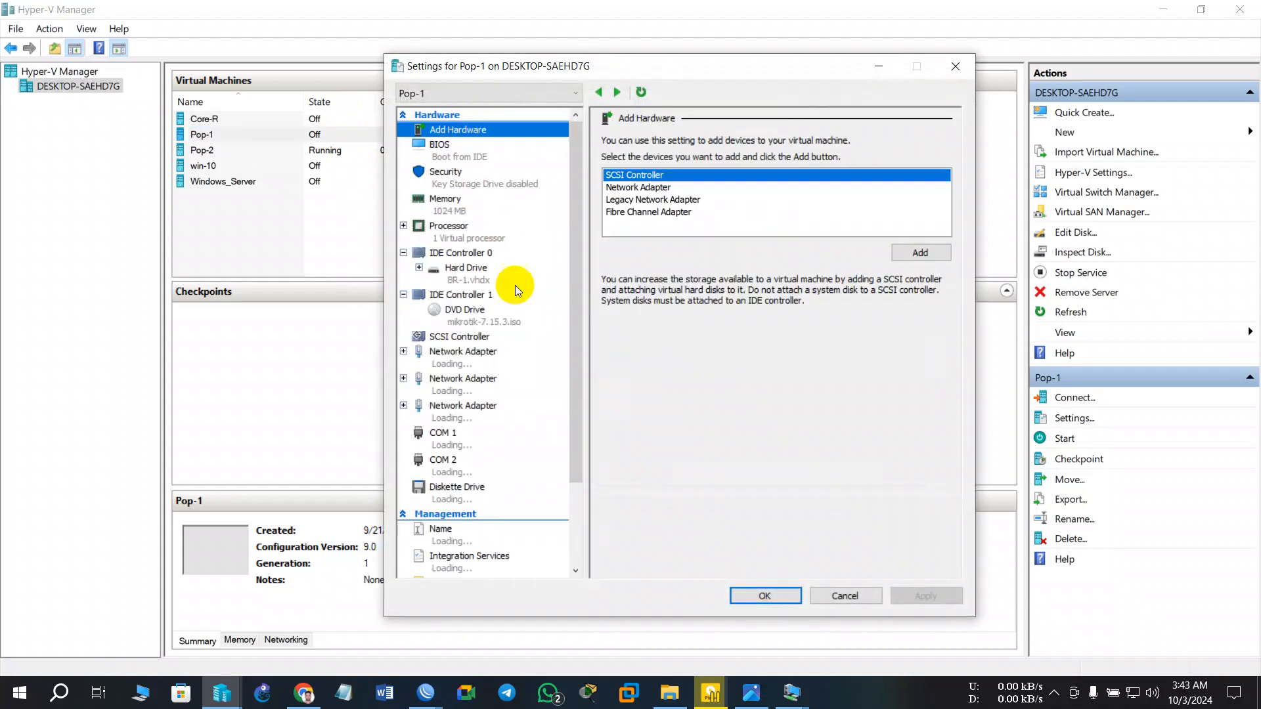
pyautogui.click(463, 355)
pyautogui.click(648, 172)
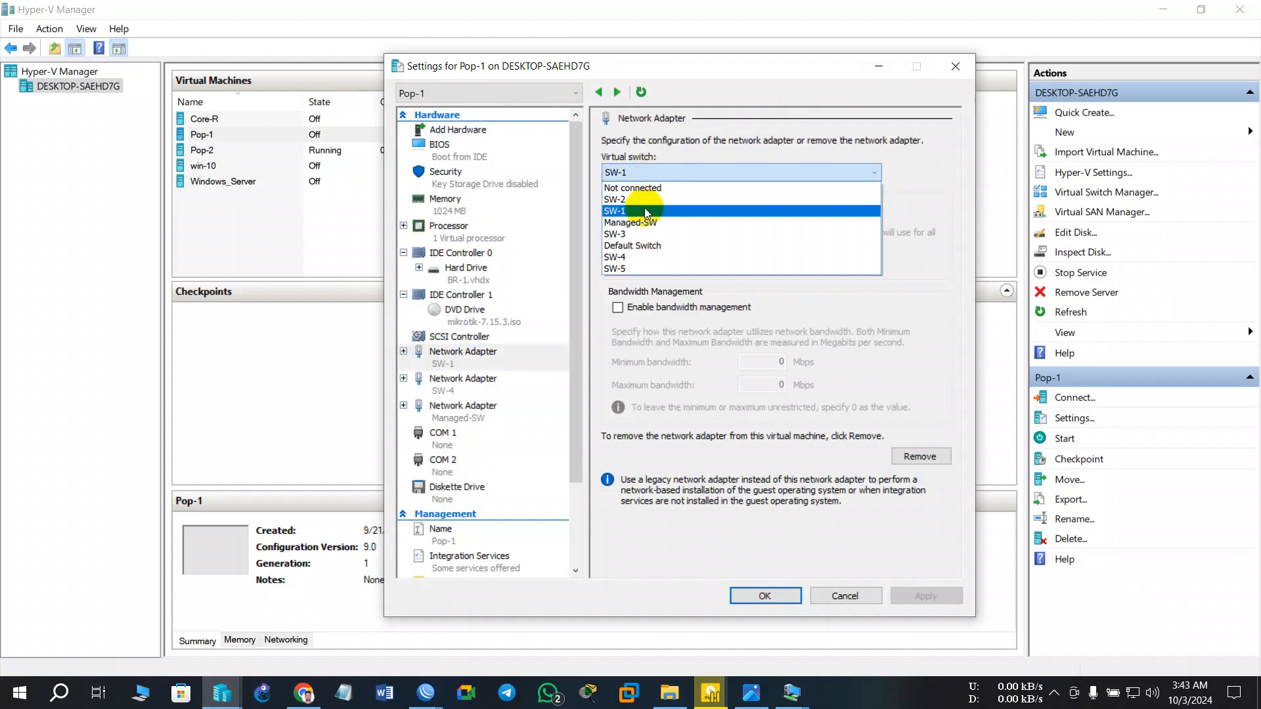
pyautogui.click(633, 234)
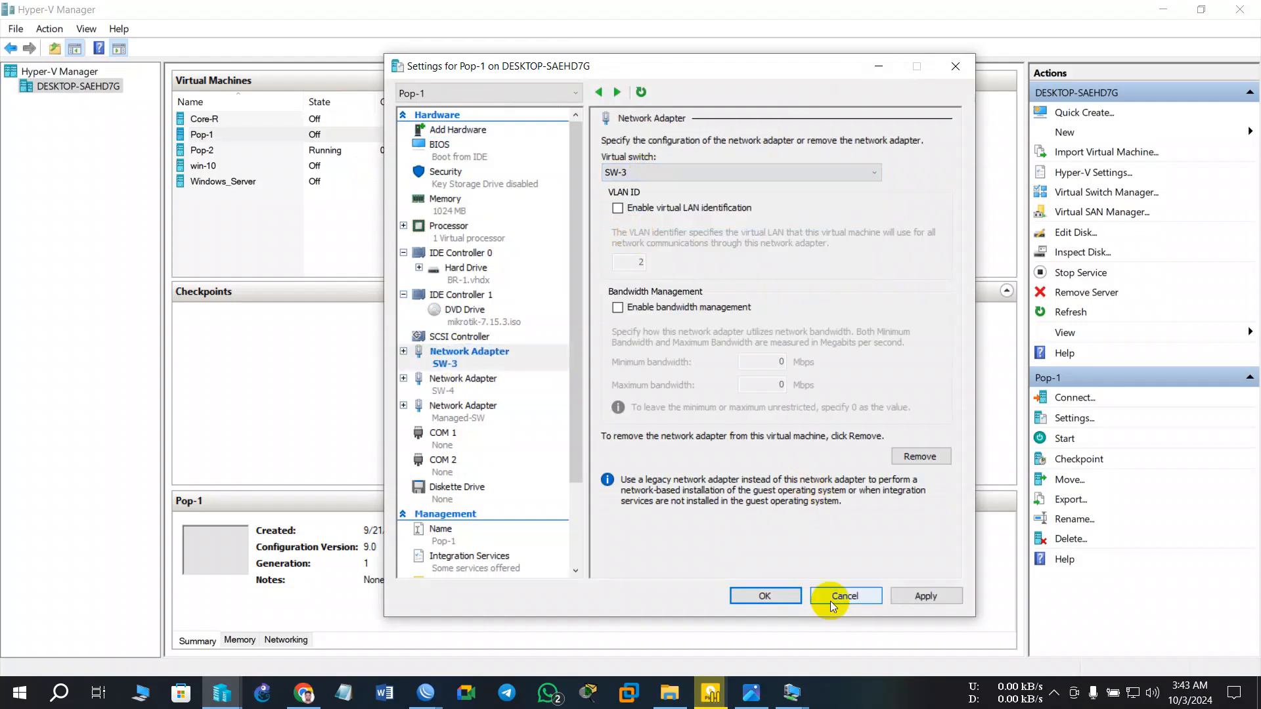
pyautogui.click(919, 597)
pyautogui.click(785, 602)
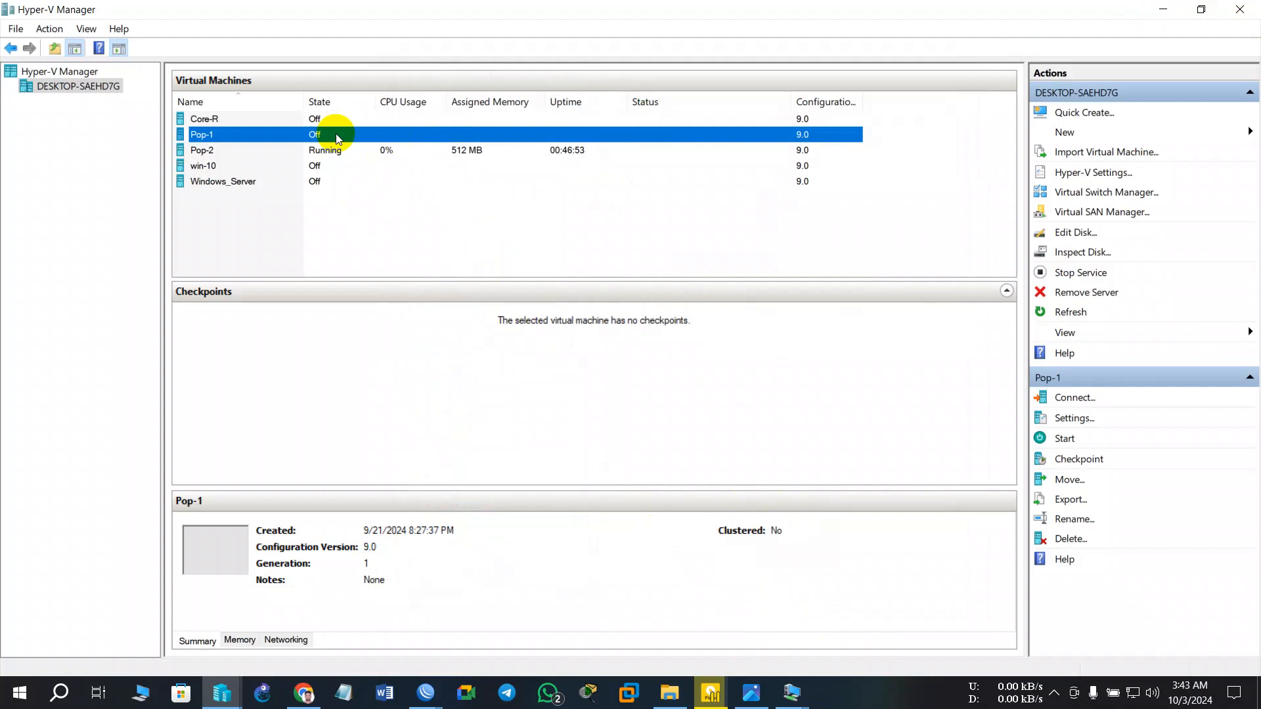
pyautogui.click(322, 151)
# - Turn off the Pop-2 virtual machine and glance at the lab topology diagram
pyautogui.rightClick(322, 150)
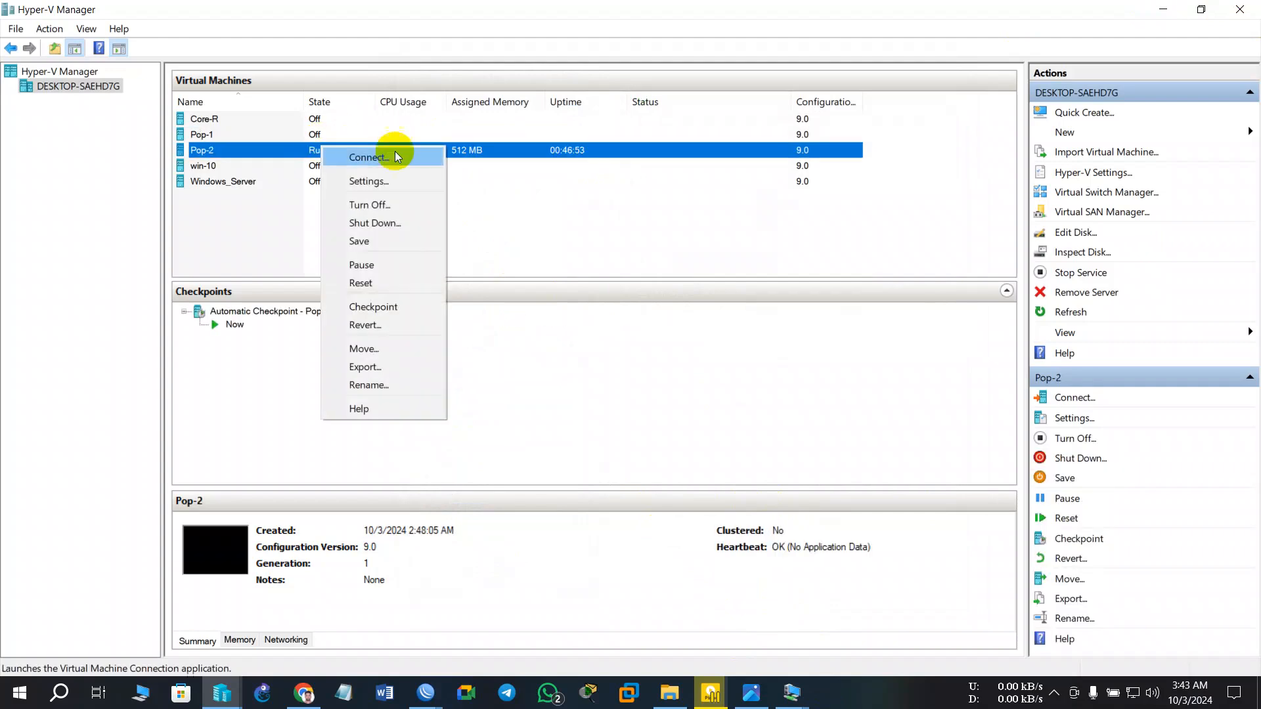
pyautogui.click(371, 203)
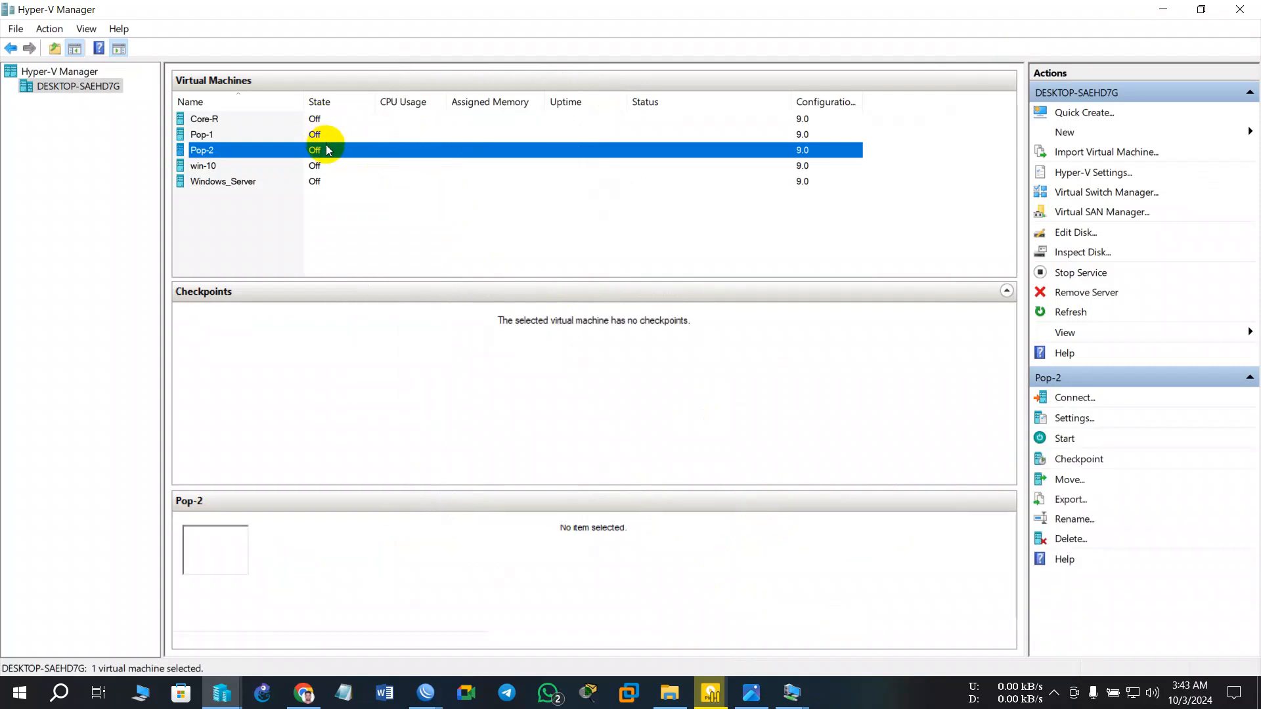
pyautogui.rightClick(333, 151)
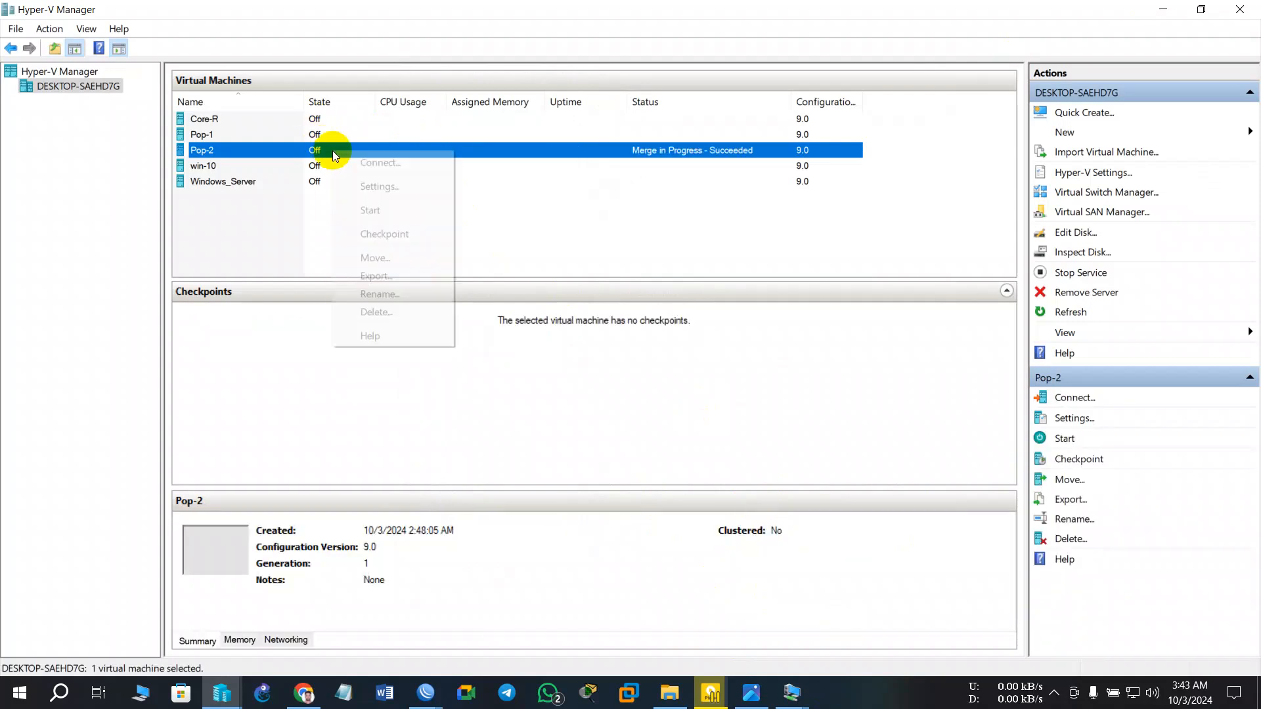
pyautogui.click(385, 185)
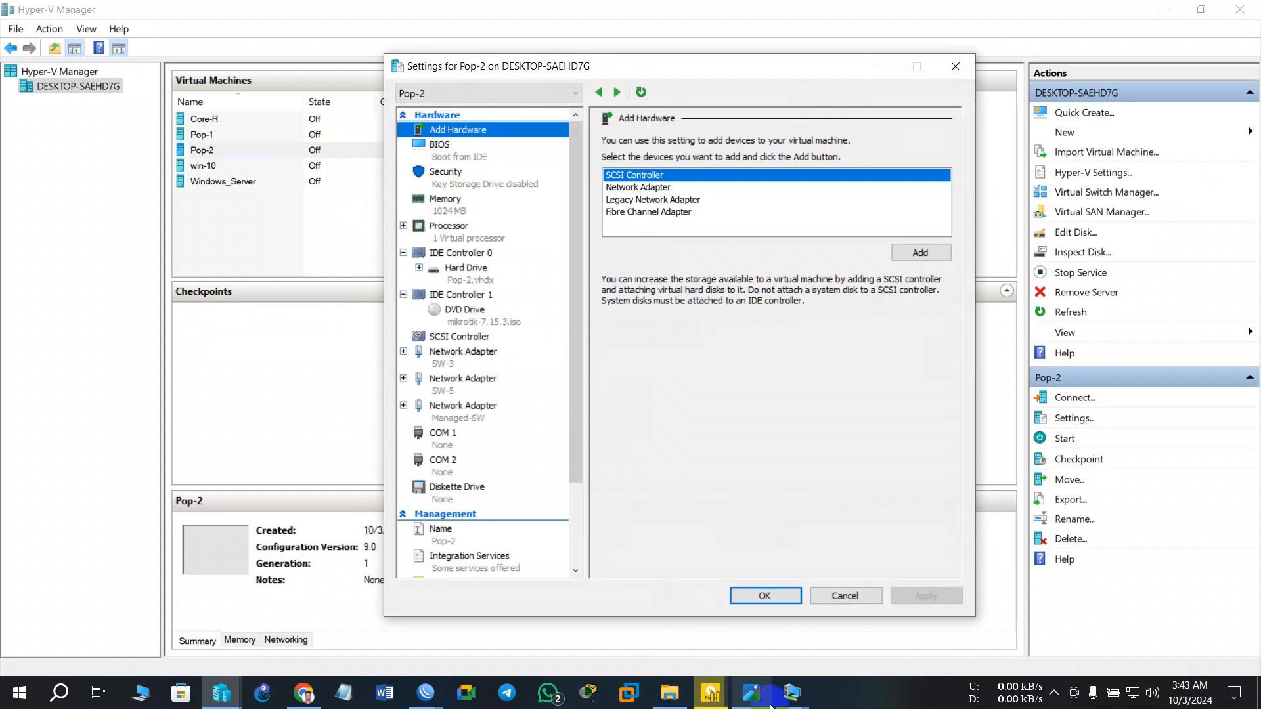
pyautogui.click(751, 692)
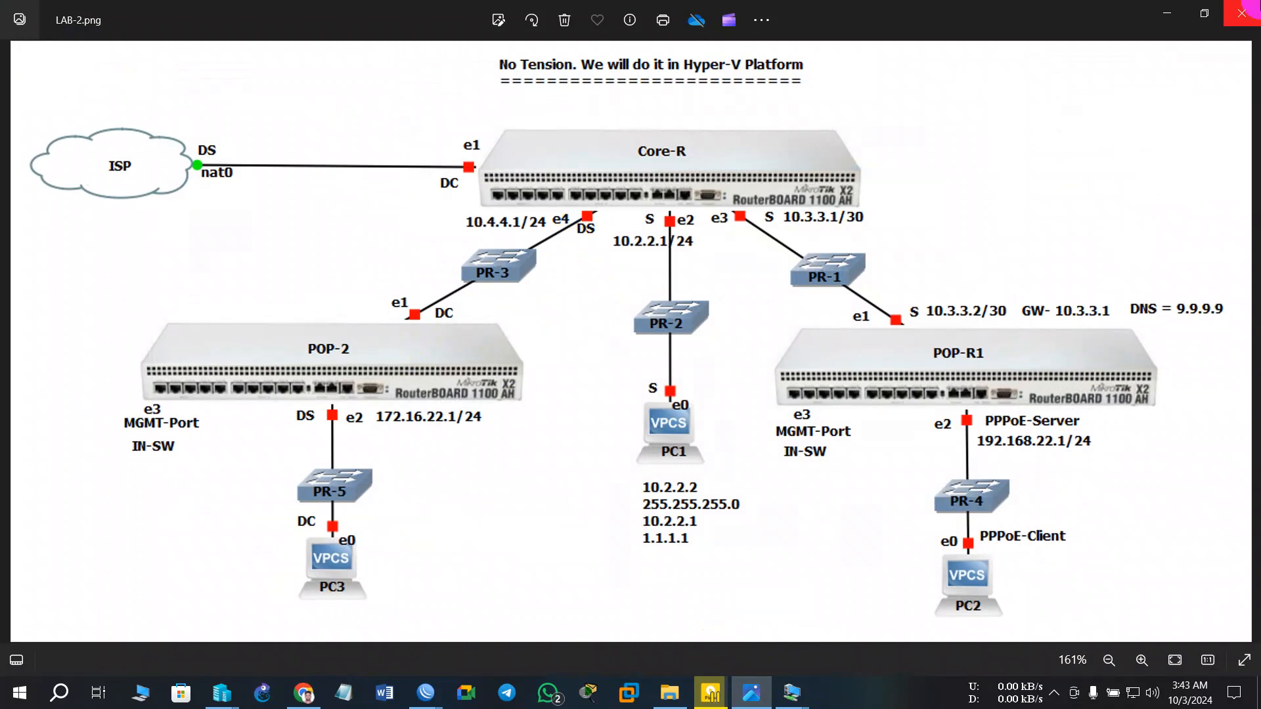
pyautogui.click(1176, 14)
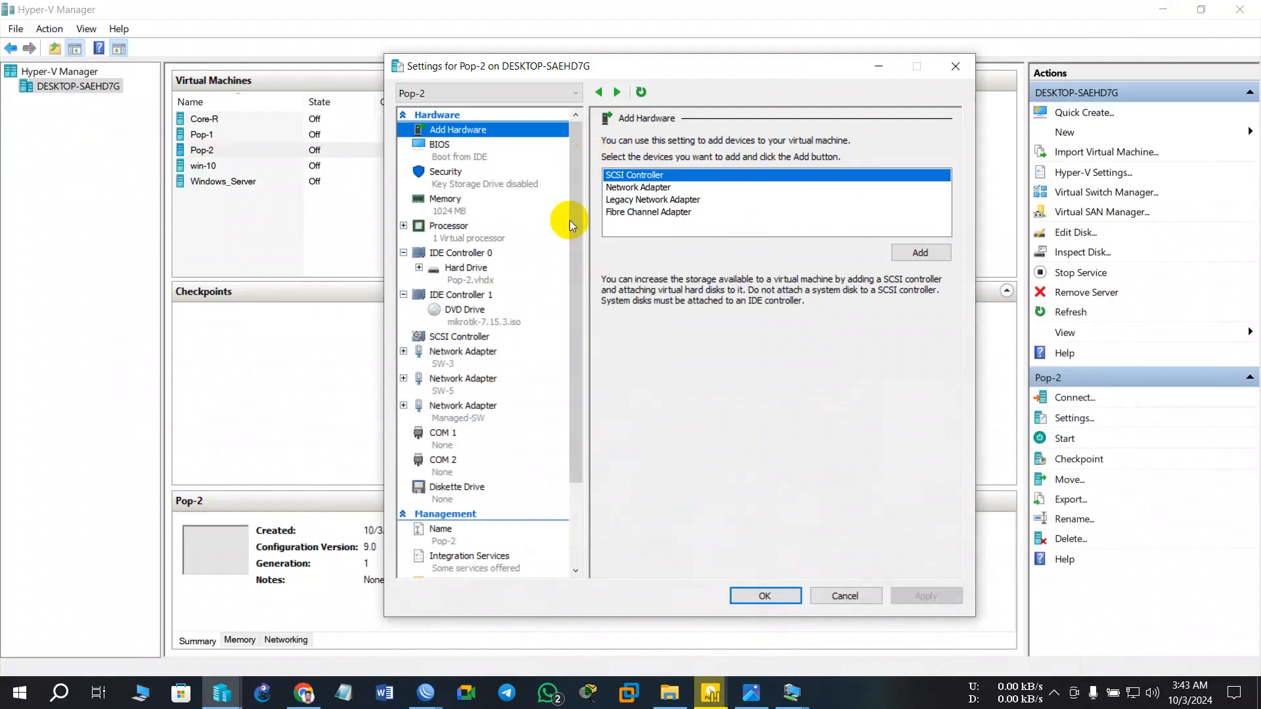
# - Connect Pop-2's first network adapter to SW-4, save, and recheck the diagram
pyautogui.click(441, 358)
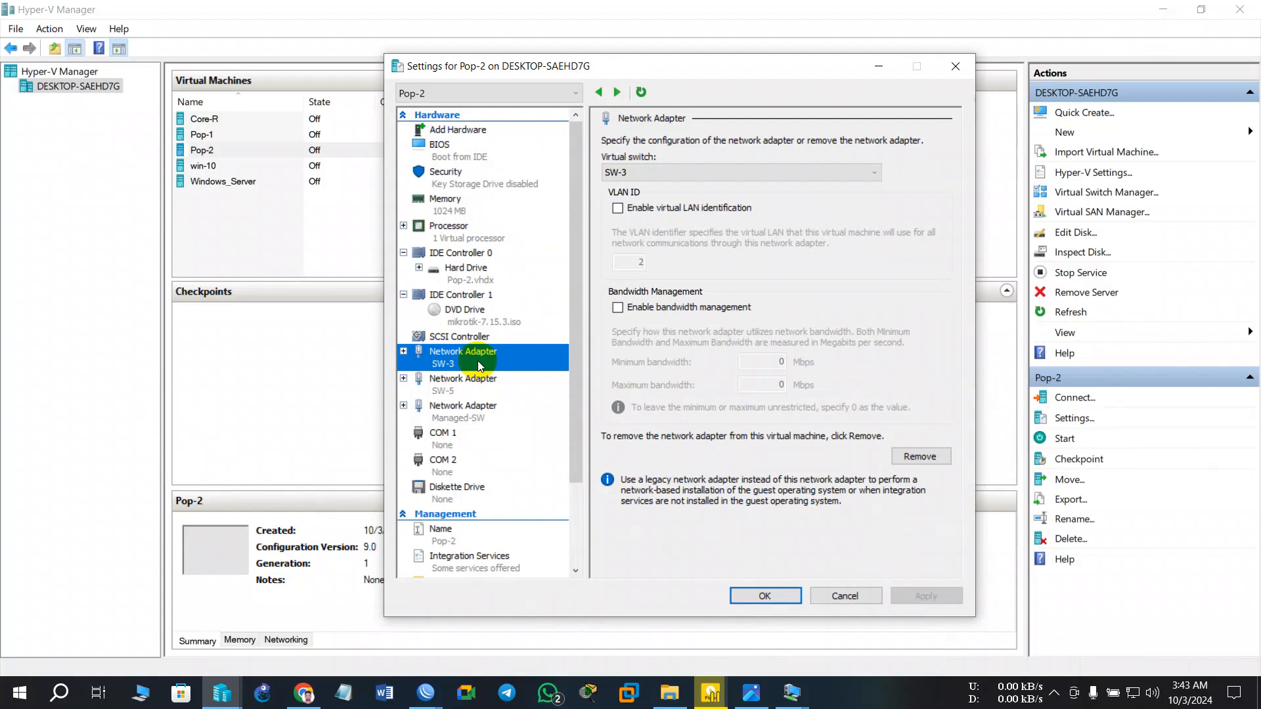
pyautogui.click(687, 174)
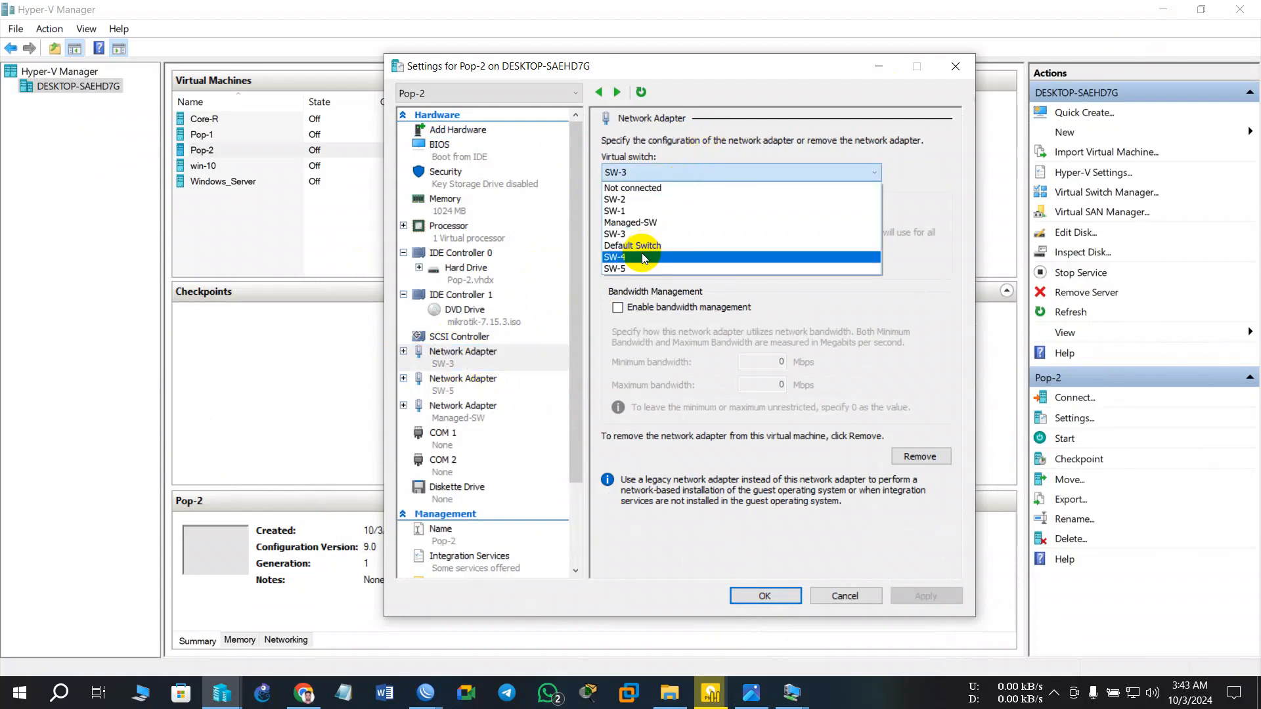
pyautogui.click(641, 255)
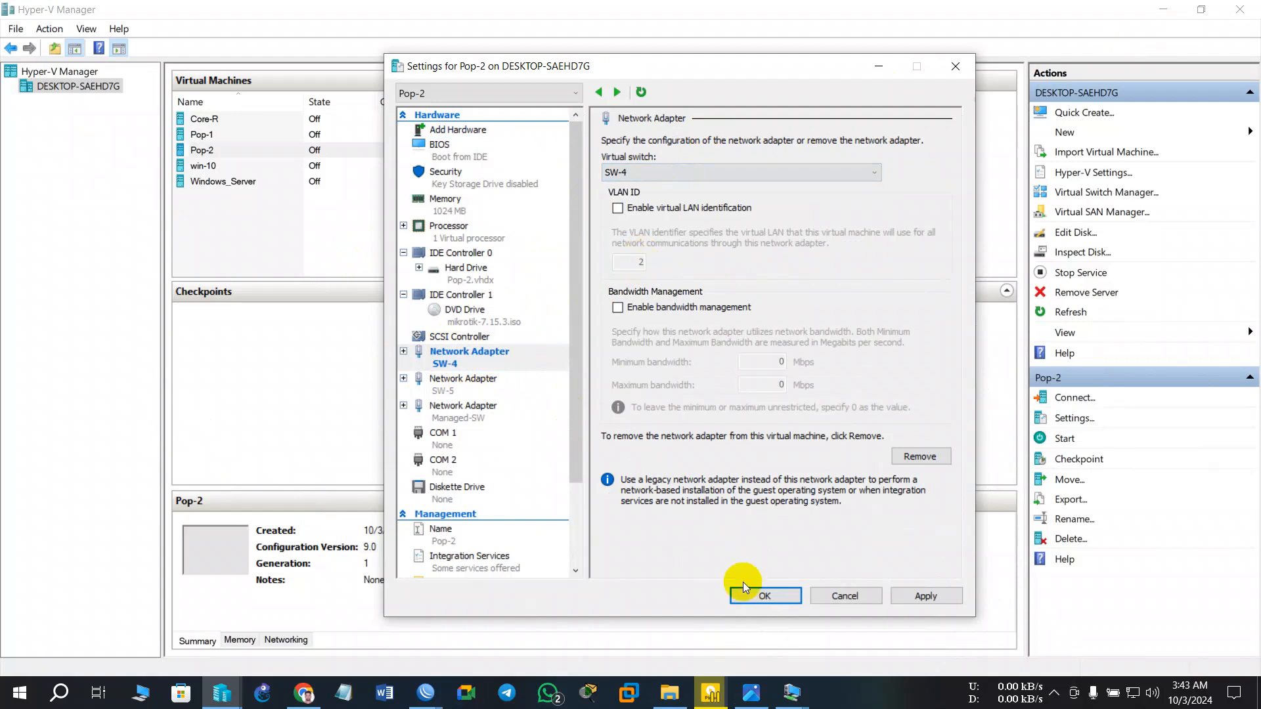
pyautogui.click(929, 598)
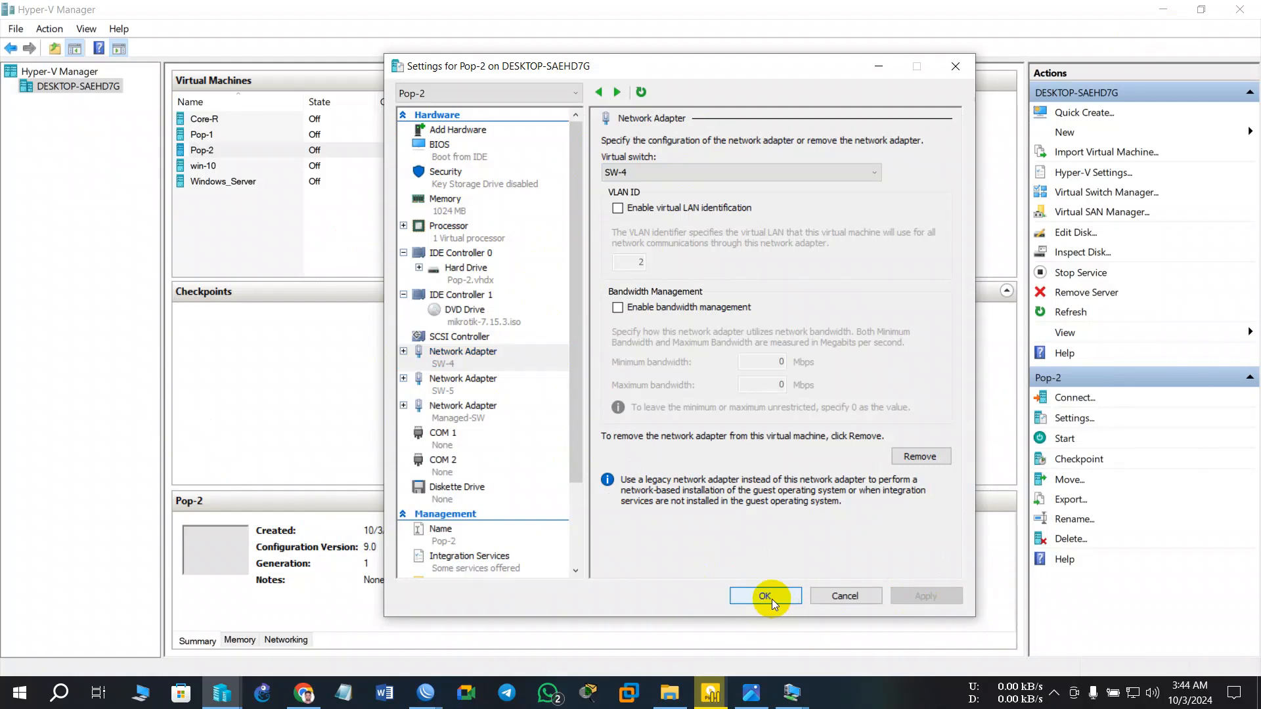
pyautogui.click(765, 595)
pyautogui.click(762, 697)
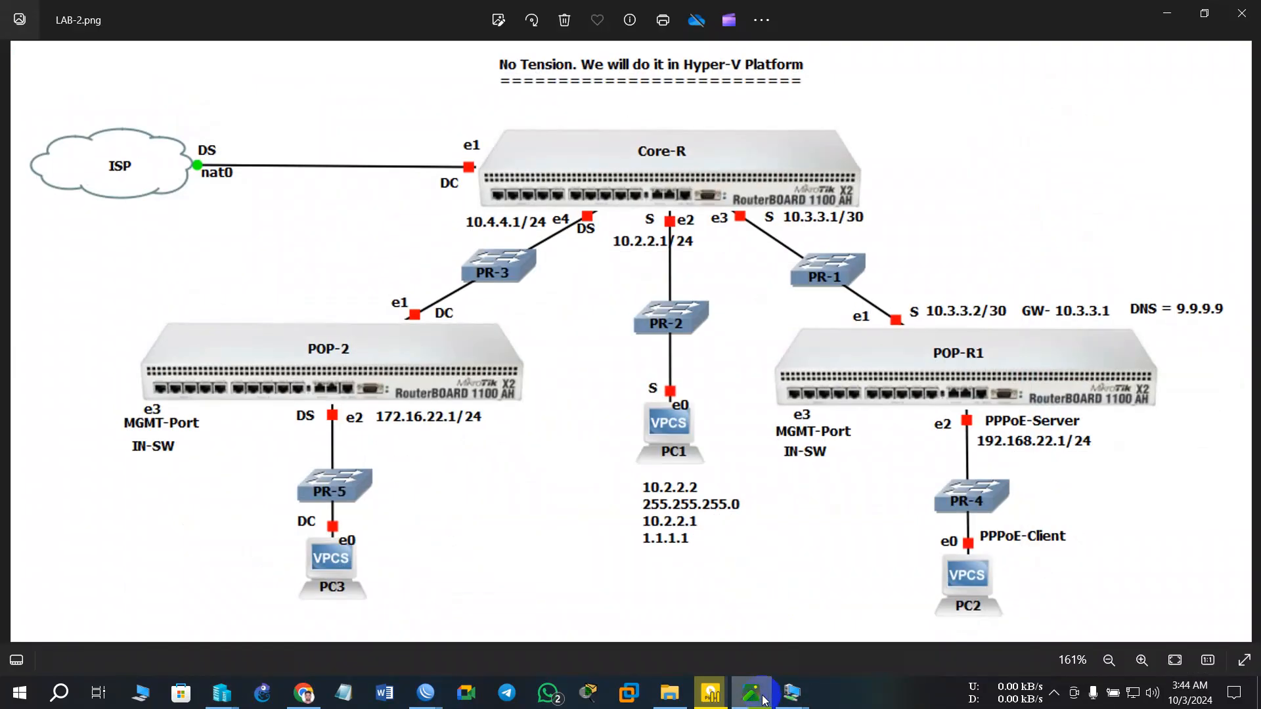
pyautogui.click(764, 700)
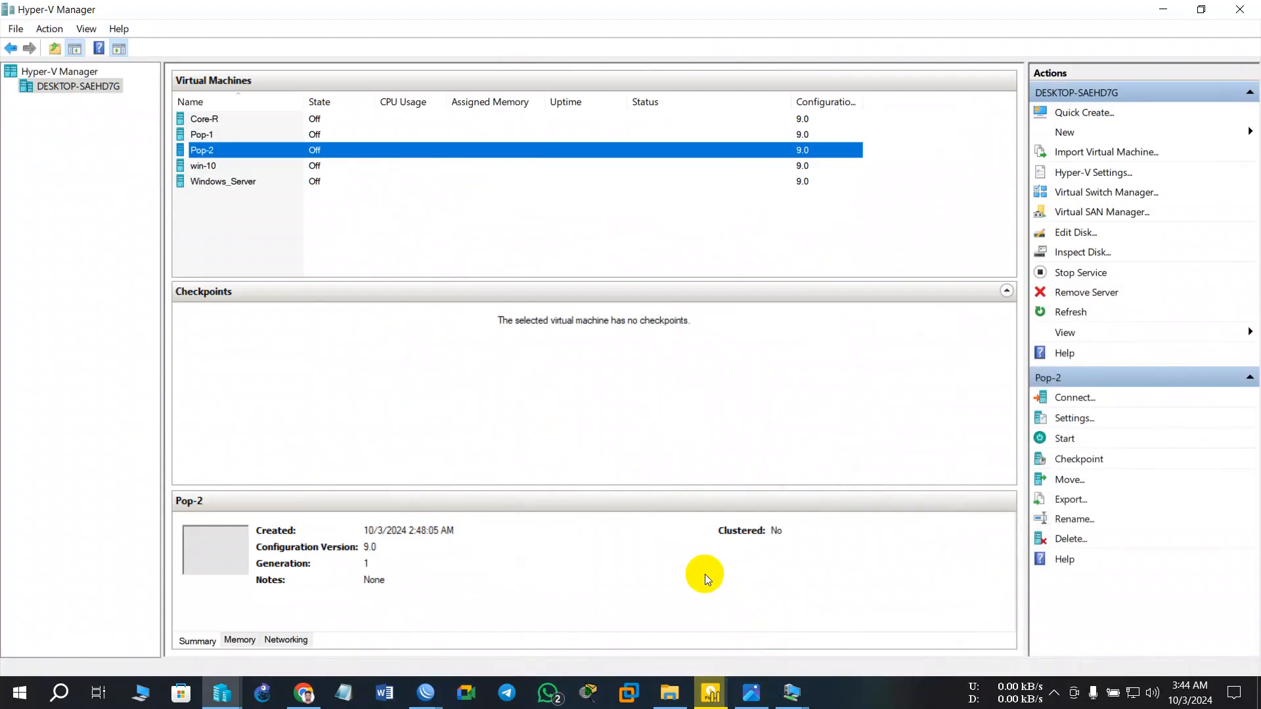
pyautogui.rightClick(332, 154)
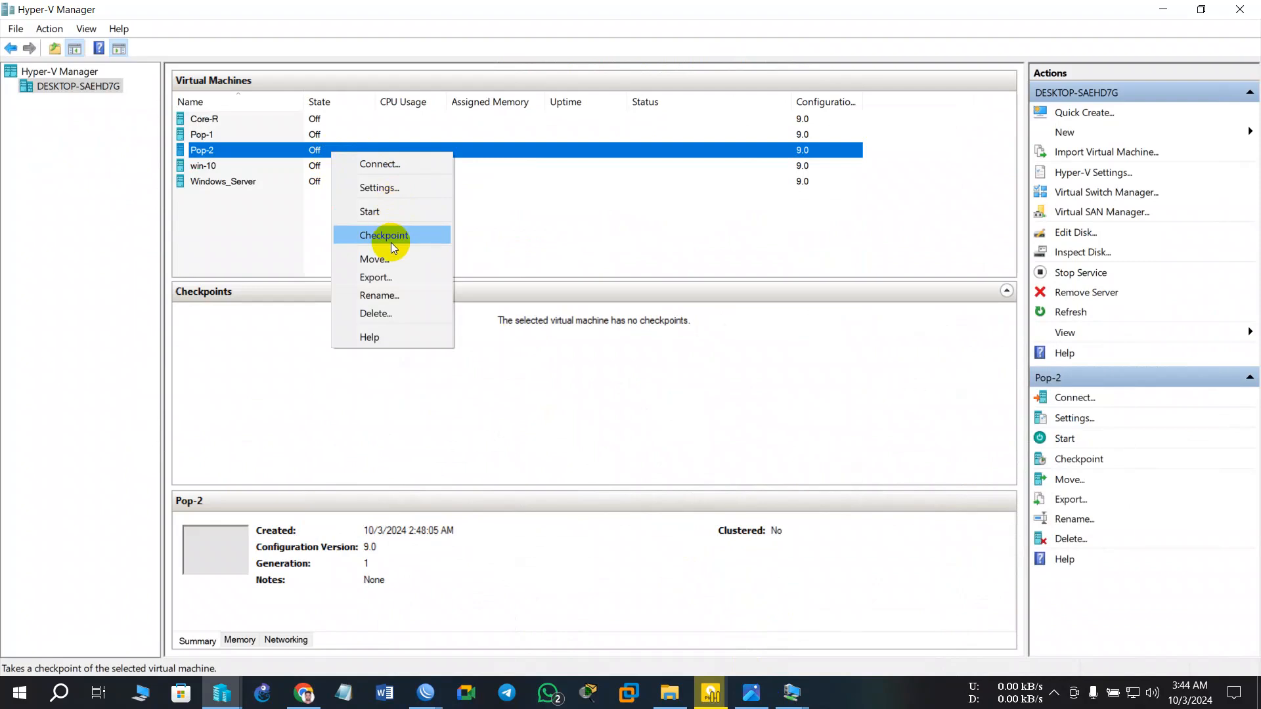
pyautogui.click(385, 190)
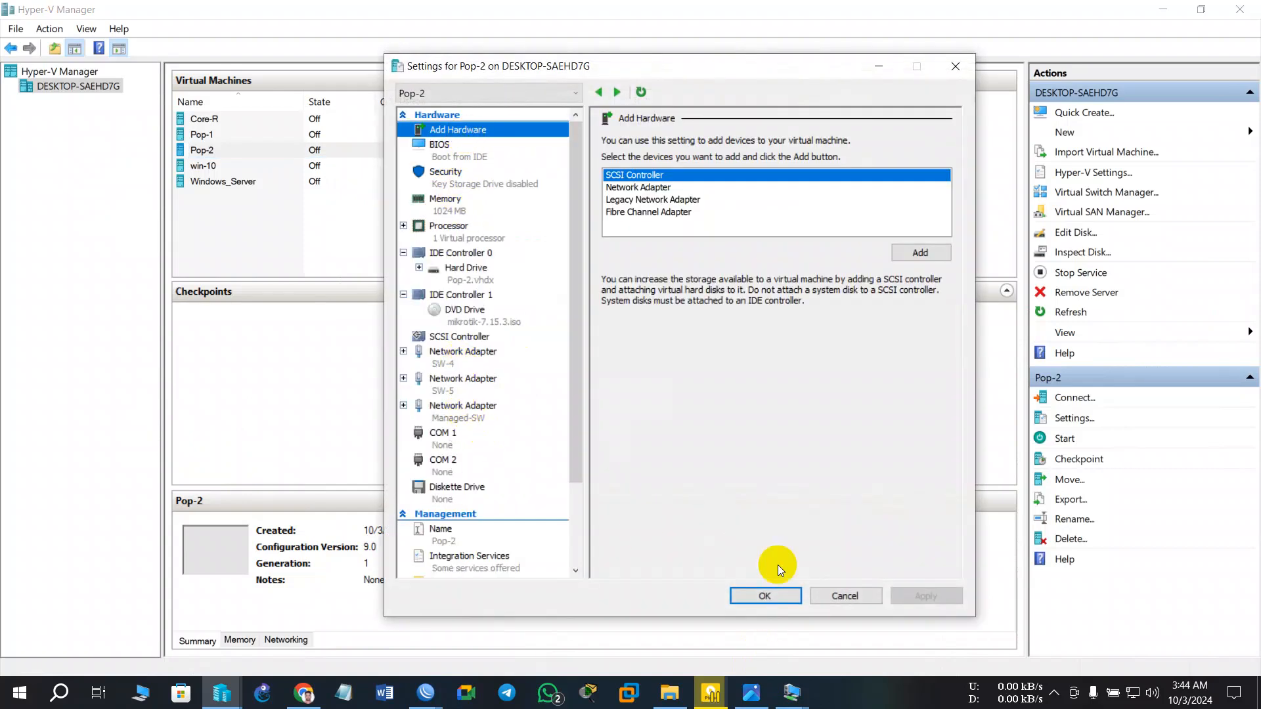
pyautogui.click(765, 596)
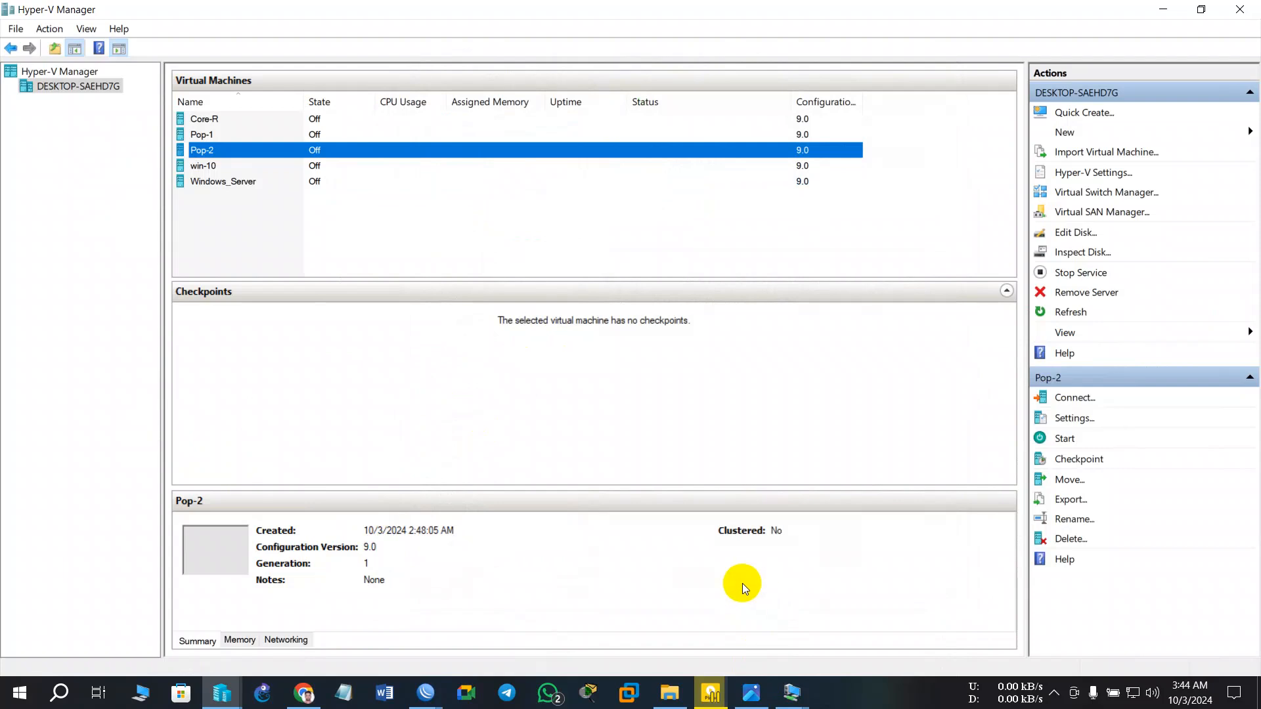
pyautogui.click(734, 701)
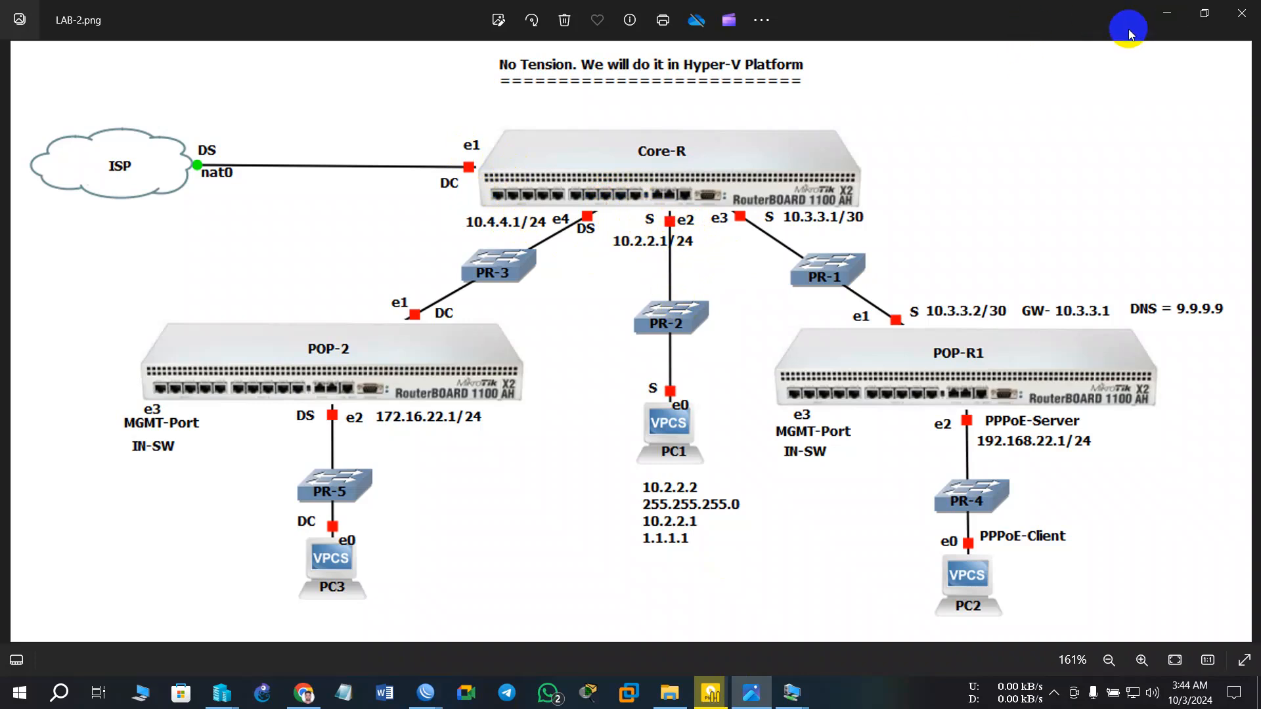
pyautogui.click(1168, 18)
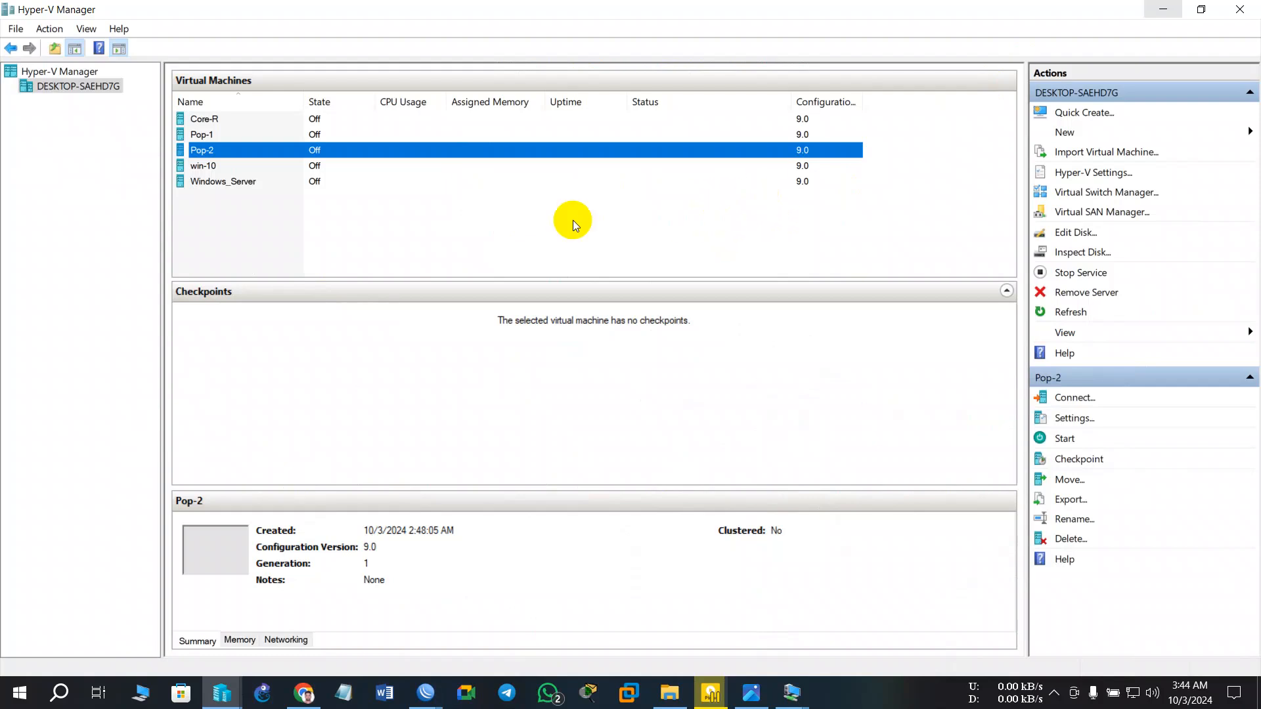
# - Check which virtual switches Core-R's second, third and fourth adapters use, then close its settings
pyautogui.click(315, 118)
pyautogui.rightClick(313, 119)
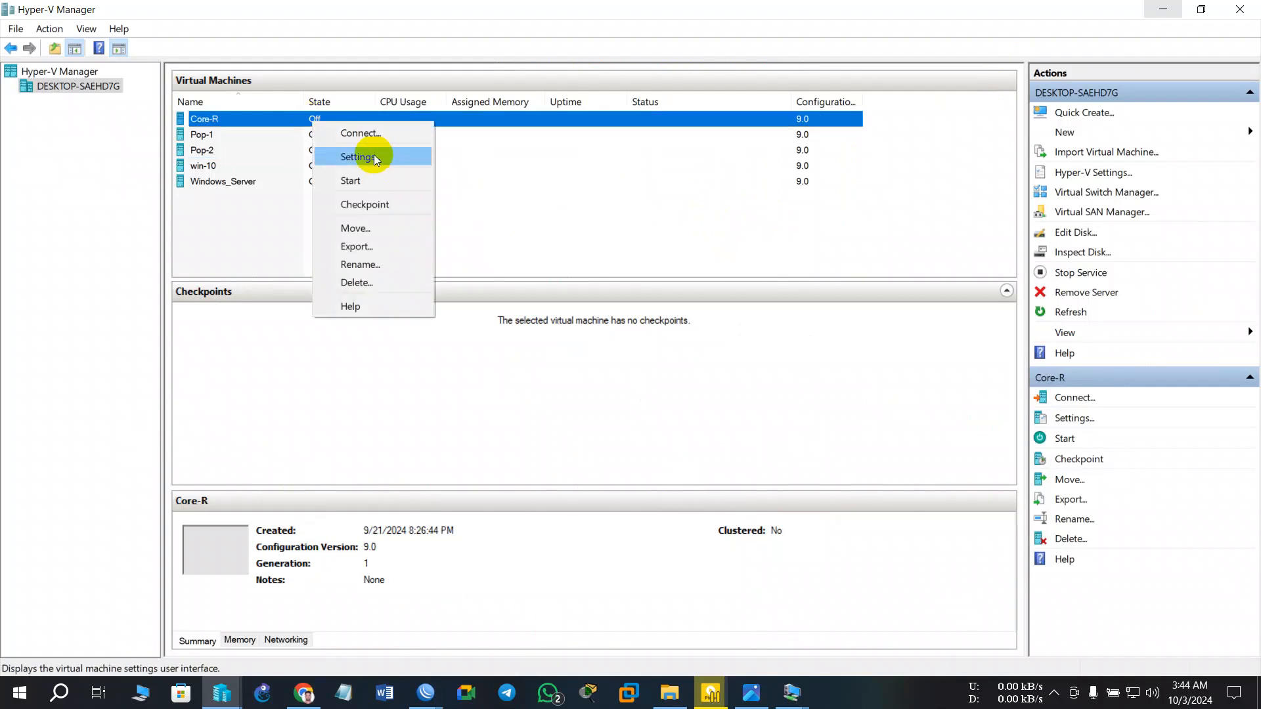
pyautogui.click(366, 157)
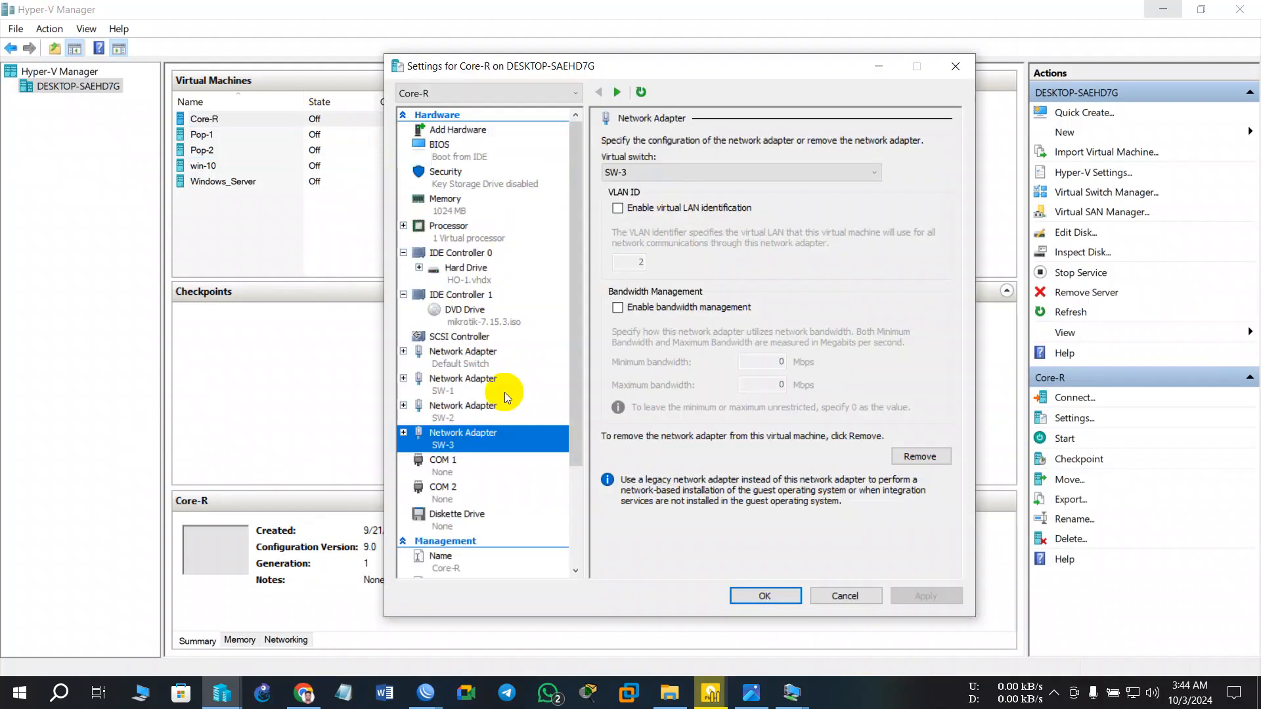
pyautogui.click(471, 387)
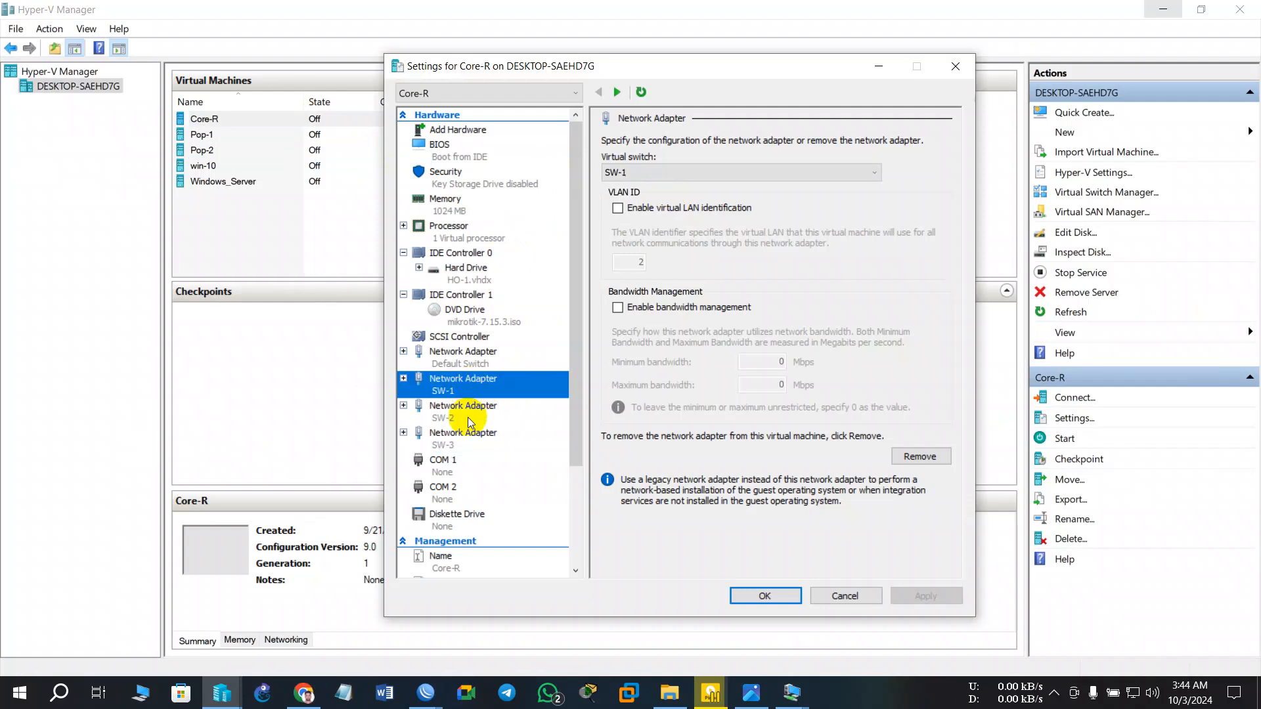
pyautogui.click(468, 416)
pyautogui.click(466, 443)
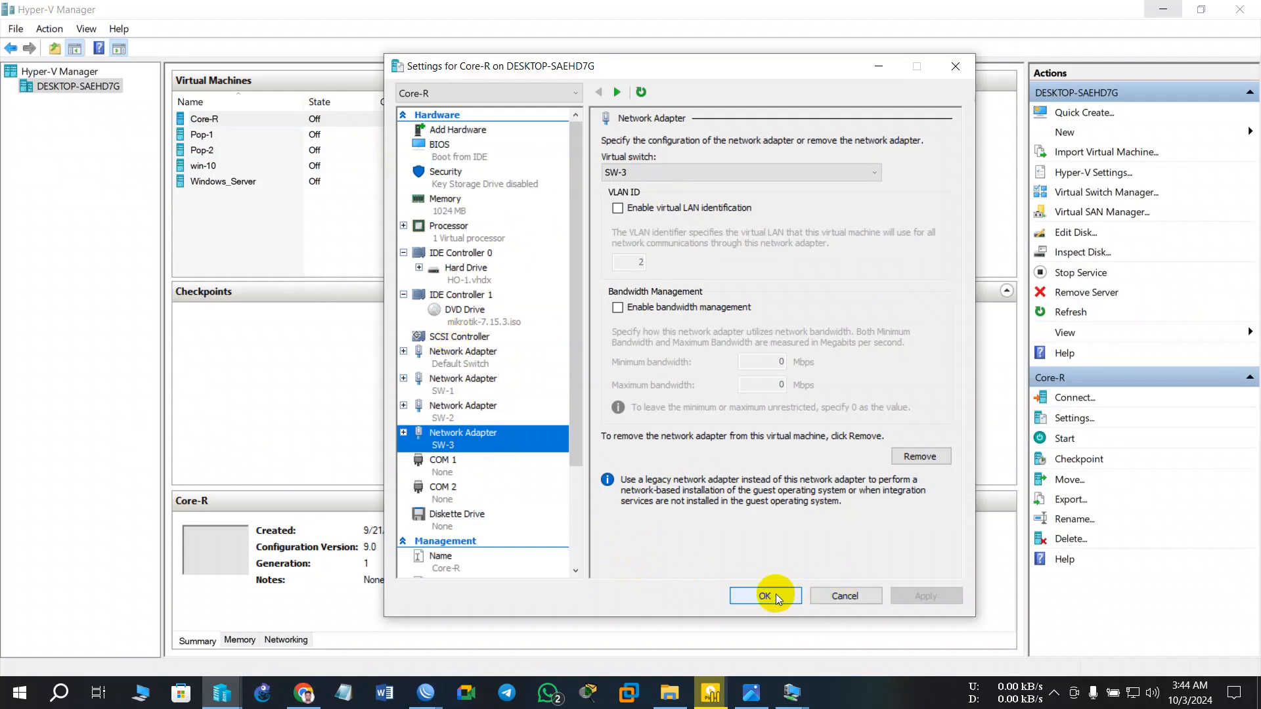
pyautogui.click(775, 594)
# - Open Pop-1's settings and bring up the LAB-2.png topology diagram for comparison
pyautogui.click(347, 146)
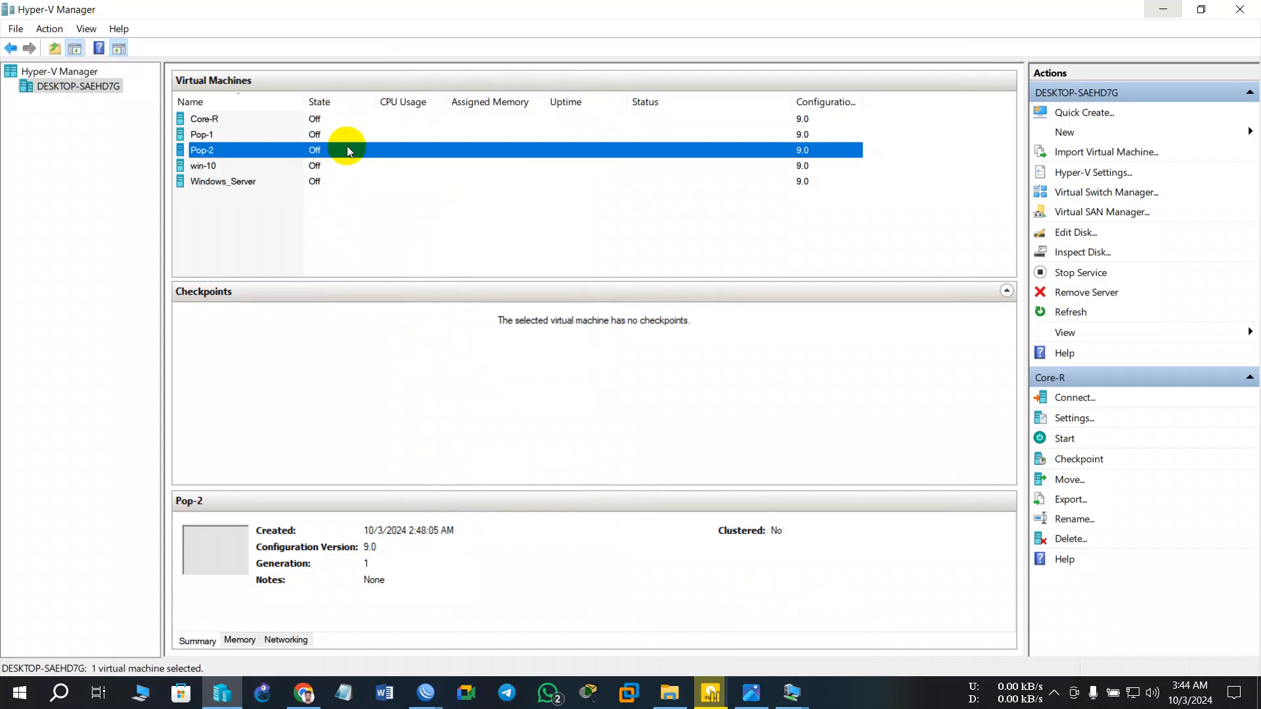
pyautogui.click(340, 135)
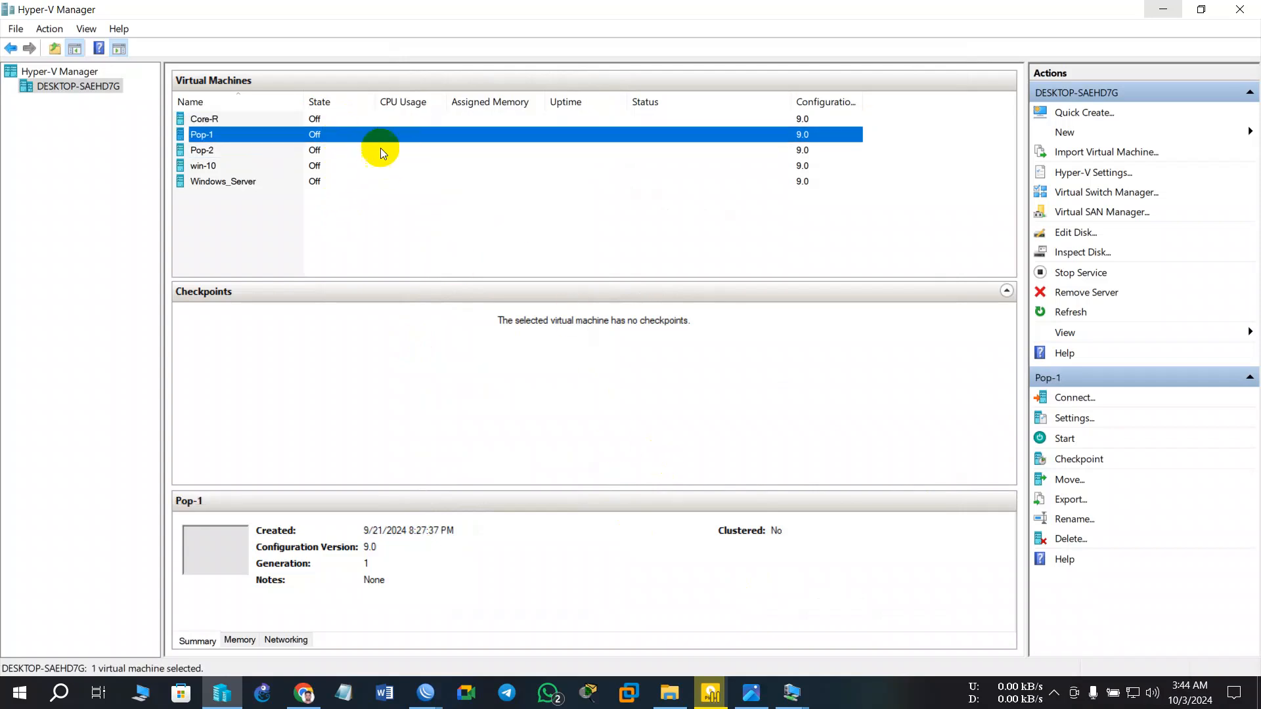
pyautogui.rightClick(372, 135)
pyautogui.click(431, 172)
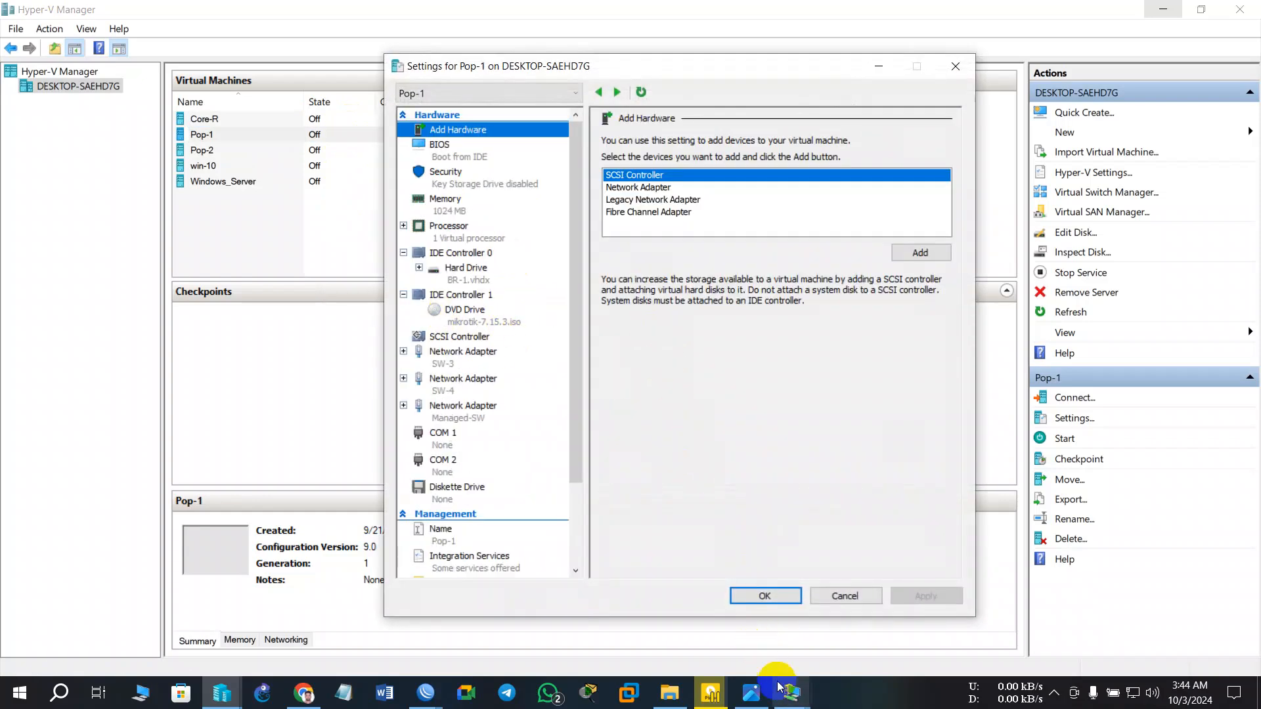
pyautogui.click(749, 695)
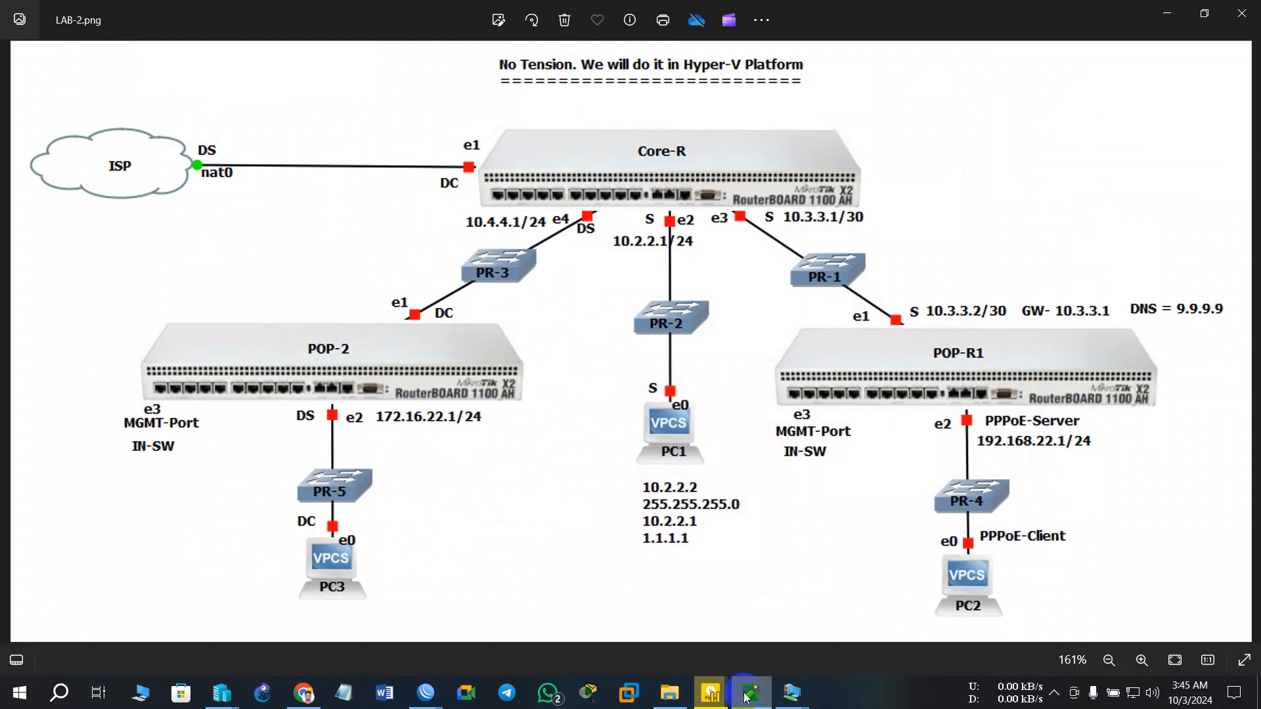
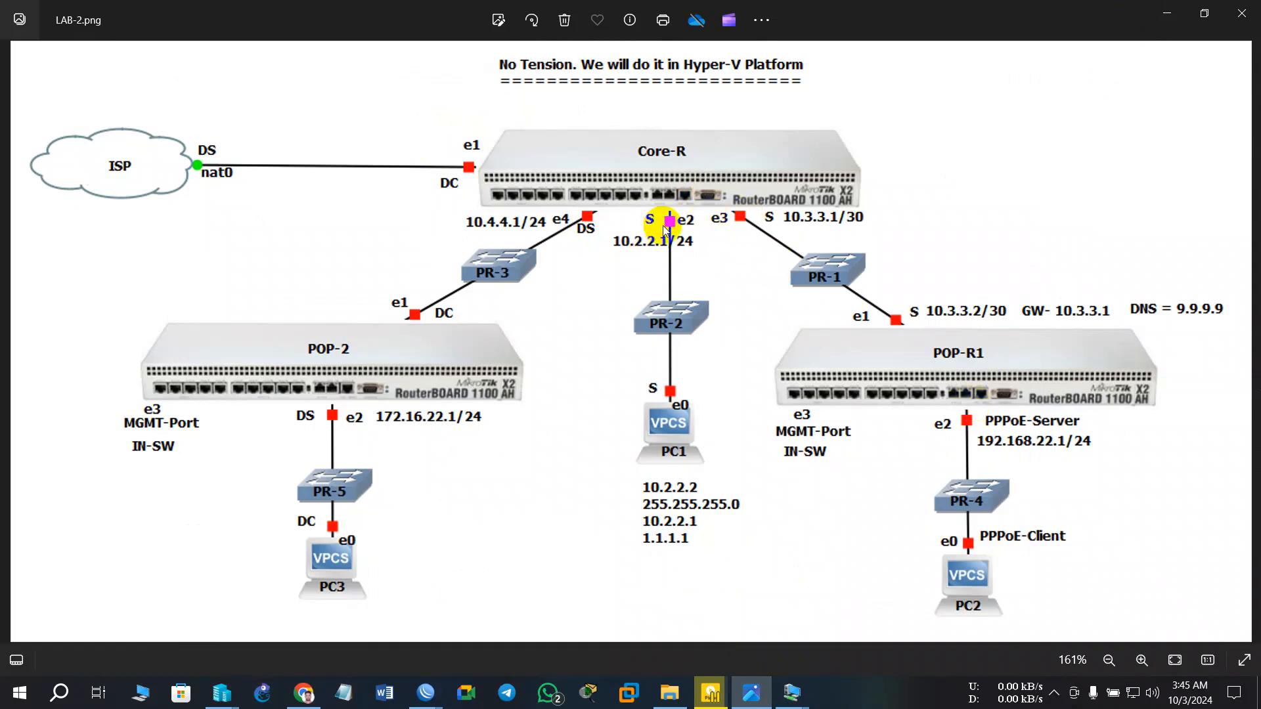
# - Reconnect Pop-1's first network adapter from SW-3 to SW-2, save, and minimise Hyper-V Manager
pyautogui.click(1168, 14)
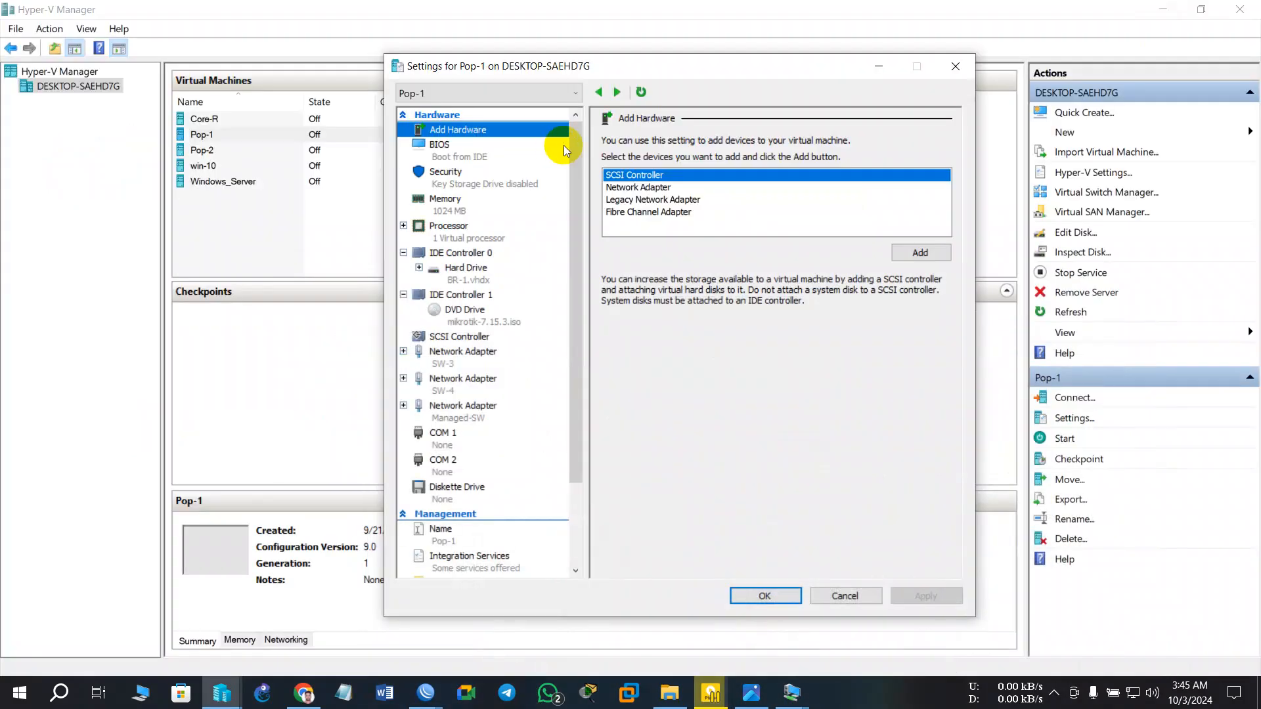
pyautogui.click(474, 361)
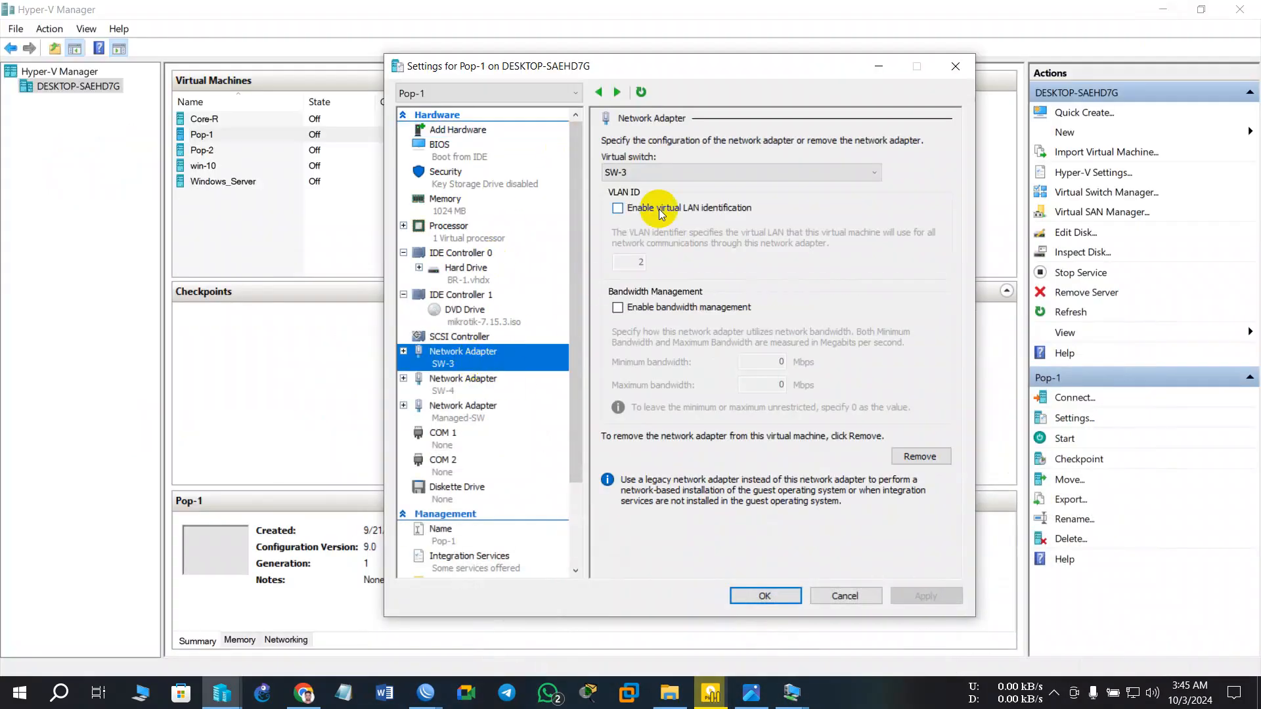
pyautogui.click(666, 177)
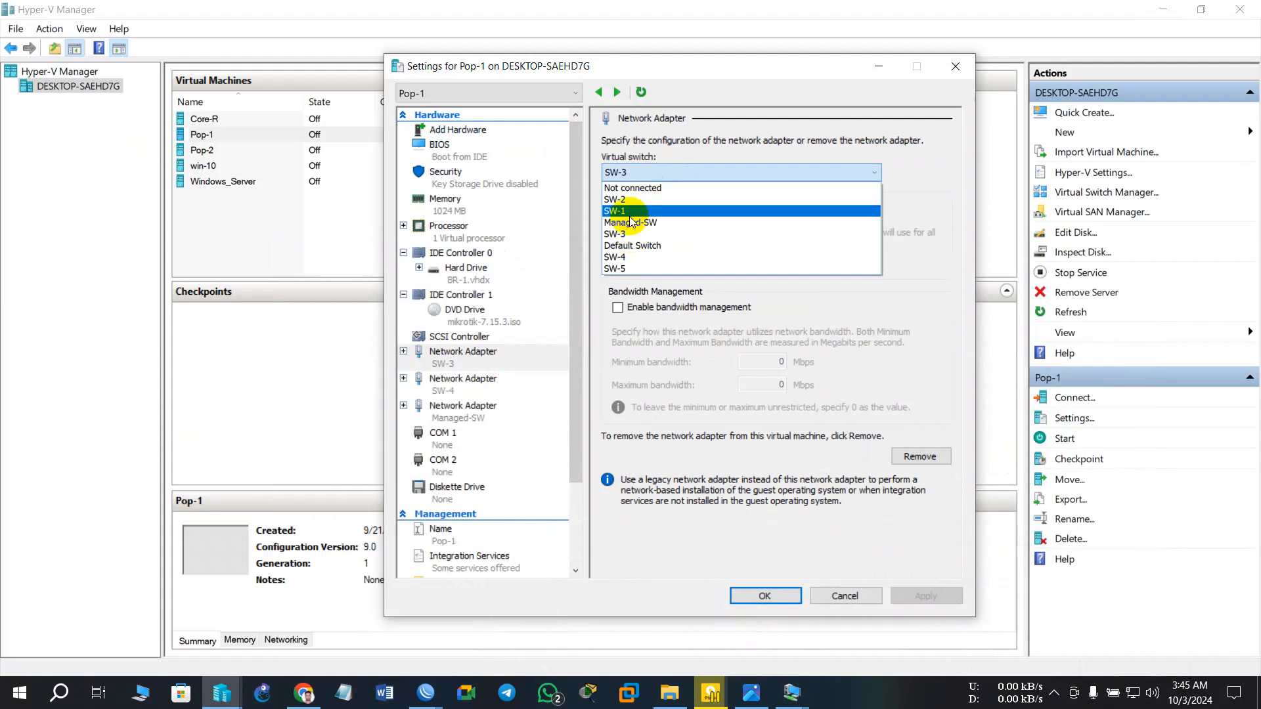
pyautogui.click(615, 199)
pyautogui.click(920, 606)
pyautogui.click(765, 598)
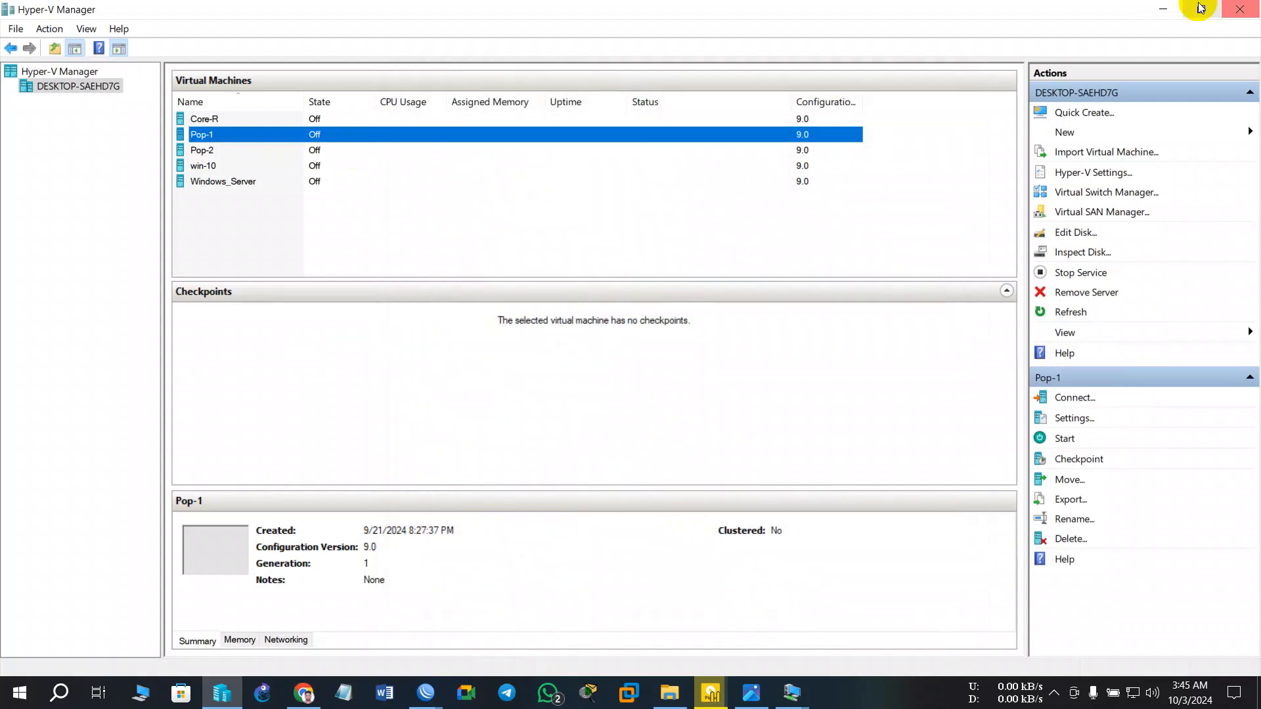
pyautogui.click(1163, 9)
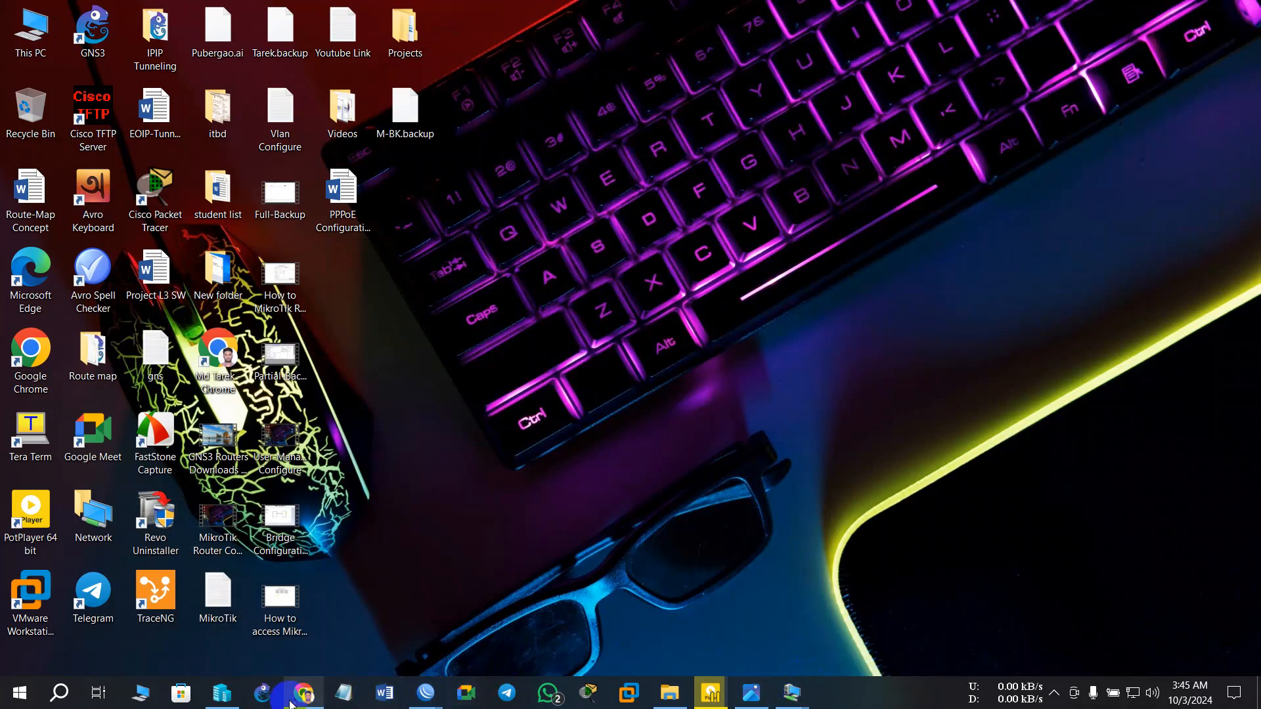
# - Open Pop-2's first network adapter settings and consult the LAB-2 topology diagram
pyautogui.click(222, 693)
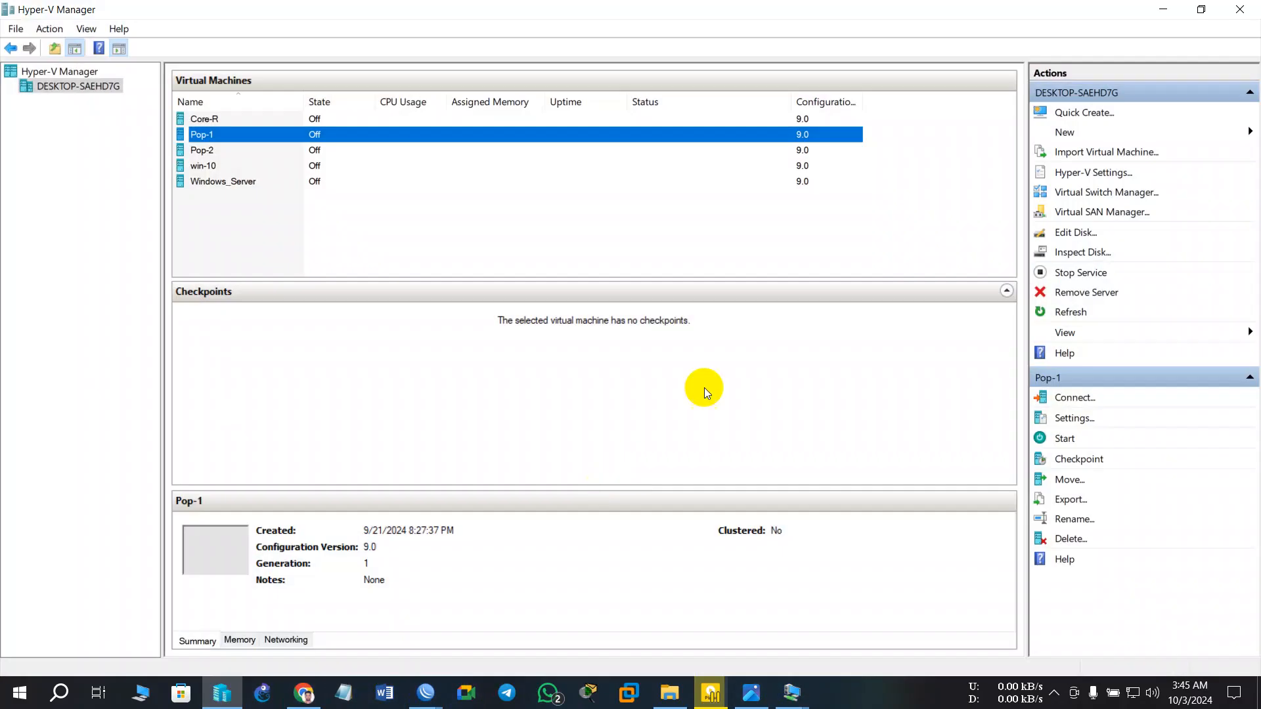
pyautogui.click(321, 150)
pyautogui.rightClick(322, 150)
pyautogui.click(406, 187)
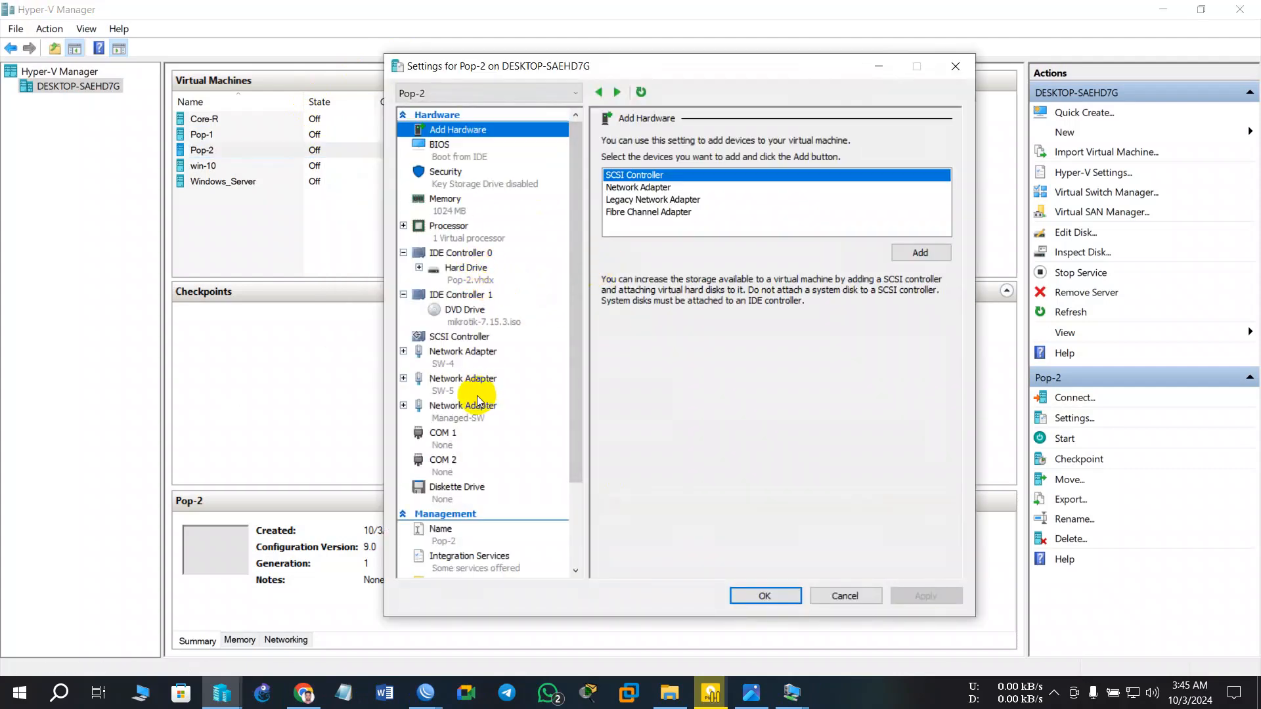
pyautogui.click(470, 364)
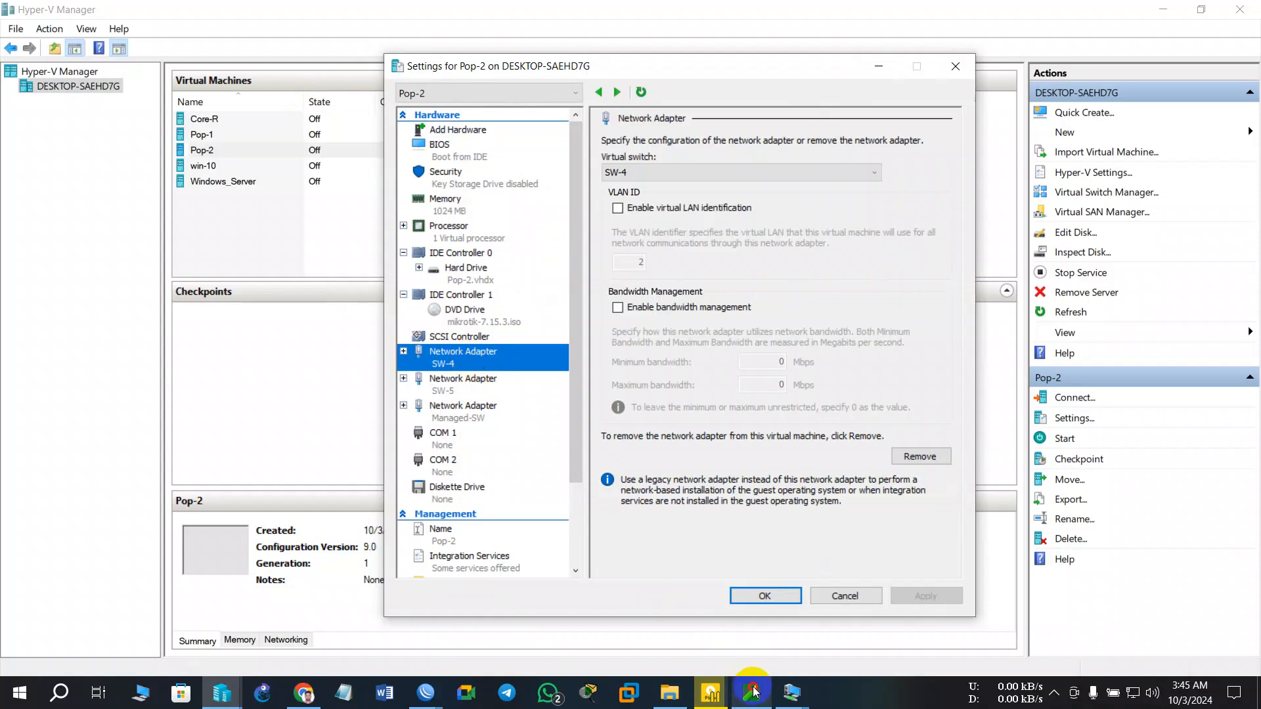
pyautogui.click(752, 692)
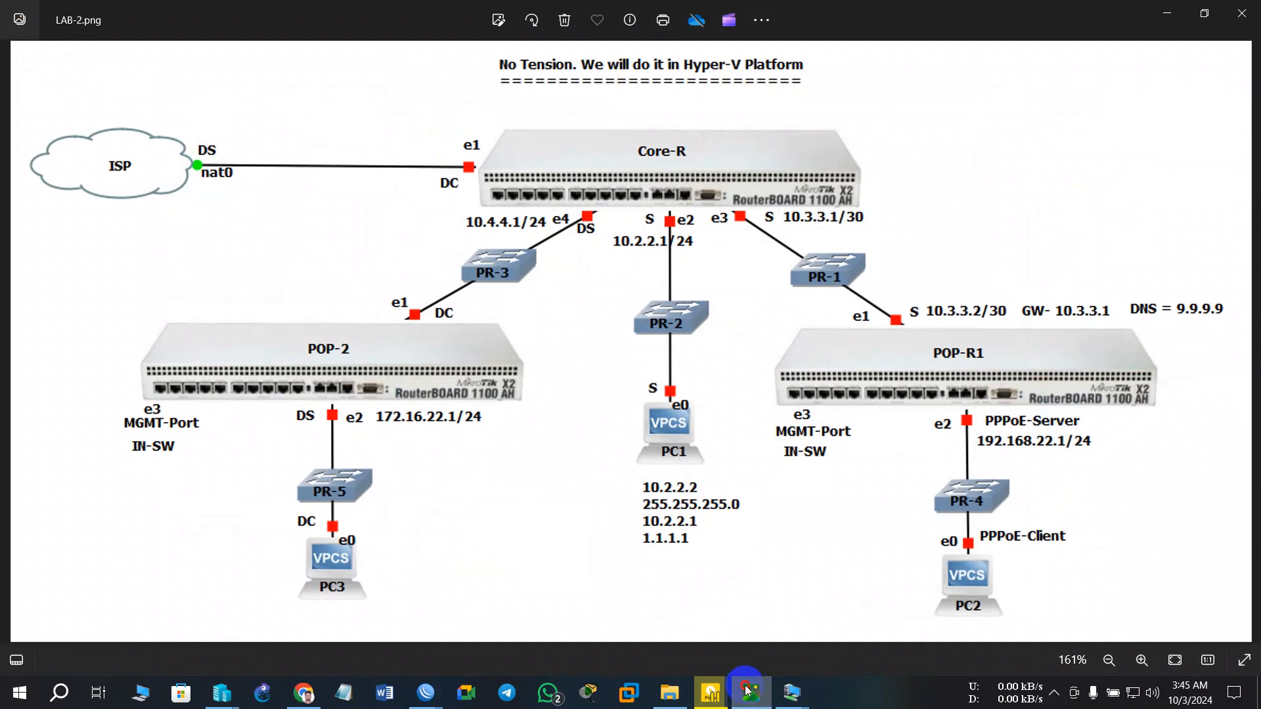
pyautogui.click(746, 690)
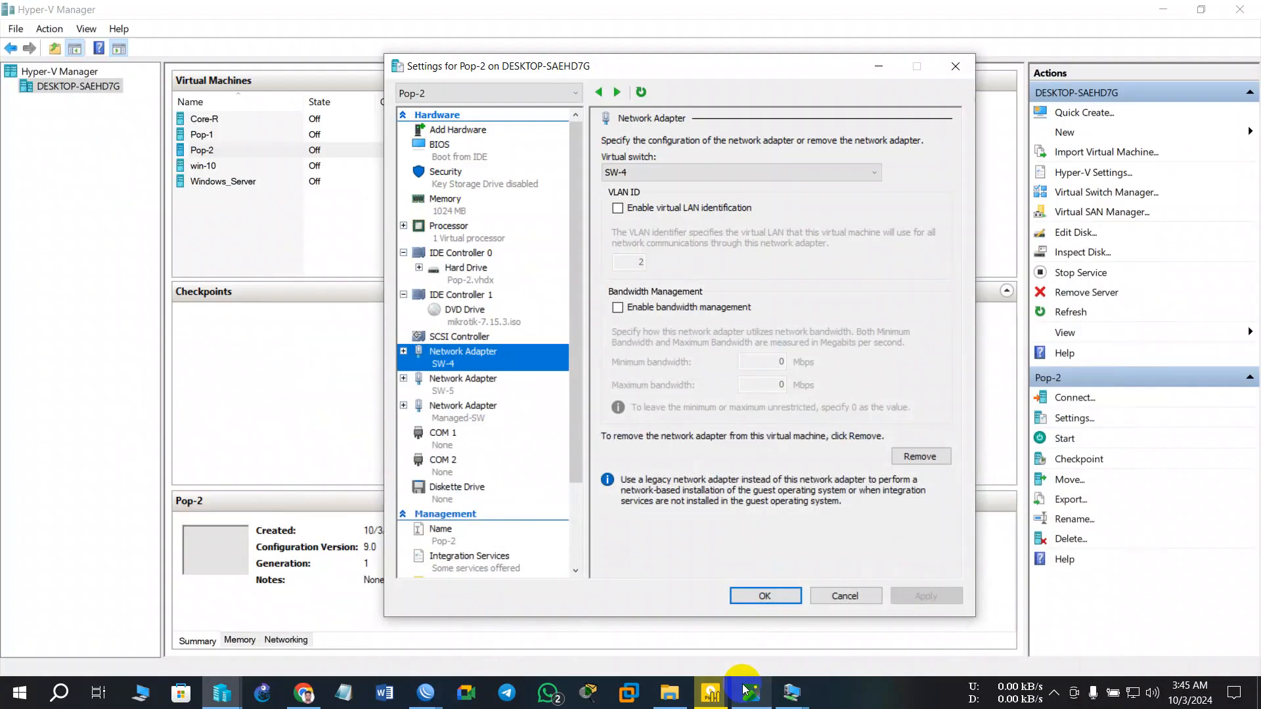
# - Set Pop-2's first adapter to virtual switch SW-3 and save the settings
pyautogui.rightClick(474, 365)
pyautogui.click(462, 364)
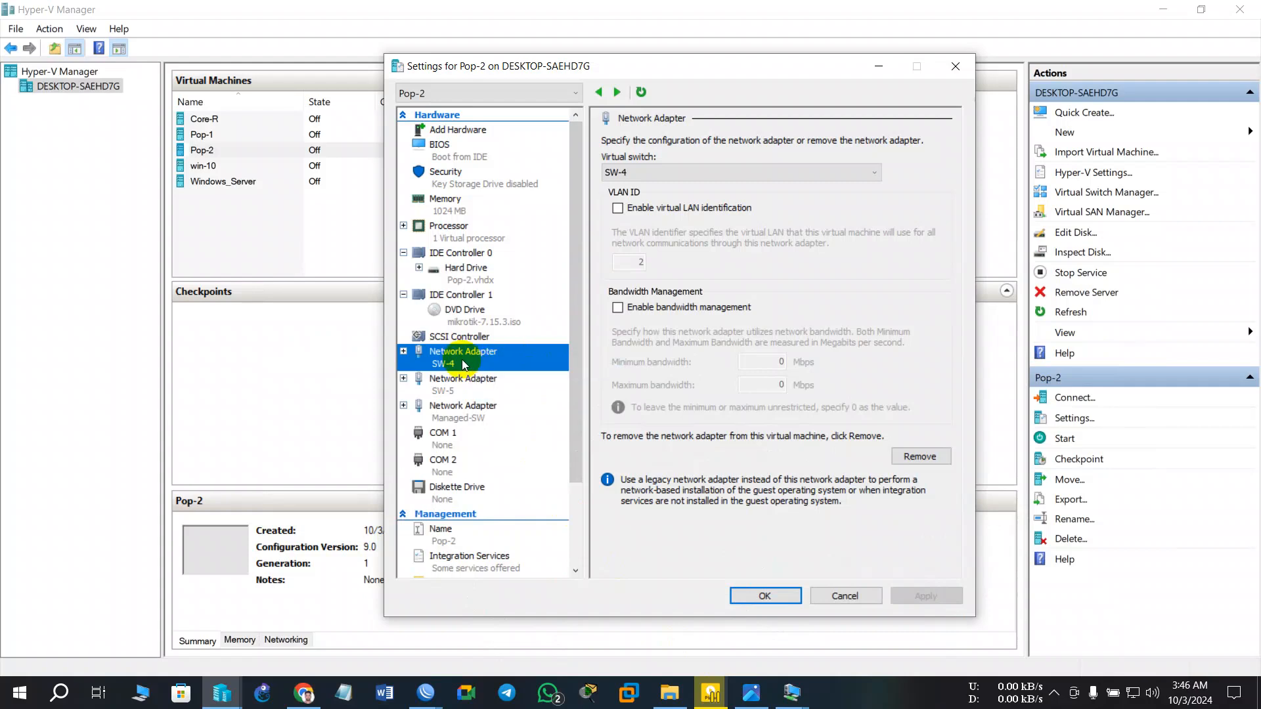
pyautogui.click(674, 171)
pyautogui.click(649, 227)
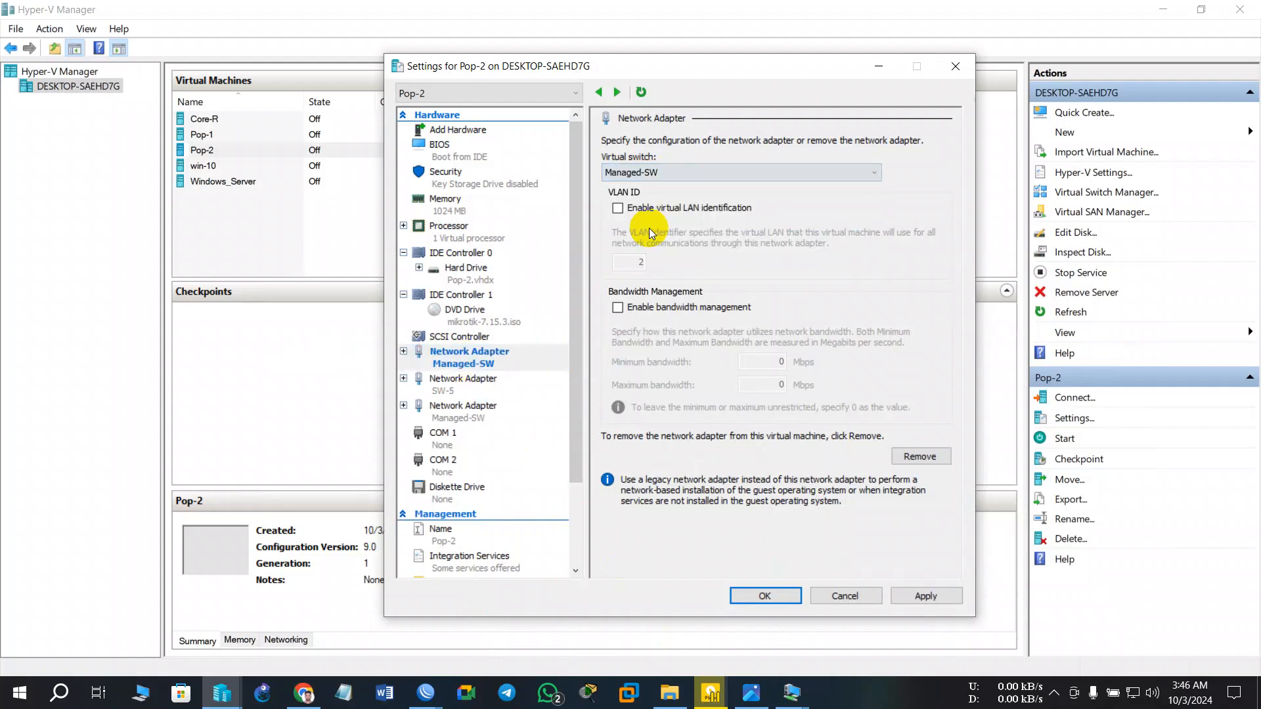
pyautogui.click(641, 172)
pyautogui.click(639, 233)
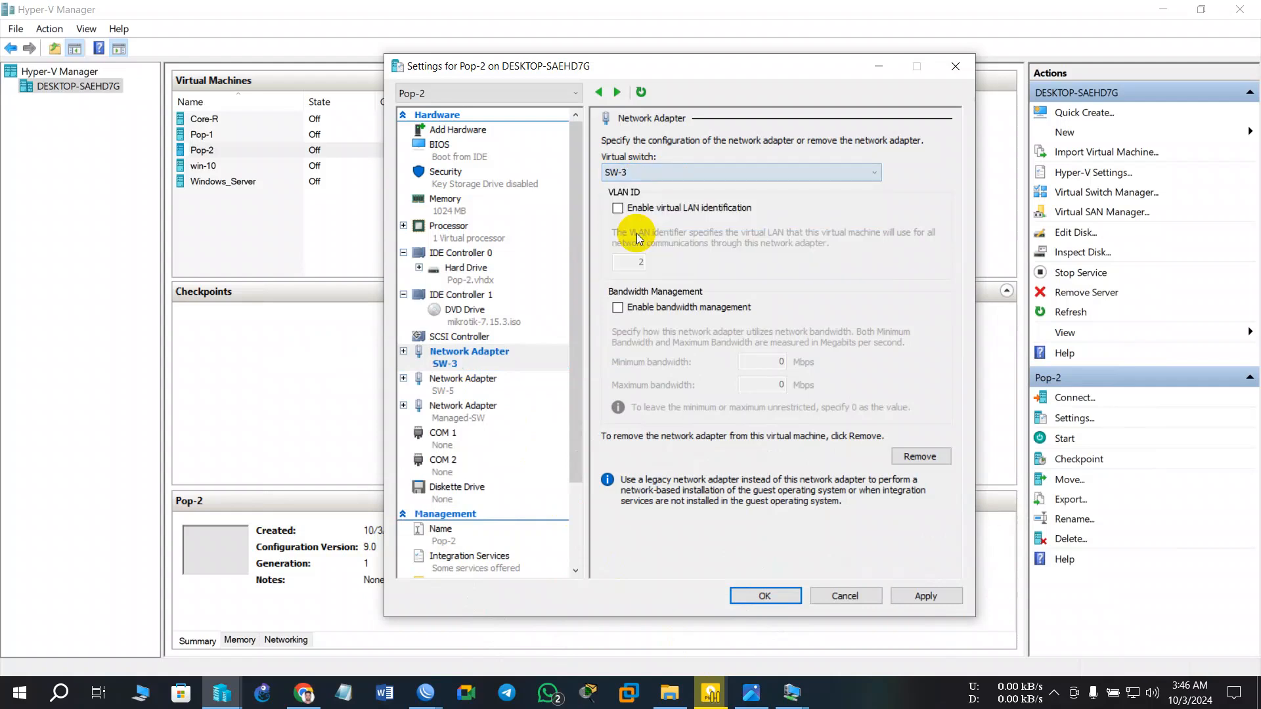
pyautogui.click(927, 596)
pyautogui.click(772, 603)
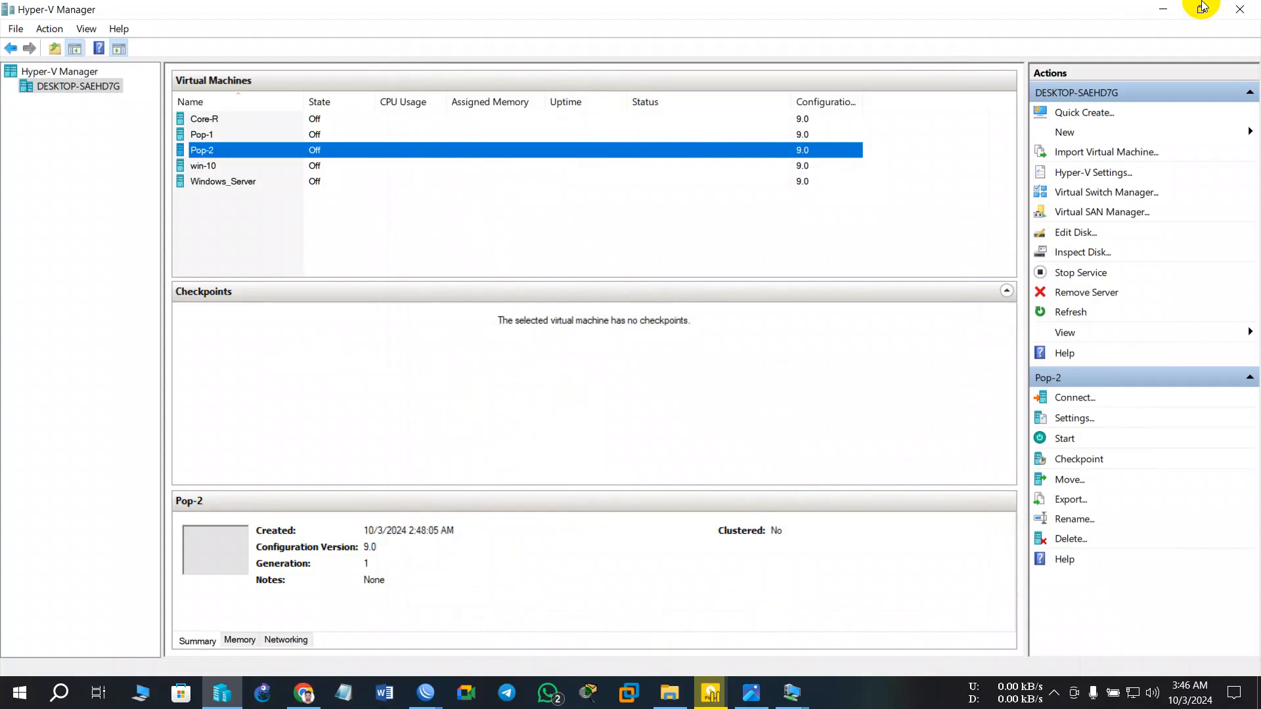
# - Open the Pop-2, Core-R and Pop-1 VM console windows from the taskbar
pyautogui.click(1163, 9)
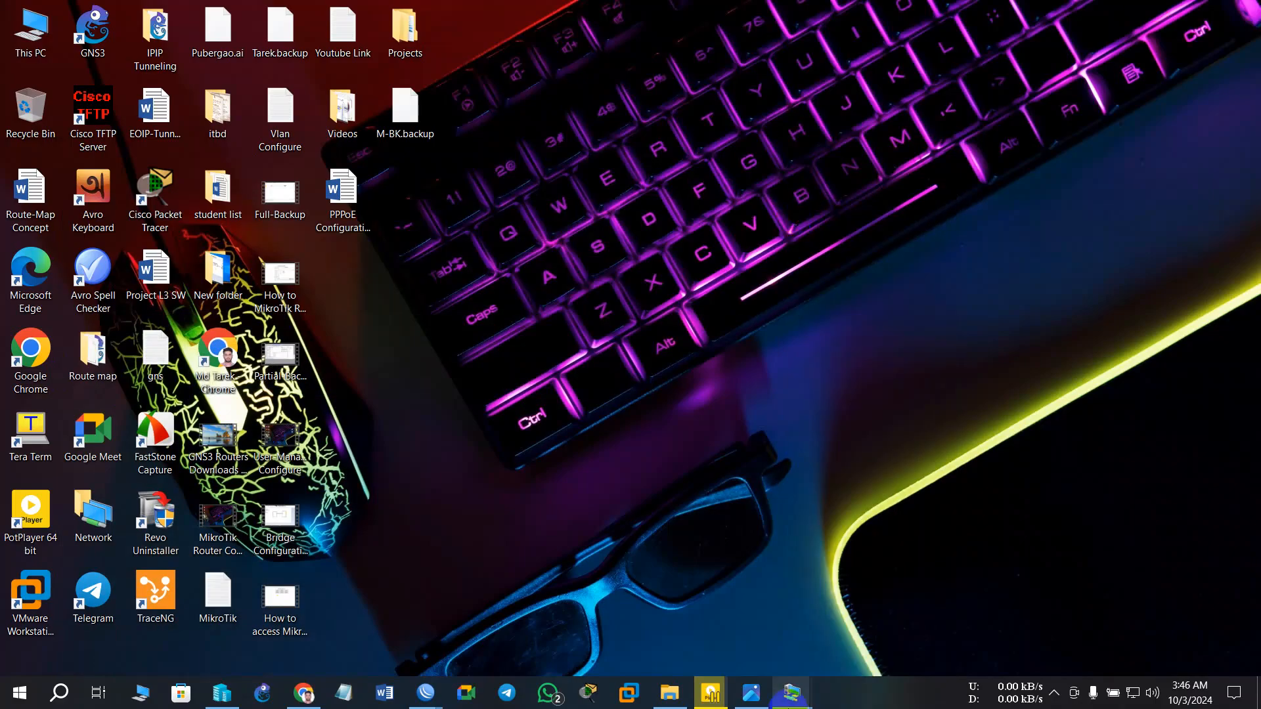
pyautogui.moveTo(788, 704)
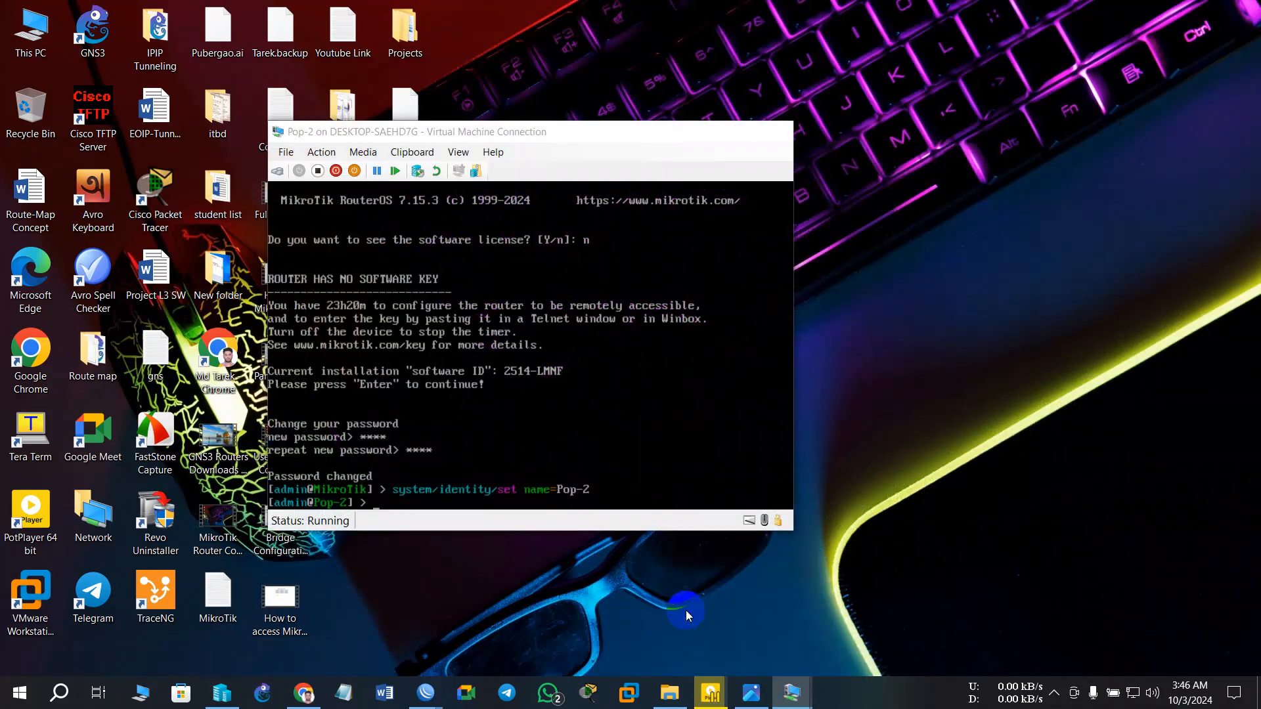
pyautogui.click(684, 604)
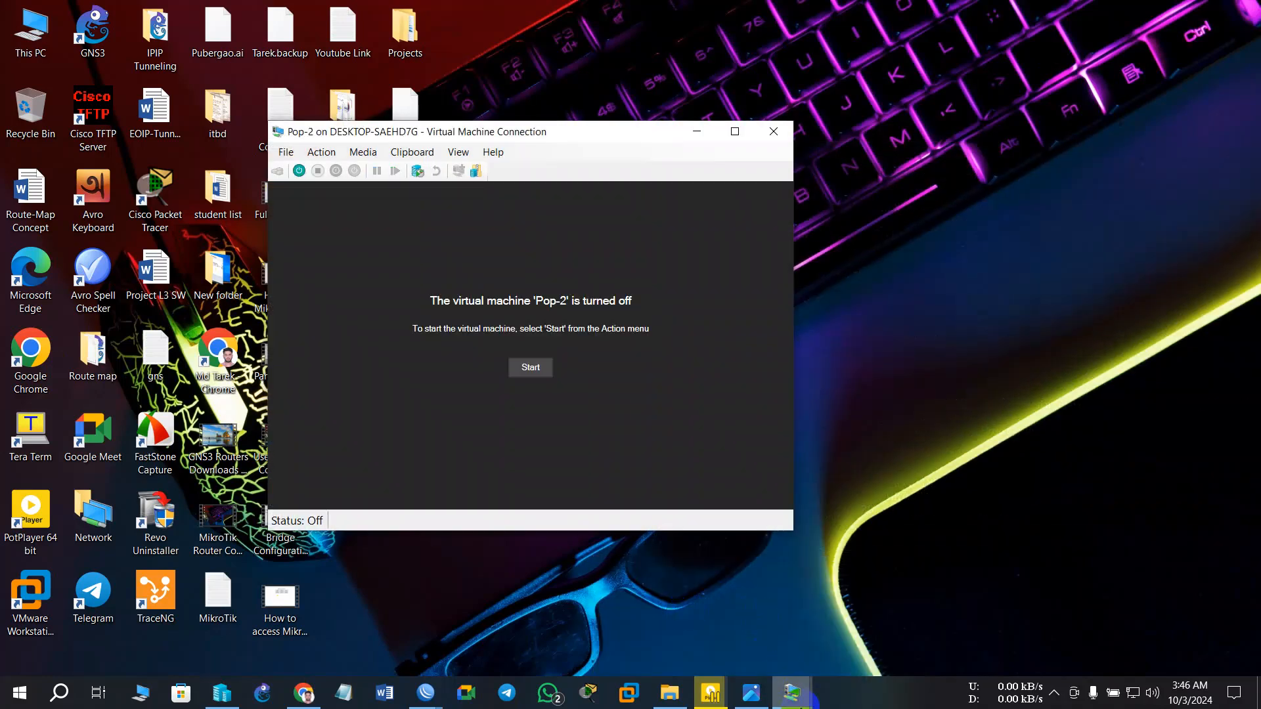
pyautogui.moveTo(792, 696)
pyautogui.click(797, 598)
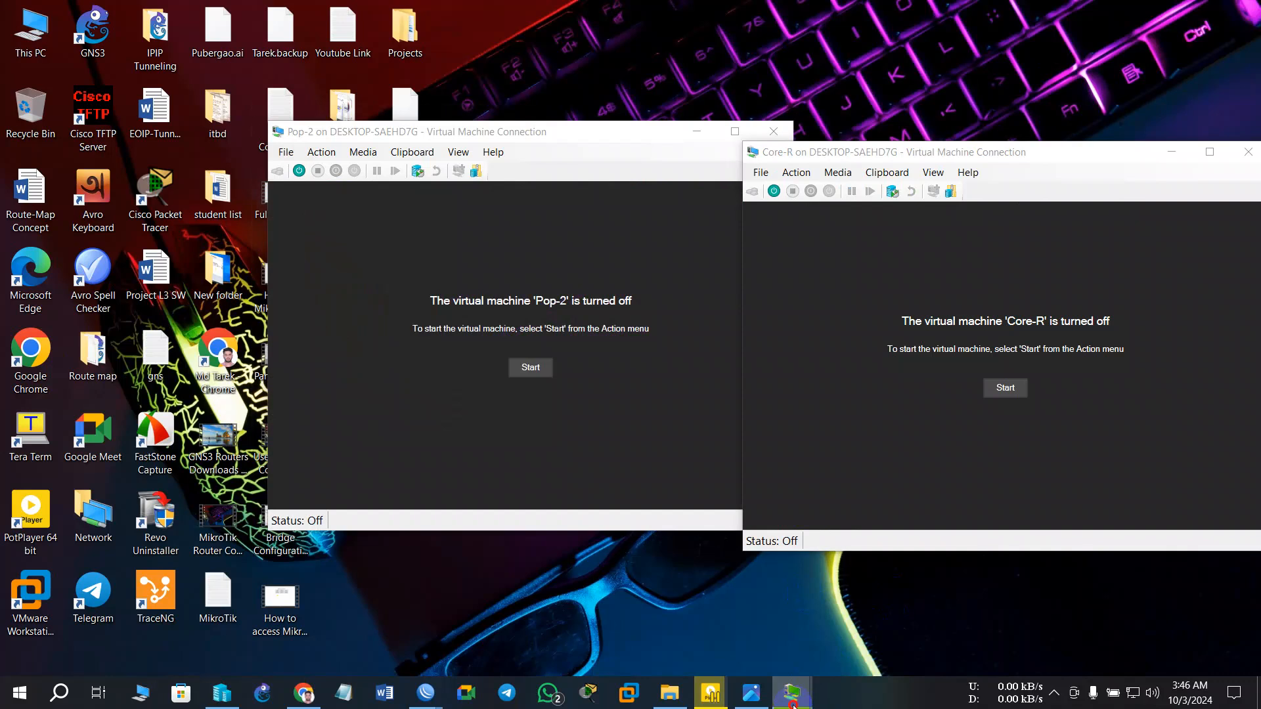
pyautogui.click(889, 624)
# - Start the Pop-1, Core-R and Pop-2 virtual machines and arrange their consoles
pyautogui.click(519, 401)
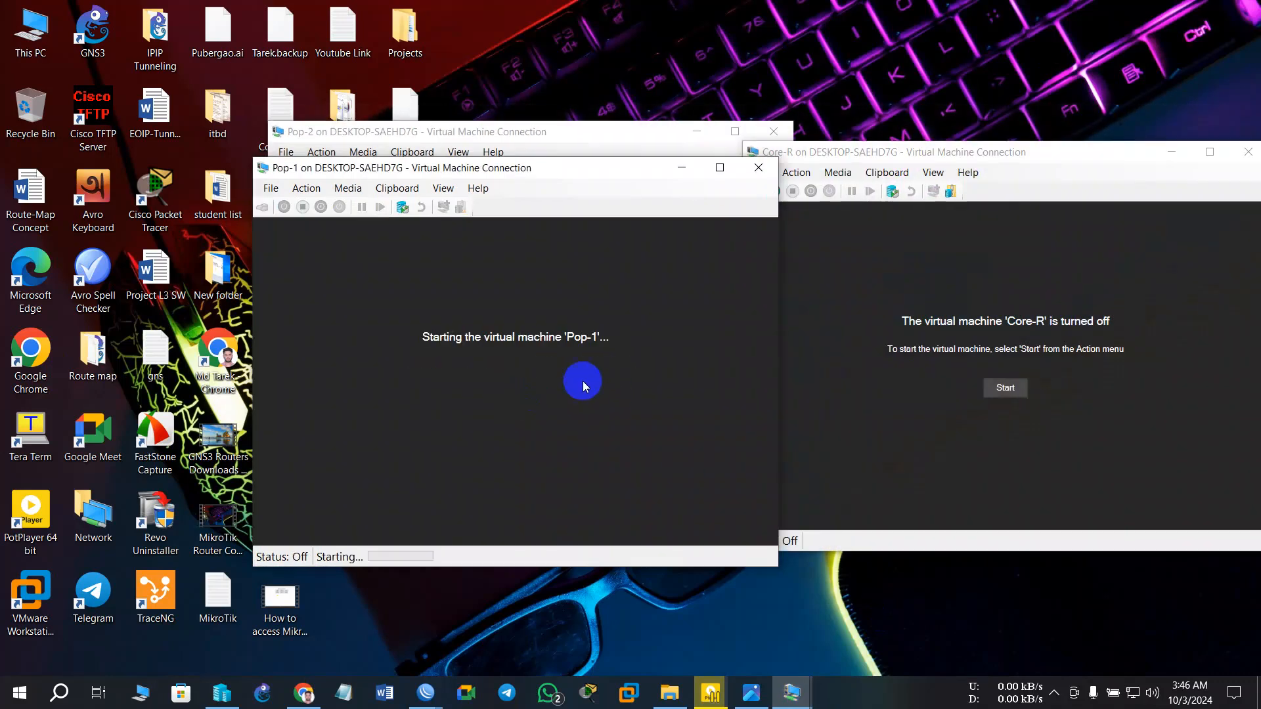
pyautogui.click(1005, 387)
pyautogui.click(561, 135)
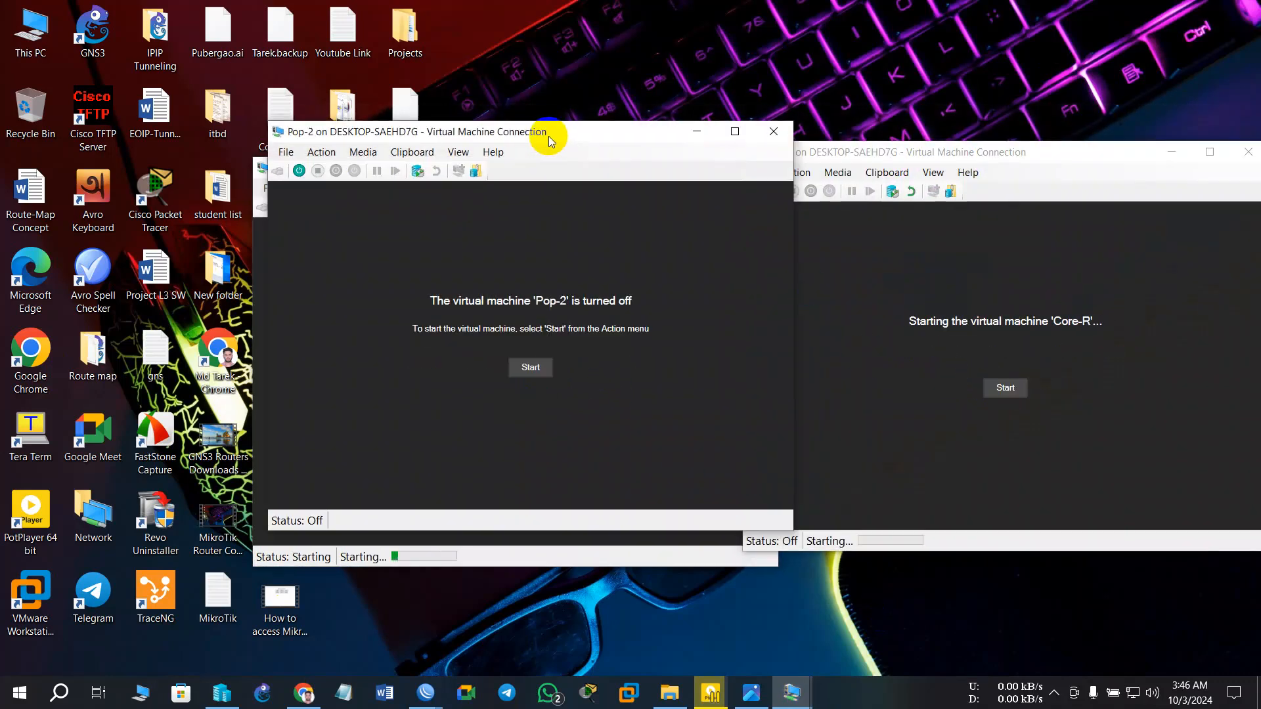
pyautogui.click(562, 369)
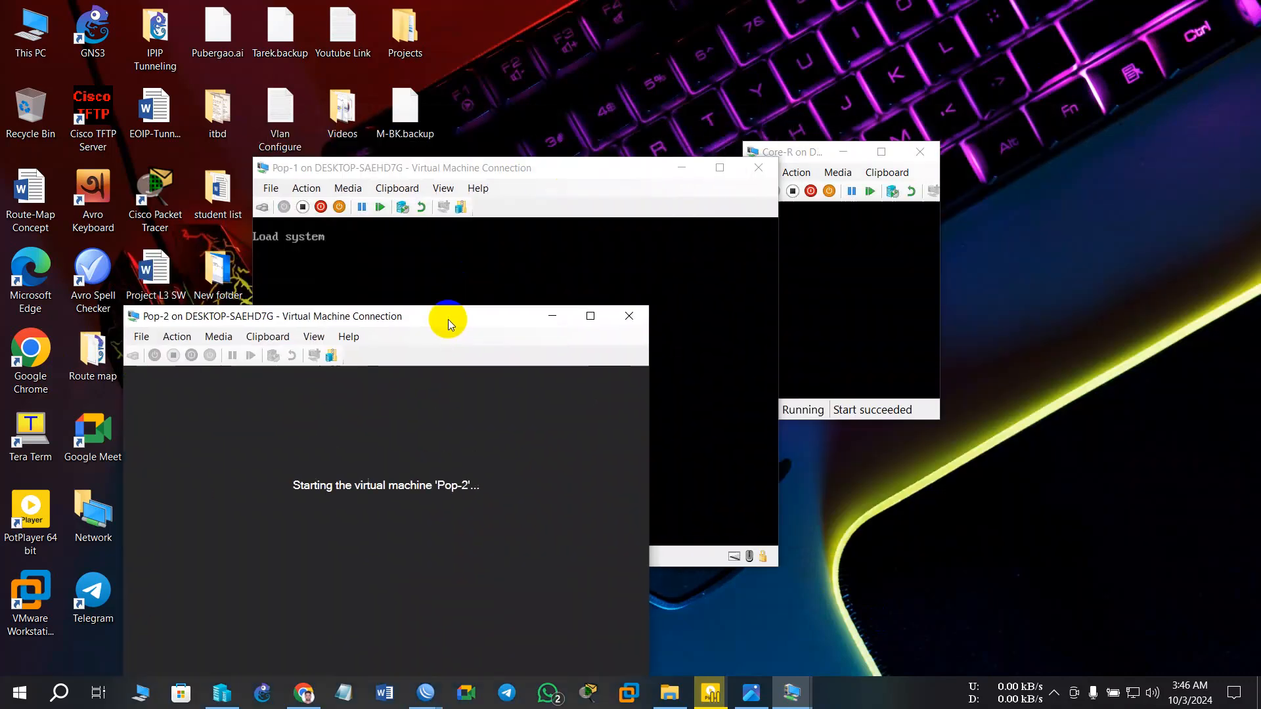
pyautogui.moveTo(447, 320); pyautogui.dragTo(720, 28)
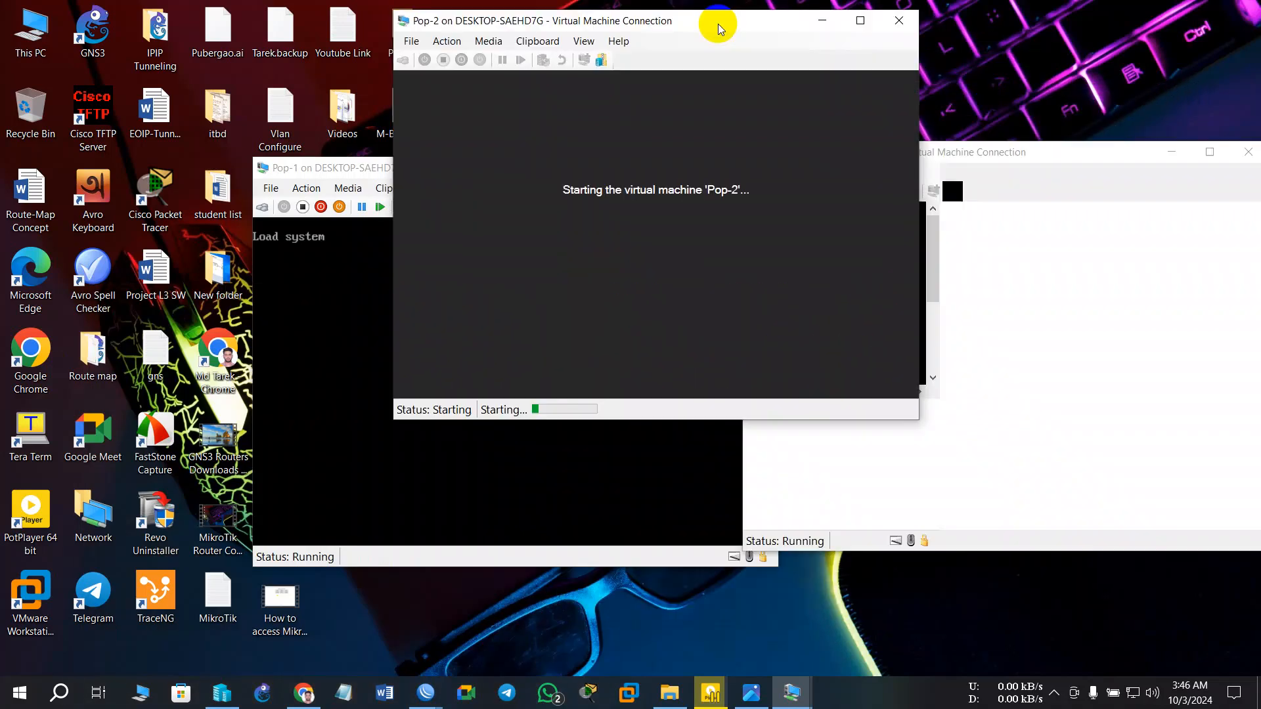
pyautogui.click(1022, 251)
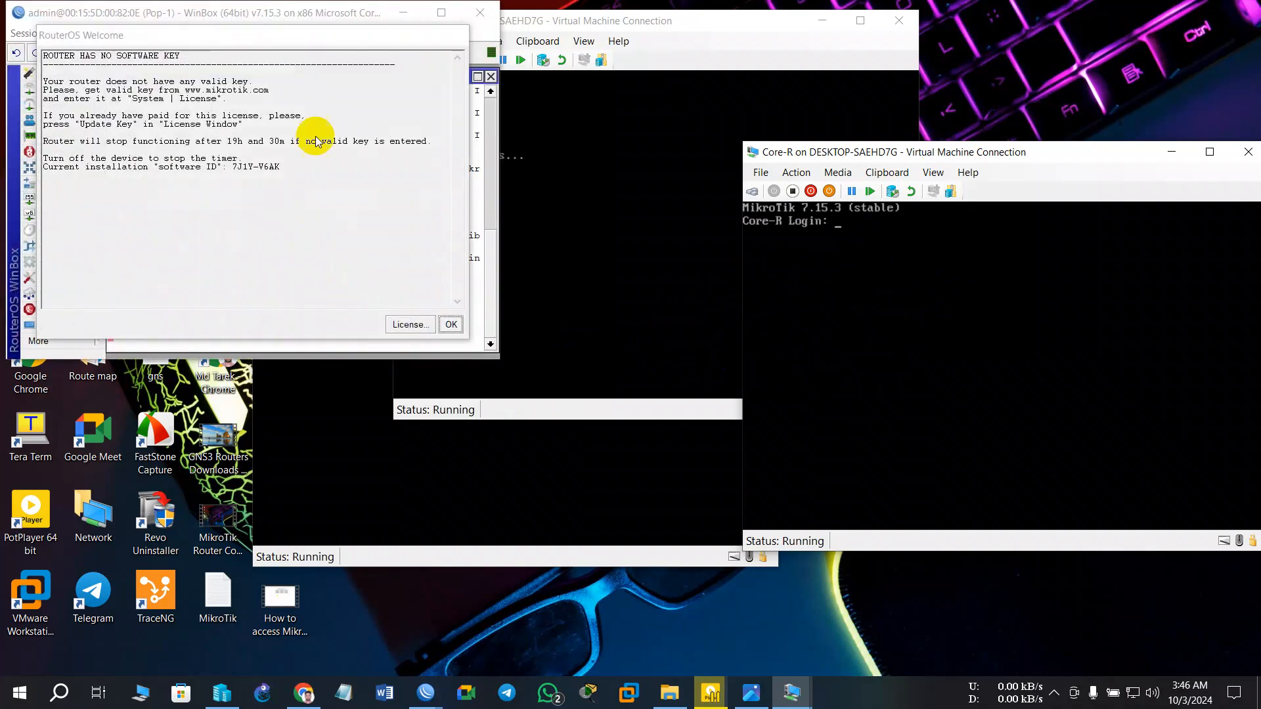
# - Dismiss Core-R's RouterOS licence notice and continue Pop-2's console past its licence screen
pyautogui.click(454, 323)
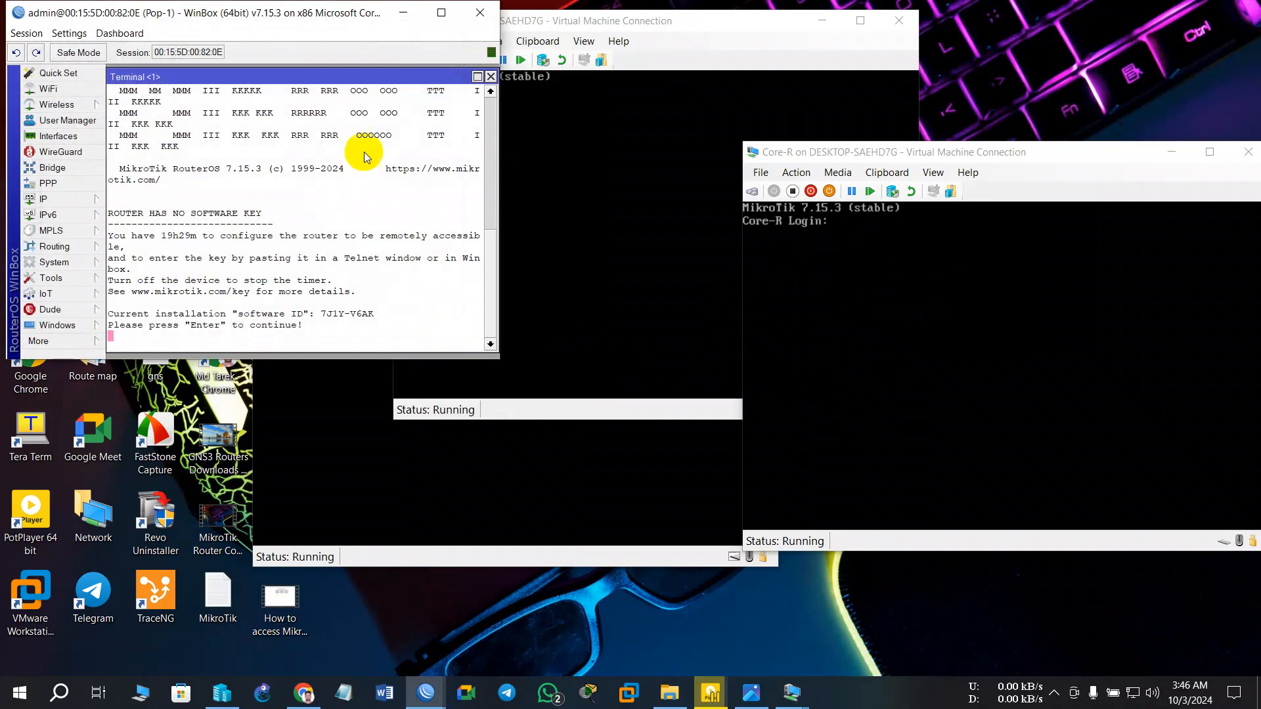
pyautogui.click(489, 77)
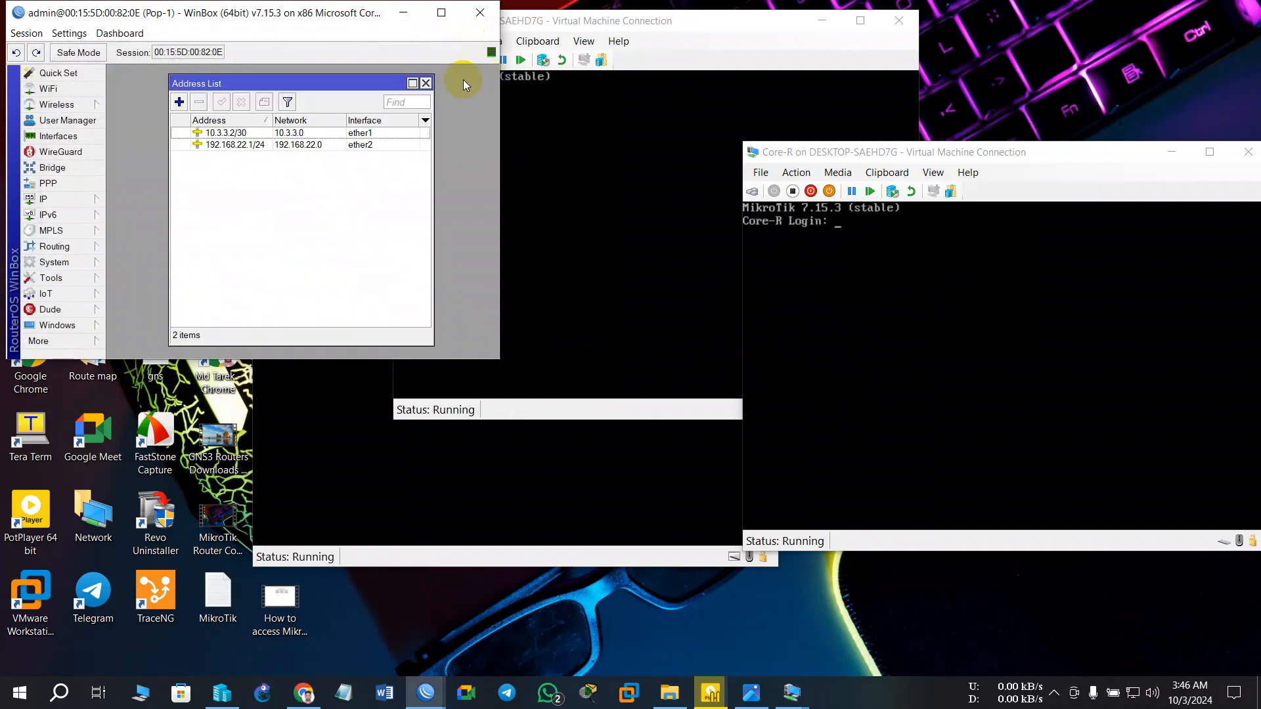
pyautogui.click(553, 31)
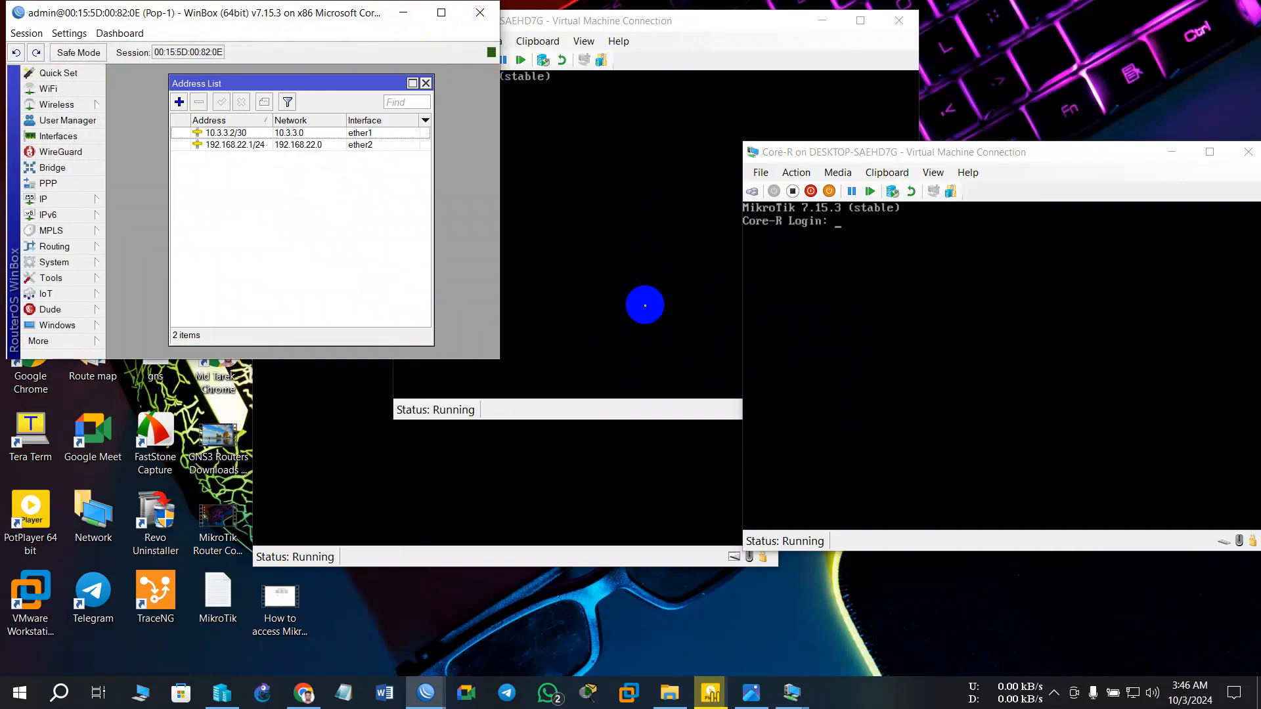
pyautogui.click(445, 542)
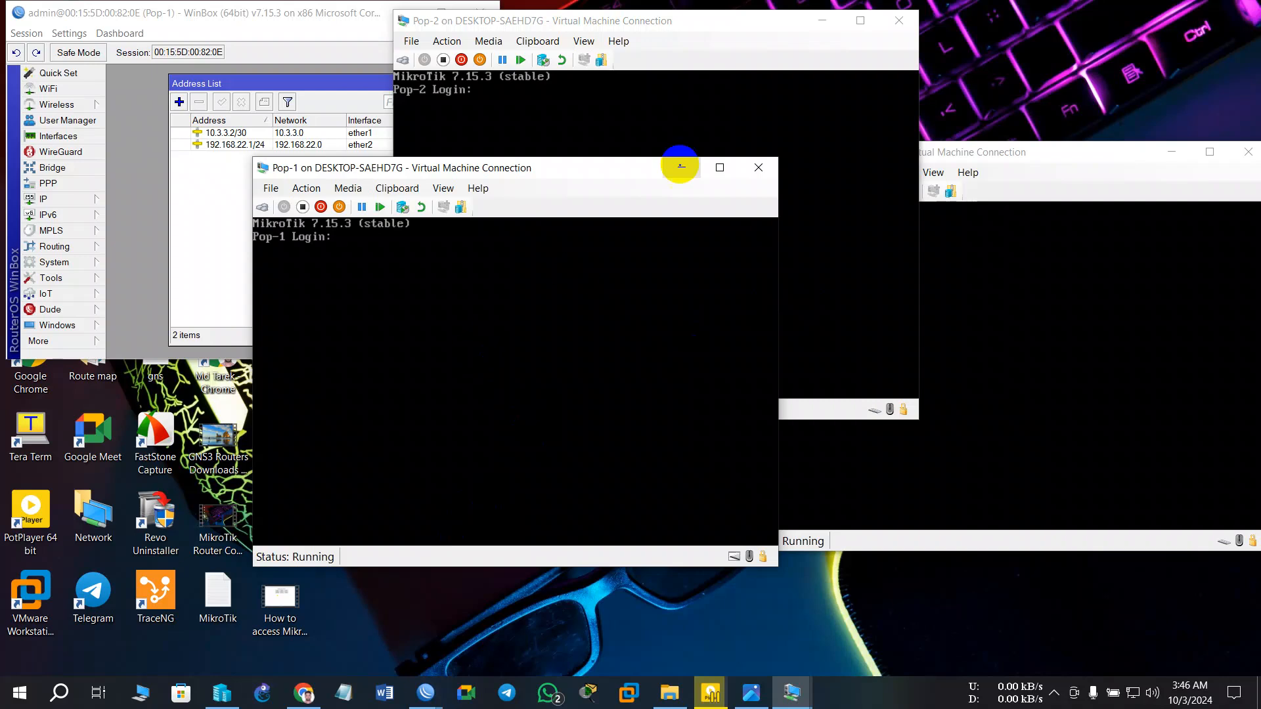
pyautogui.click(668, 102)
pyautogui.click(1086, 289)
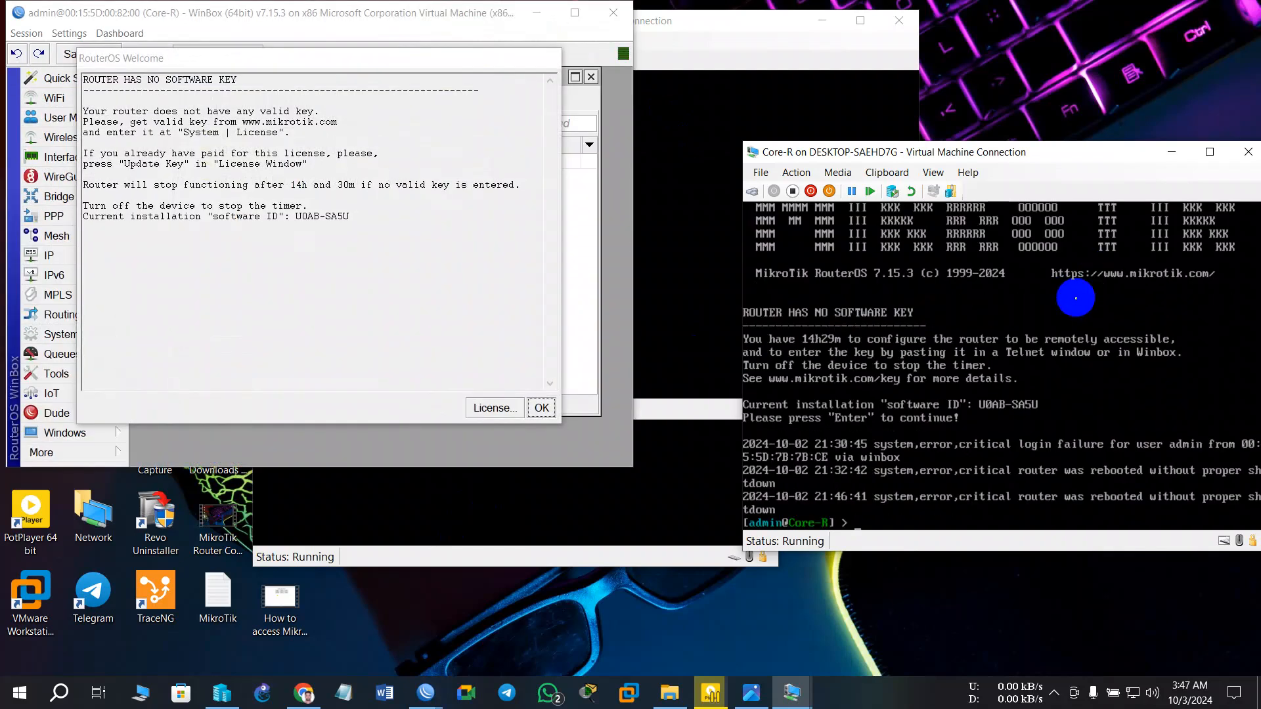
pyautogui.click(693, 218)
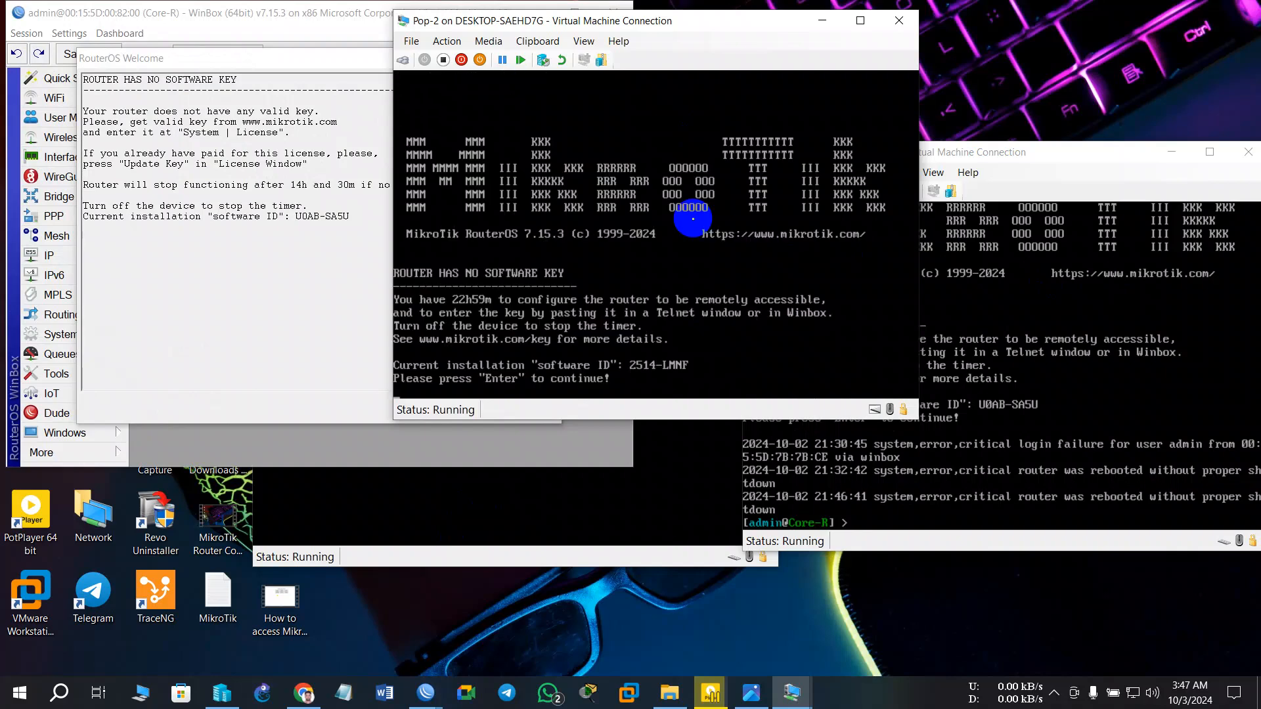
pyautogui.press('Return')
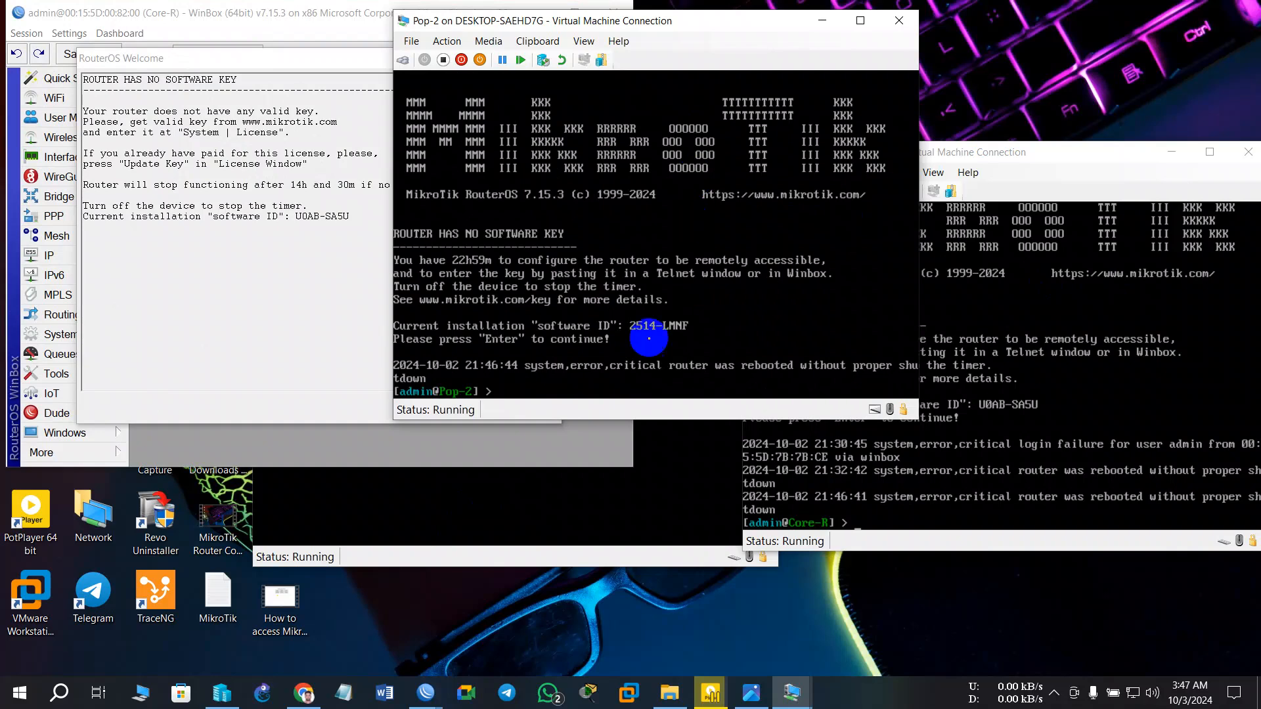
# - Log in on Pop-1's console, minimise the Pop-2 and Core-R consoles, and move Core-R's WinBox aside
pyautogui.click(643, 491)
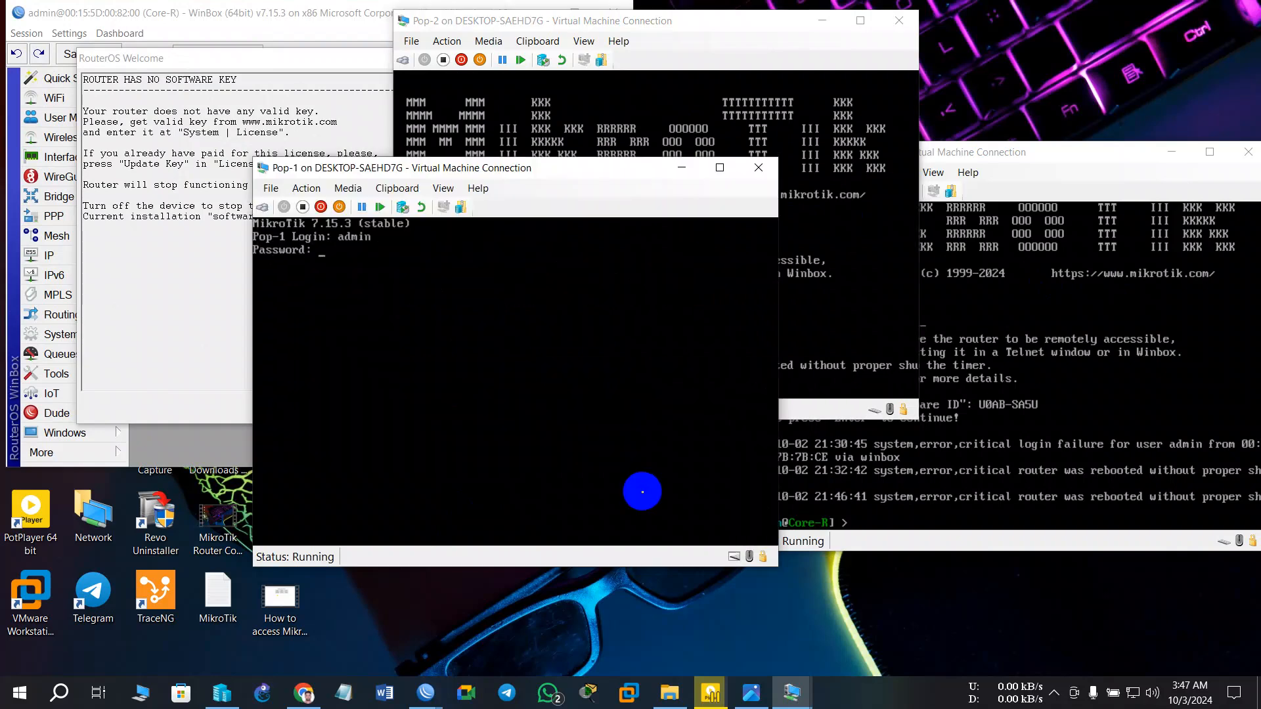
pyautogui.press('Return')
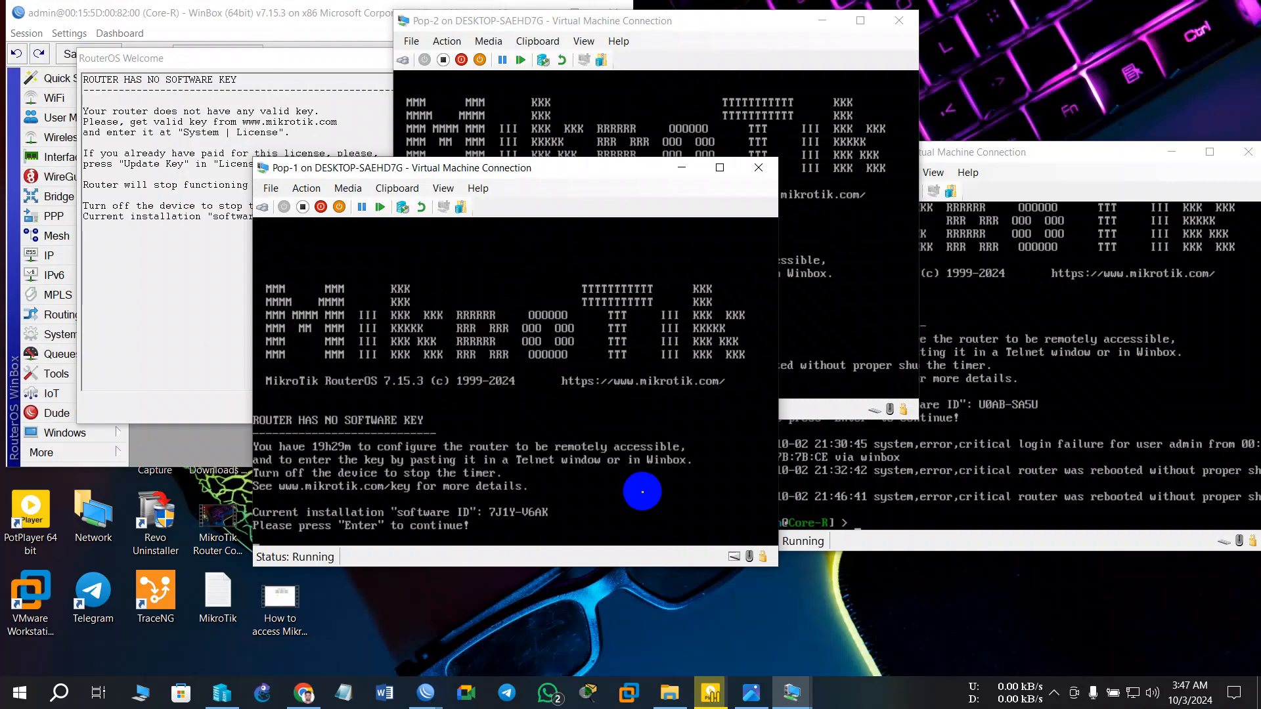
pyautogui.press('Return')
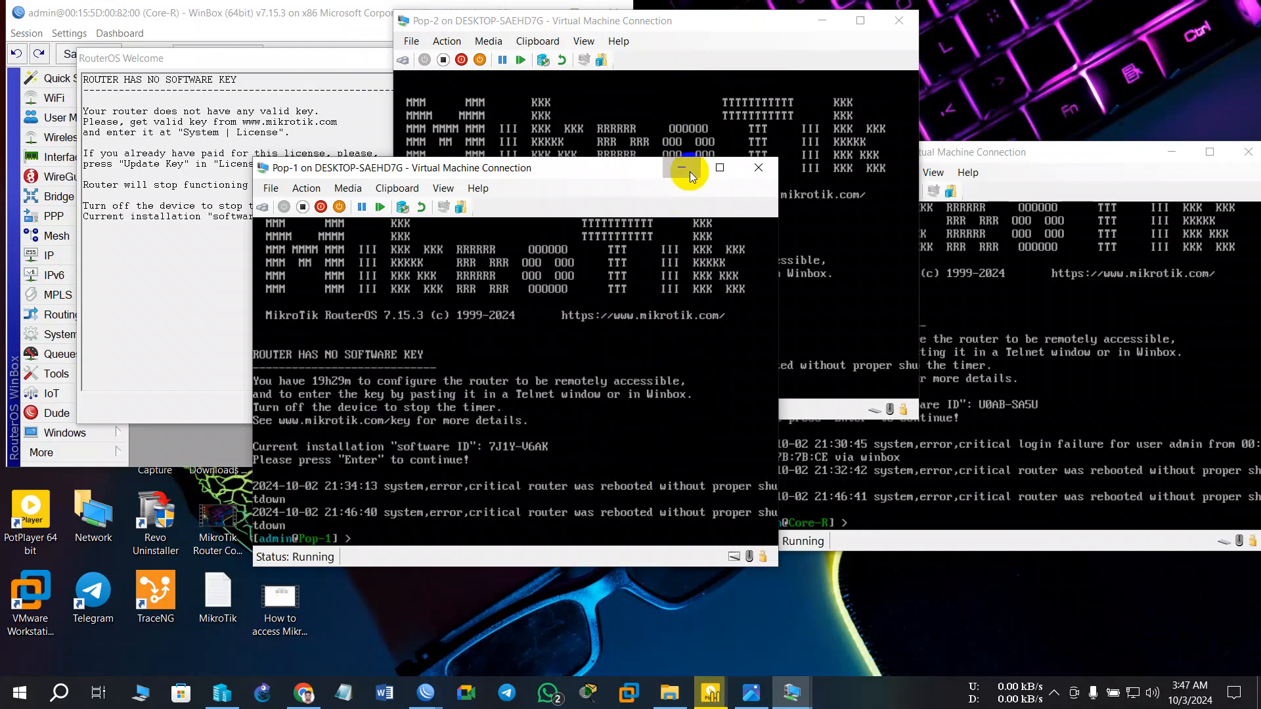
pyautogui.click(777, 65)
pyautogui.click(821, 20)
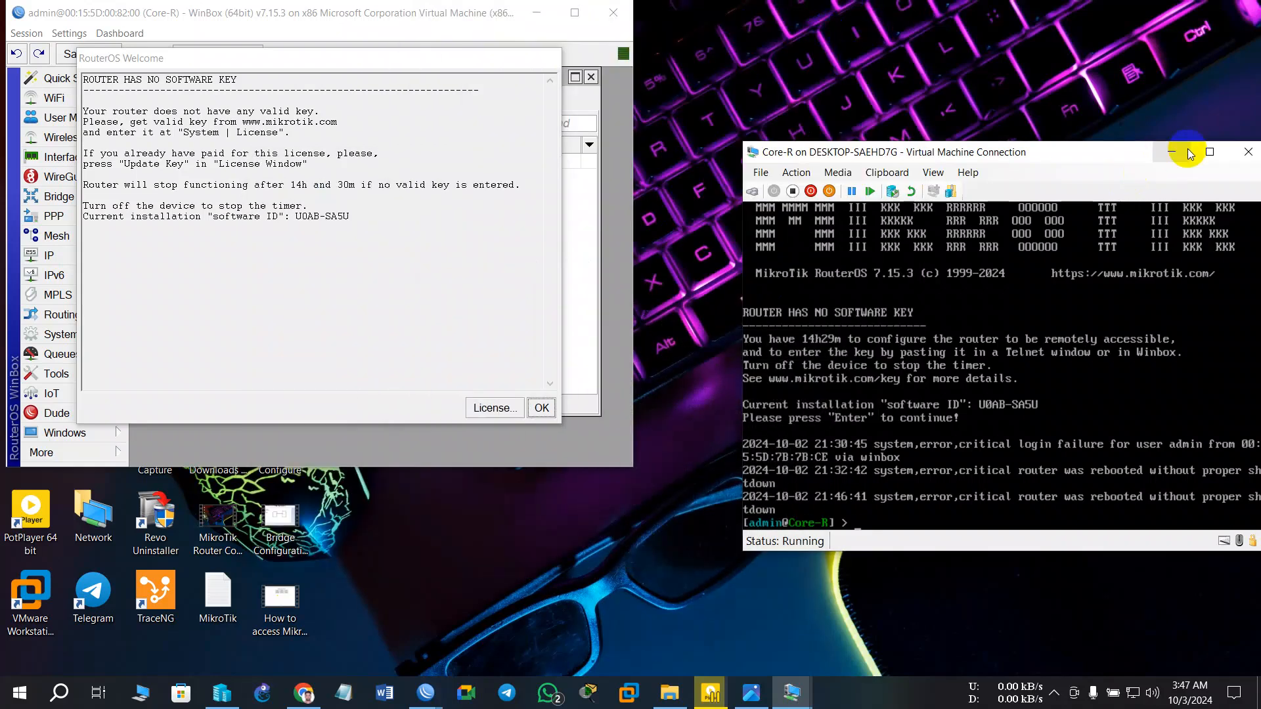
pyautogui.click(1171, 152)
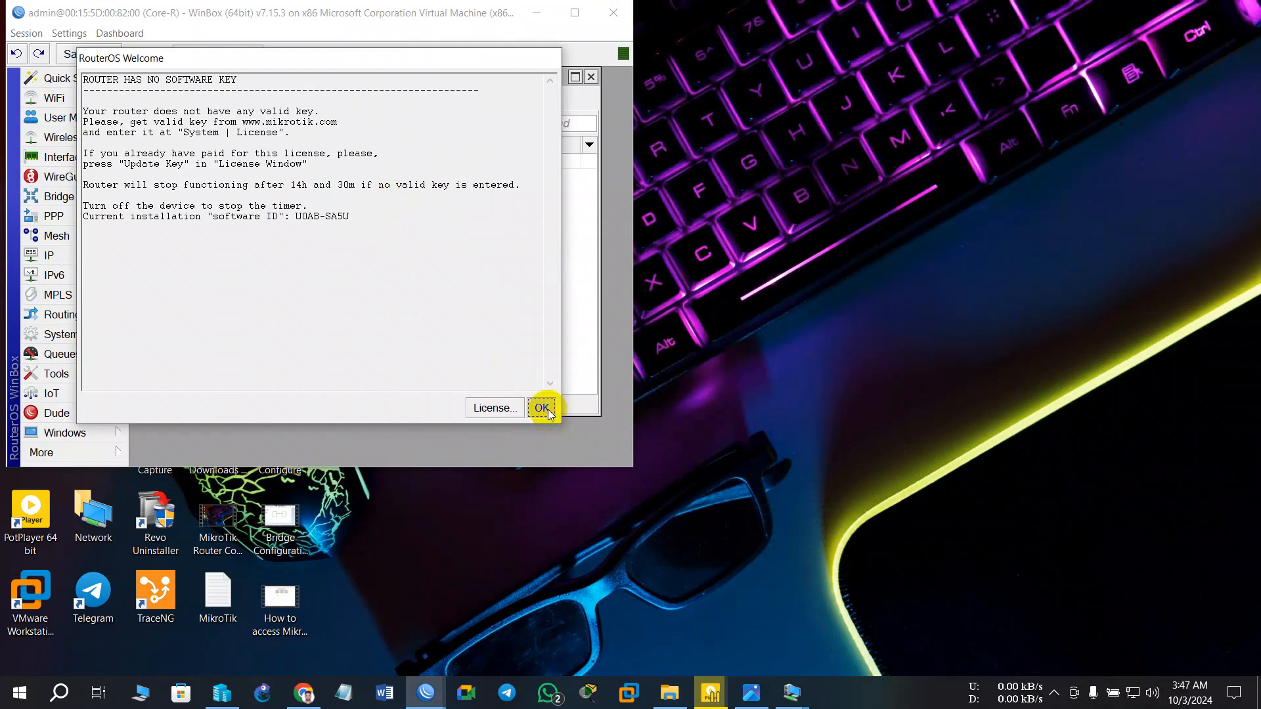
pyautogui.click(542, 408)
pyautogui.moveTo(423, 12); pyautogui.dragTo(819, 140)
# - Compare Core-R's WinBox addresses against the LAB-2 diagram, then minimise Pop-1 and Core-R
pyautogui.click(403, 12)
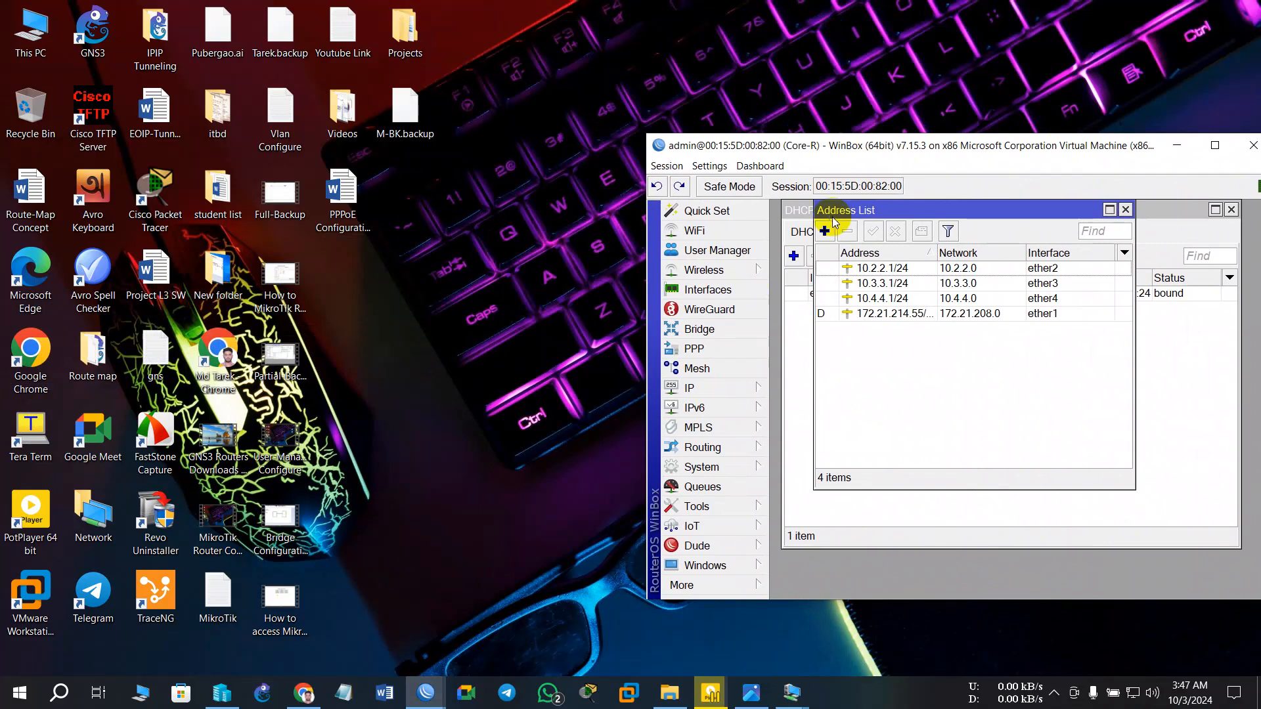
pyautogui.click(751, 692)
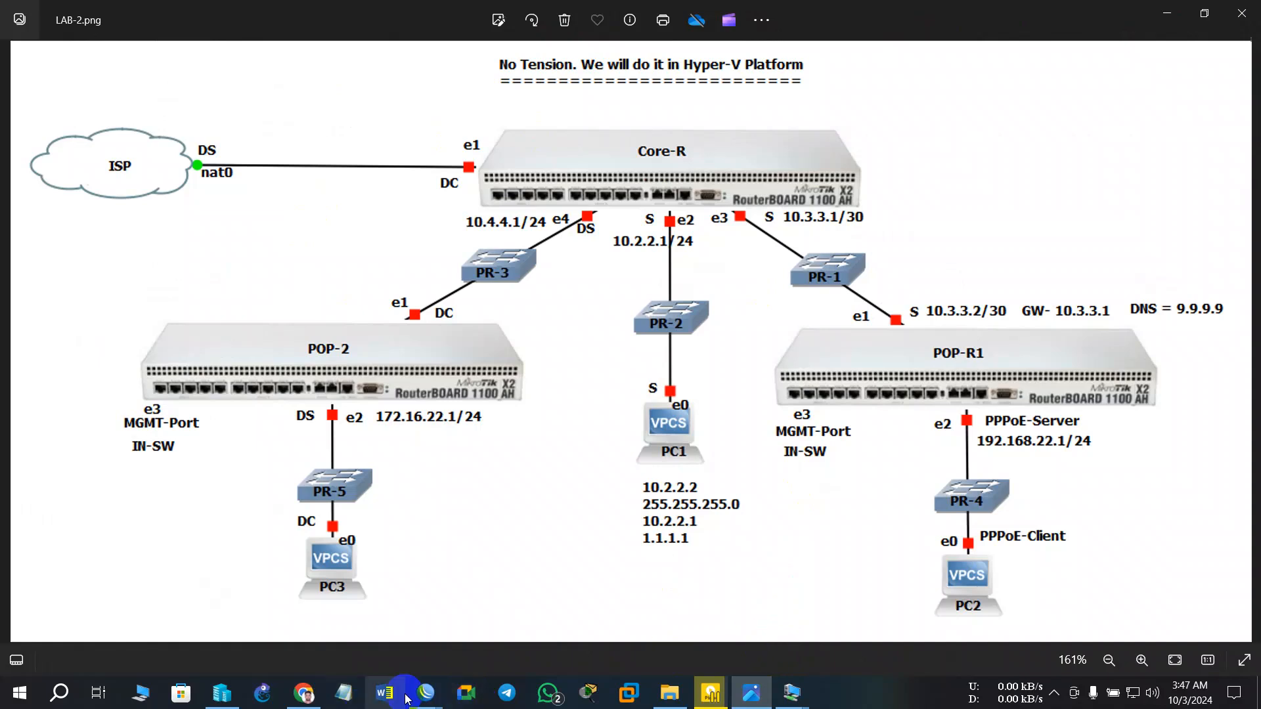
pyautogui.moveTo(426, 691)
pyautogui.click(484, 662)
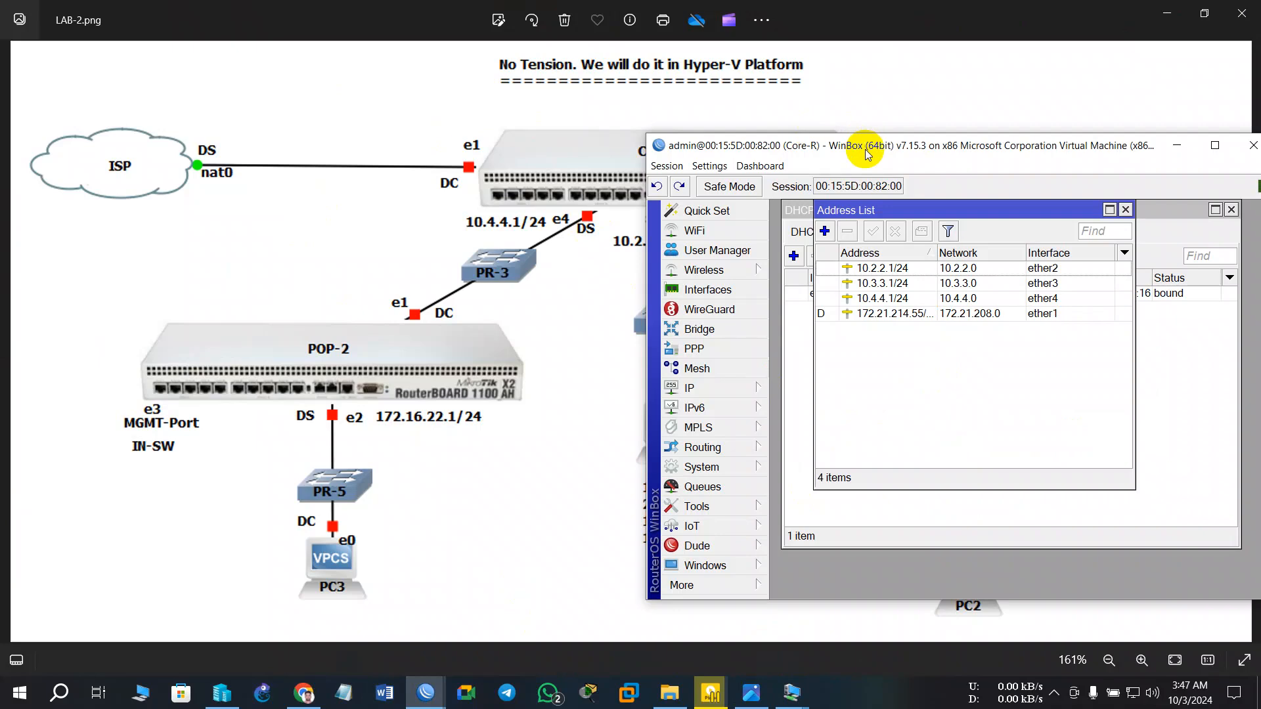
pyautogui.moveTo(865, 153); pyautogui.dragTo(794, 214)
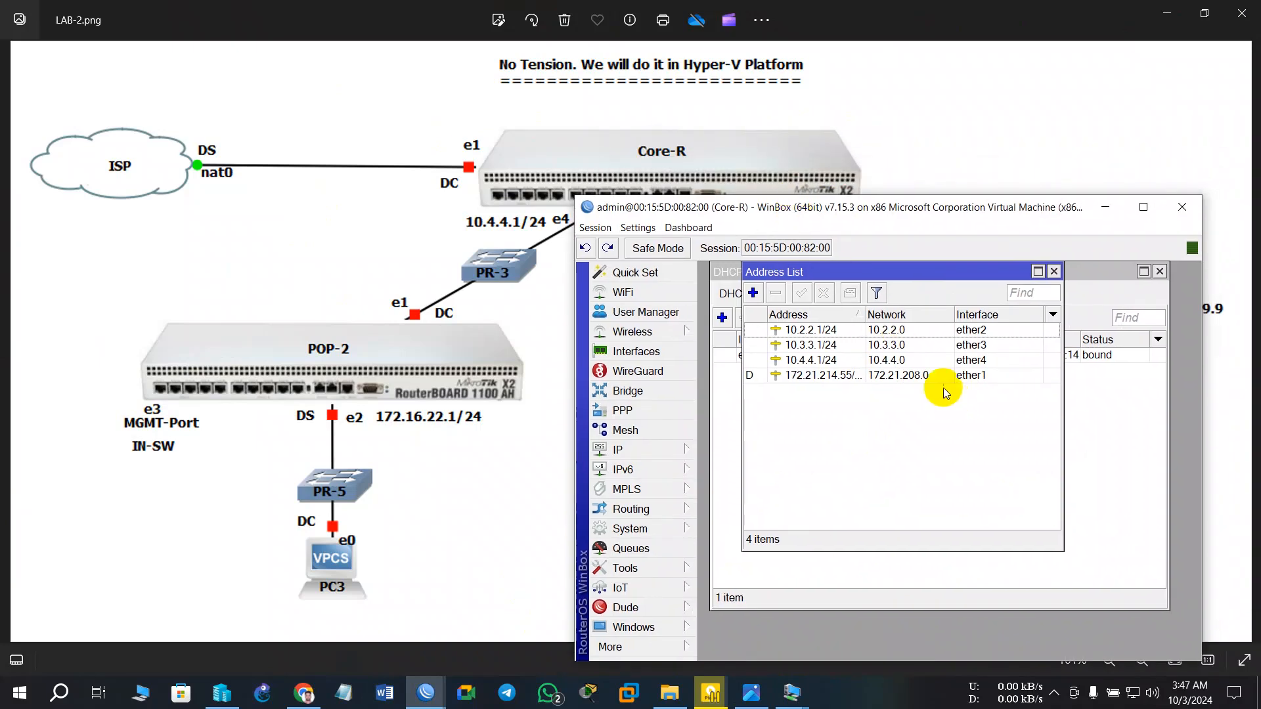
pyautogui.moveTo(871, 221); pyautogui.dragTo(869, 284)
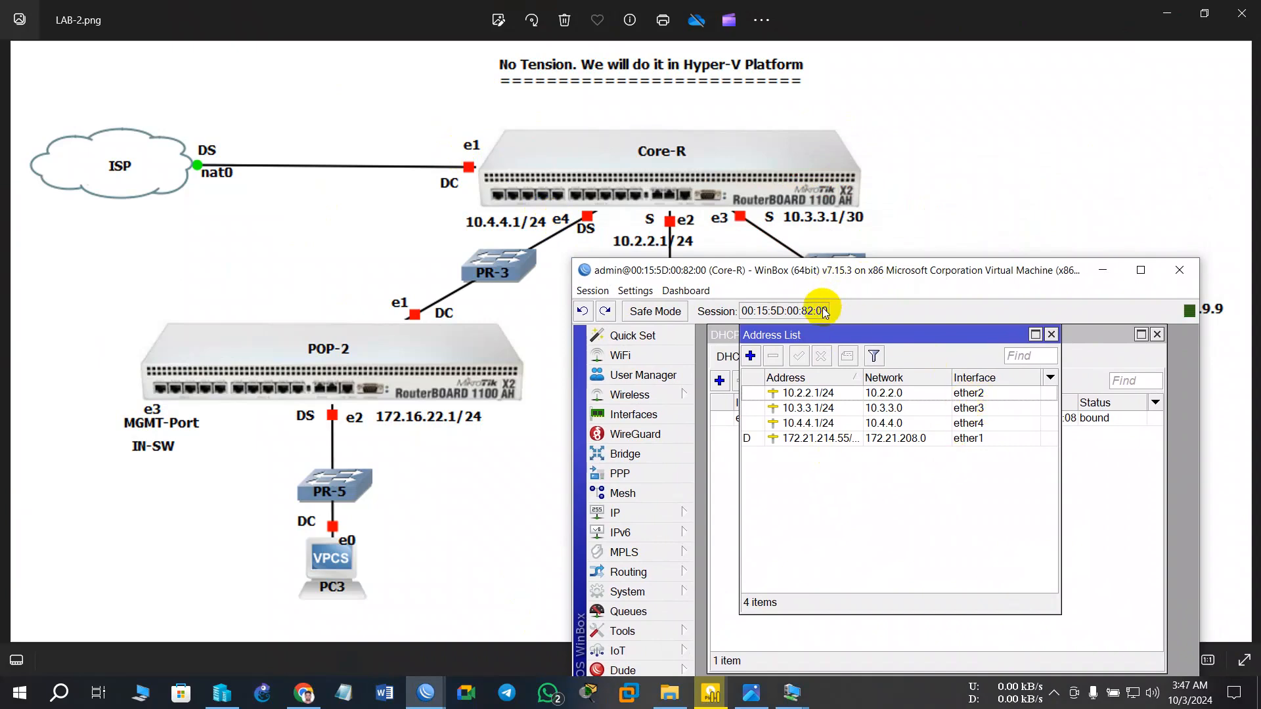
pyautogui.moveTo(818, 295); pyautogui.dragTo(814, 319)
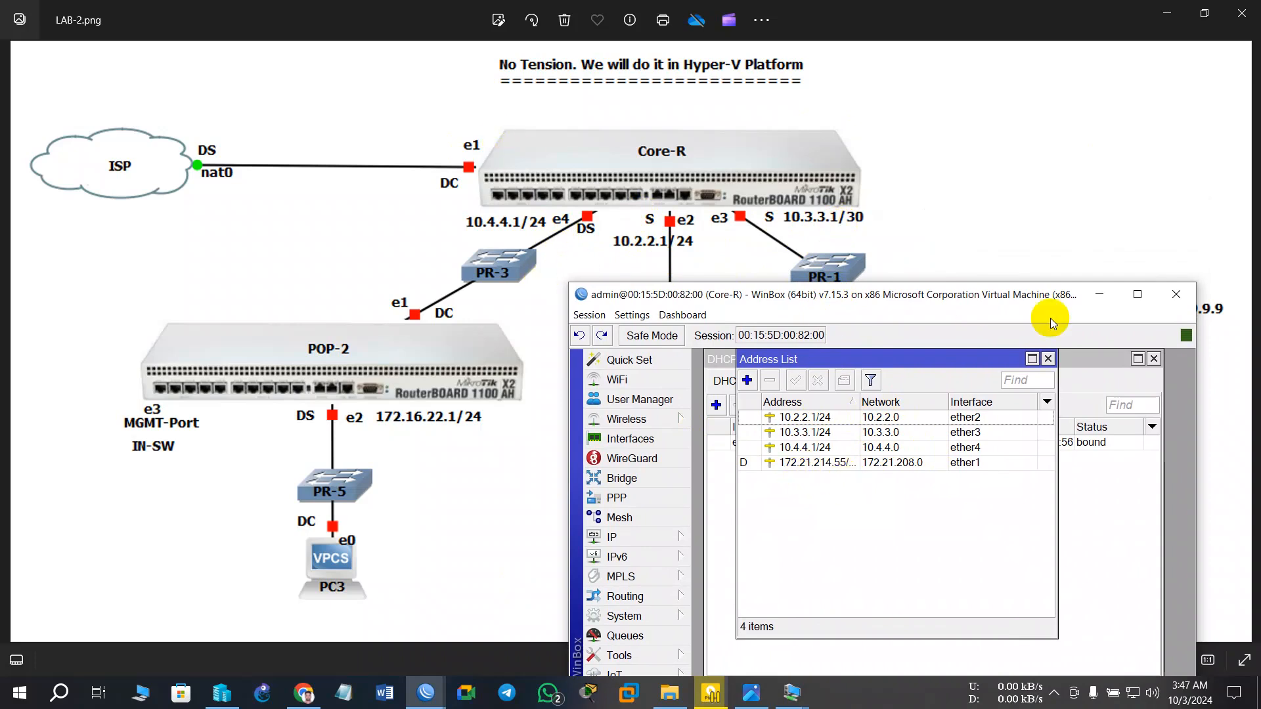
pyautogui.moveTo(949, 295); pyautogui.dragTo(725, 152)
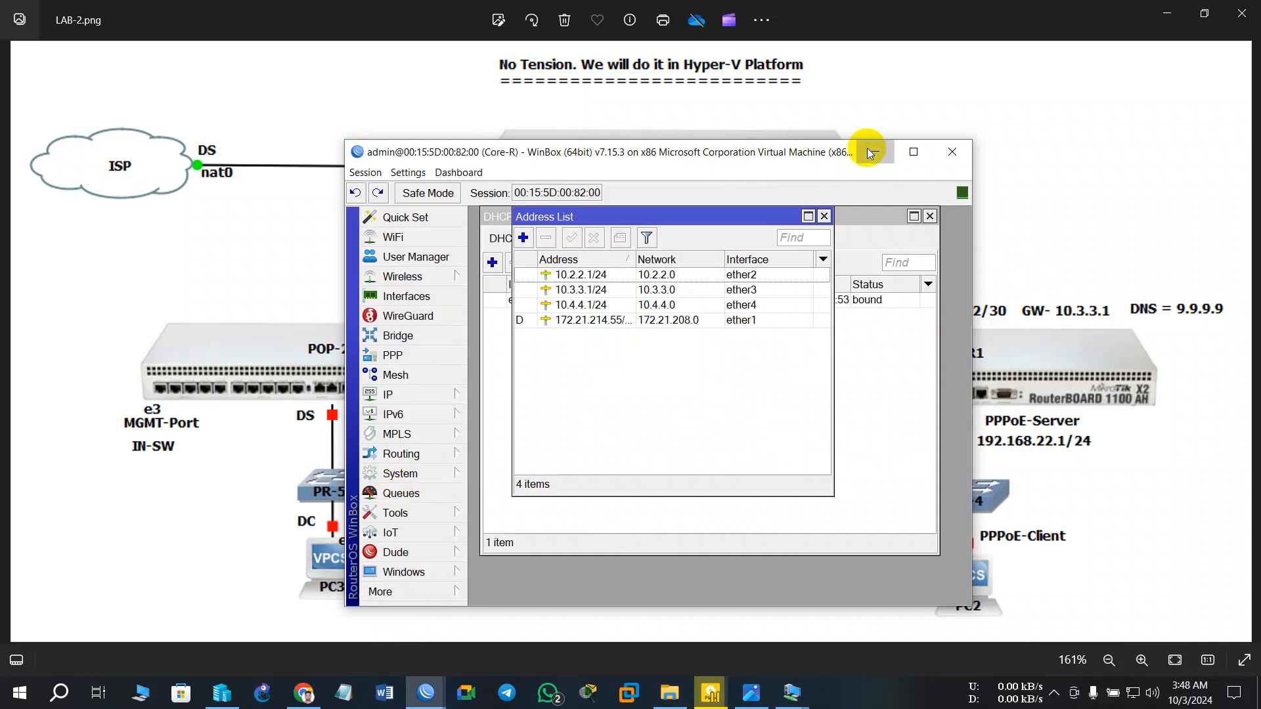
pyautogui.click(876, 152)
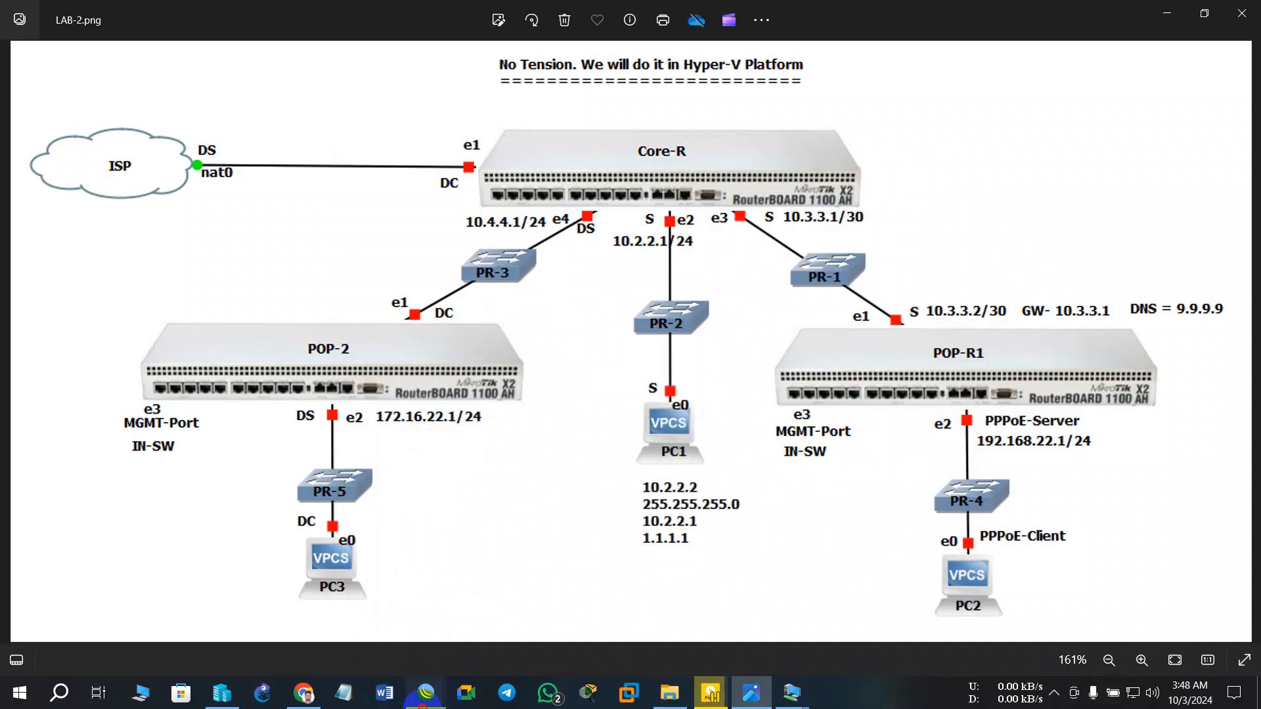
# - Restore Pop-1's WinBox window over the LAB-2 diagram and open its More menu
pyautogui.moveTo(425, 692)
pyautogui.click(381, 622)
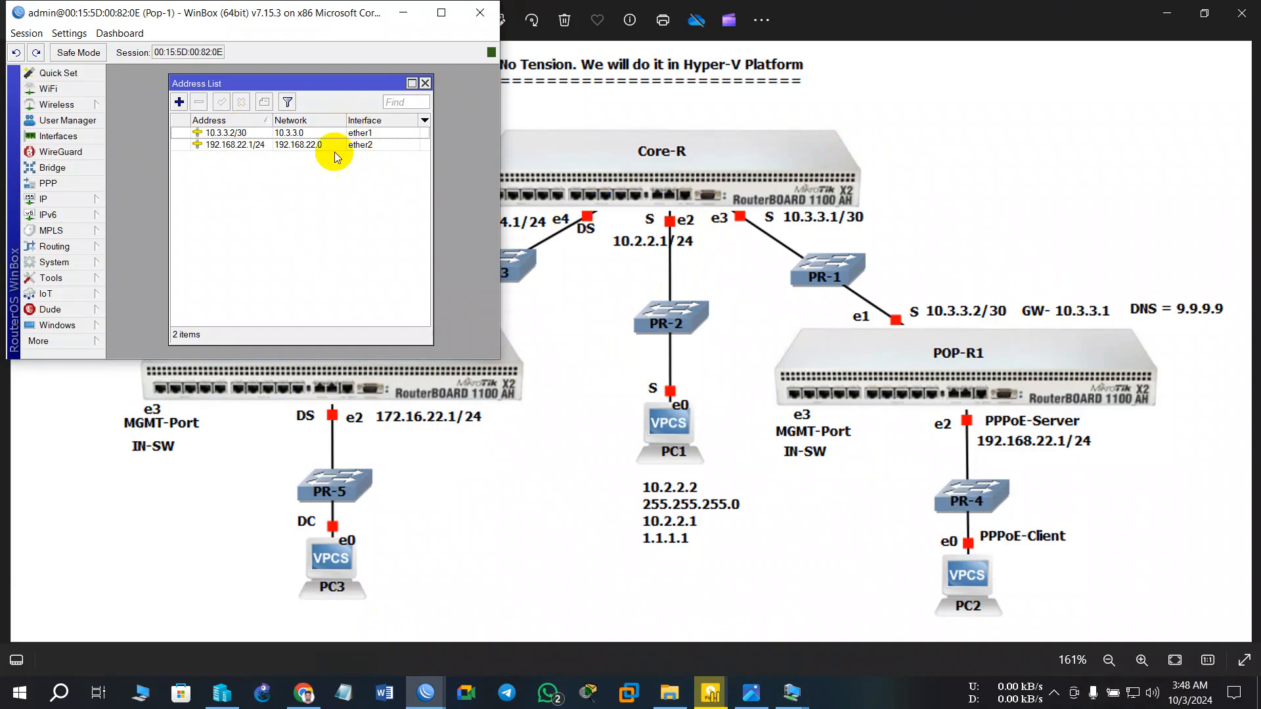
pyautogui.moveTo(274, 19); pyautogui.dragTo(312, 192)
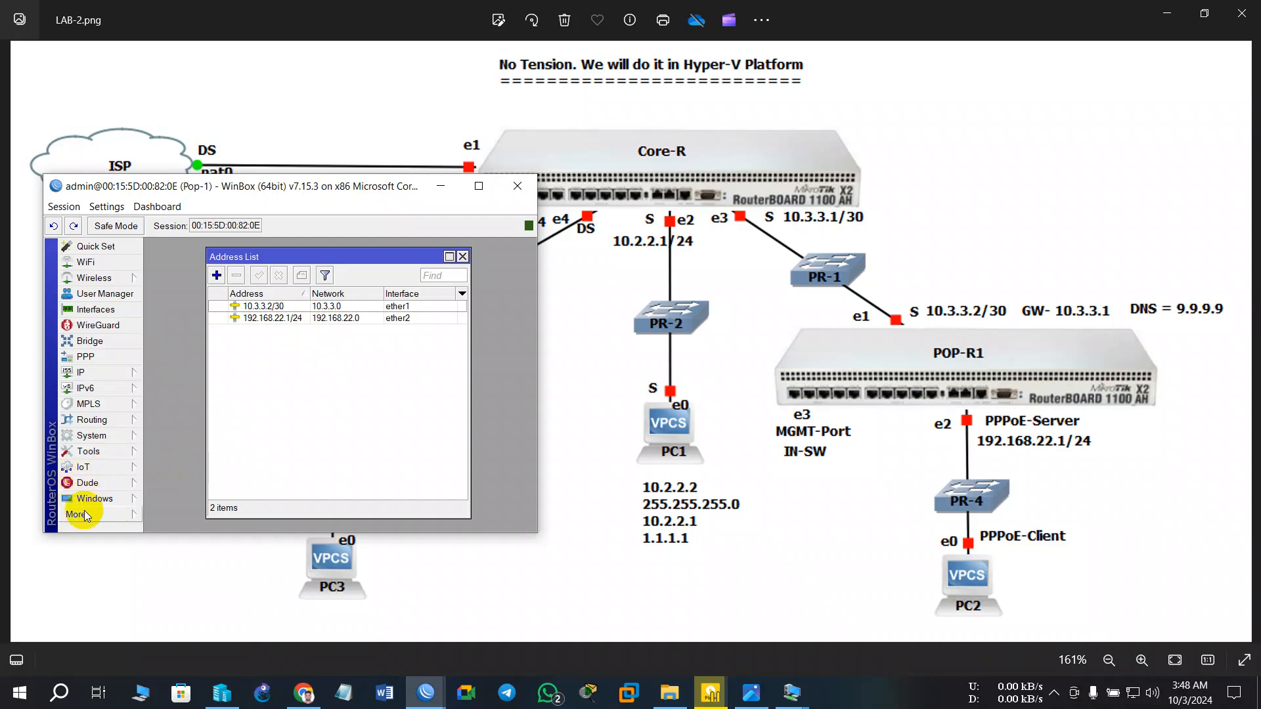
pyautogui.click(78, 515)
# - Run ping google.com in a new Pop-1 terminal: 7 sent, 7 received, 0% loss
pyautogui.click(197, 573)
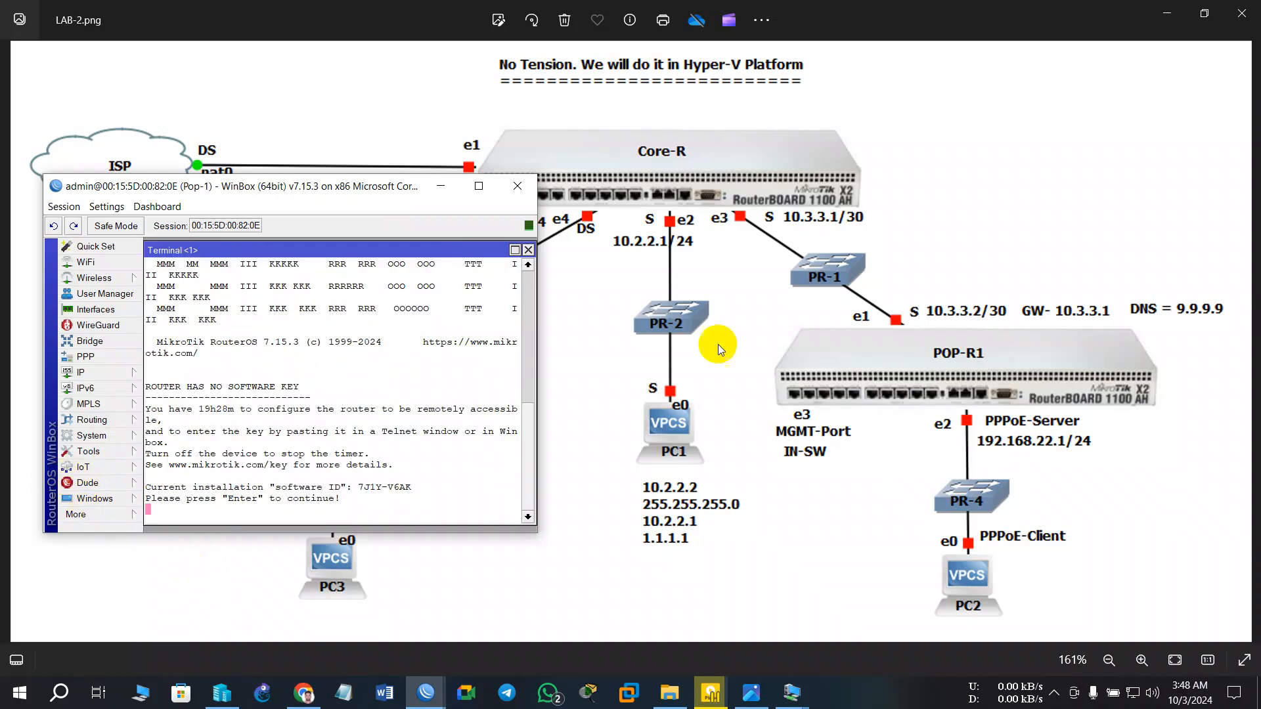
pyautogui.press('Return')
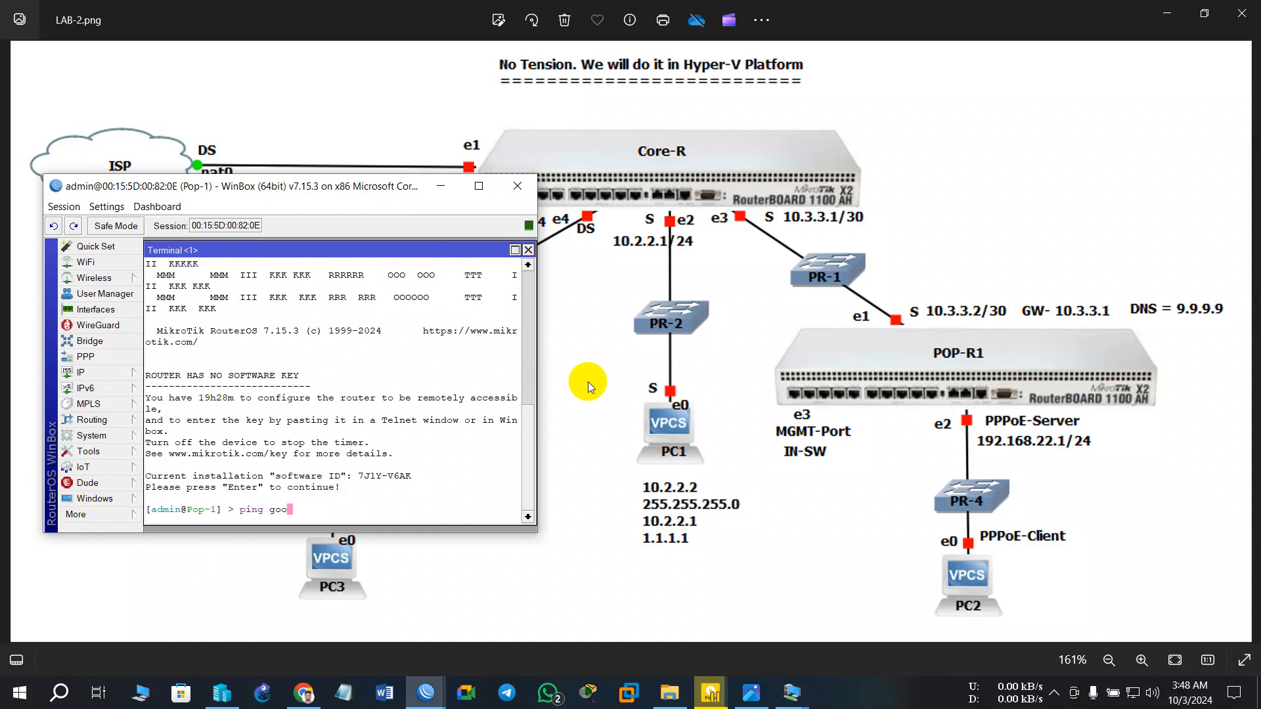
pyautogui.write('ping google.com')
pyautogui.press('Return')
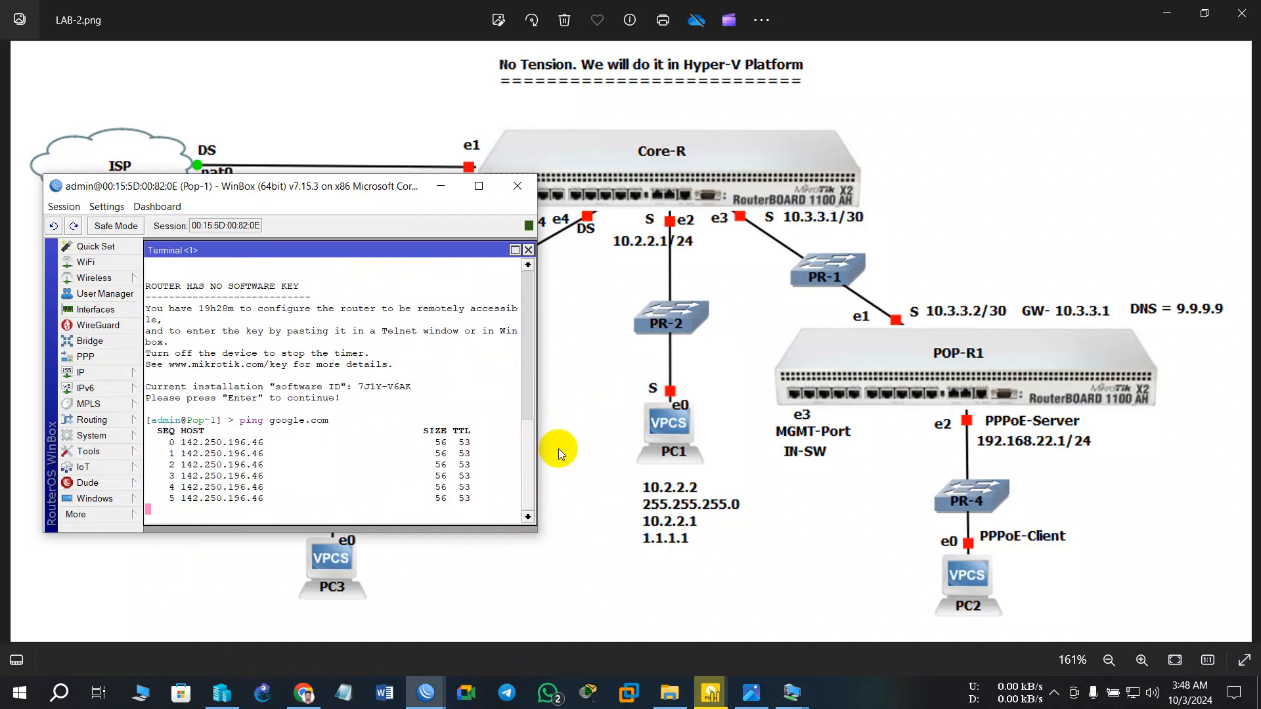
pyautogui.hotkey('ctrl', 'c')
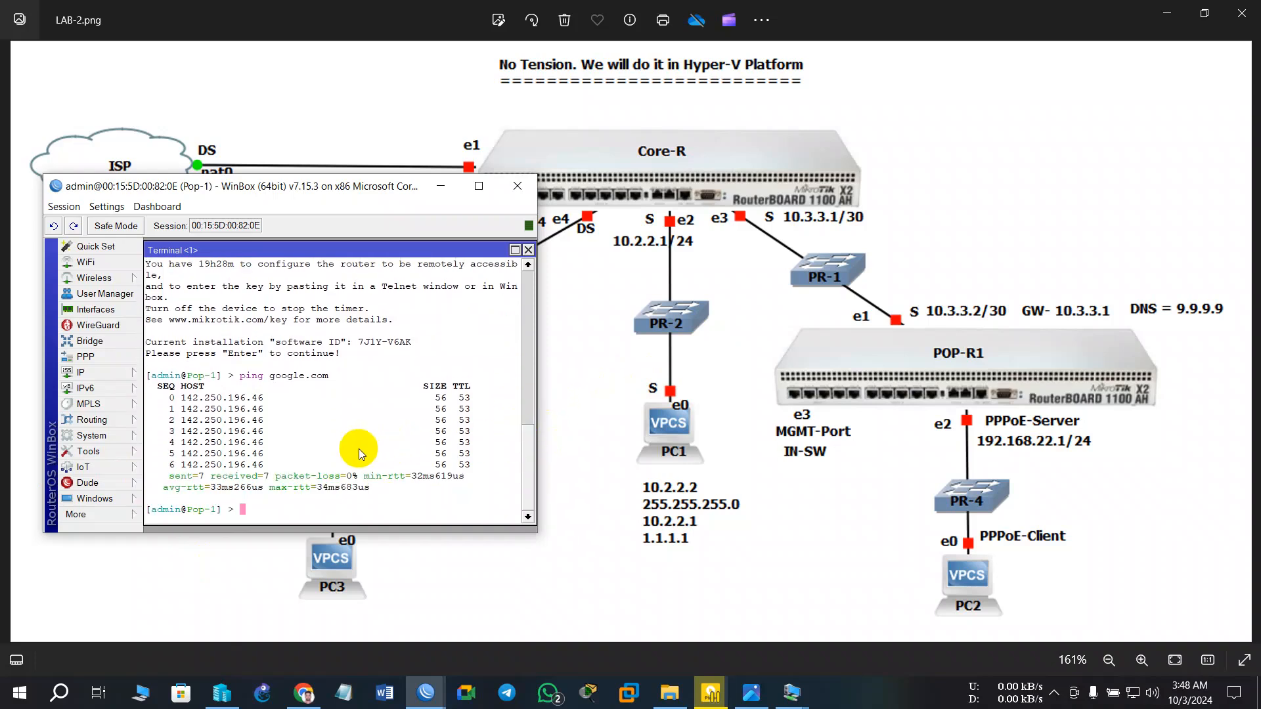
pyautogui.moveTo(276, 189); pyautogui.dragTo(421, 232)
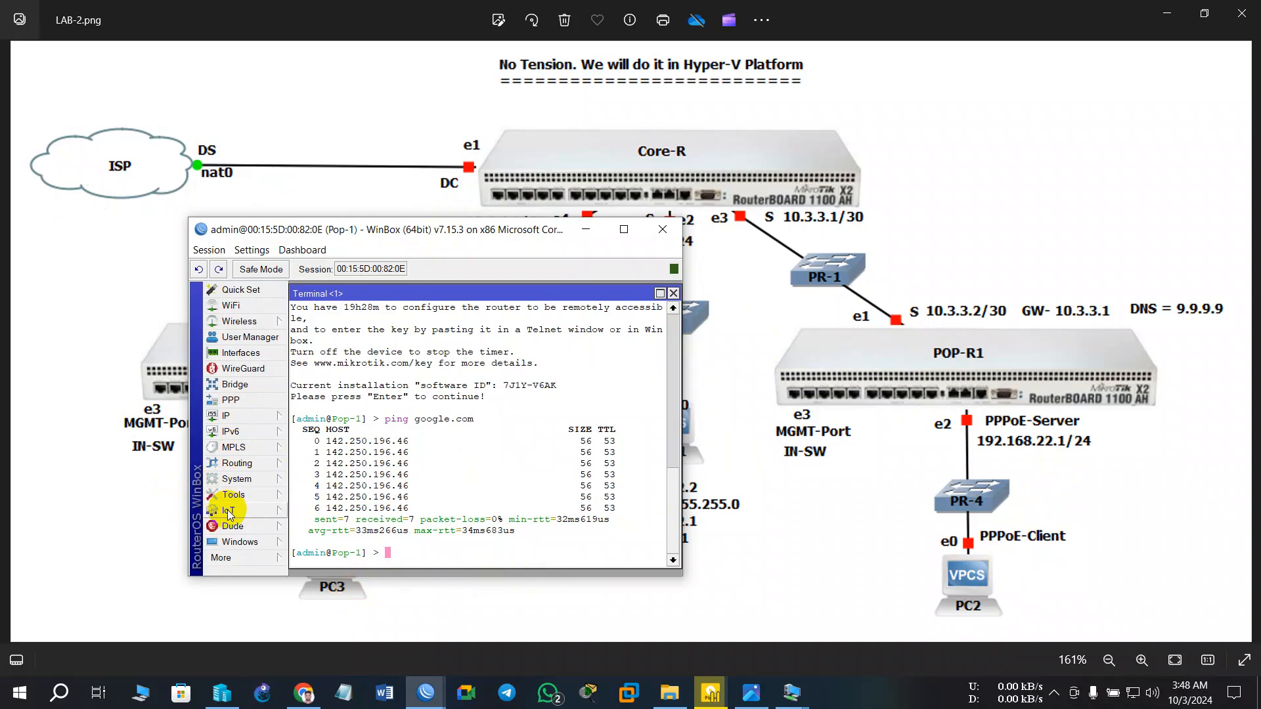
# - Add a Firewall NAT rule with chain srcnat and action masquerade on Pop-1
pyautogui.click(227, 416)
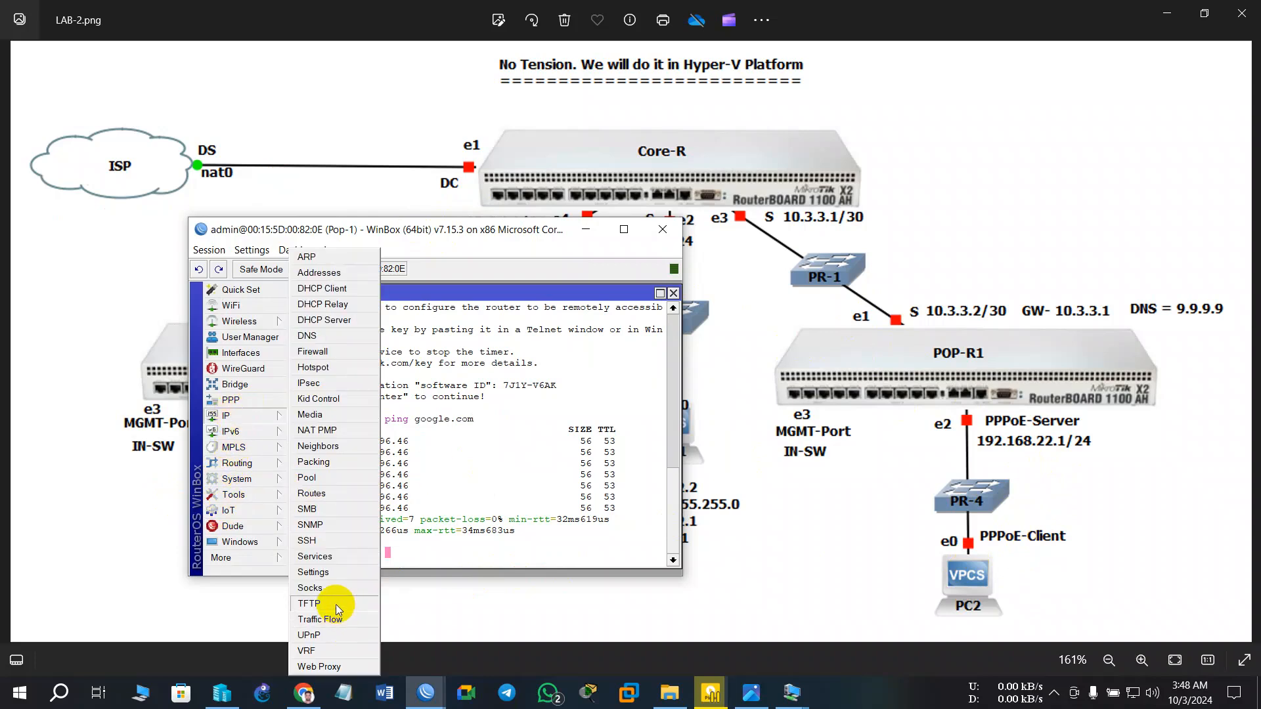
pyautogui.click(311, 352)
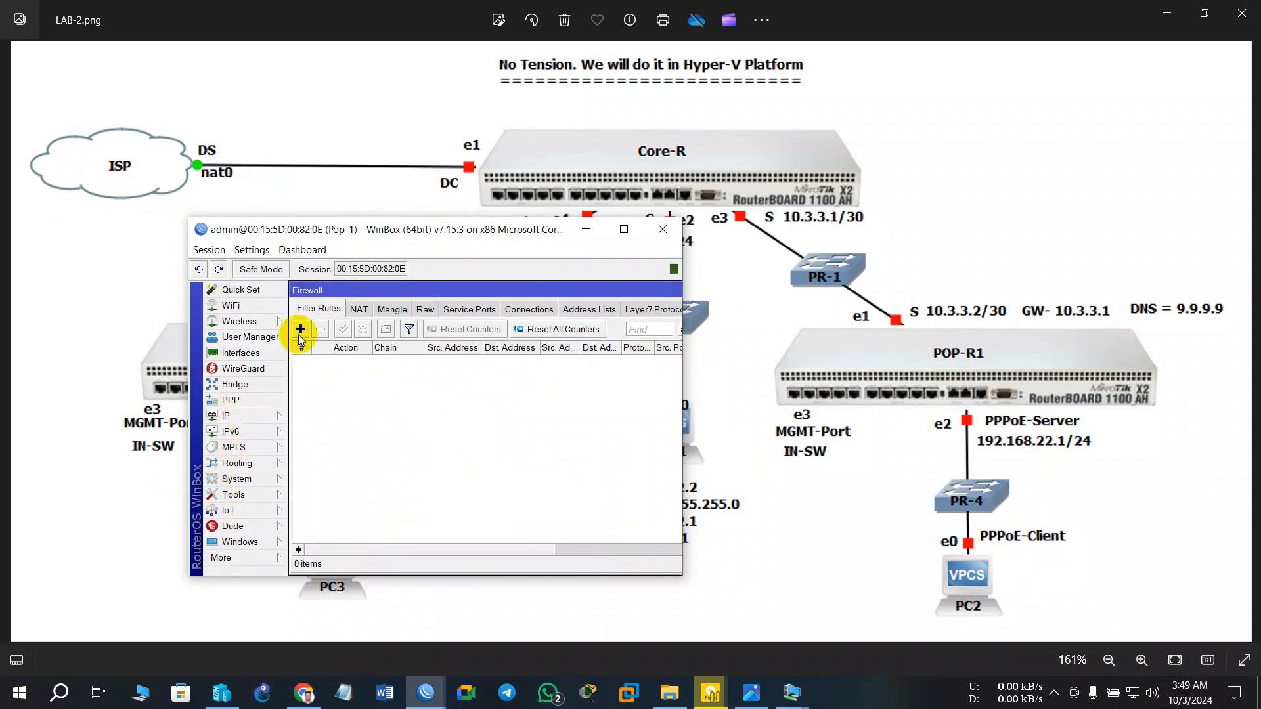
pyautogui.click(358, 309)
pyautogui.click(301, 329)
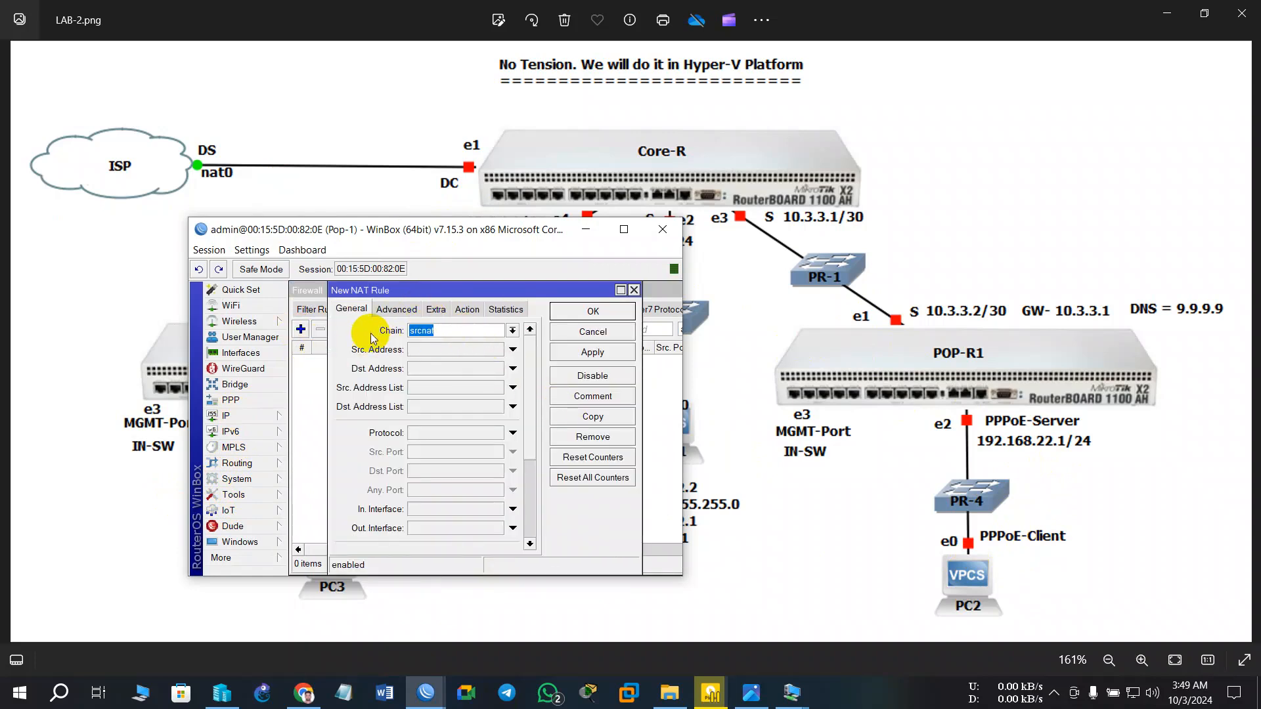
pyautogui.click(470, 310)
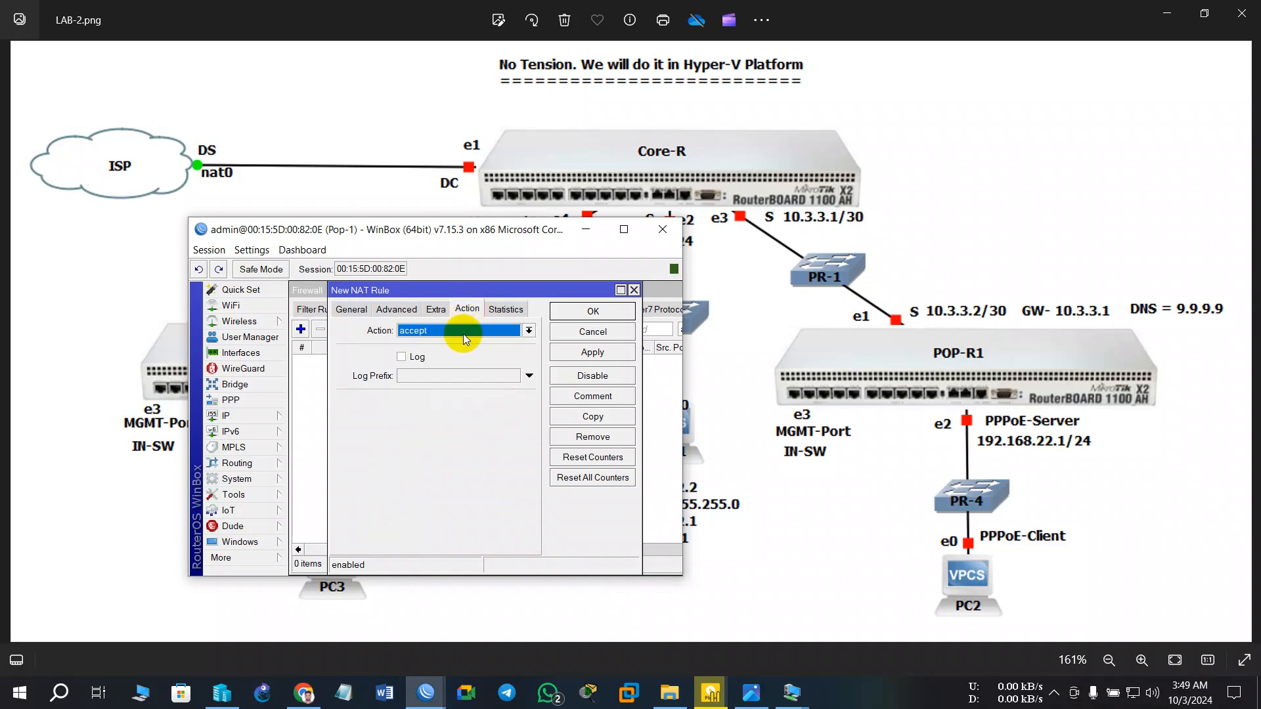
pyautogui.click(460, 333)
pyautogui.click(459, 414)
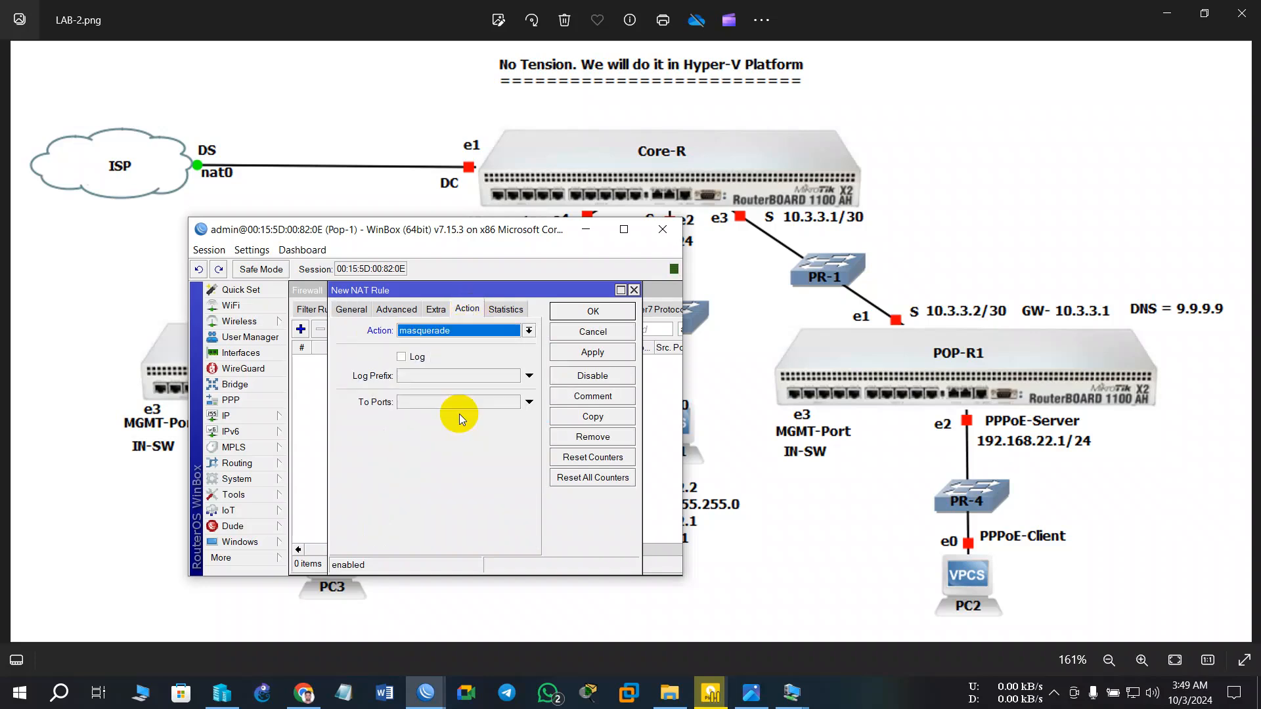
pyautogui.click(591, 352)
pyautogui.click(593, 311)
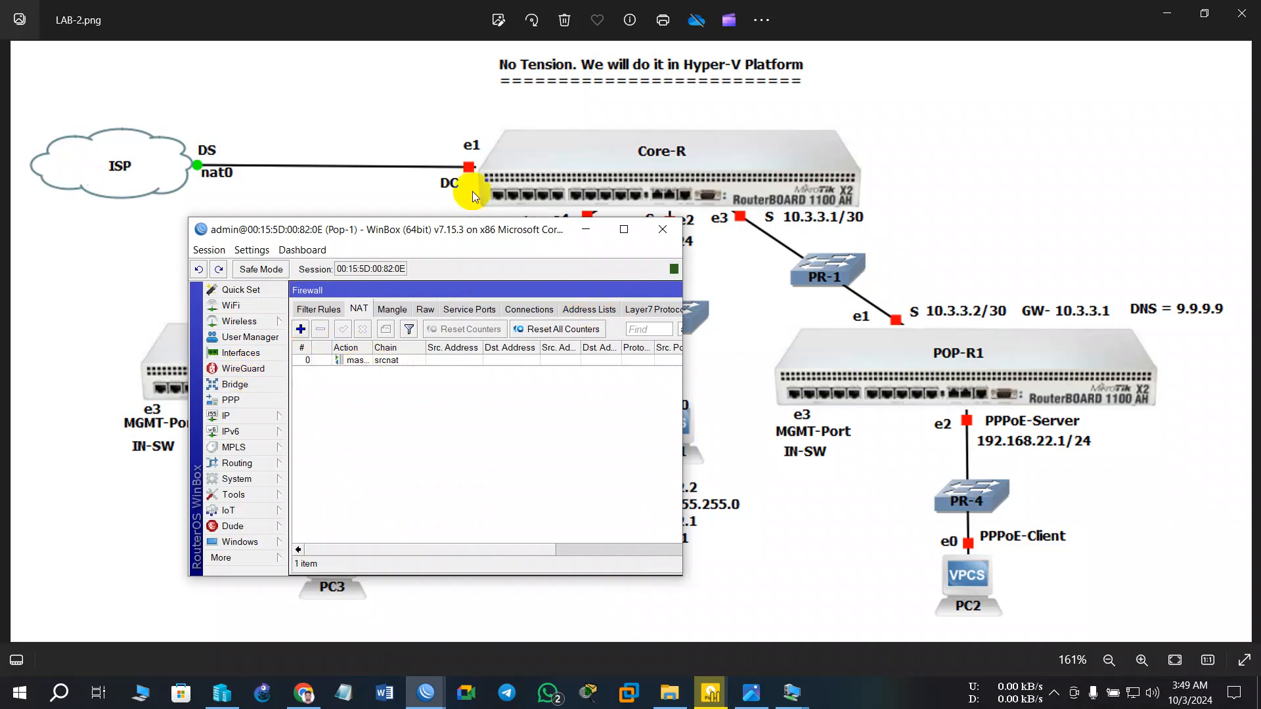
pyautogui.moveTo(190, 219); pyautogui.dragTo(55, 88)
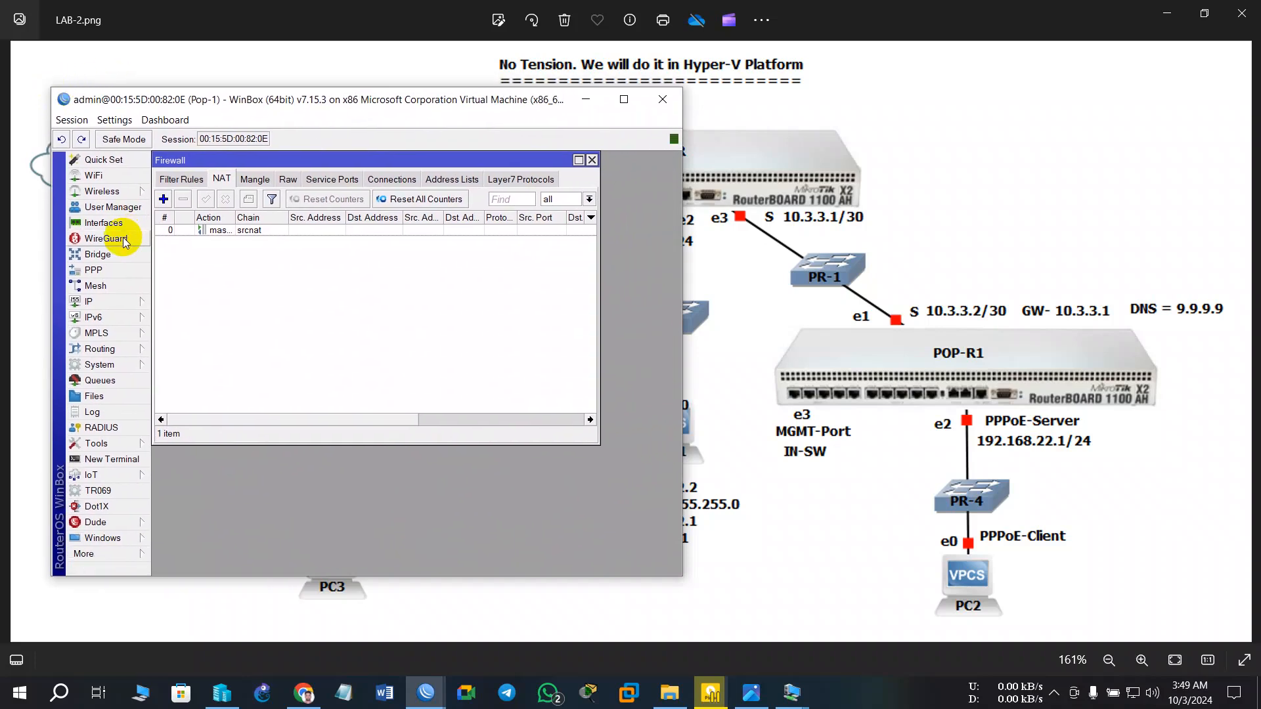
# - Create IP pool 'PPPoE' with range 192.168.22.1-192.168.22.254 on Pop-1
pyautogui.click(109, 271)
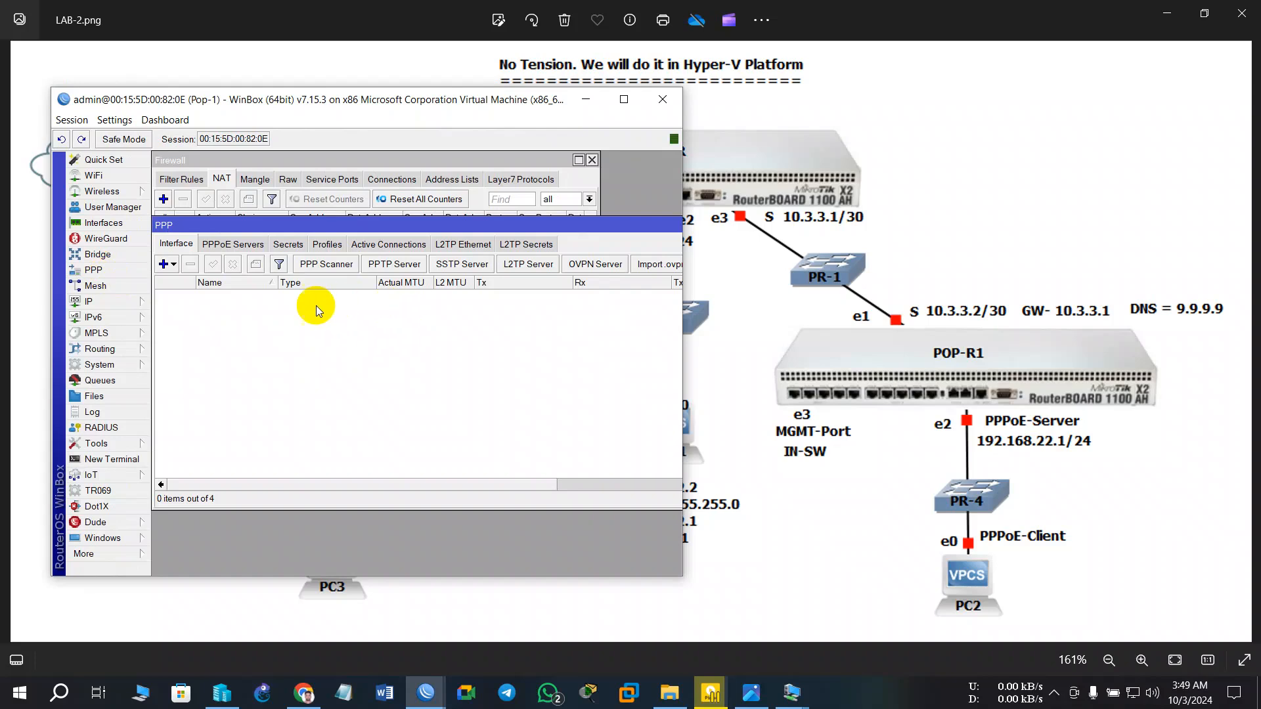
pyautogui.click(105, 298)
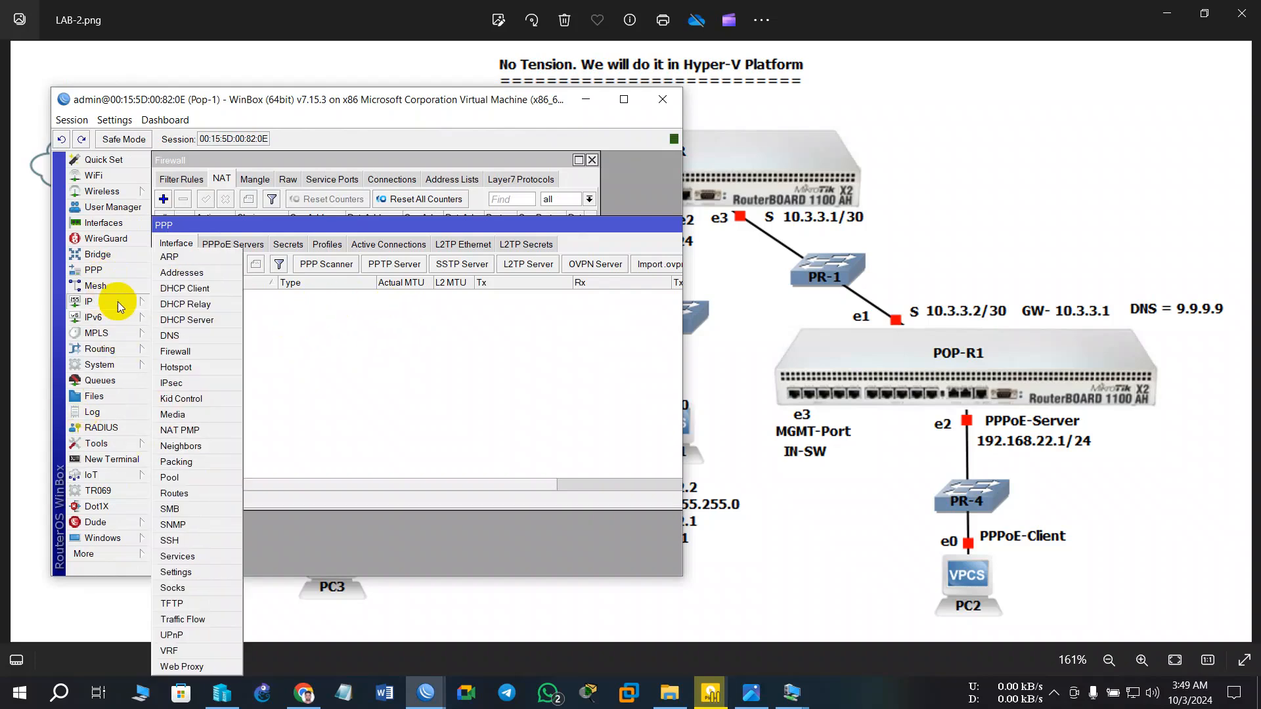
pyautogui.click(179, 479)
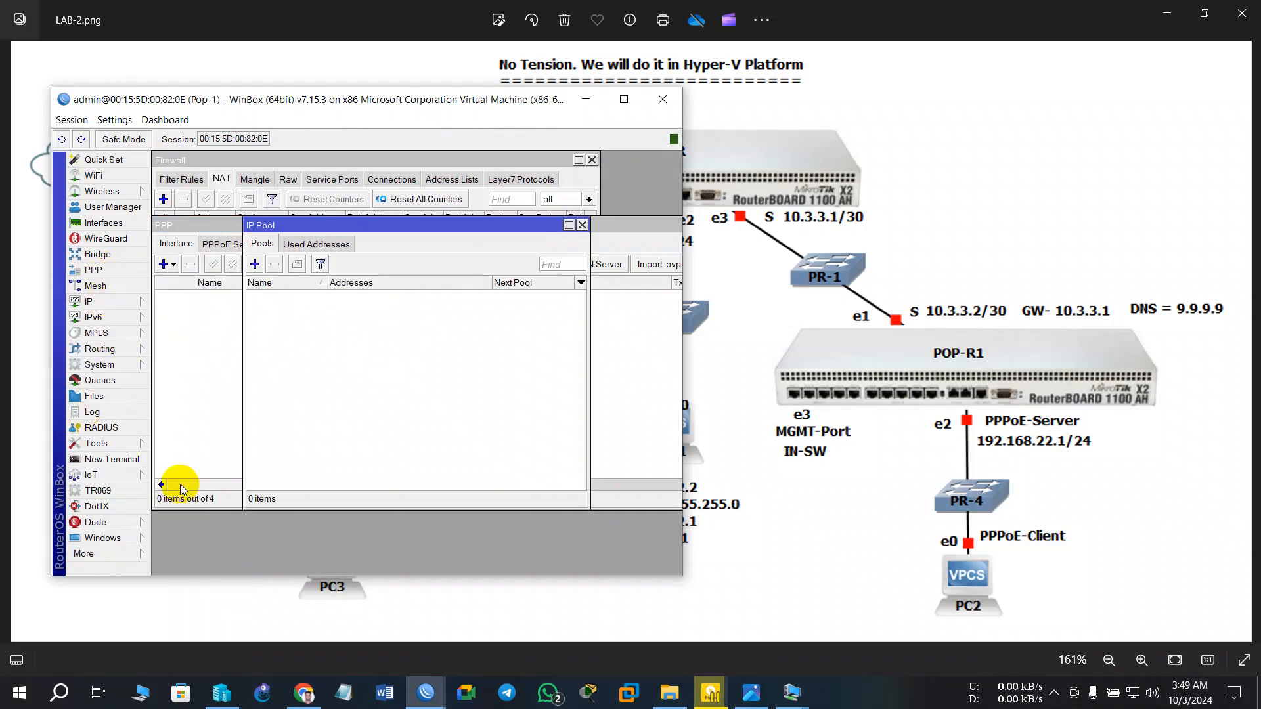
pyautogui.click(255, 264)
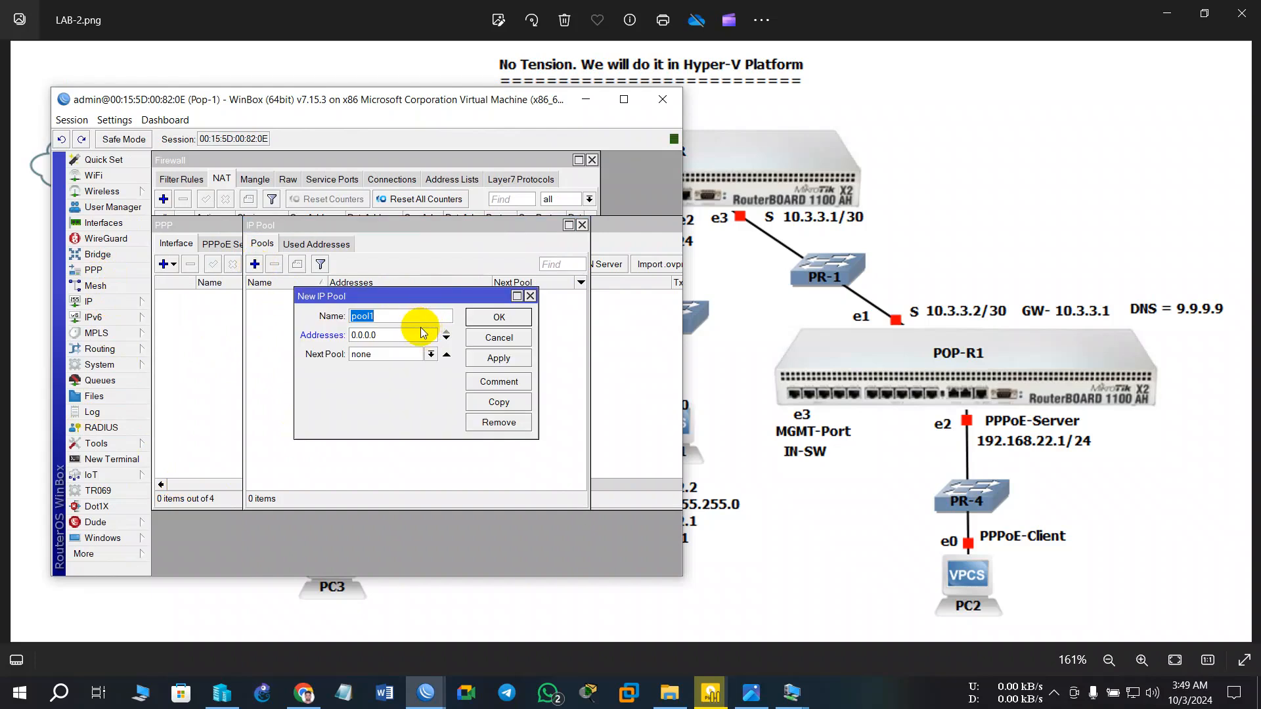
pyautogui.write('PPPoE')
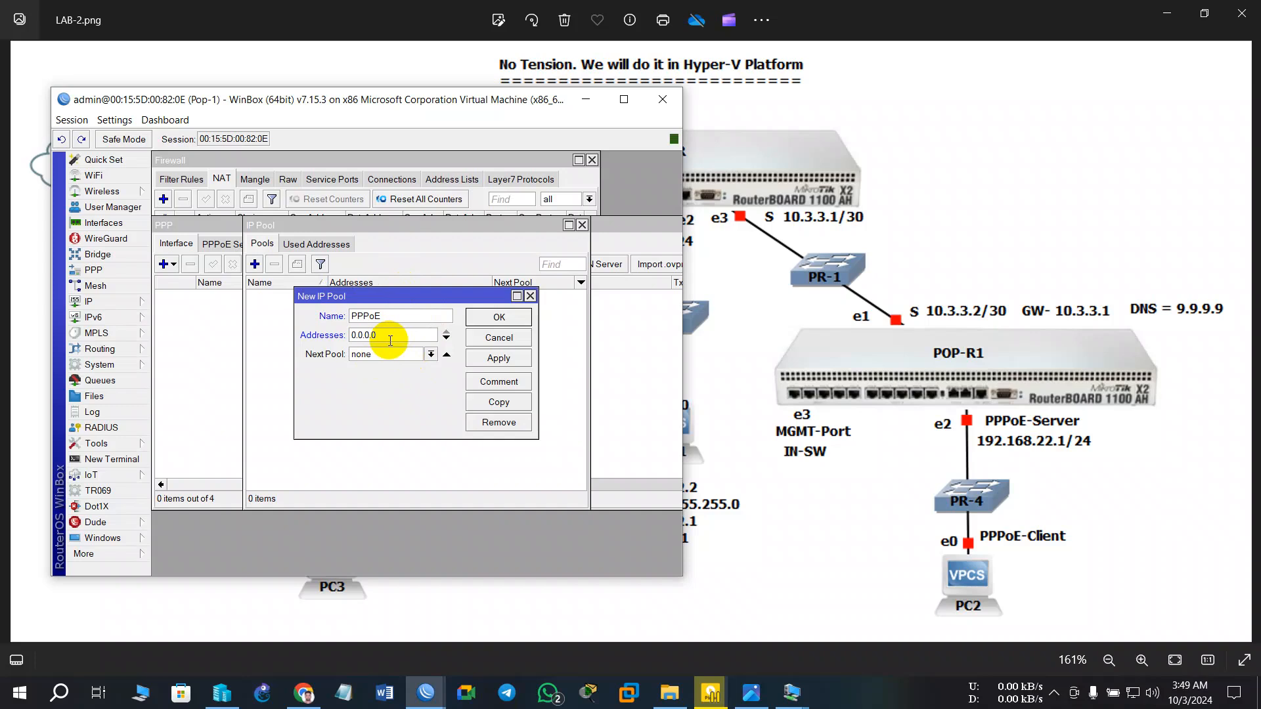
pyautogui.press('BackSpace')
pyautogui.press('BackSpace')
pyautogui.press('BackSpace')
pyautogui.press('BackSpace')
pyautogui.press('BackSpace')
pyautogui.press('BackSpace')
pyautogui.write('1')
pyautogui.write('9')
pyautogui.write('2.168')
pyautogui.write('.22')
pyautogui.write('.1')
pyautogui.write('-')
pyautogui.write('192.168.2')
pyautogui.write('22')
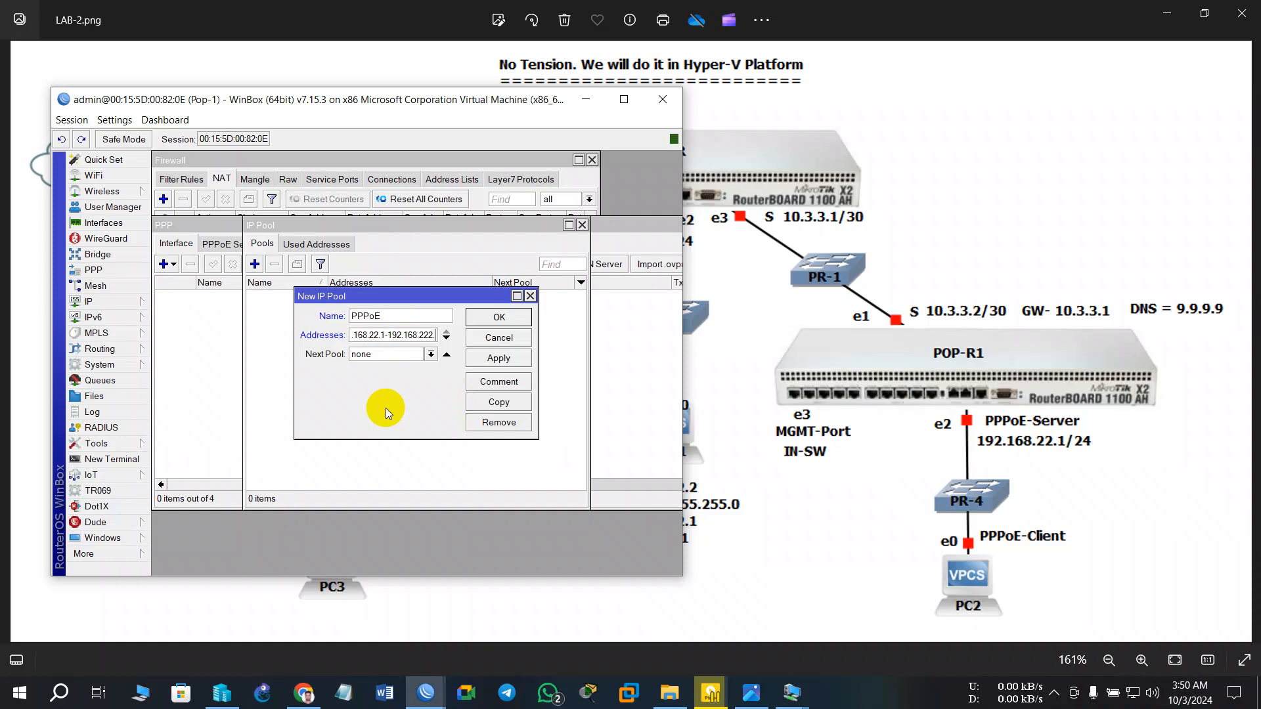
pyautogui.press('BackSpace')
pyautogui.write('.254')
pyautogui.click(392, 360)
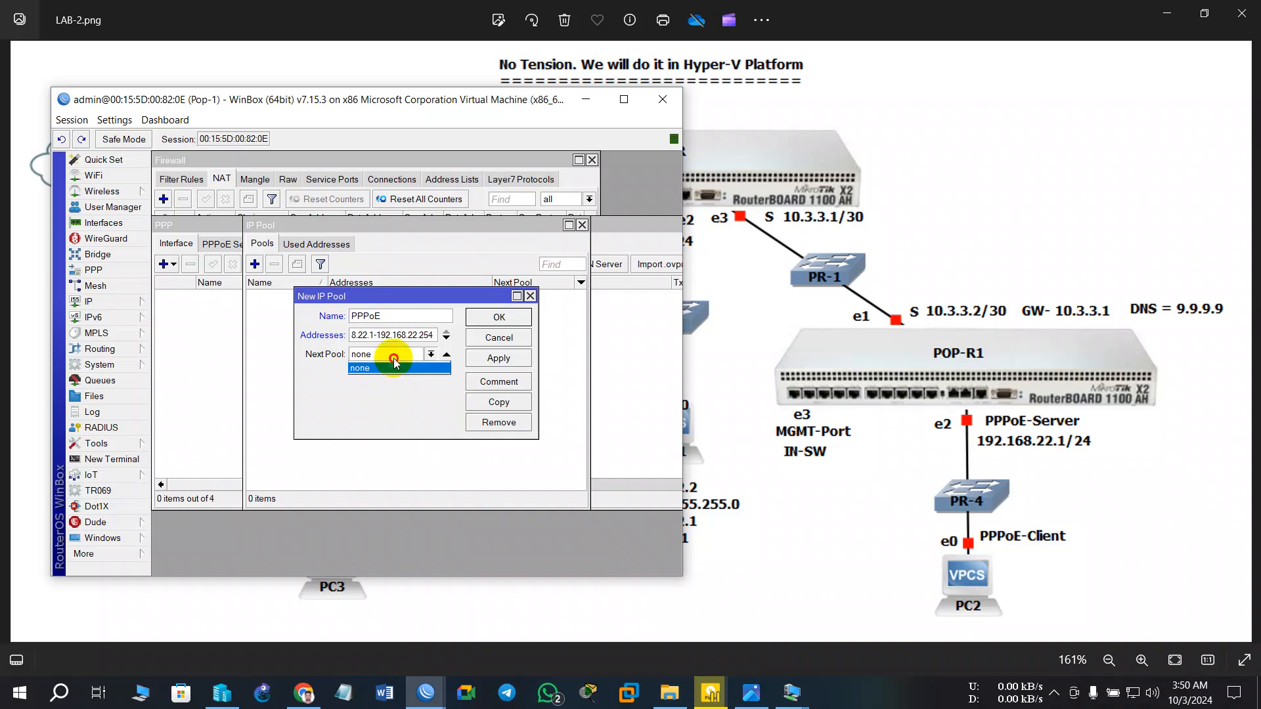
pyautogui.click(499, 358)
pyautogui.click(502, 320)
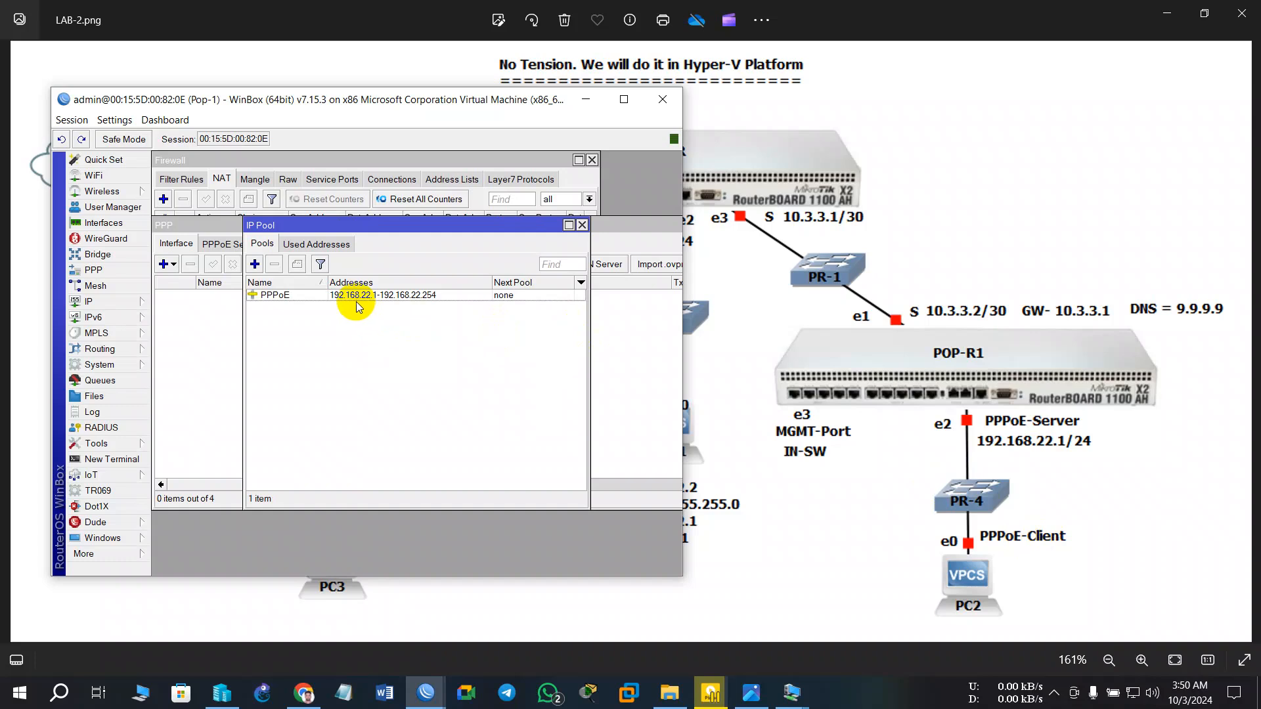
# - Reopen the PPPoE pool to verify its range, then close the IP Pool list
pyautogui.doubleClick(424, 301)
pyautogui.click(408, 335)
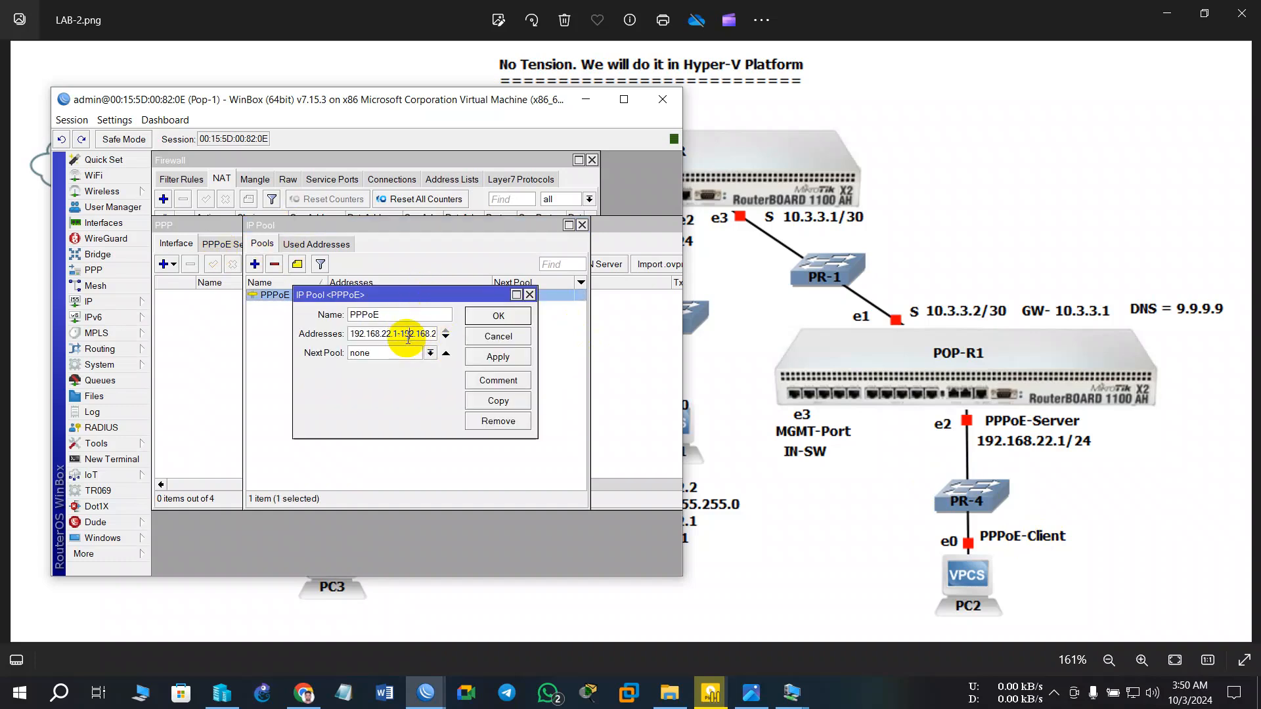
pyautogui.click(530, 295)
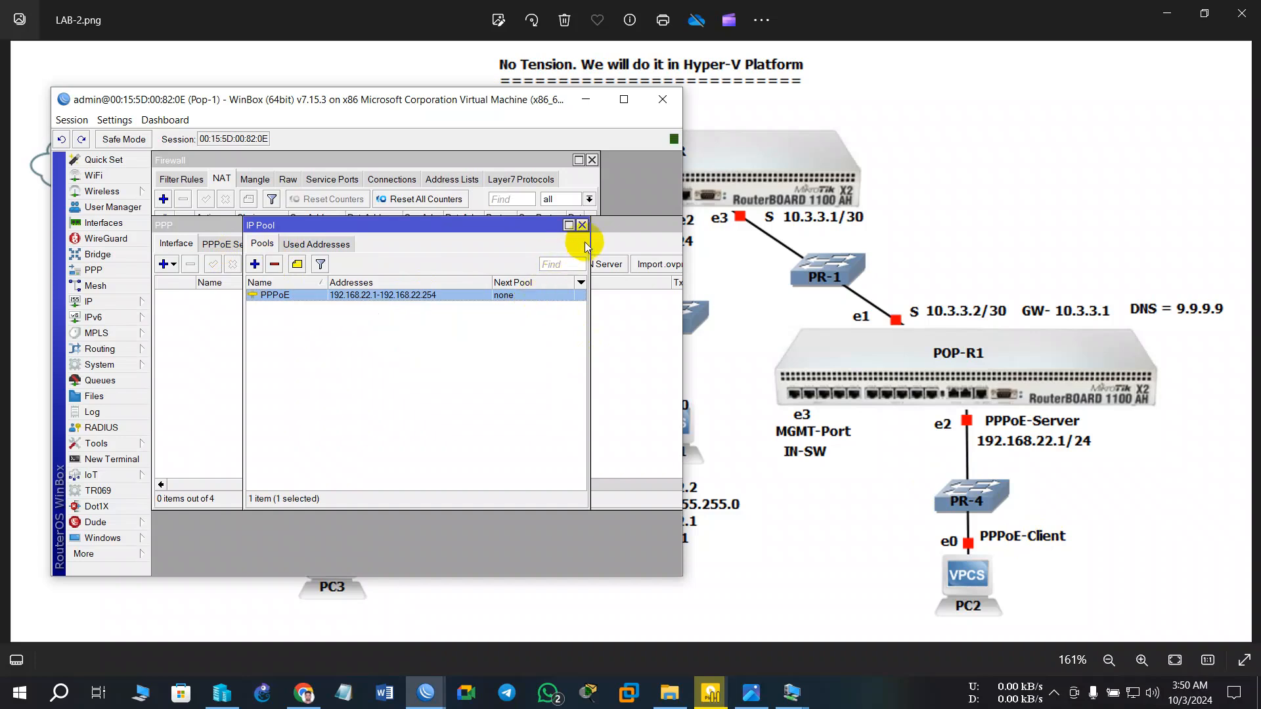
pyautogui.click(582, 225)
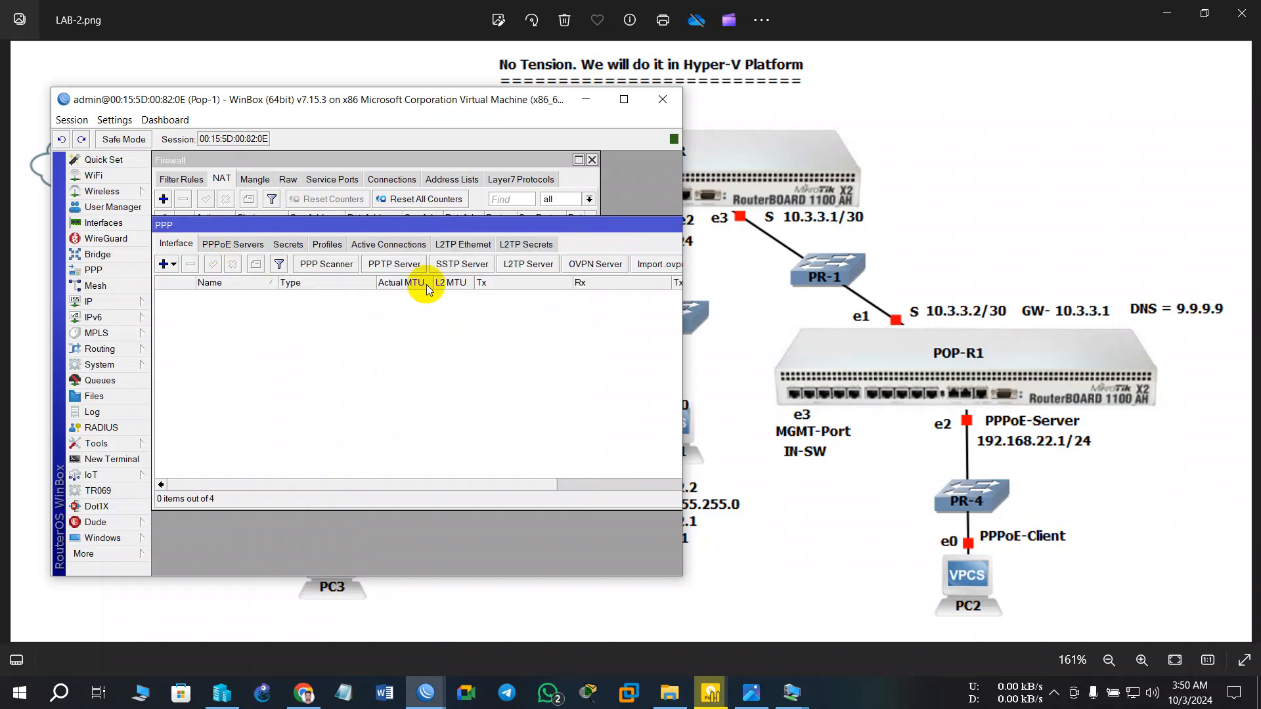
# - Start a new PPP profile named PPPoE and begin entering its local address
pyautogui.click(328, 247)
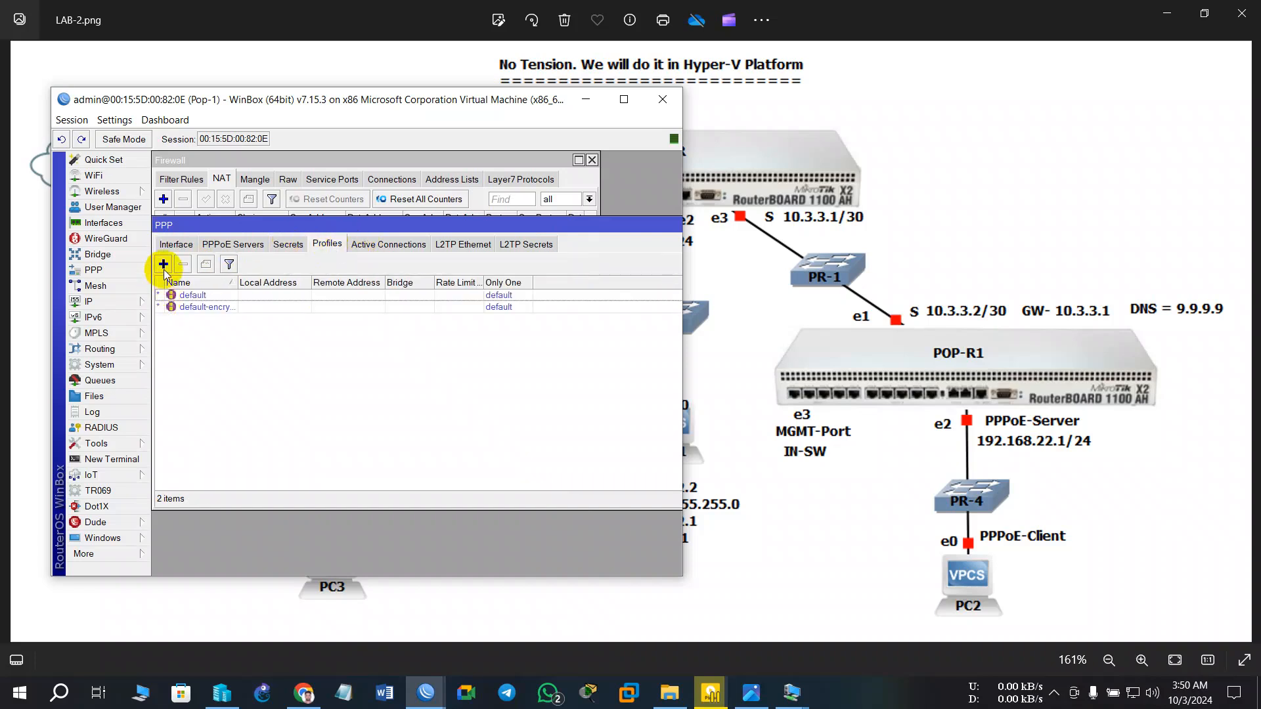
pyautogui.click(163, 264)
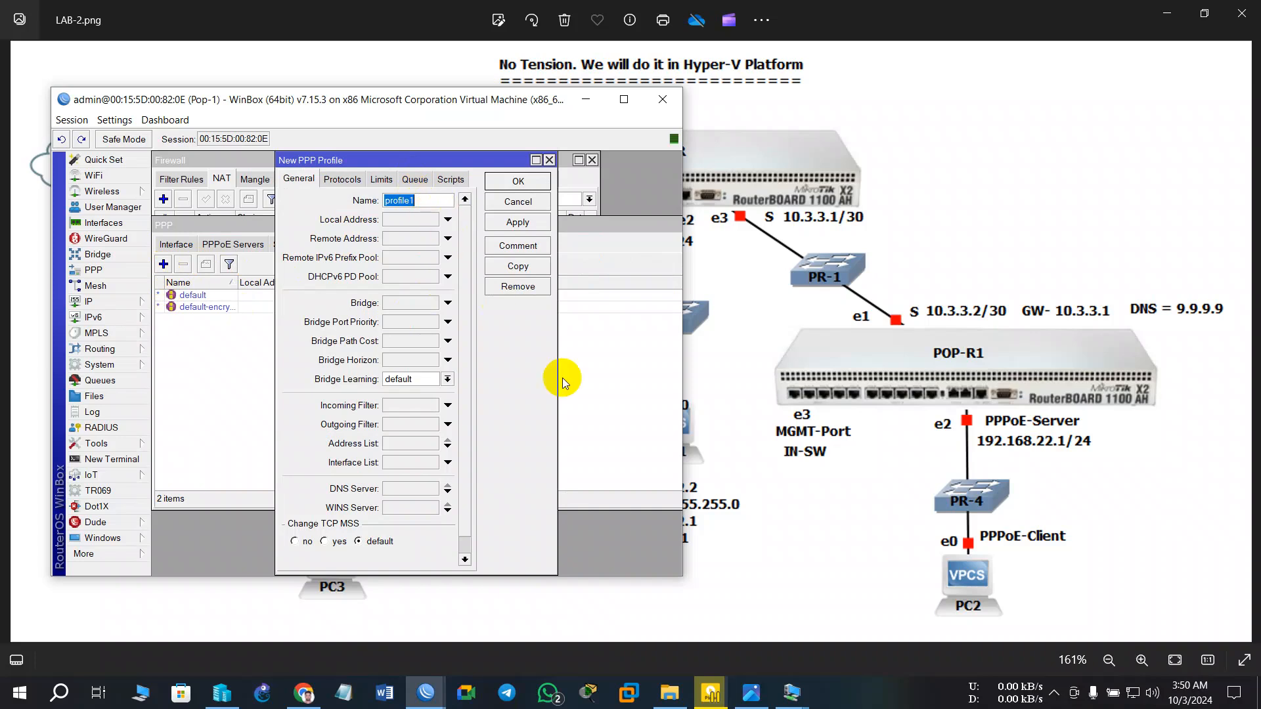
pyautogui.write('PPPoE')
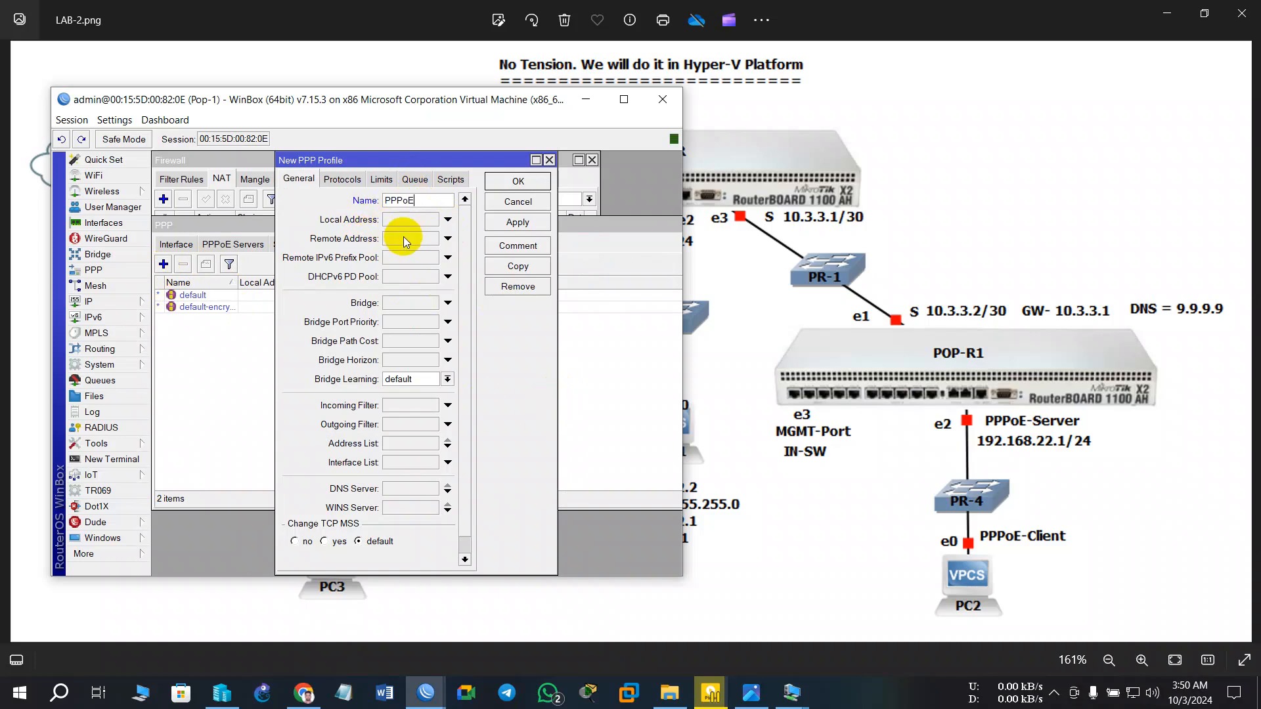
pyautogui.click(402, 222)
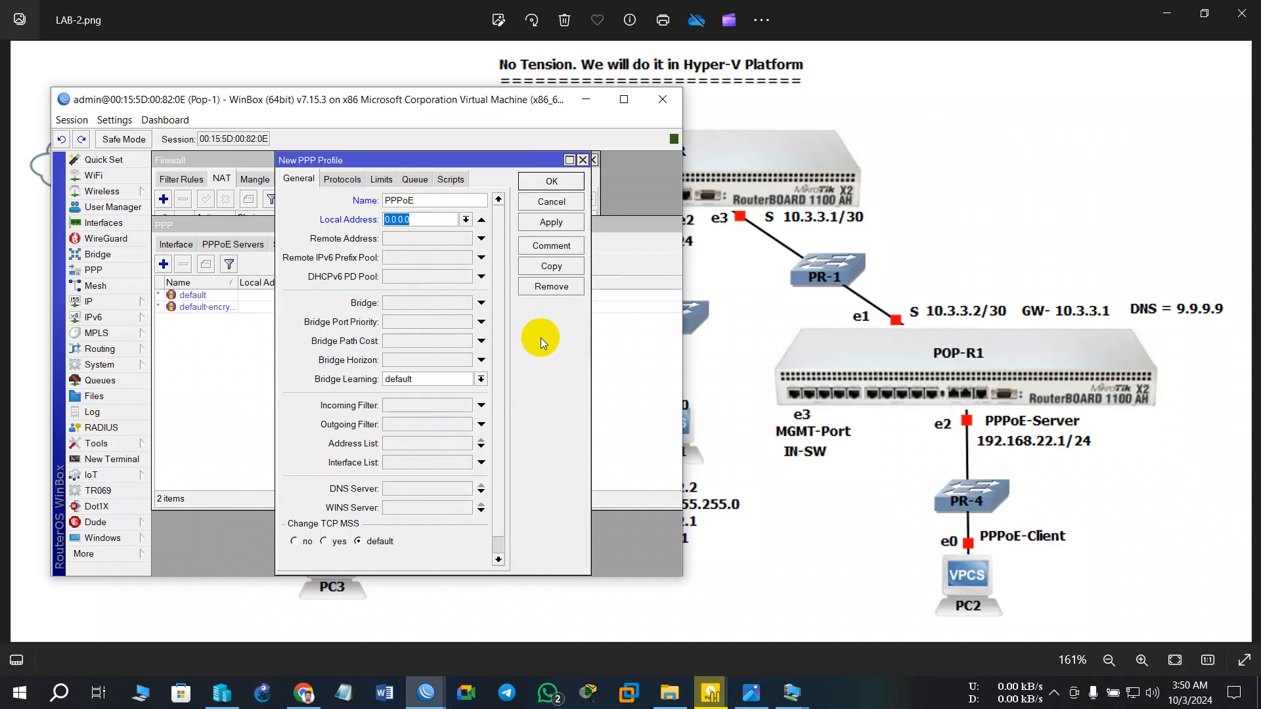
pyautogui.write('192.168.')
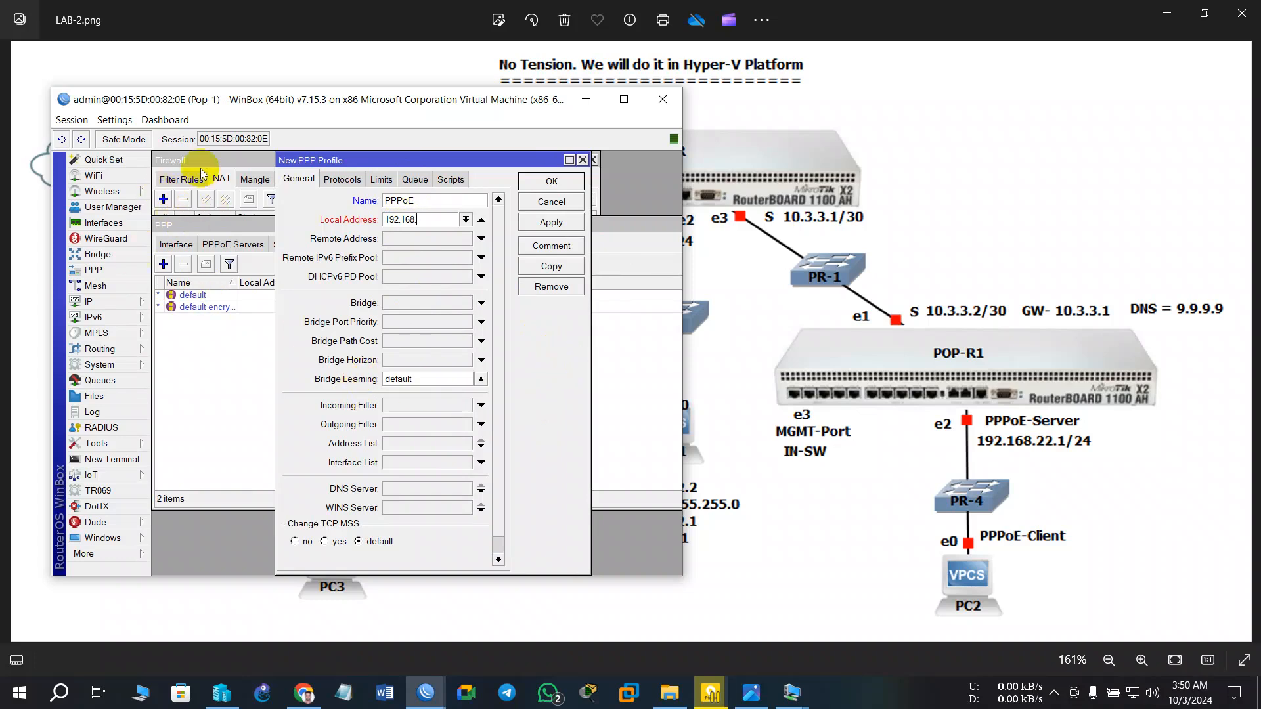
# - Change the PPPoE pool range to 192.168.22.2-192.168.22.254 and close the pool list
pyautogui.click(92, 302)
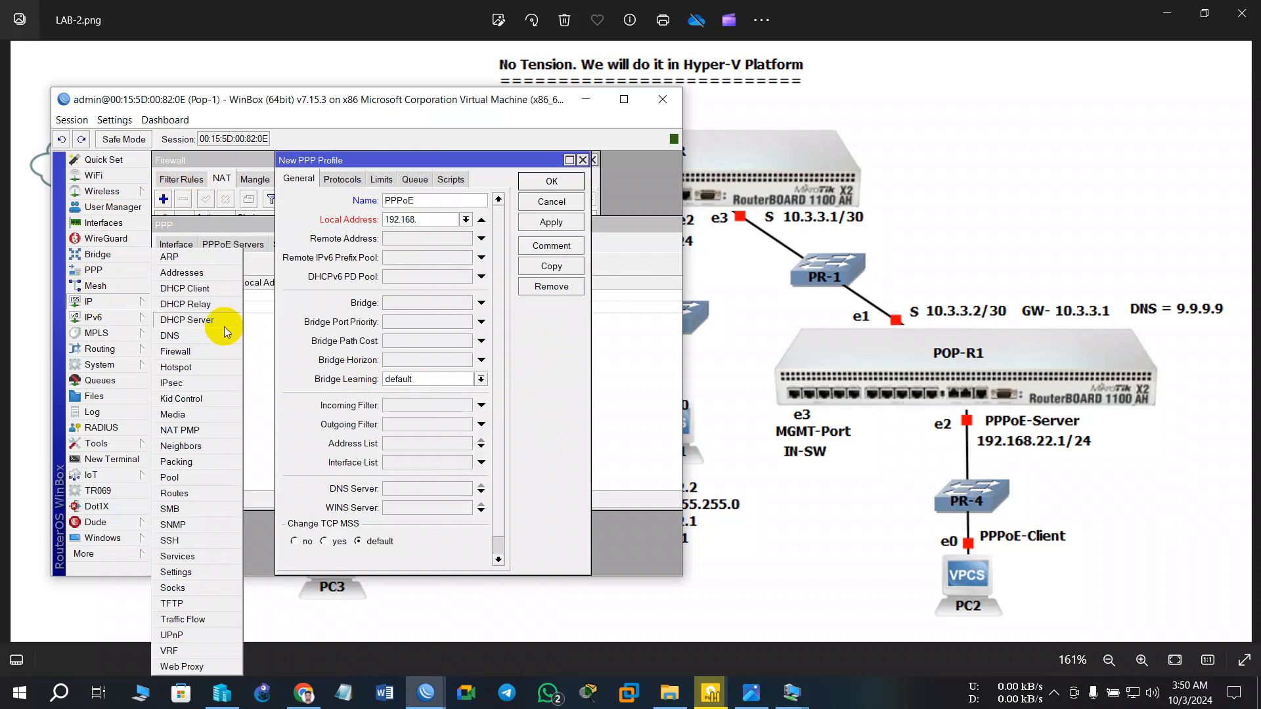
pyautogui.click(193, 478)
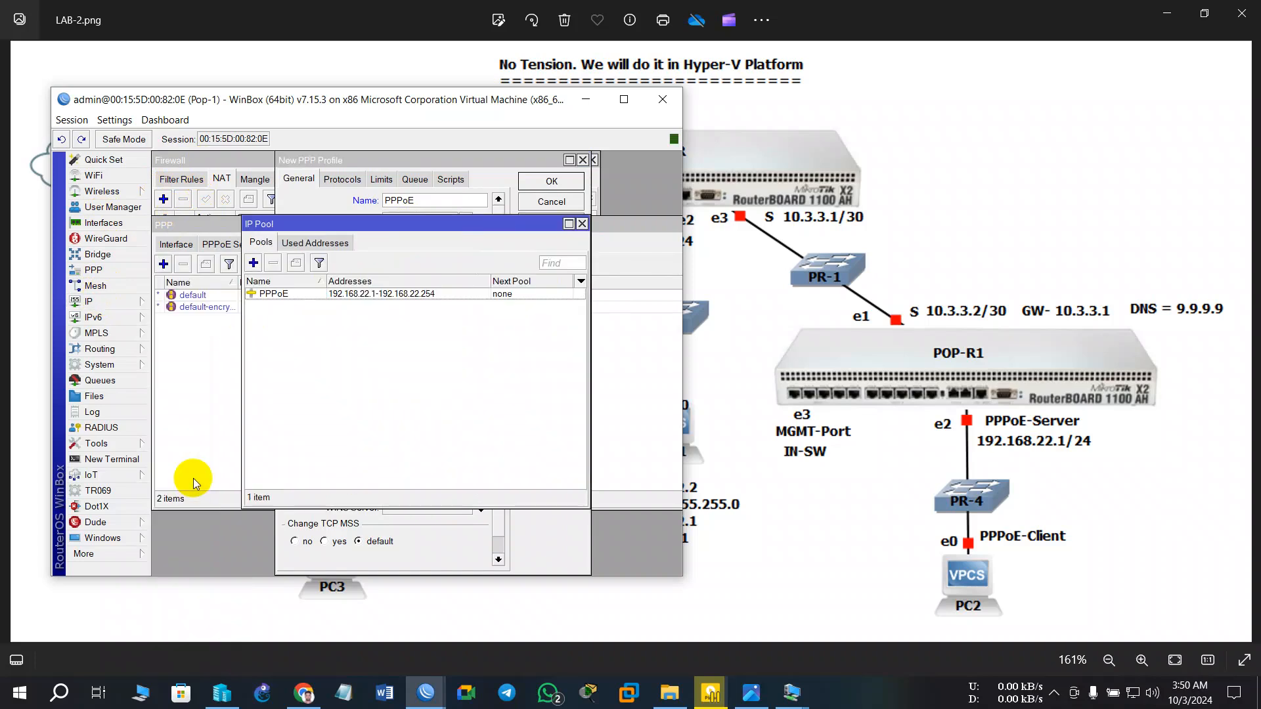
pyautogui.doubleClick(332, 295)
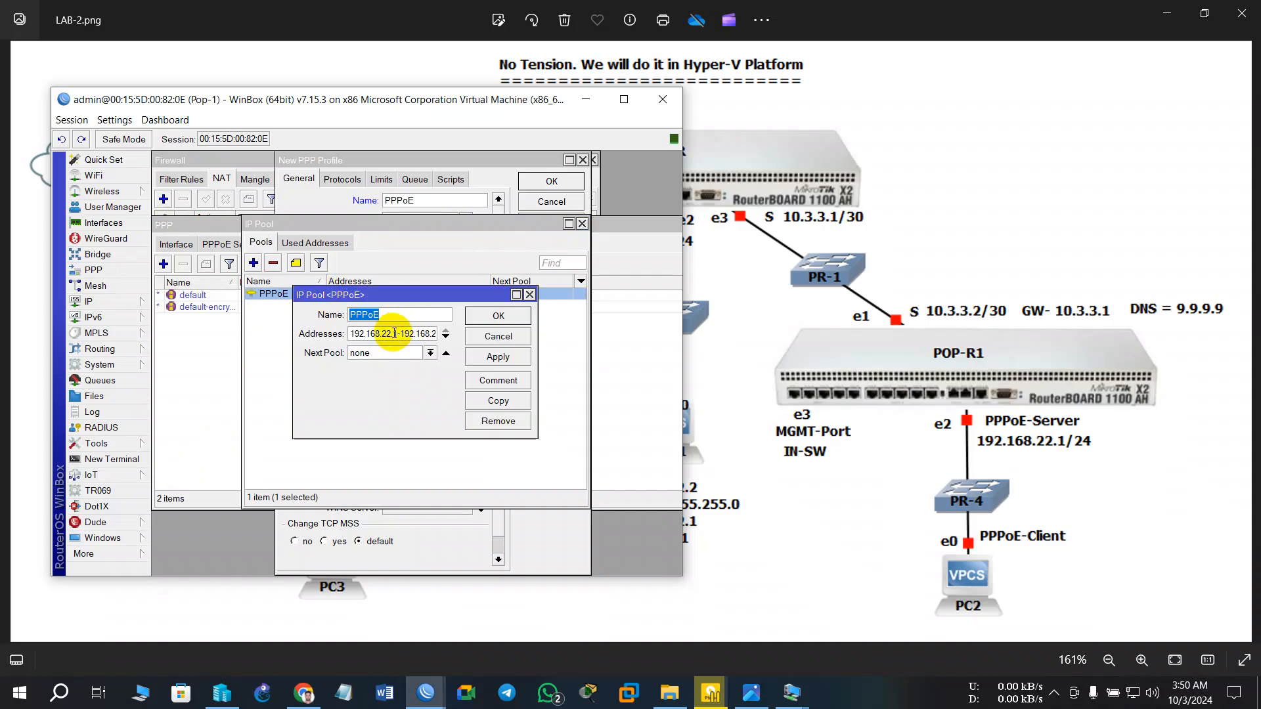
pyautogui.click(392, 334)
pyautogui.write('.')
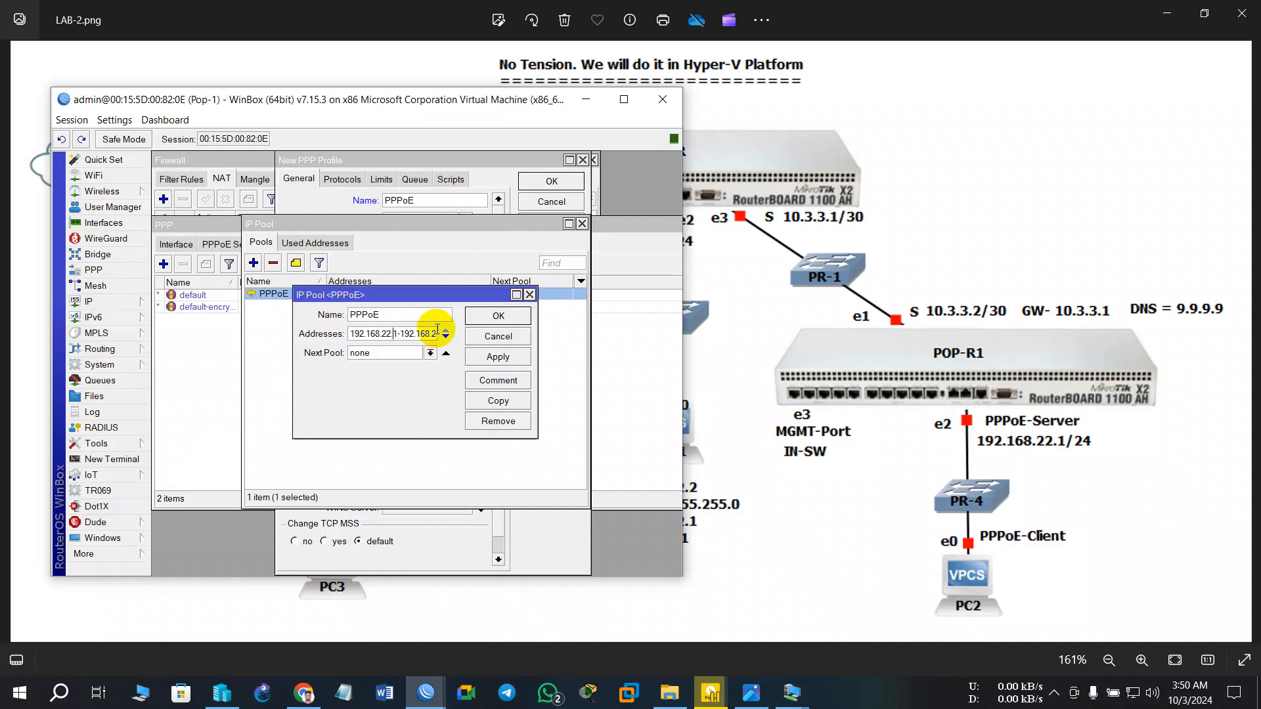
pyautogui.press('BackSpace')
pyautogui.press('BackSpace')
pyautogui.write('.2')
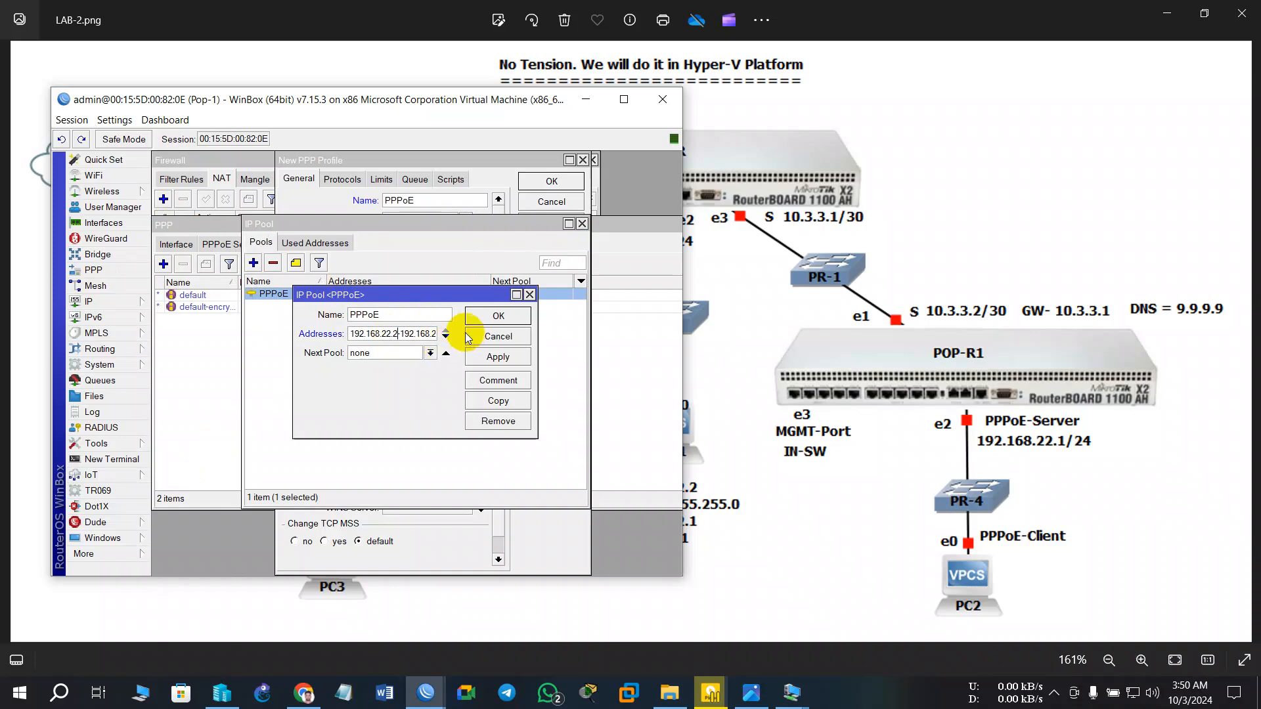
pyautogui.click(507, 315)
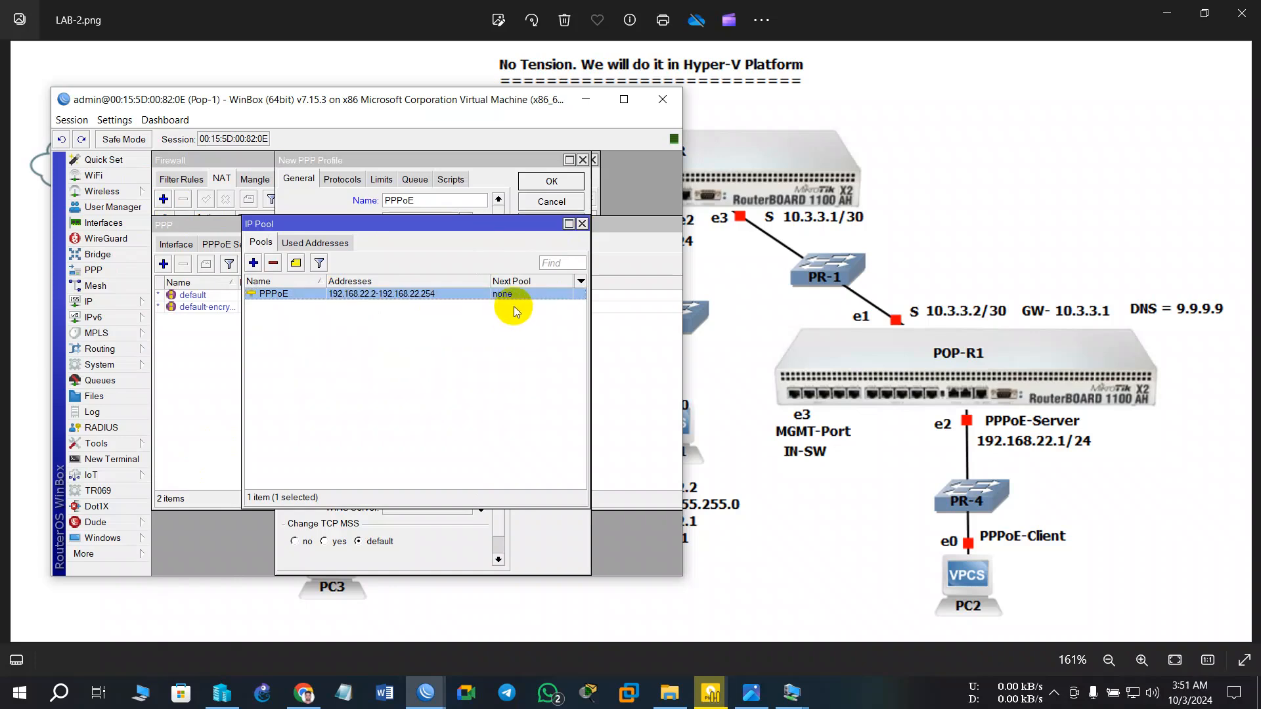
pyautogui.click(582, 223)
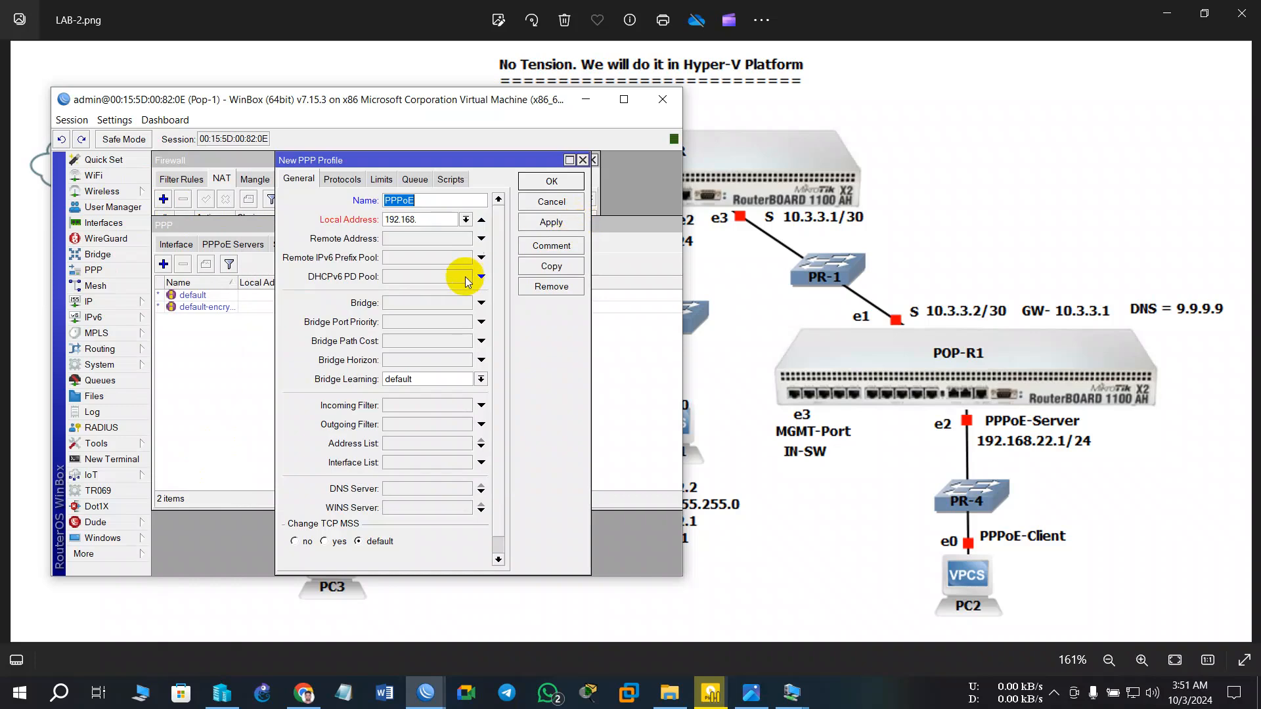
# - Set the PPPoE profile's local and remote addresses to the PPPoE pool
pyautogui.click(447, 217)
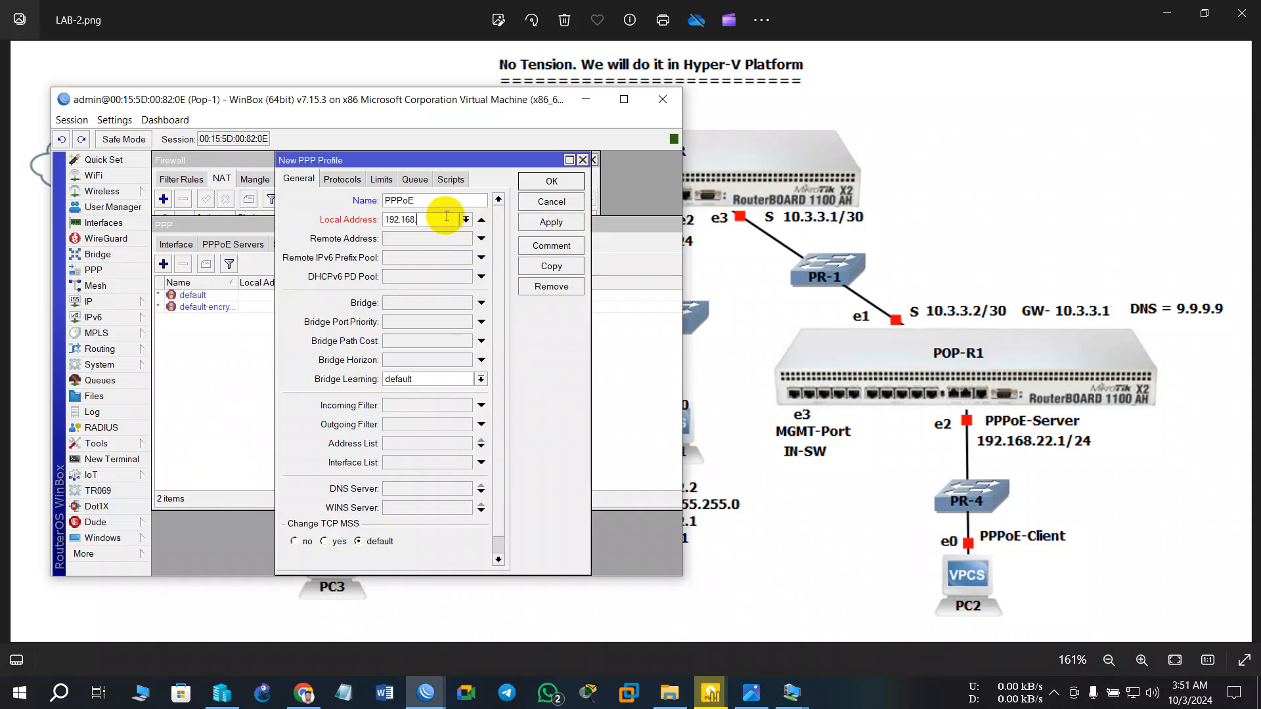
pyautogui.write('192.168.')
pyautogui.press('BackSpace')
pyautogui.press('BackSpace')
pyautogui.press('BackSpace')
pyautogui.press('BackSpace')
pyautogui.press('BackSpace')
pyautogui.press('BackSpace')
pyautogui.press('BackSpace')
pyautogui.press('BackSpace')
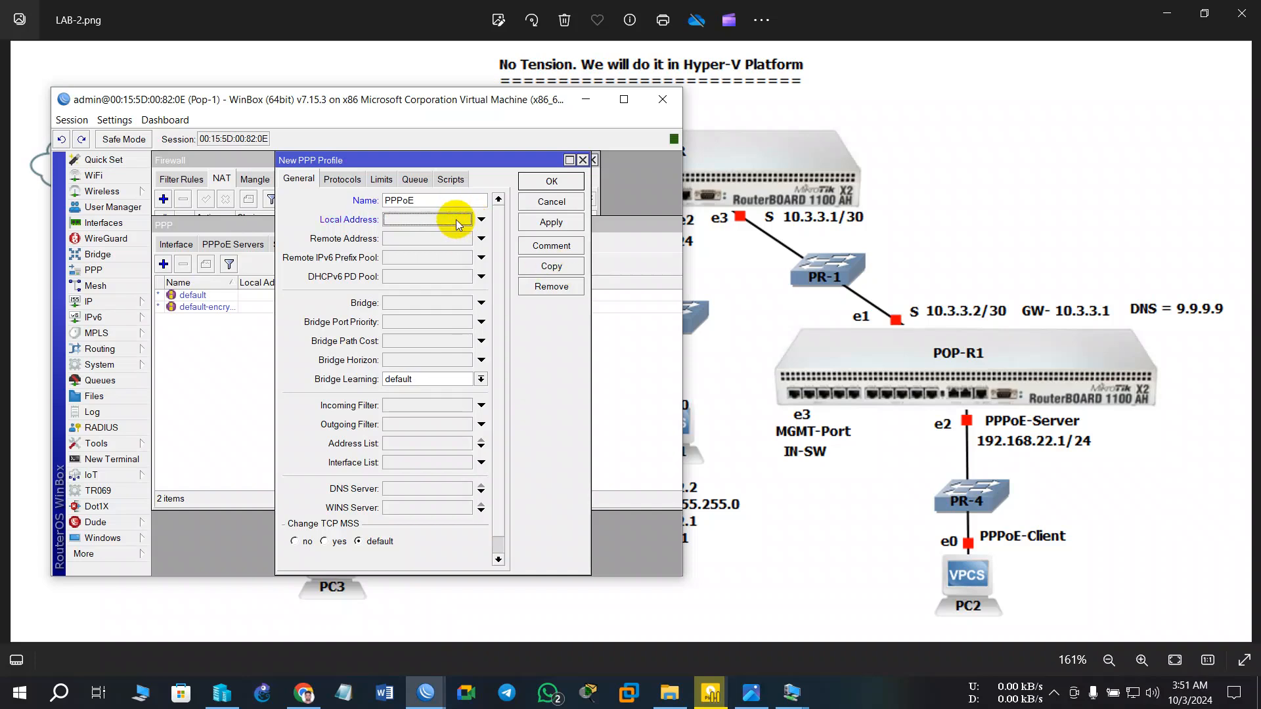
pyautogui.write('196')
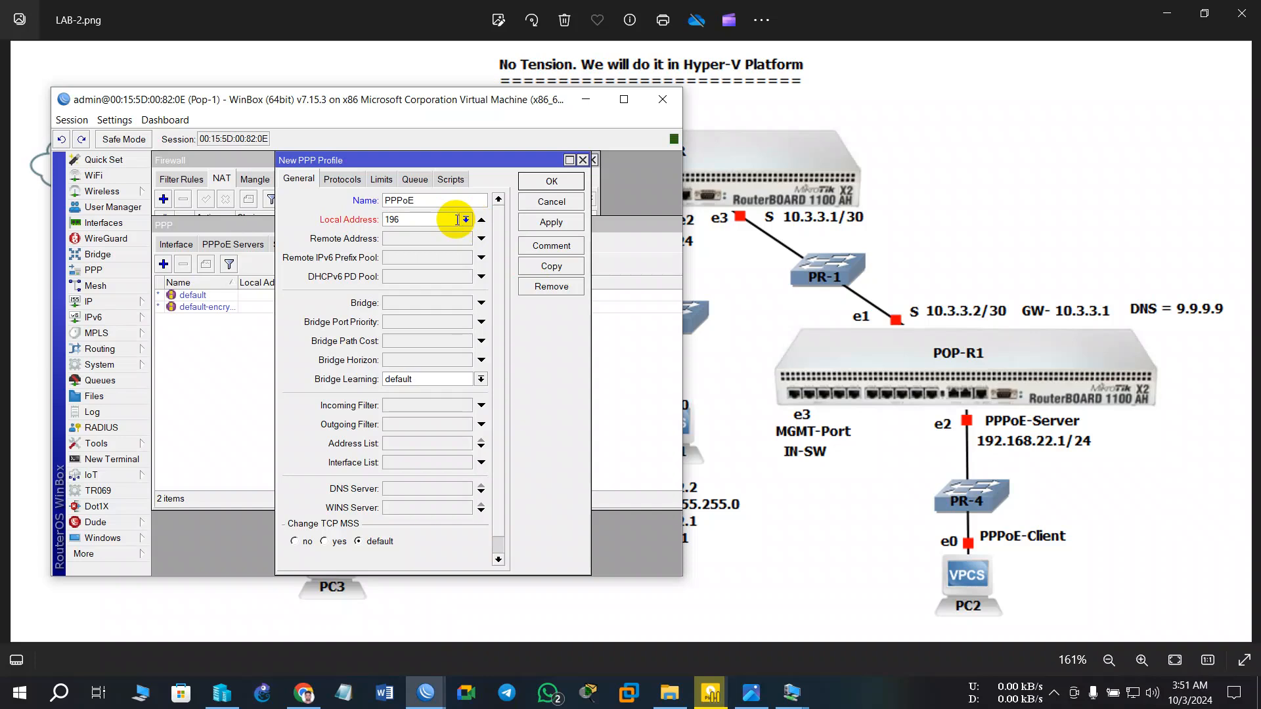
pyautogui.press('BackSpace')
pyautogui.press('BackSpace')
pyautogui.press('BackSpace')
pyautogui.press('BackSpace')
pyautogui.click(480, 221)
pyautogui.click(466, 219)
pyautogui.click(459, 231)
pyautogui.click(479, 239)
pyautogui.click(466, 239)
pyautogui.click(460, 251)
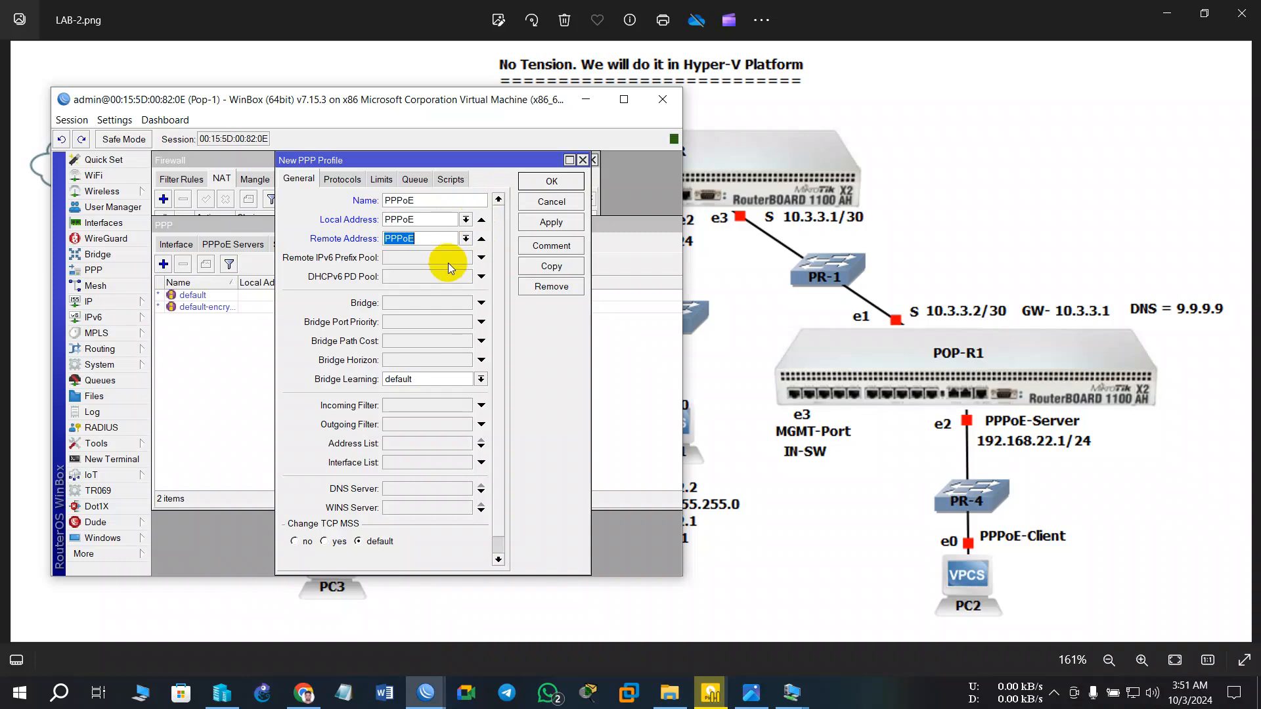
# - Keep bridge learning at default, add DNS servers 8.8.8.8 and 1.1.1.1, and save the profile
pyautogui.click(418, 377)
pyautogui.click(421, 391)
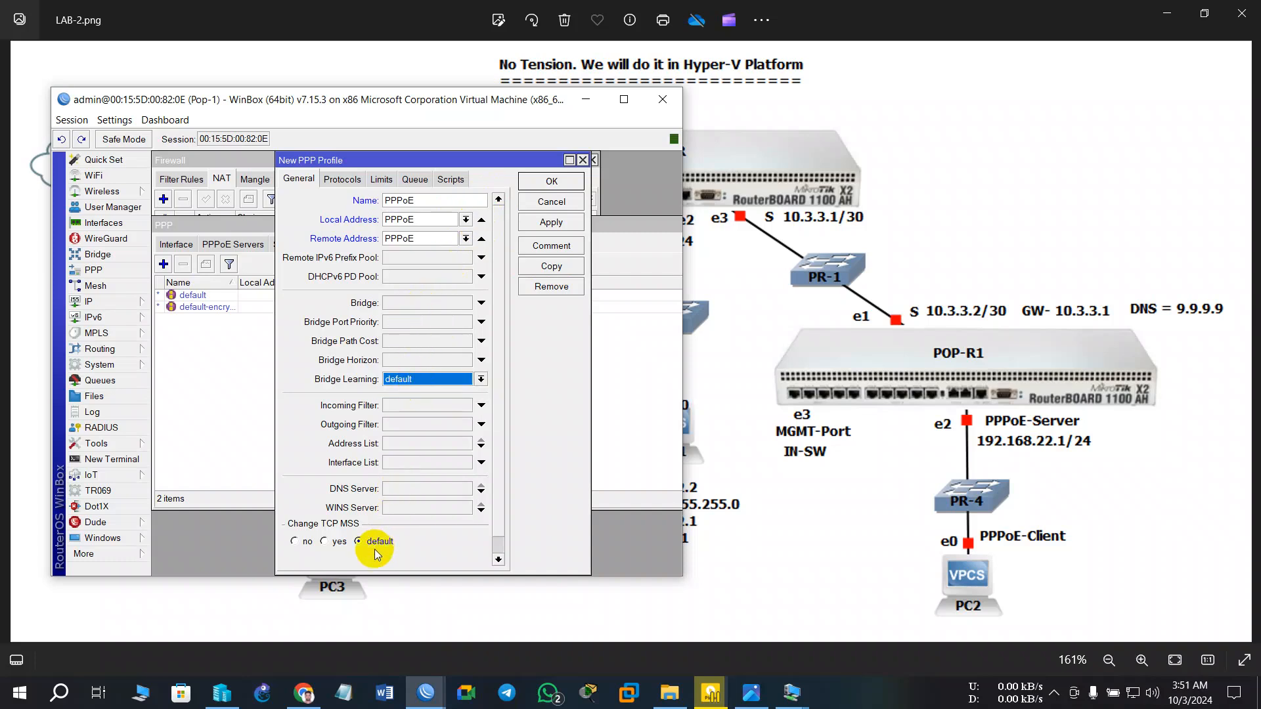
pyautogui.click(408, 489)
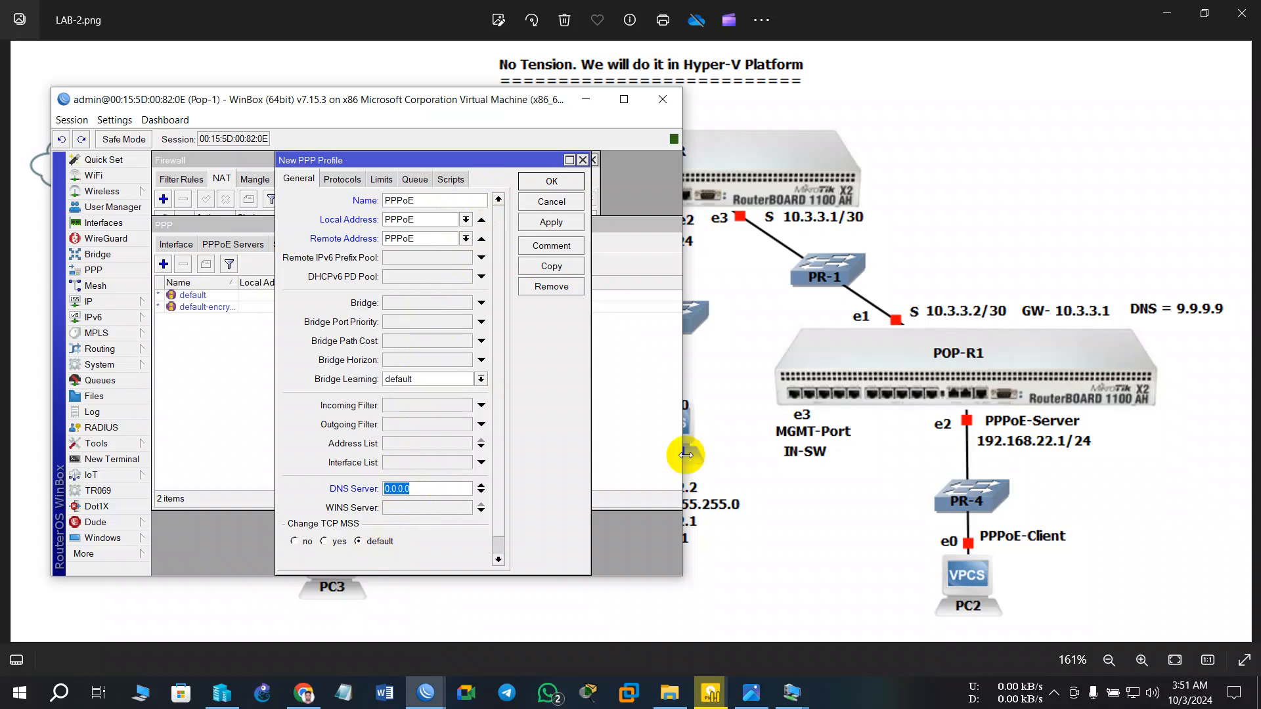
pyautogui.write('8.8.8.8')
pyautogui.click(480, 493)
pyautogui.write('1.1.1.1')
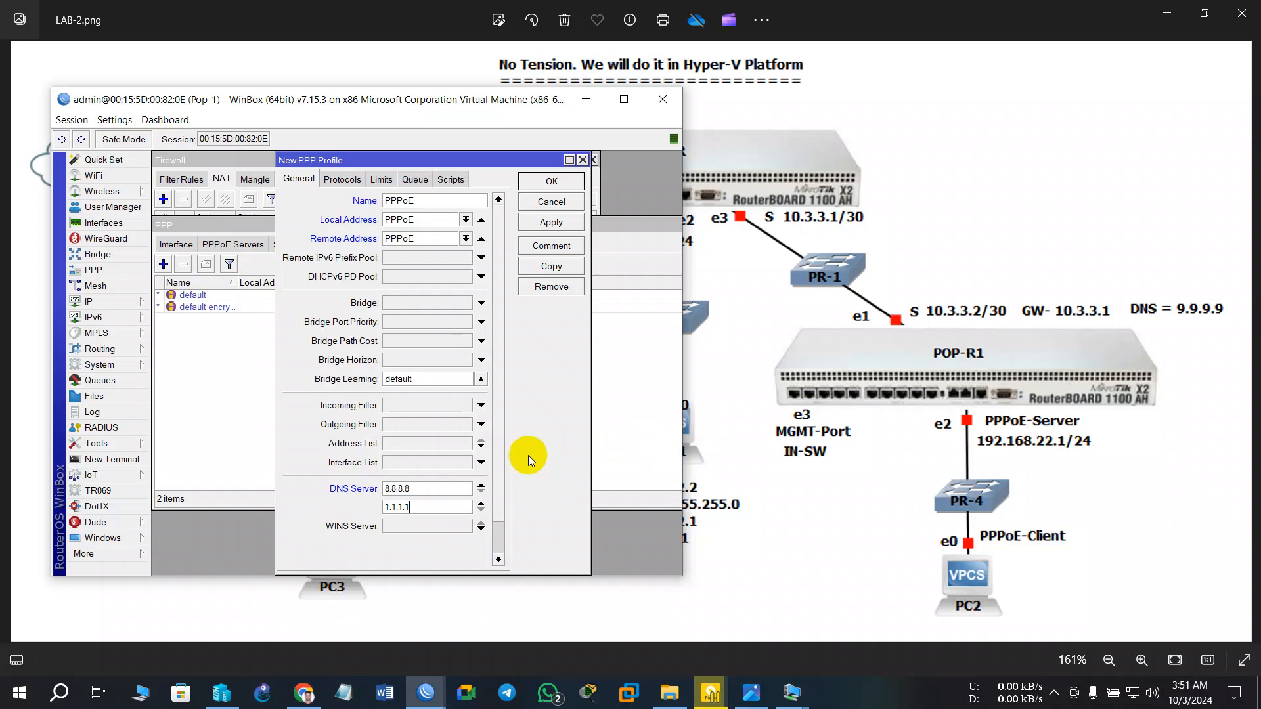
pyautogui.click(532, 222)
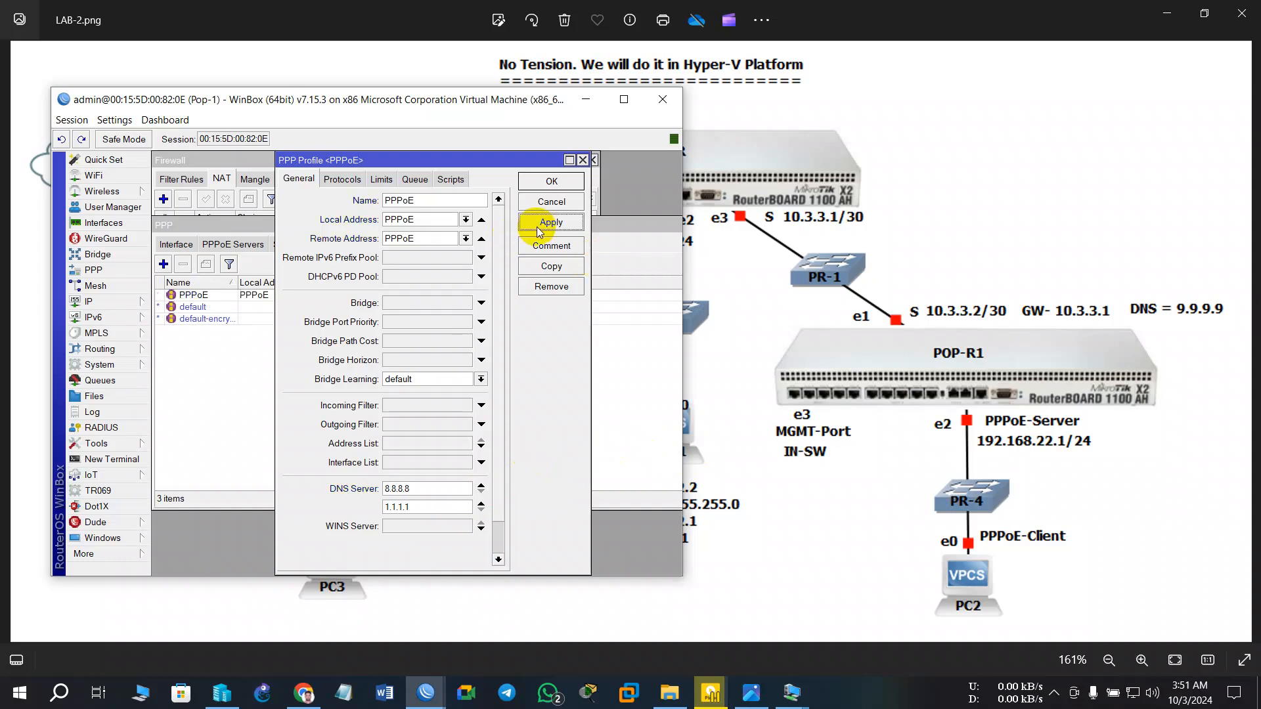
pyautogui.click(562, 186)
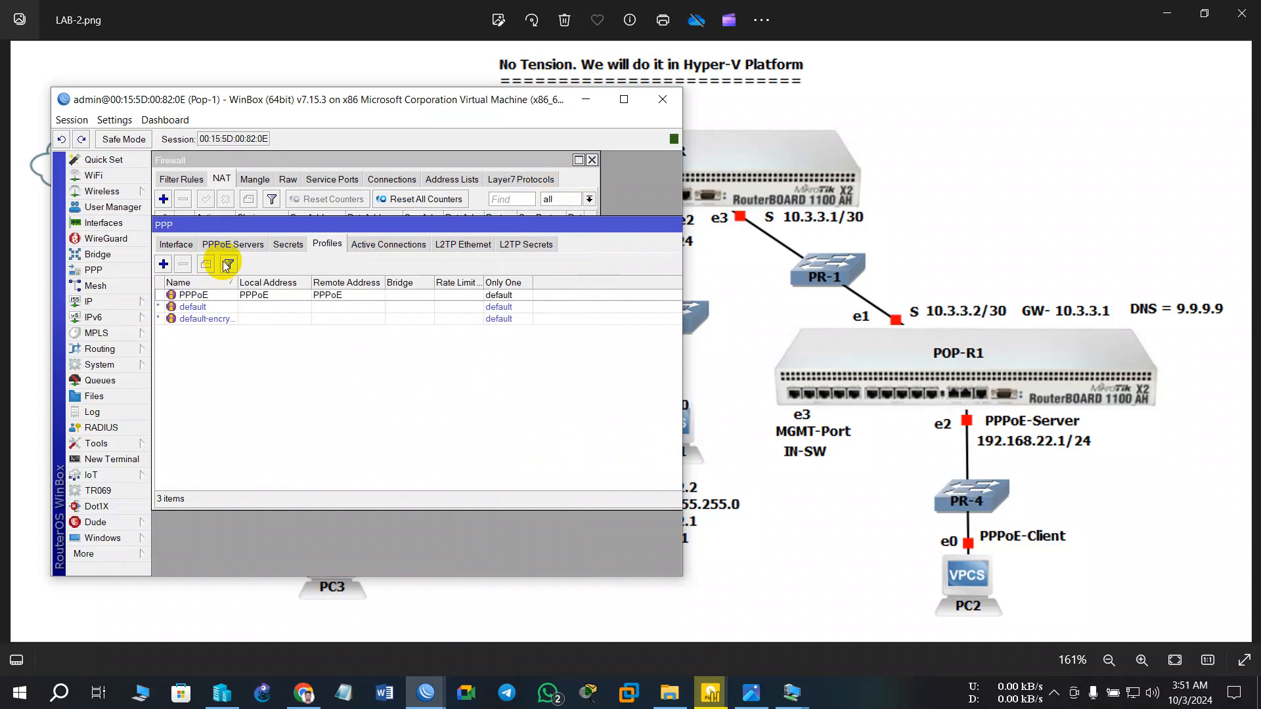
# - Add PPP secret 'itbd' with a password, service pppoe and the PPPoE profile
pyautogui.click(282, 252)
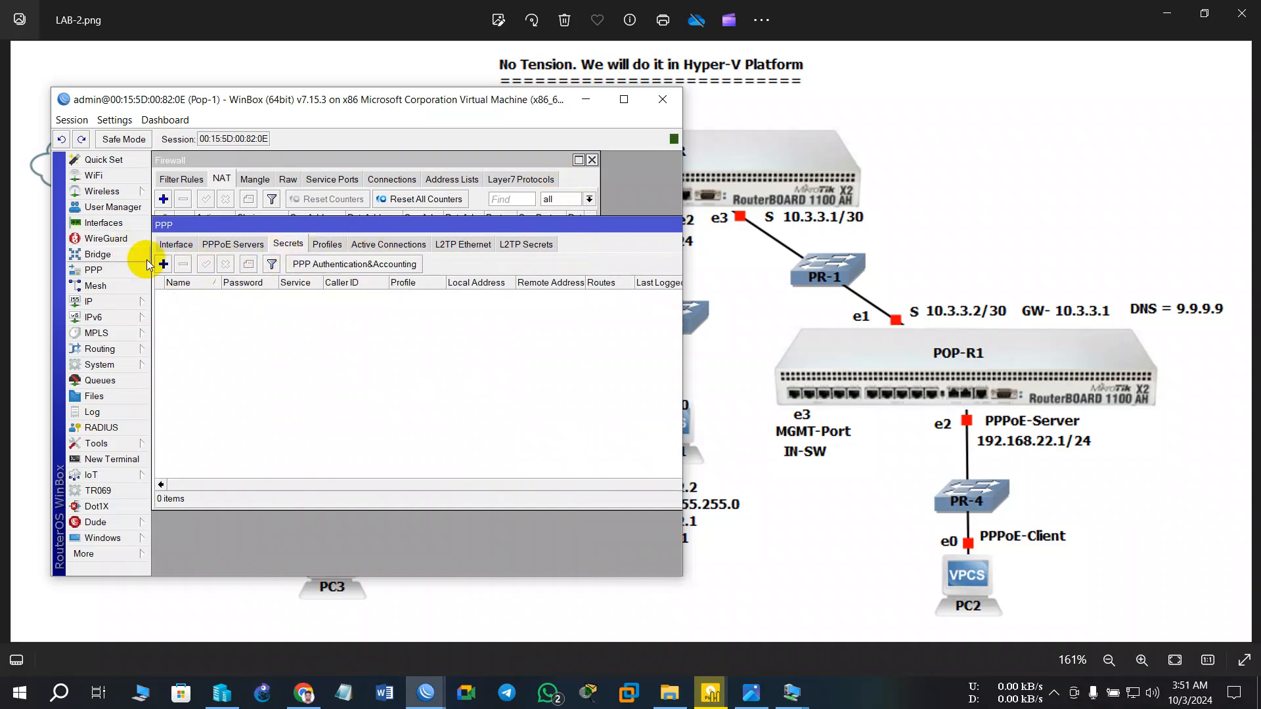
pyautogui.click(164, 263)
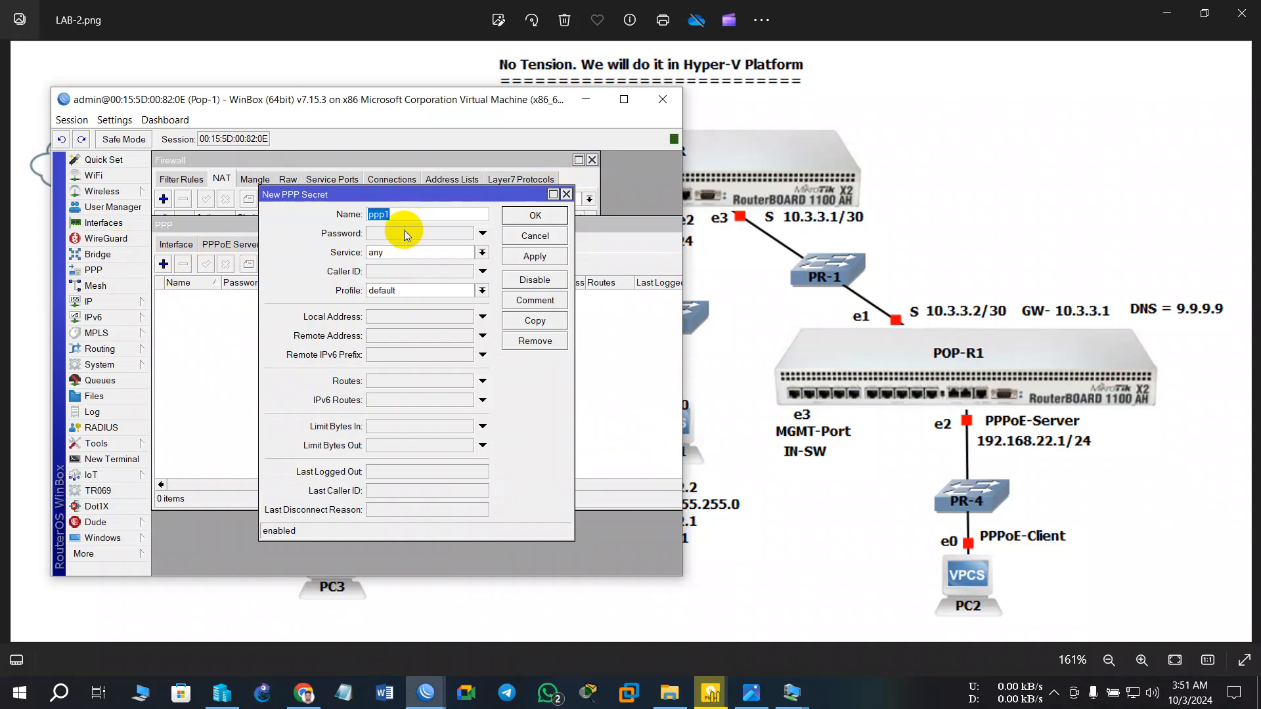
pyautogui.write('U')
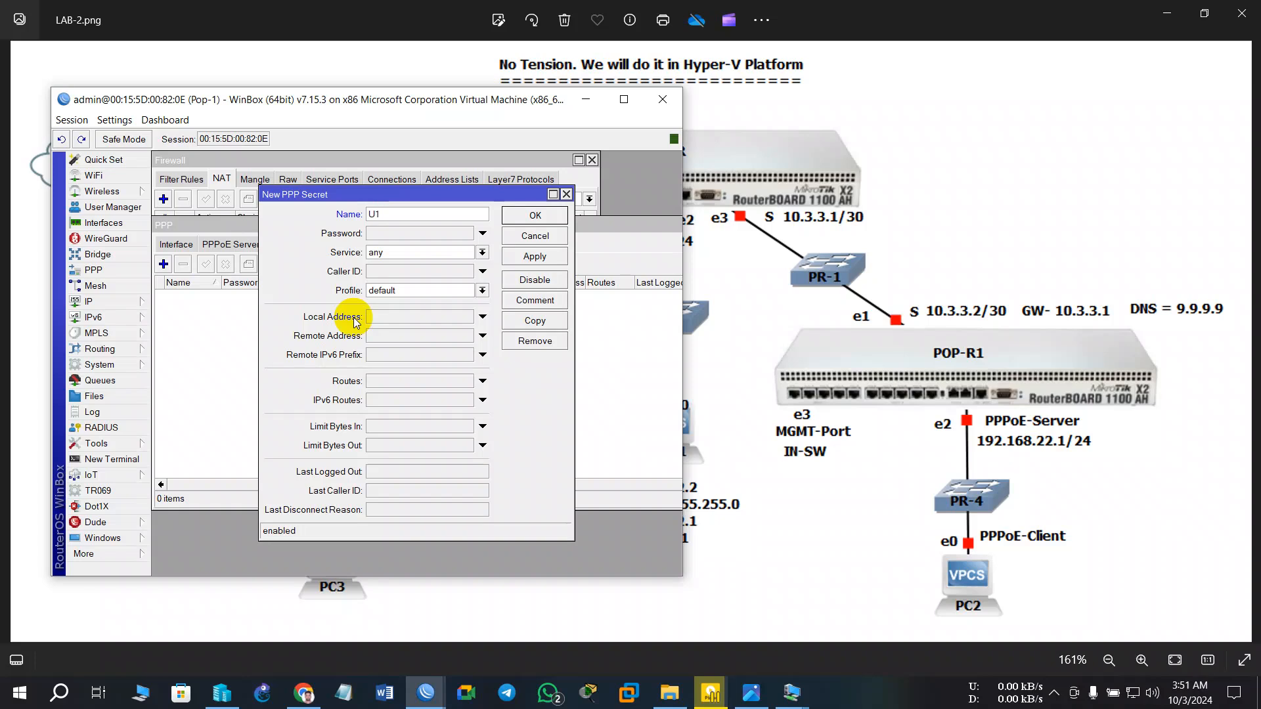
pyautogui.press('BackSpace')
pyautogui.write('itbd')
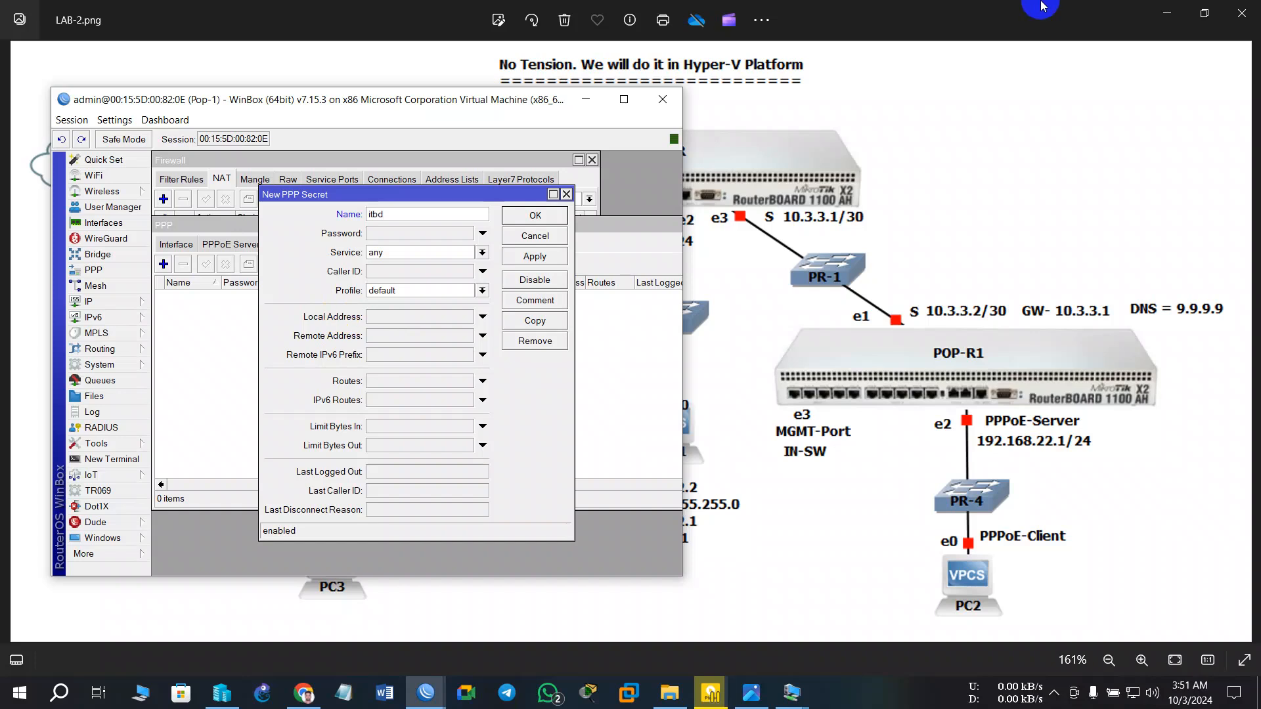
pyautogui.click(442, 233)
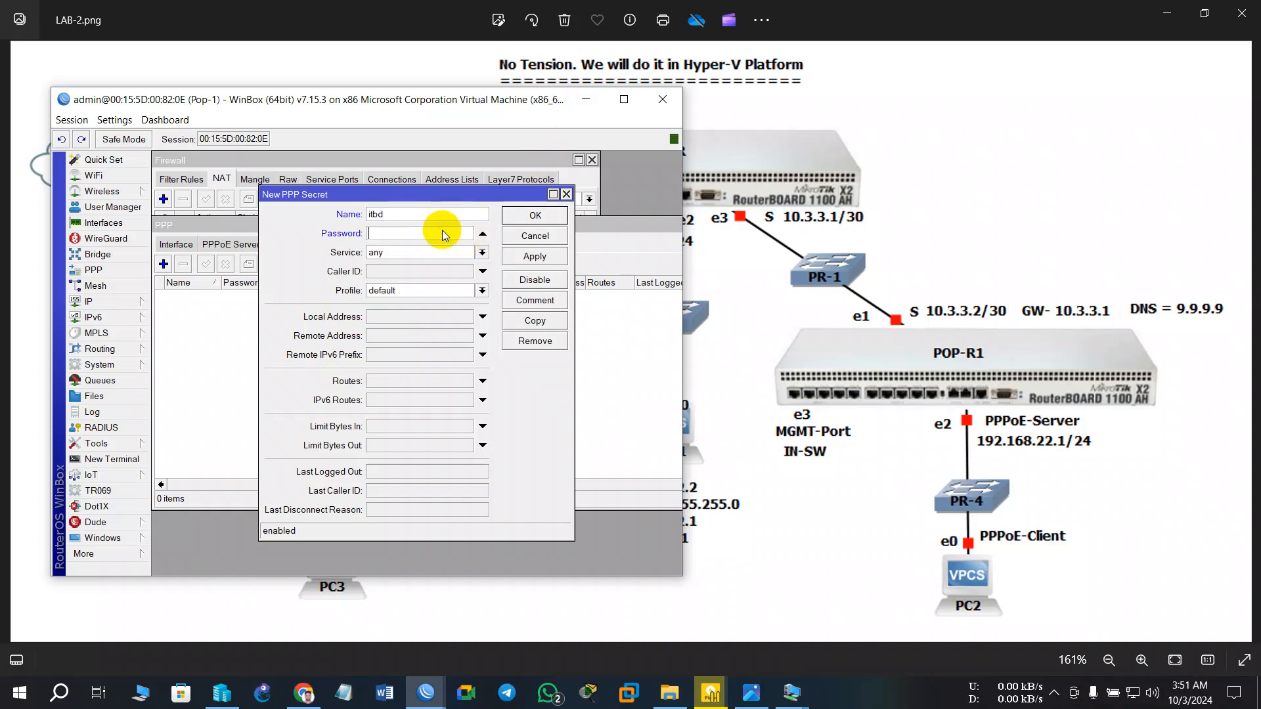
pyautogui.write('****')
pyautogui.click(419, 253)
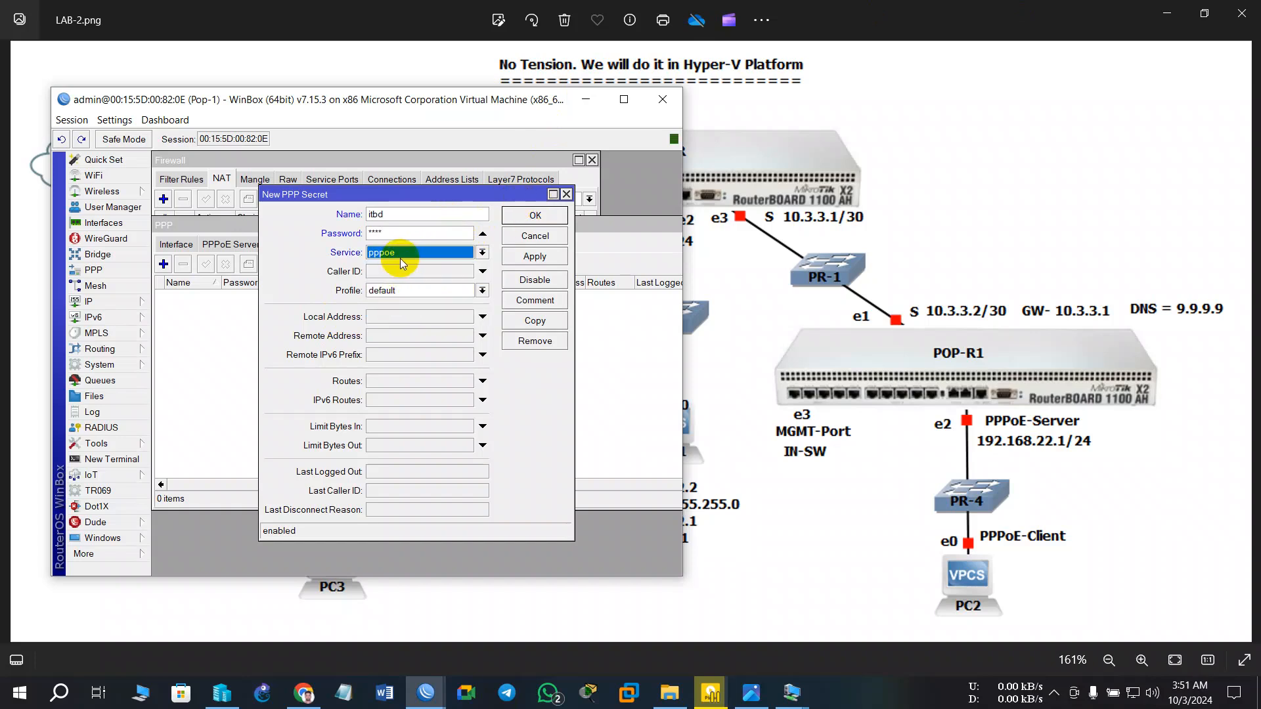
pyautogui.click(415, 295)
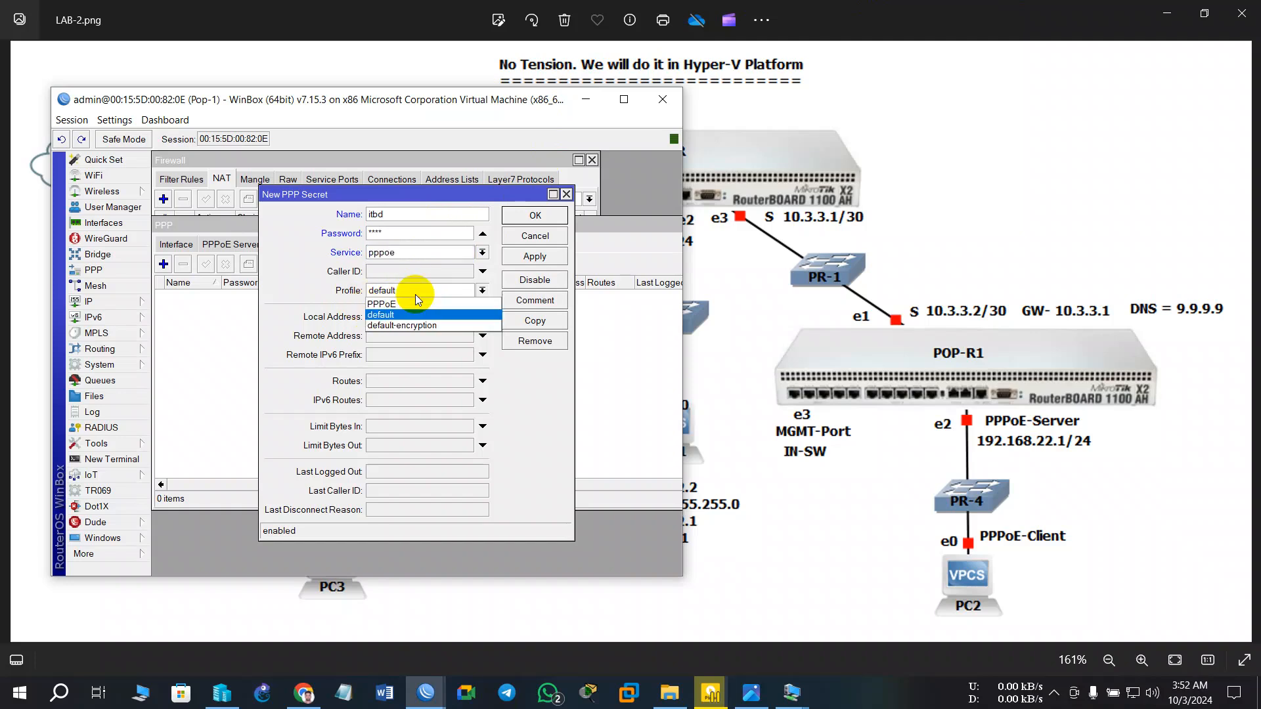
pyautogui.click(403, 304)
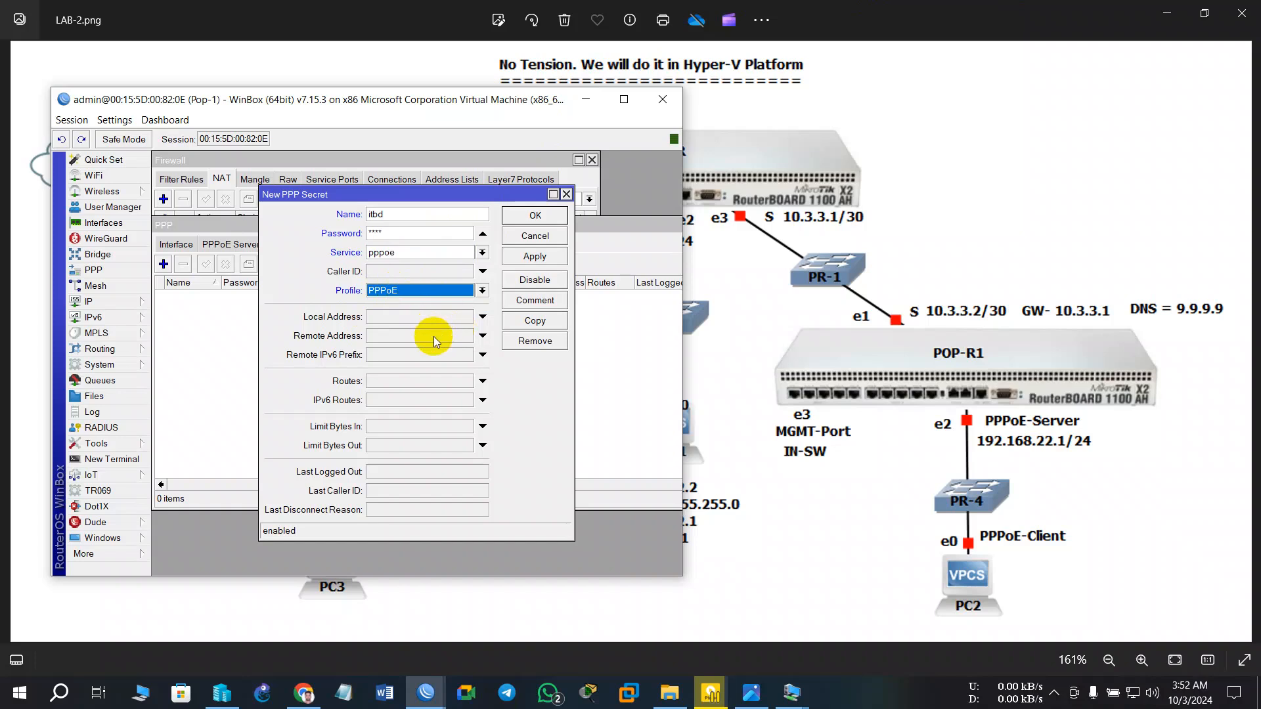
pyautogui.click(535, 215)
# - Create PPPoE server service 'PPPoE1' on ether2 and commit the changes
pyautogui.click(226, 242)
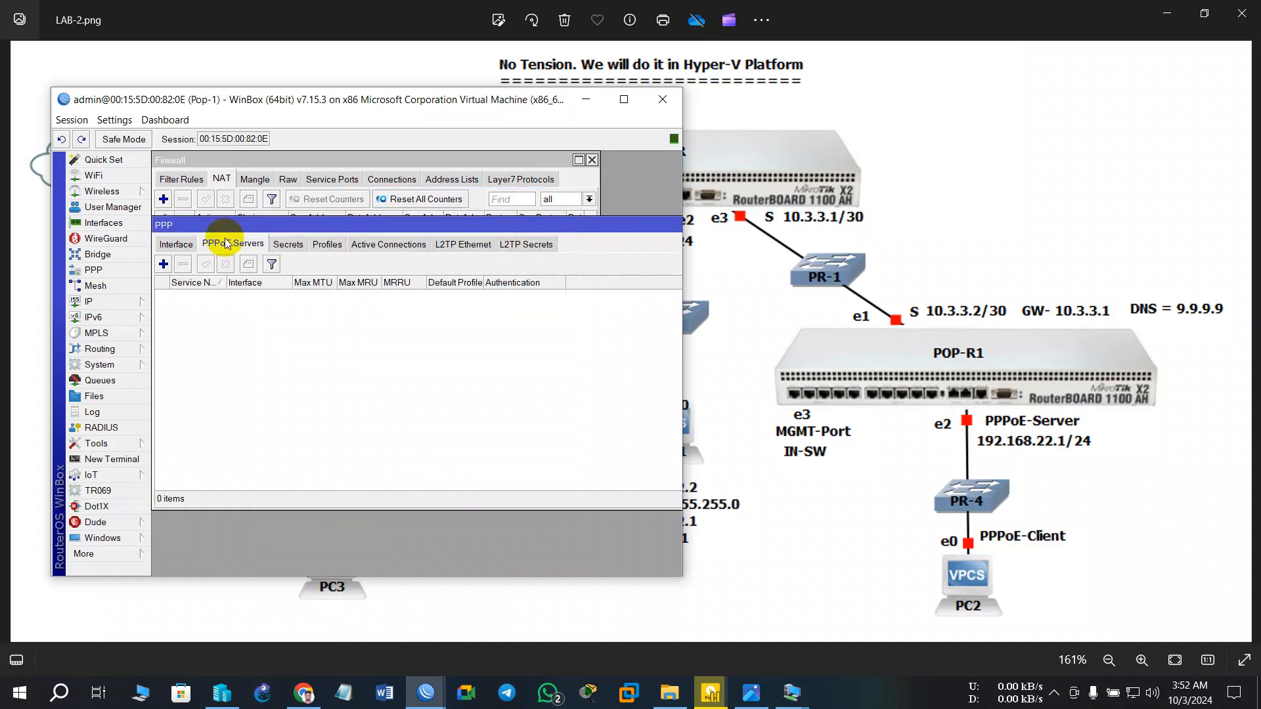
pyautogui.moveTo(225, 226); pyautogui.dragTo(286, 226)
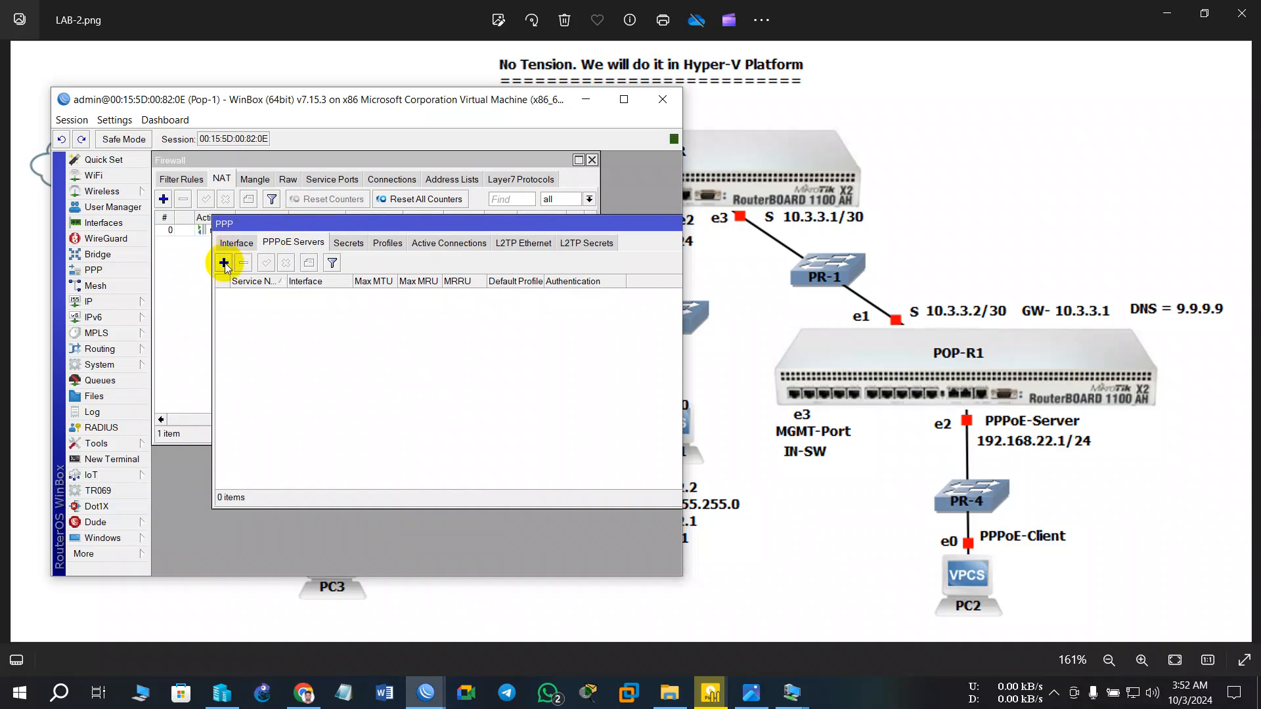
pyautogui.click(223, 264)
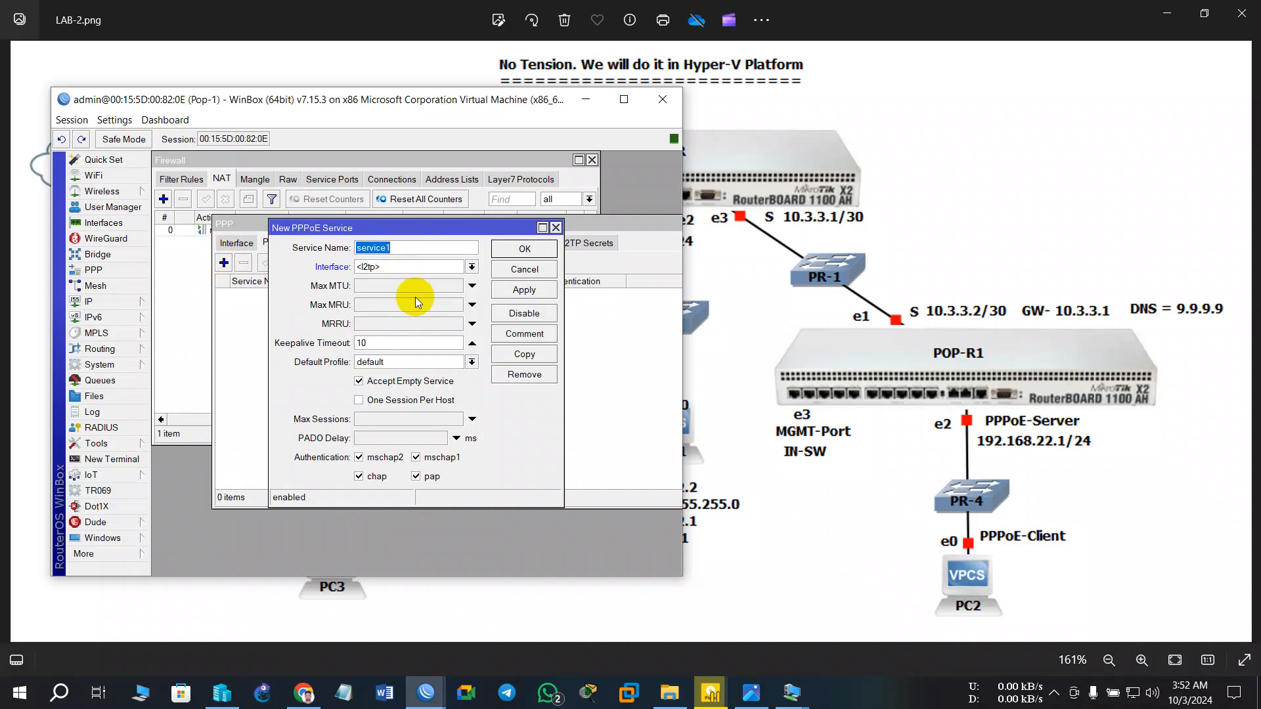
pyautogui.write('PPPoE')
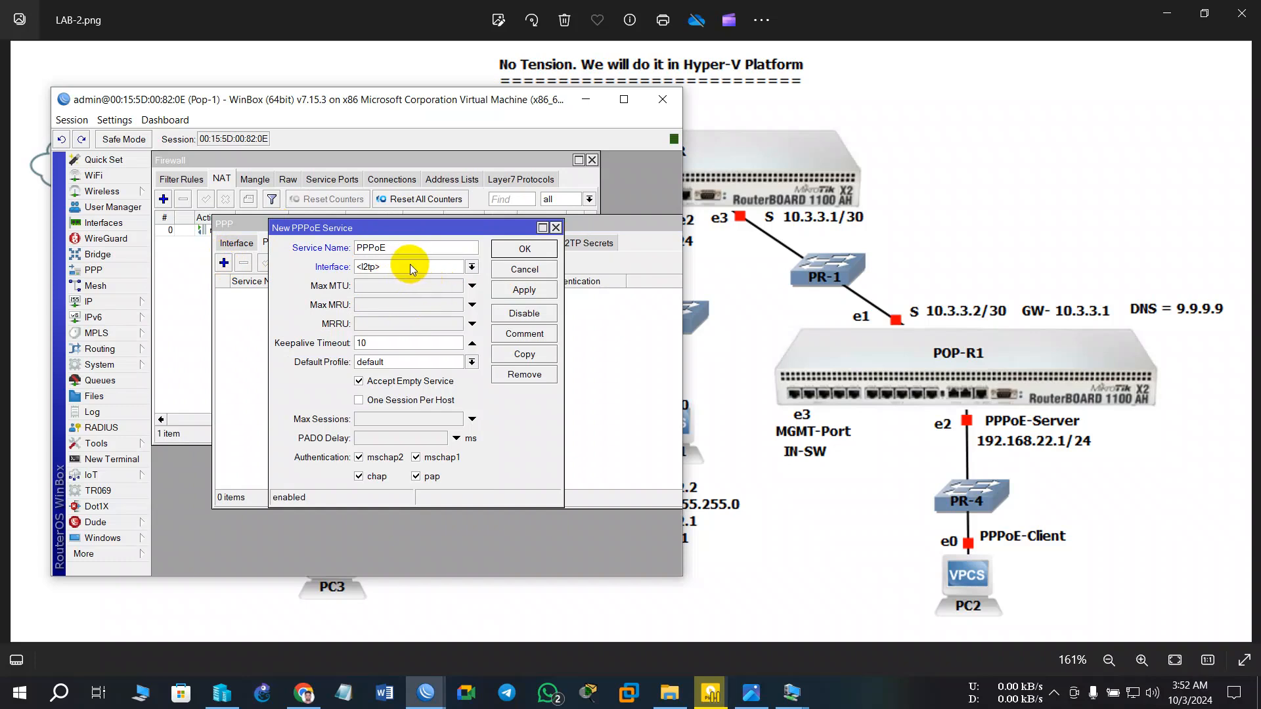
pyautogui.write('1')
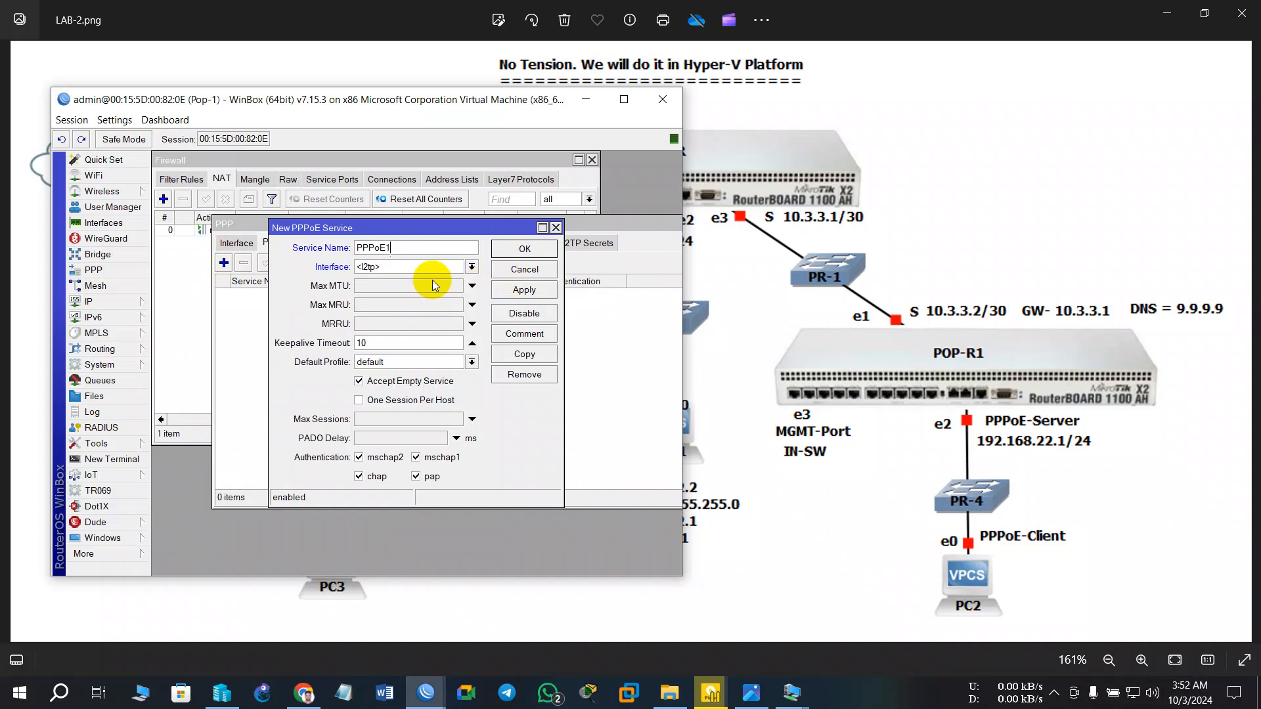
pyautogui.click(395, 268)
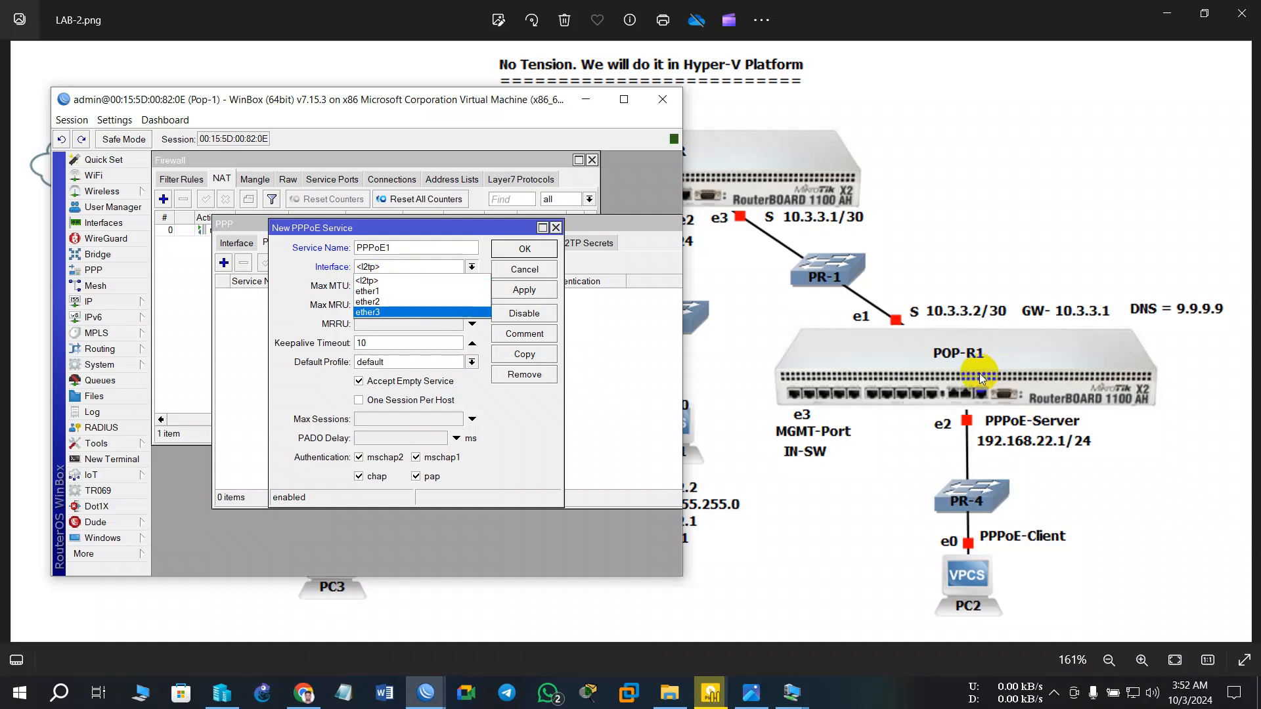
pyautogui.click(369, 301)
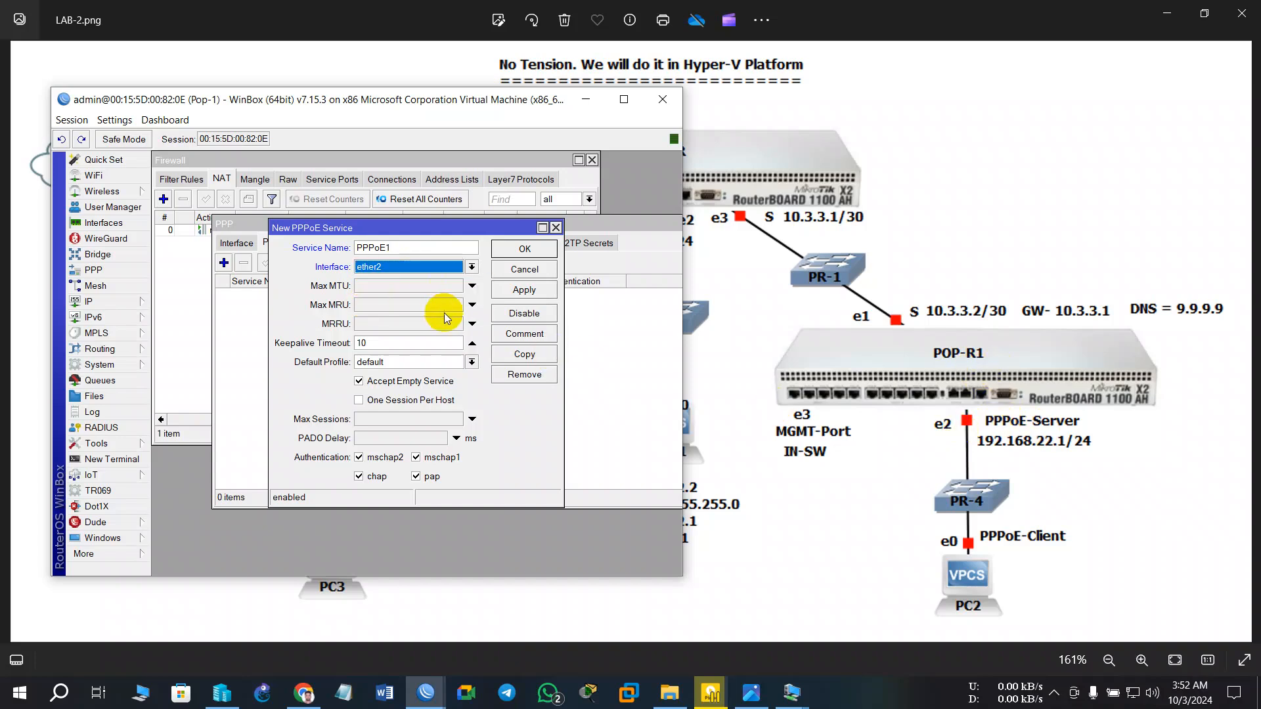
pyautogui.click(408, 286)
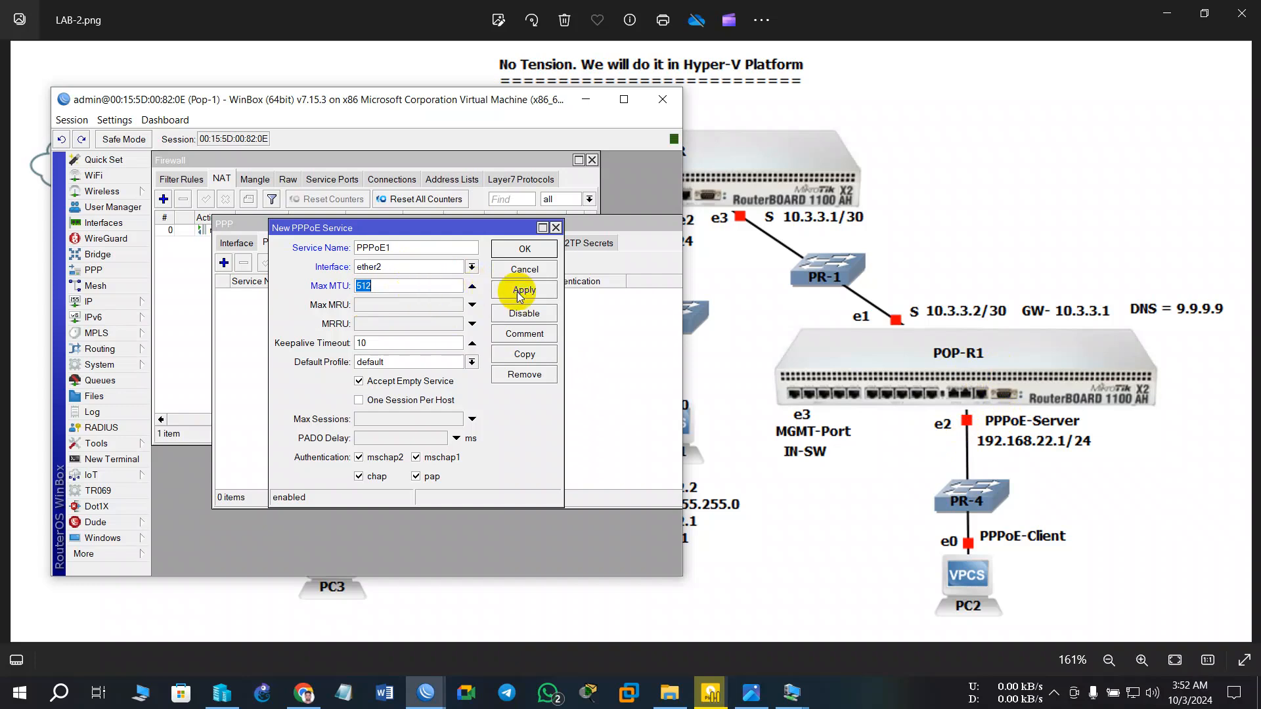
pyautogui.click(524, 314)
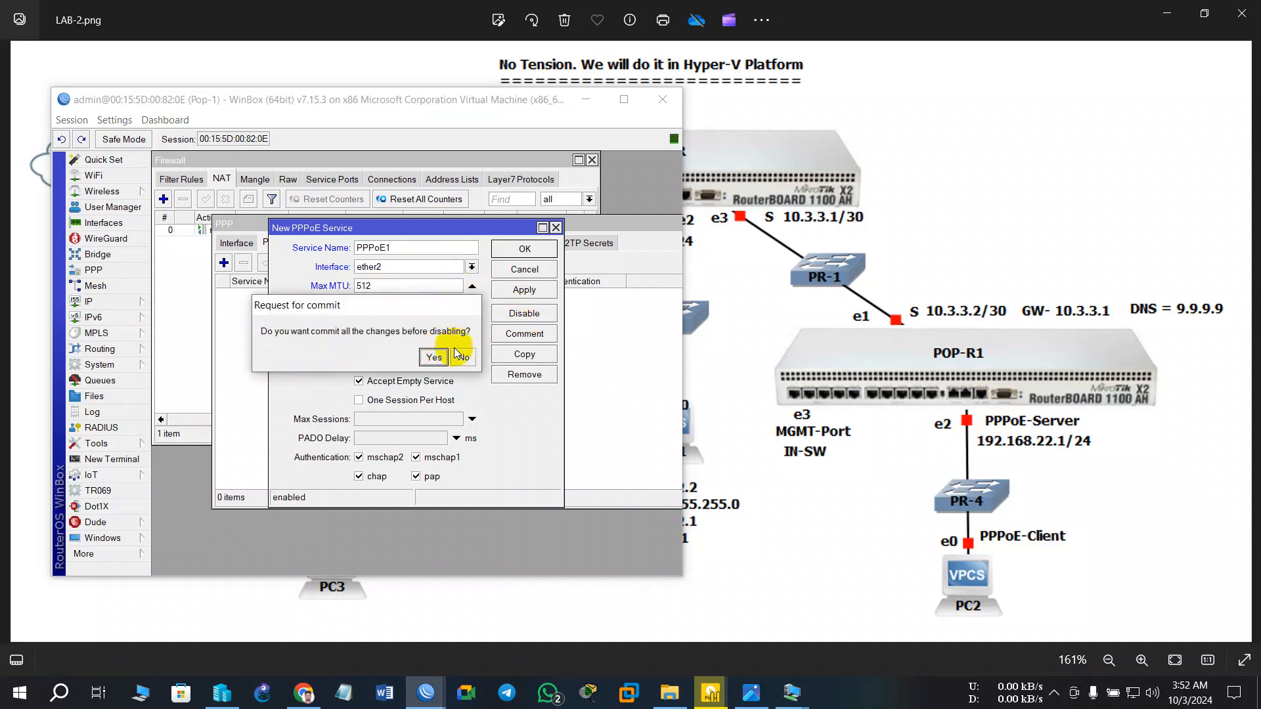
pyautogui.click(460, 357)
pyautogui.click(528, 245)
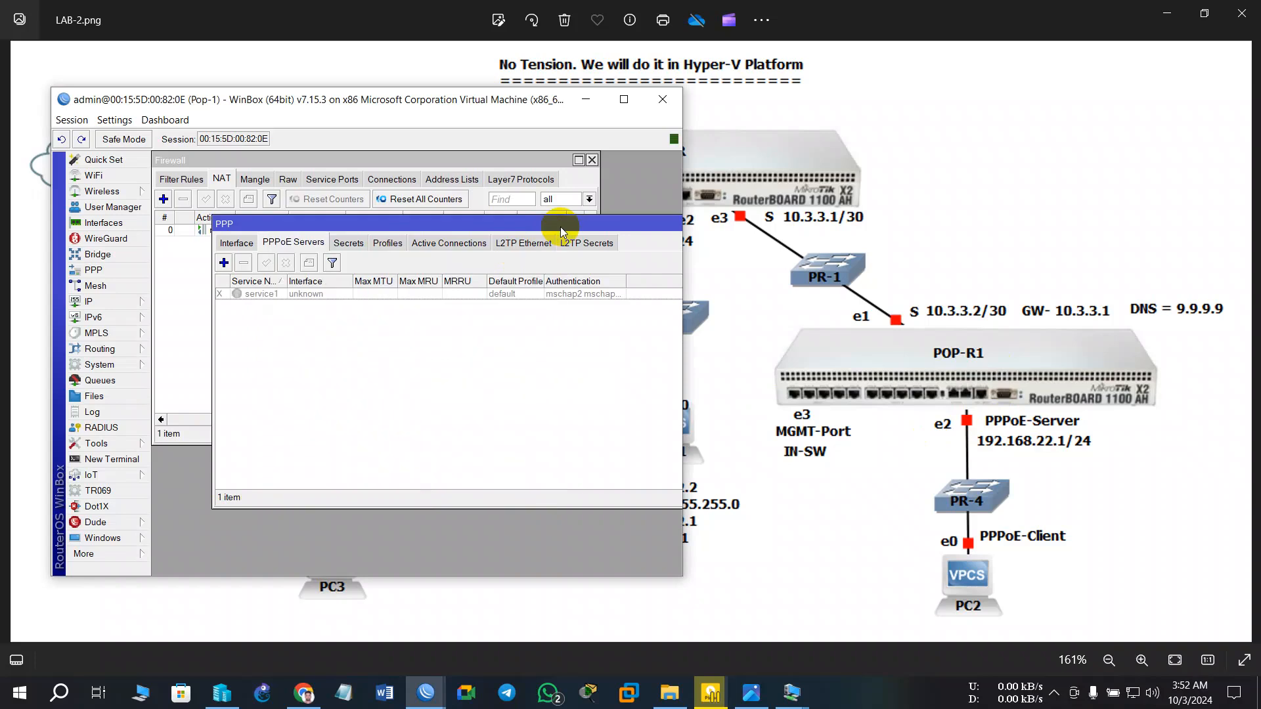
# - Delete service1 and create PPPoE server PPPoE-1 on ether2 with default profile PPPoE
pyautogui.click(266, 293)
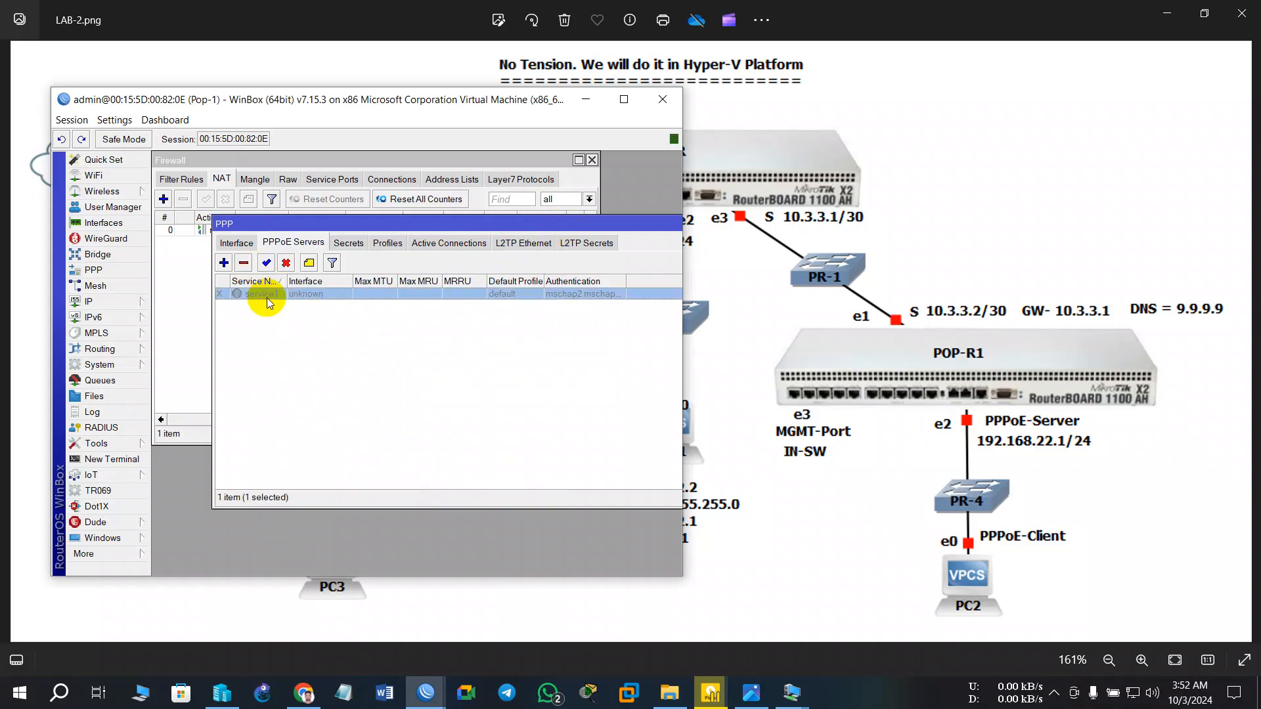
pyautogui.click(243, 263)
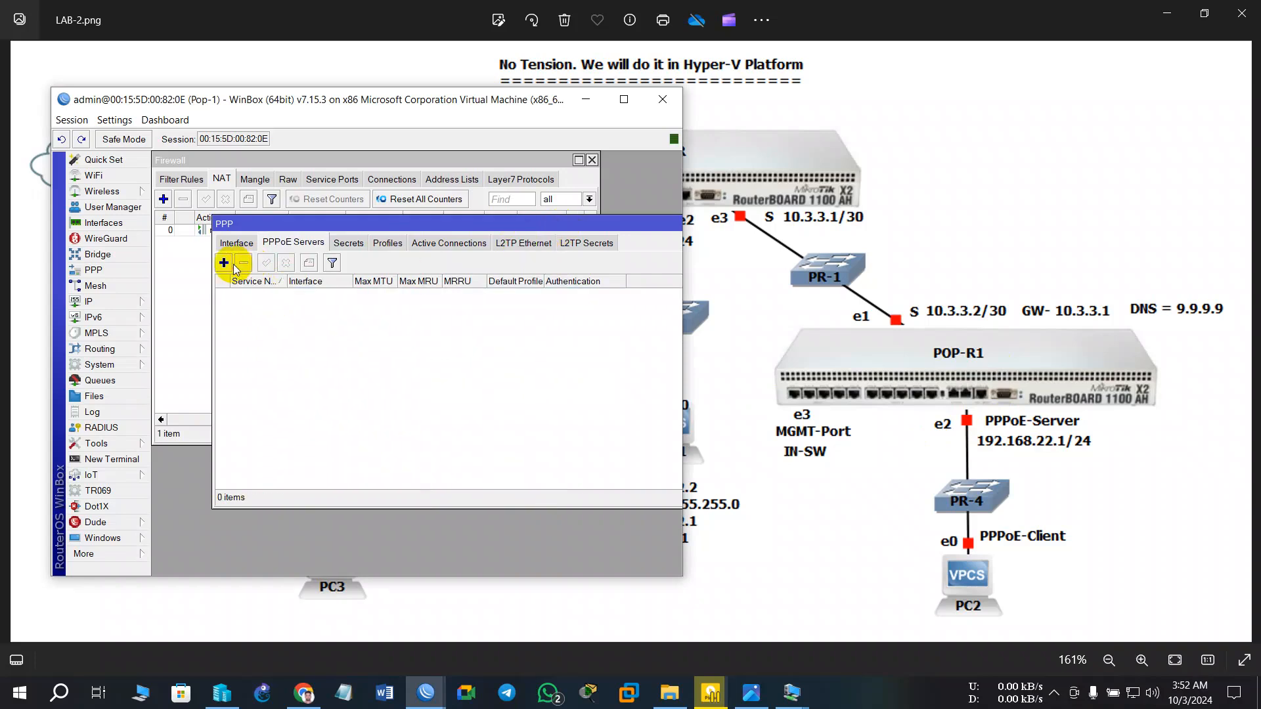
pyautogui.click(224, 263)
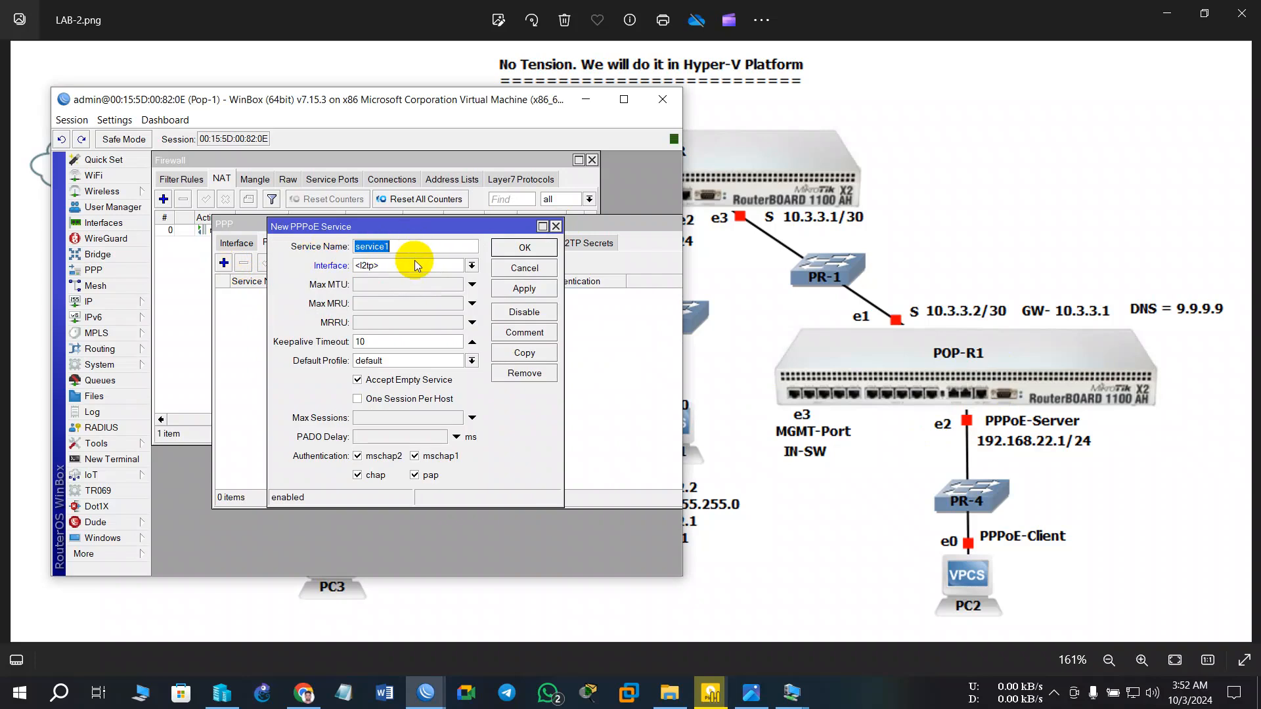
pyautogui.write('PPPoE-1')
pyautogui.click(420, 265)
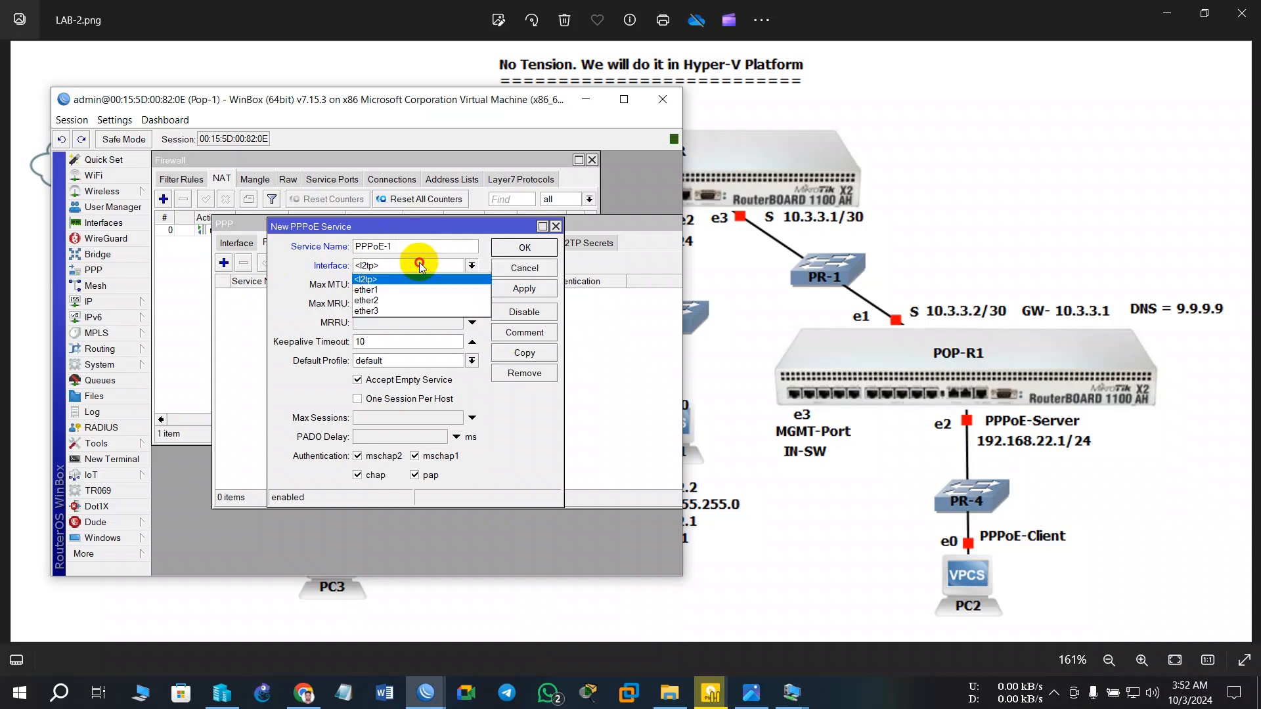
pyautogui.click(396, 300)
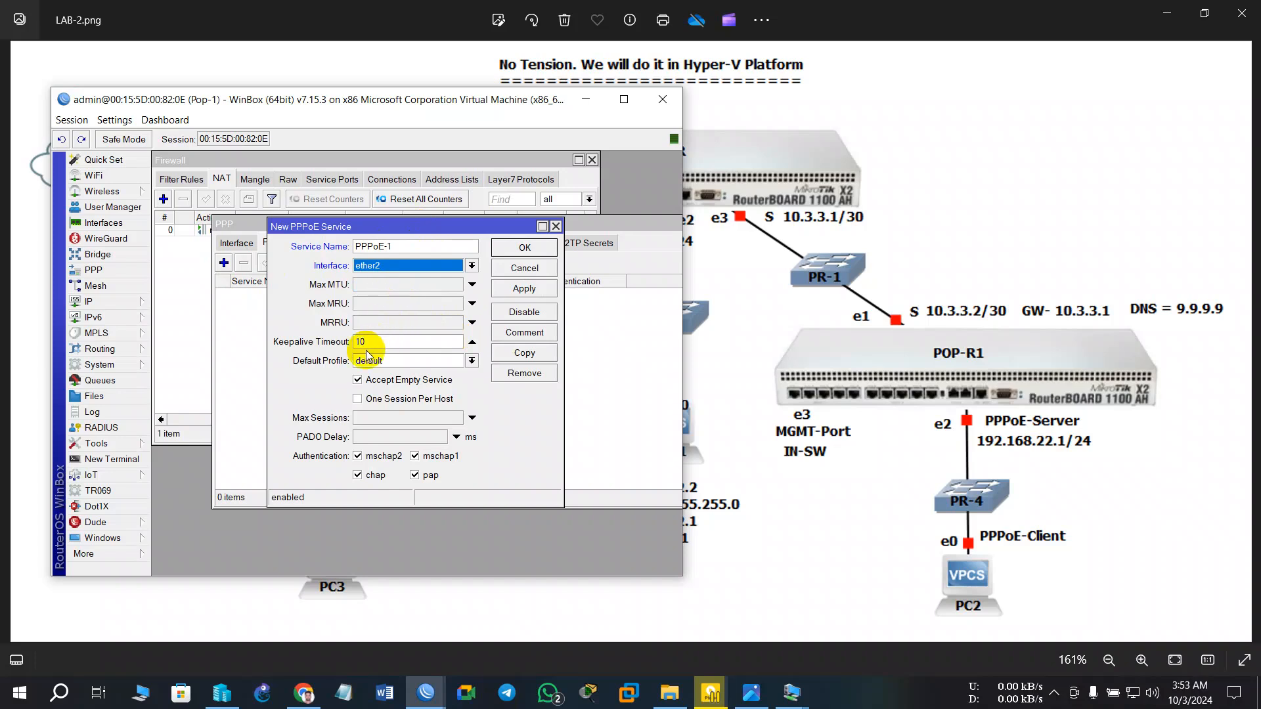
pyautogui.click(421, 361)
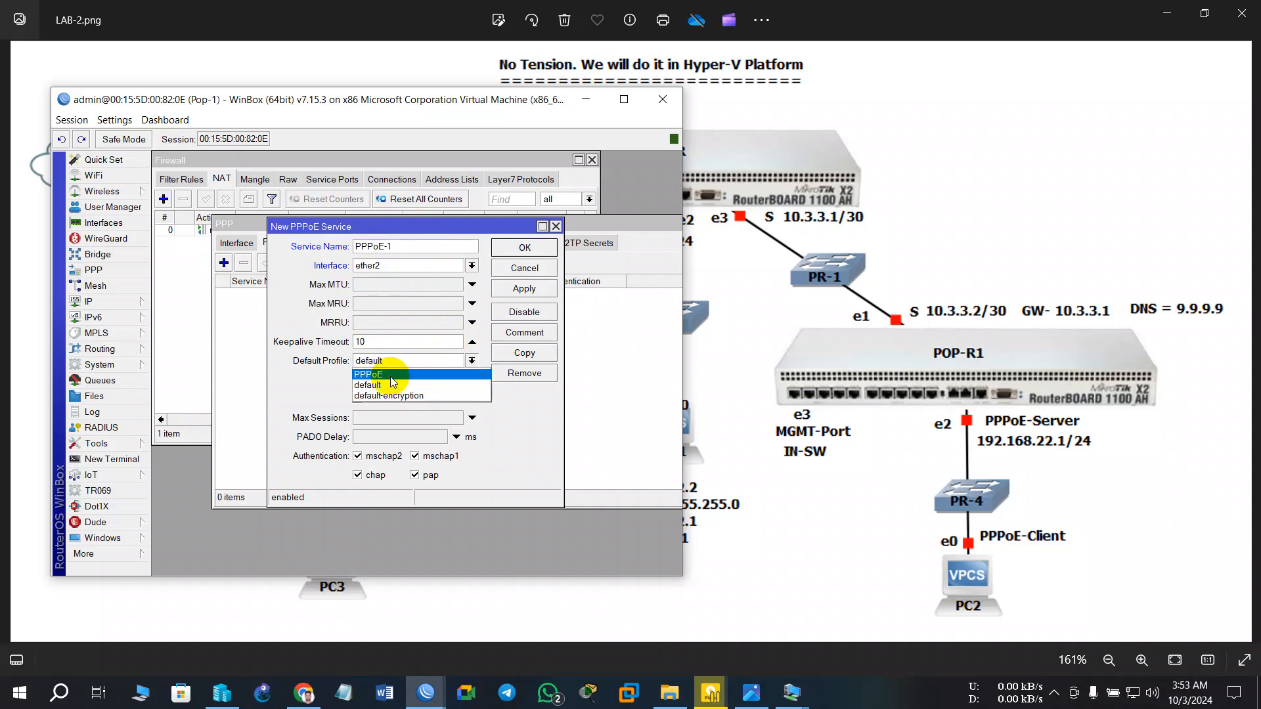
pyautogui.click(395, 376)
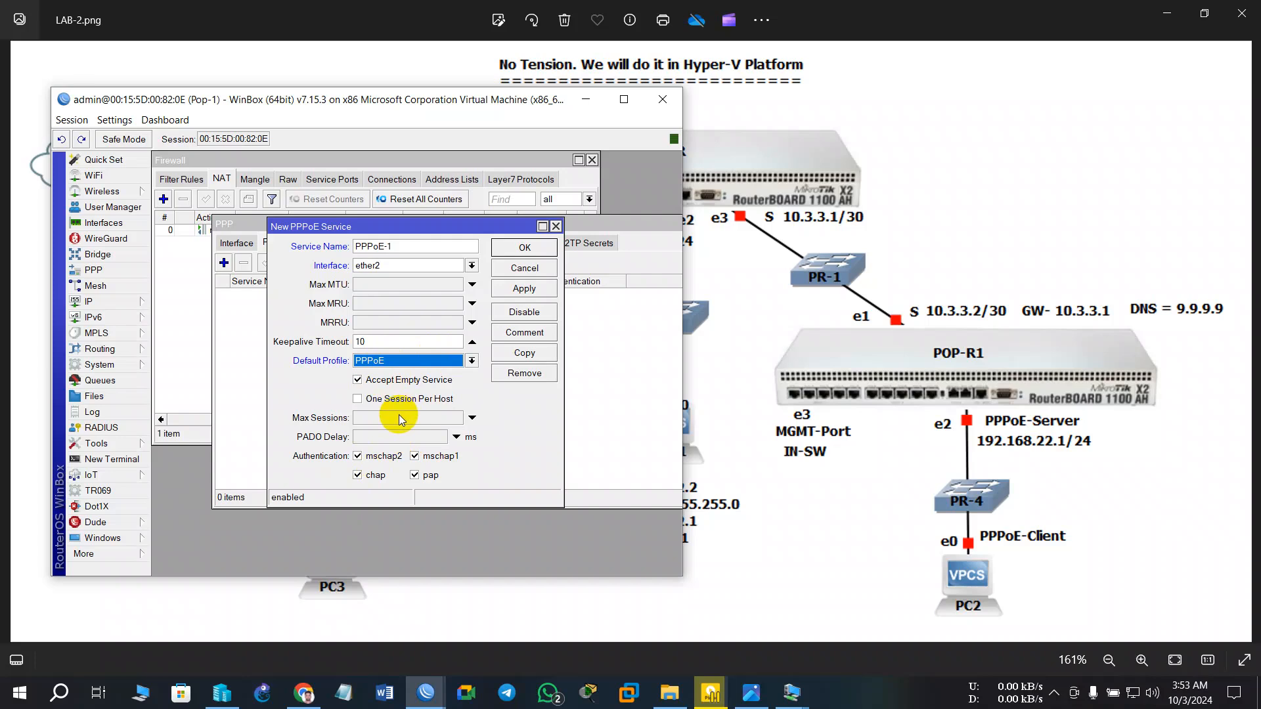
pyautogui.click(523, 288)
pyautogui.click(526, 248)
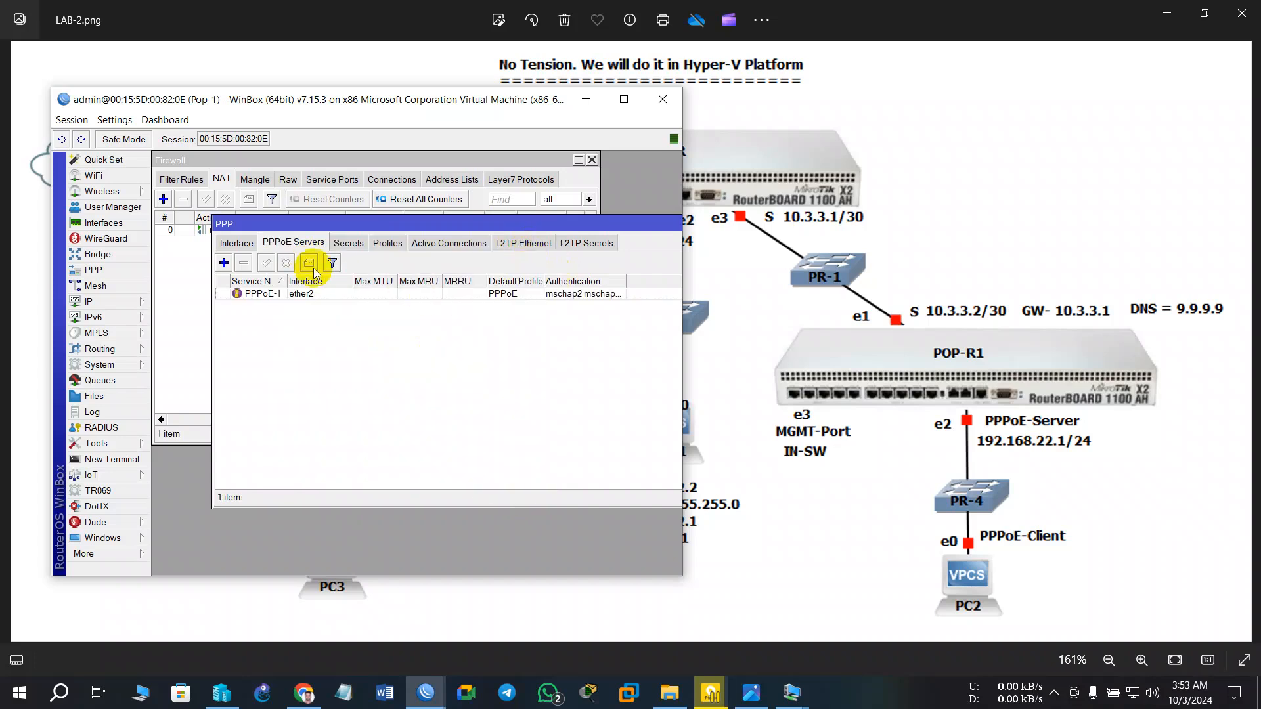
# - Check the PPP interface and PPPoE server lists, then minimize WinBox
pyautogui.click(238, 243)
pyautogui.click(294, 243)
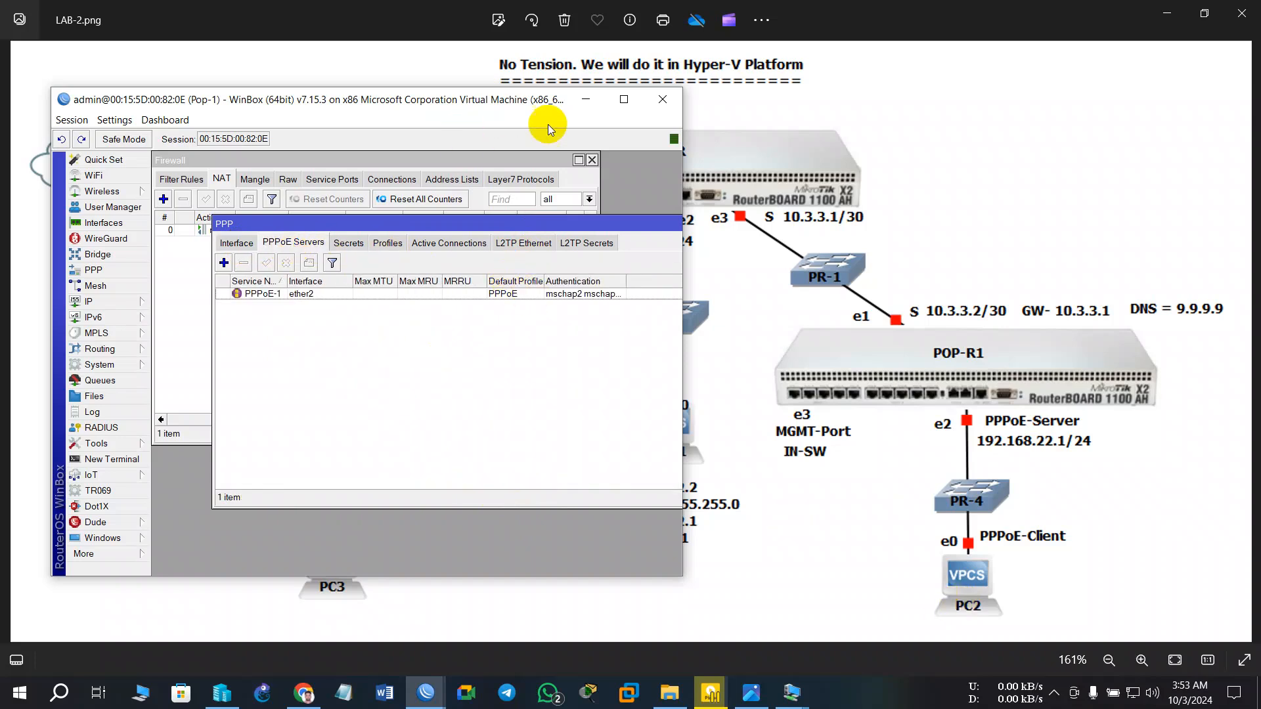
pyautogui.click(586, 100)
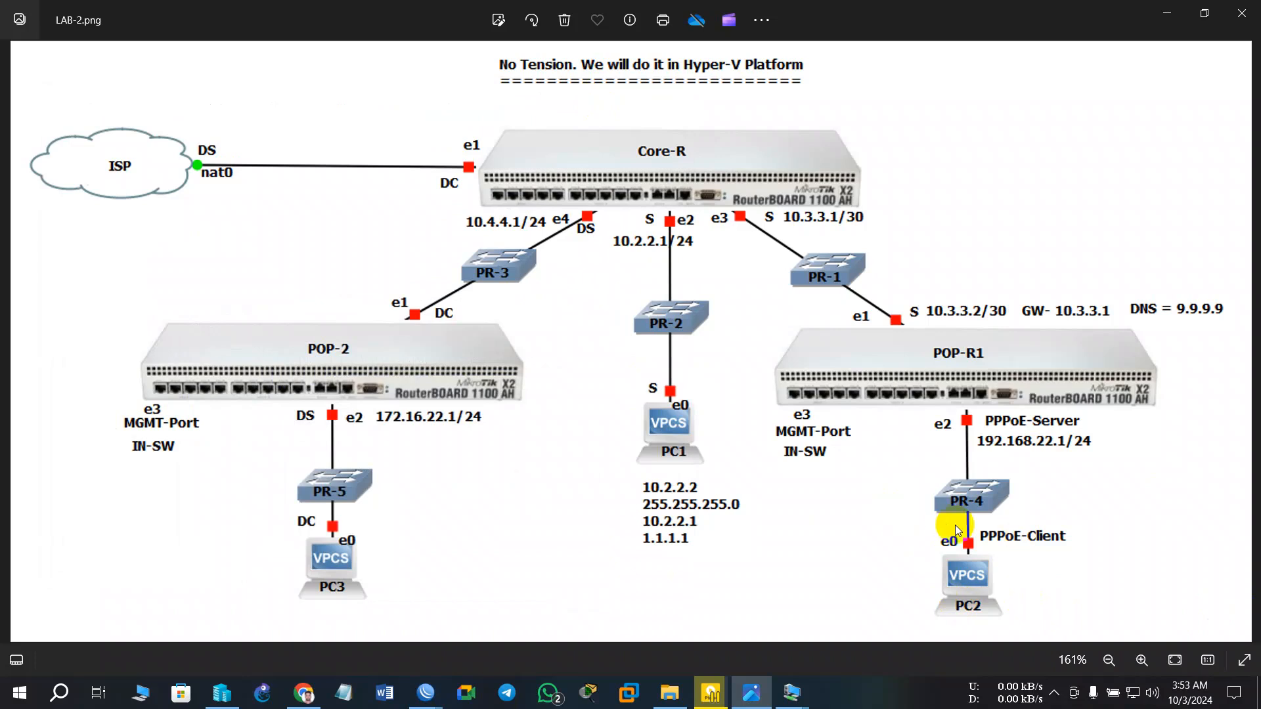
# - Bring up Hyper-V Manager and switch between the VM list and the lab diagram
pyautogui.click(221, 692)
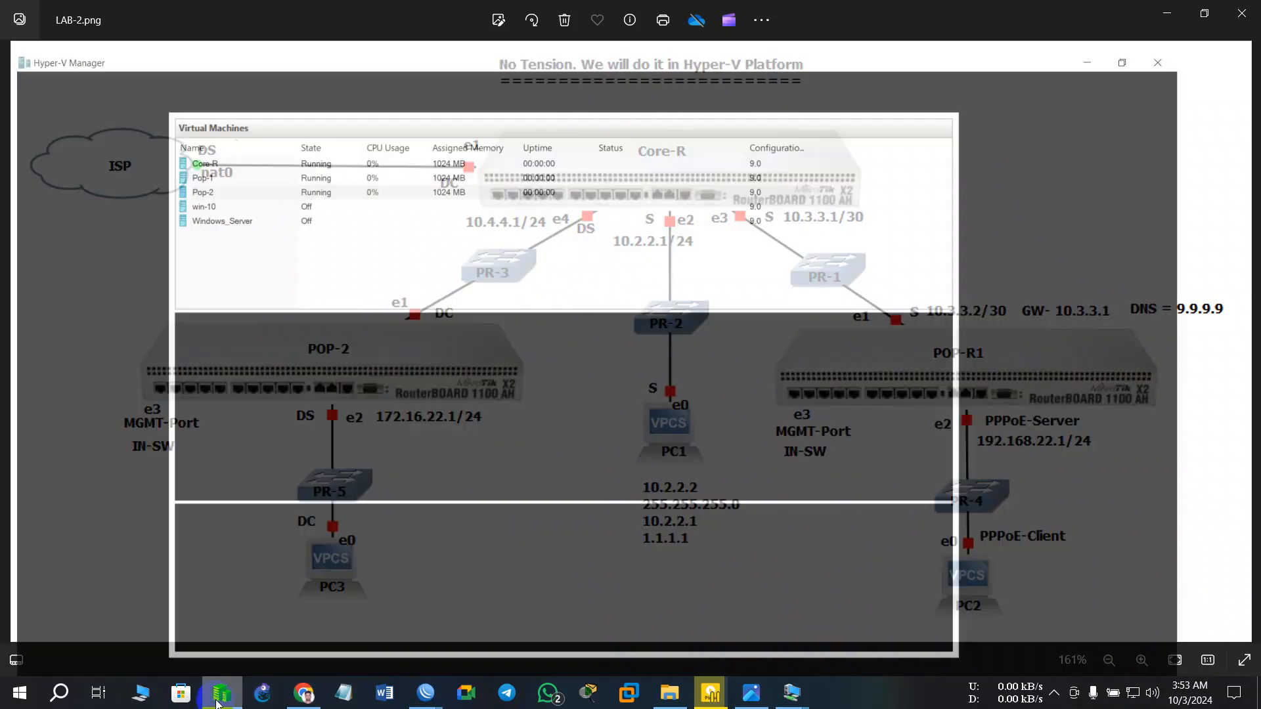
pyautogui.click(224, 183)
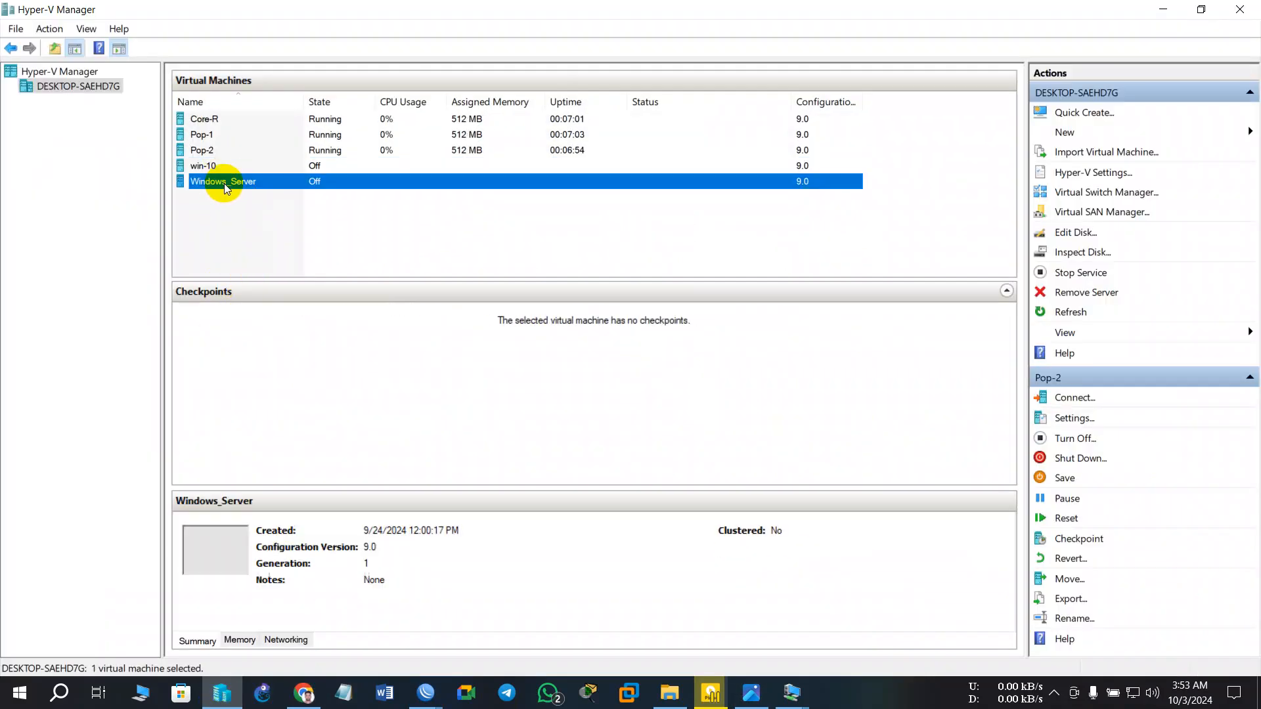
pyautogui.rightClick(223, 183)
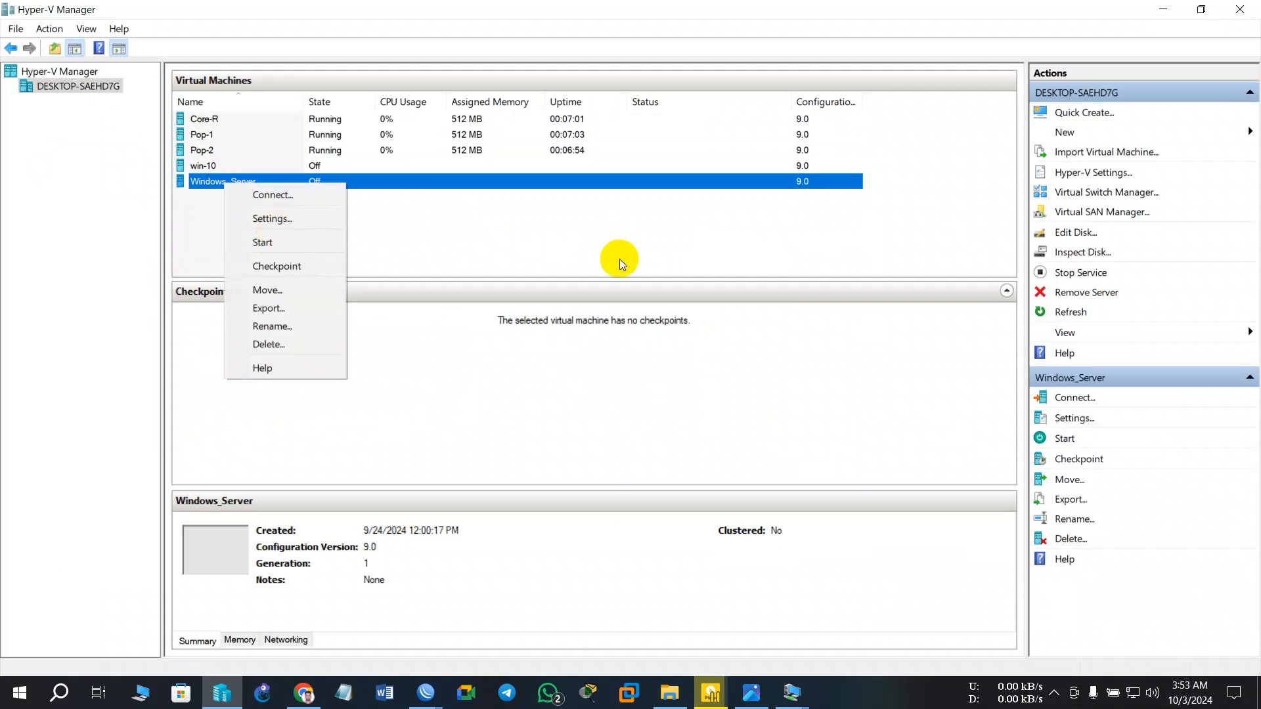
pyautogui.click(525, 244)
pyautogui.click(507, 183)
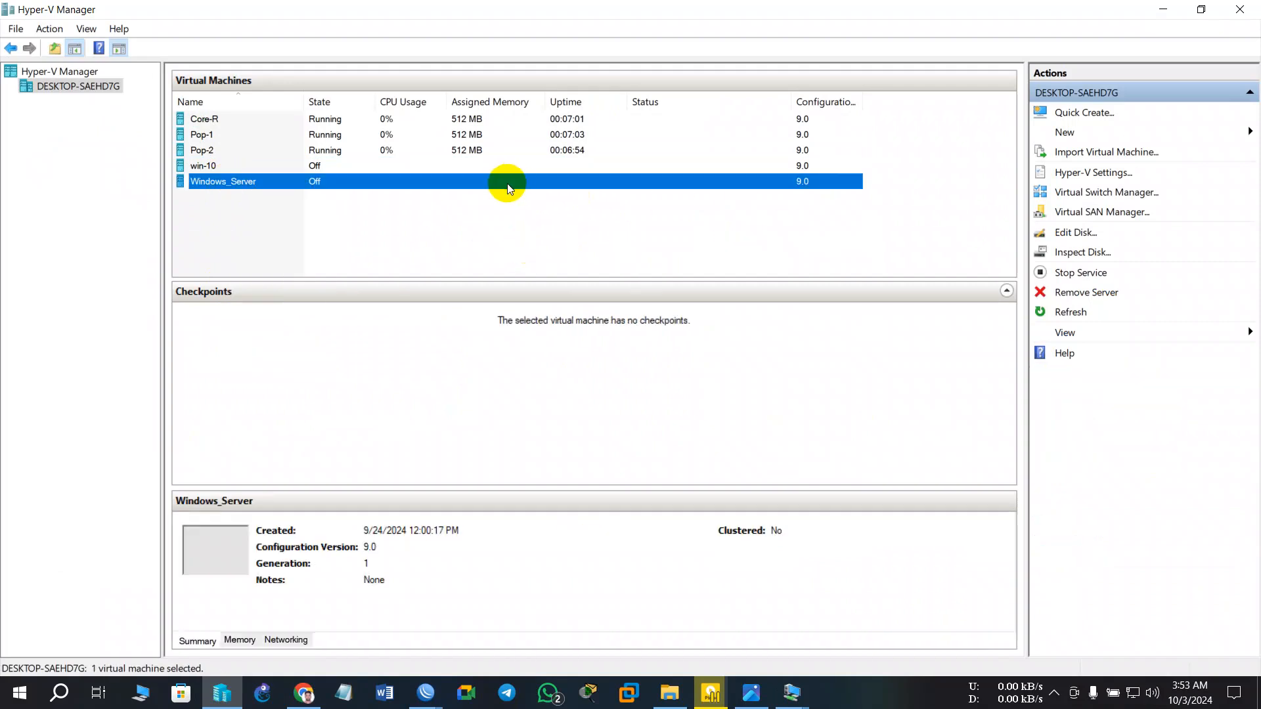
pyautogui.click(1163, 9)
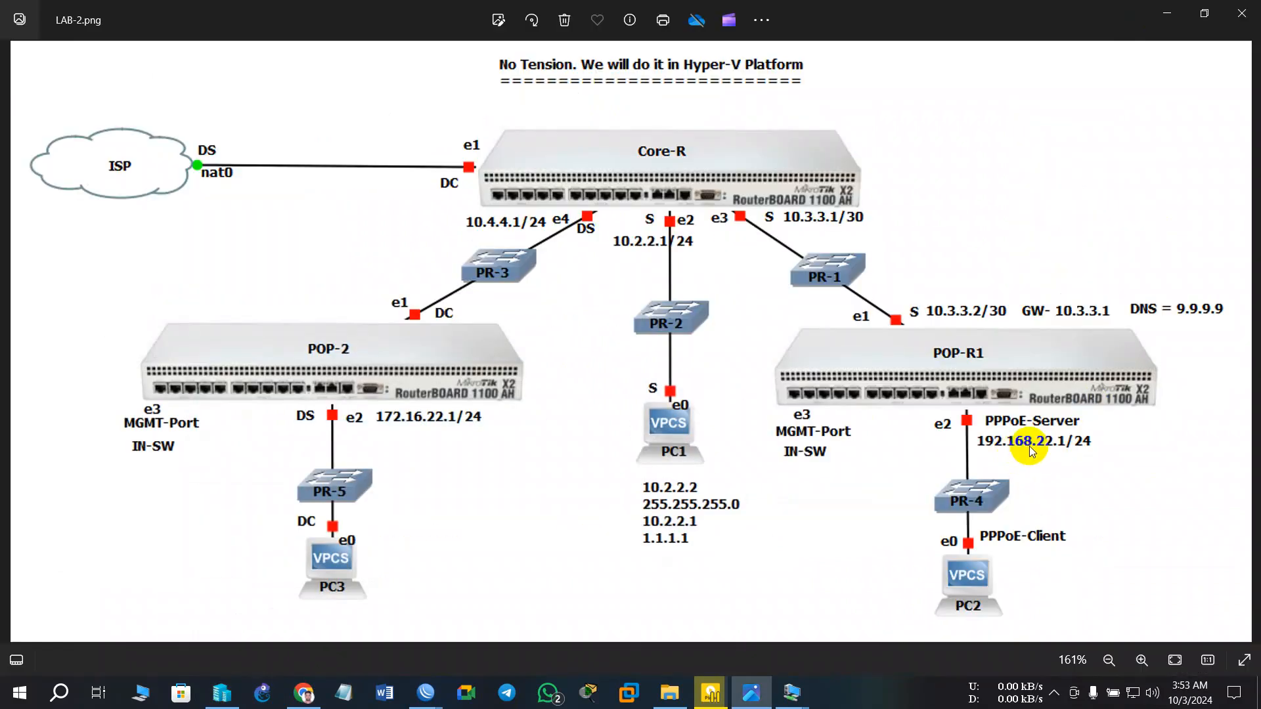
pyautogui.click(239, 704)
pyautogui.click(247, 134)
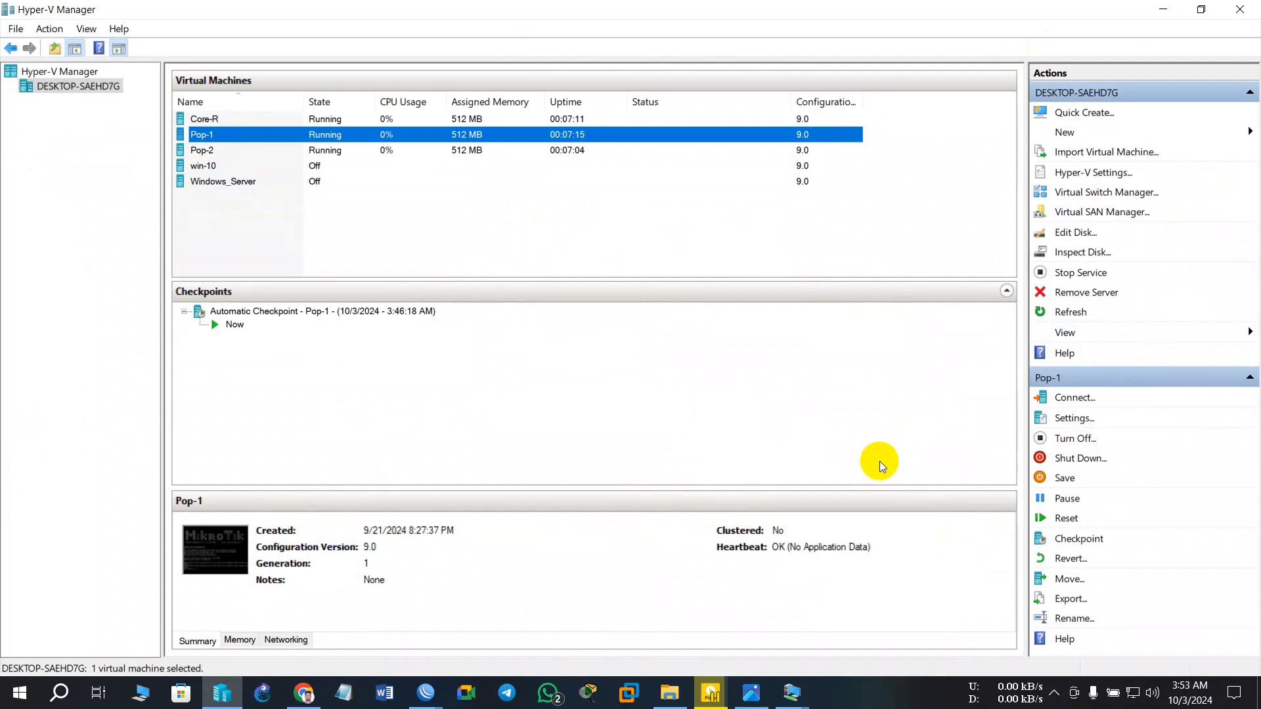
pyautogui.click(751, 695)
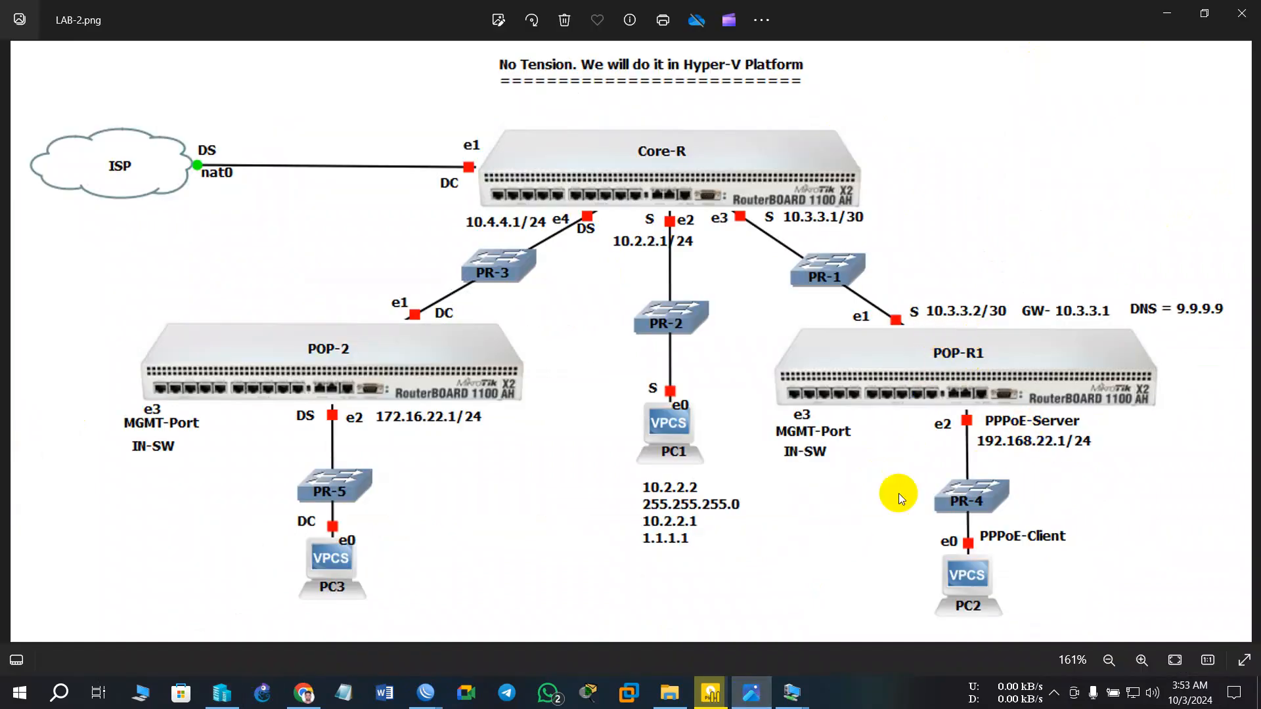
pyautogui.click(751, 693)
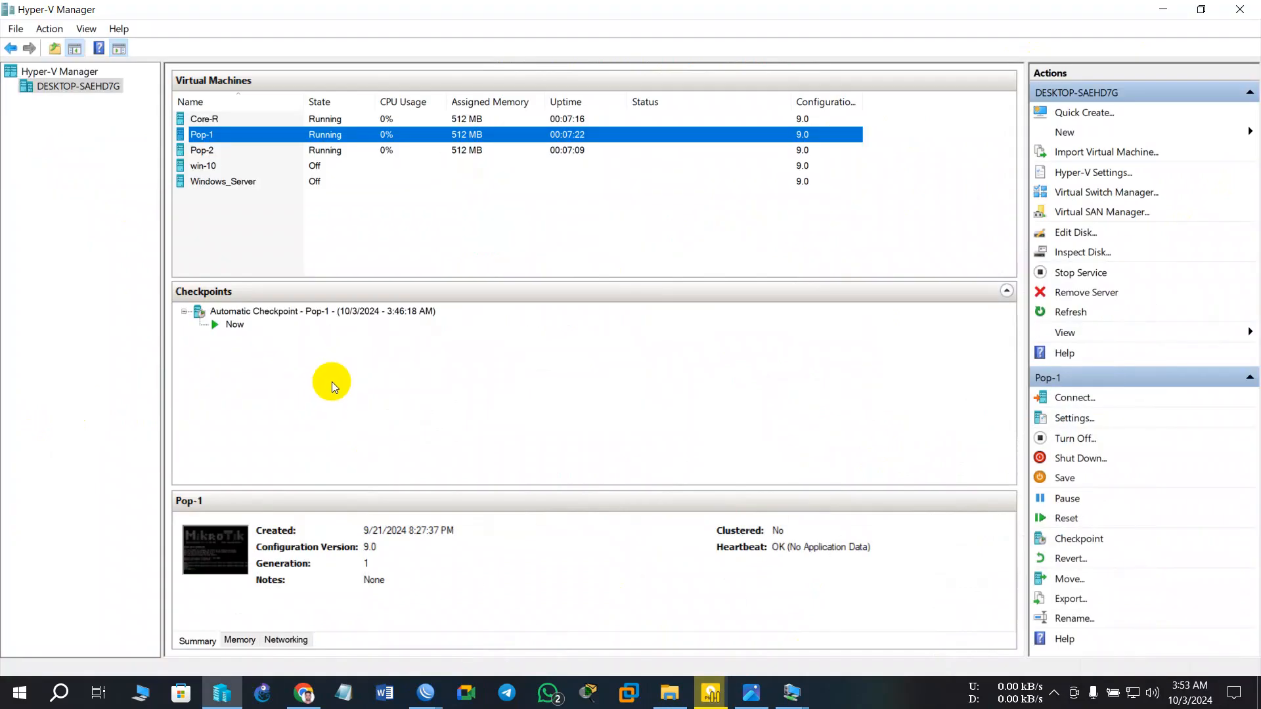
# - Open Pop-1's settings, close them unchanged, and select Windows_Server
pyautogui.rightClick(252, 132)
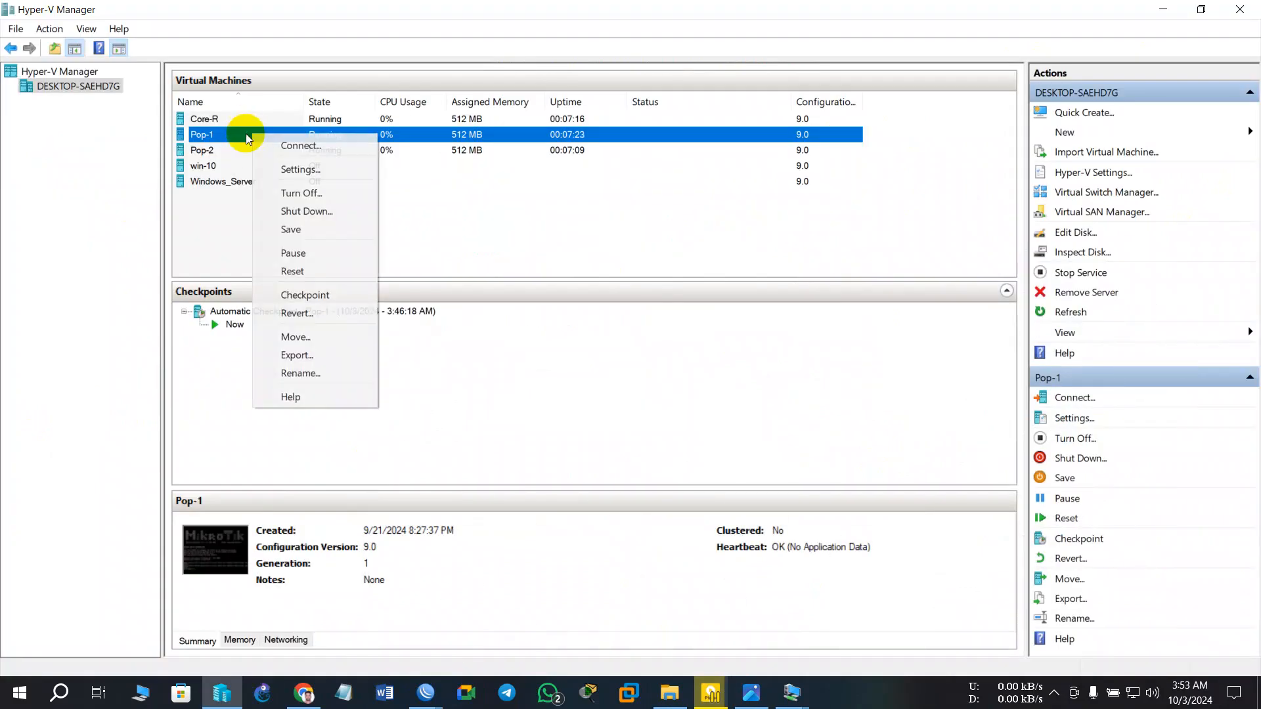
pyautogui.click(297, 172)
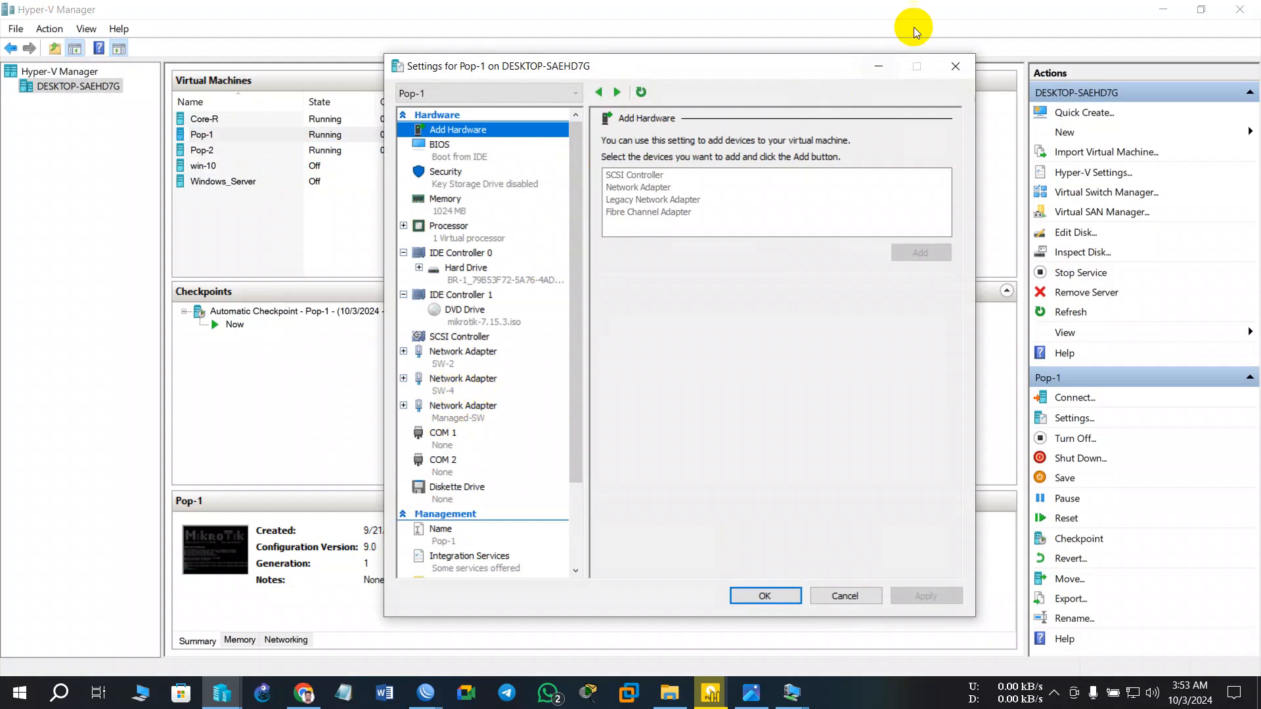
pyautogui.click(956, 66)
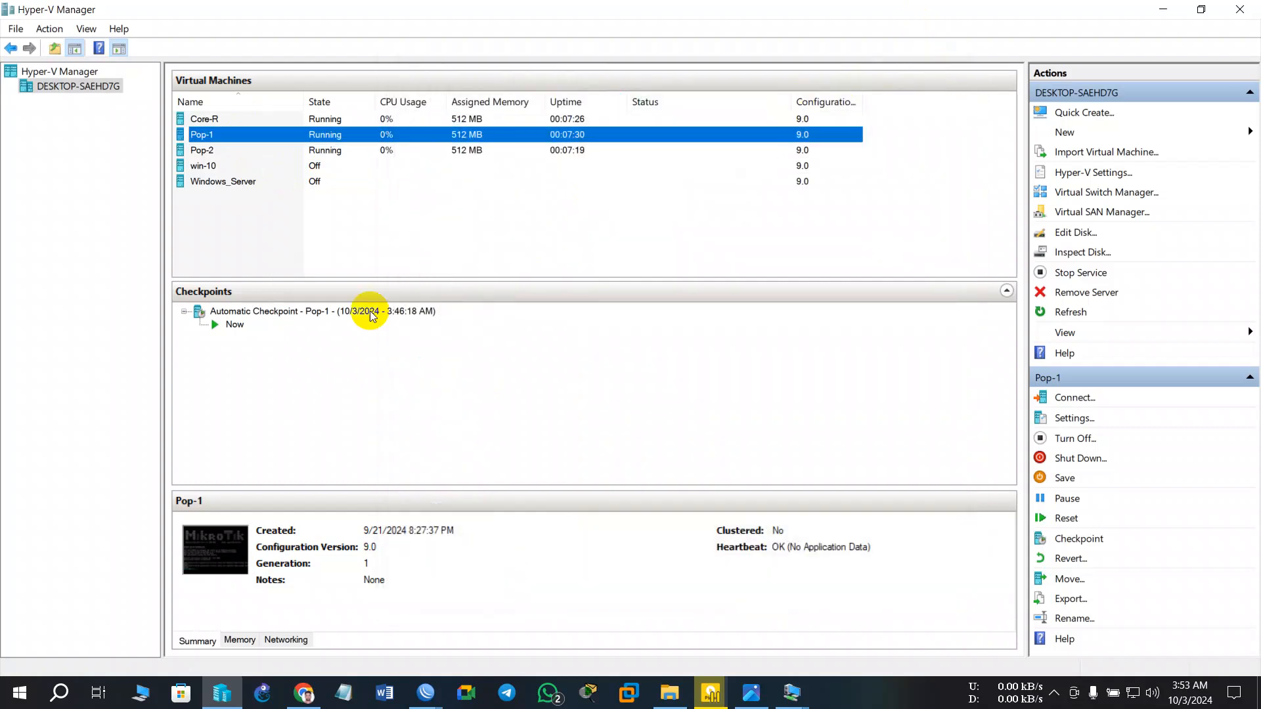
pyautogui.click(241, 188)
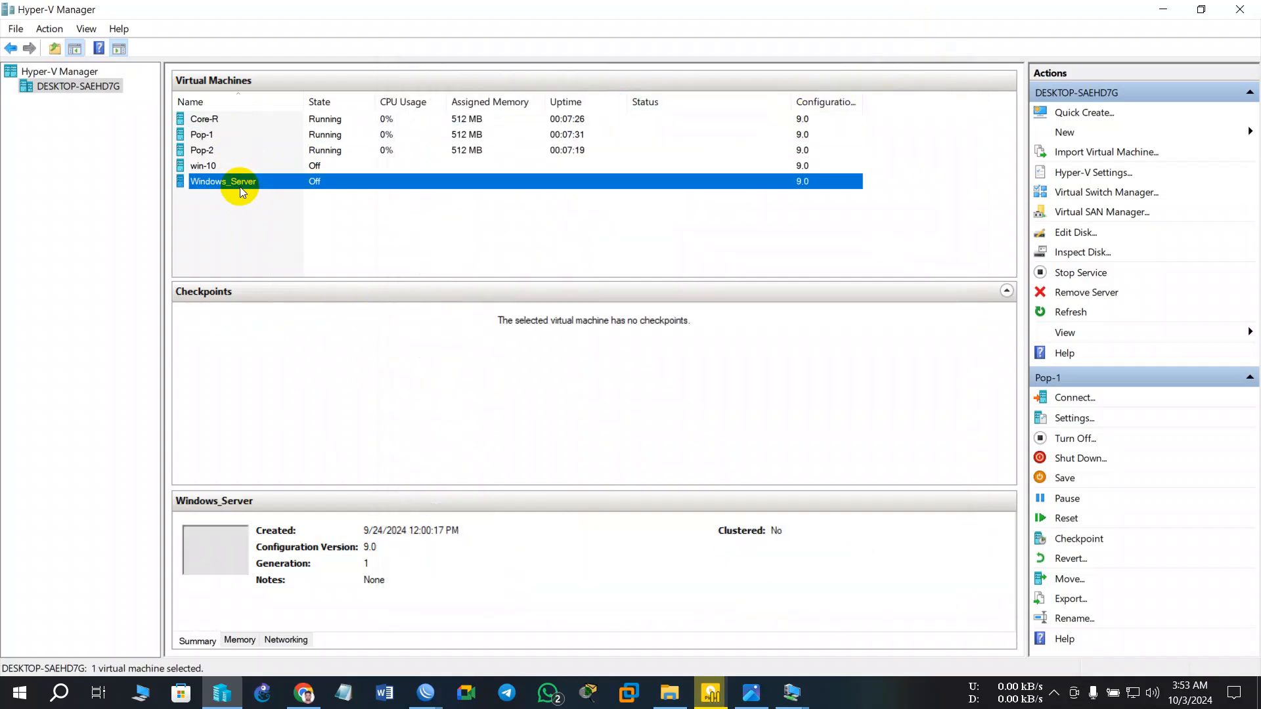
# - Put Windows_Server's network adapter on virtual switch SW-4, then start it from its console
pyautogui.rightClick(340, 181)
pyautogui.click(400, 213)
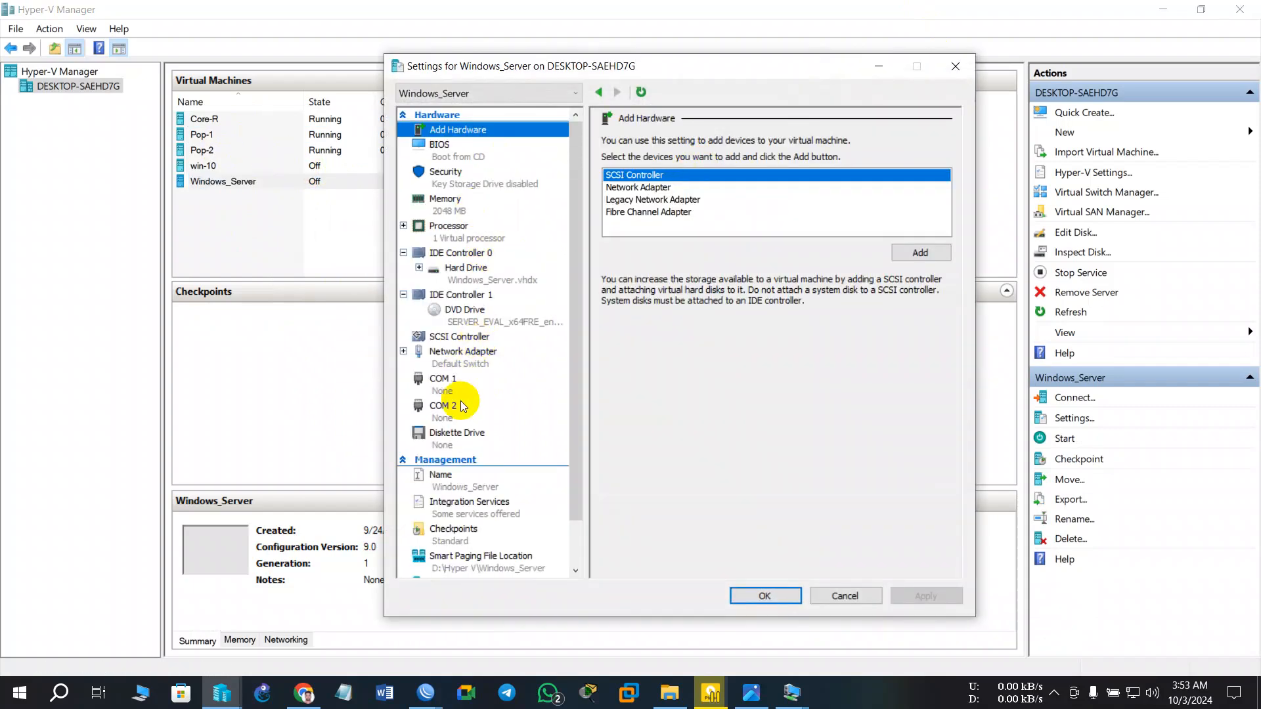
pyautogui.click(463, 361)
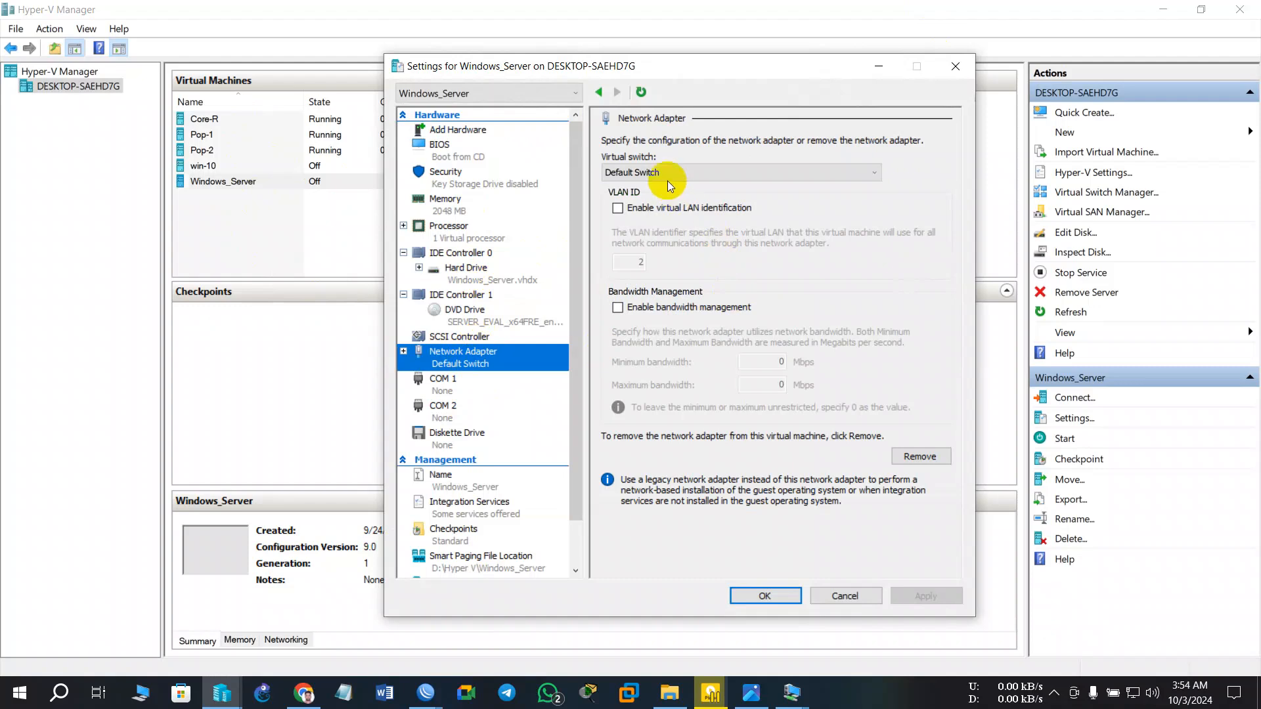
pyautogui.click(667, 179)
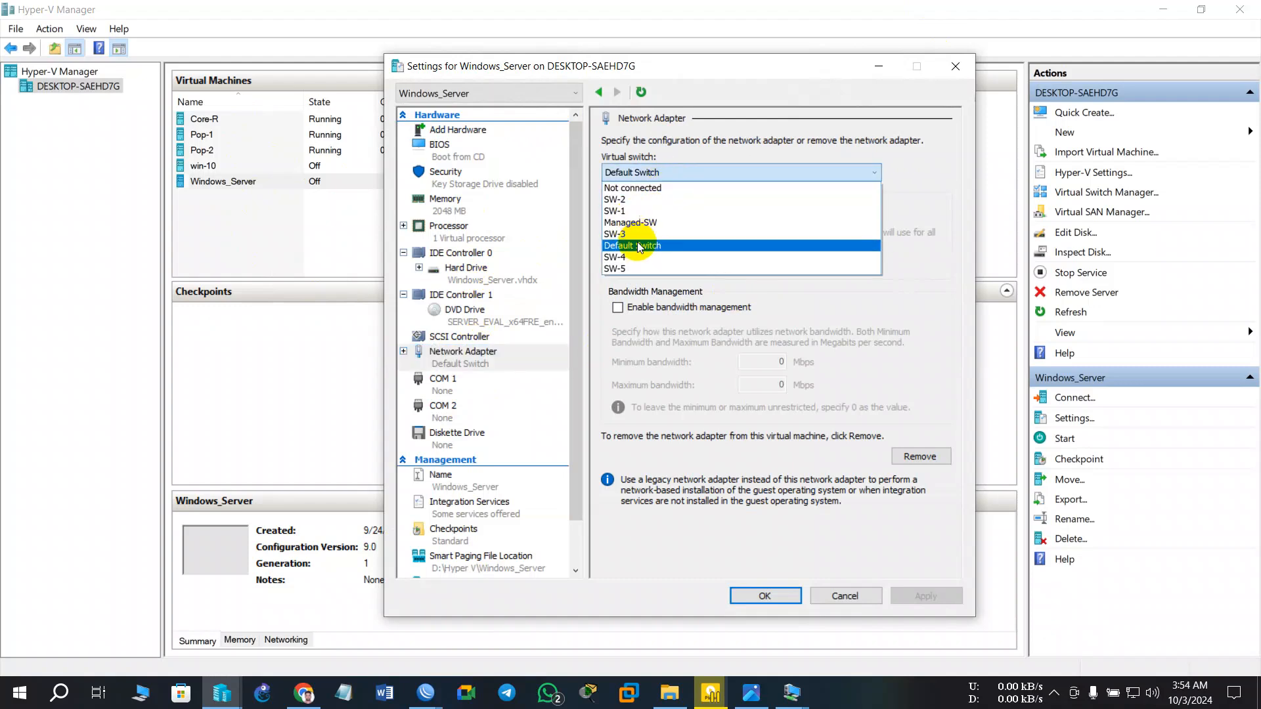
pyautogui.click(635, 257)
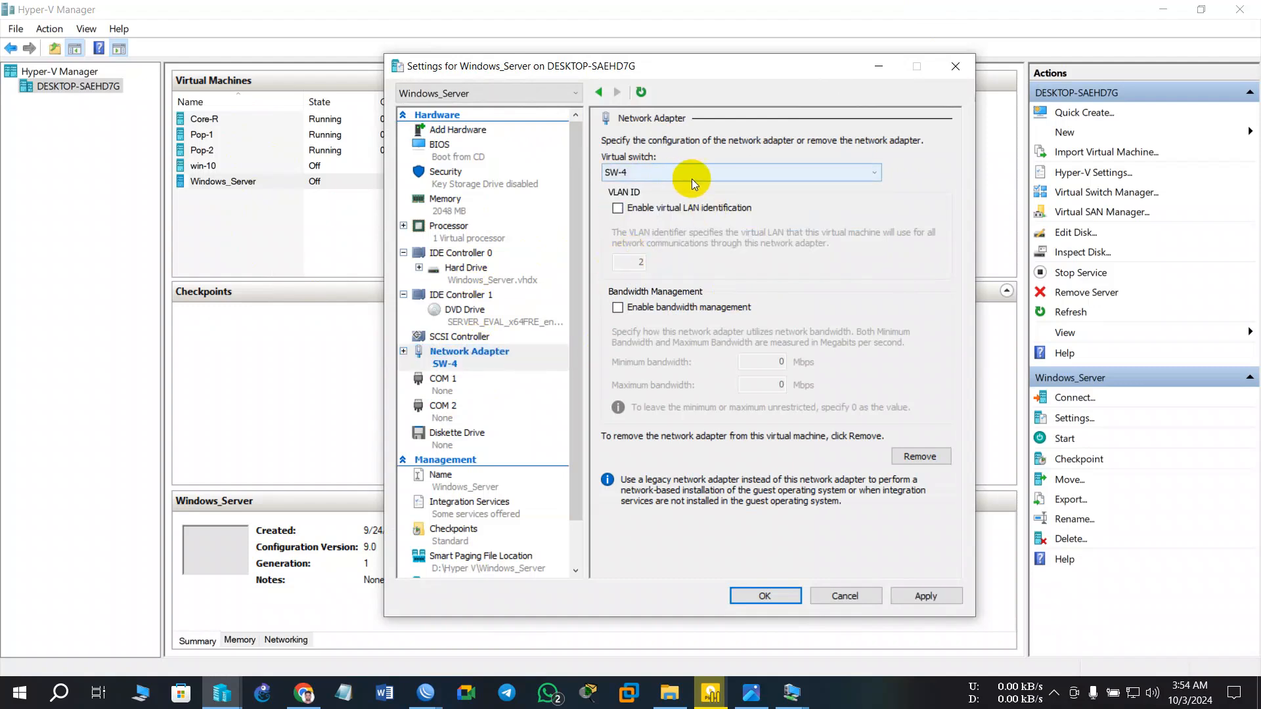
pyautogui.click(934, 595)
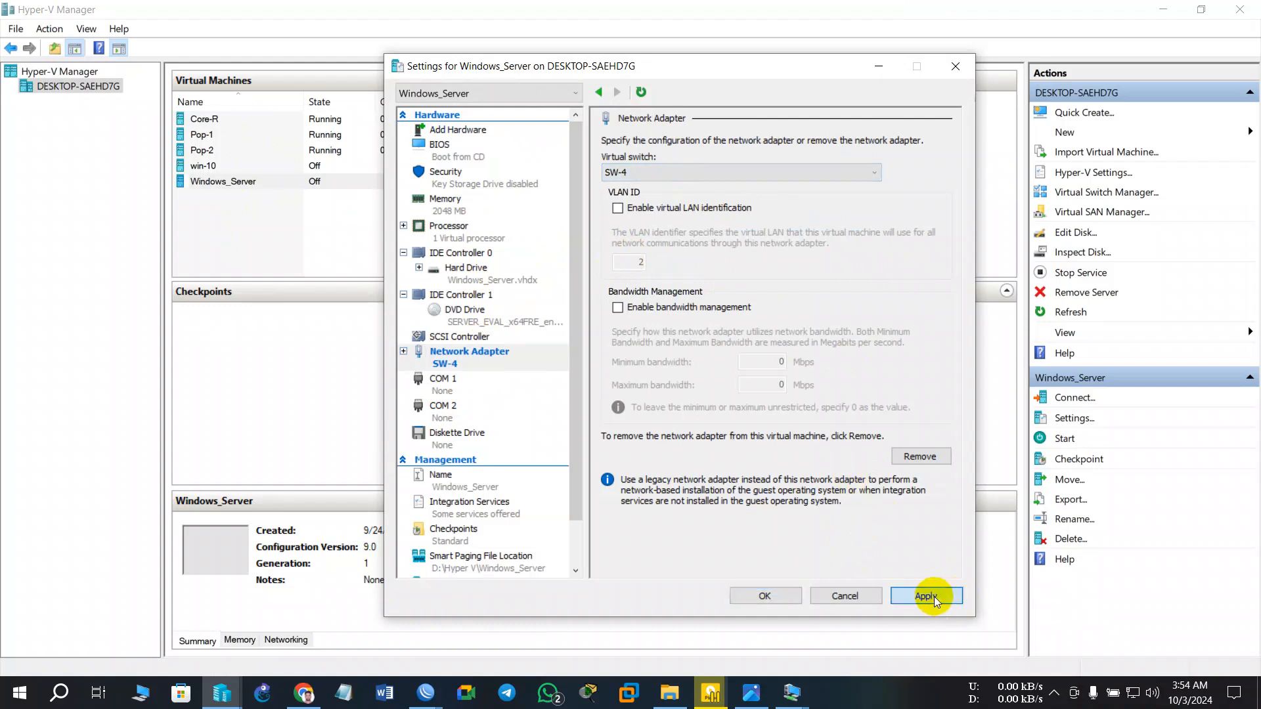
pyautogui.click(766, 595)
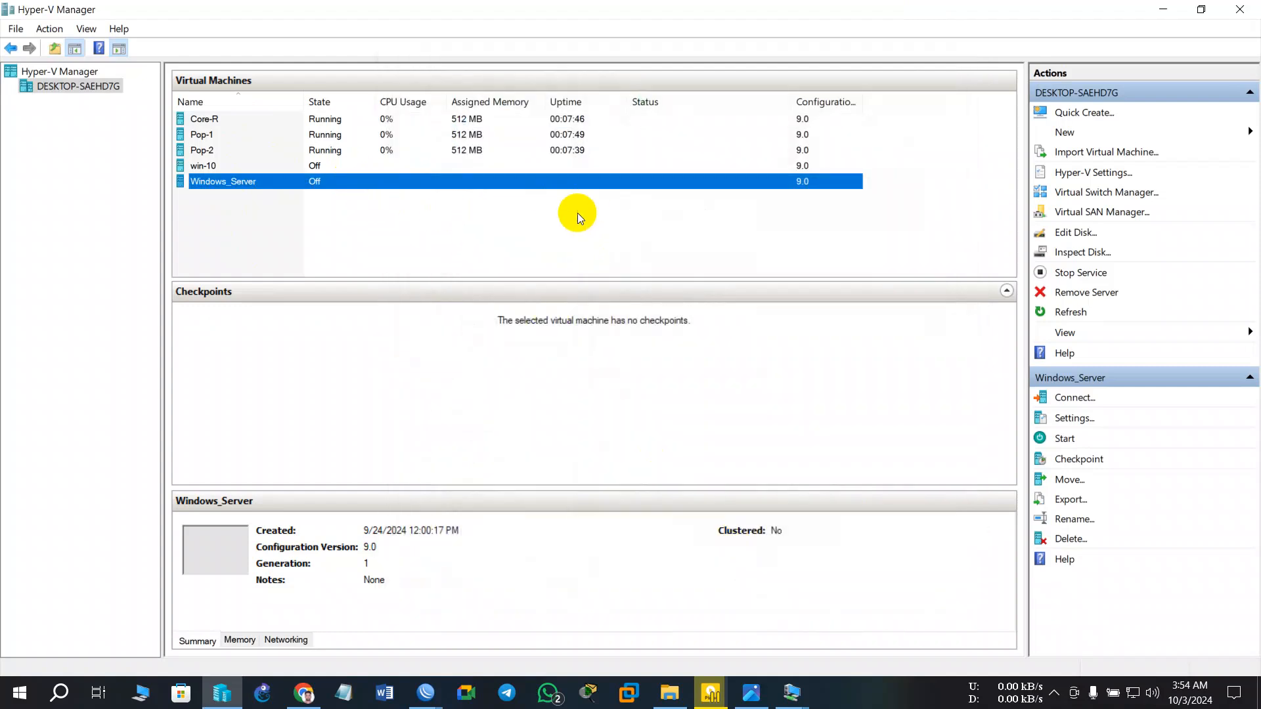
pyautogui.doubleClick(305, 199)
pyautogui.click(557, 328)
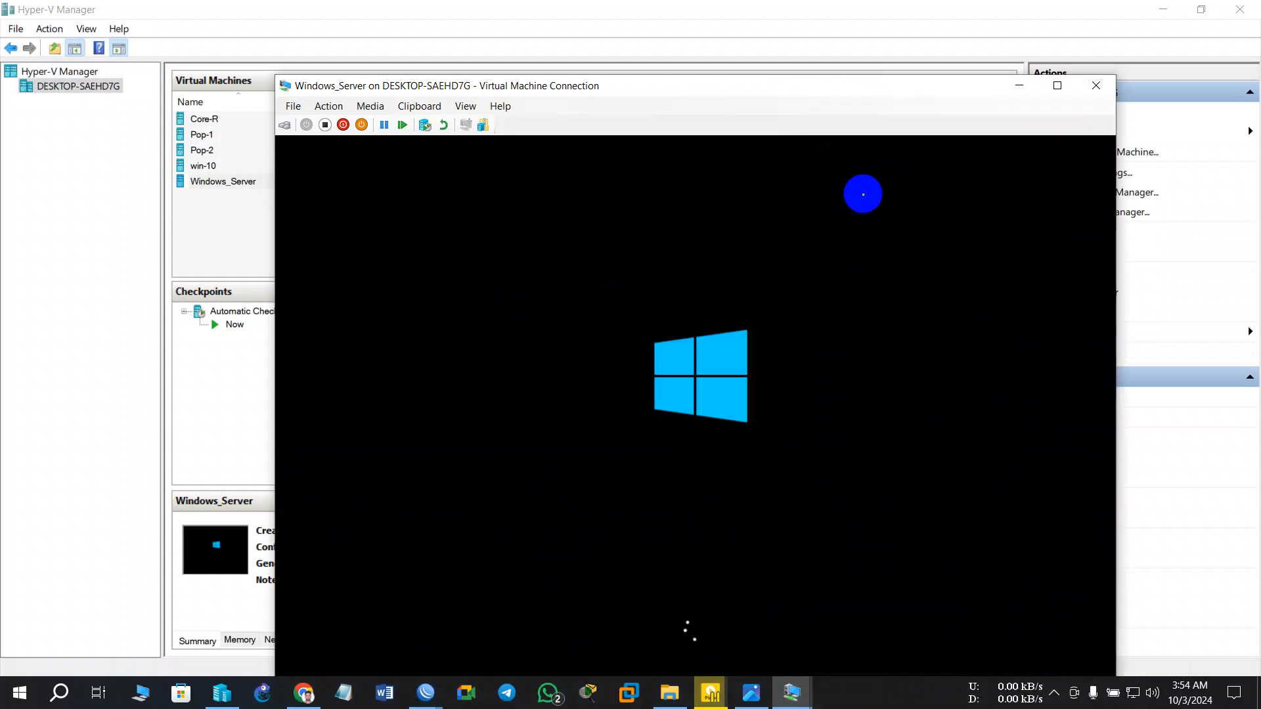
# - Connect to the Windows_Server console at full-screen display size
pyautogui.click(686, 374)
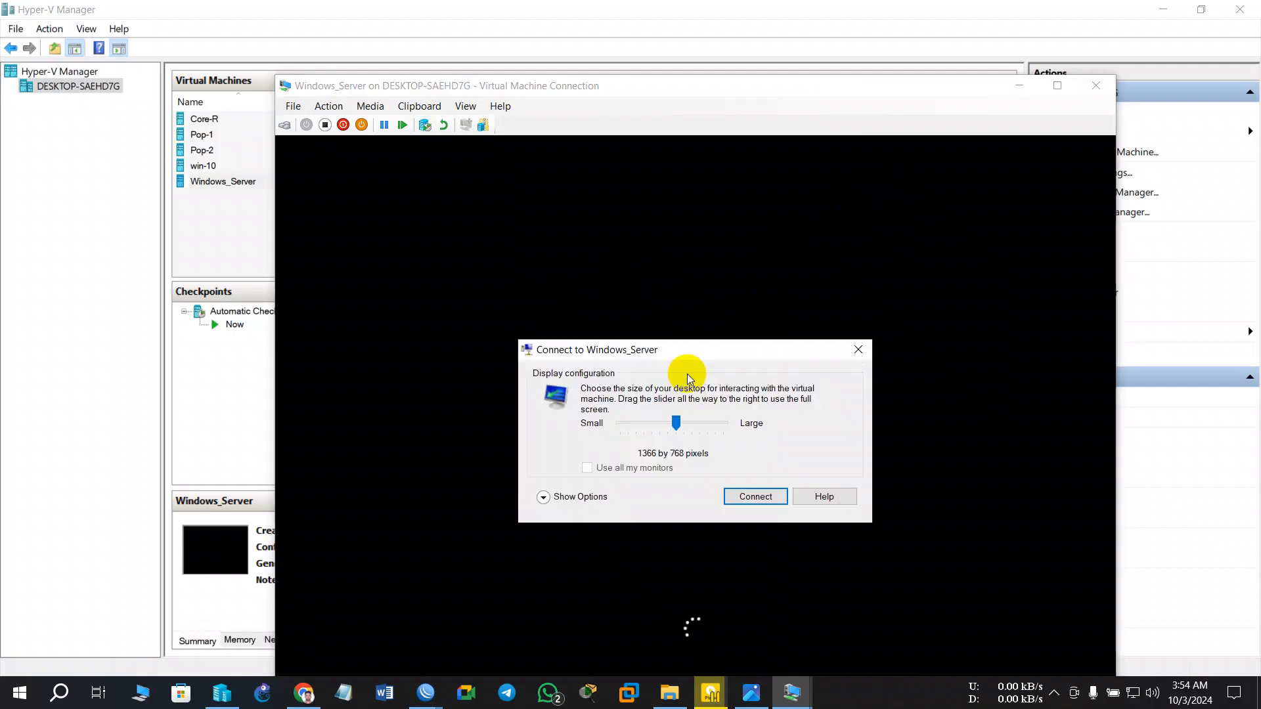
pyautogui.moveTo(680, 425); pyautogui.dragTo(739, 421)
pyautogui.click(755, 496)
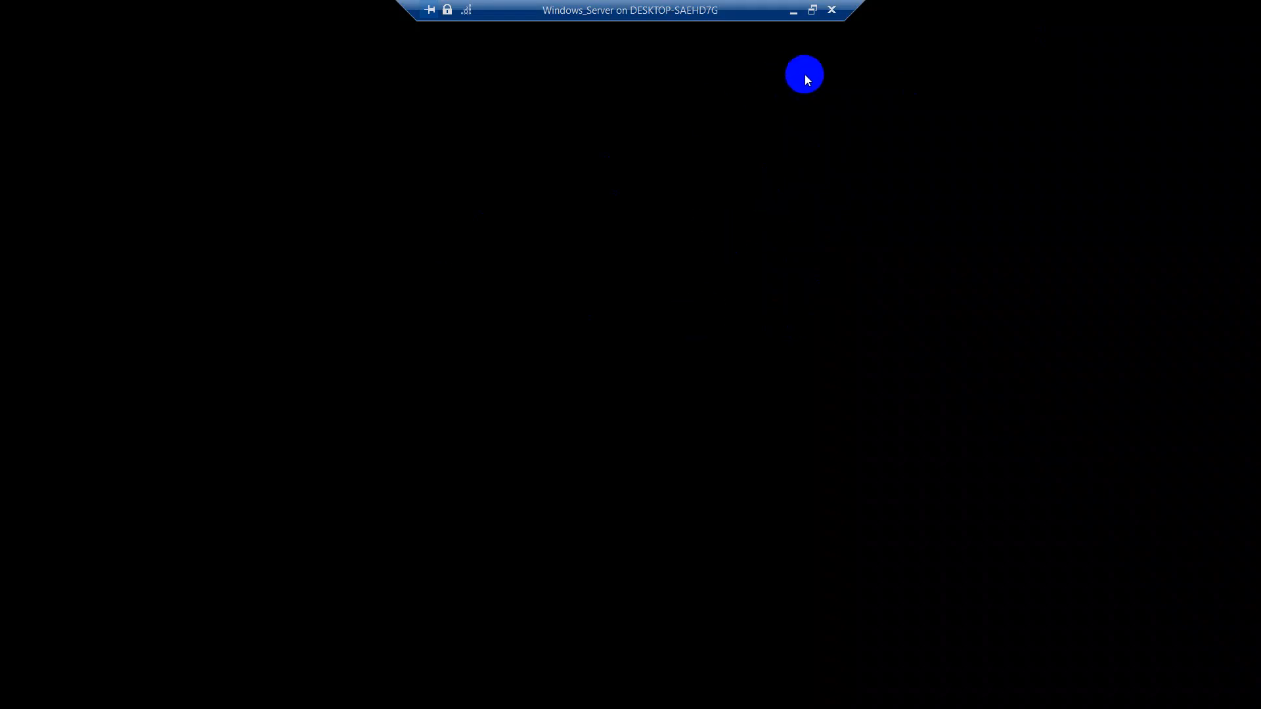
# - Leave full screen and turn off the Windows_Server VM
pyautogui.click(812, 14)
pyautogui.moveTo(786, 92); pyautogui.dragTo(658, 25)
pyautogui.click(188, 62)
pyautogui.click(796, 407)
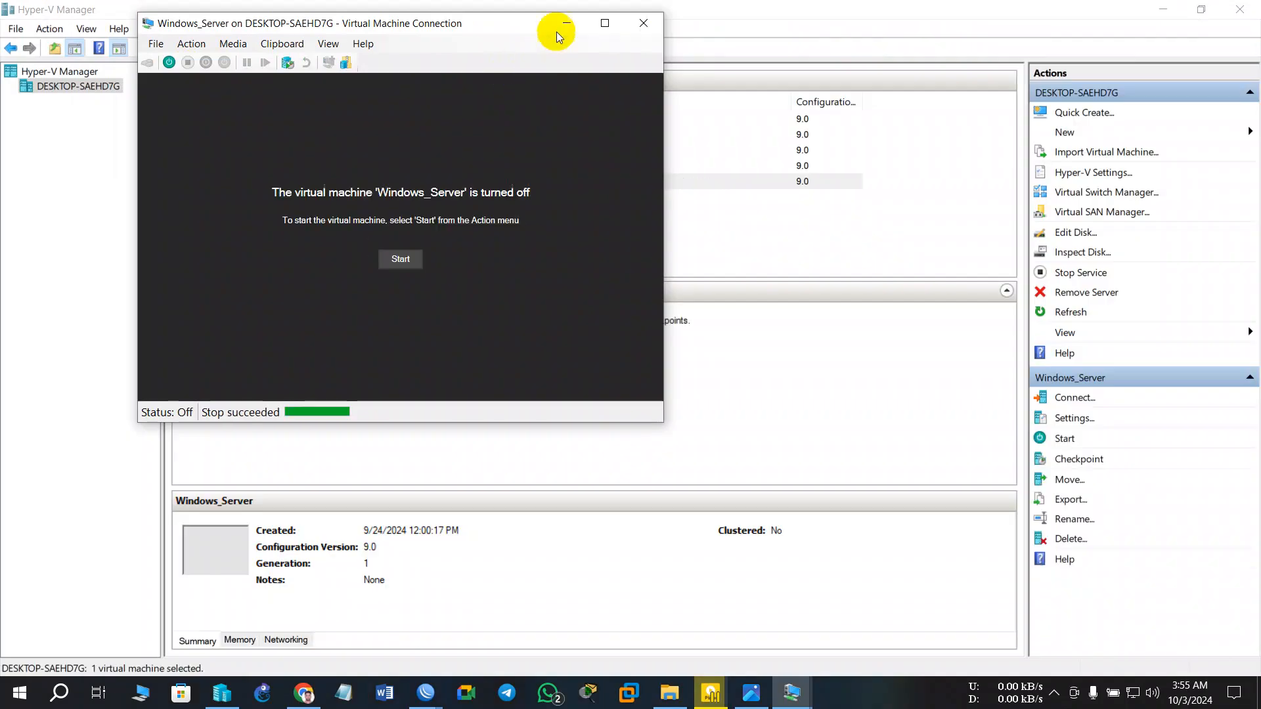
# - Connect win-10's network adapter to virtual switch SW-4 and start win-10 from its console
pyautogui.click(560, 26)
pyautogui.click(250, 164)
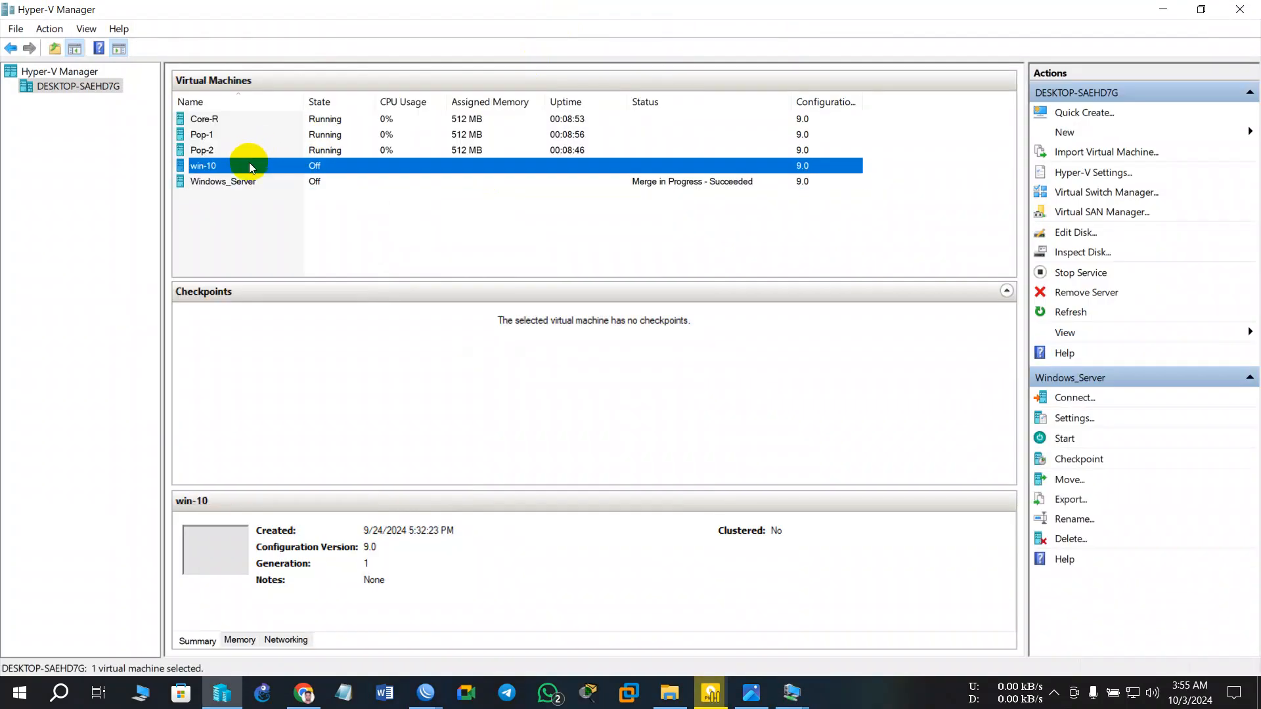
pyautogui.rightClick(309, 164)
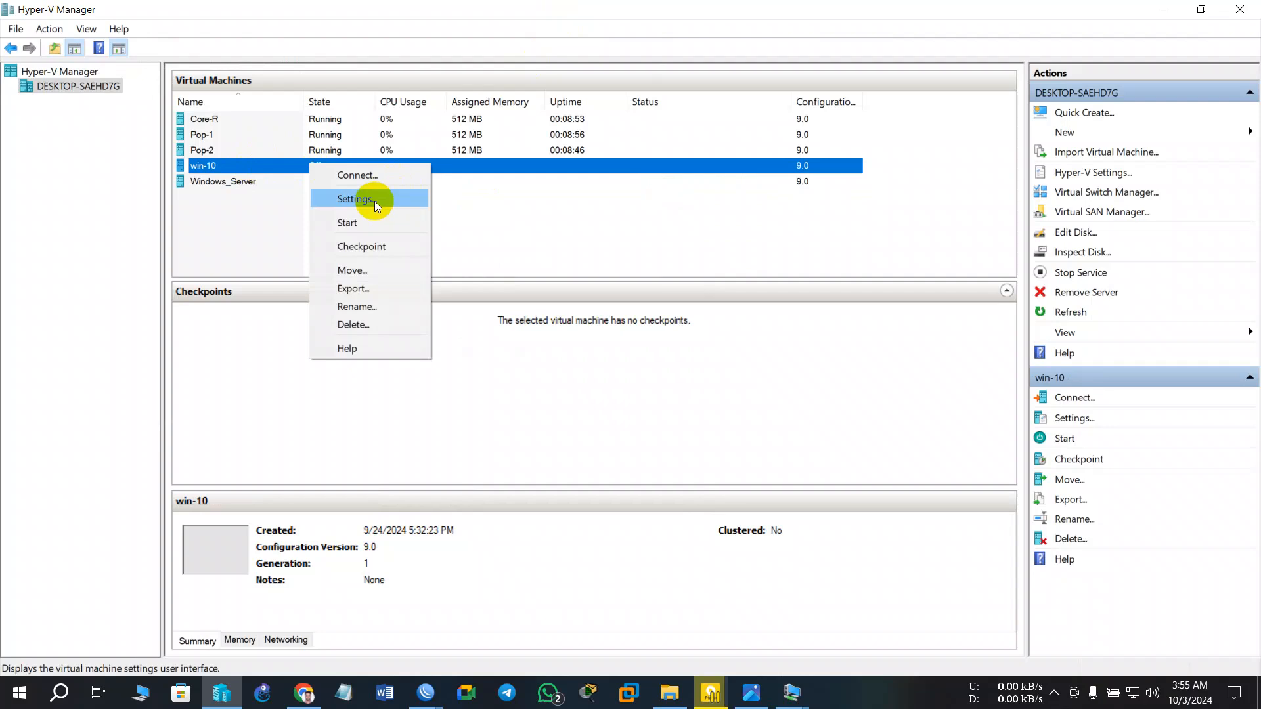
pyautogui.click(374, 200)
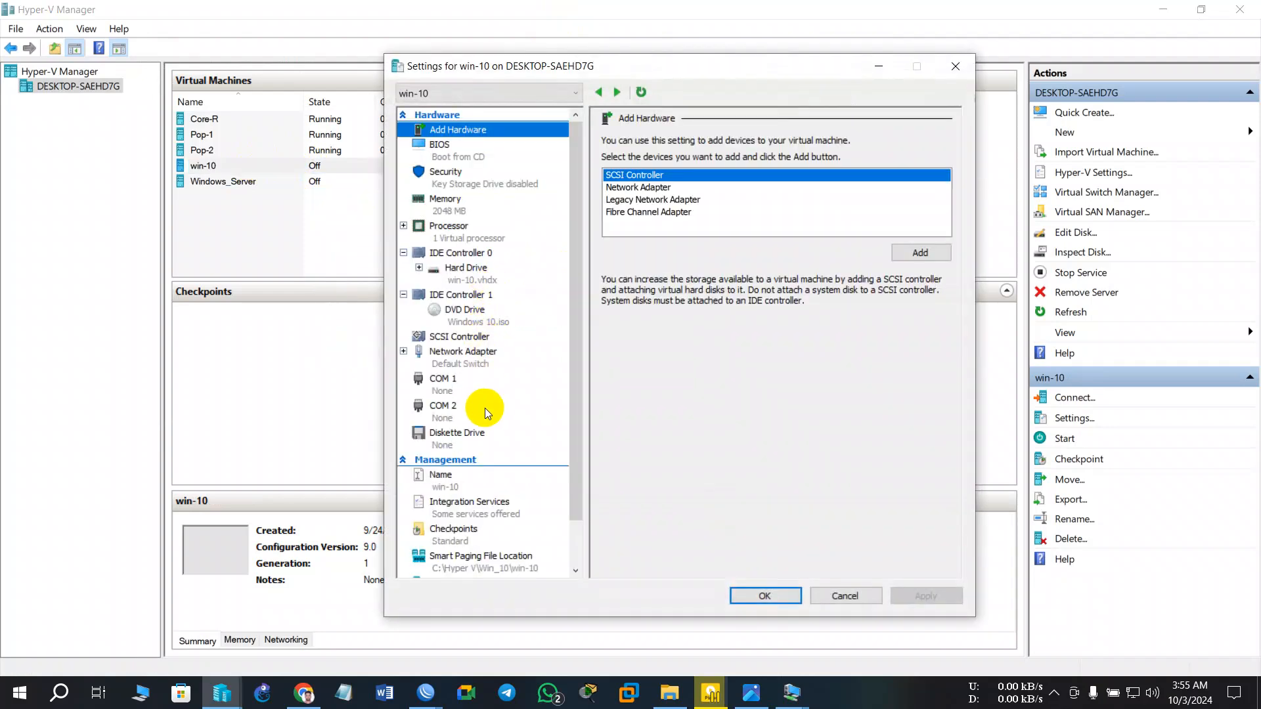
pyautogui.click(460, 358)
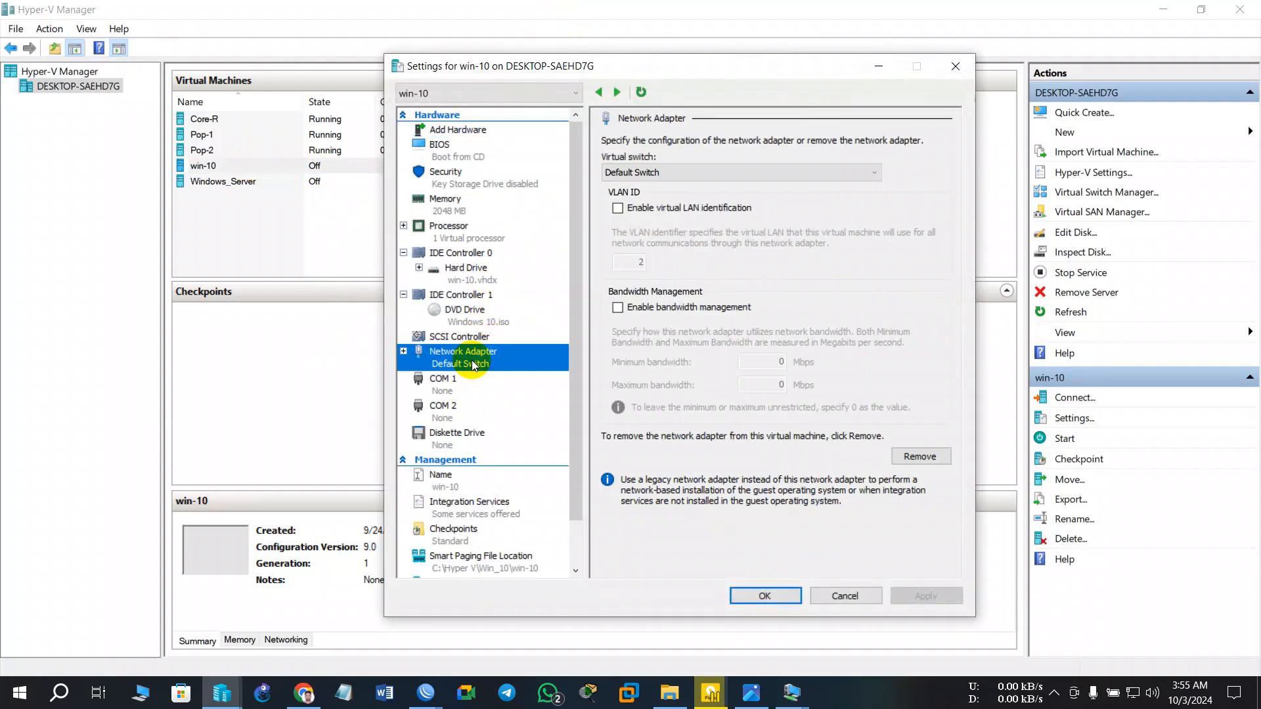
pyautogui.click(687, 185)
pyautogui.click(693, 242)
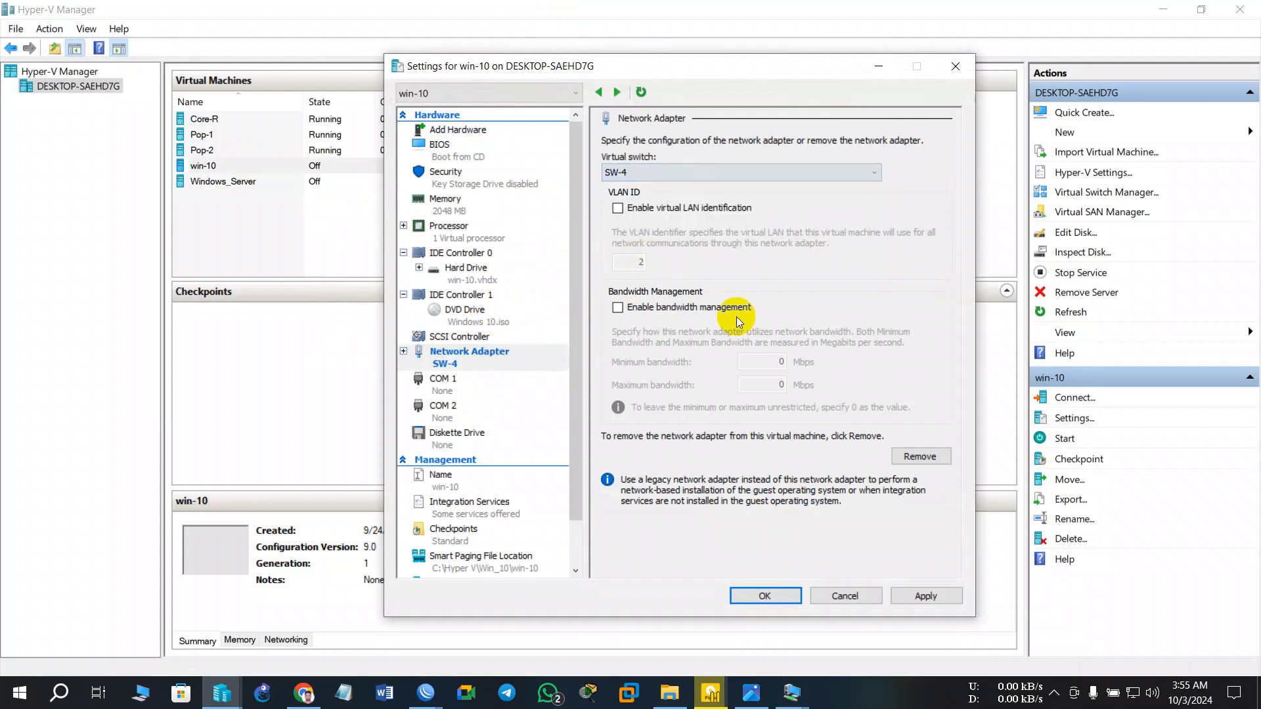
pyautogui.click(780, 601)
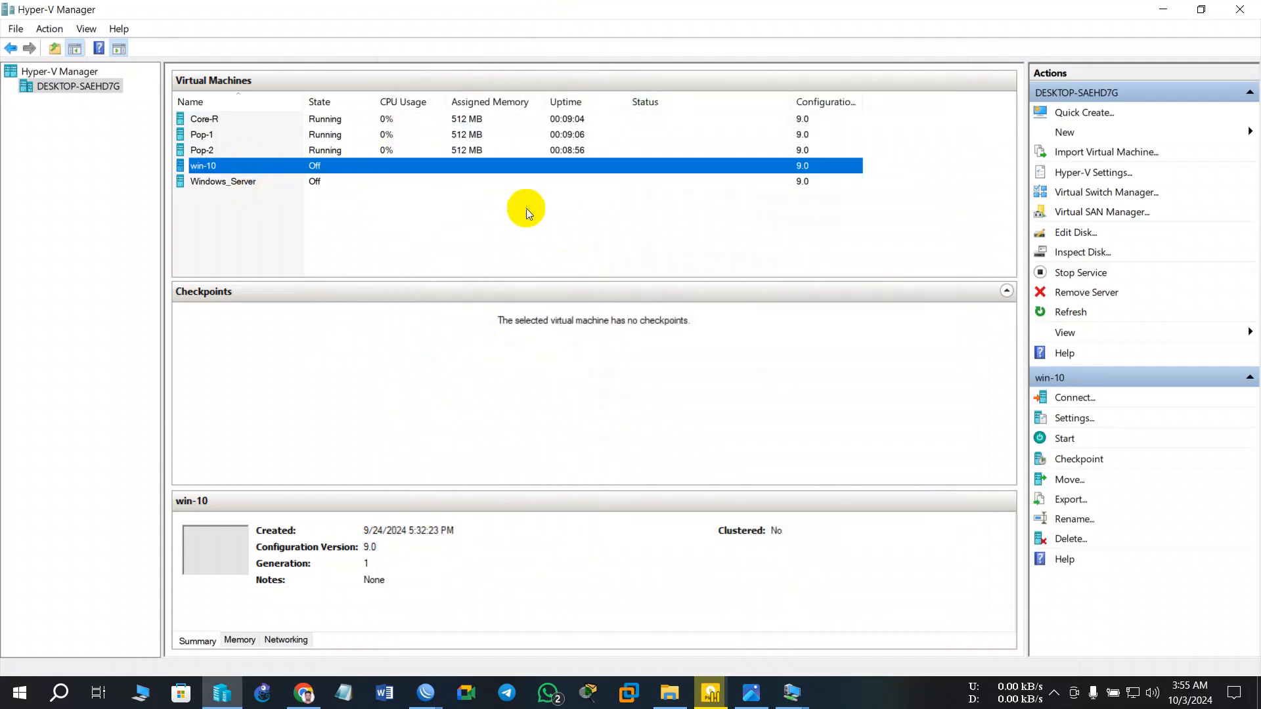
pyautogui.click(536, 320)
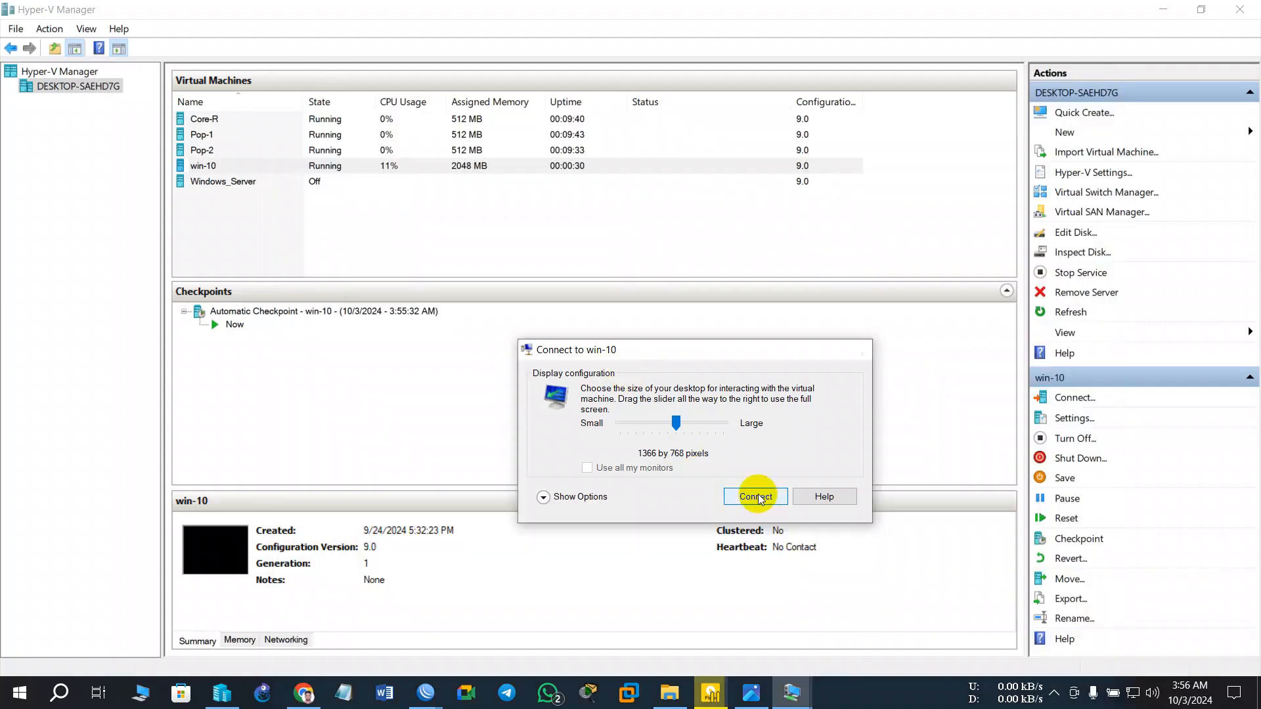
# - Connect to win-10 at 1366x768 and try two passwords at its sign-in screen
pyautogui.click(760, 507)
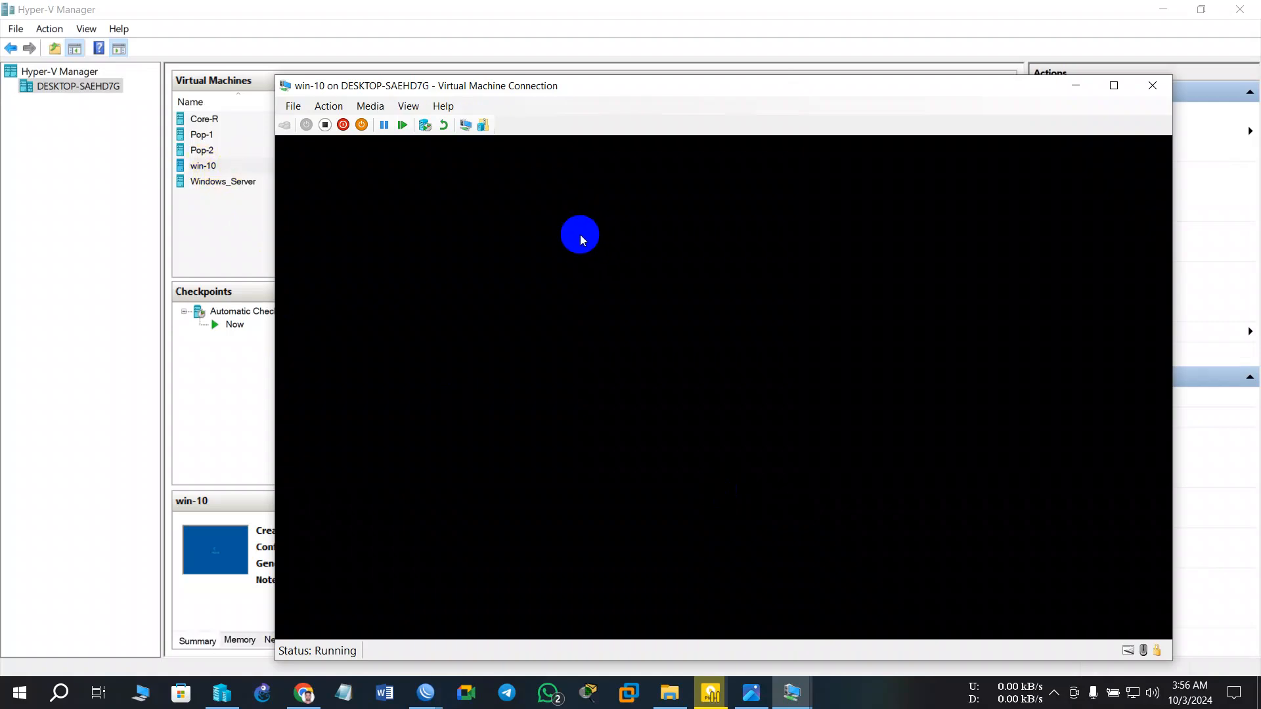
pyautogui.moveTo(617, 89); pyautogui.dragTo(558, 69)
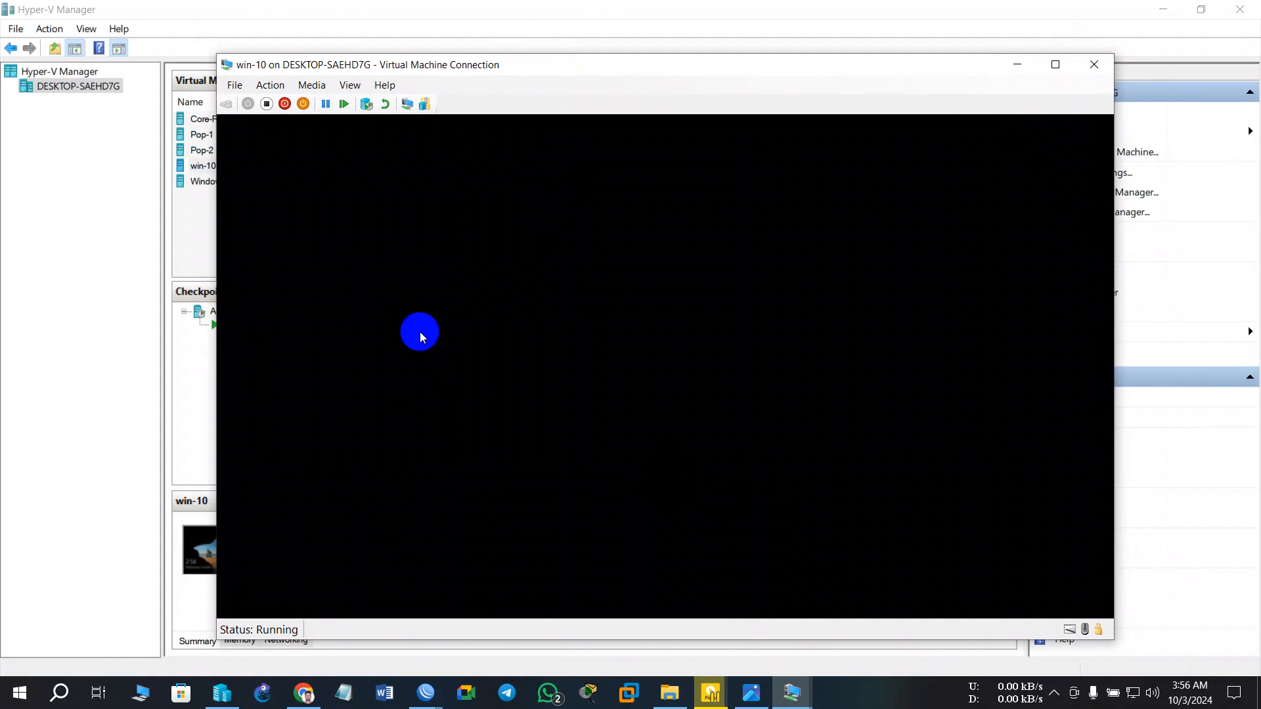
pyautogui.click(535, 396)
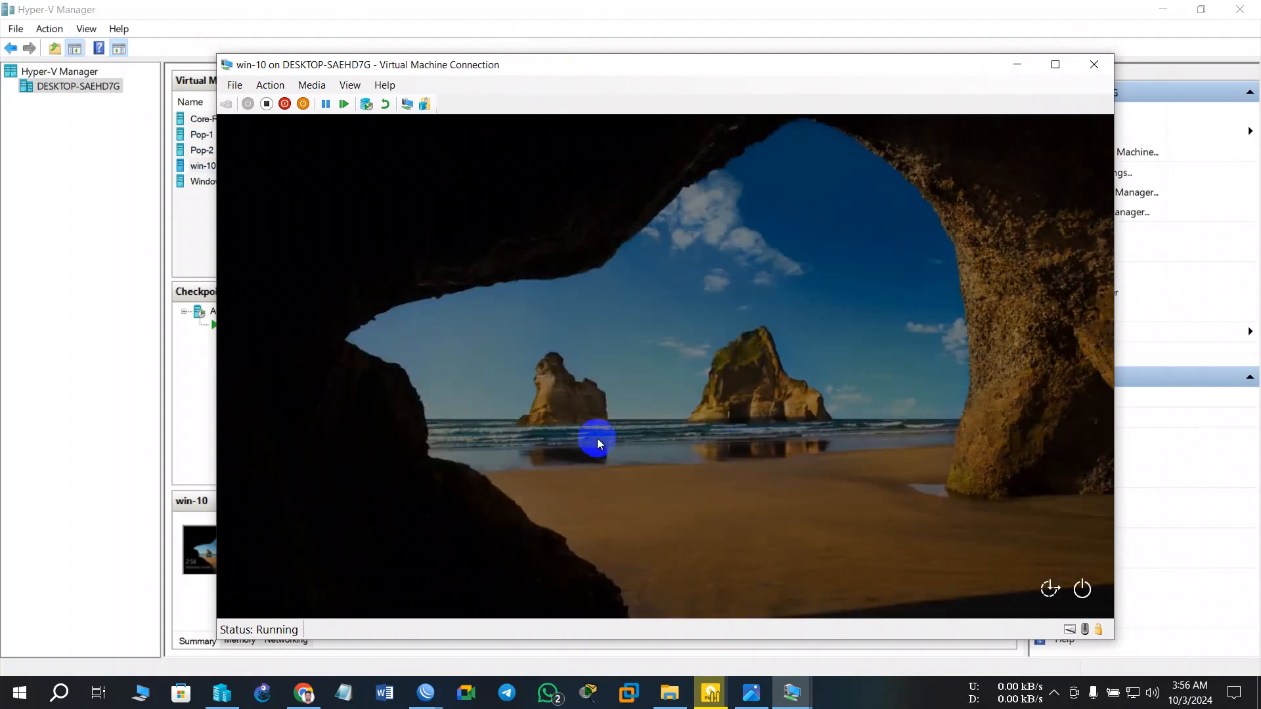
pyautogui.click(727, 416)
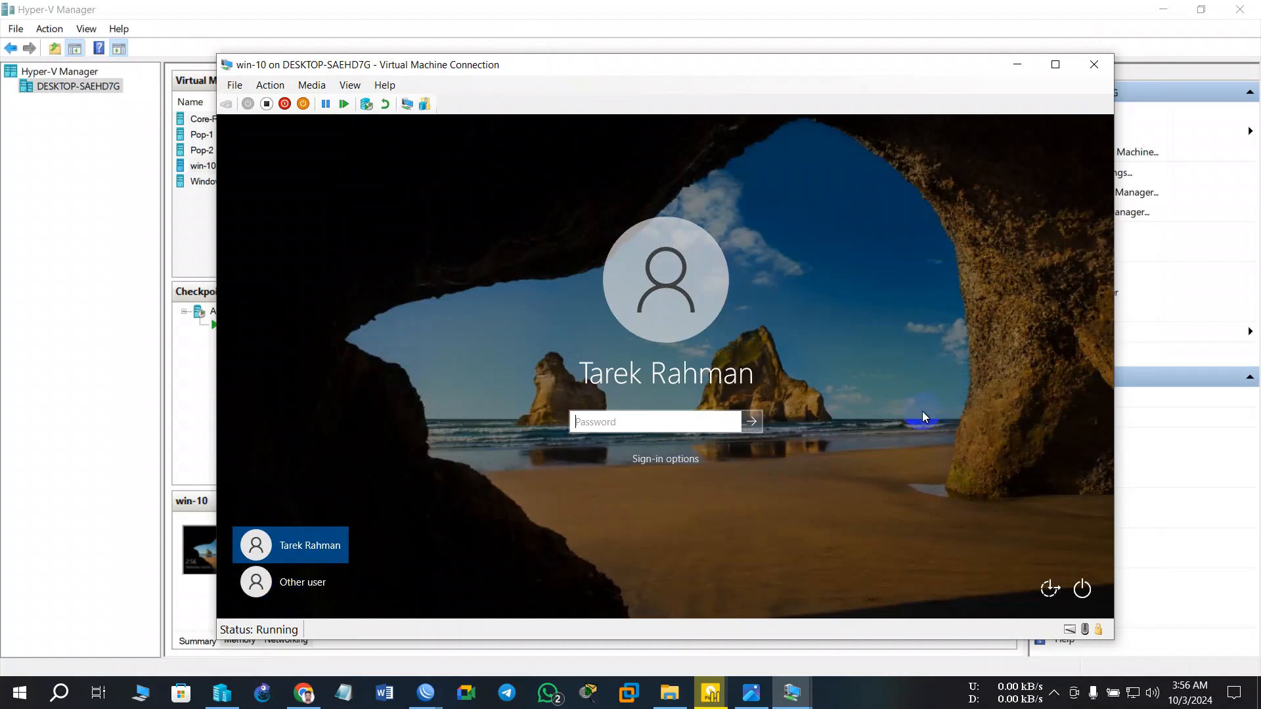
pyautogui.write('12345')
pyautogui.press('Return')
pyautogui.press('Return')
pyautogui.write('123456789')
pyautogui.press('Return')
pyautogui.press('Return')
# - Turn off win-10 and close its console window
pyautogui.click(1080, 588)
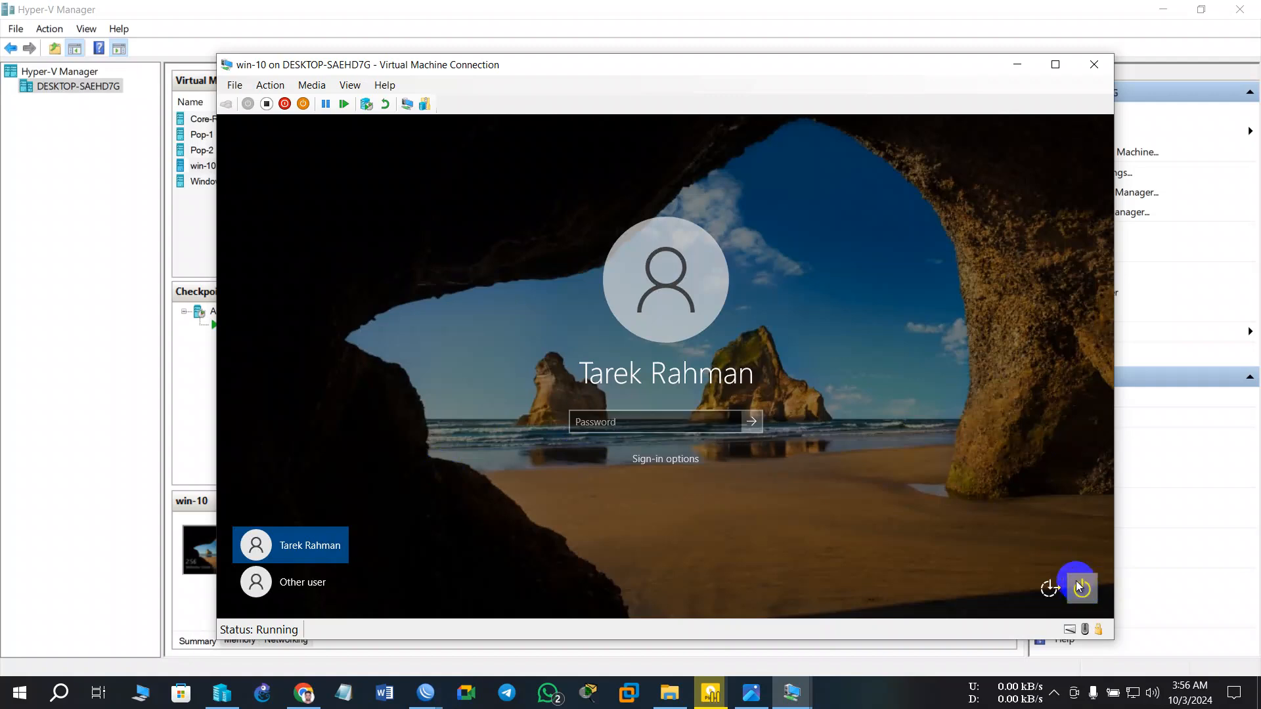
pyautogui.click(266, 104)
pyautogui.click(692, 380)
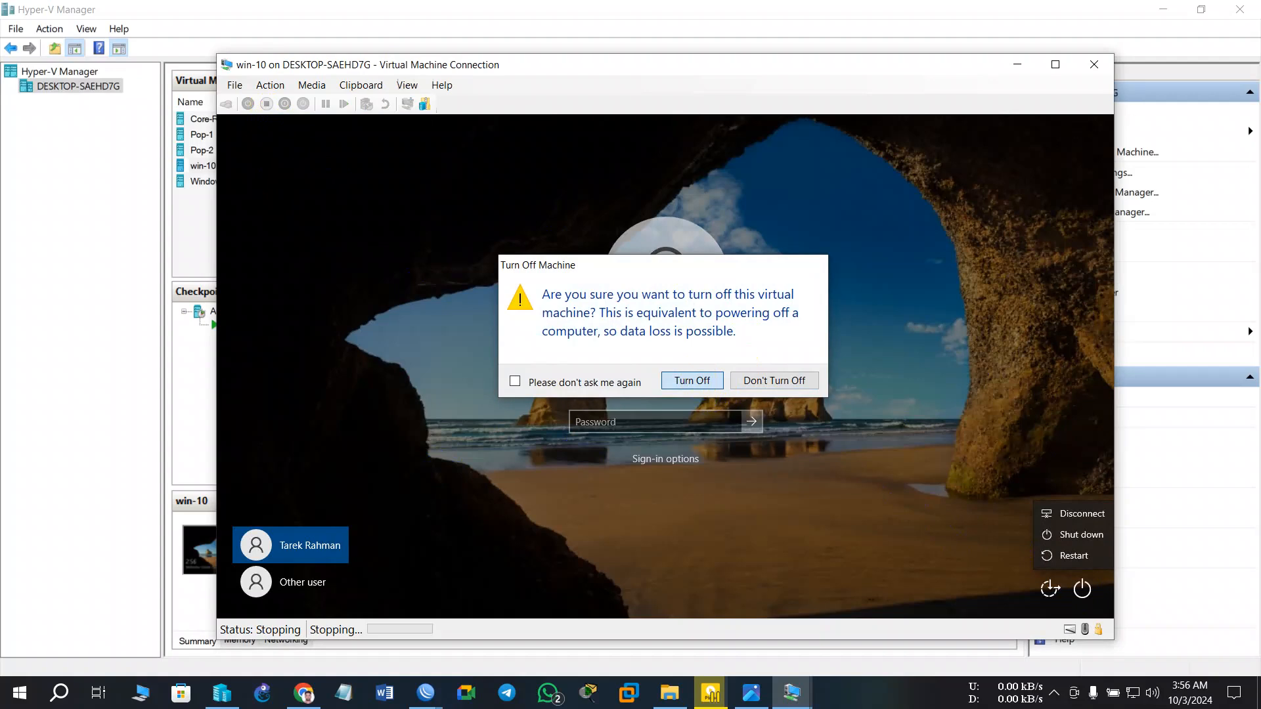
pyautogui.click(716, 69)
# - Start Windows_Server from its console and reposition the console window at the sign-in screen
pyautogui.click(319, 186)
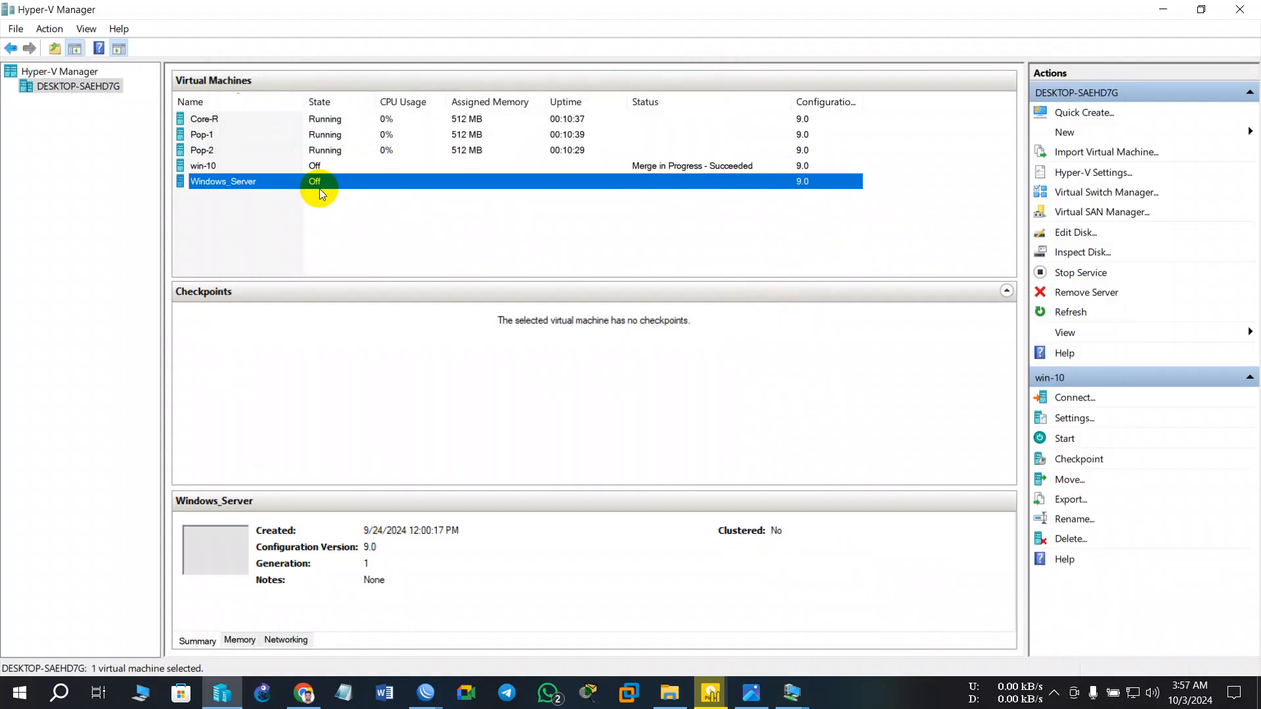
pyautogui.doubleClick(319, 187)
pyautogui.click(402, 259)
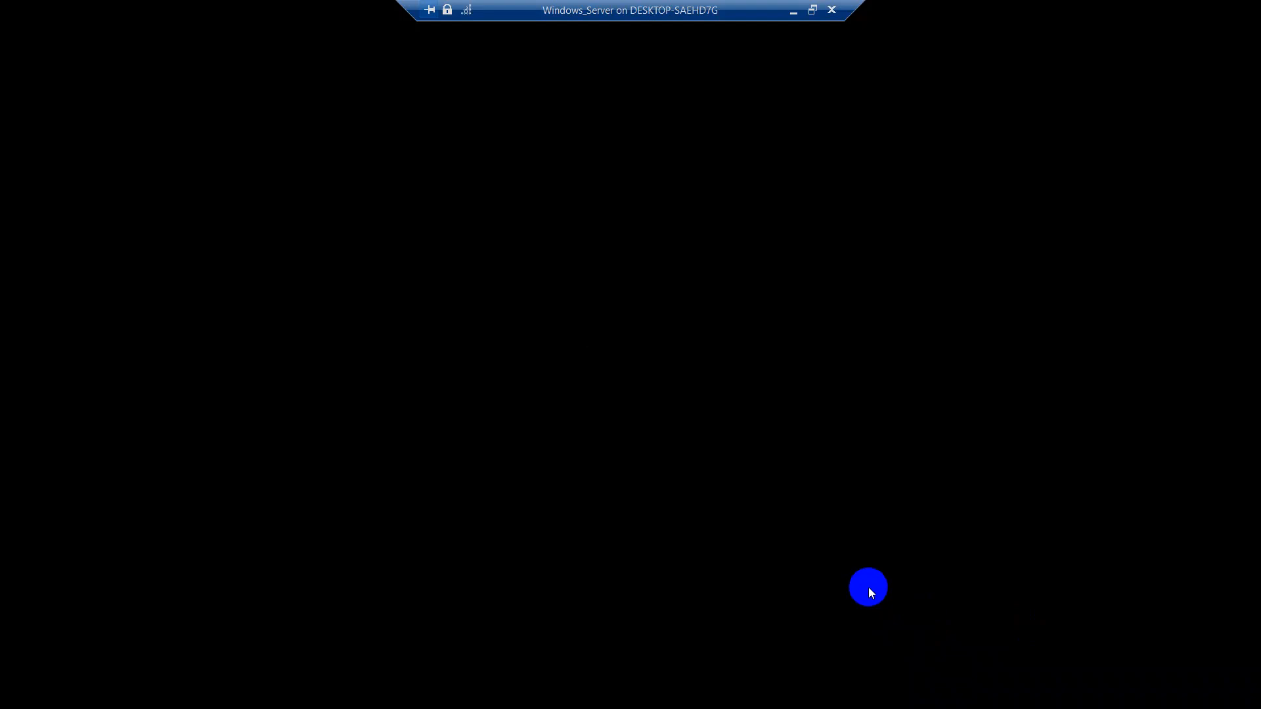
pyautogui.click(812, 10)
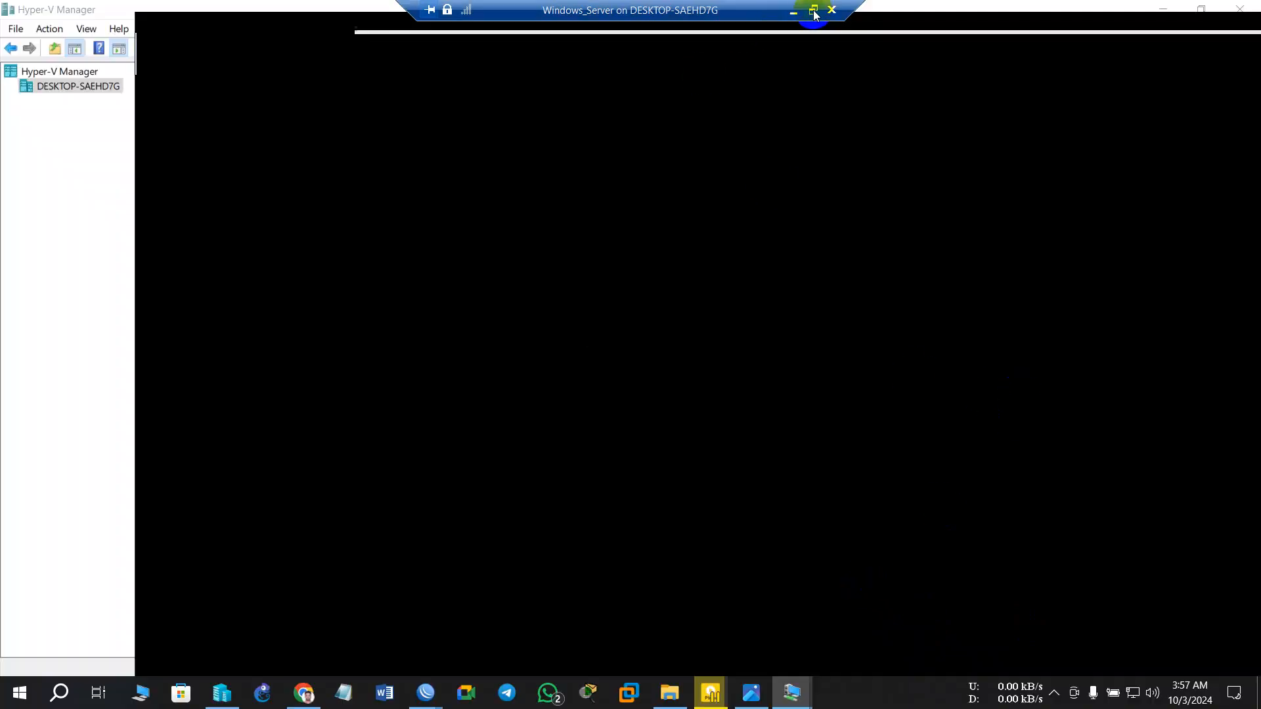
pyautogui.moveTo(686, 25); pyautogui.dragTo(1017, 123)
pyautogui.click(868, 358)
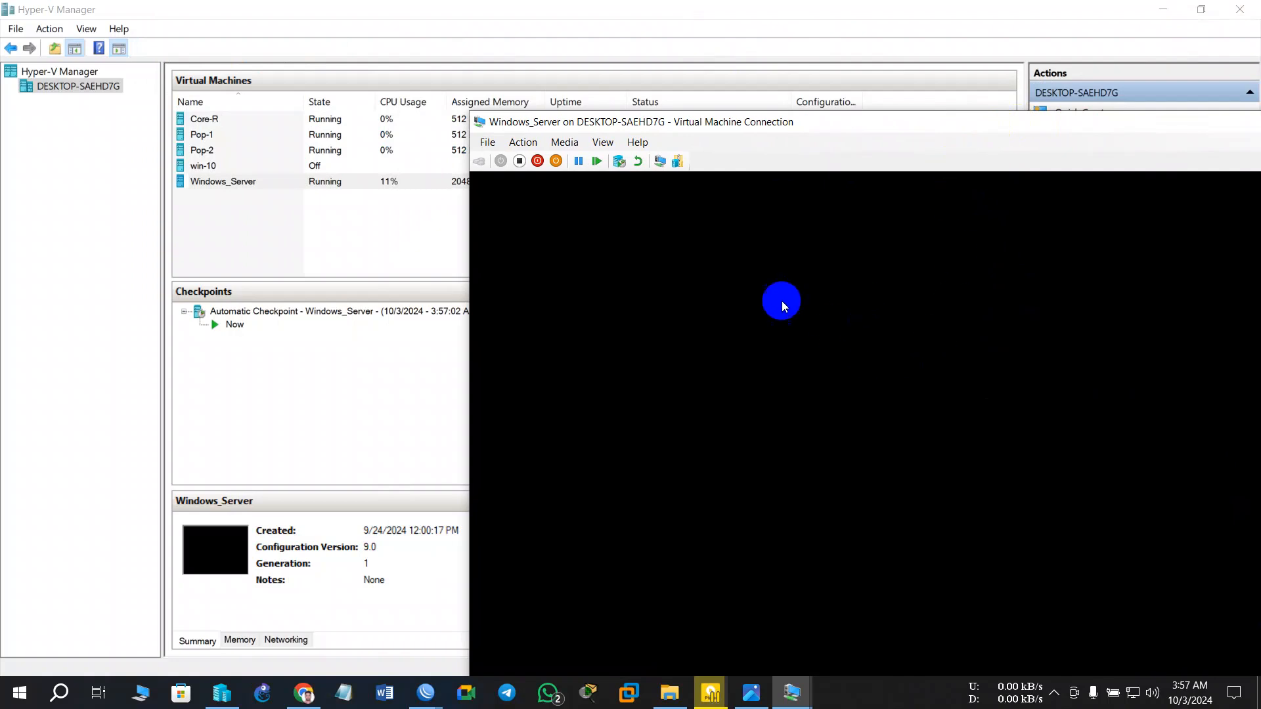
pyautogui.moveTo(774, 130); pyautogui.dragTo(780, 73)
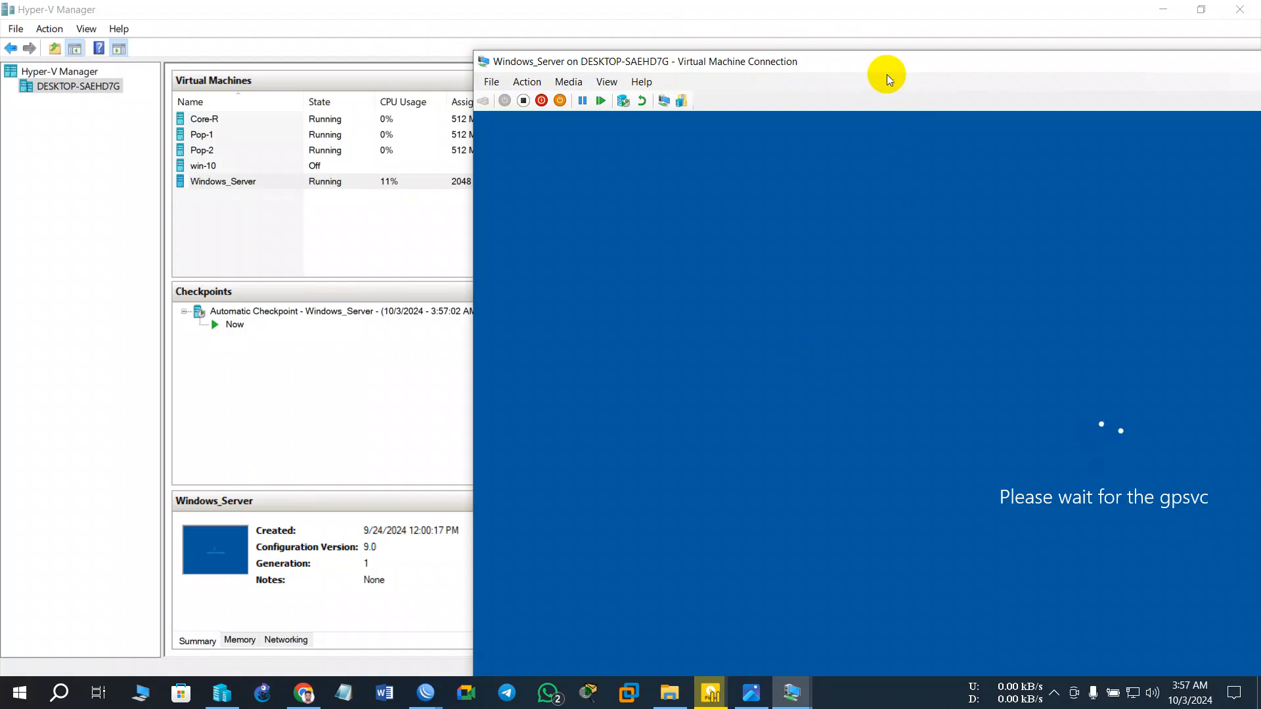
pyautogui.moveTo(910, 64); pyautogui.dragTo(409, 71)
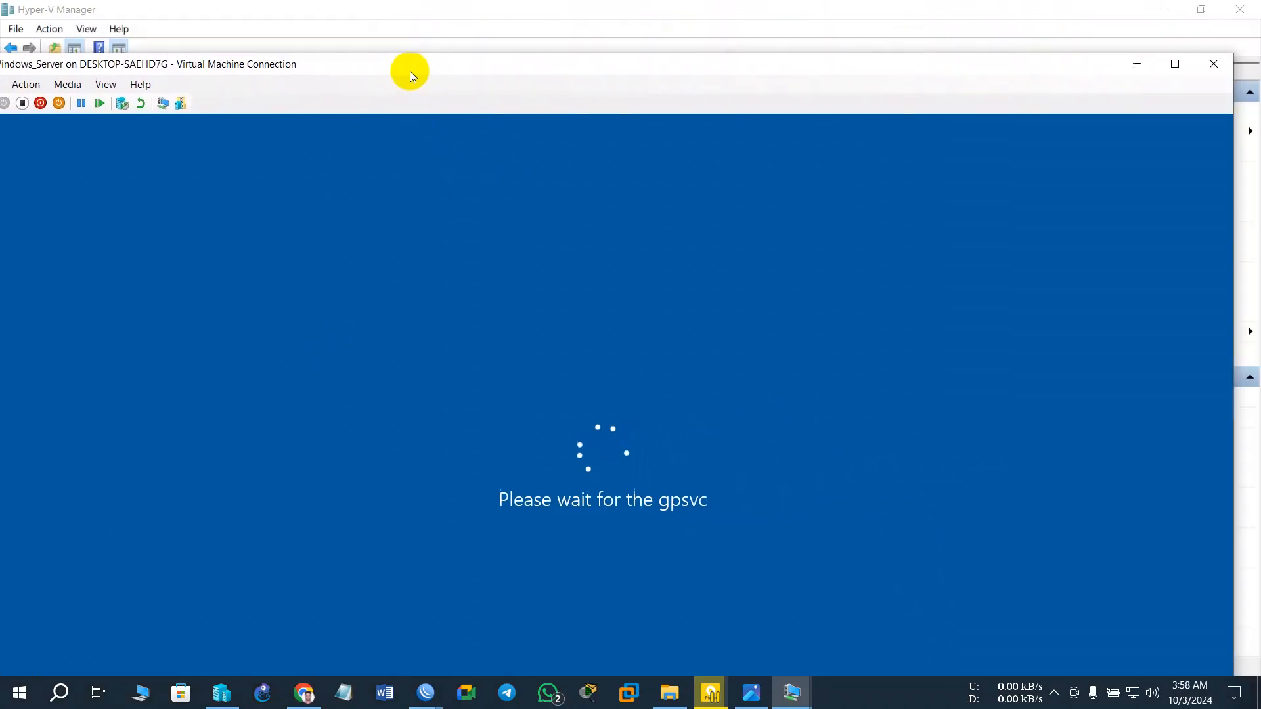
pyautogui.click(1172, 64)
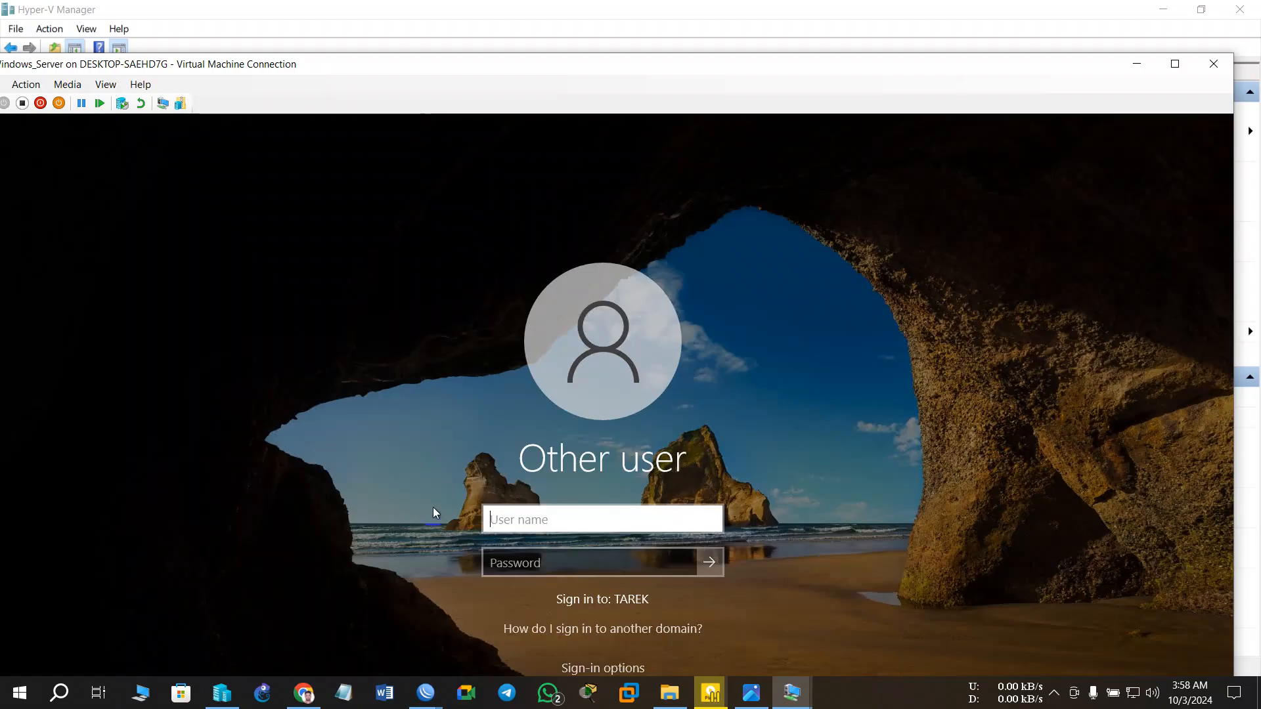
pyautogui.moveTo(672, 72); pyautogui.dragTo(832, 42)
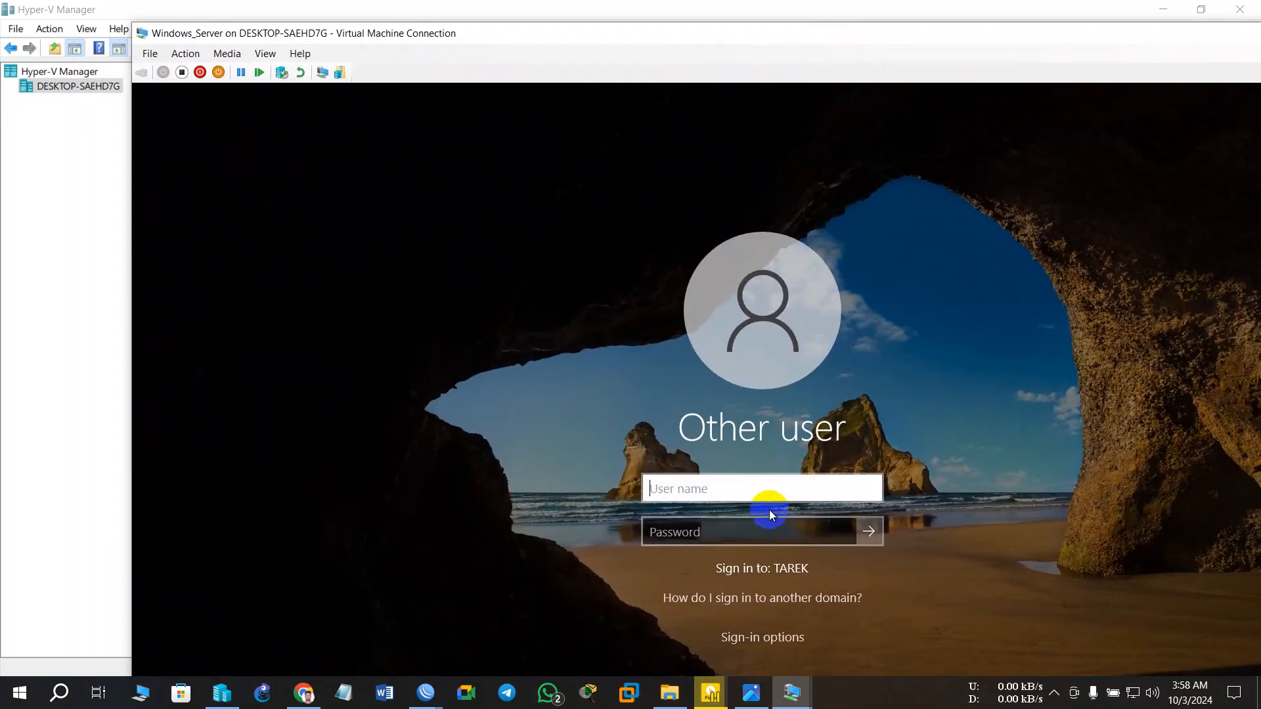
# - Enter user name Administrator and the password at the Windows Server sign-in screen
pyautogui.click(753, 489)
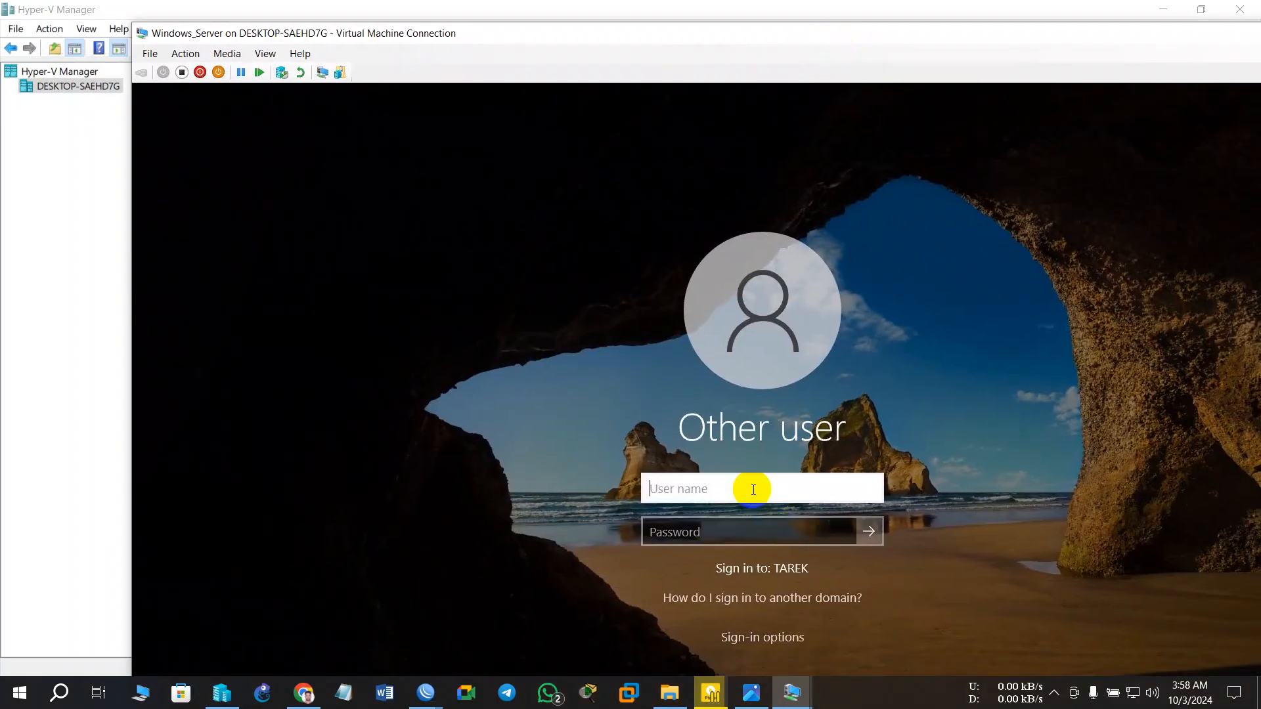
pyautogui.write('Administrator')
pyautogui.click(753, 532)
pyautogui.write('•')
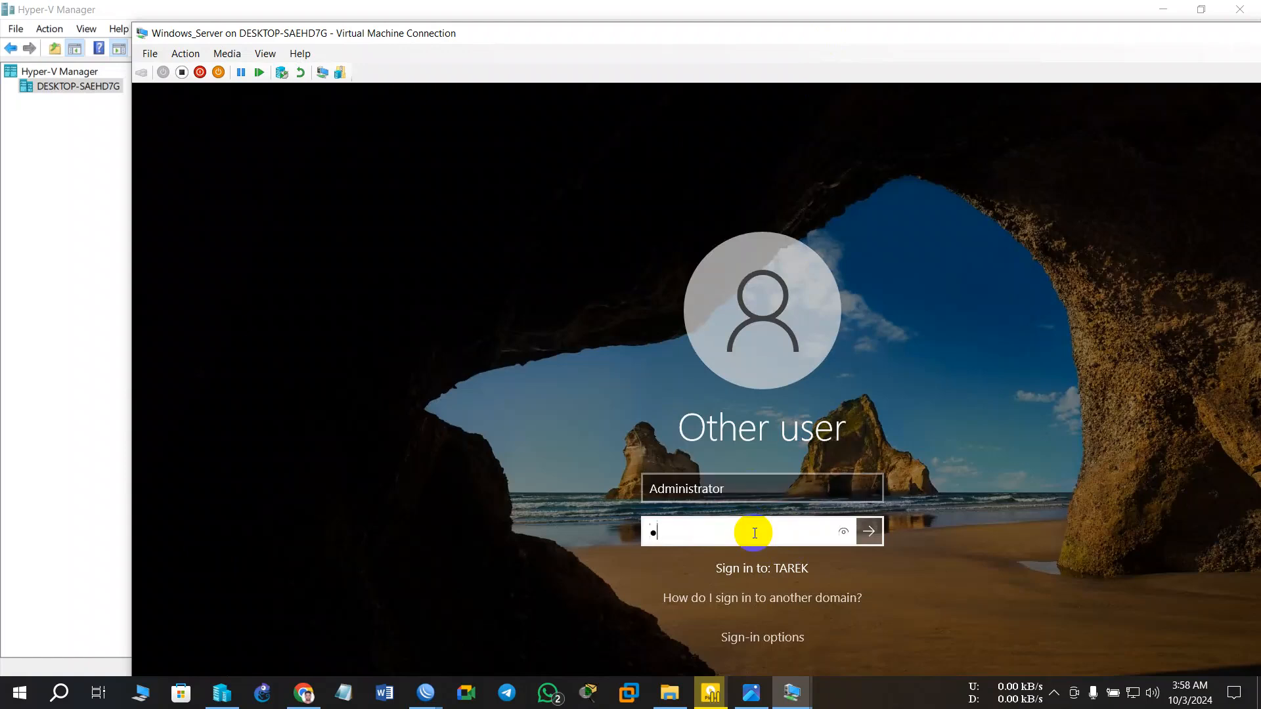
pyautogui.write('•')
pyautogui.press('BackSpace')
pyautogui.write('••••••••')
pyautogui.press('Return')
# - Dismiss the incorrect-password error, retype the password to sign in, and reposition the window
pyautogui.click(756, 537)
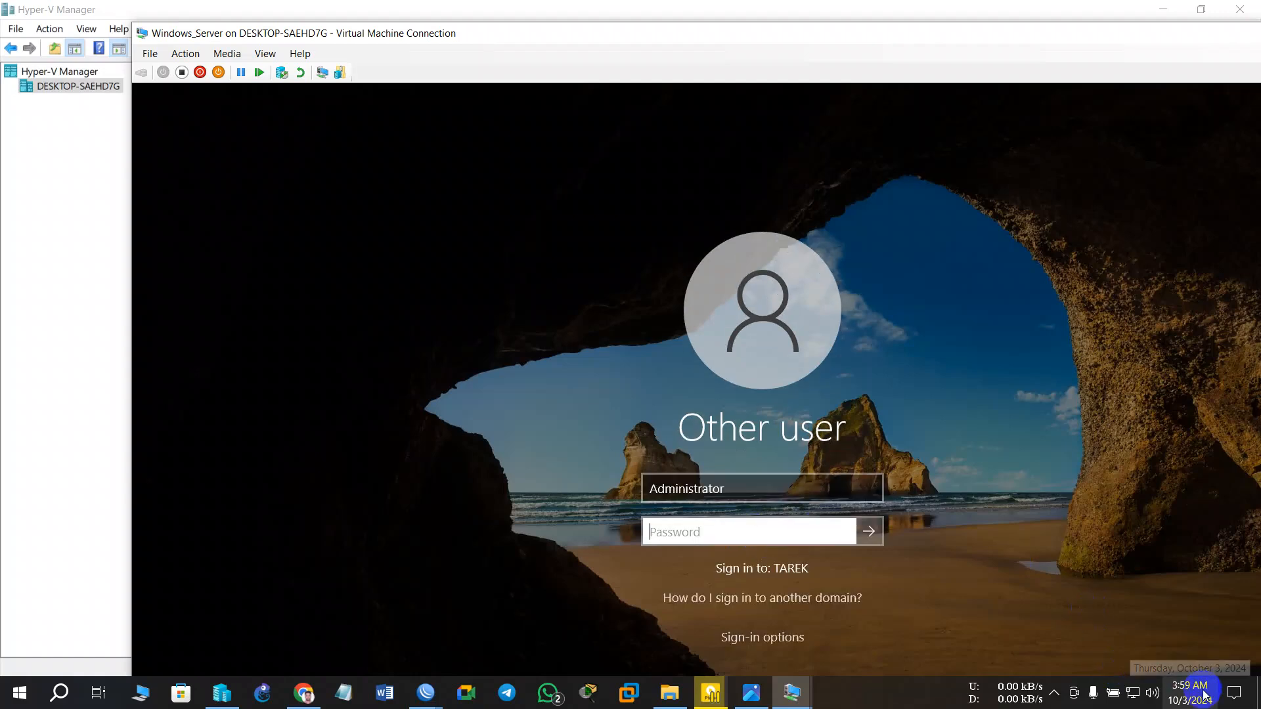
pyautogui.write('•••••')
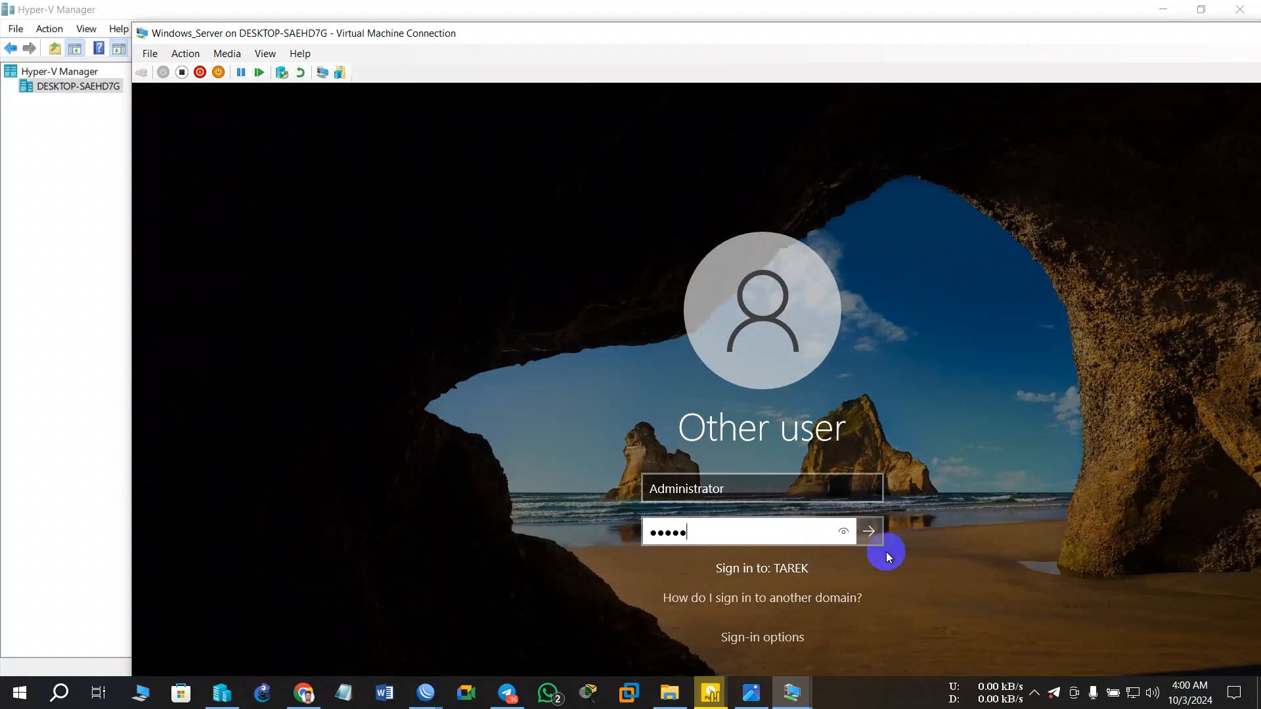
pyautogui.click(861, 543)
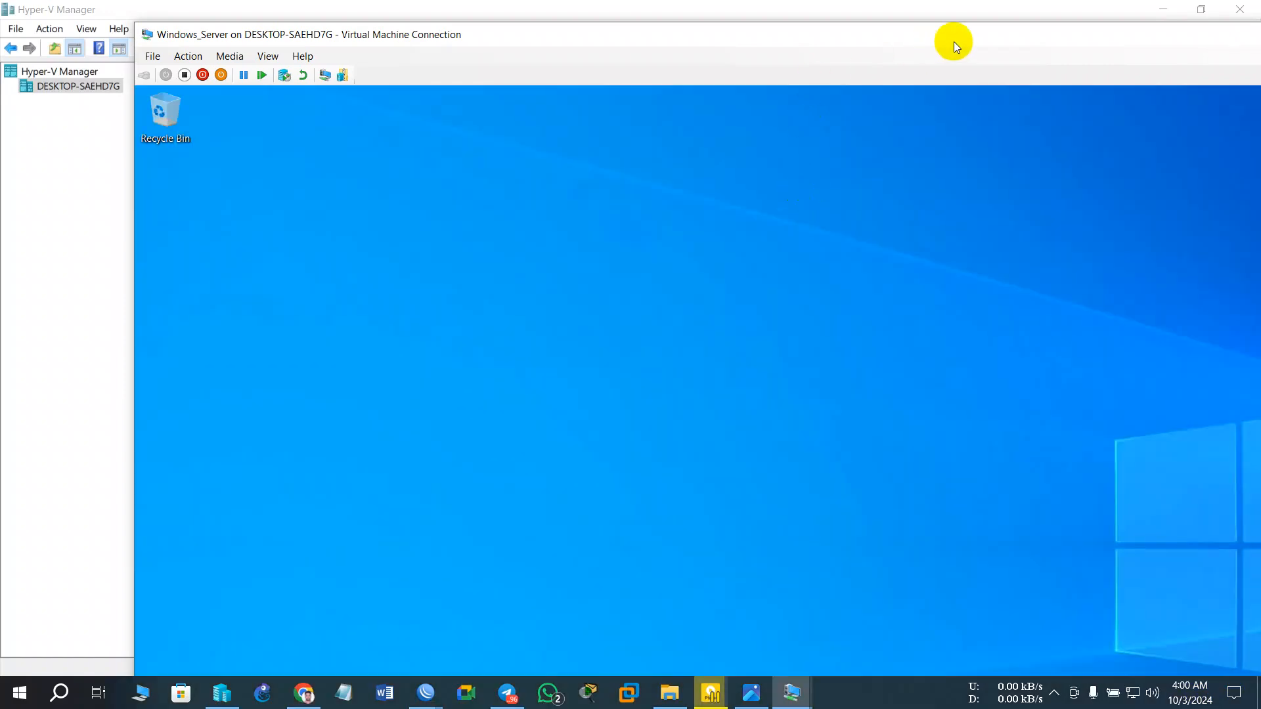
pyautogui.moveTo(954, 42); pyautogui.dragTo(785, 94)
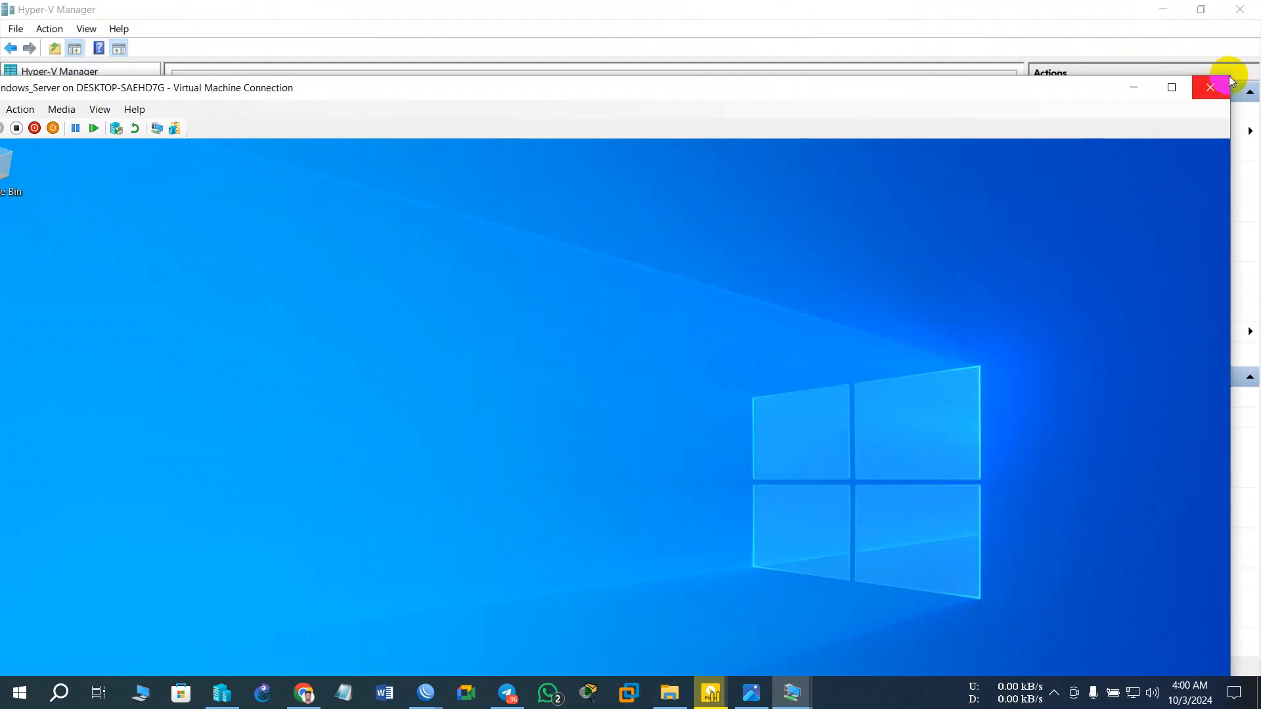
pyautogui.moveTo(862, 89); pyautogui.dragTo(867, 3)
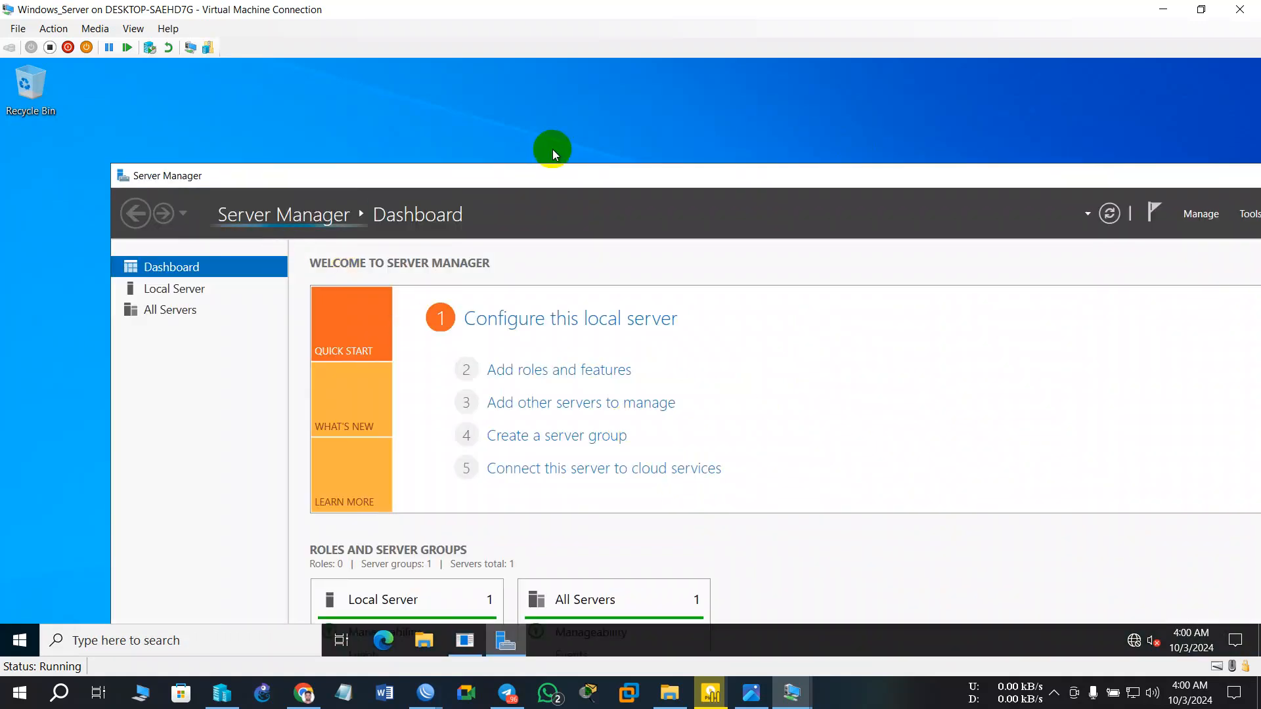
# - Close Server Manager and cancel the Shutdown Event Tracker prompt
pyautogui.moveTo(601, 176); pyautogui.dragTo(287, 168)
pyautogui.click(1045, 172)
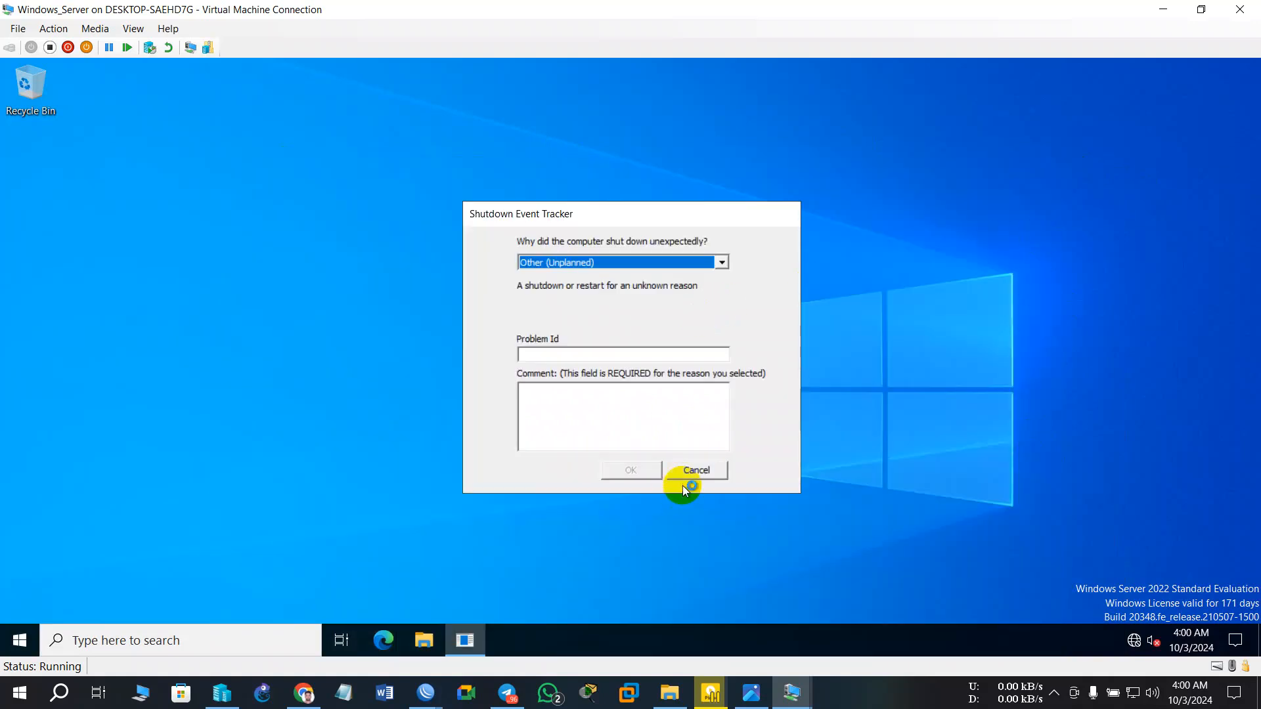
pyautogui.click(695, 471)
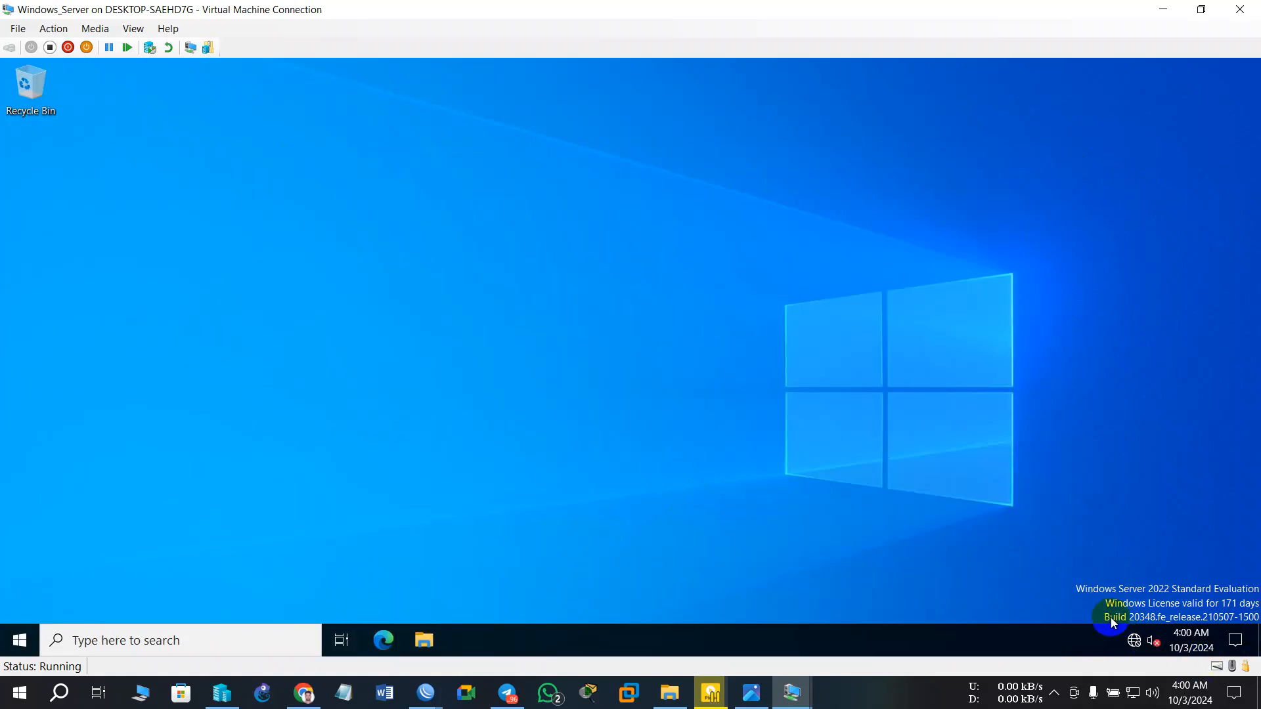
# - From the tray network status, go through Network & Internet settings to the Network and Sharing Center
pyautogui.click(1135, 640)
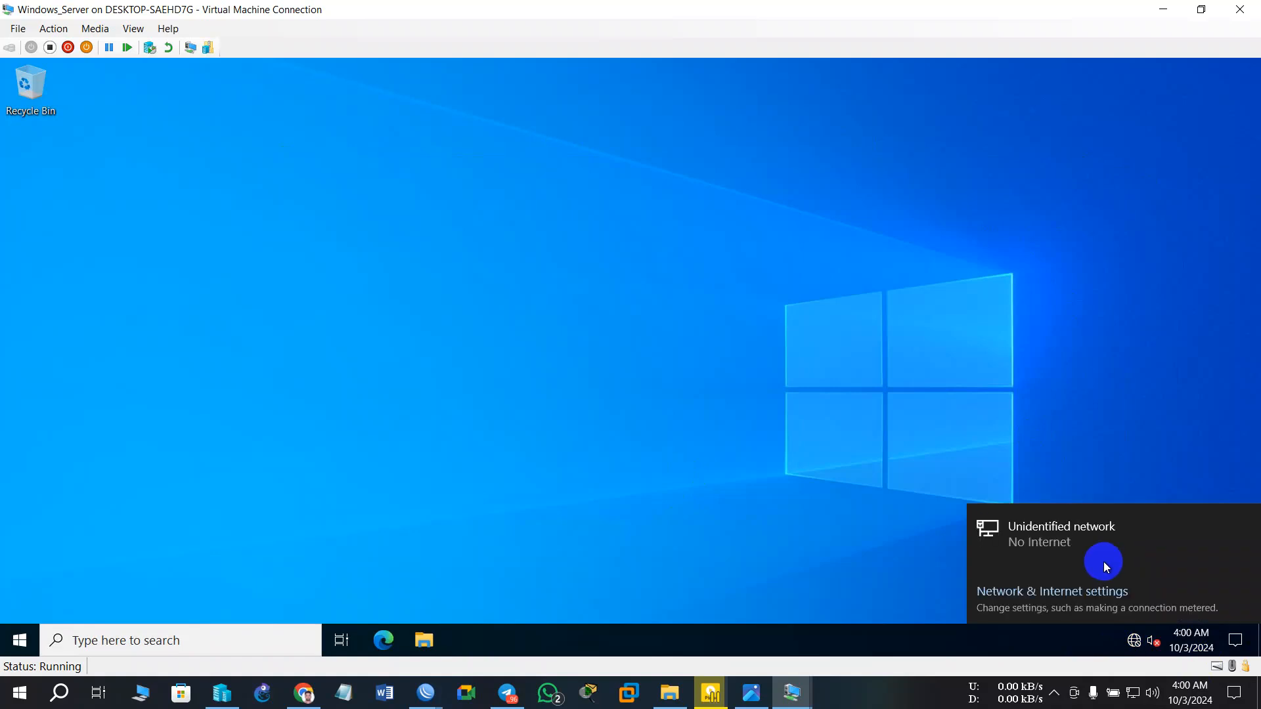
pyautogui.click(1055, 596)
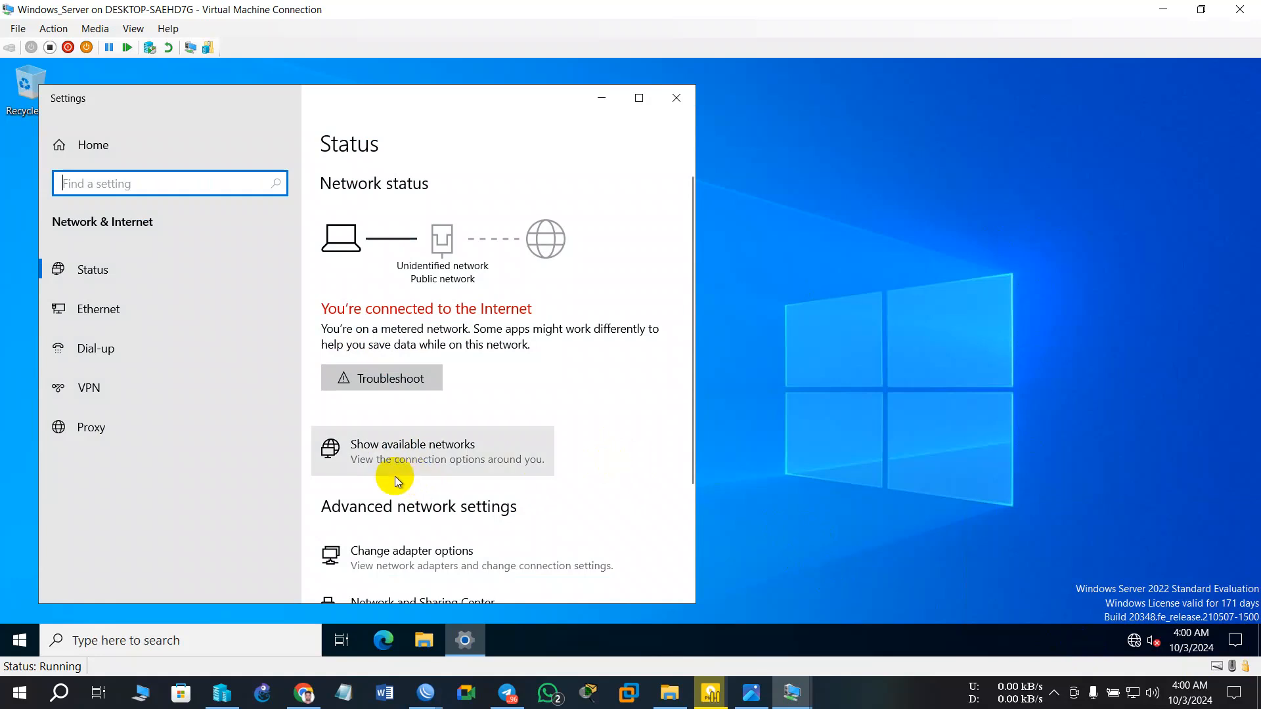
pyautogui.scroll(-1, 394, 476)
pyautogui.click(419, 492)
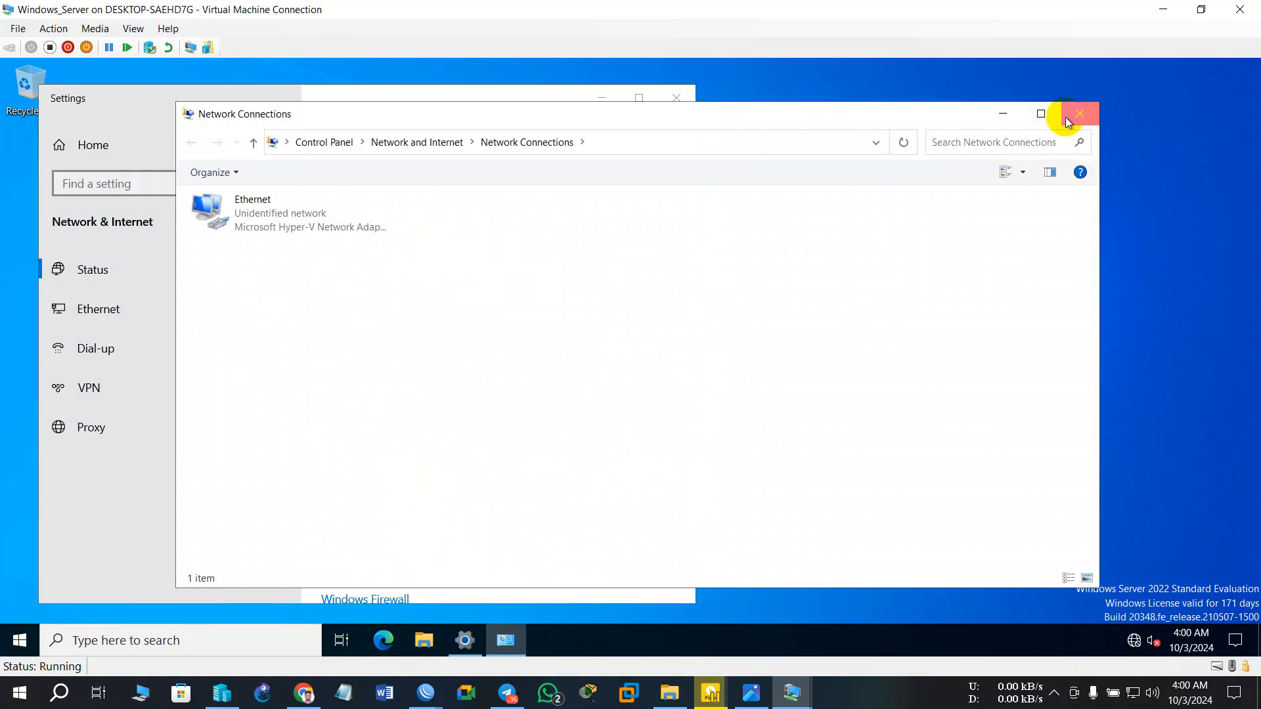
pyautogui.click(1079, 114)
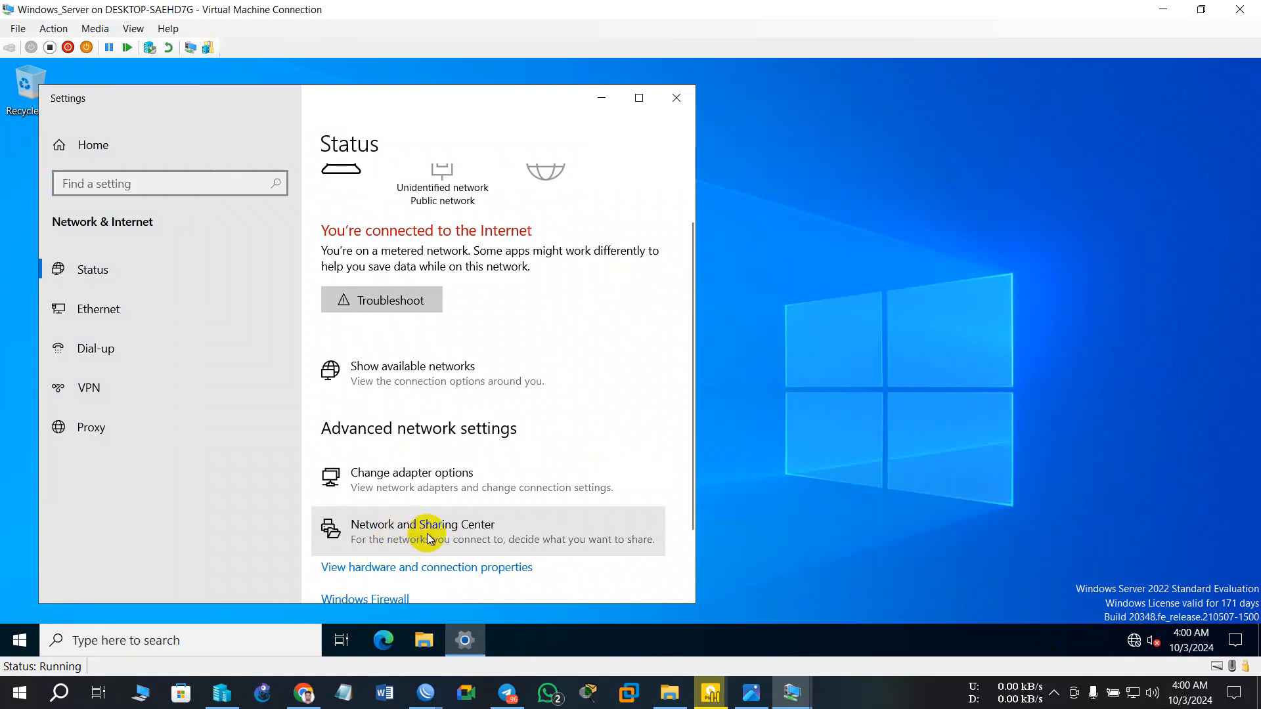
pyautogui.click(430, 538)
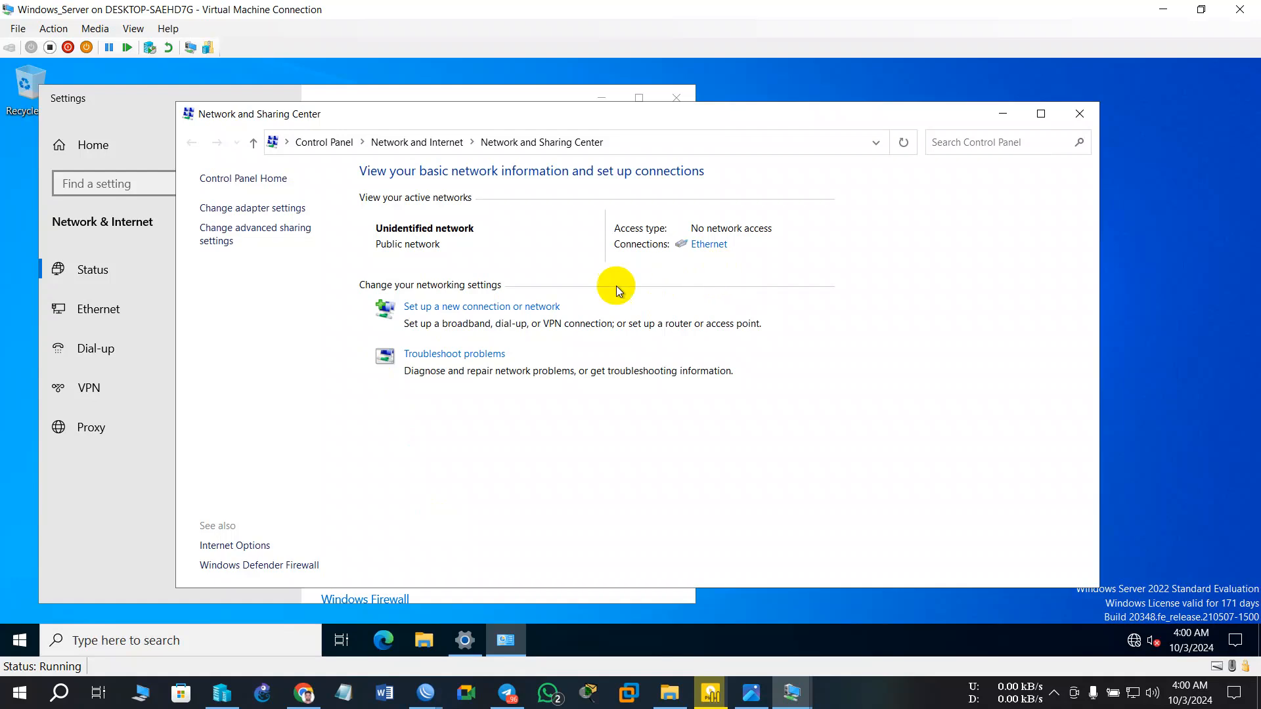
# - Create a Broadband (PPPoE) connection named PPPoE with the ISP user name and remembered password, and connect
pyautogui.click(460, 307)
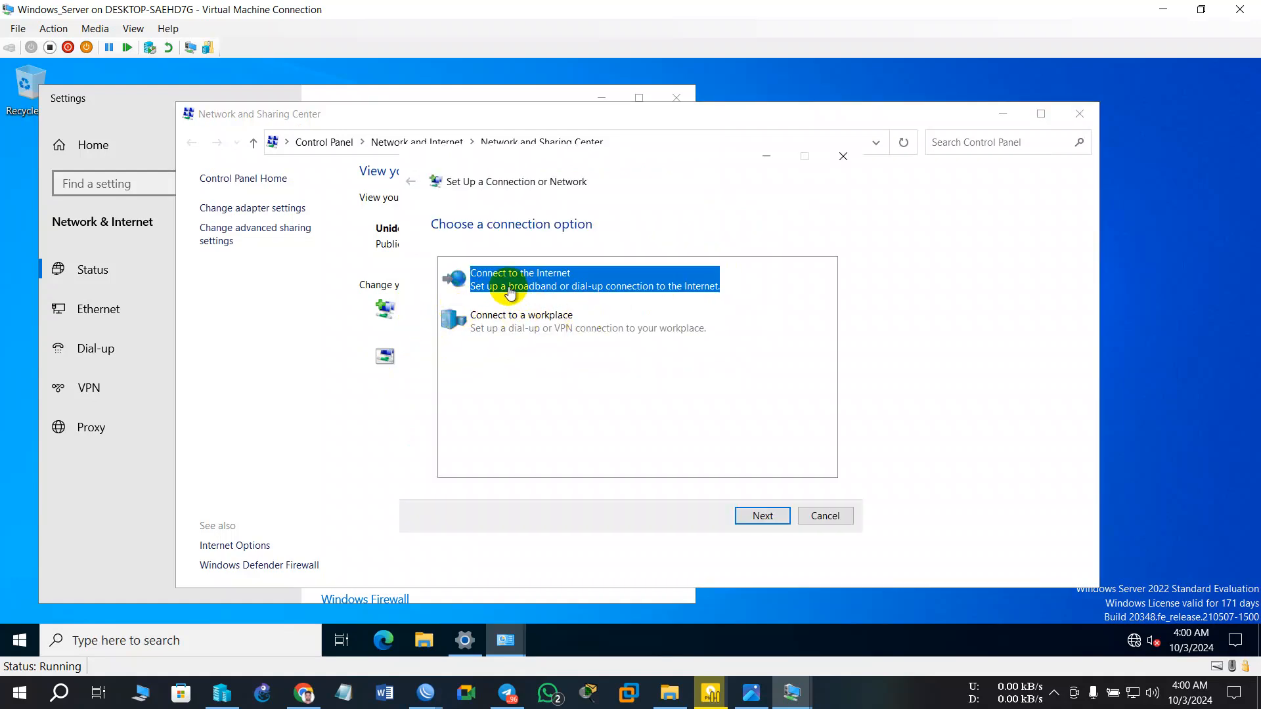
pyautogui.click(763, 516)
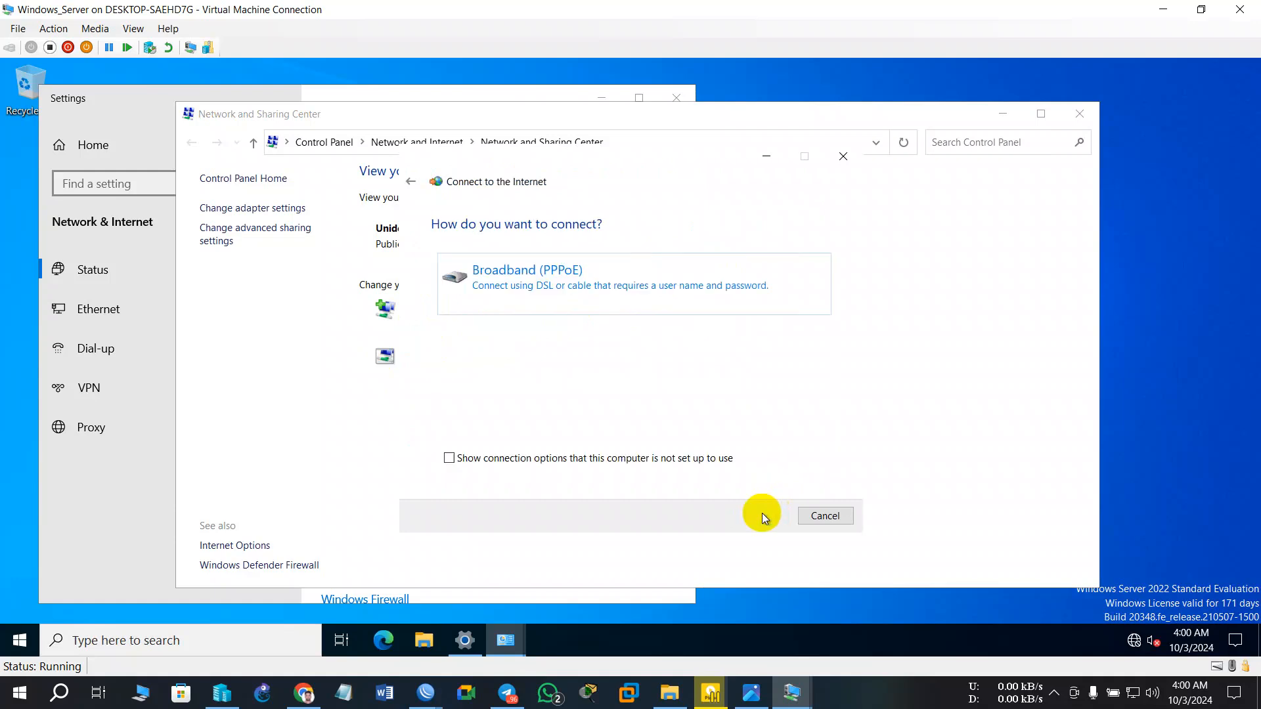
pyautogui.click(519, 272)
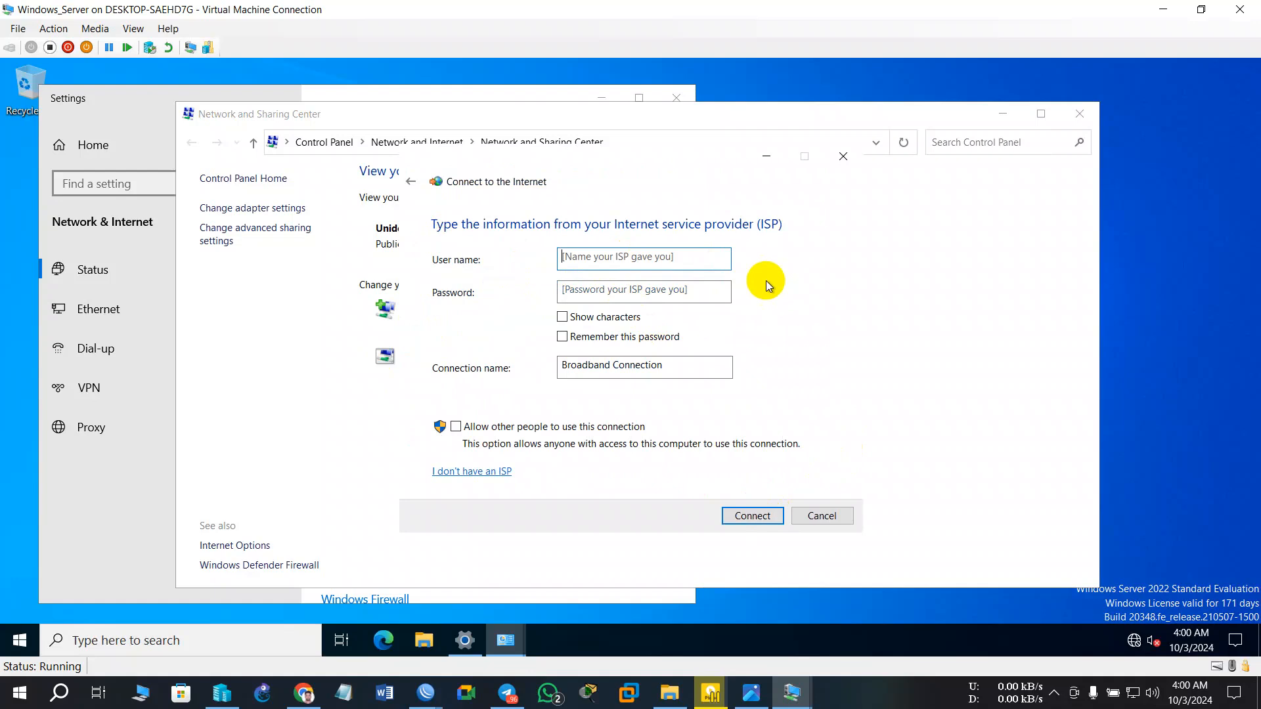
pyautogui.write('itbd')
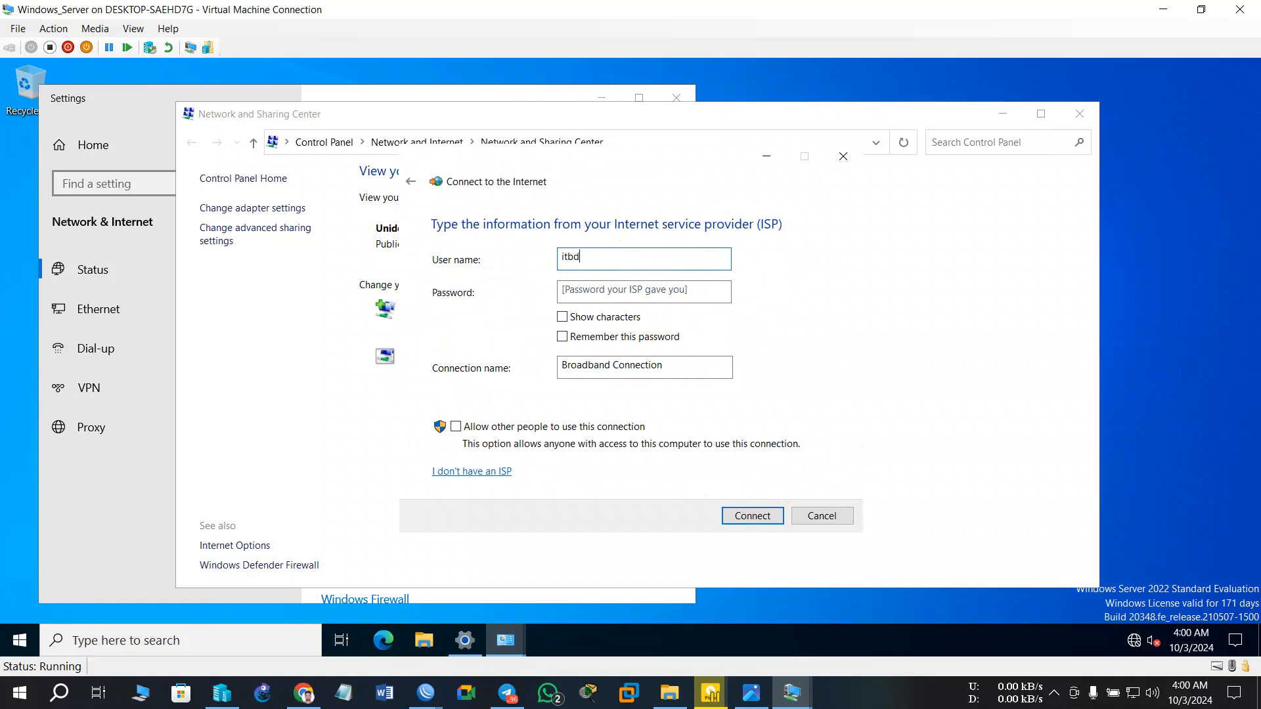
pyautogui.click(644, 292)
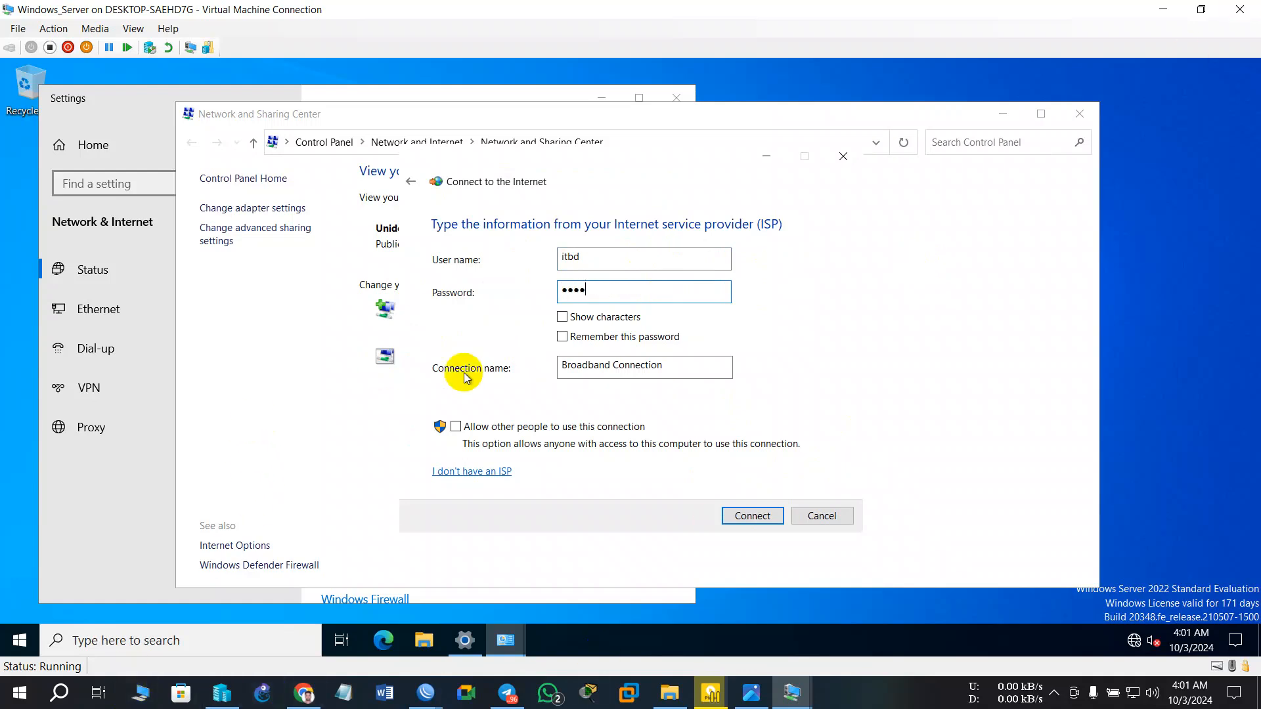
pyautogui.click(562, 336)
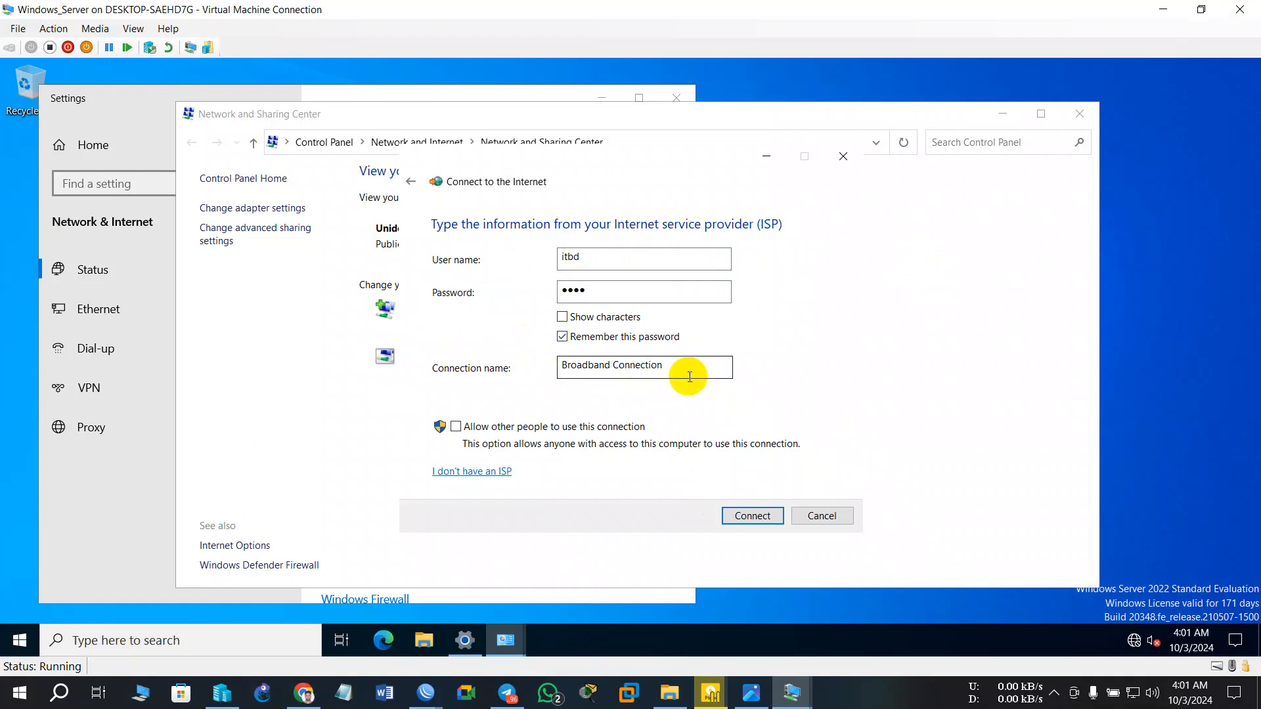
pyautogui.moveTo(687, 373); pyautogui.dragTo(470, 370)
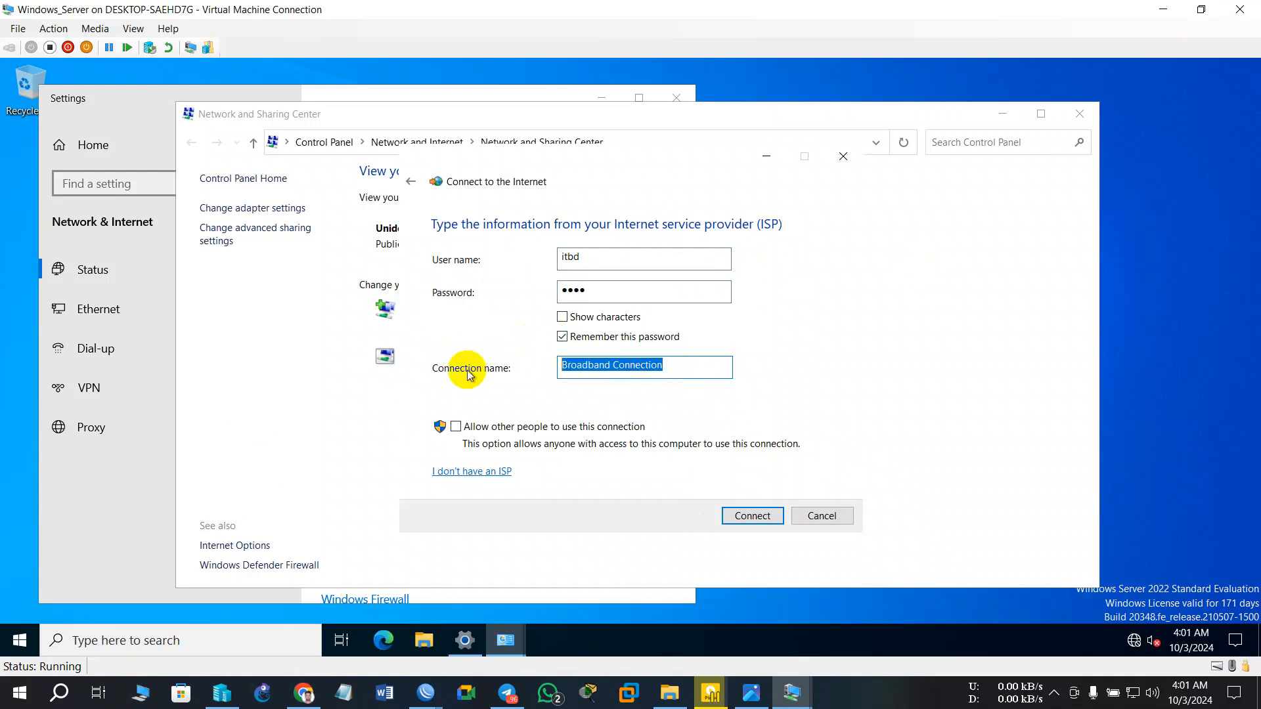
pyautogui.write('PPPoE')
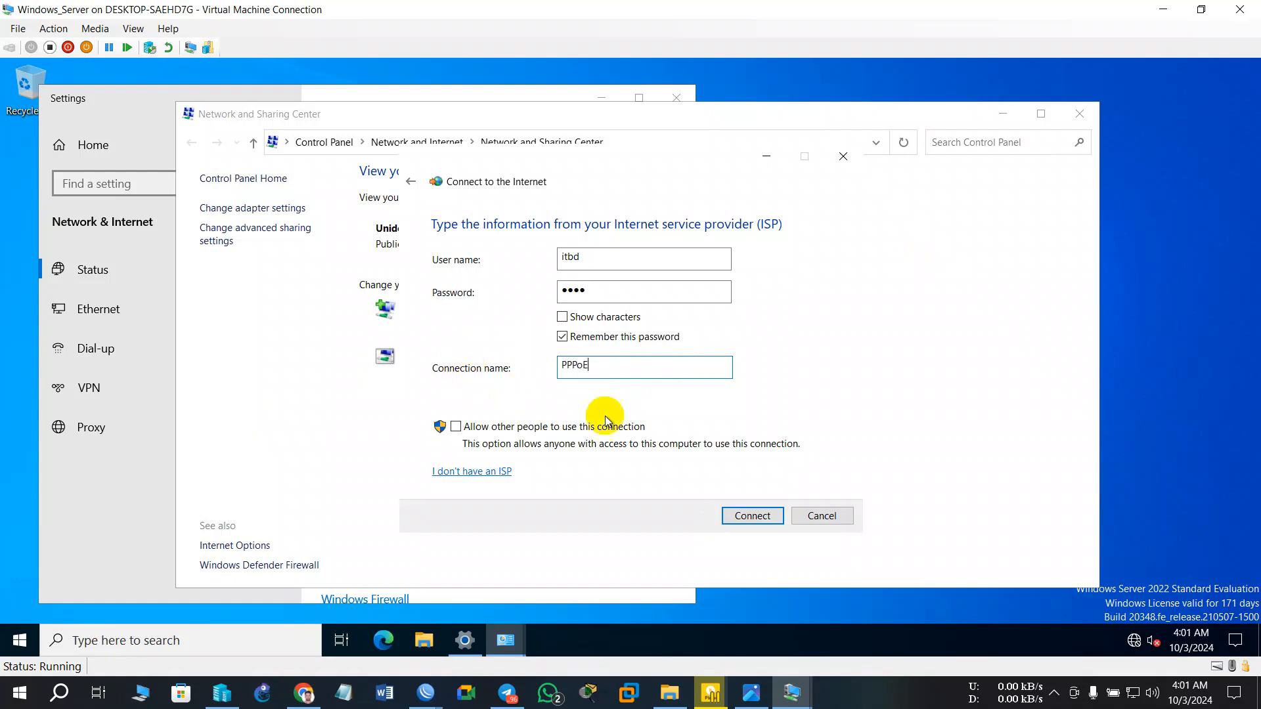
pyautogui.click(740, 518)
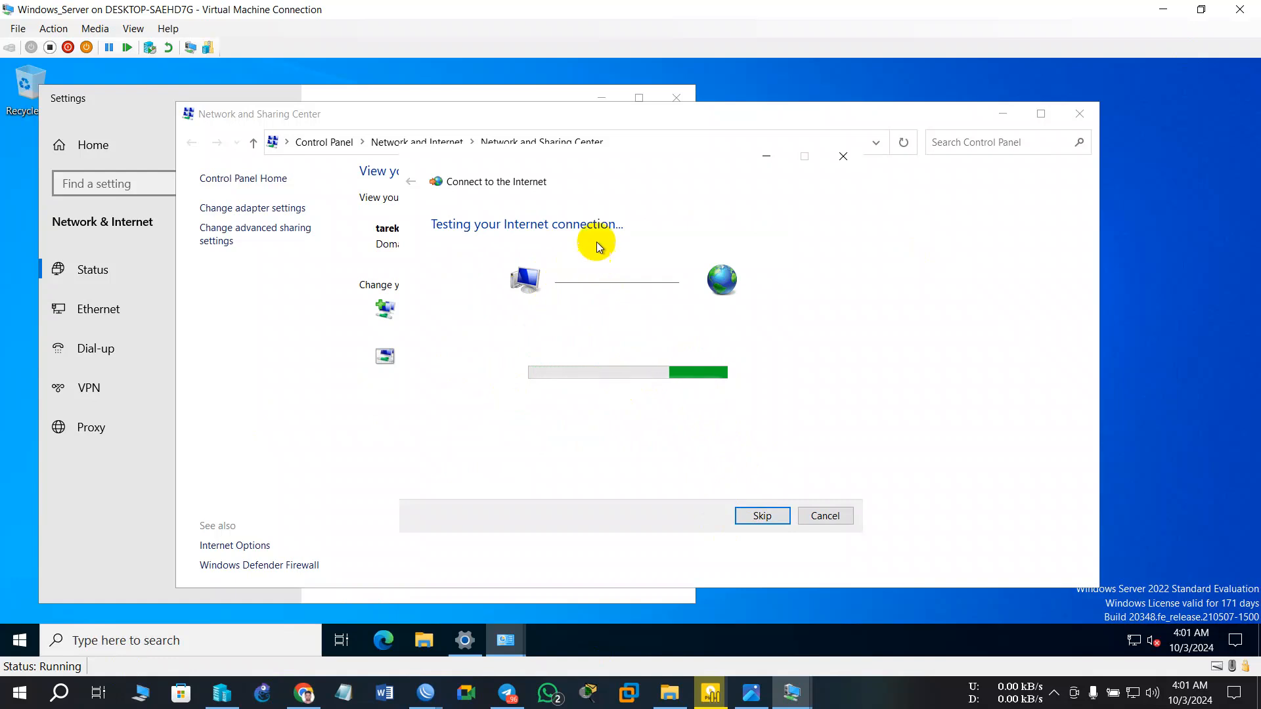
# - Confirm the PPPoE connection shows as connected, then close the wizard, Network and Sharing Center and settings
pyautogui.moveTo(660, 116); pyautogui.dragTo(727, 227)
pyautogui.click(689, 167)
pyautogui.moveTo(632, 169); pyautogui.dragTo(904, 214)
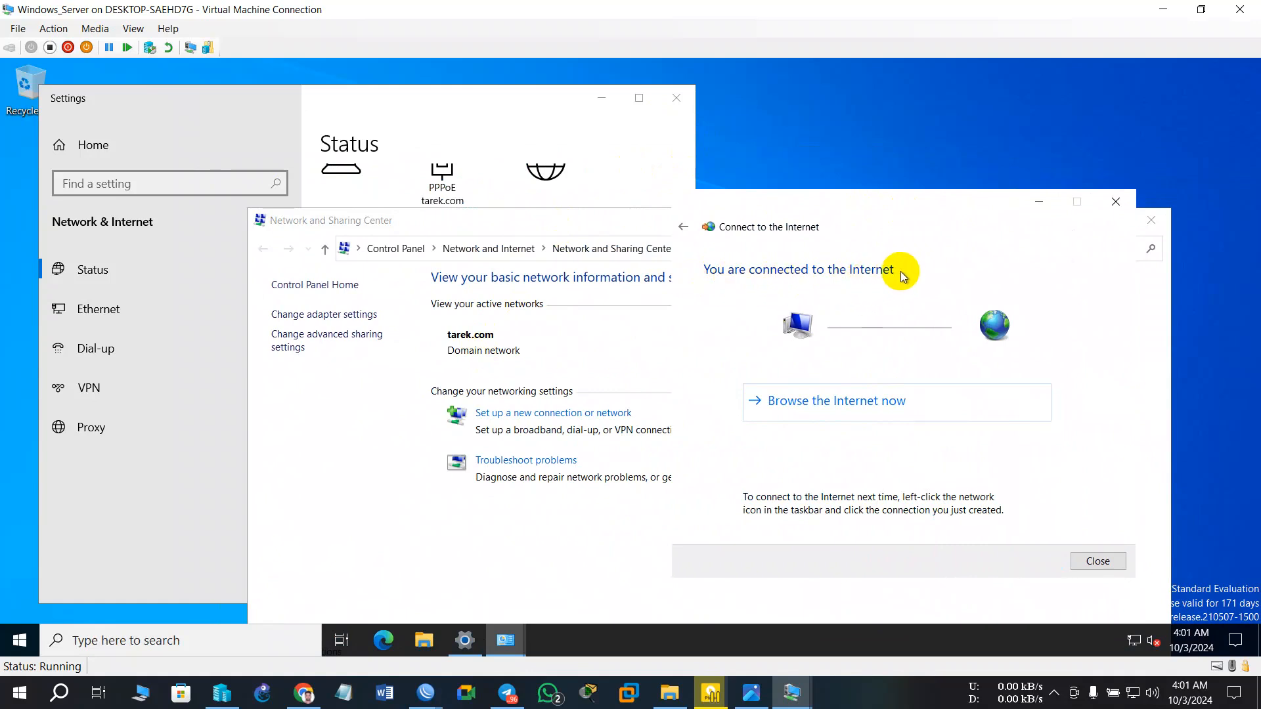
pyautogui.click(1134, 640)
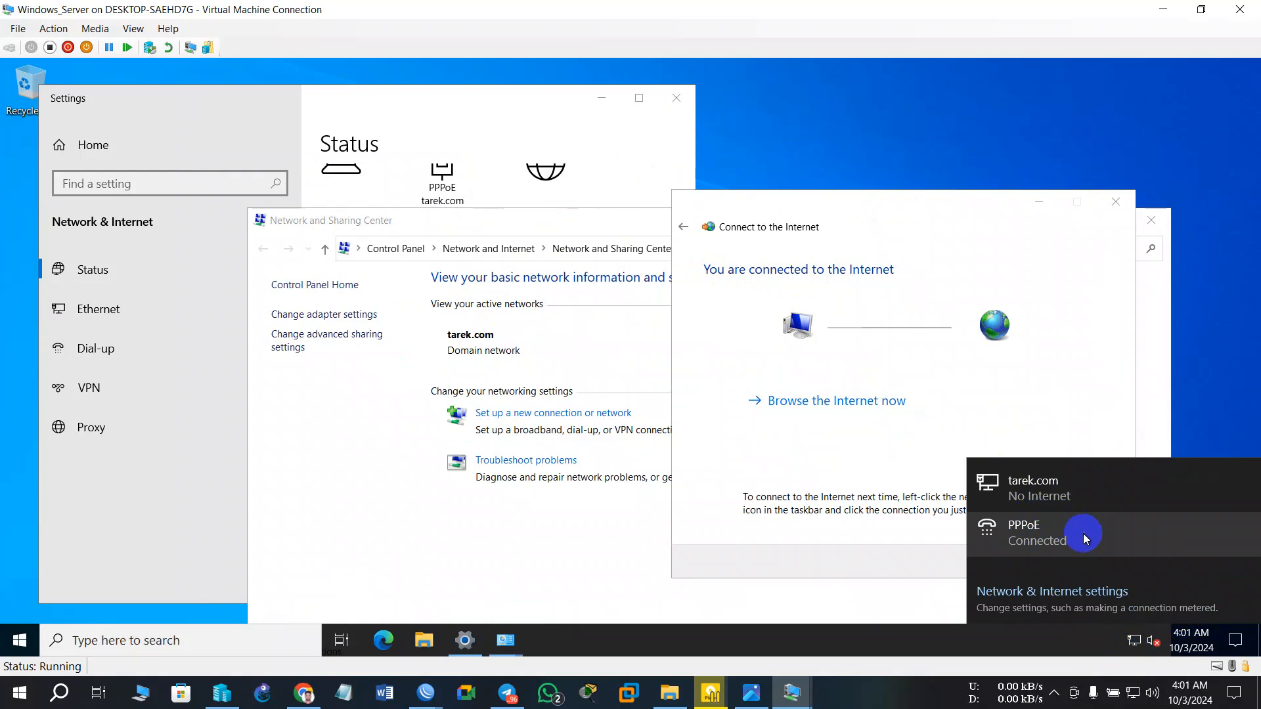
pyautogui.click(1175, 285)
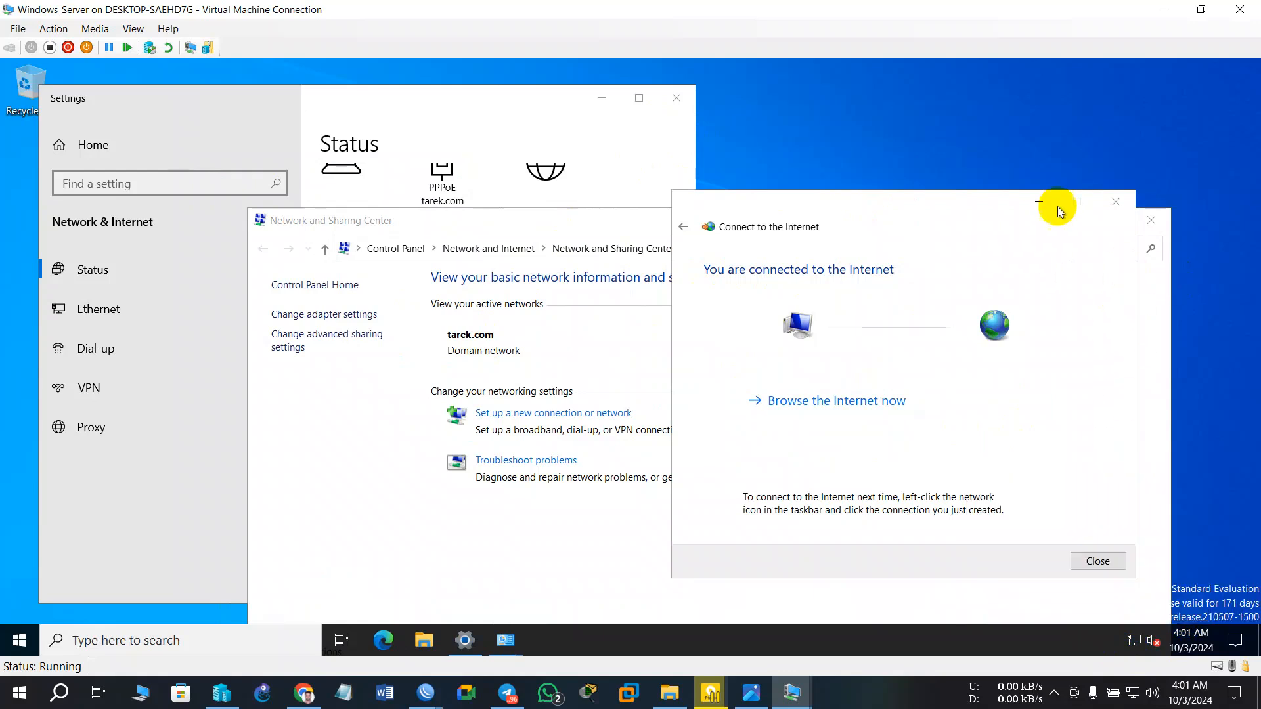
pyautogui.click(1115, 202)
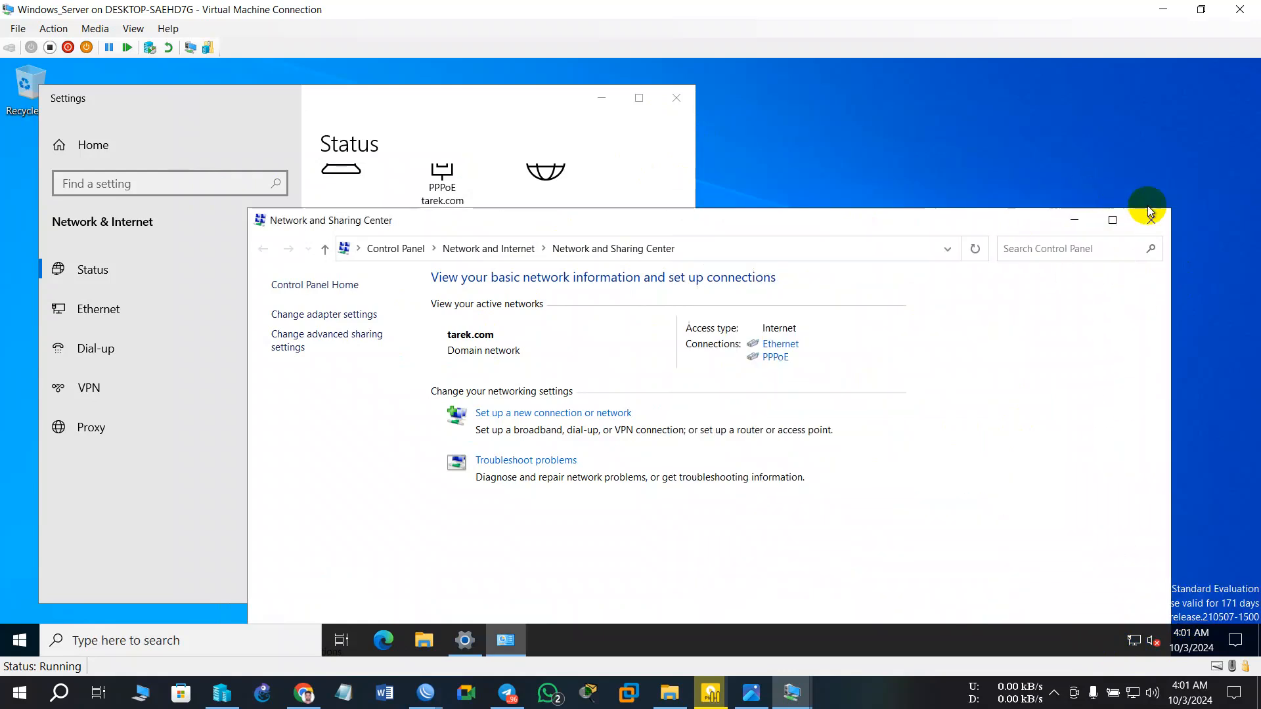
pyautogui.click(1149, 221)
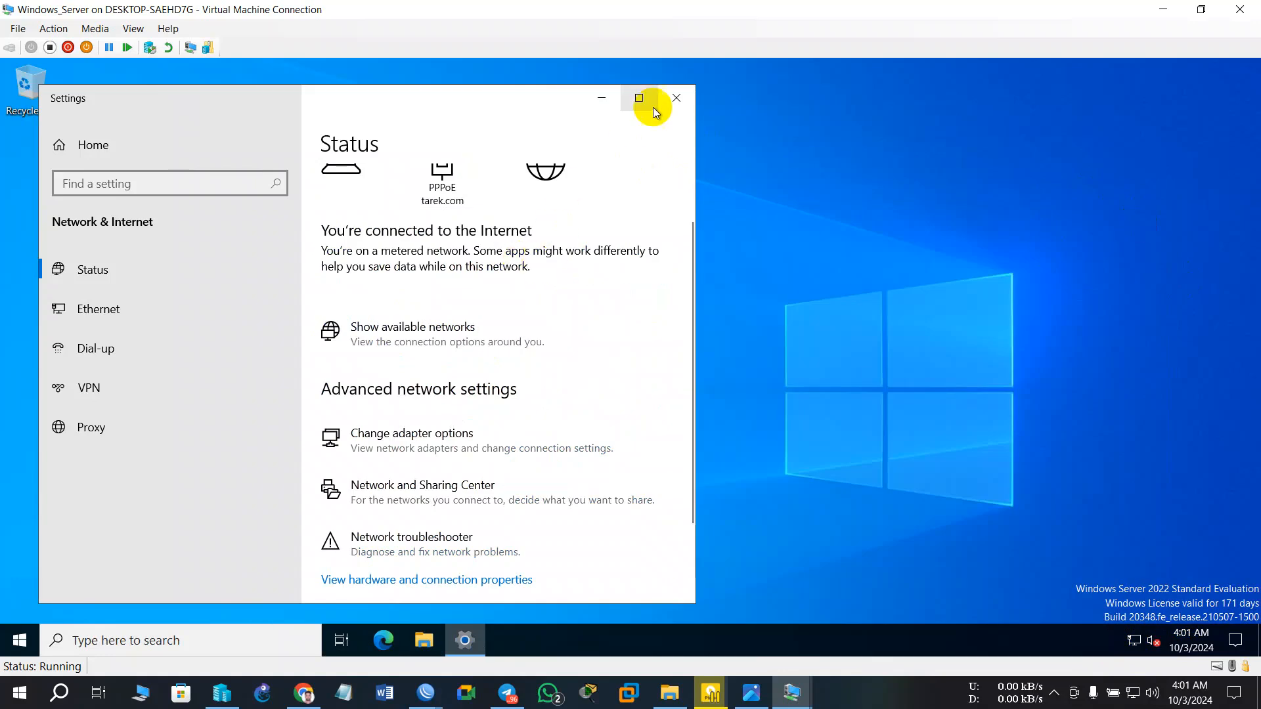
pyautogui.click(676, 98)
pyautogui.click(389, 644)
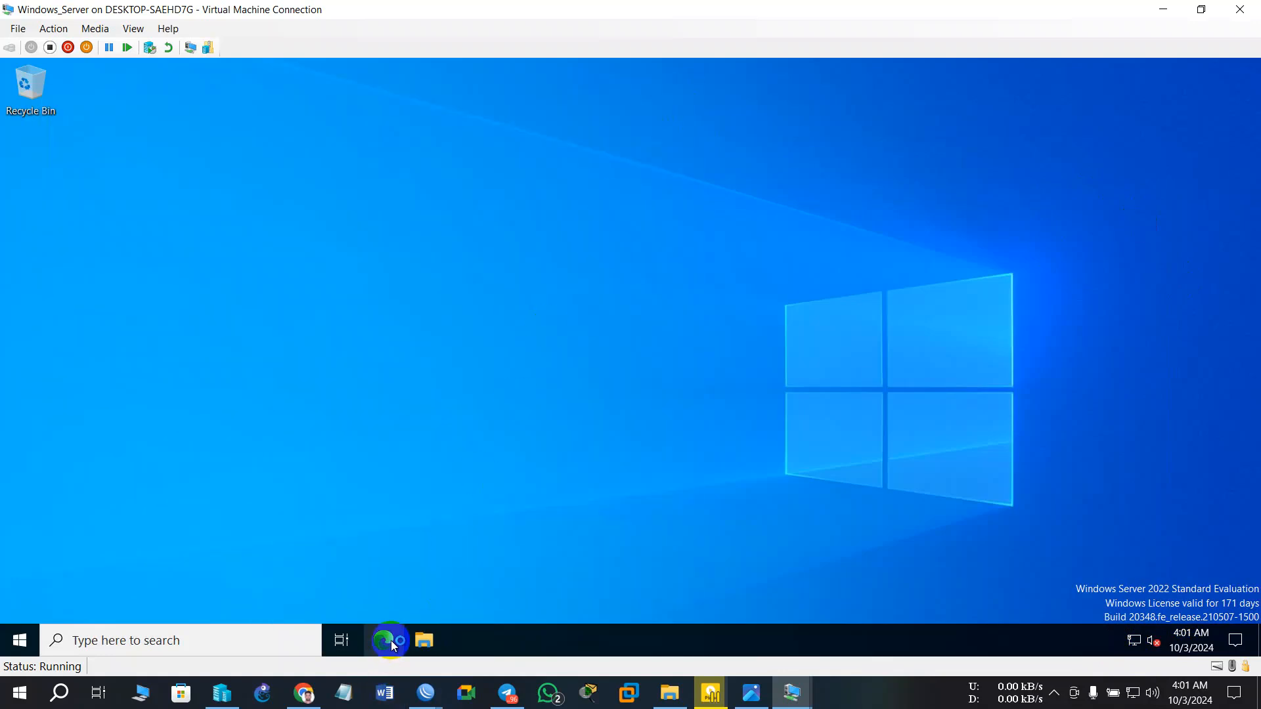
# - Launch Edge, dismiss its first-run setup, and replace the Welcome tab with a new Microsoft Start tab
pyautogui.click(398, 644)
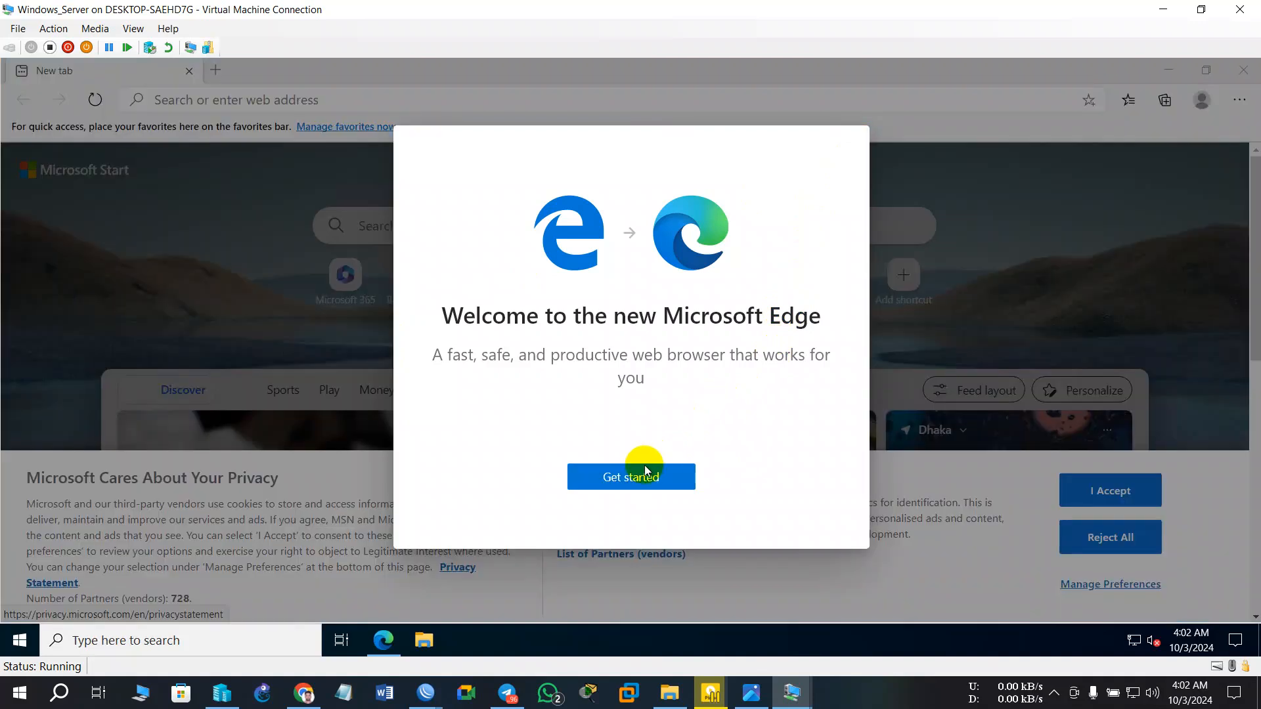
pyautogui.click(644, 478)
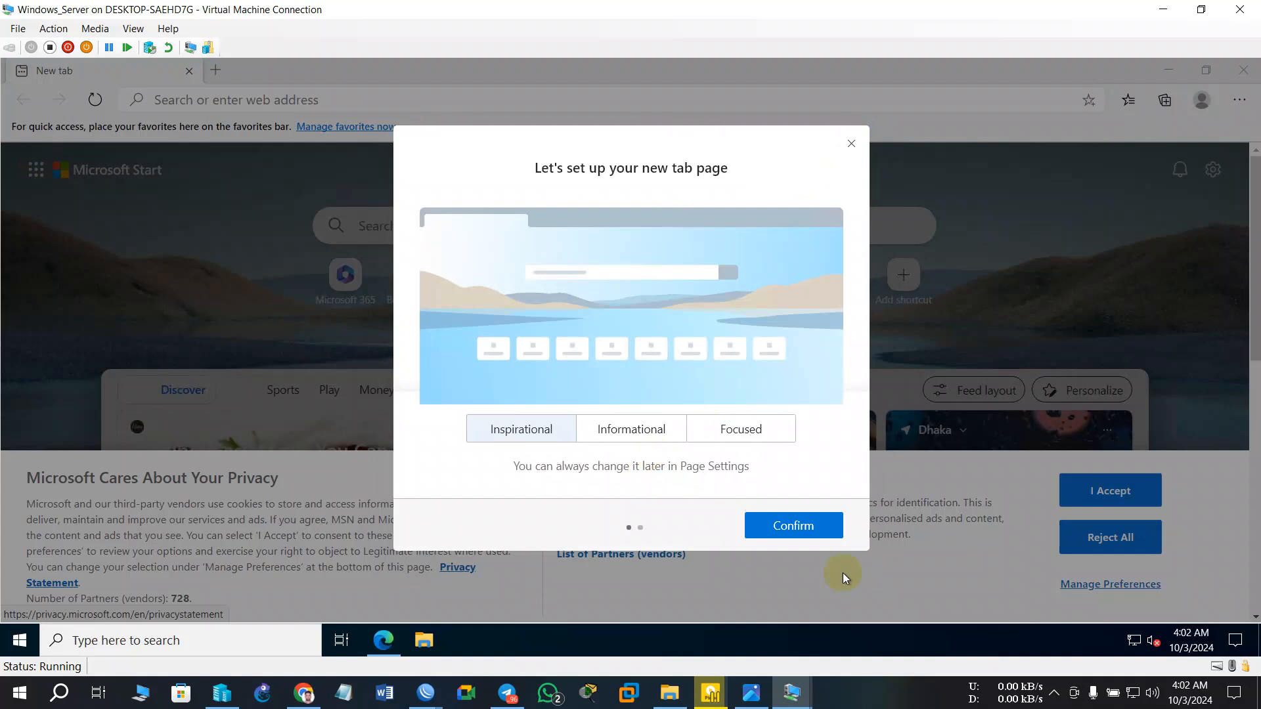
pyautogui.click(785, 526)
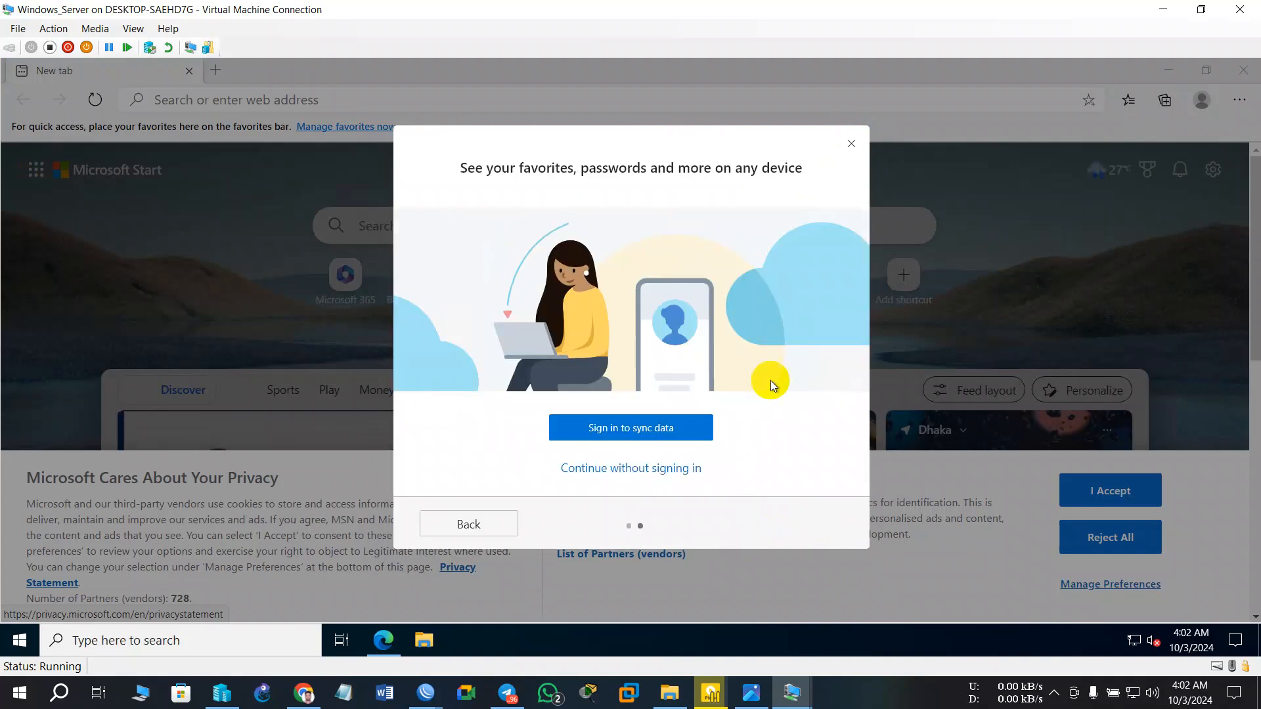
pyautogui.click(484, 519)
pyautogui.click(860, 149)
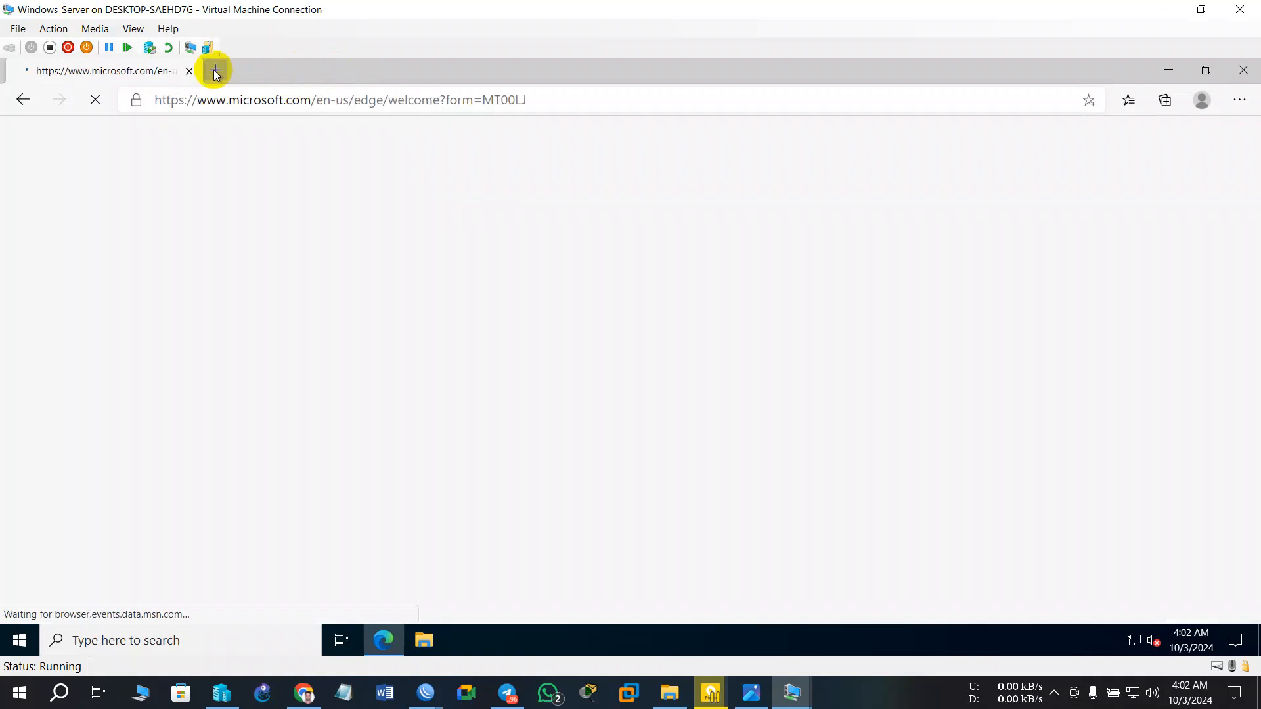
pyautogui.click(216, 72)
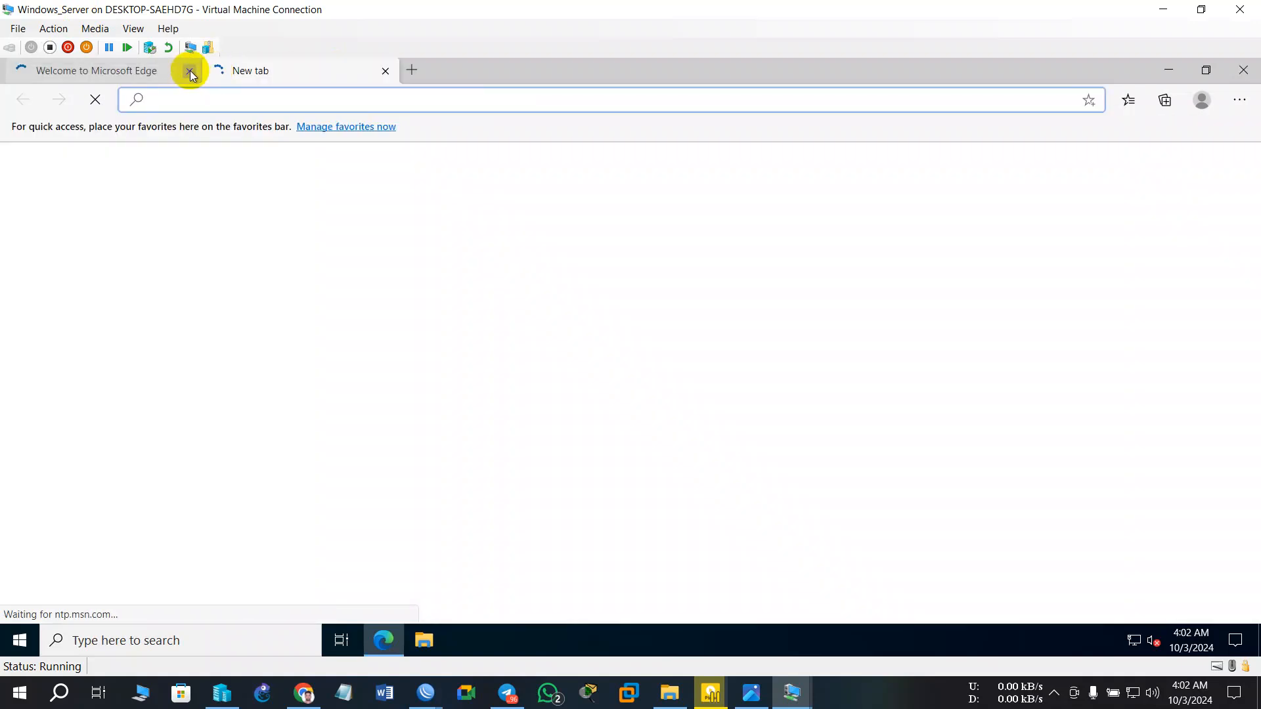
pyautogui.click(190, 72)
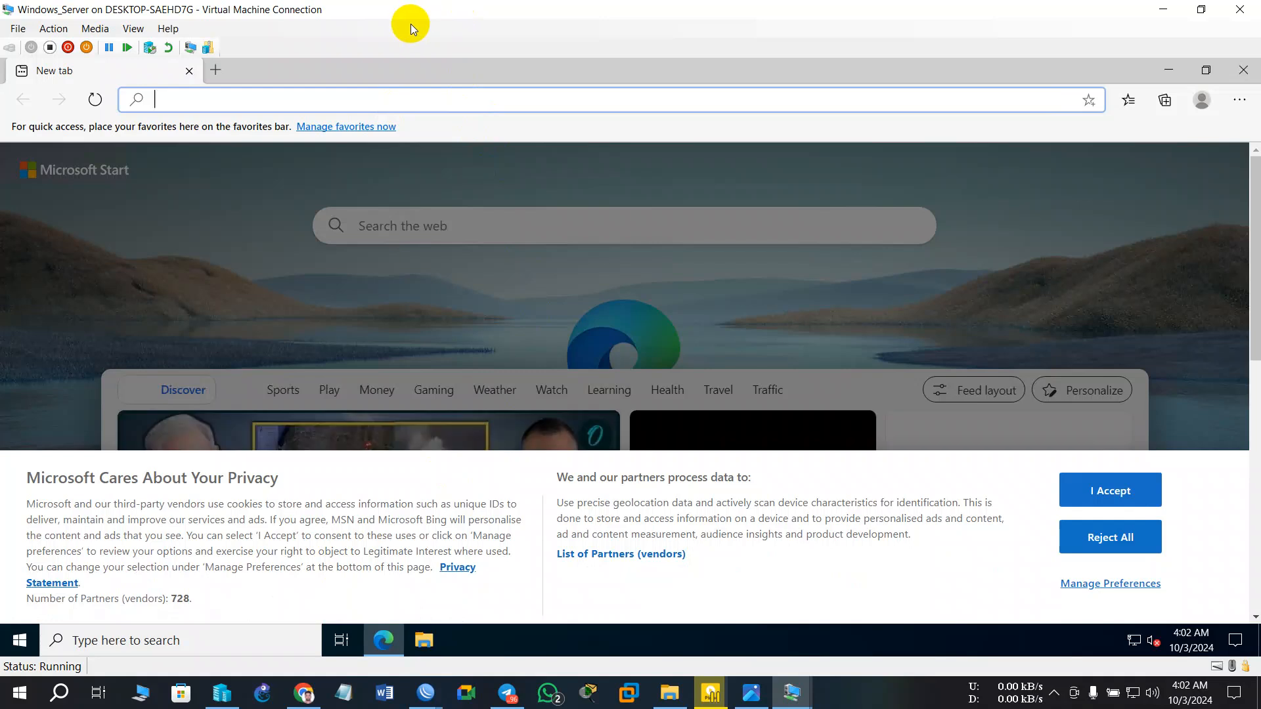
# - Search Bing for 'facebook', then for 'youtube', and close Edge
pyautogui.write('g')
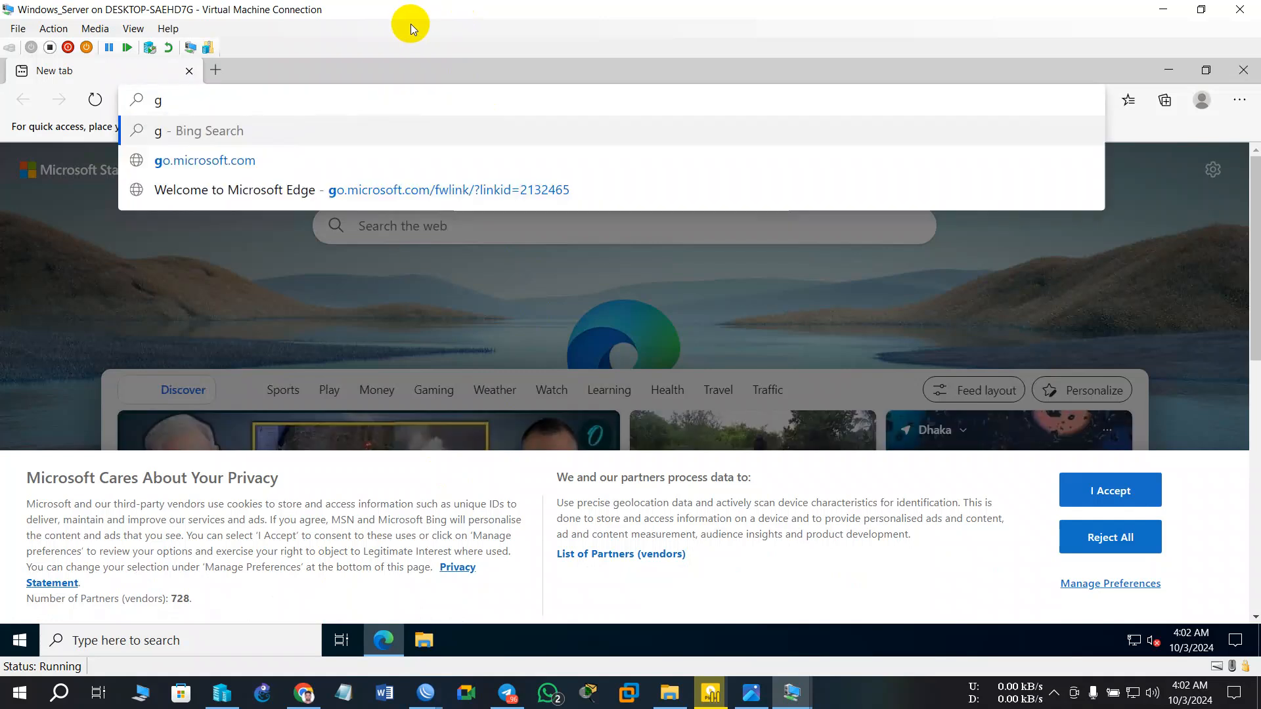
pyautogui.press('BackSpace')
pyautogui.write('facebook')
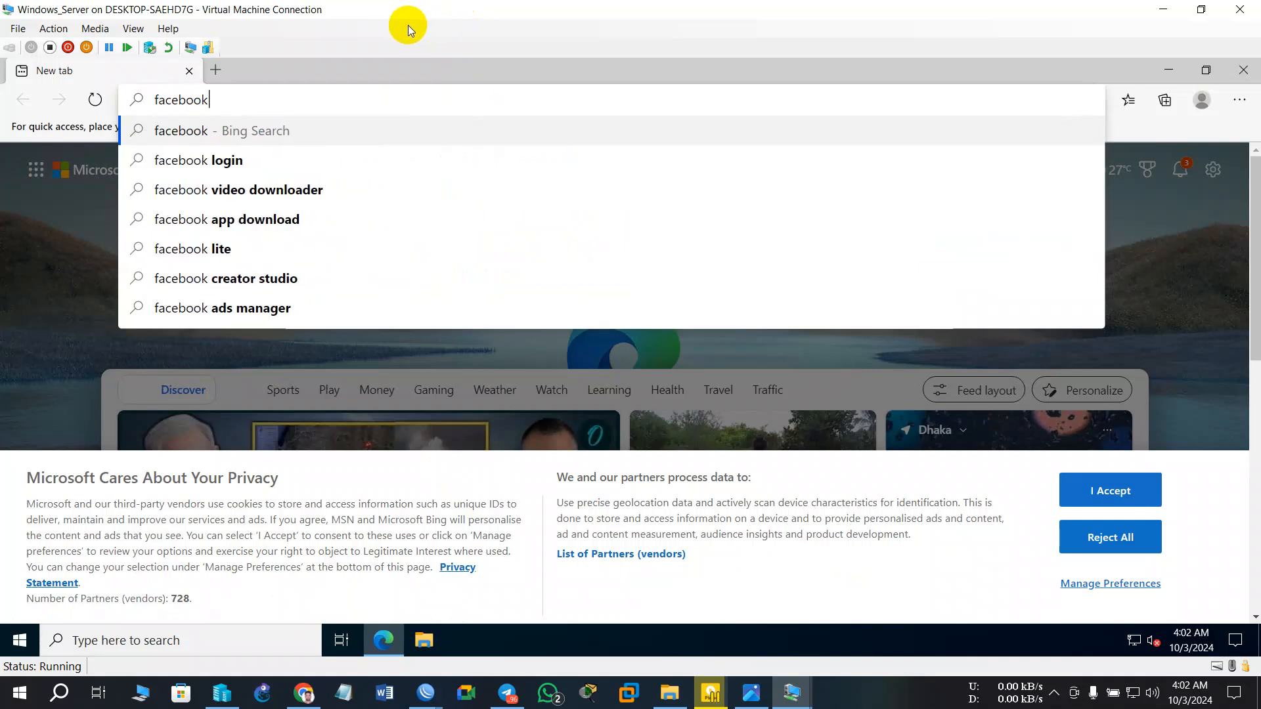
pyautogui.press('Return')
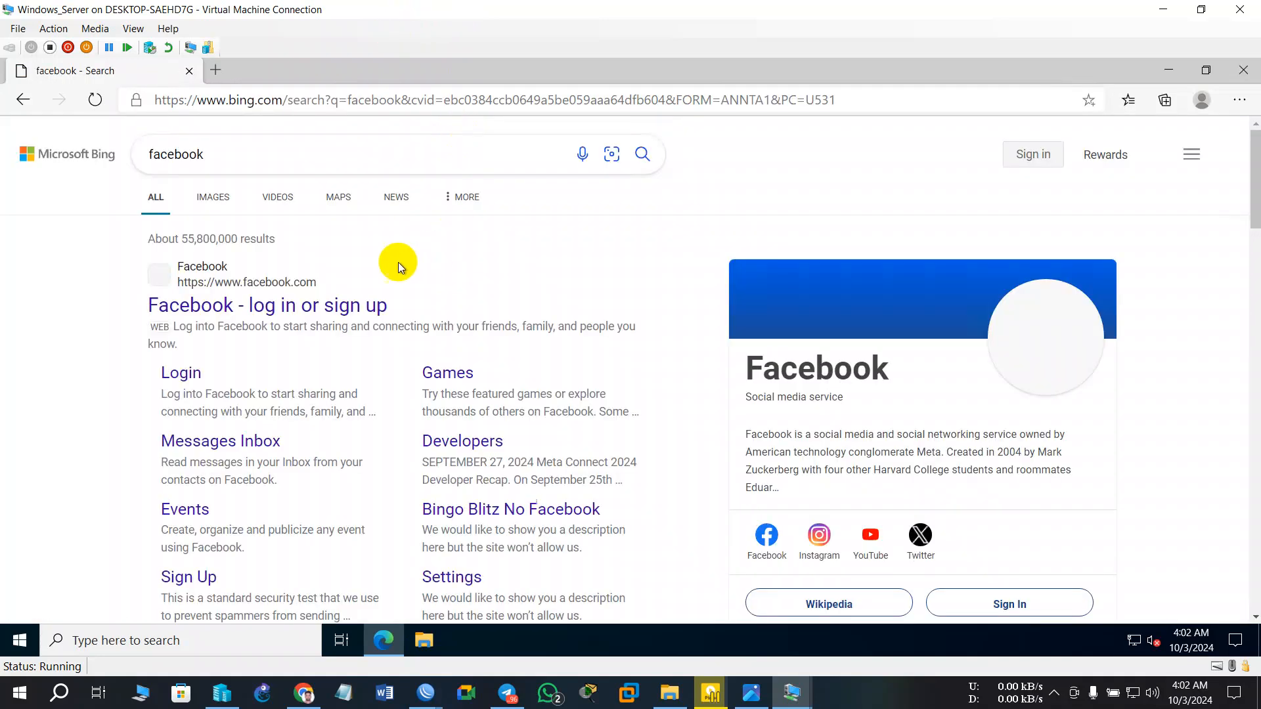
pyautogui.moveTo(247, 156); pyautogui.dragTo(20, 147)
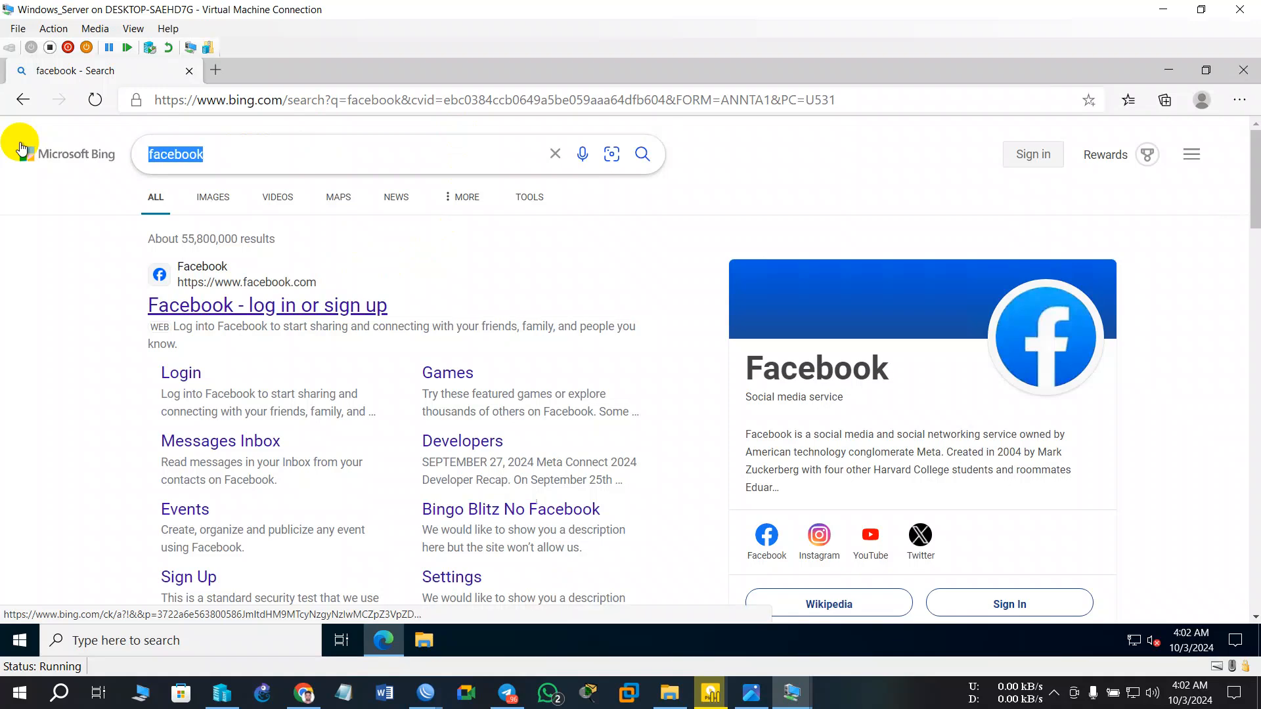
pyautogui.write('youtube')
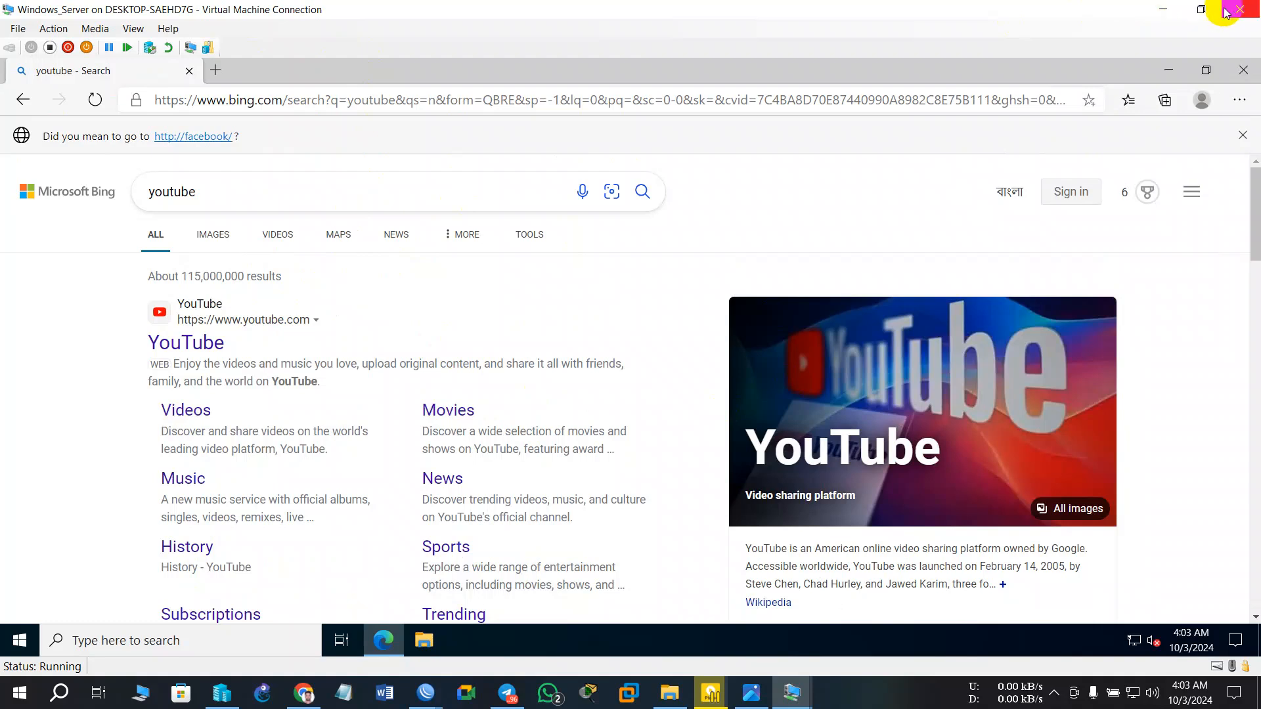
pyautogui.click(1243, 70)
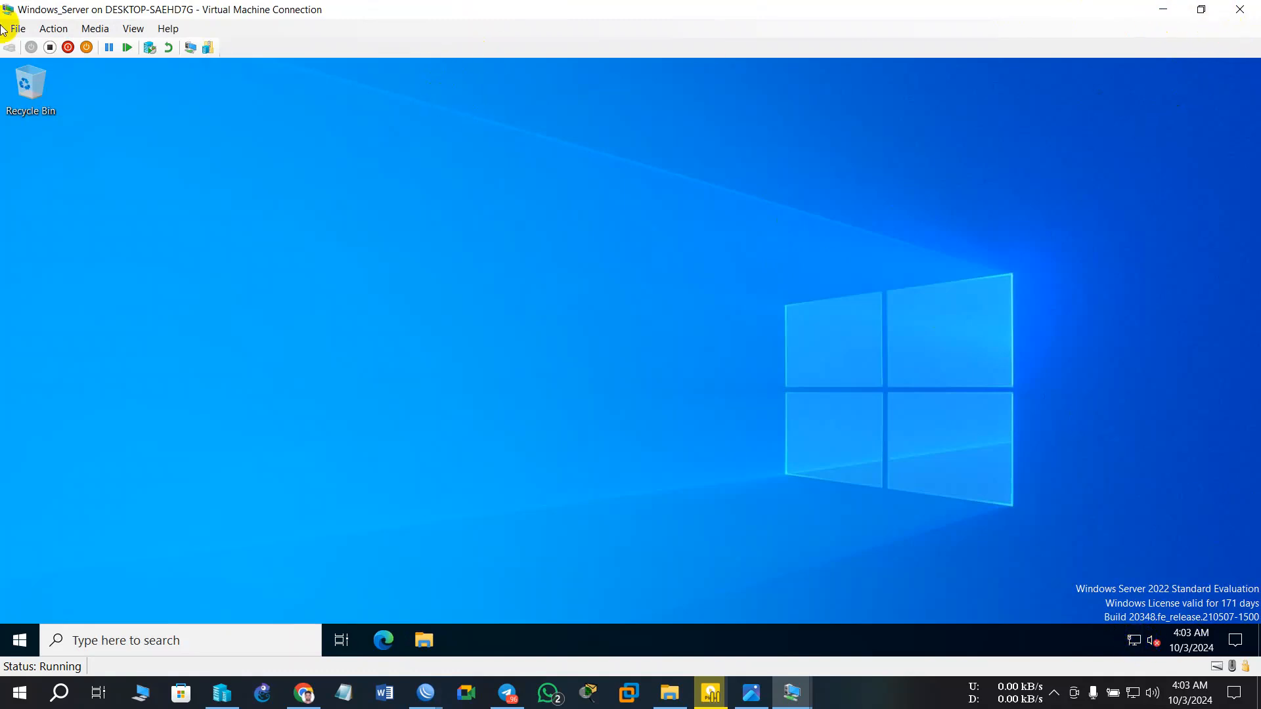
# - Turn off the Windows_Server VM and close its VM Connection window
pyautogui.click(49, 47)
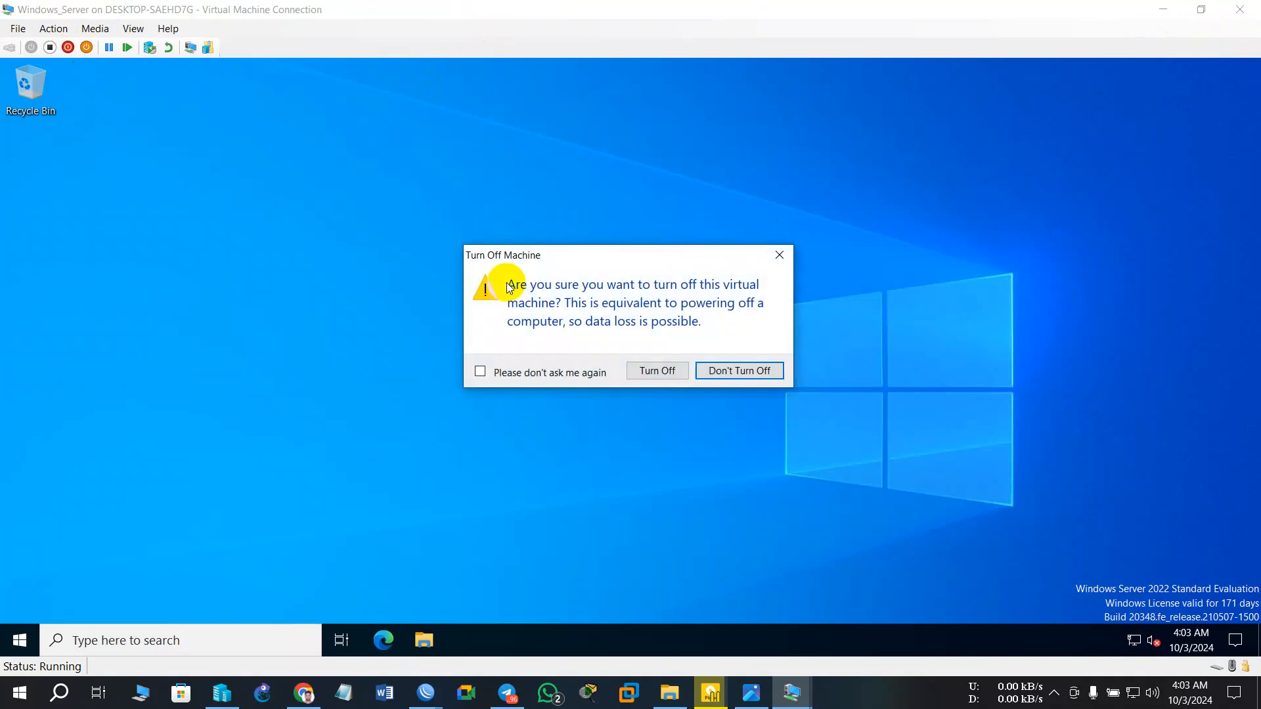
pyautogui.click(644, 371)
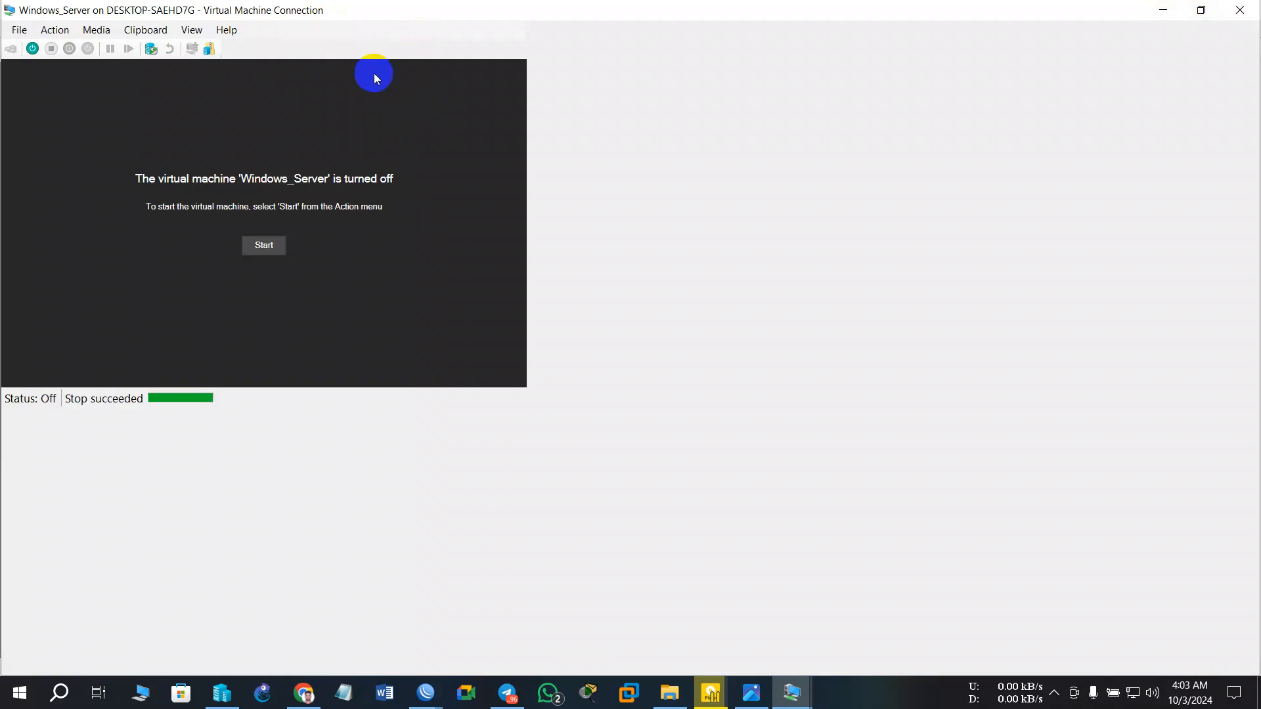
pyautogui.click(1239, 9)
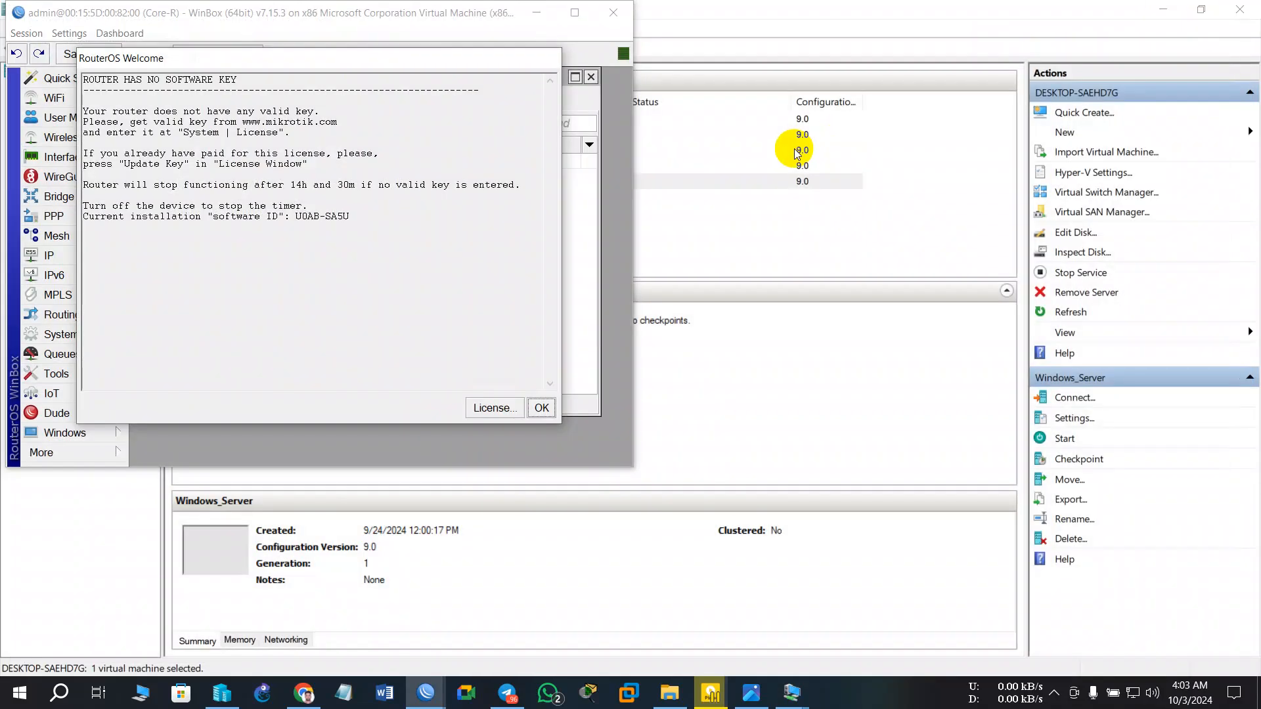
# - Dismiss the RouterOS welcome message and minimize WinBox and Hyper-V Manager
pyautogui.click(543, 407)
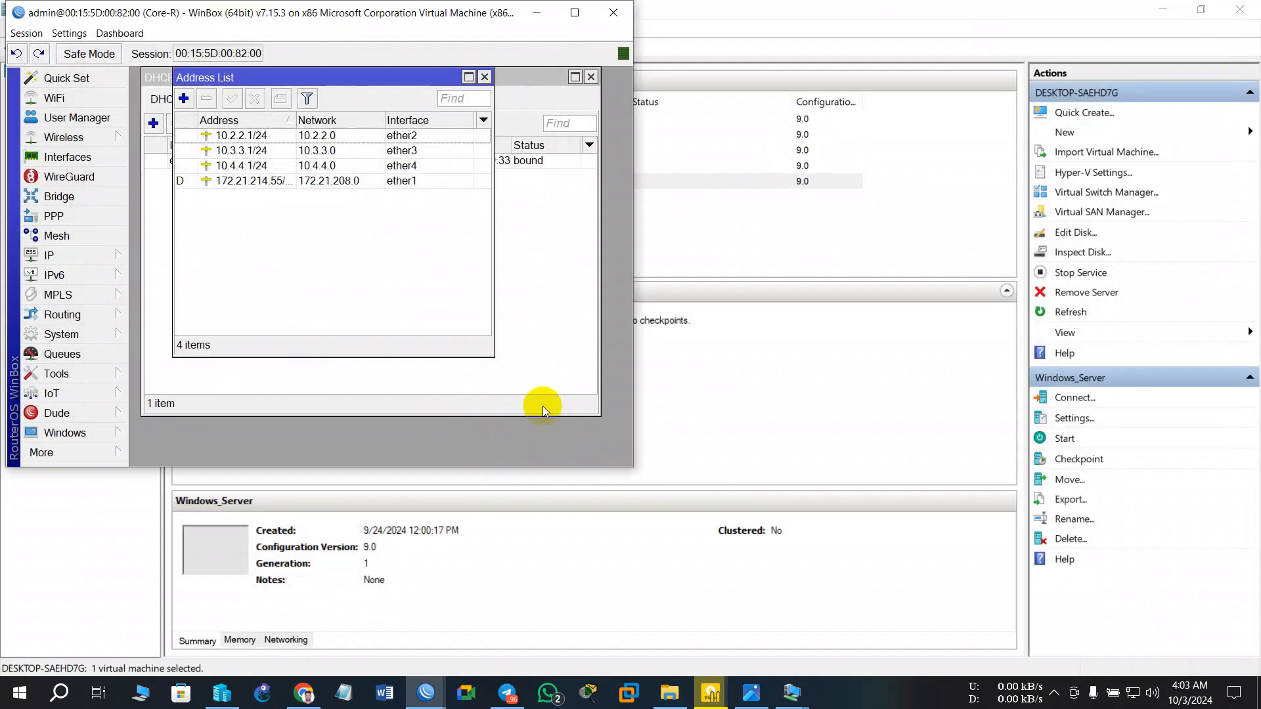
pyautogui.click(525, 13)
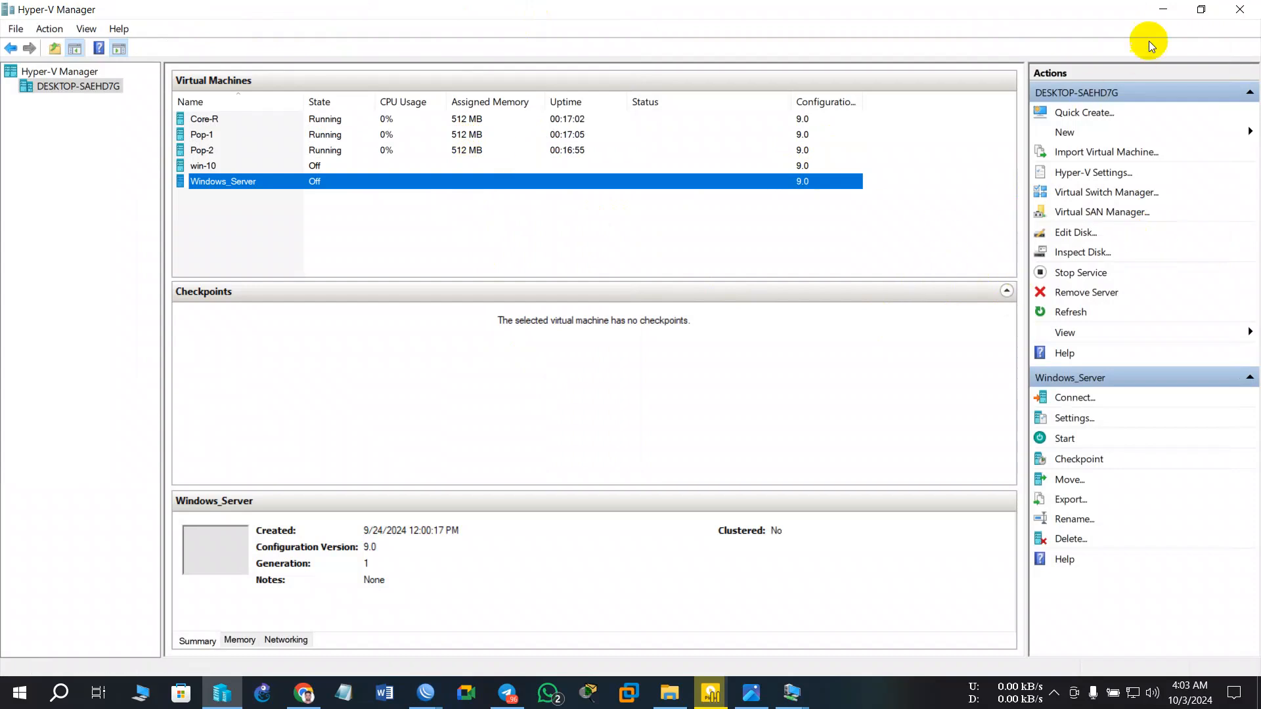
pyautogui.click(1161, 8)
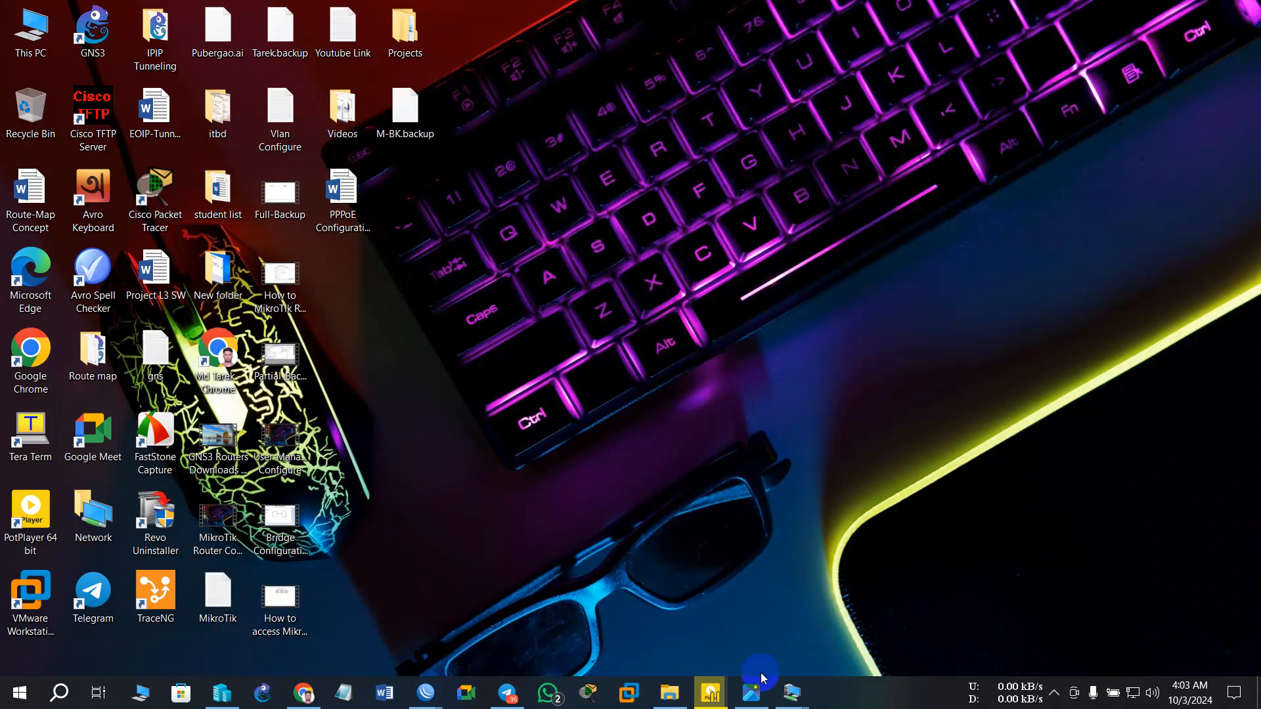
# - Review the LAB-2.png topology diagram in Photos, then switch back to Hyper-V Manager
pyautogui.click(752, 693)
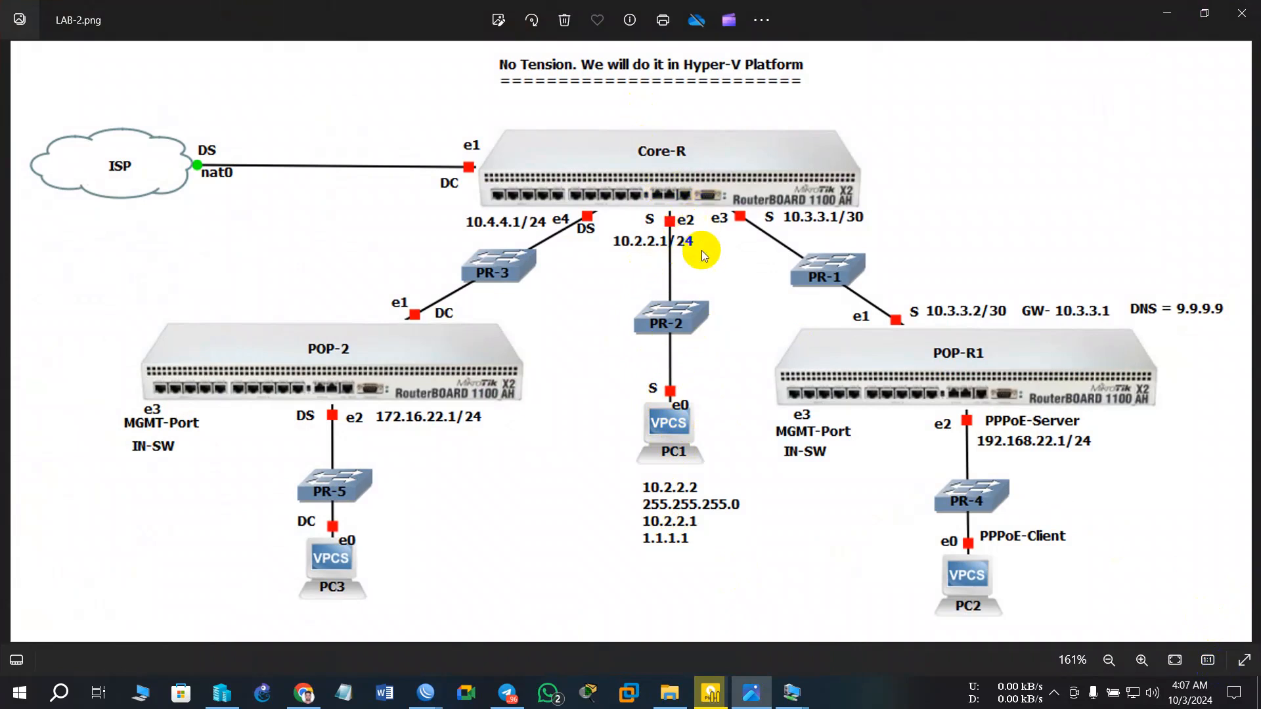
pyautogui.click(1238, 672)
pyautogui.click(799, 700)
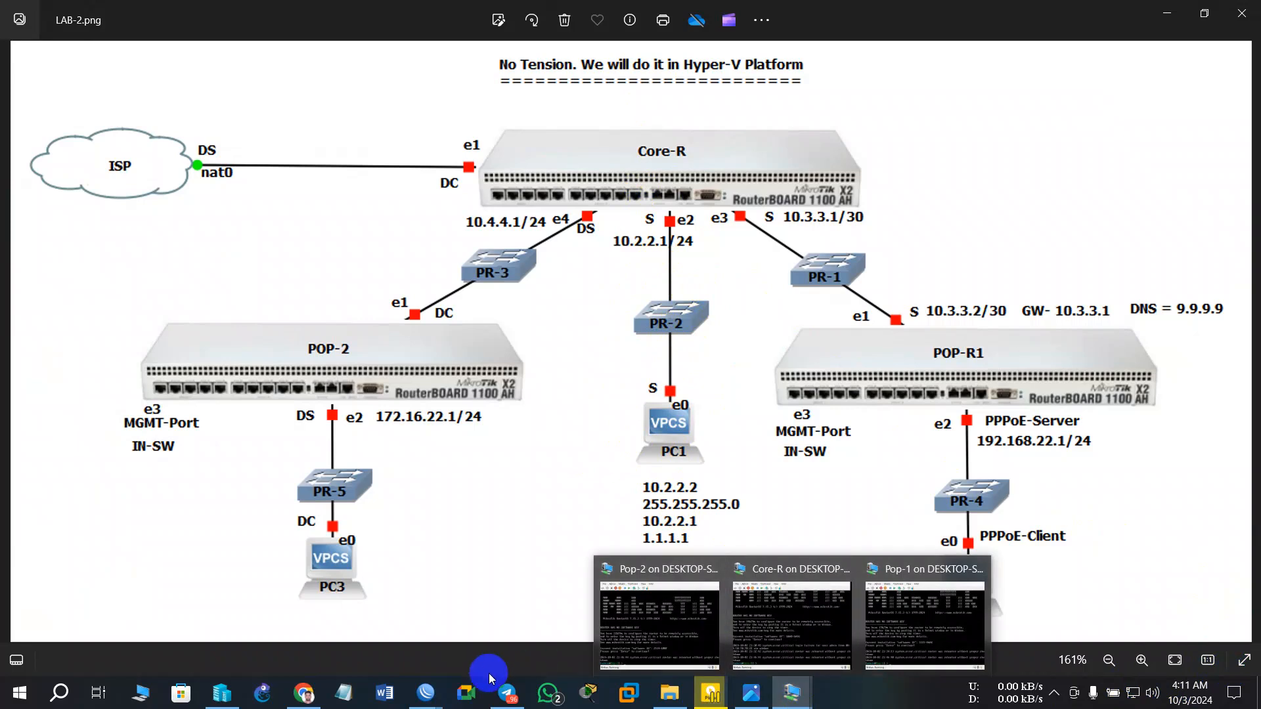
pyautogui.click(224, 694)
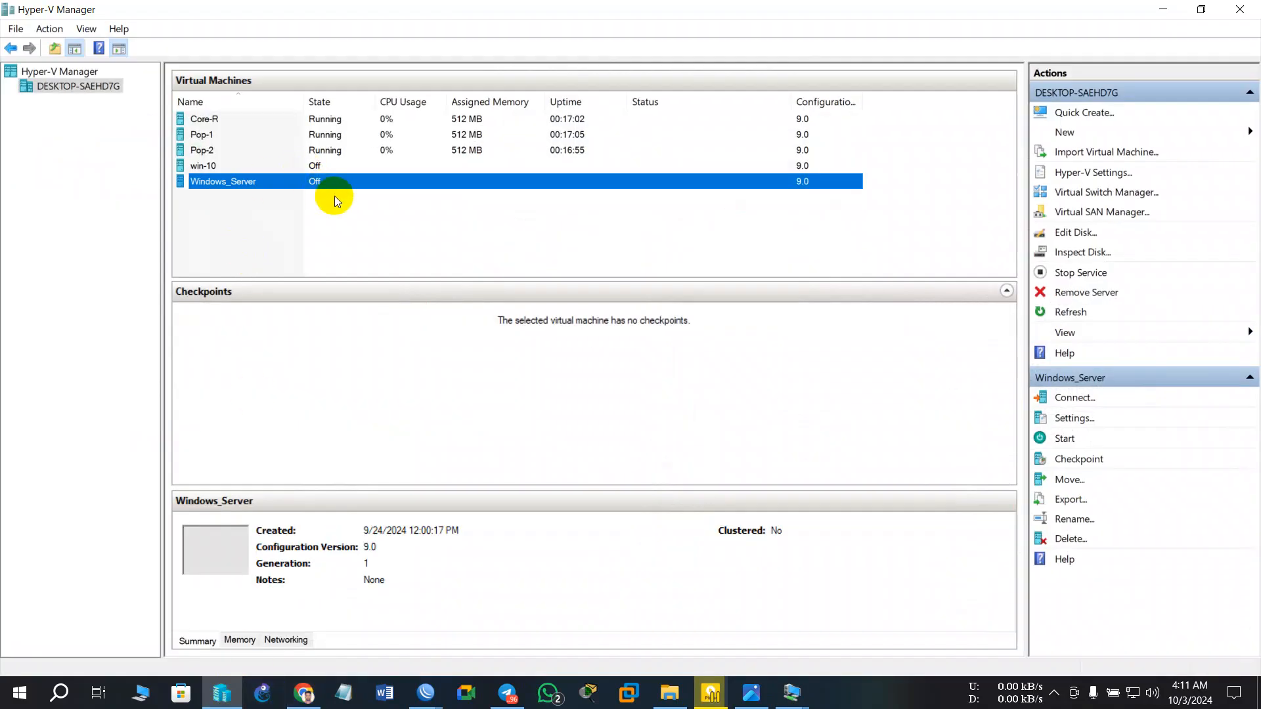
# - Glance at the diagram again, then reselect Windows_Server and open its actions menu
pyautogui.rightClick(335, 184)
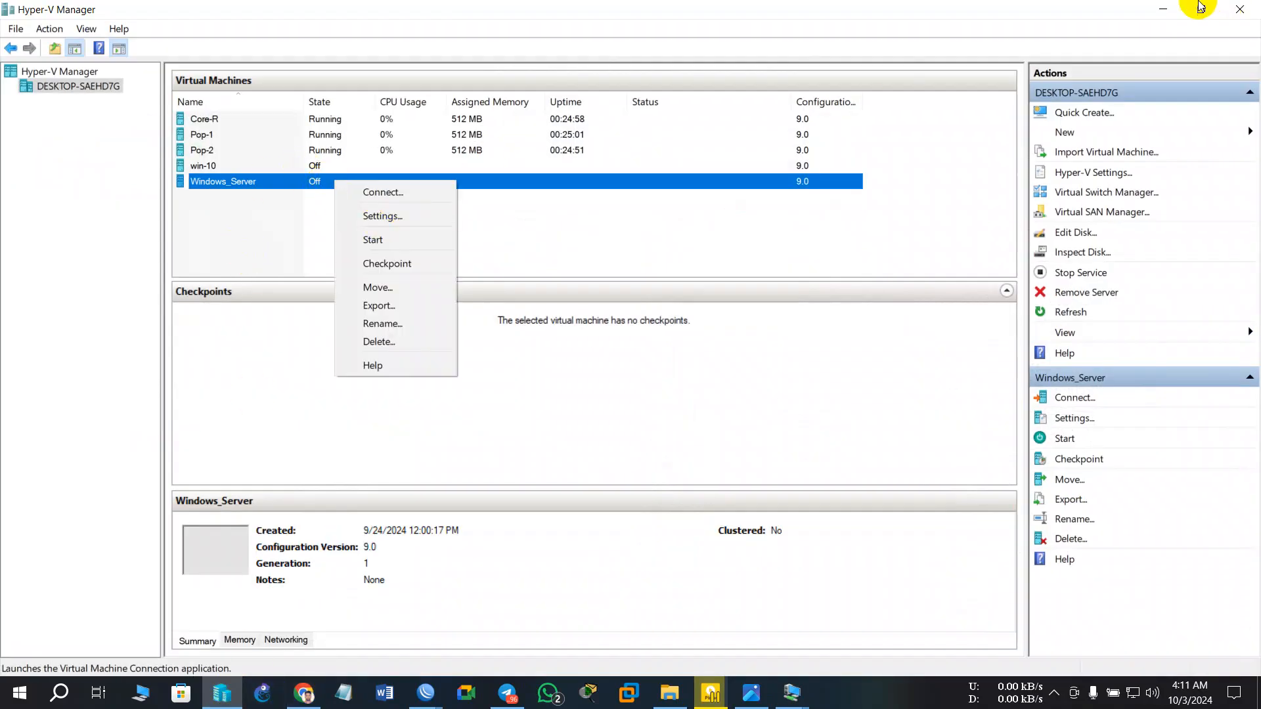
pyautogui.click(1168, 10)
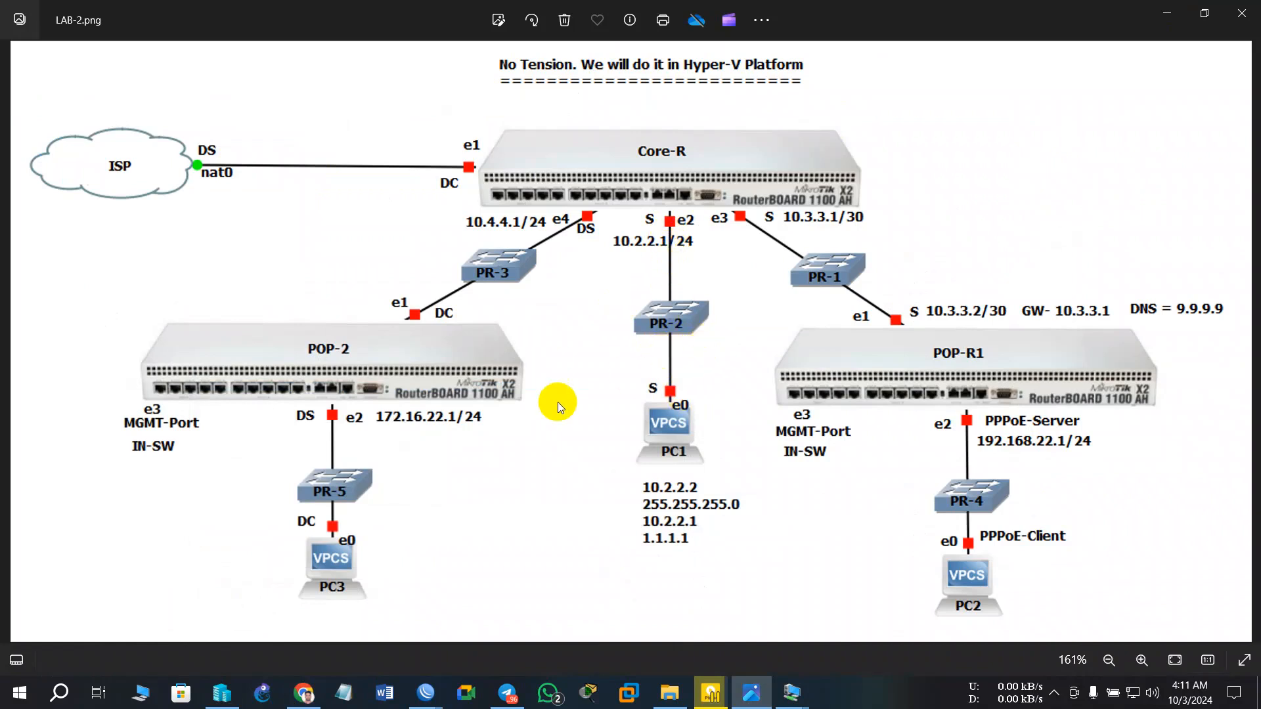
pyautogui.click(222, 692)
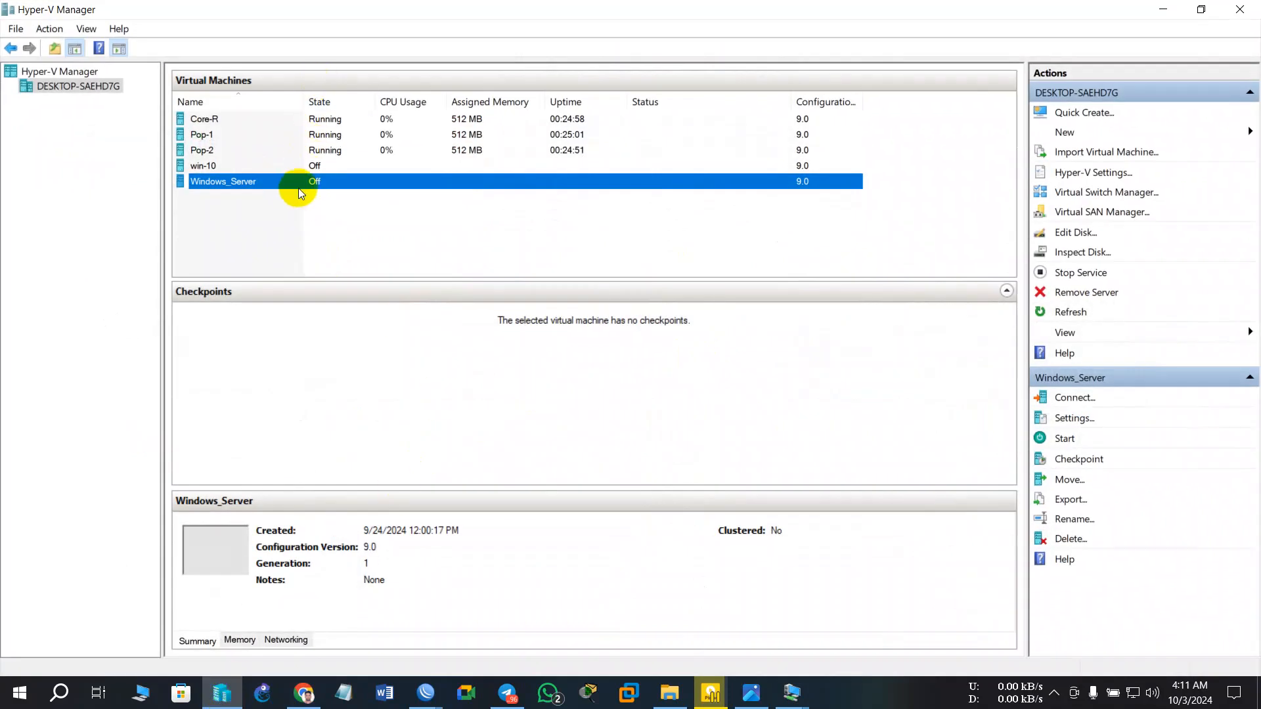
pyautogui.rightClick(299, 180)
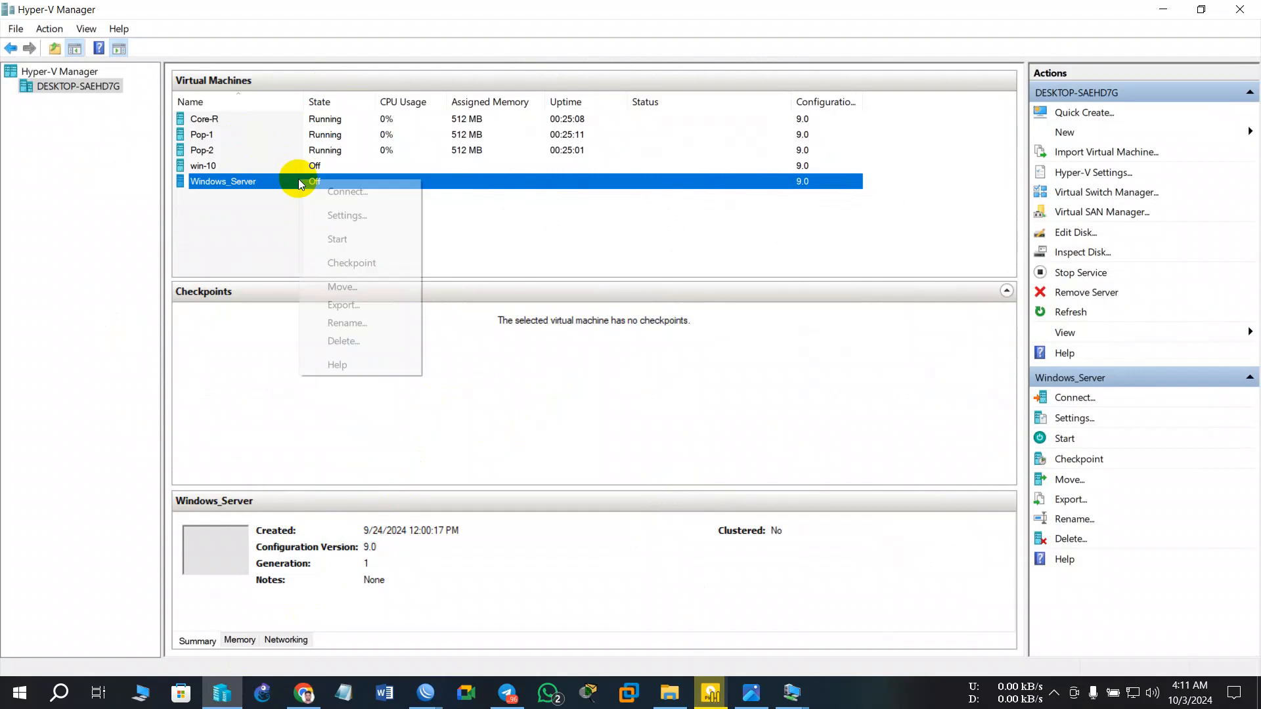
pyautogui.click(259, 183)
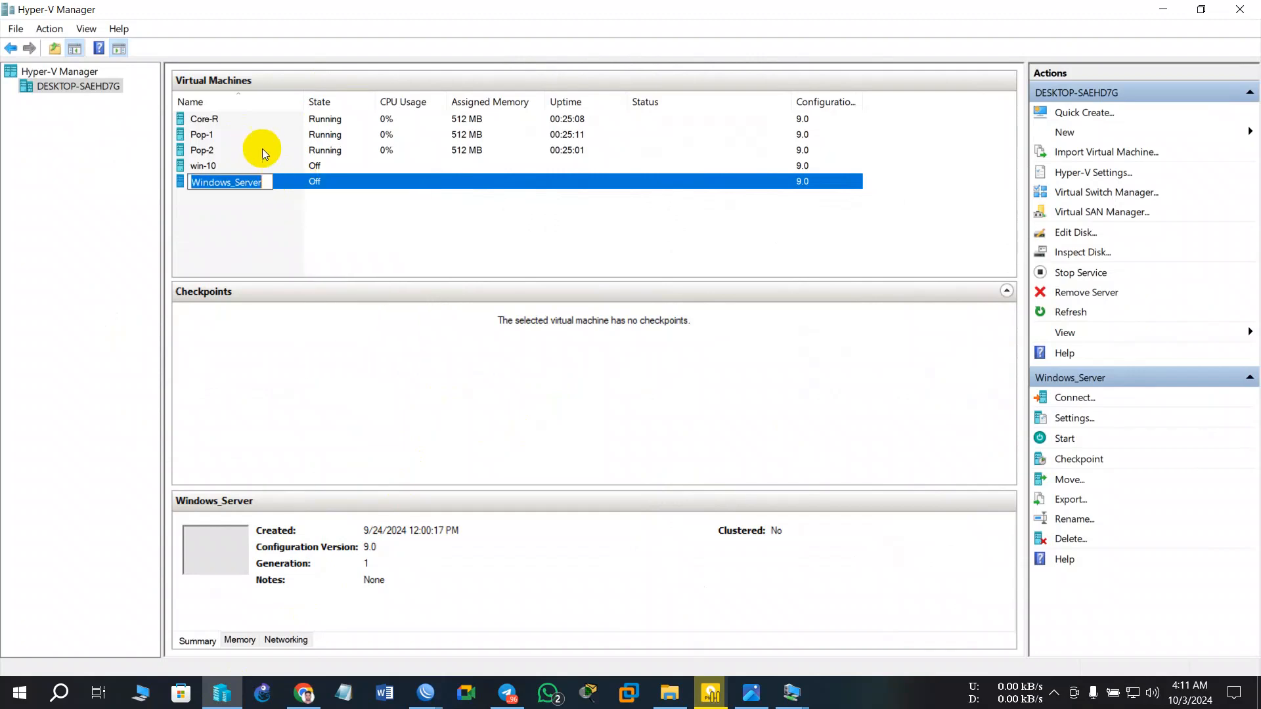
pyautogui.click(259, 120)
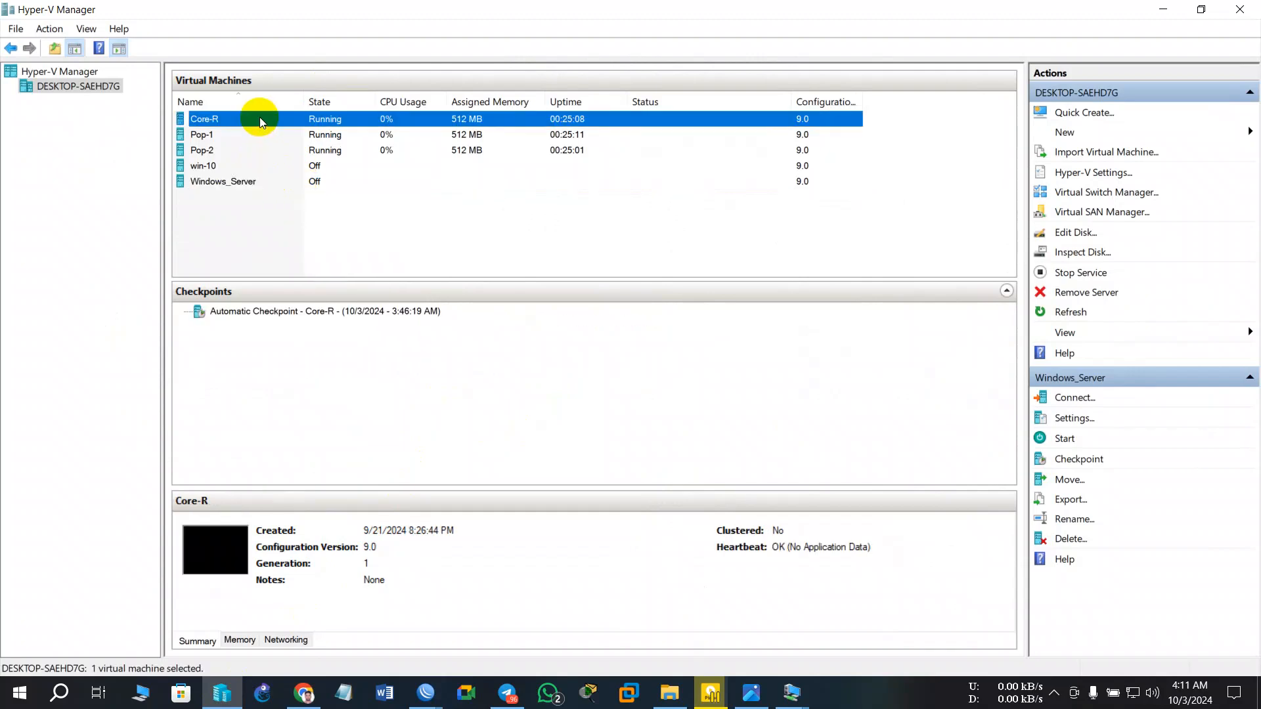
pyautogui.click(287, 181)
pyautogui.rightClick(333, 180)
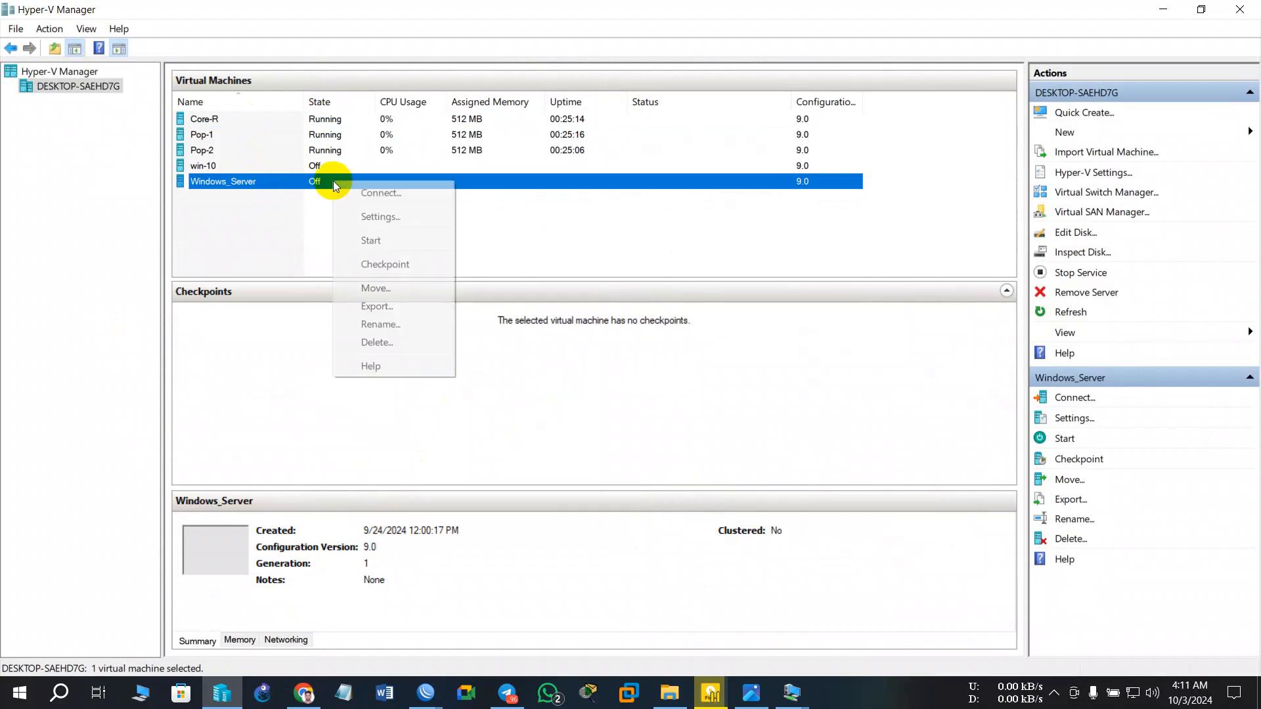
# - Attach Windows_Server's network adapter to virtual switch SW-2 and save the settings
pyautogui.click(390, 214)
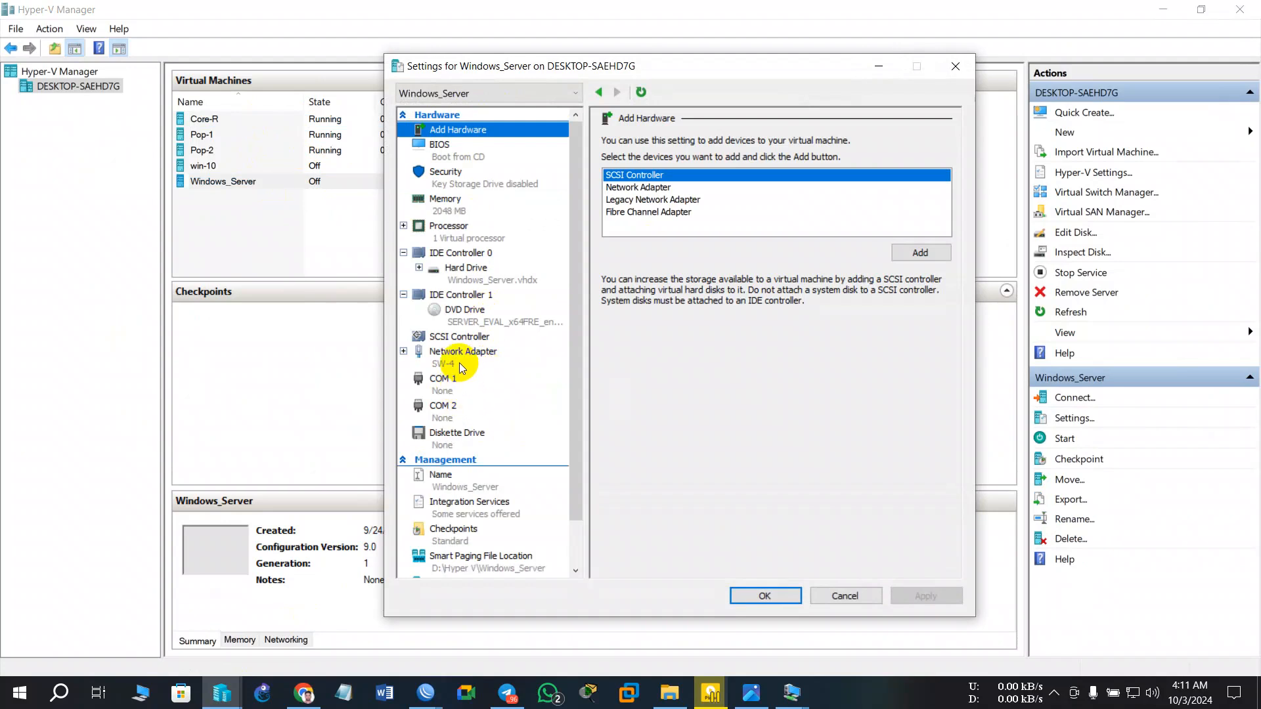
pyautogui.click(461, 366)
pyautogui.click(679, 170)
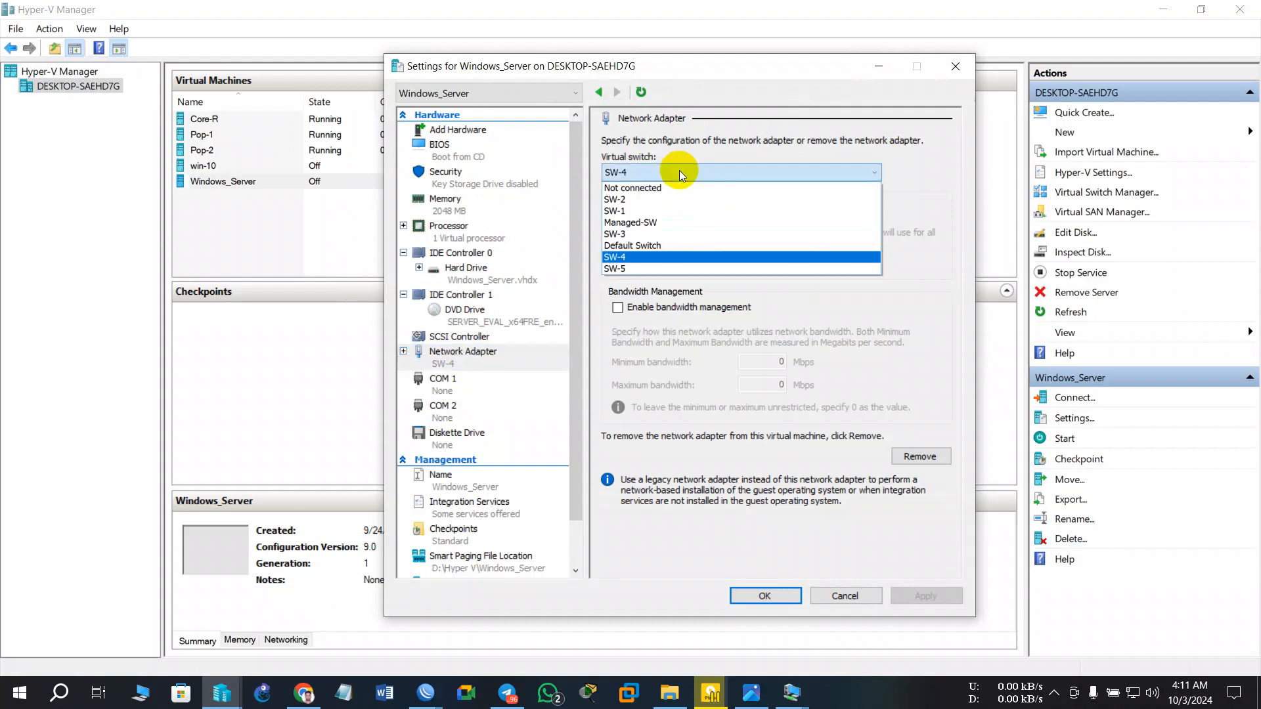
pyautogui.click(629, 202)
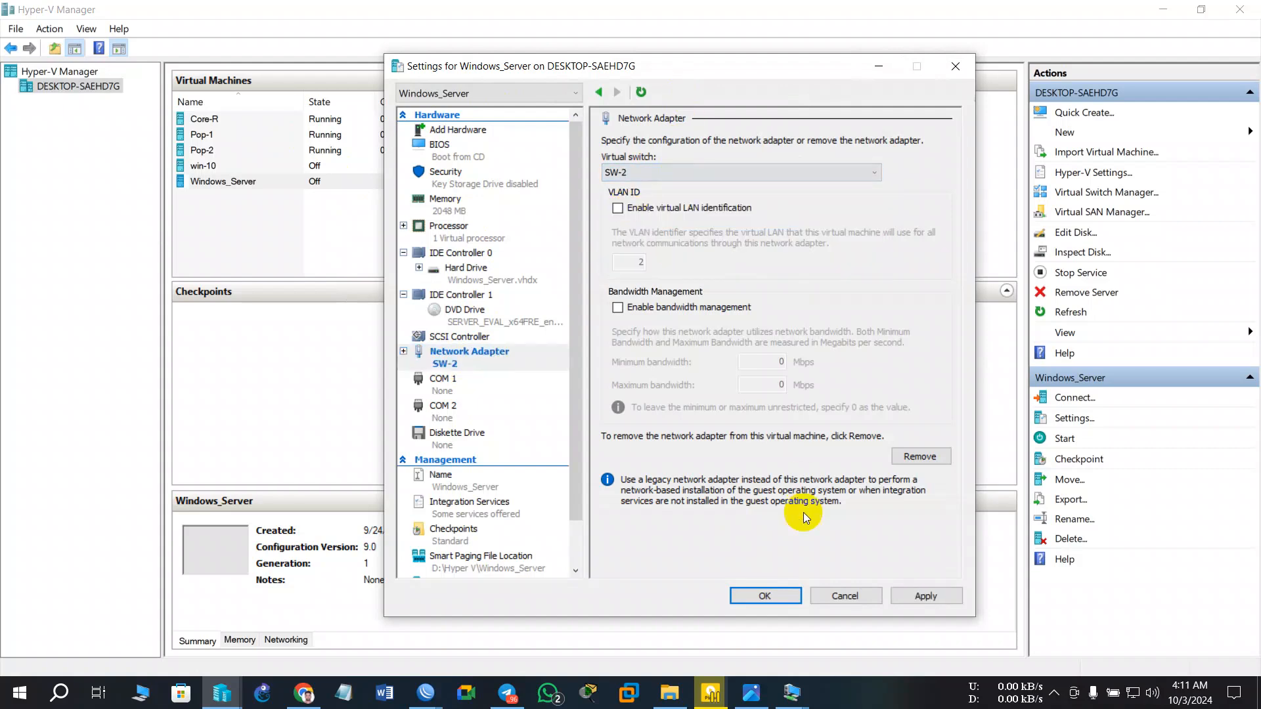
pyautogui.click(910, 596)
pyautogui.click(787, 600)
# - Connect to Windows_Server, start it, and press Enter at the boot-from-CD prompt
pyautogui.rightClick(419, 182)
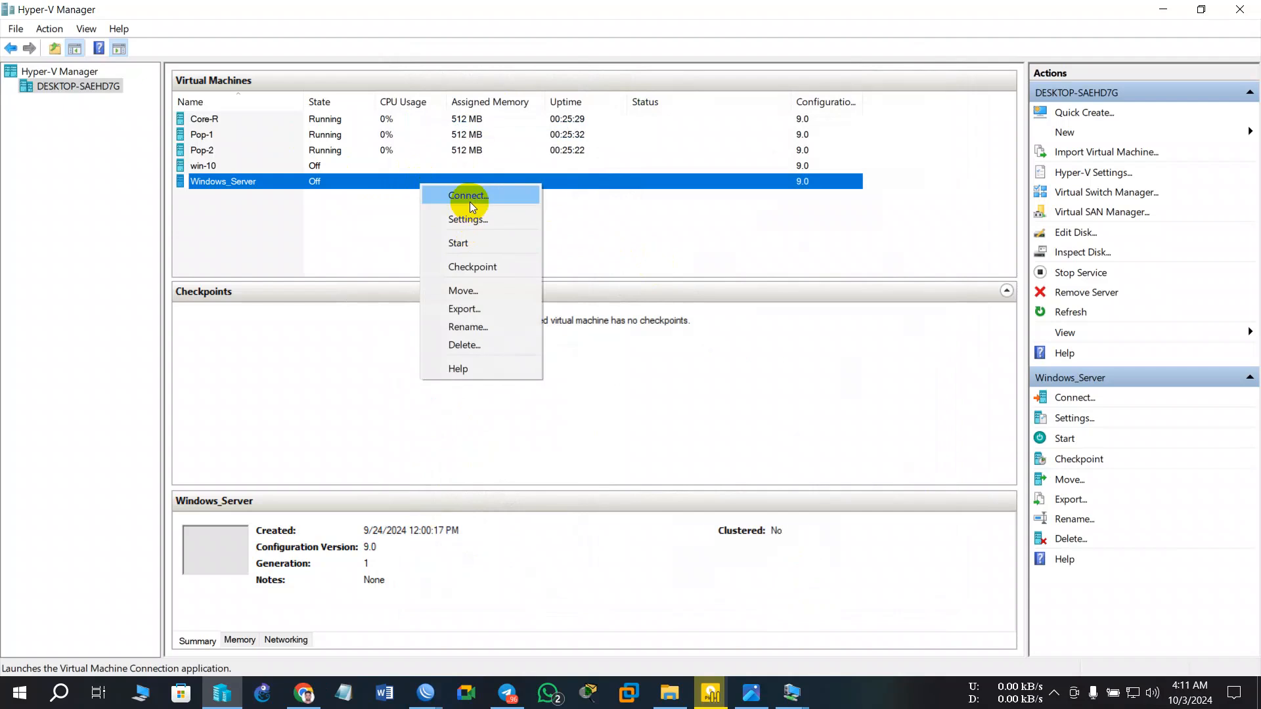
pyautogui.click(479, 200)
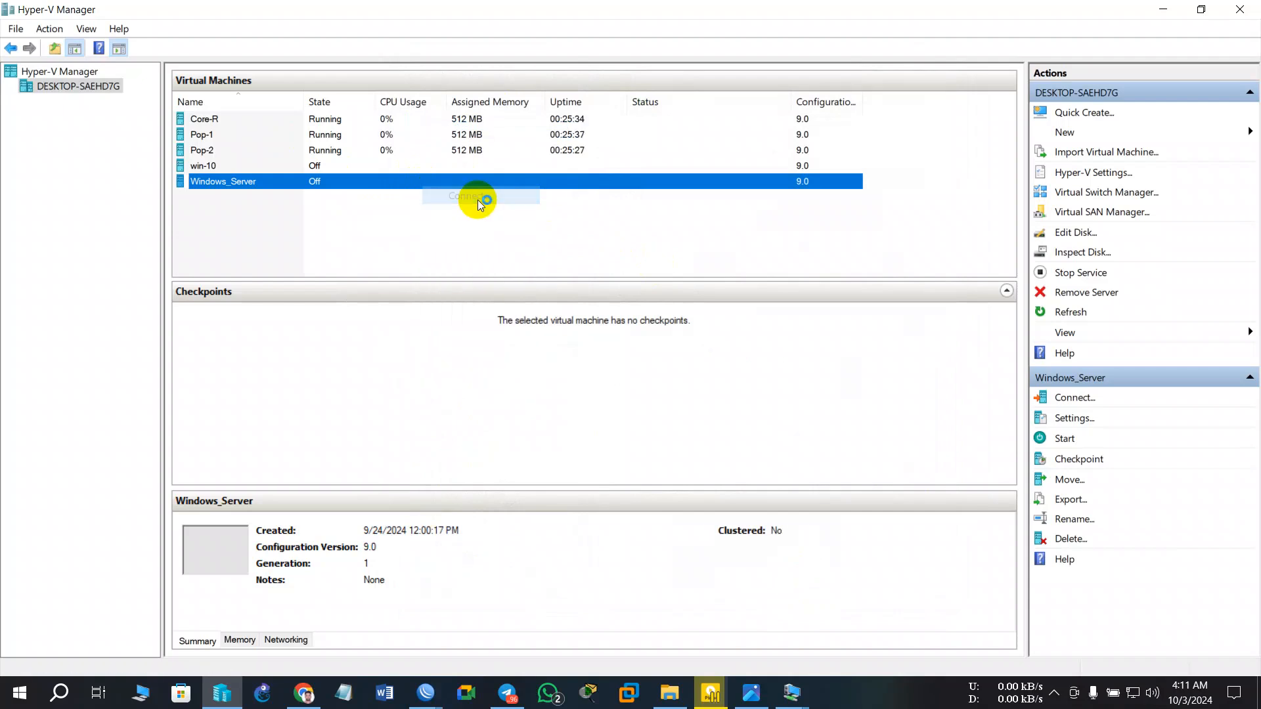
pyautogui.click(542, 320)
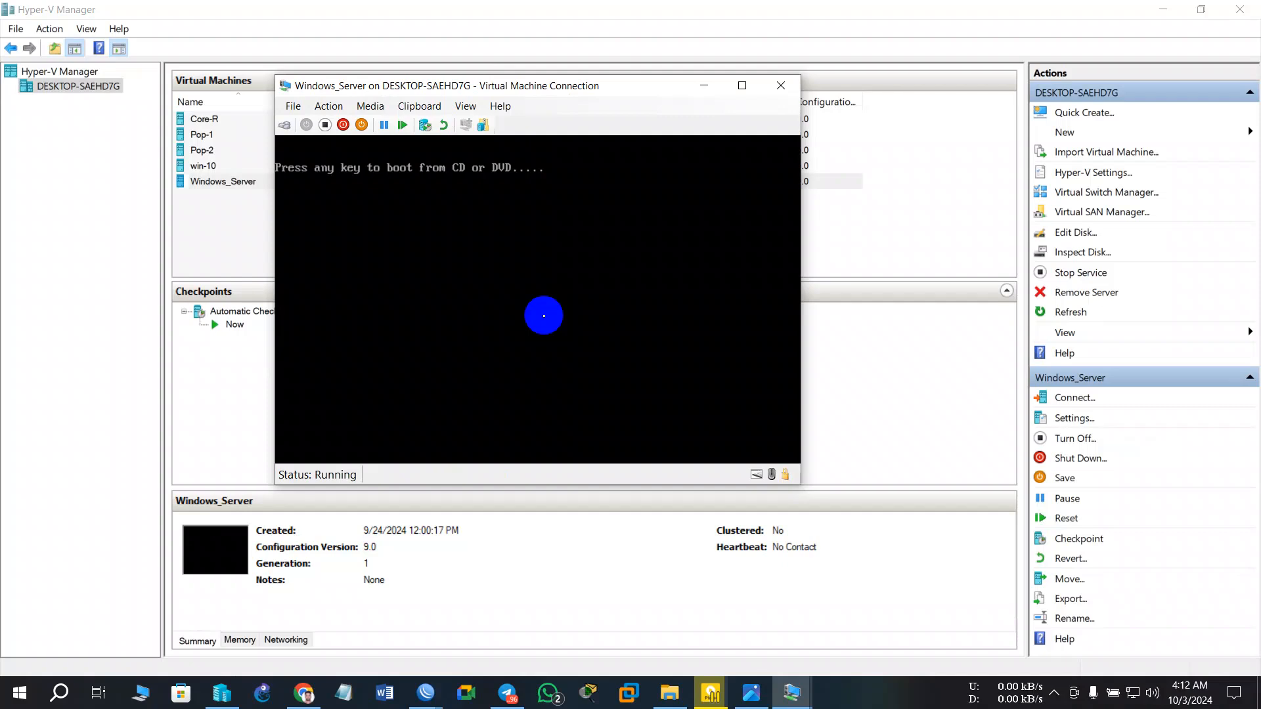
pyautogui.press('Return')
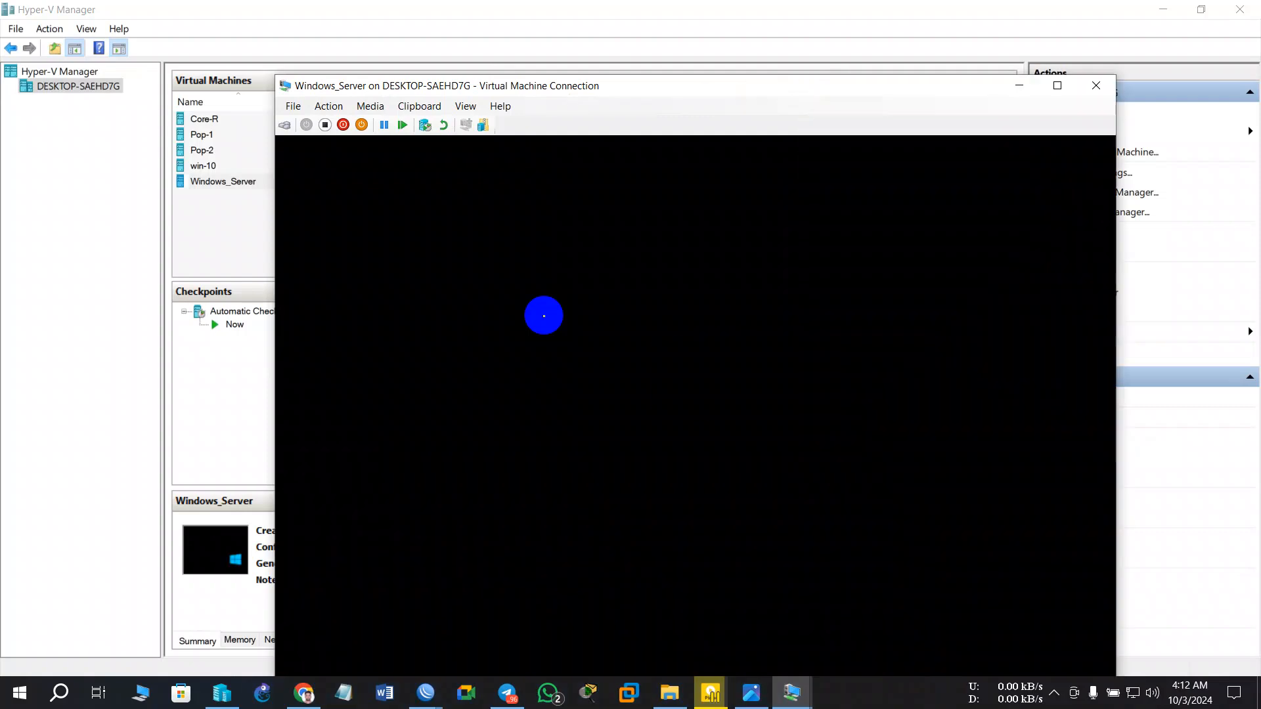
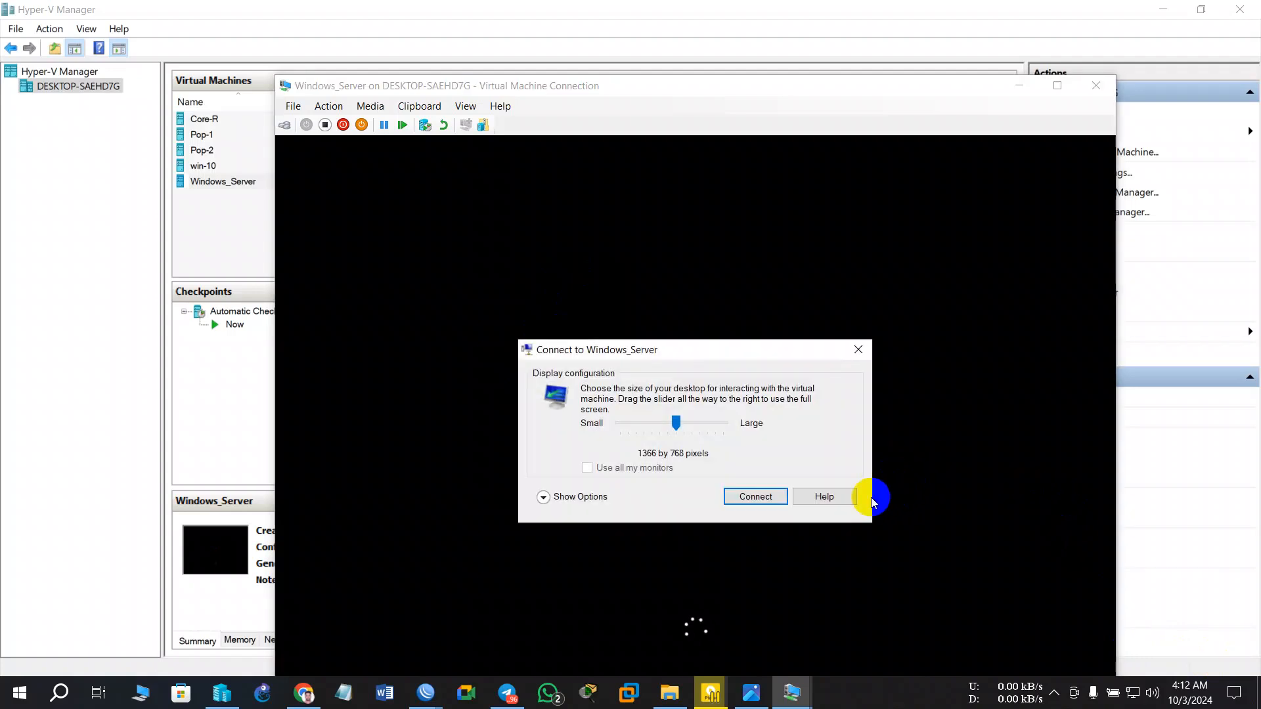
# - Connect to the Windows_Server console, check the LAB-2 diagram, then bring the console back
pyautogui.click(754, 499)
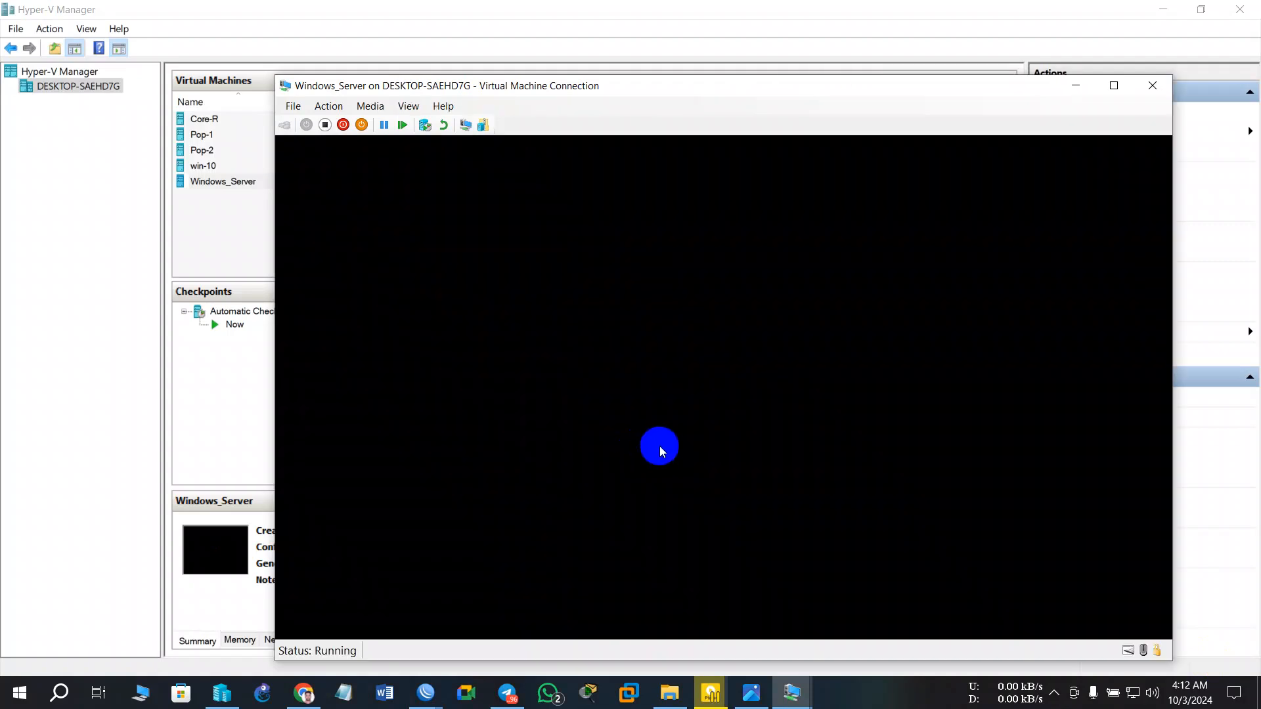
pyautogui.moveTo(660, 84); pyautogui.dragTo(628, 52)
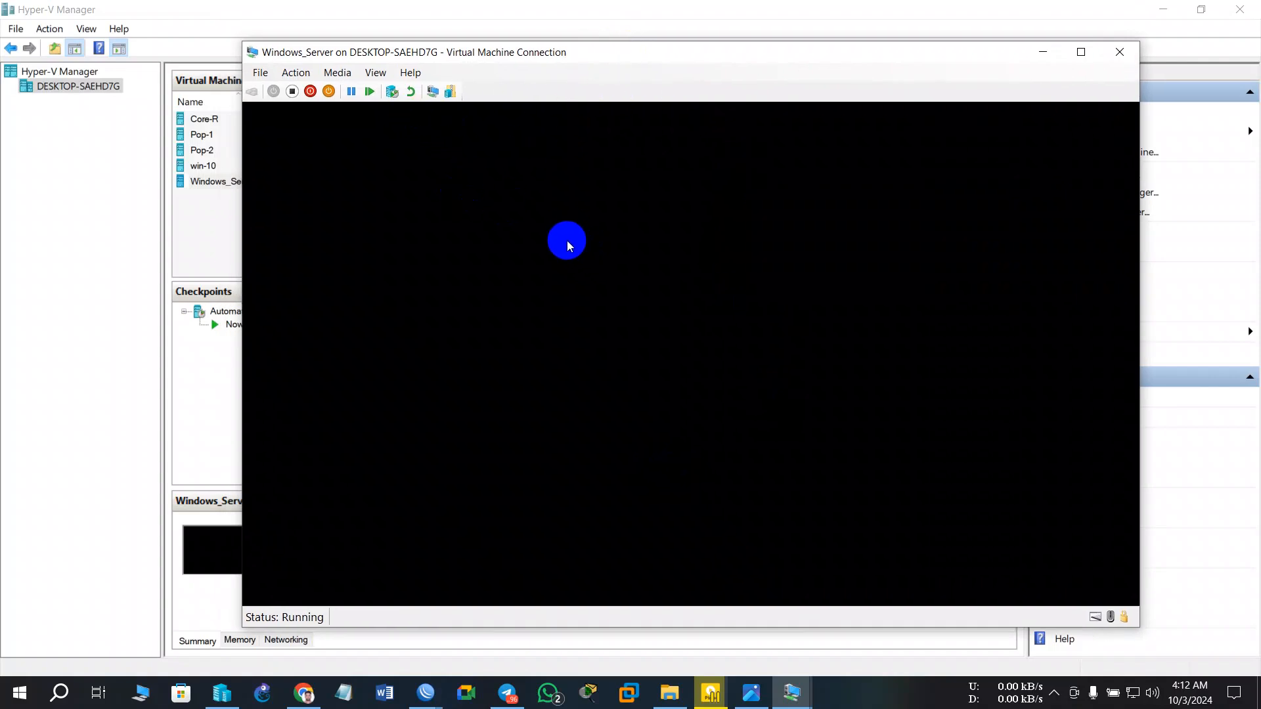
pyautogui.click(750, 692)
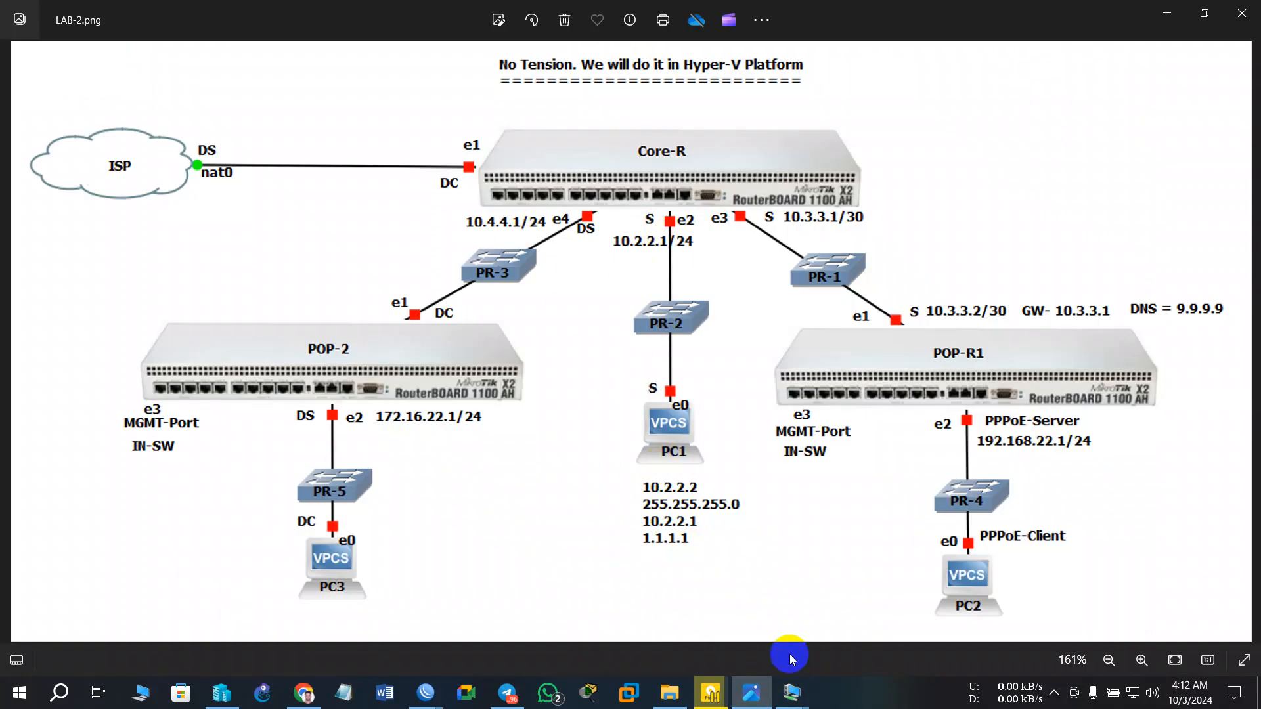
pyautogui.moveTo(794, 696)
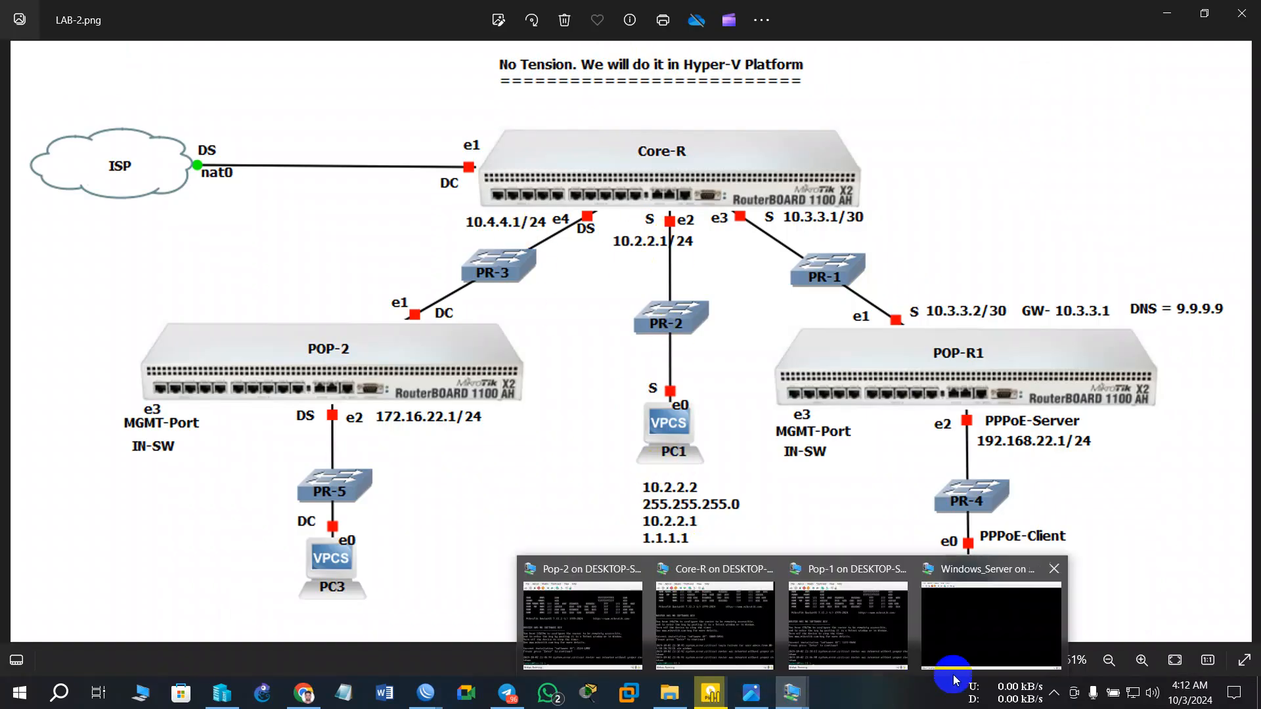
pyautogui.click(957, 643)
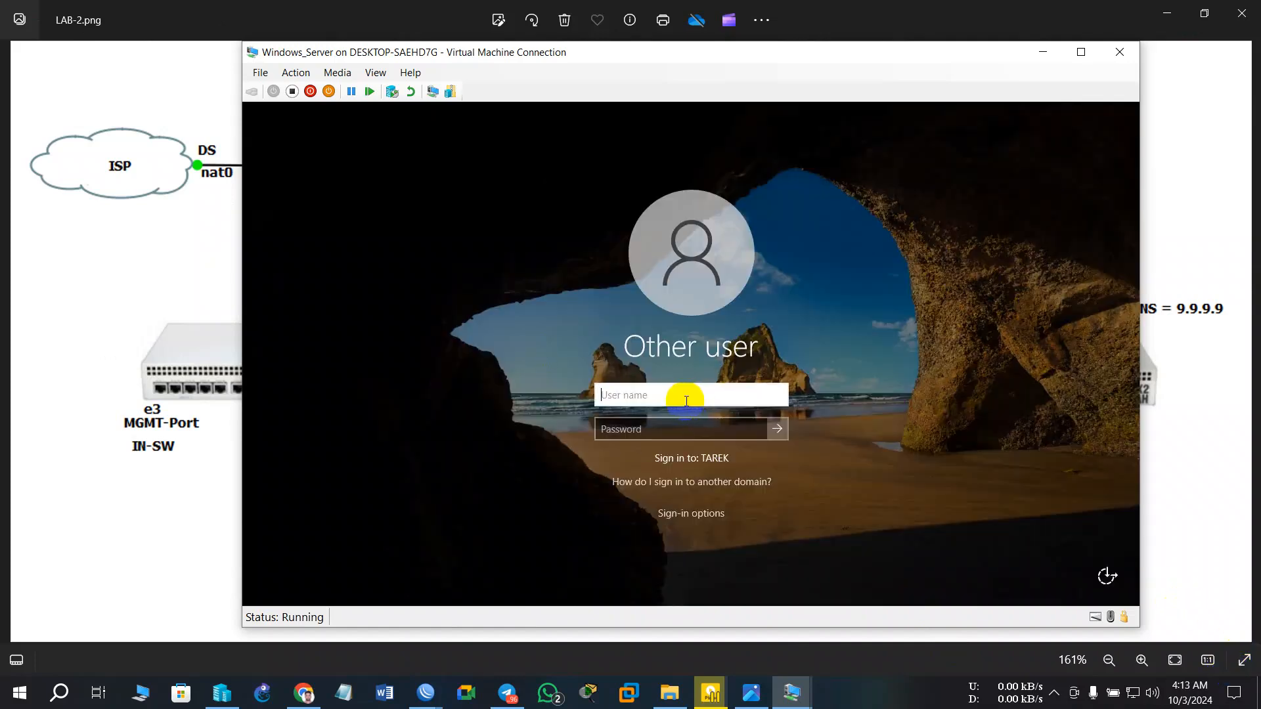
# - Sign in to Windows_Server as Administrator with the account password
pyautogui.write('a')
pyautogui.press('BackSpace')
pyautogui.press('BackSpace')
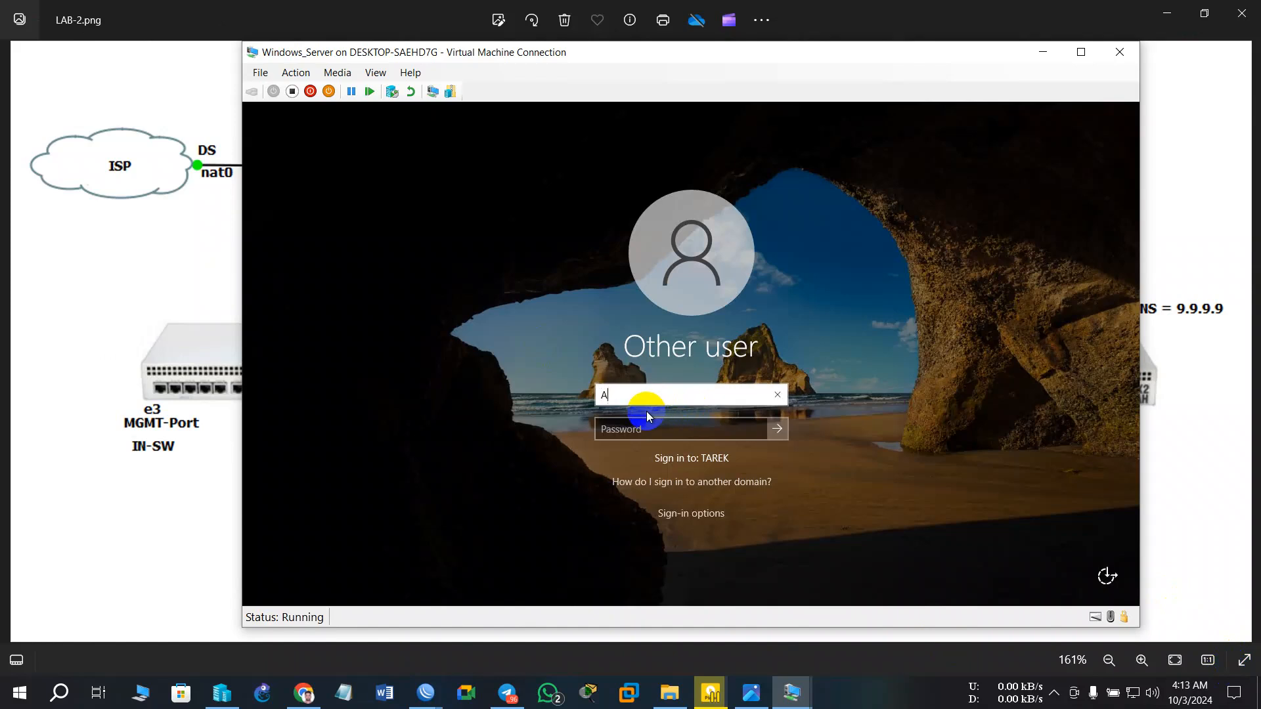
pyautogui.write('Administrator')
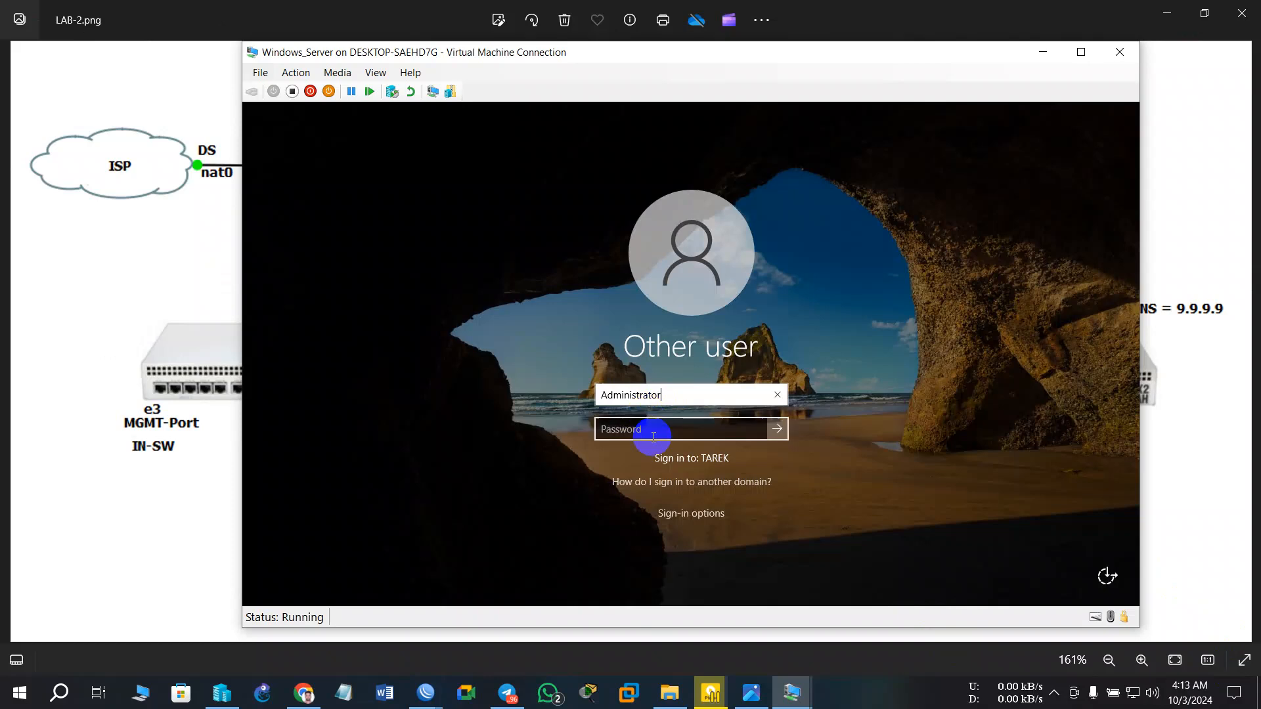
pyautogui.click(657, 430)
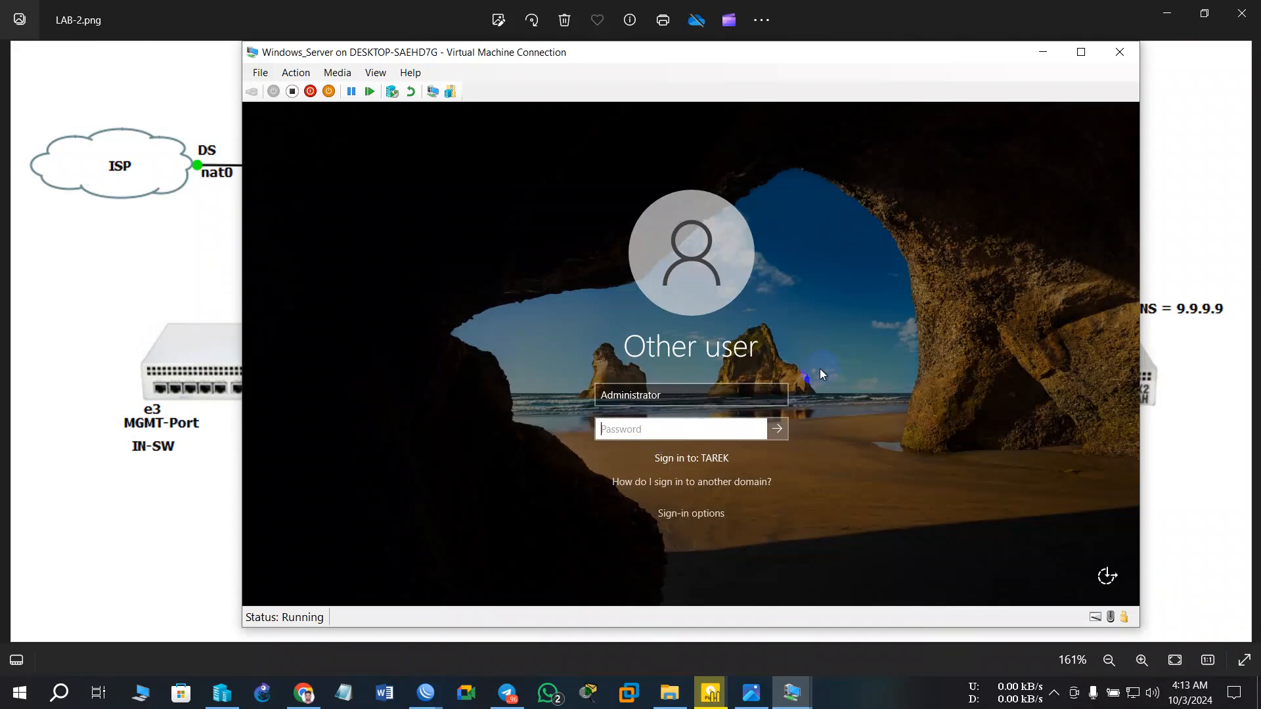
pyautogui.write('P@ssw')
pyautogui.press('Return')
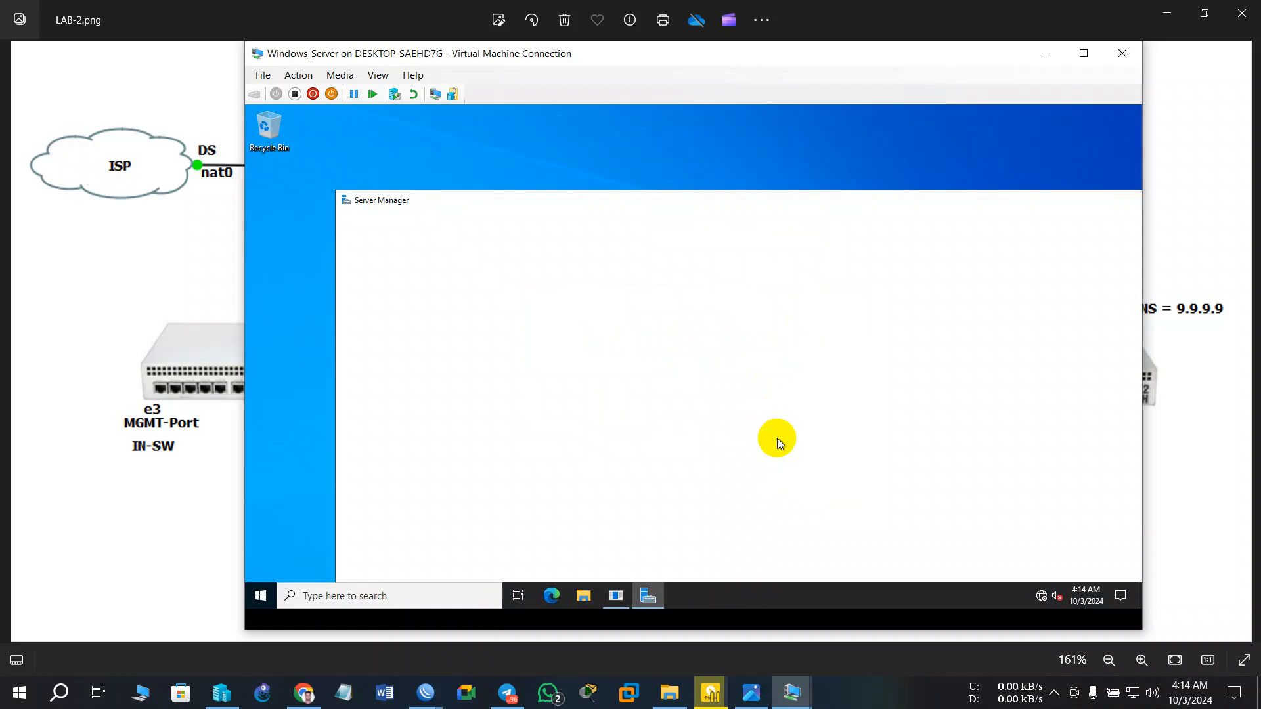
# - Dismiss the Shutdown Event Tracker and reach the Network Connections adapter list
pyautogui.moveTo(766, 206); pyautogui.dragTo(562, 219)
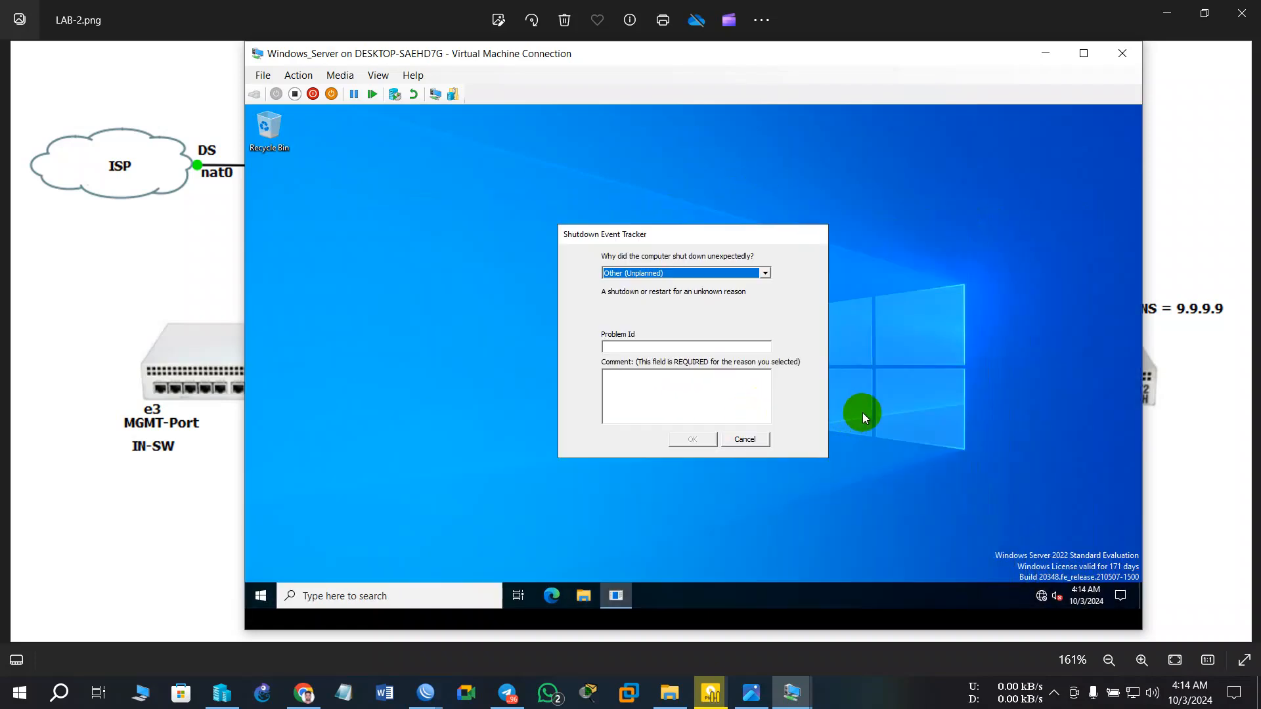
pyautogui.click(749, 440)
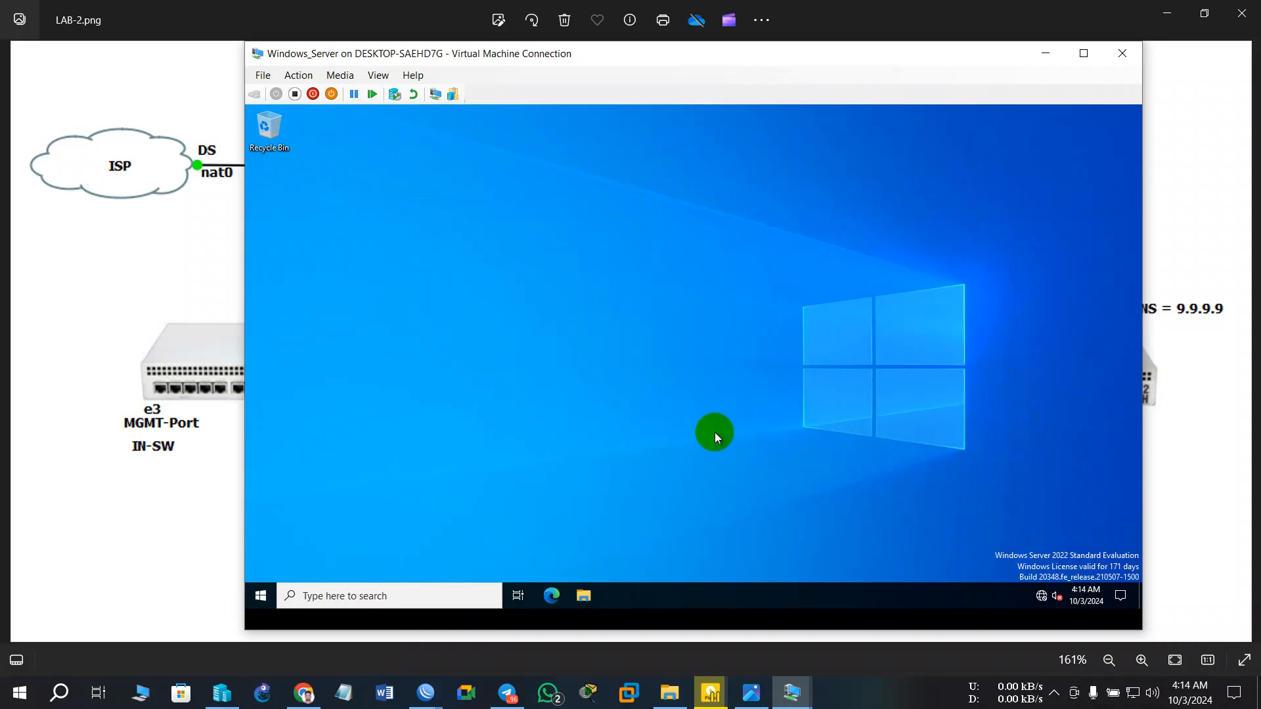
pyautogui.click(1041, 598)
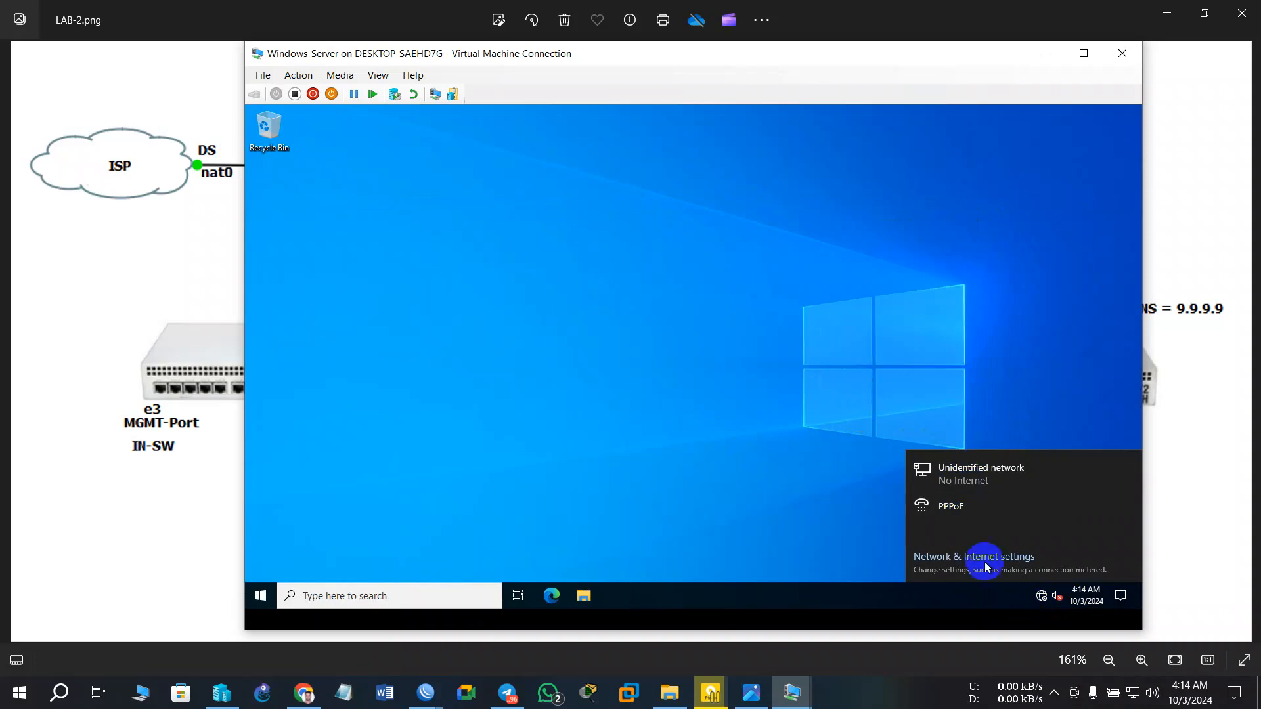
pyautogui.click(976, 563)
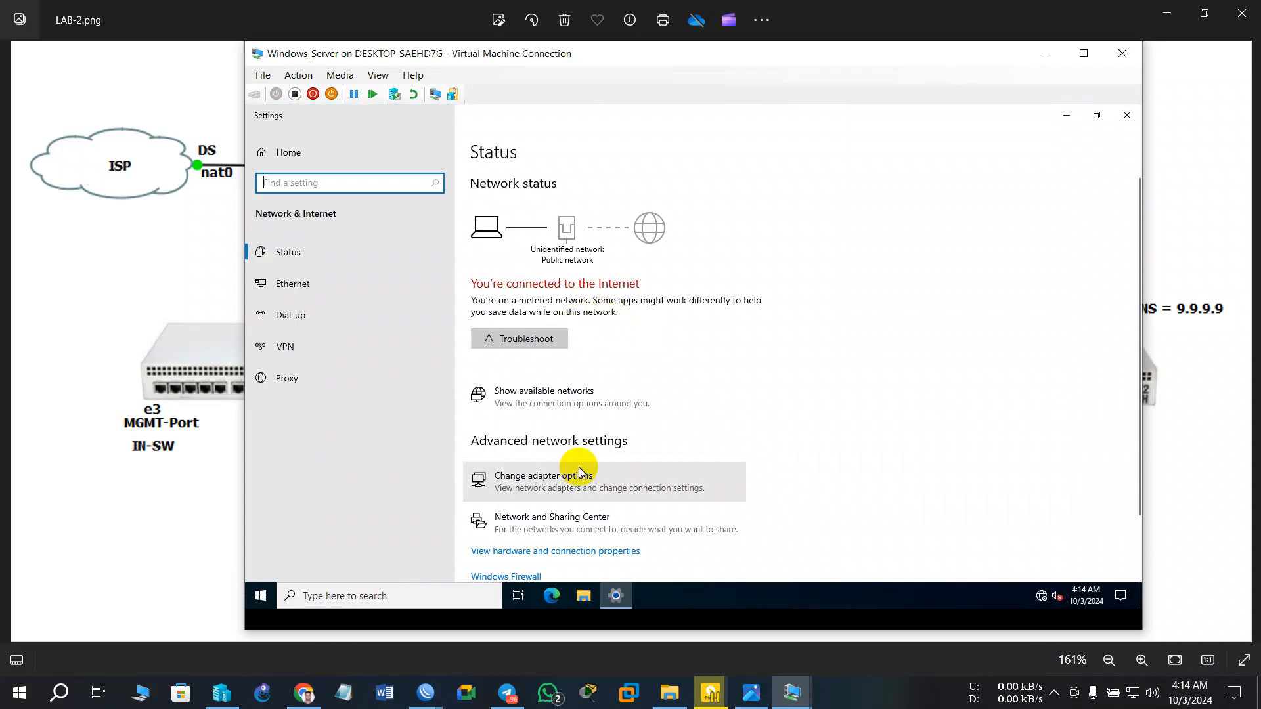
pyautogui.click(559, 490)
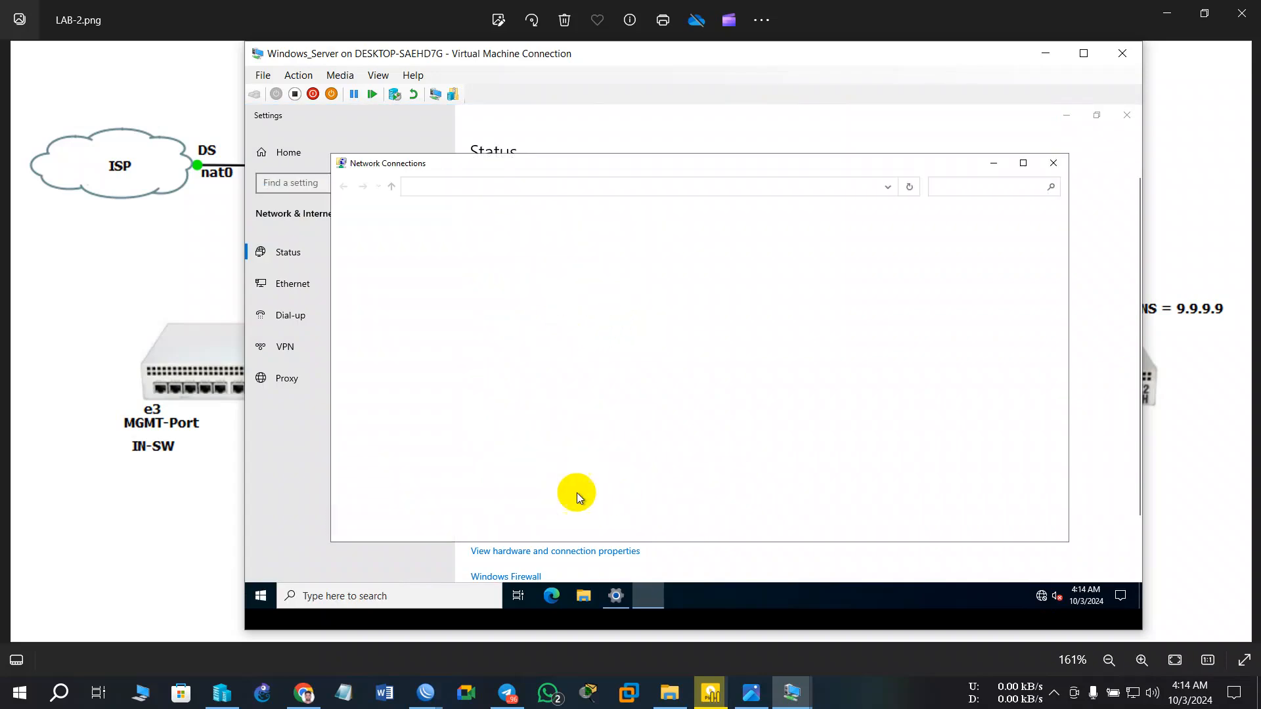
# - Open the Ethernet adapter's IPv4 properties, showing static address 10.1.1.1
pyautogui.click(409, 248)
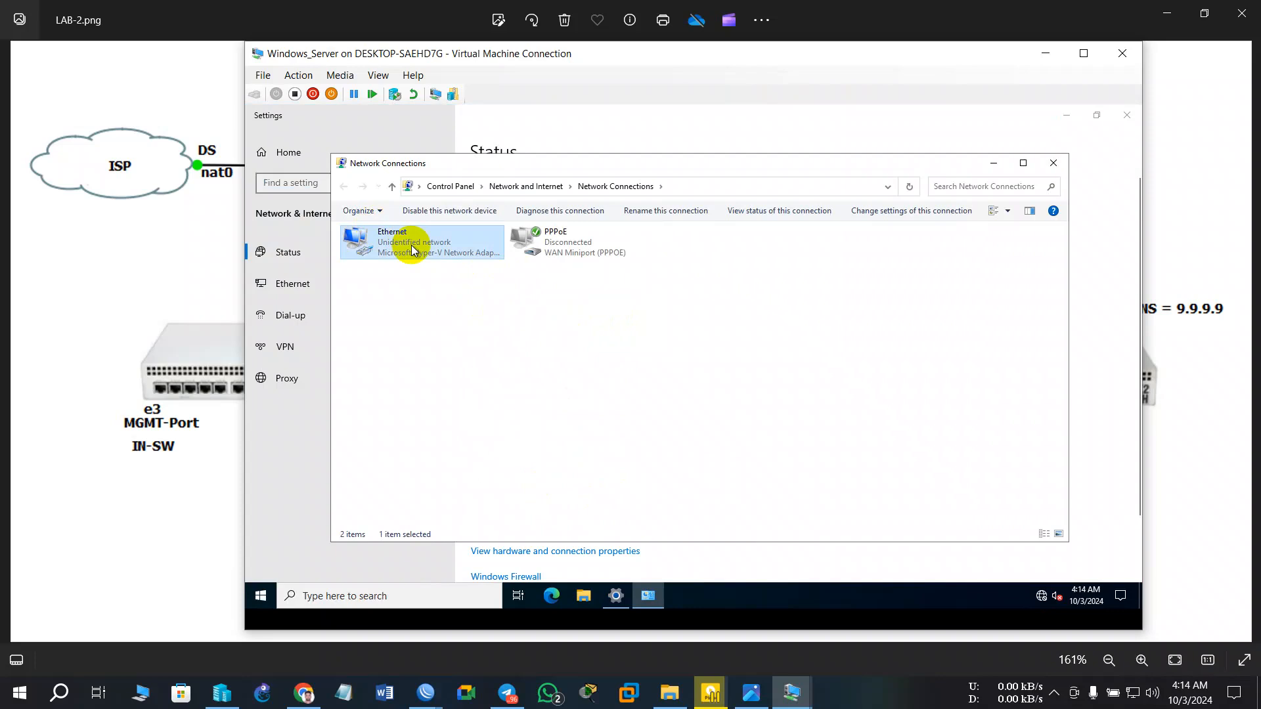
pyautogui.rightClick(412, 249)
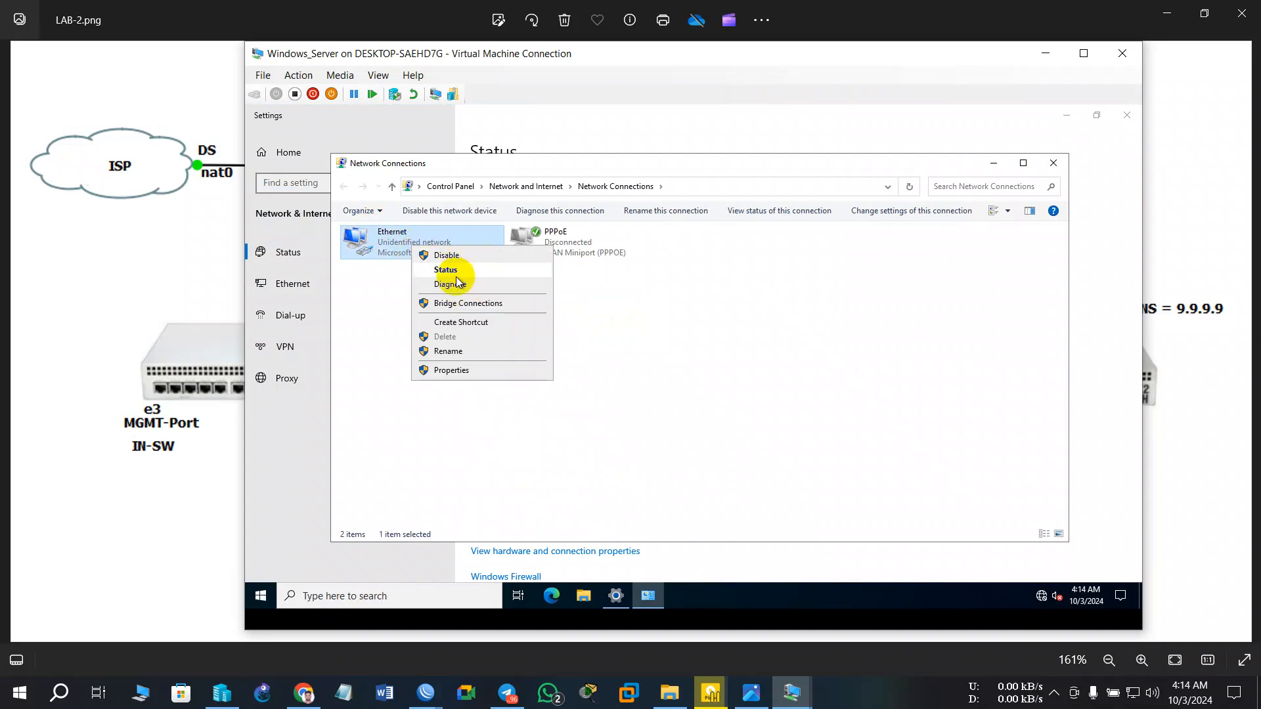
pyautogui.click(464, 369)
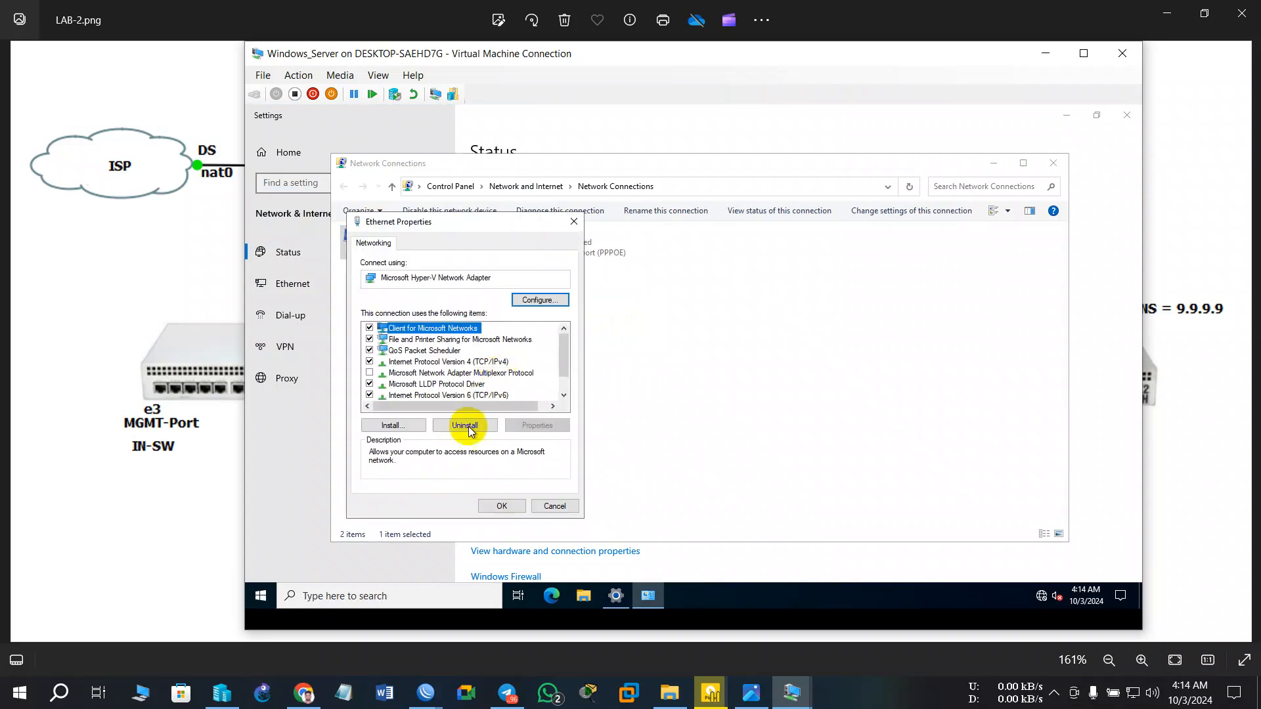
pyautogui.doubleClick(450, 363)
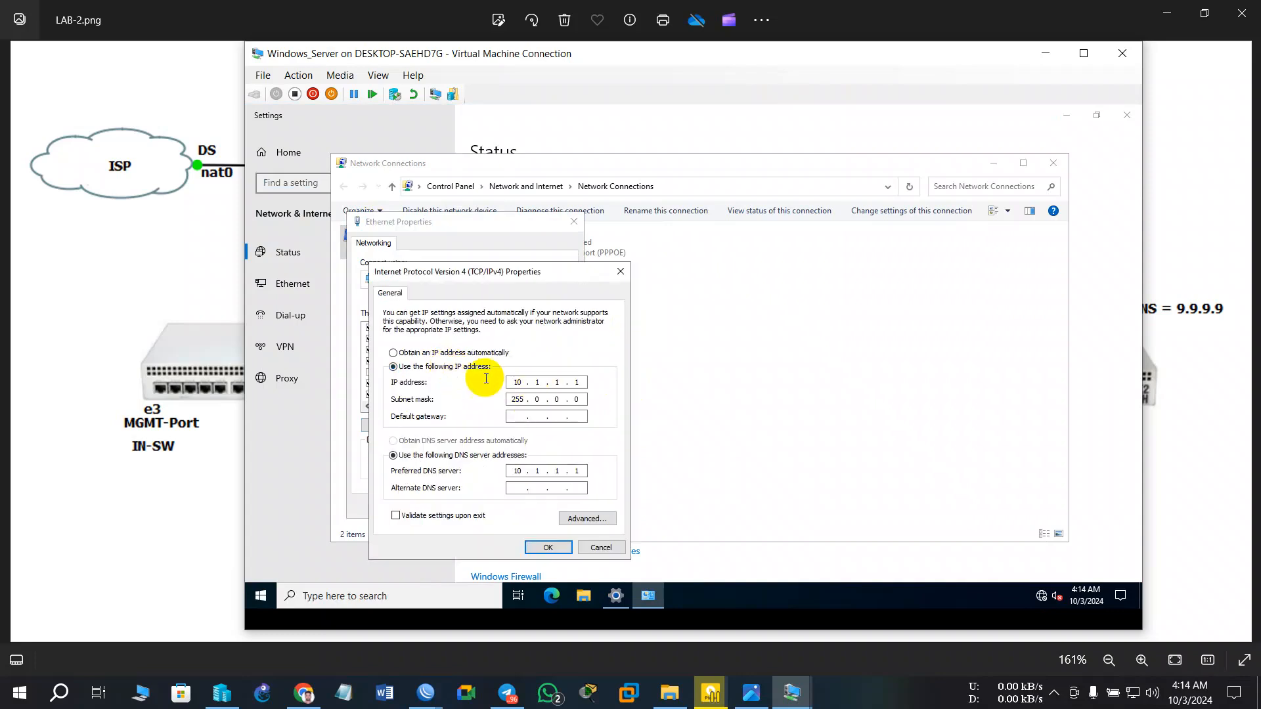
pyautogui.moveTo(565, 62); pyautogui.dragTo(1102, 54)
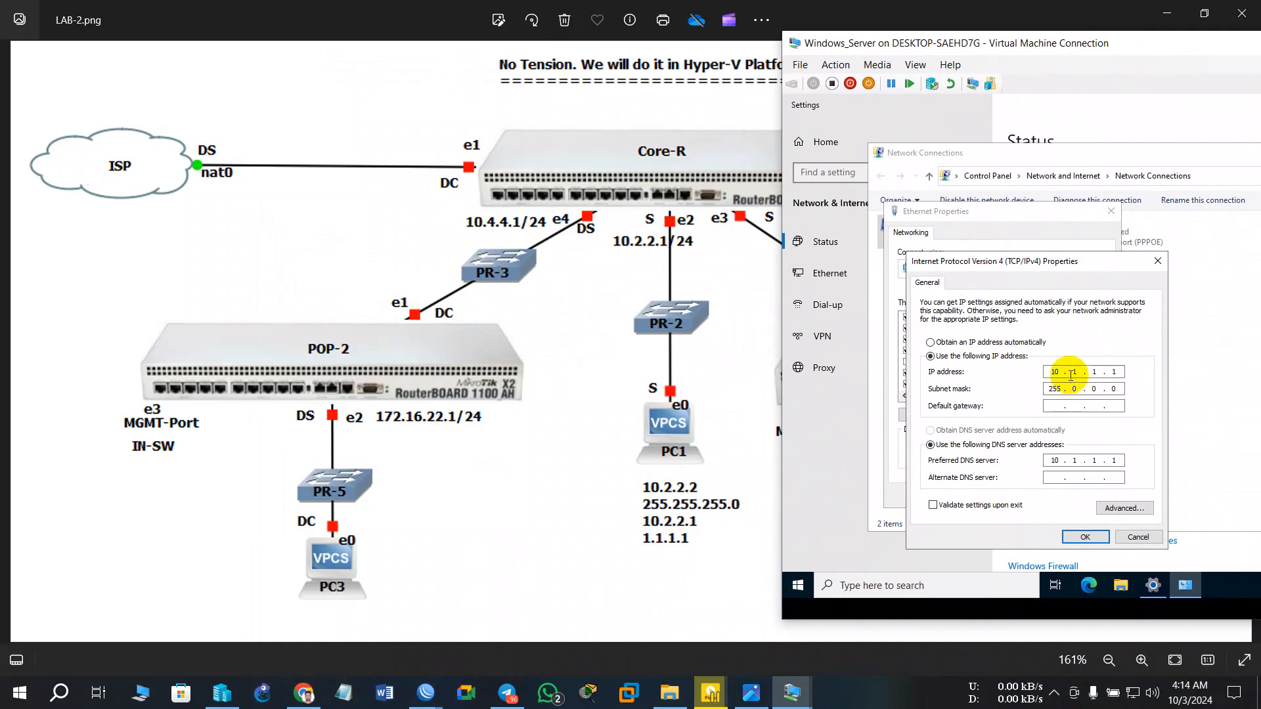
# - Change the IP address to 10.2.2.2 with subnet mask 255.255.255.0
pyautogui.doubleClick(1115, 371)
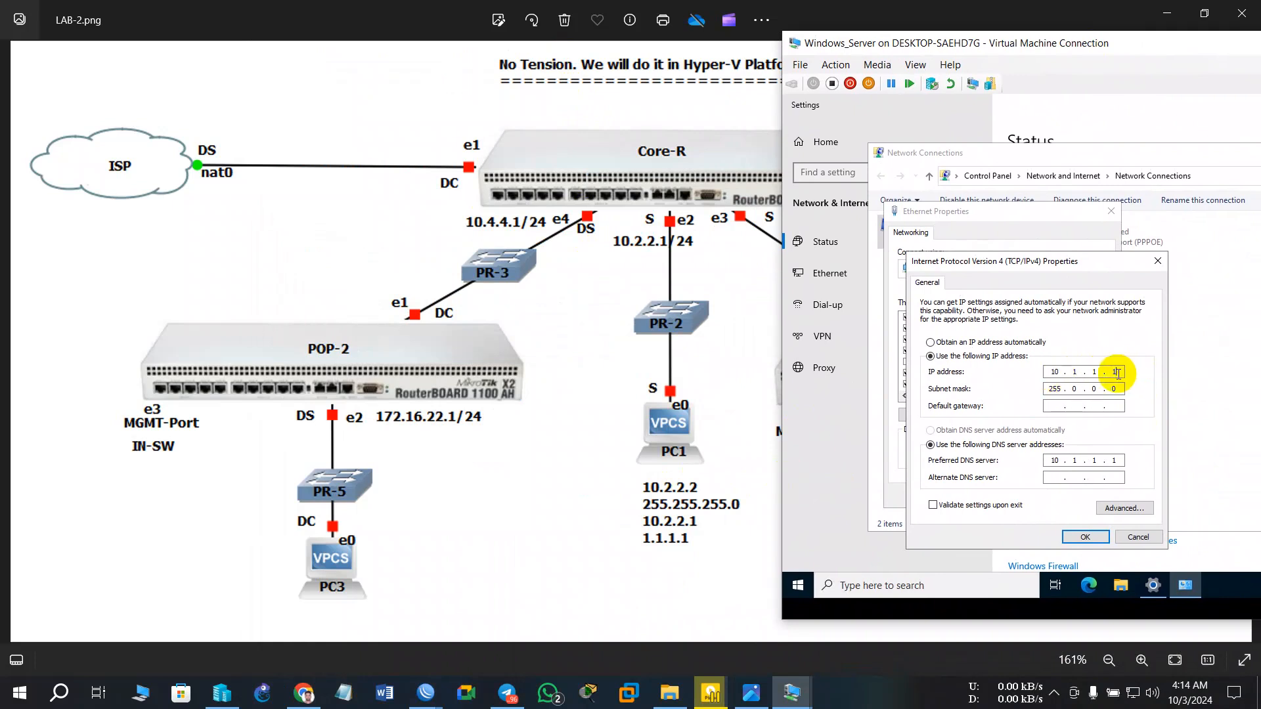
pyautogui.press('BackSpace')
pyautogui.press('BackSpace')
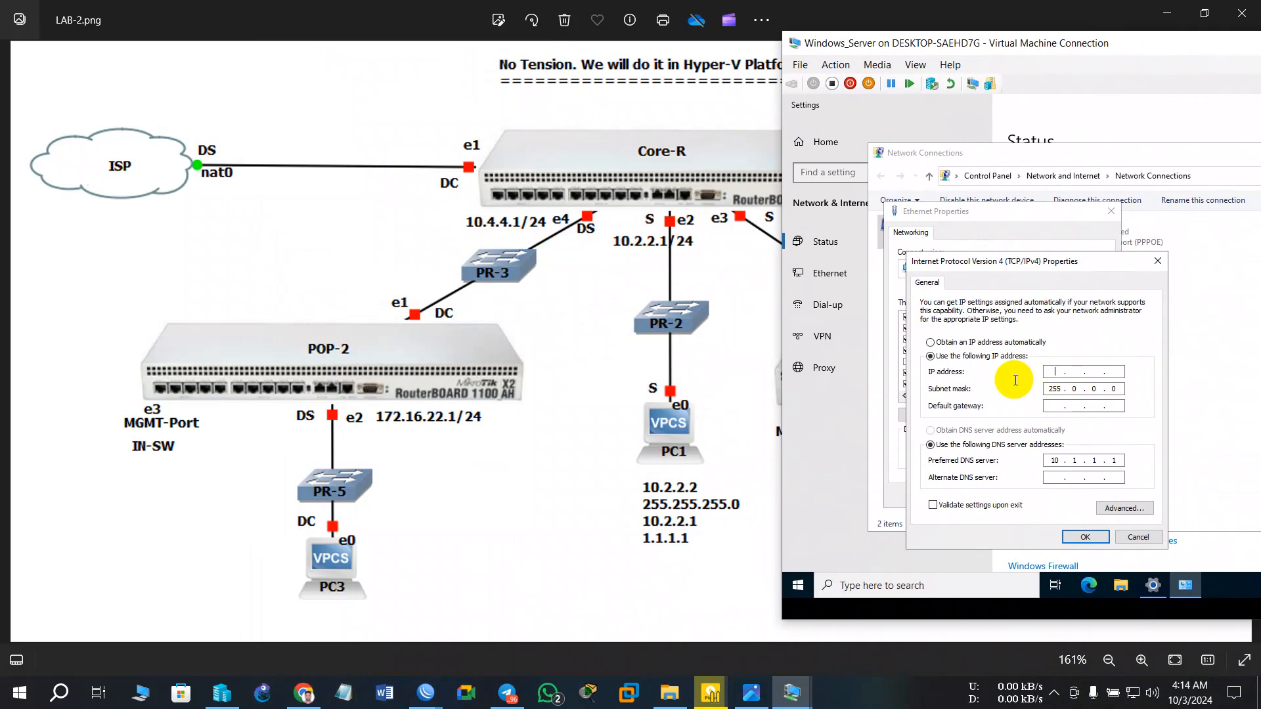
pyautogui.press('End')
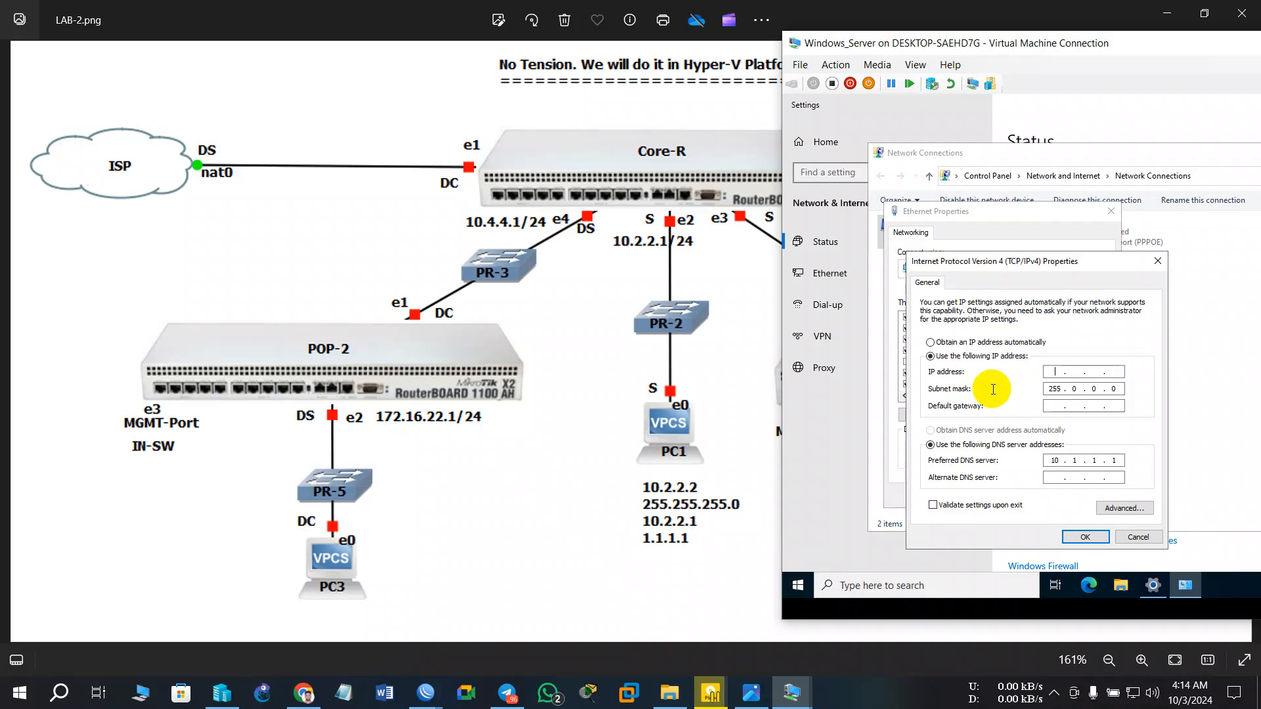
pyautogui.write('10.')
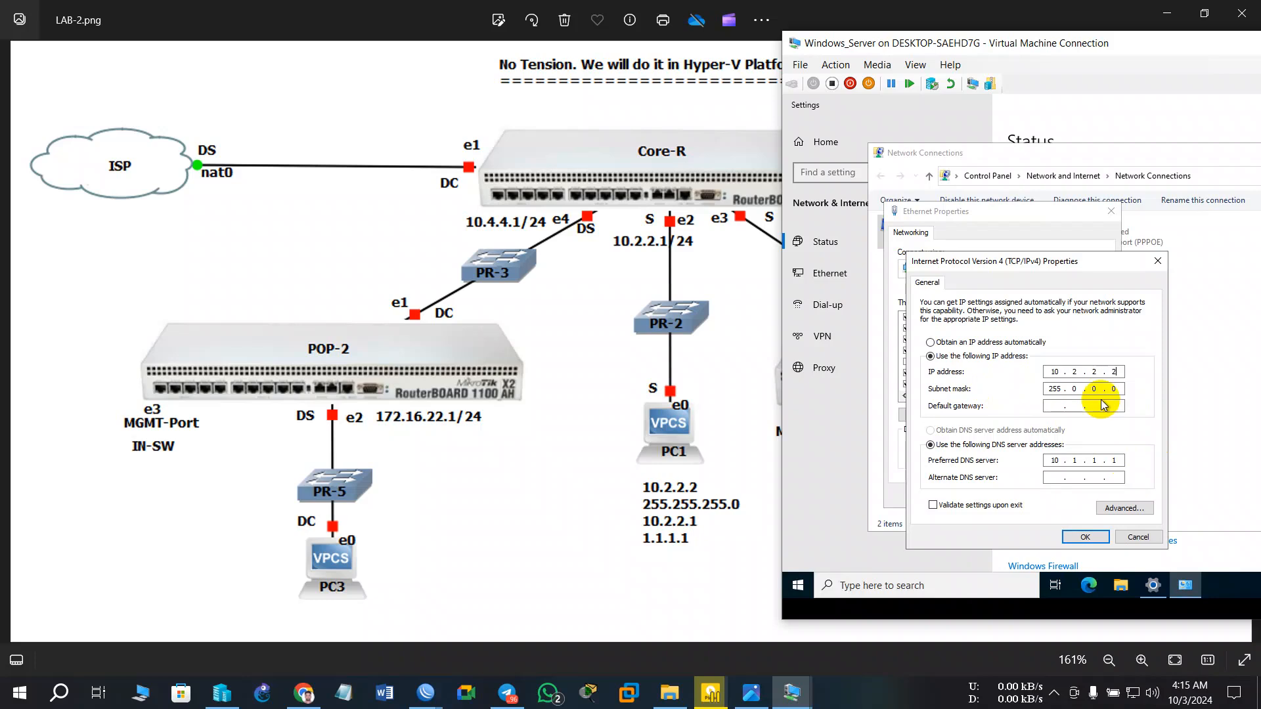
pyautogui.moveTo(1119, 390); pyautogui.dragTo(1058, 415)
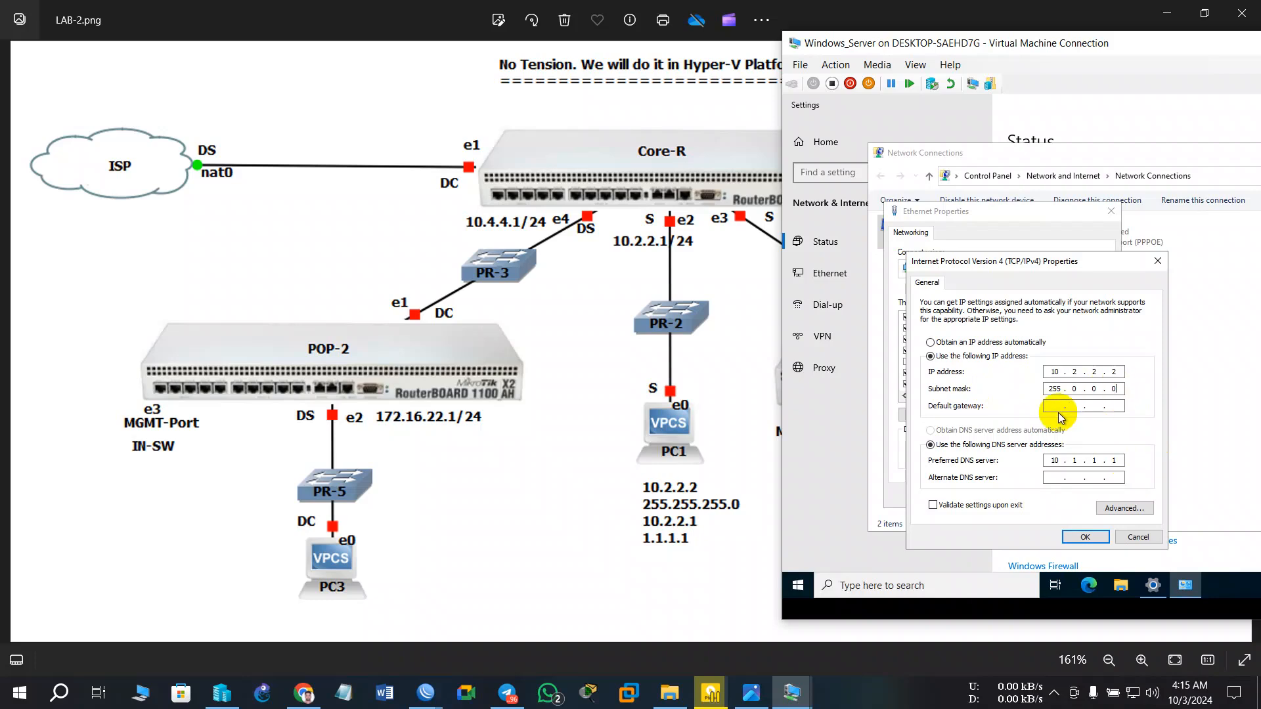
pyautogui.write('25')
pyautogui.press('BackSpace')
pyautogui.write('255 . ')
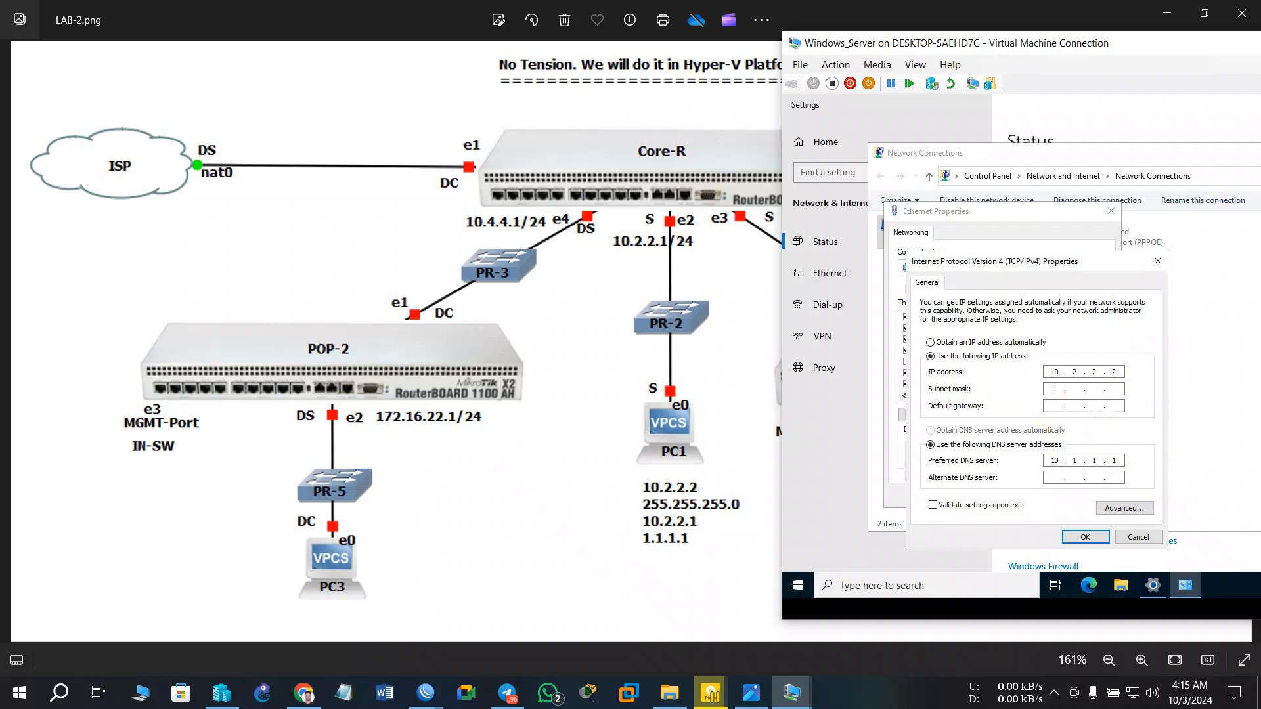
pyautogui.write('255 . 255')
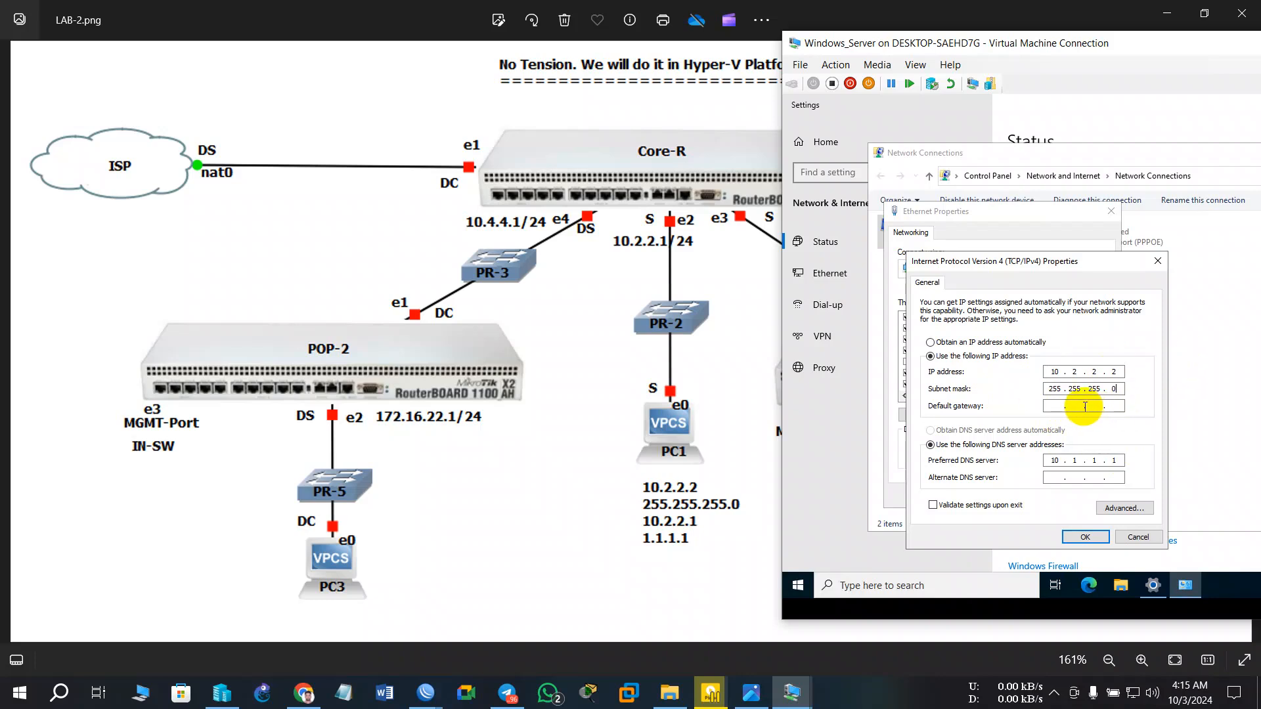
# - Set gateway 10.2.2.1 and preferred DNS 1.1.1.1, then confirm the IPv4 settings
pyautogui.click(1063, 407)
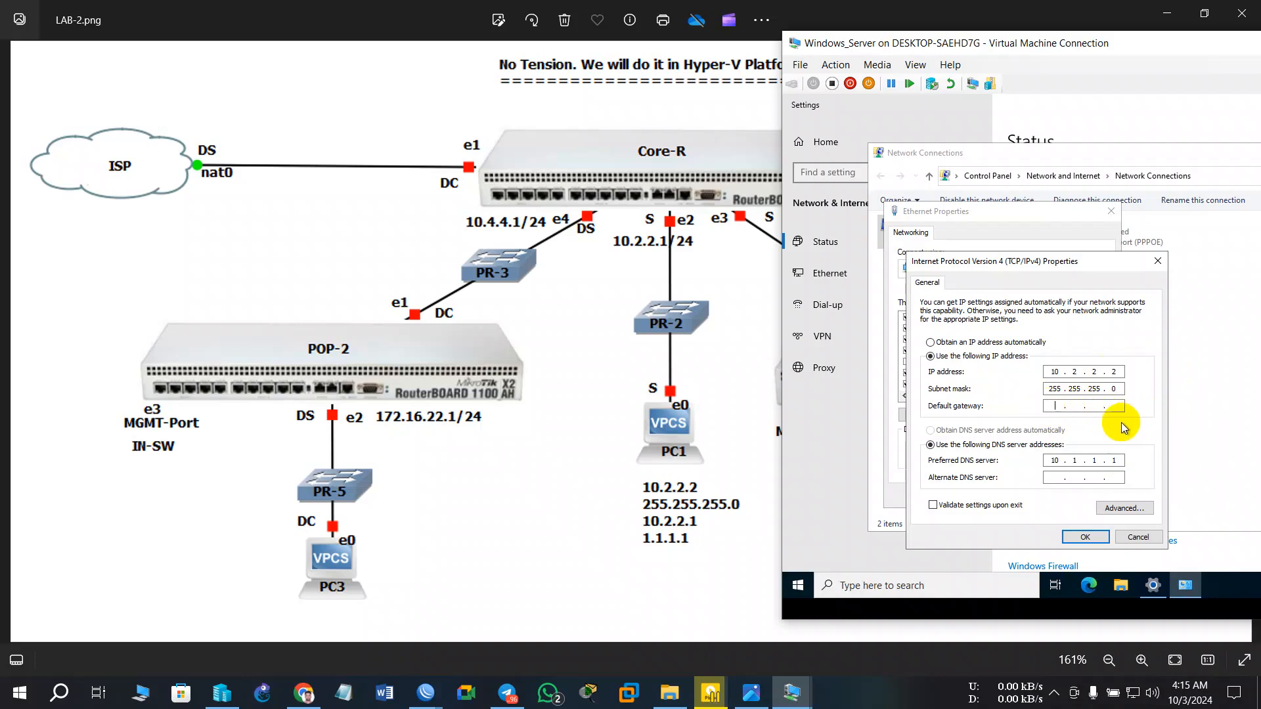
pyautogui.write('10 . 2 . 2 . 1')
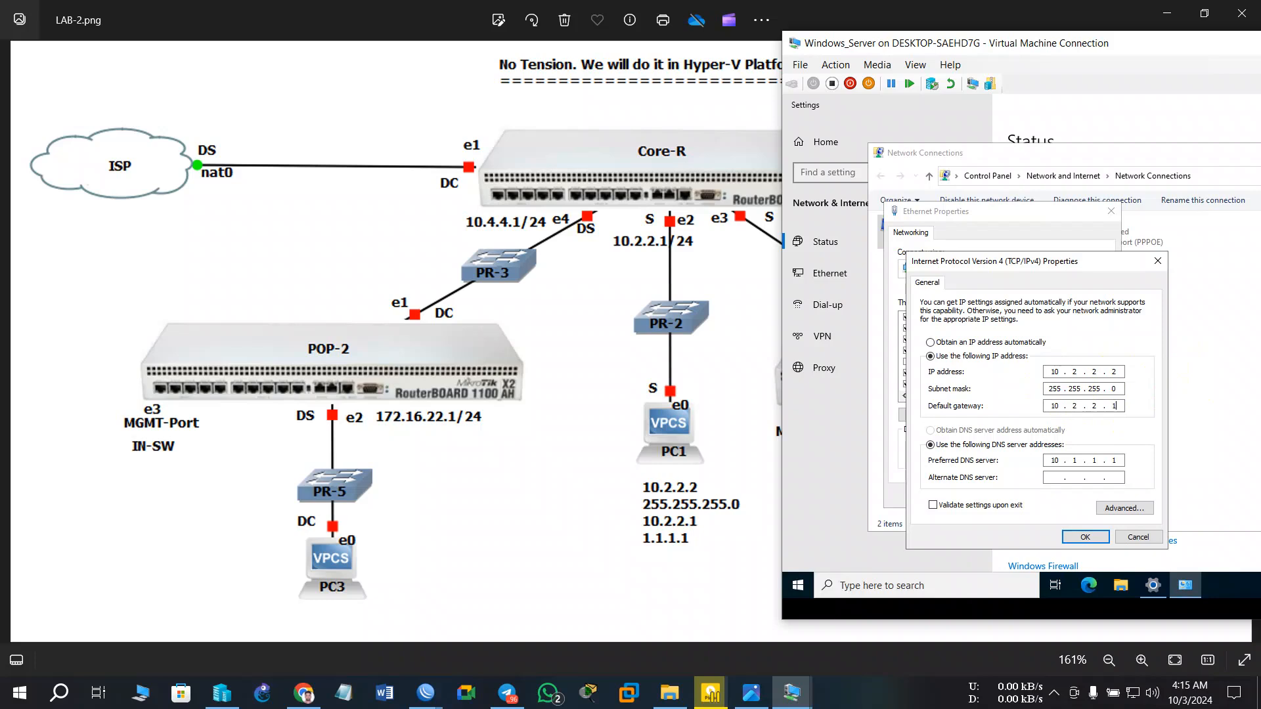
pyautogui.click(1060, 459)
pyautogui.press('BackSpace')
pyautogui.press('BackSpace')
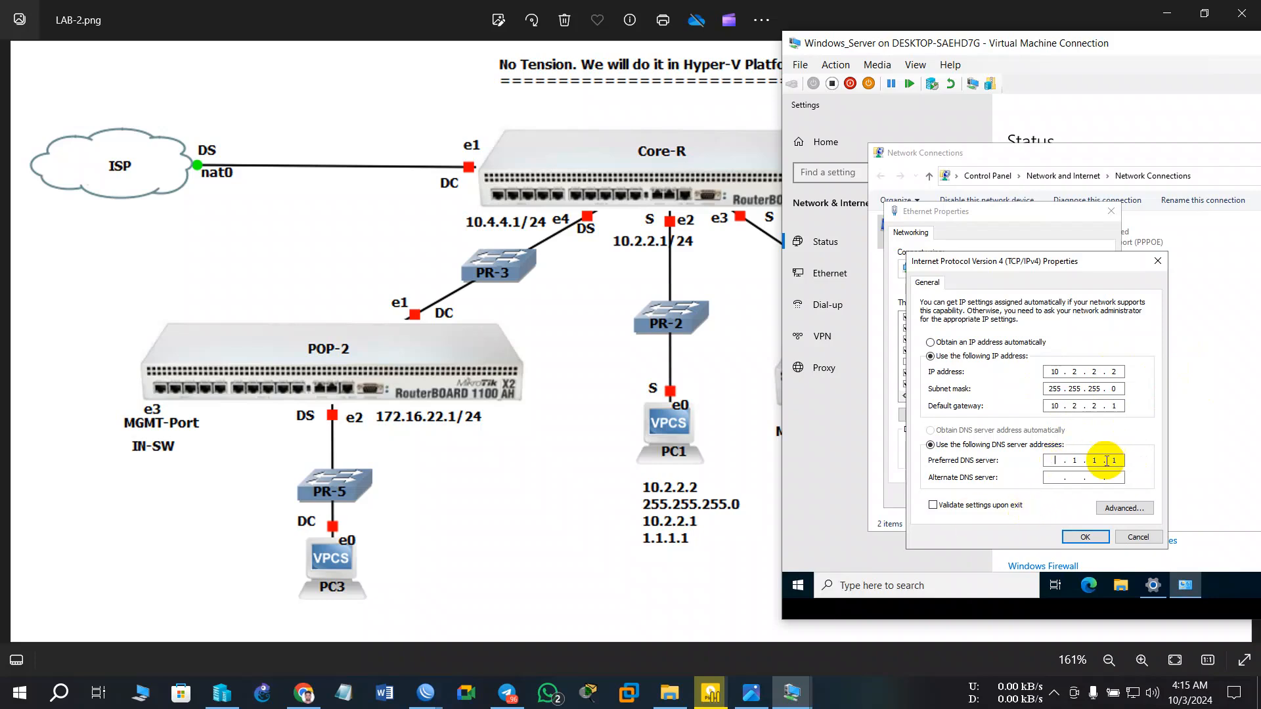
pyautogui.write('1')
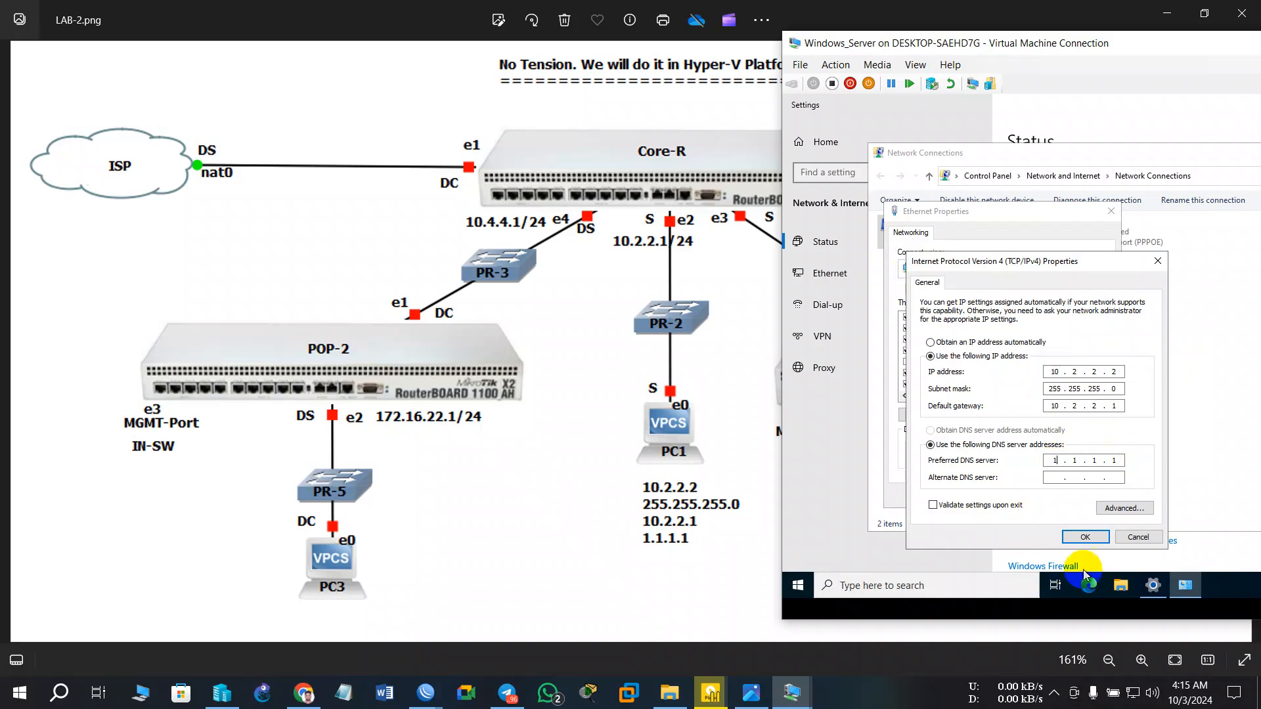
pyautogui.click(1085, 536)
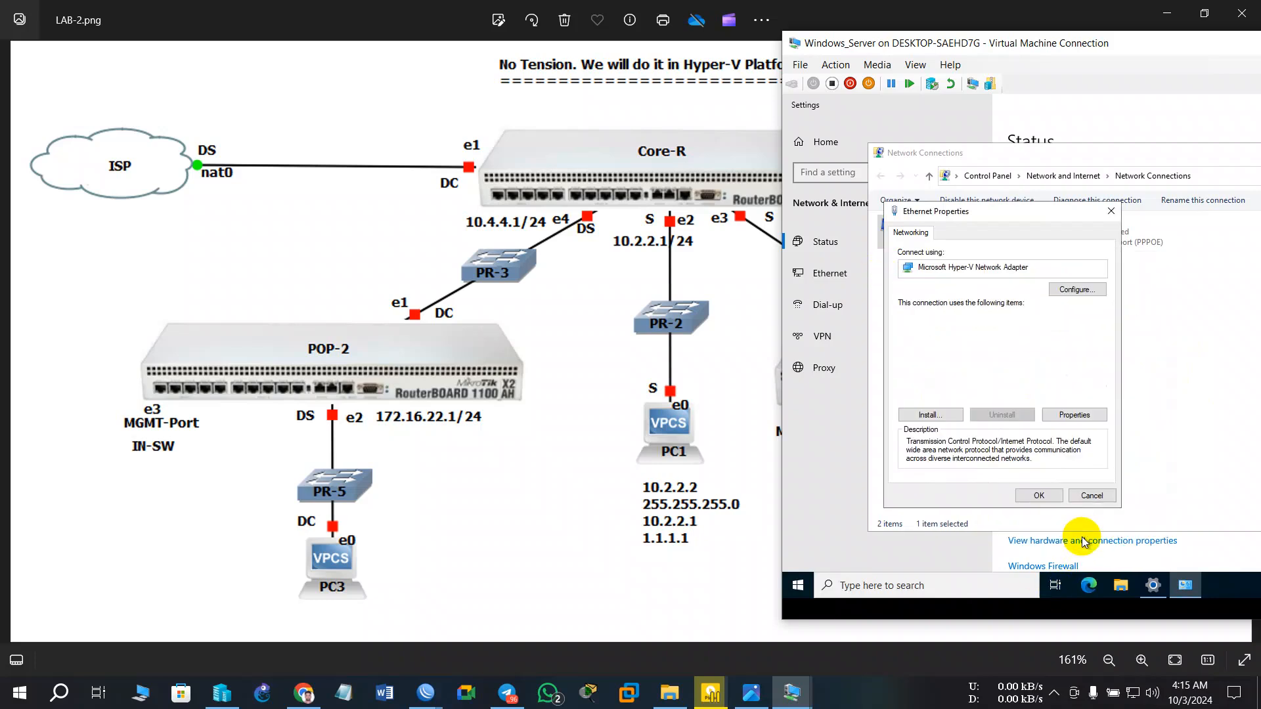
# - Apply the Ethernet changes, check the network status, and minimize Network Connections
pyautogui.click(1043, 495)
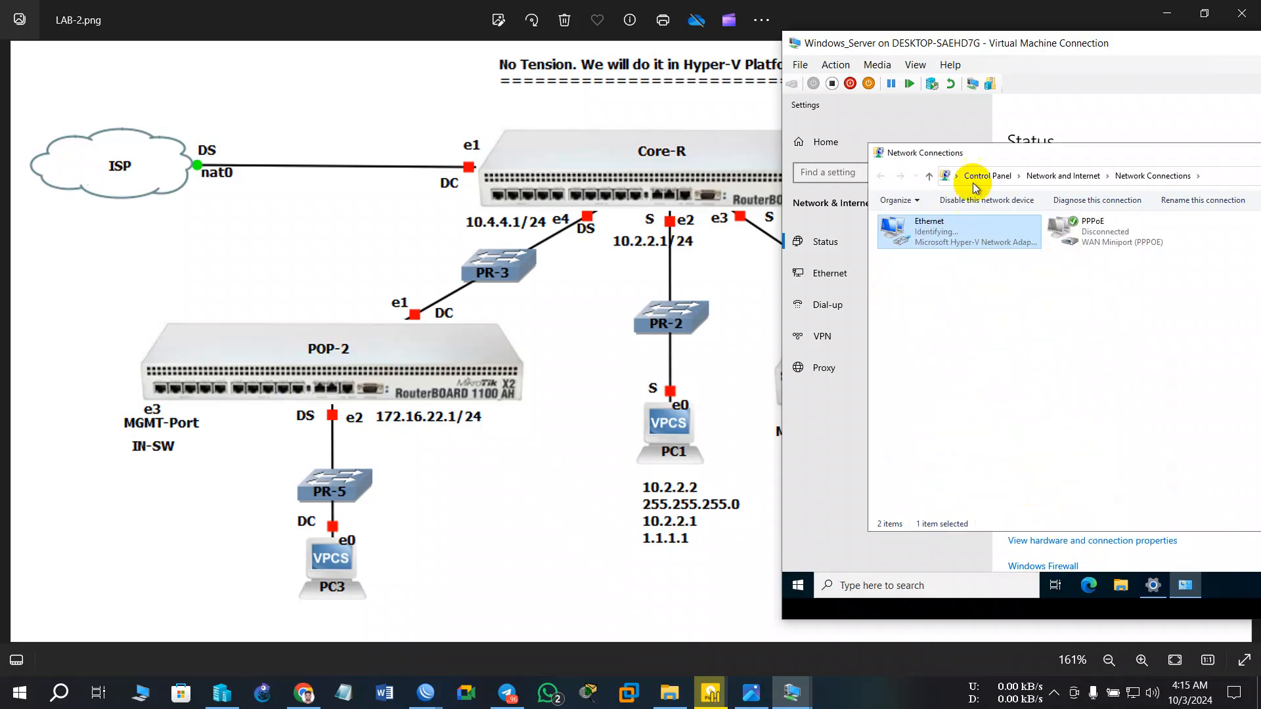
pyautogui.moveTo(953, 46); pyautogui.dragTo(410, 48)
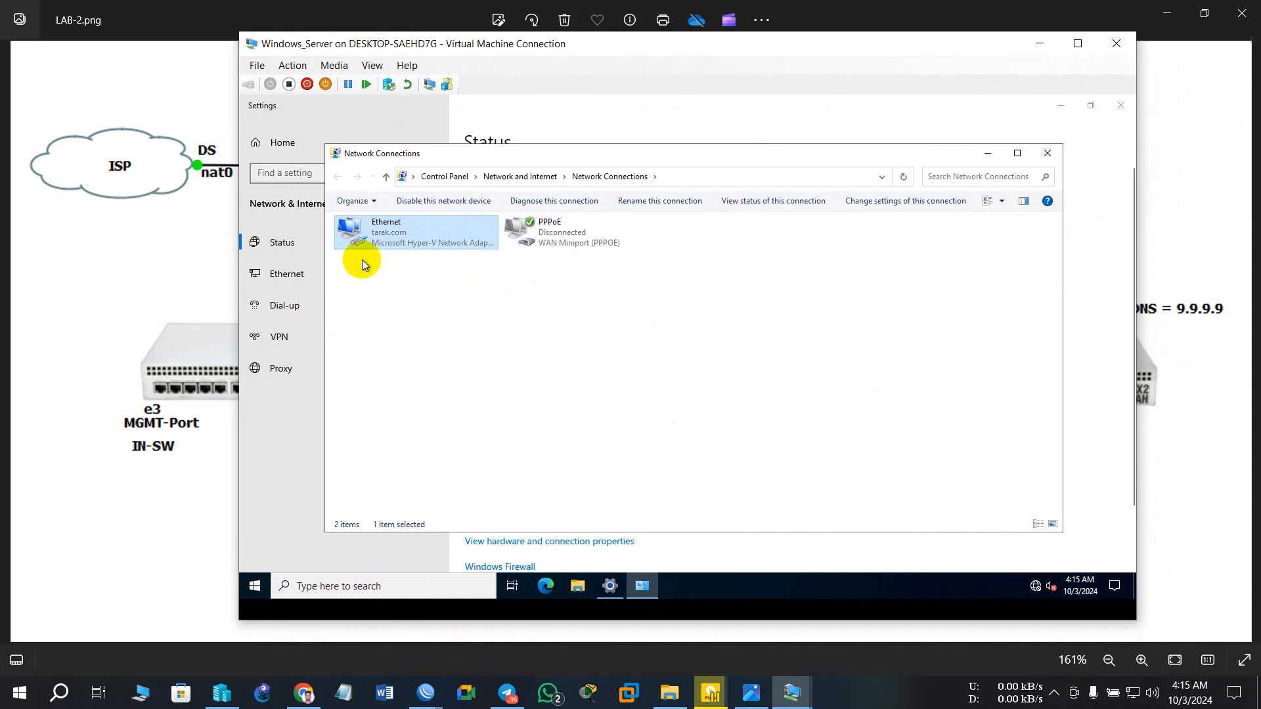
pyautogui.click(1041, 586)
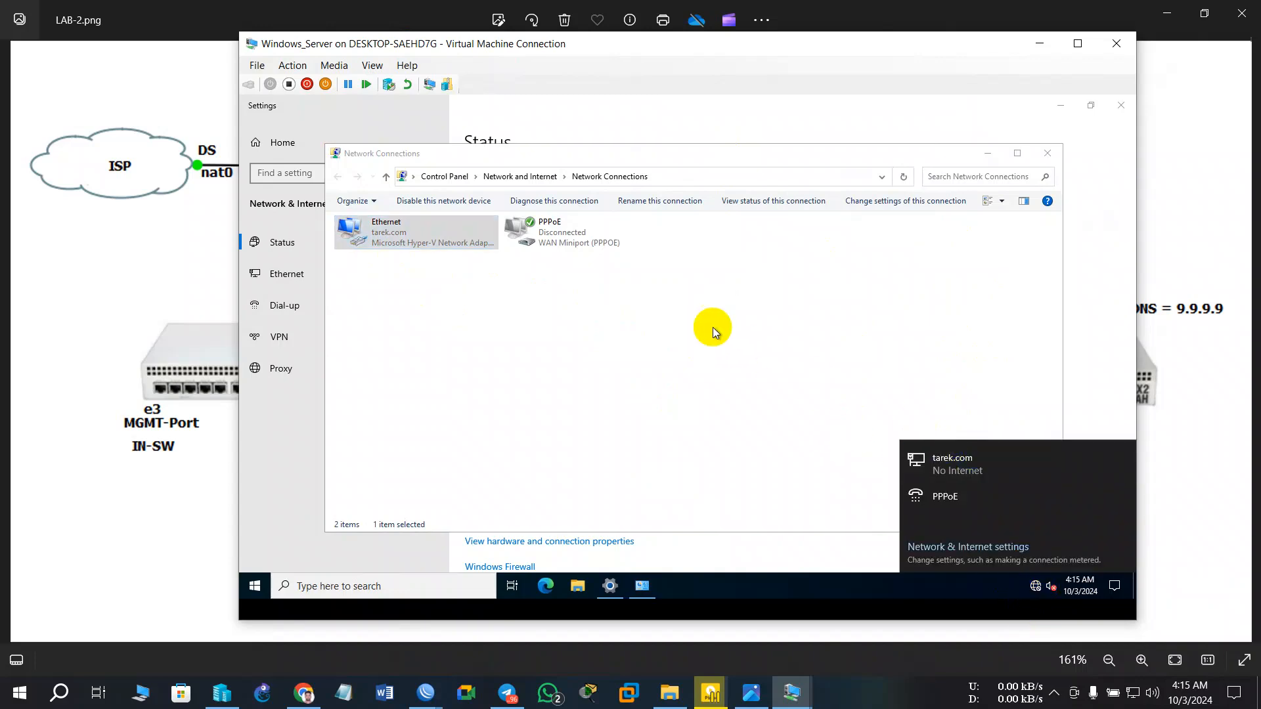
pyautogui.click(707, 416)
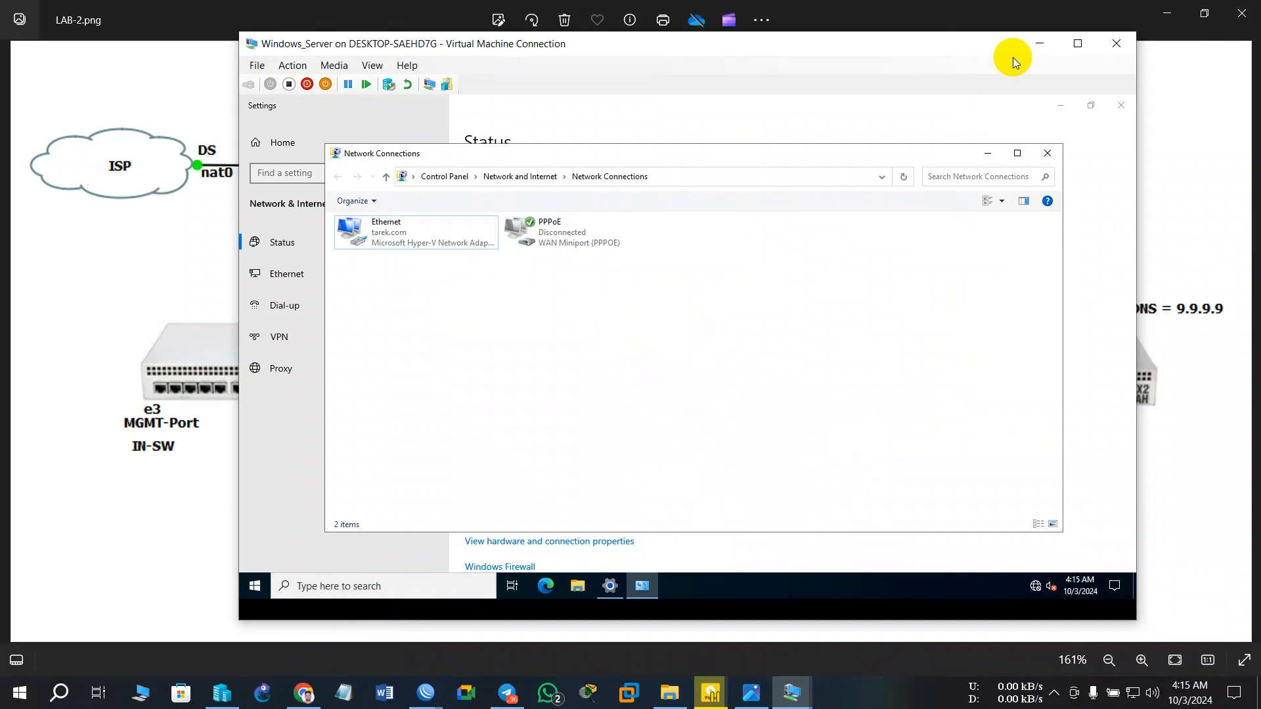
pyautogui.click(991, 159)
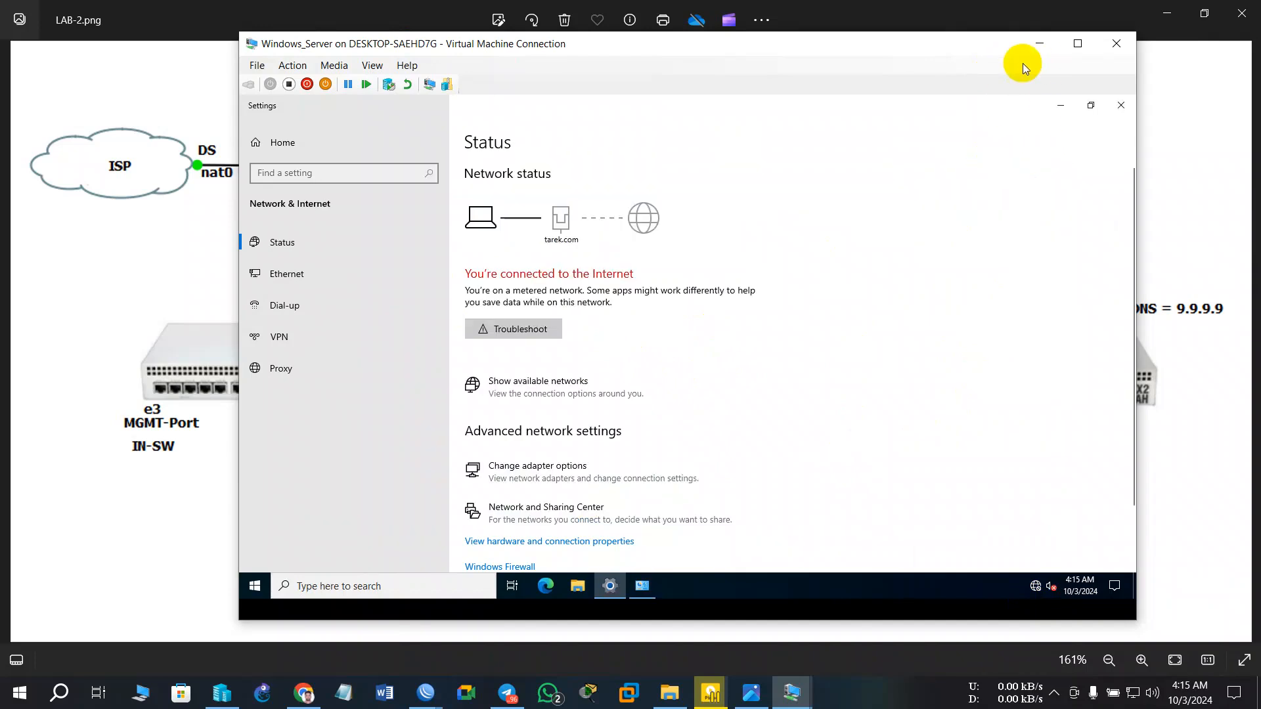
# - Minimize Settings, recheck network status, and close the Edge browser to clear the desktop
pyautogui.click(1067, 107)
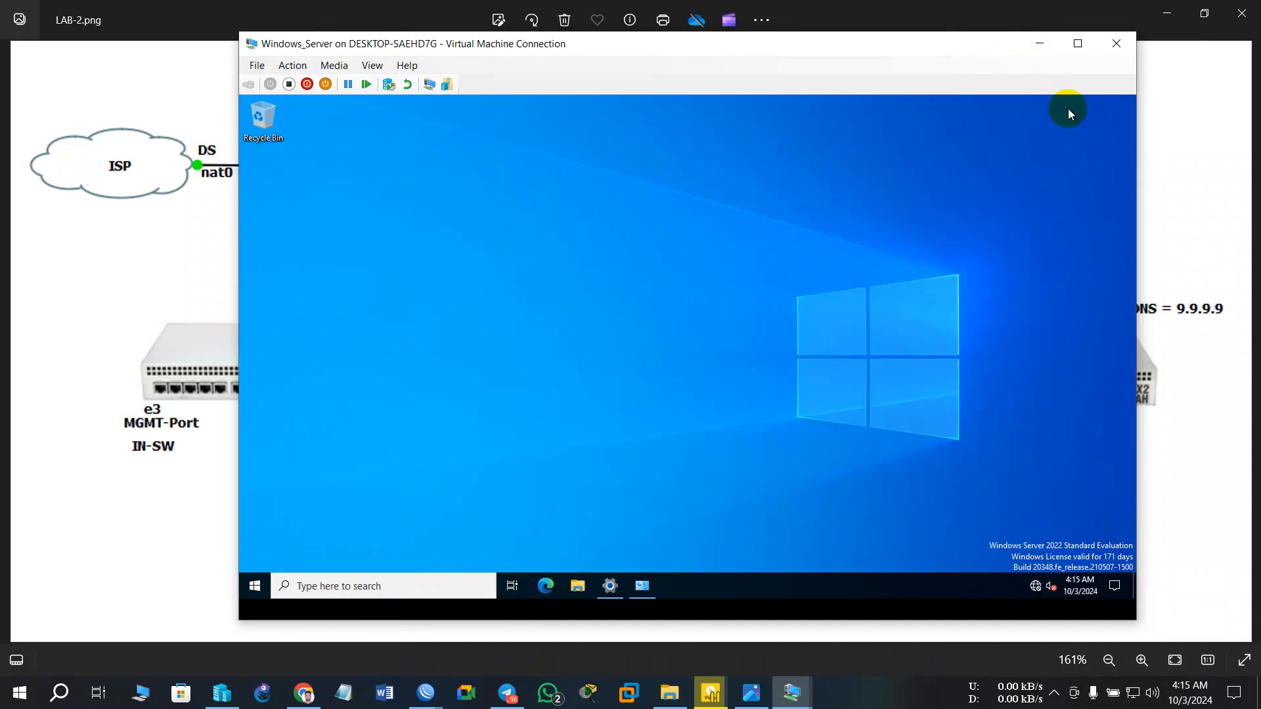
pyautogui.click(1035, 586)
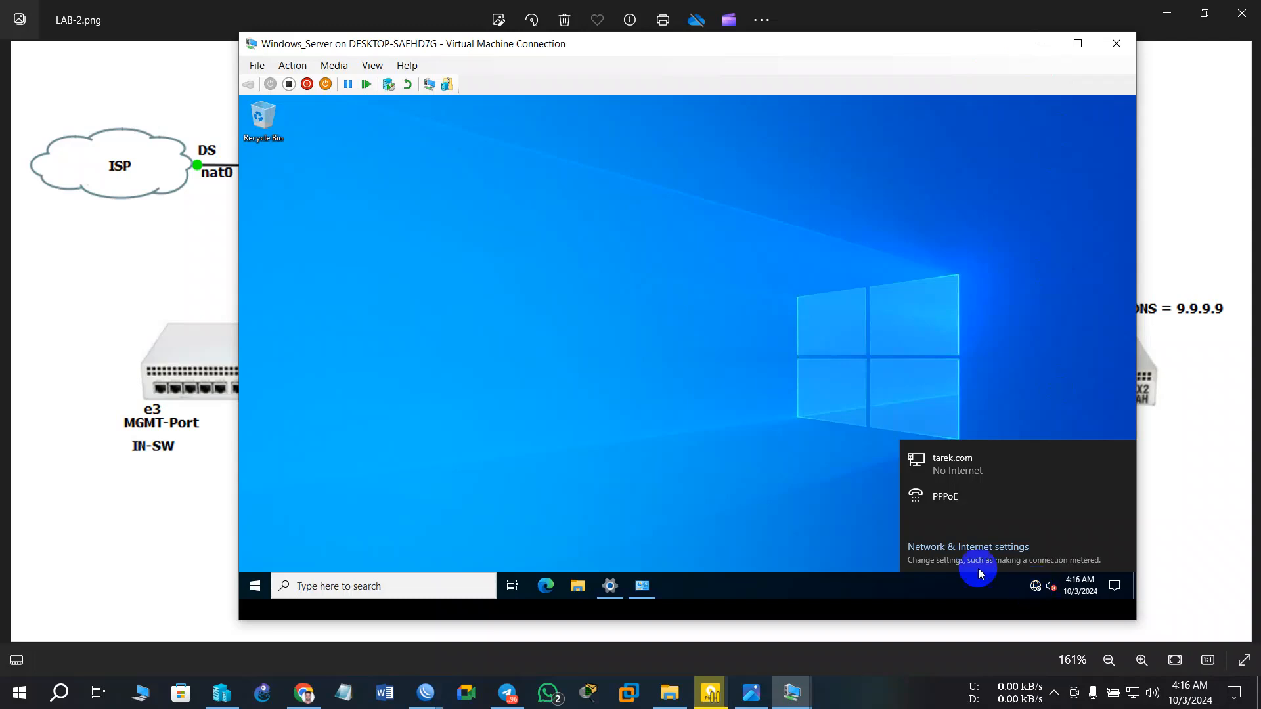
pyautogui.rightClick(763, 490)
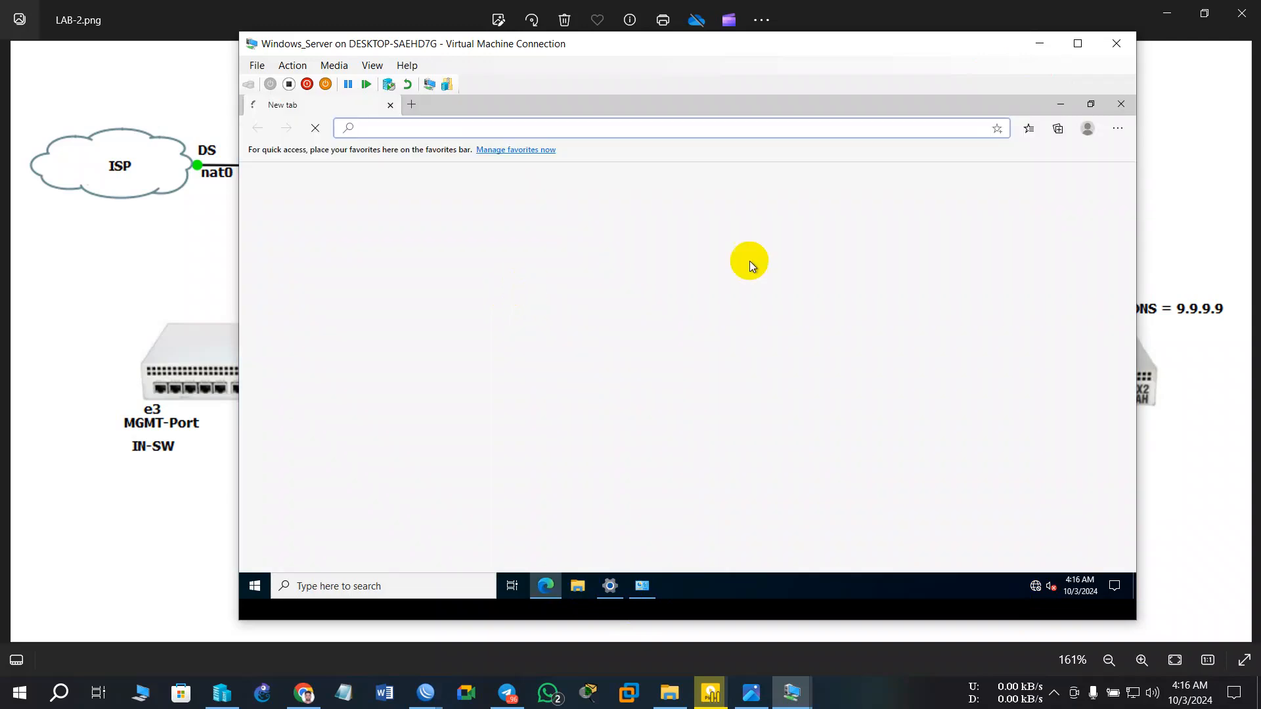
pyautogui.click(1121, 107)
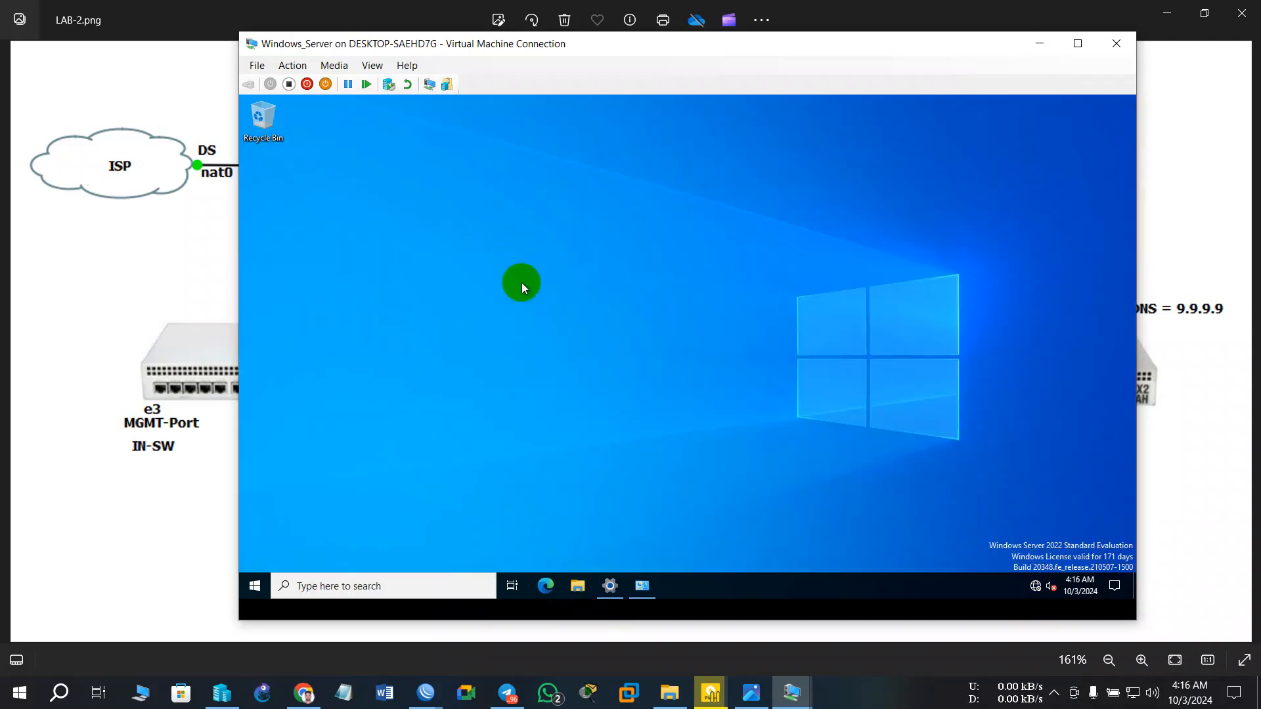
# - Open an administrator command prompt via Win+R and run ping google.com
pyautogui.press('super+r')
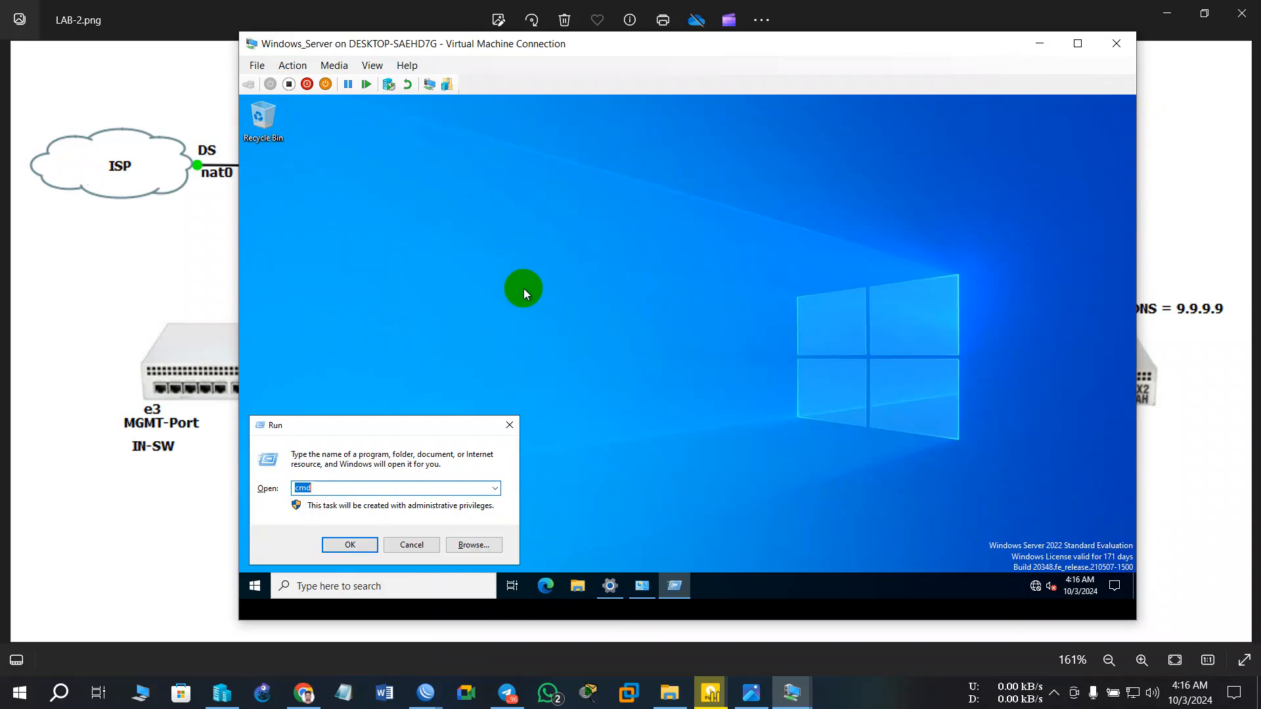
pyautogui.press('Return')
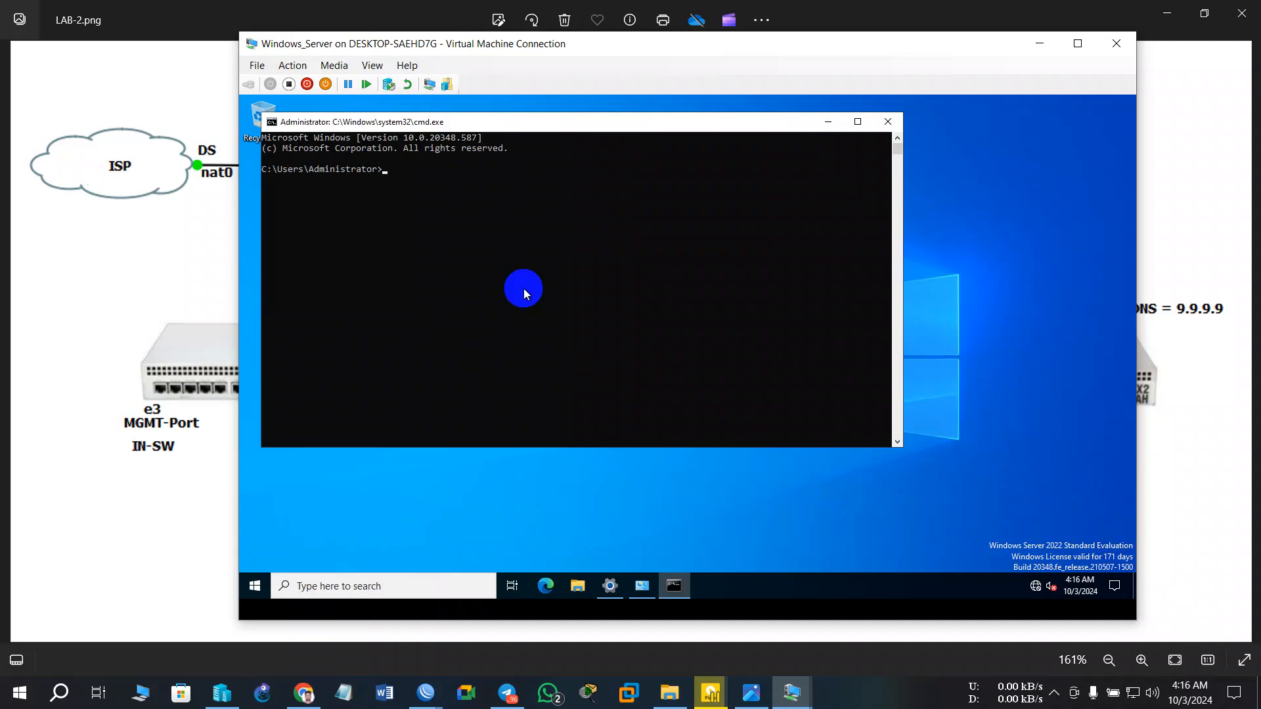
pyautogui.write('ping google.com')
pyautogui.press('Return')
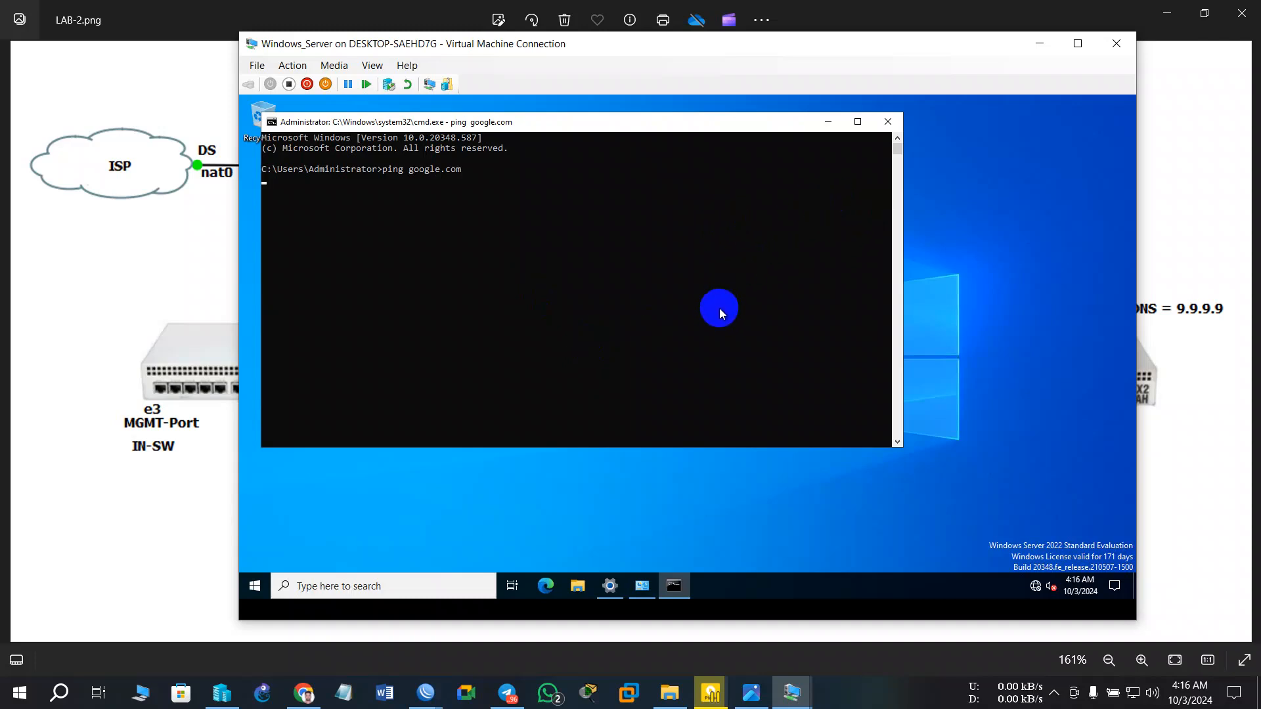
pyautogui.moveTo(1038, 589)
pyautogui.moveTo(782, 42); pyautogui.dragTo(857, 94)
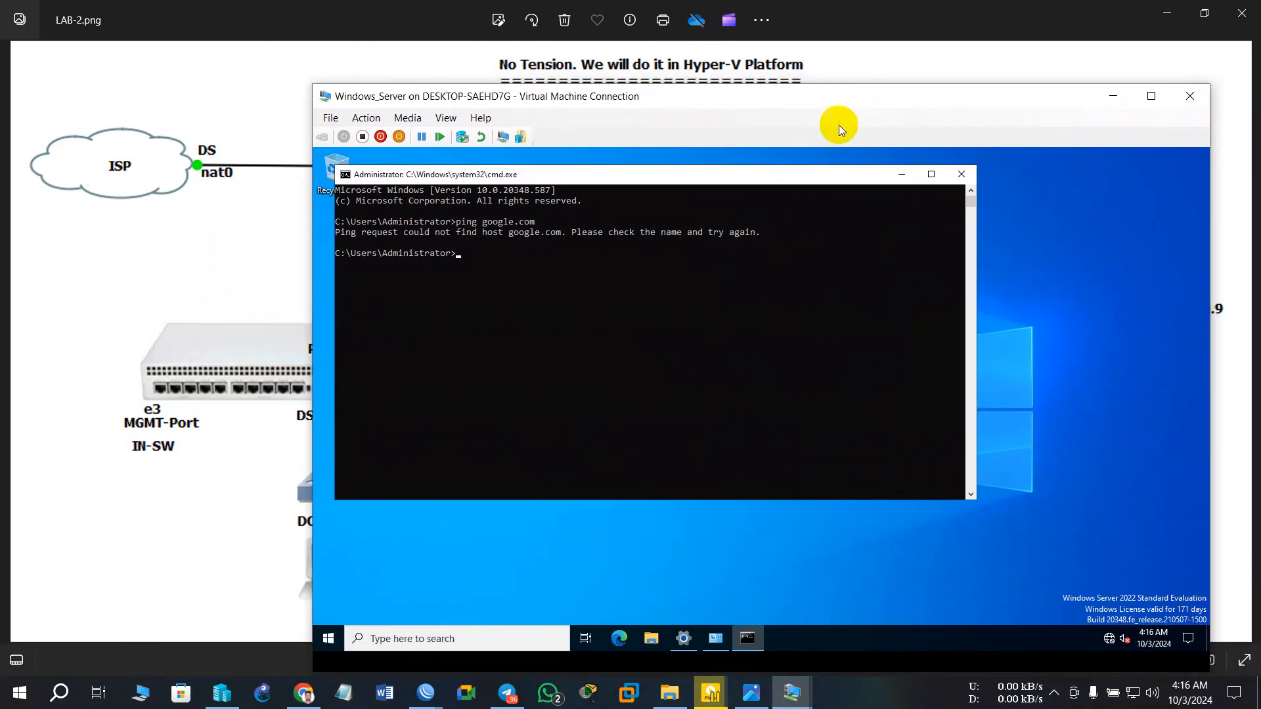
# - Shut down Windows_Server from the VM Connection toolbar and return to Hyper-V Manager
pyautogui.click(380, 136)
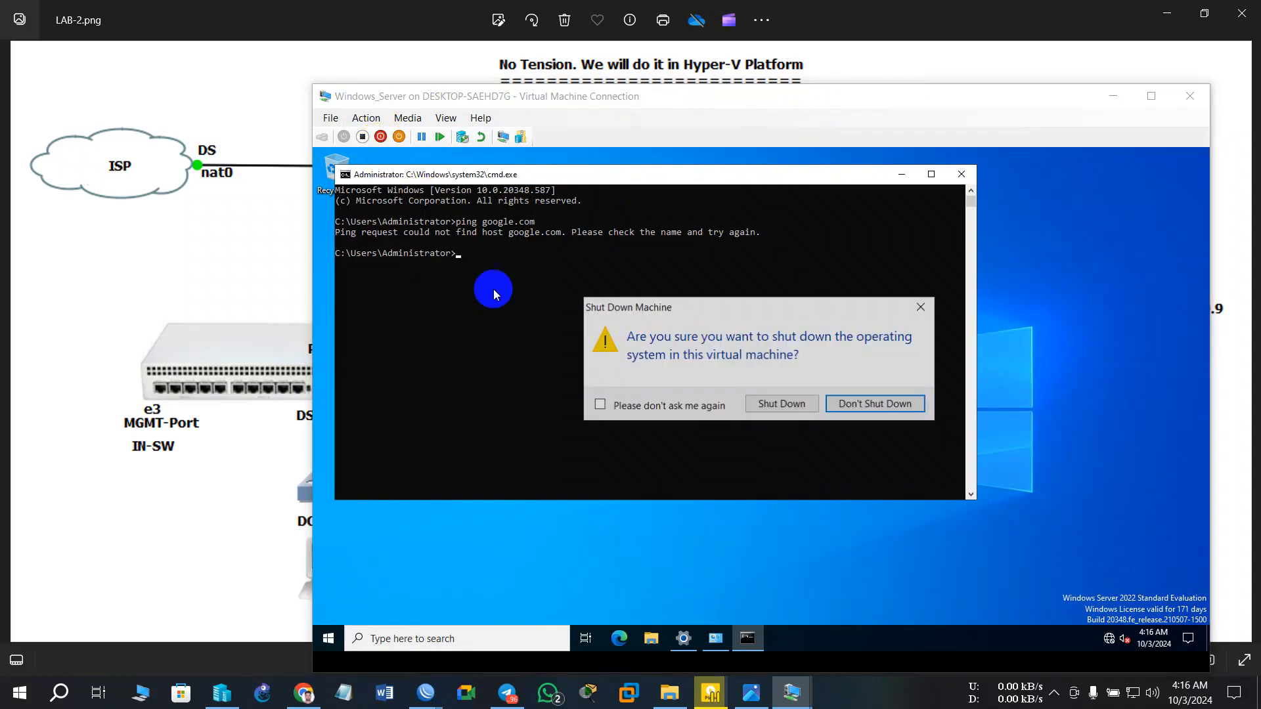
pyautogui.click(786, 403)
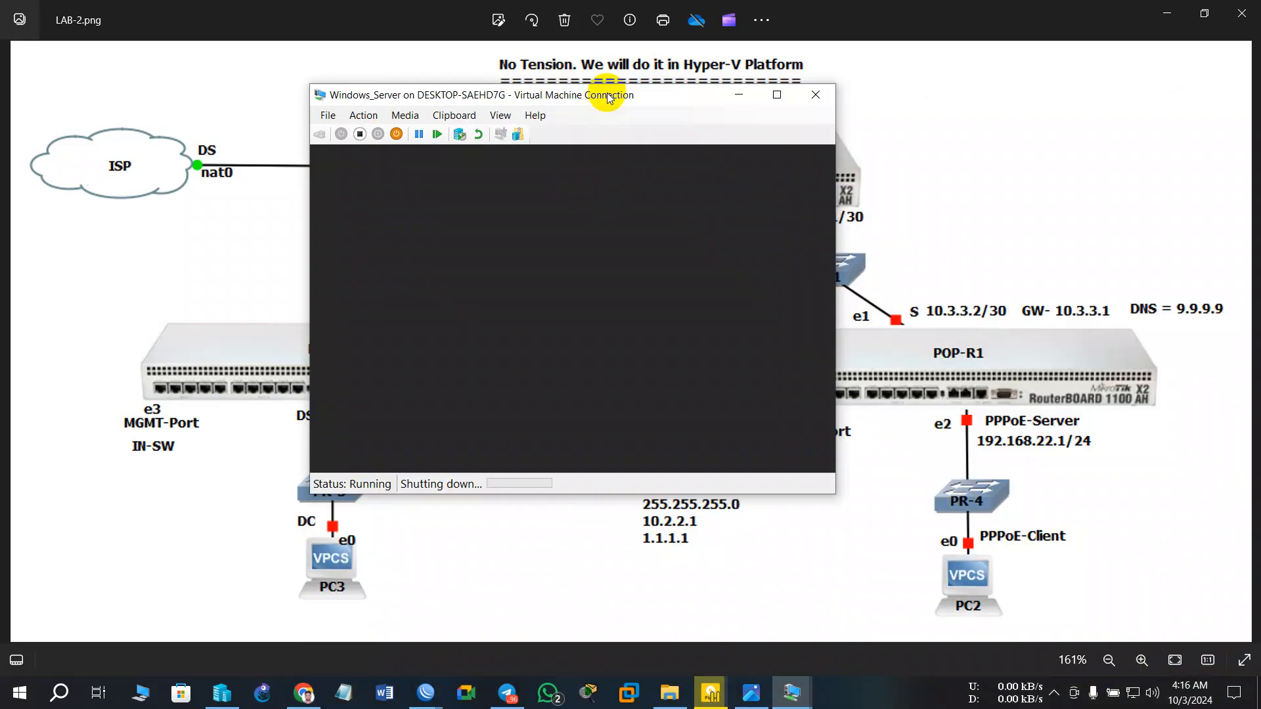
pyautogui.moveTo(608, 96); pyautogui.dragTo(1085, 216)
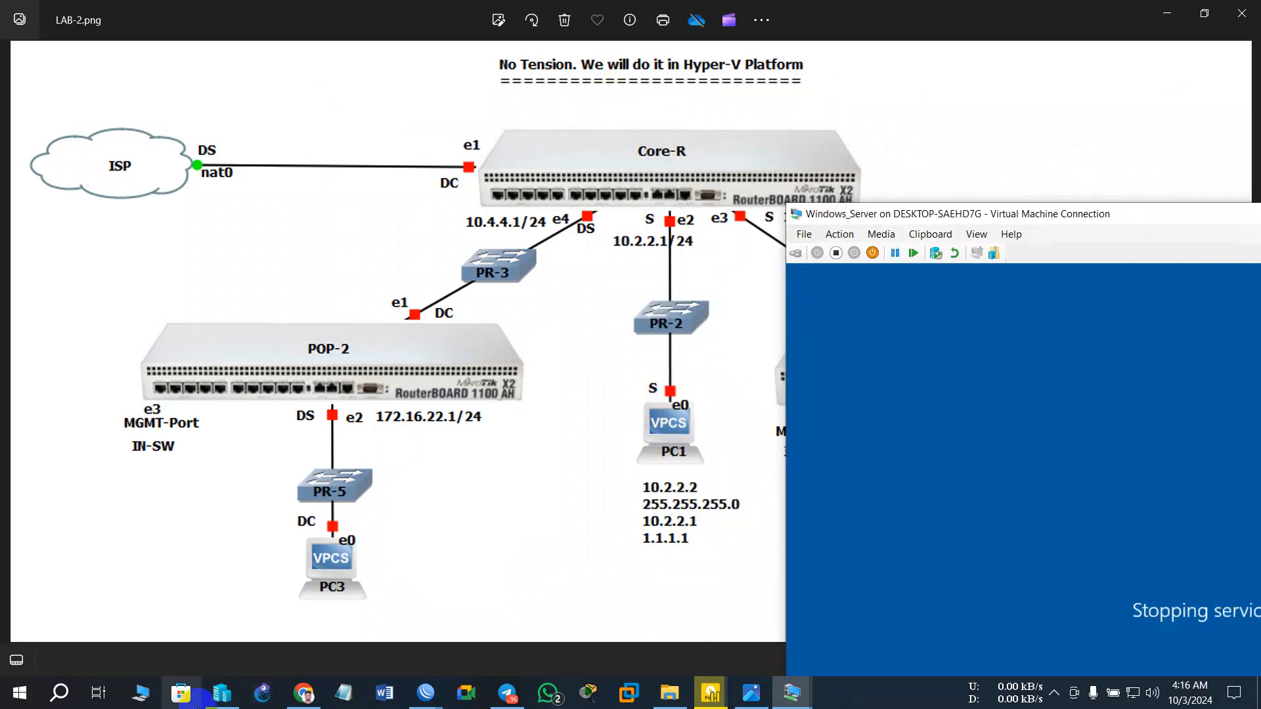
pyautogui.click(224, 693)
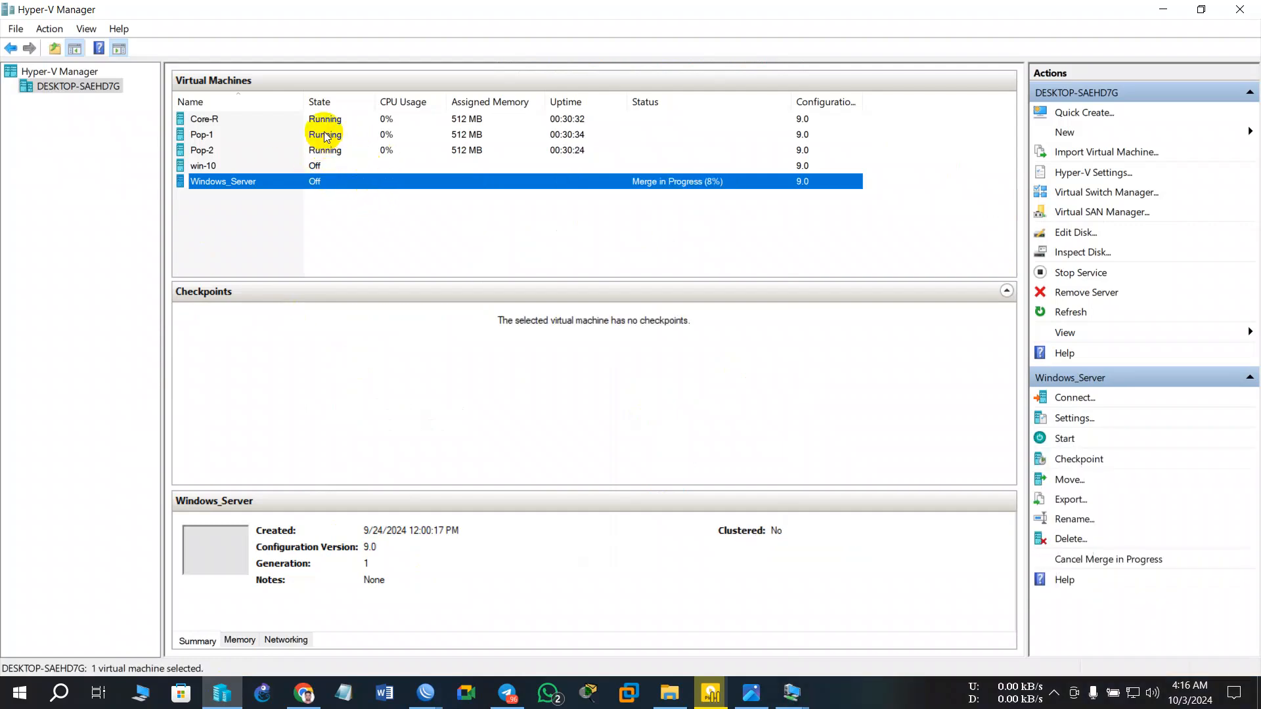
pyautogui.click(327, 137)
pyautogui.click(325, 151)
pyautogui.rightClick(325, 151)
pyautogui.click(384, 188)
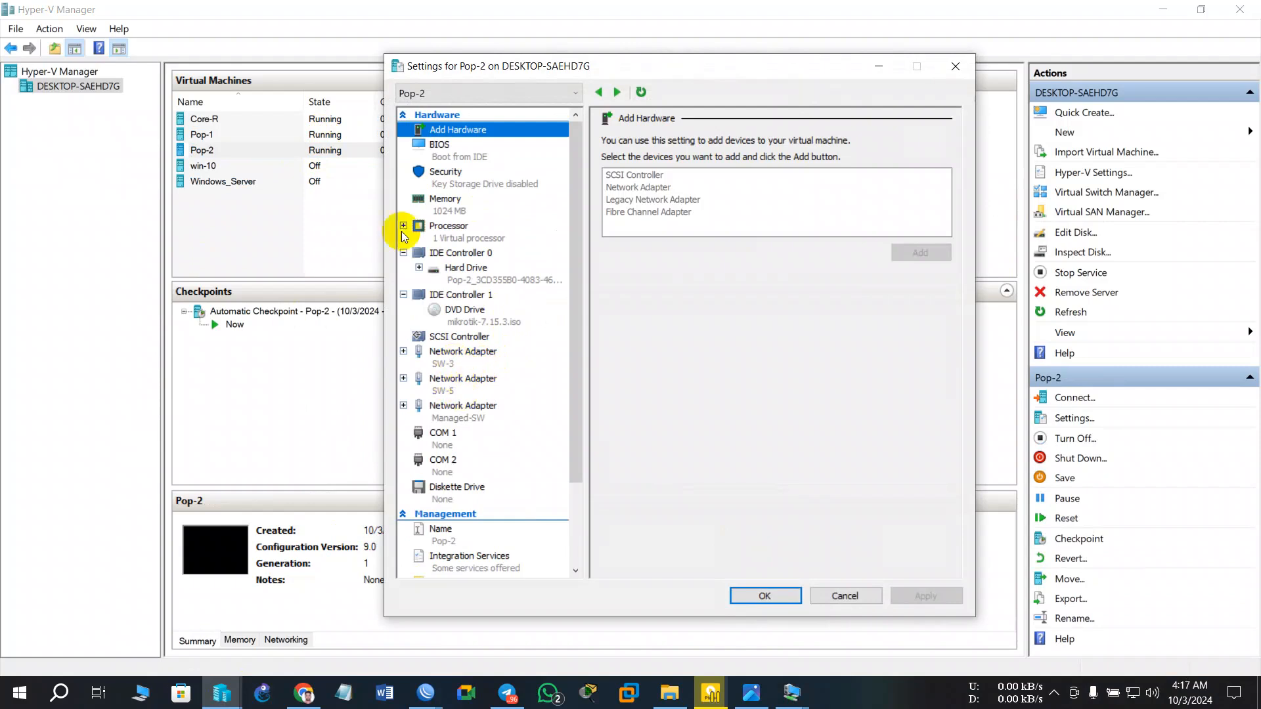
pyautogui.click(870, 68)
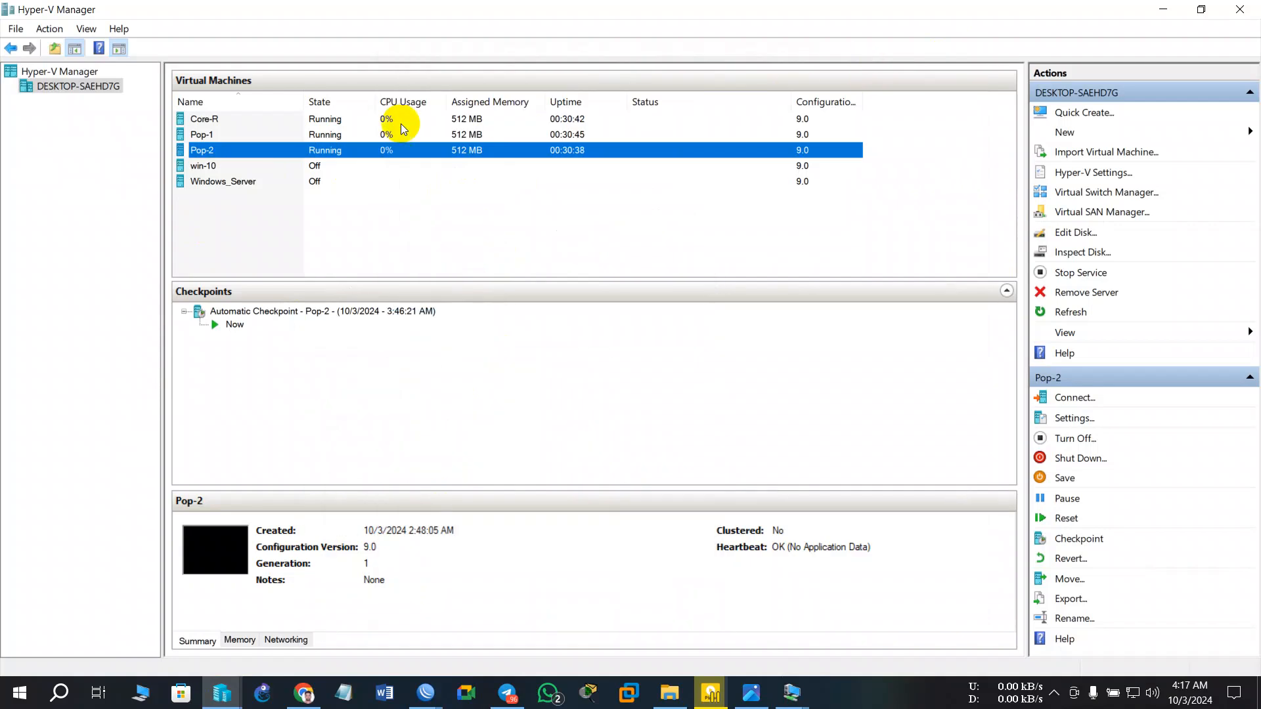
pyautogui.click(366, 134)
pyautogui.rightClick(366, 135)
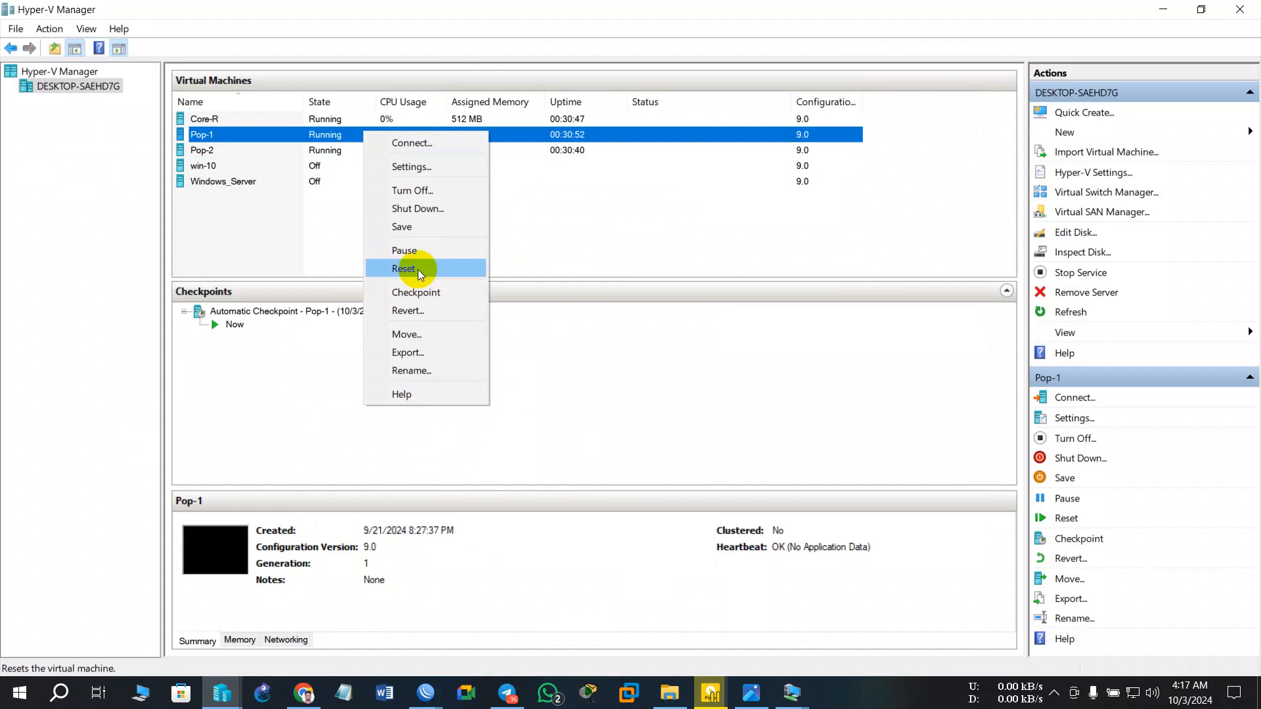
pyautogui.click(420, 164)
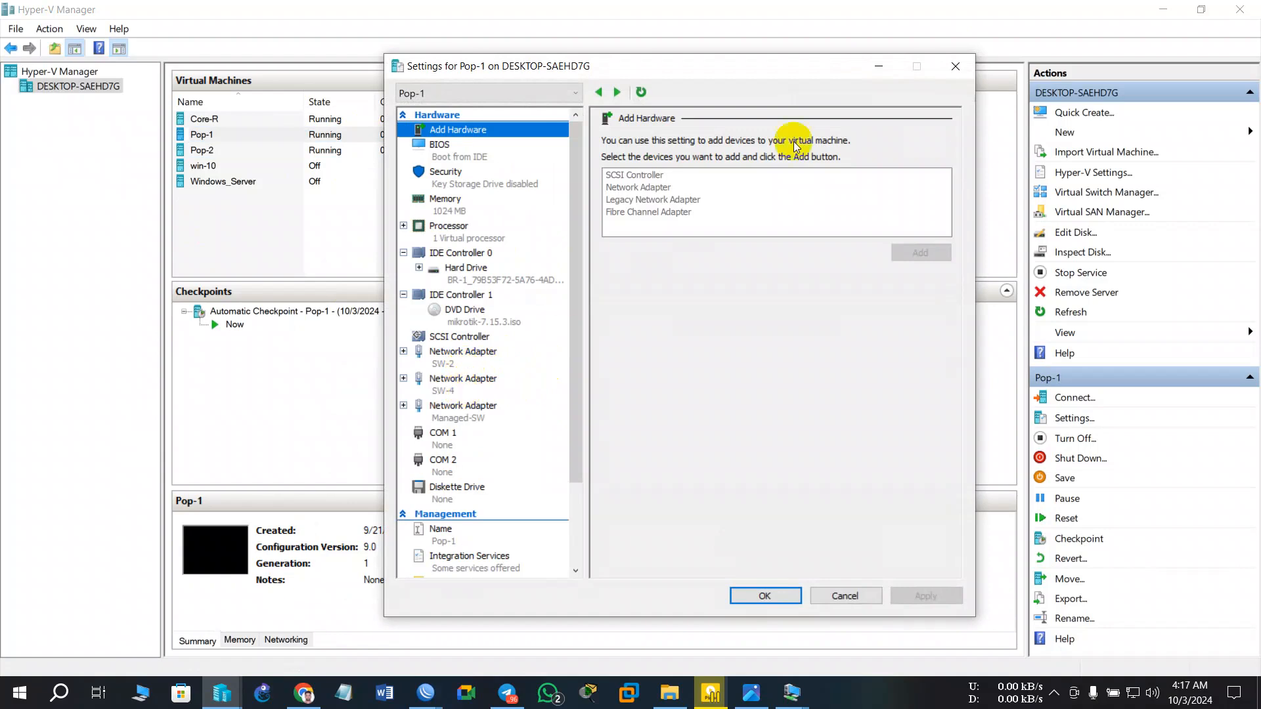
pyautogui.click(954, 65)
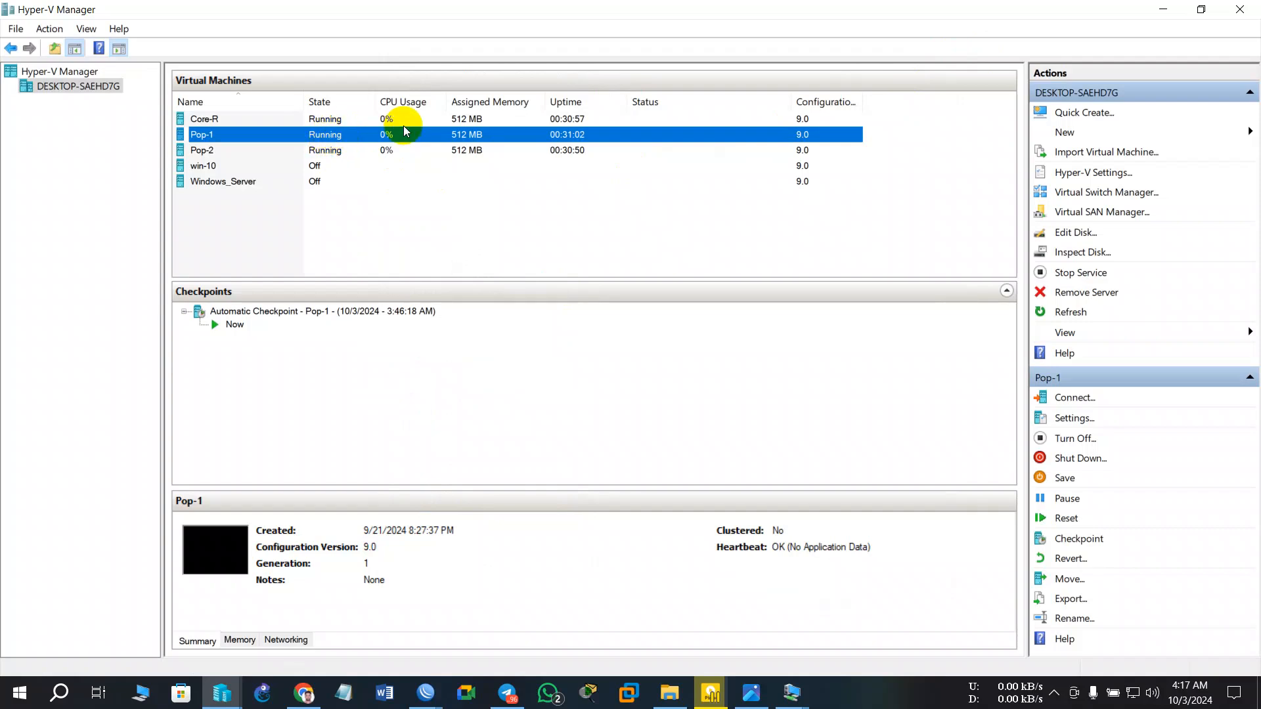
pyautogui.doubleClick(332, 135)
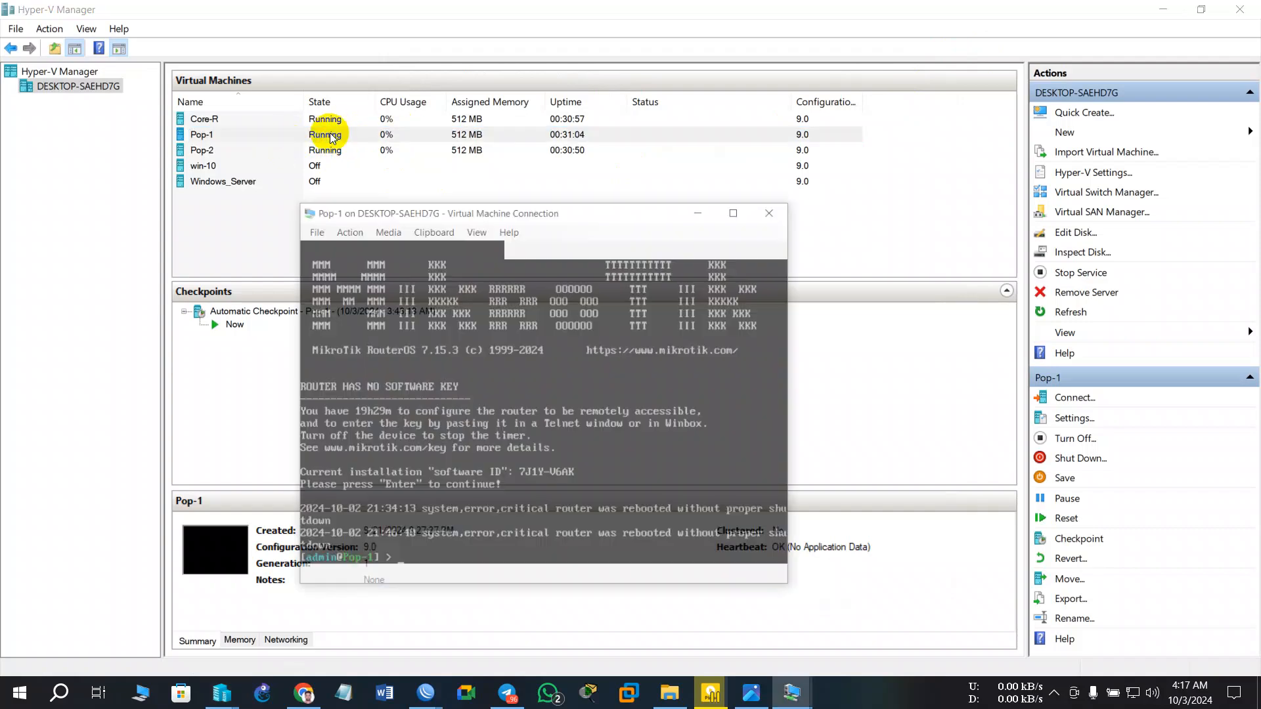
pyautogui.click(756, 171)
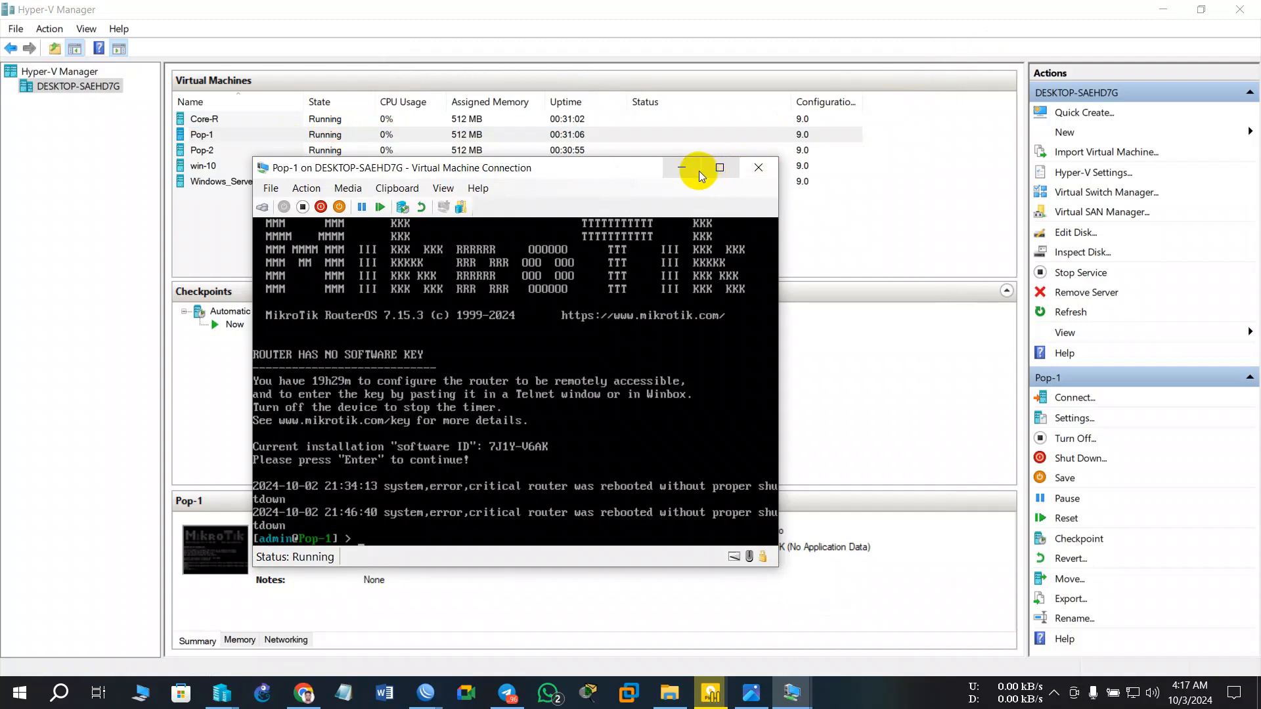
# - Attach Windows_Server's network adapter to virtual switch SW-1 and save the settings
pyautogui.click(312, 184)
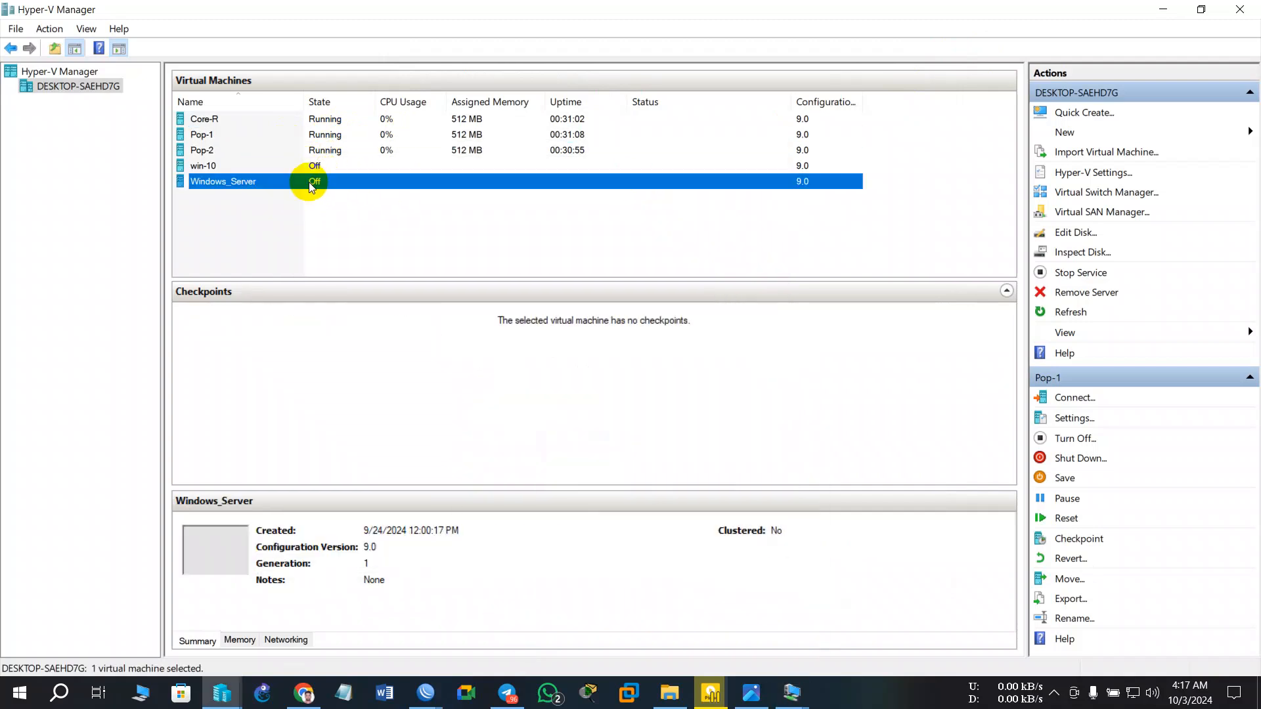
pyautogui.rightClick(309, 183)
pyautogui.click(359, 218)
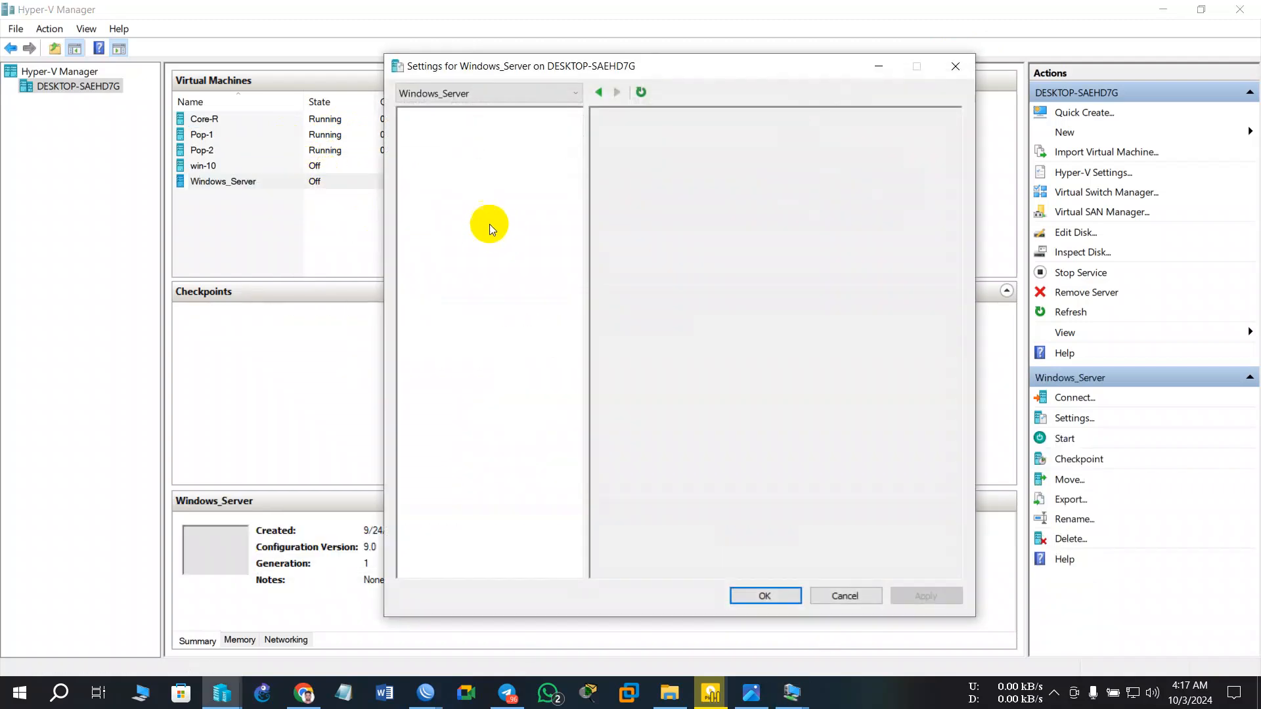
pyautogui.click(459, 361)
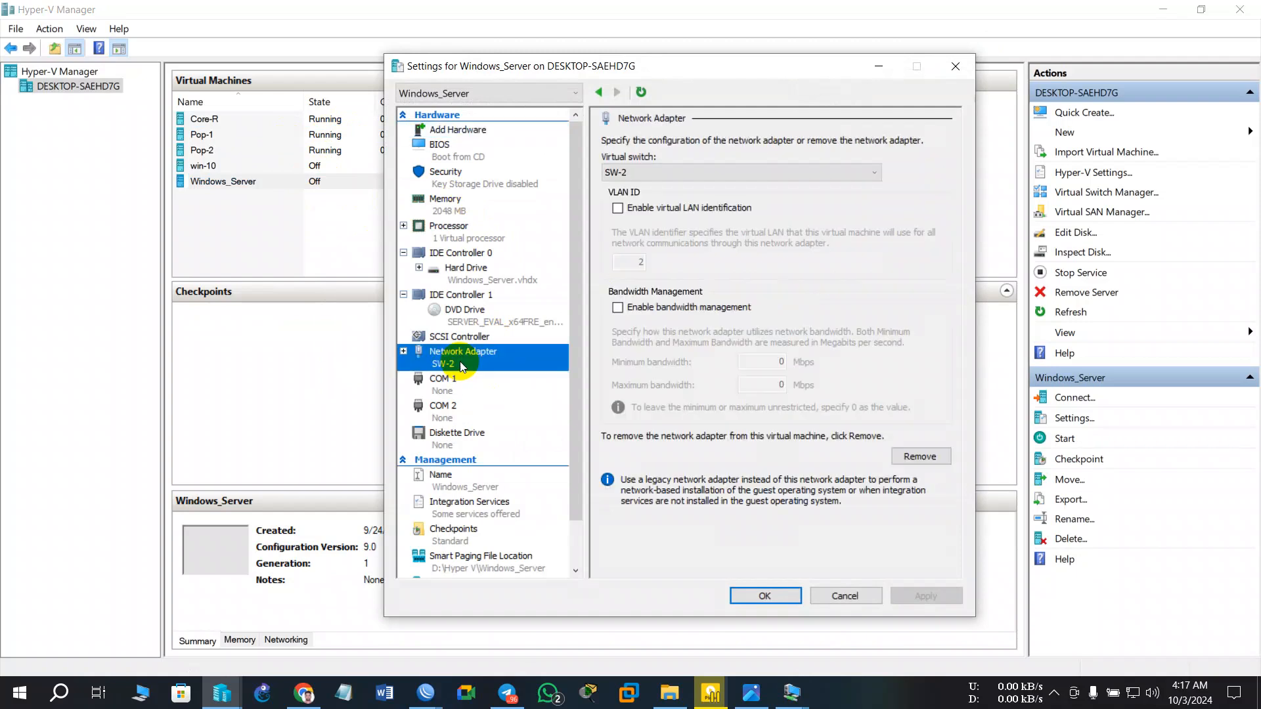
pyautogui.click(734, 171)
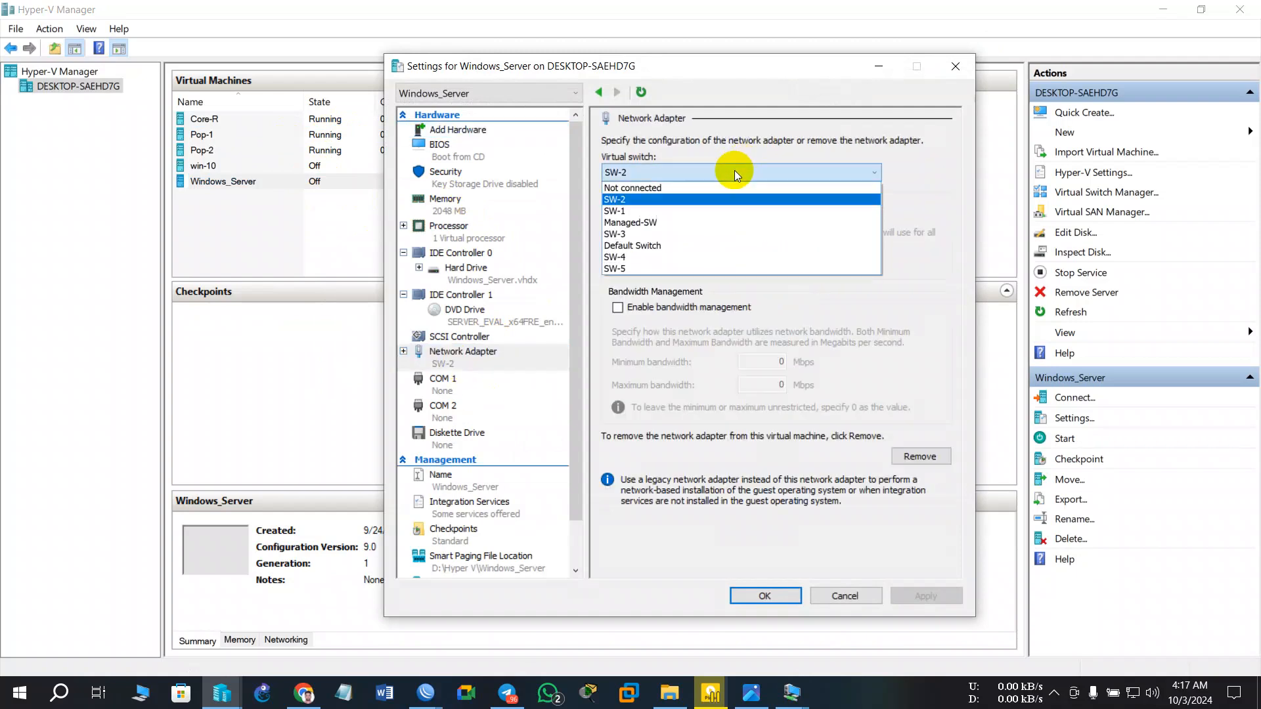
pyautogui.click(628, 211)
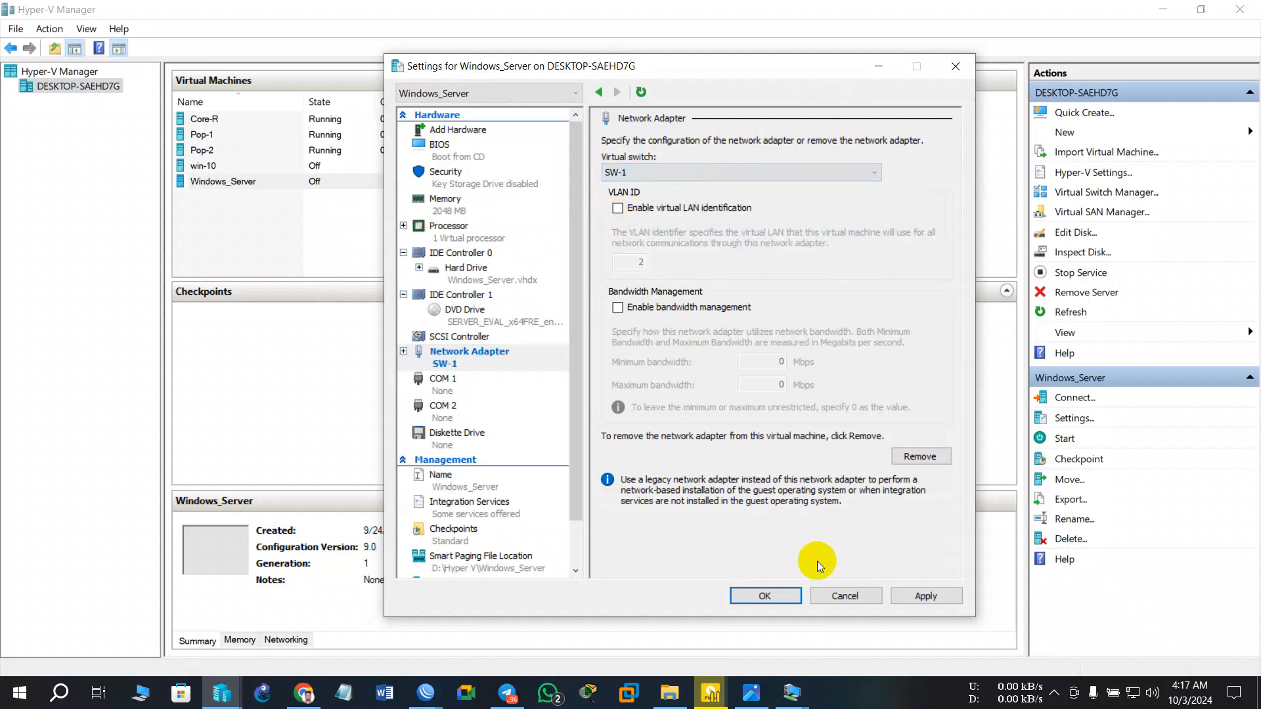
pyautogui.click(909, 596)
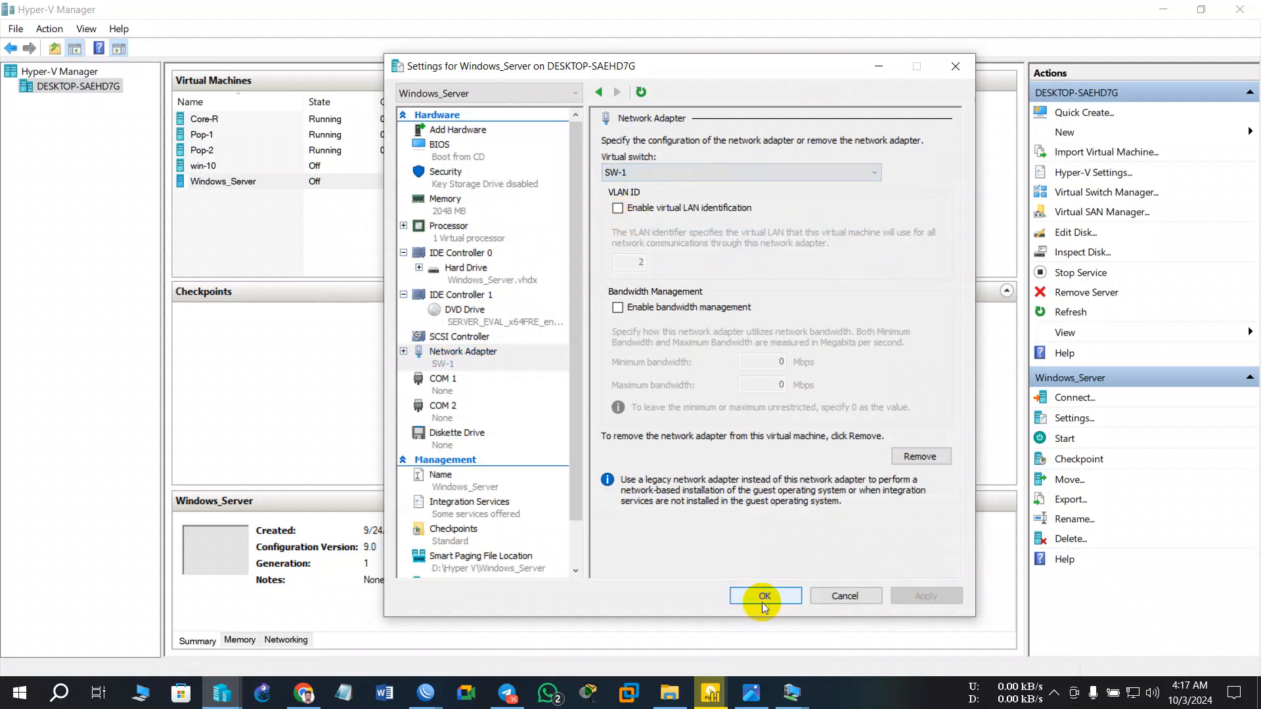
pyautogui.click(763, 598)
# - Start Windows_Server from its VM Connection window
pyautogui.click(1157, 8)
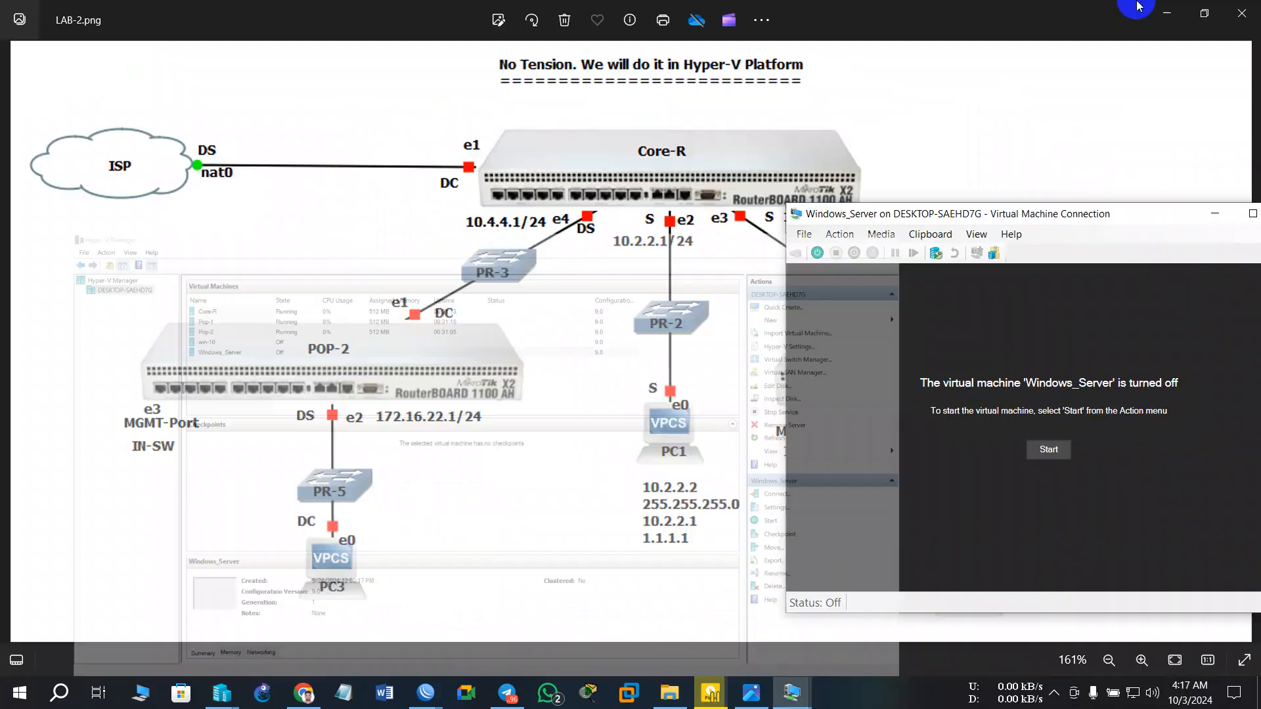
pyautogui.click(1033, 455)
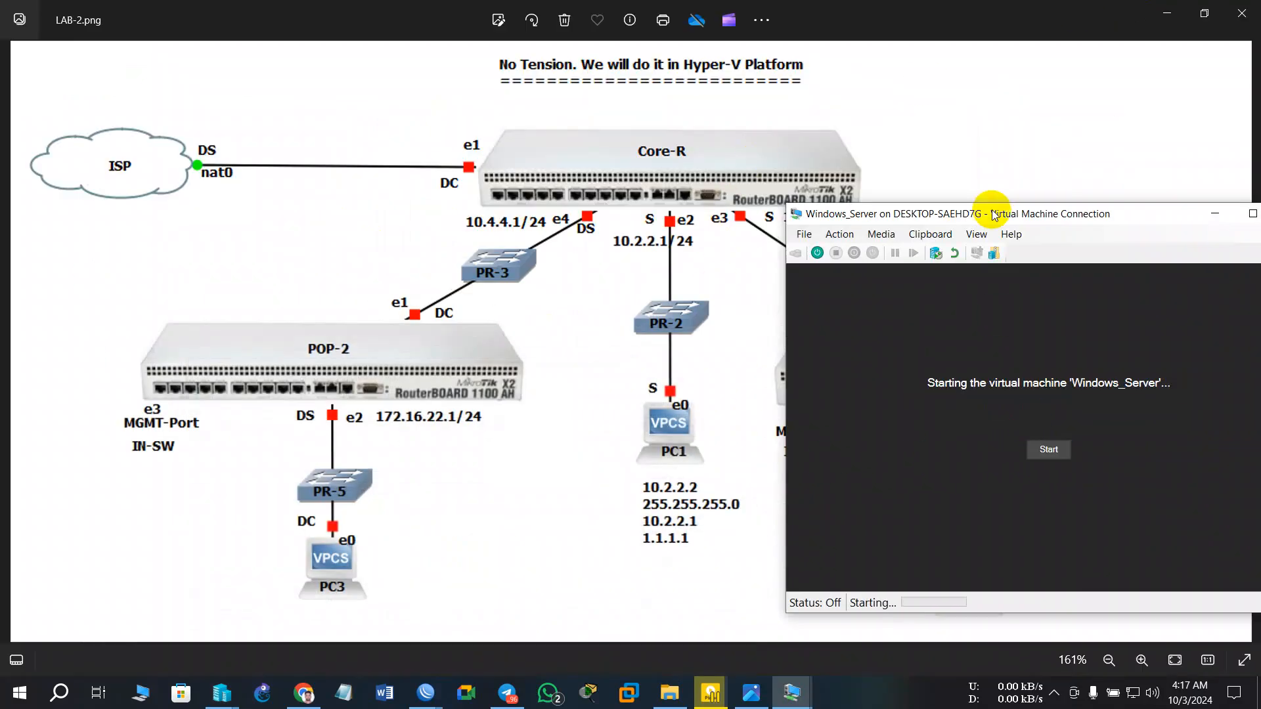
pyautogui.moveTo(995, 214); pyautogui.dragTo(534, 132)
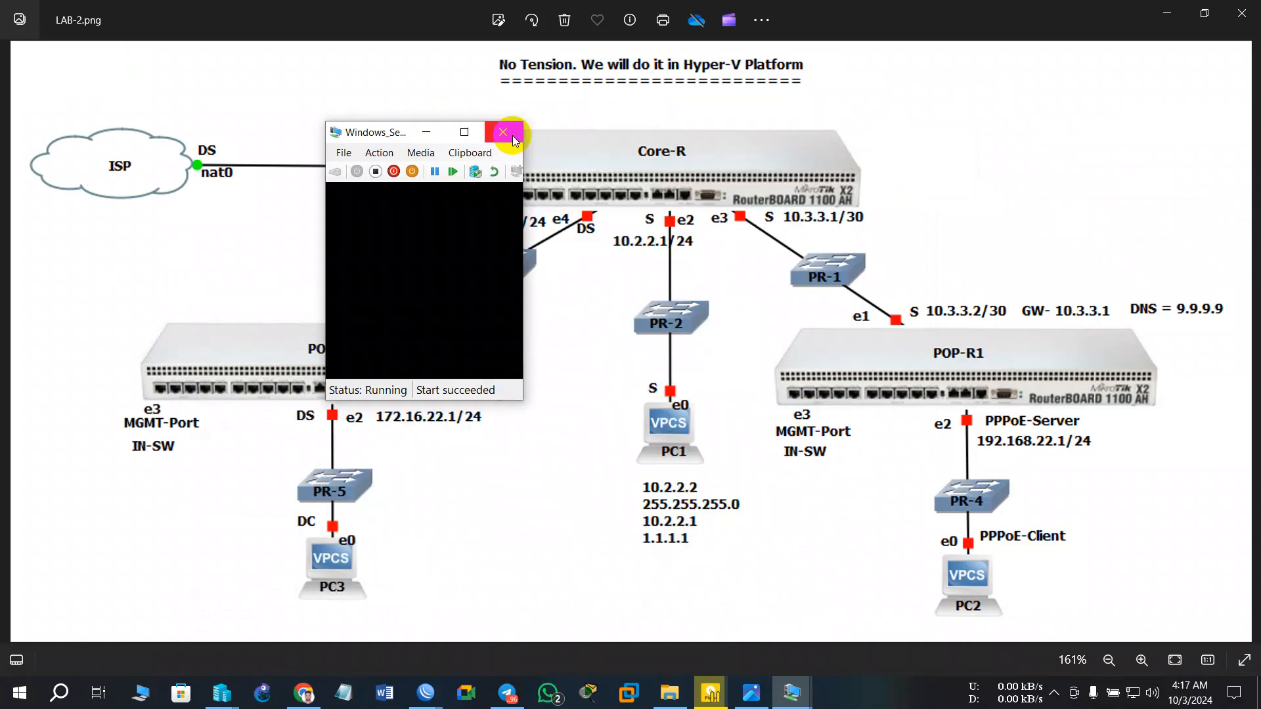
# - Answer the boot-from-CD prompt and wait for the Other user sign-in screen
pyautogui.press('Return')
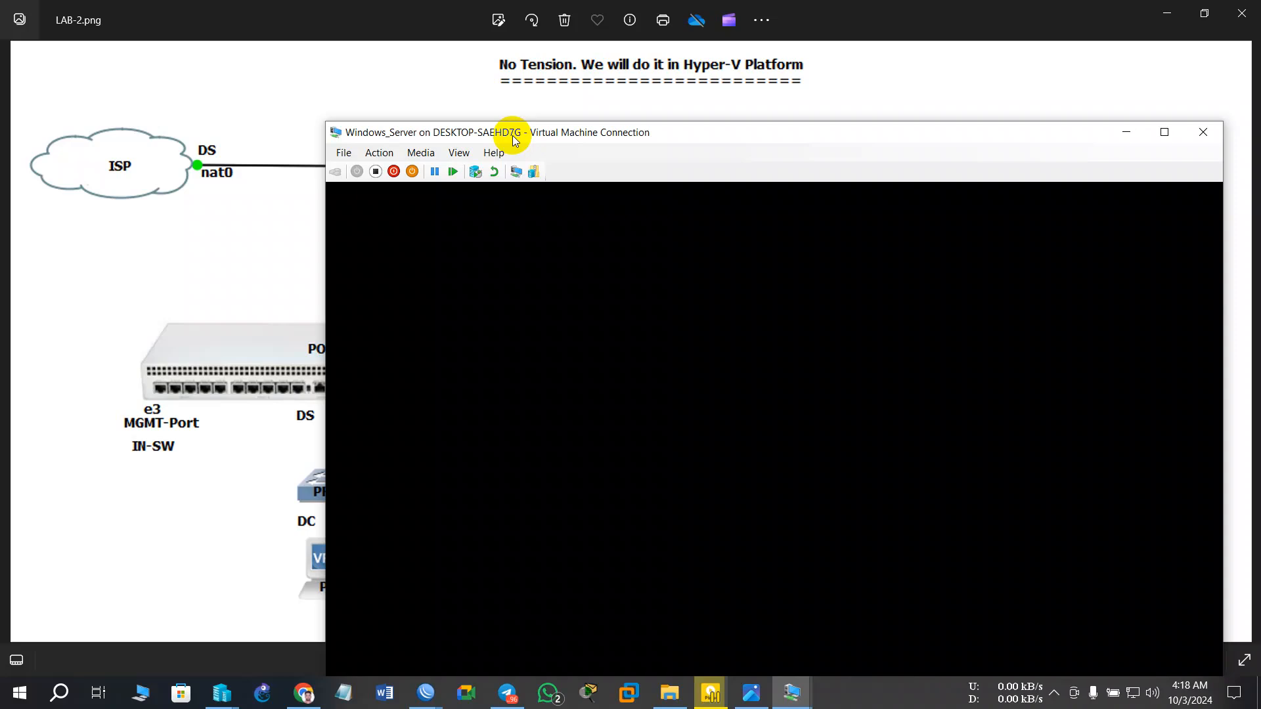
pyautogui.moveTo(513, 137); pyautogui.dragTo(543, 366)
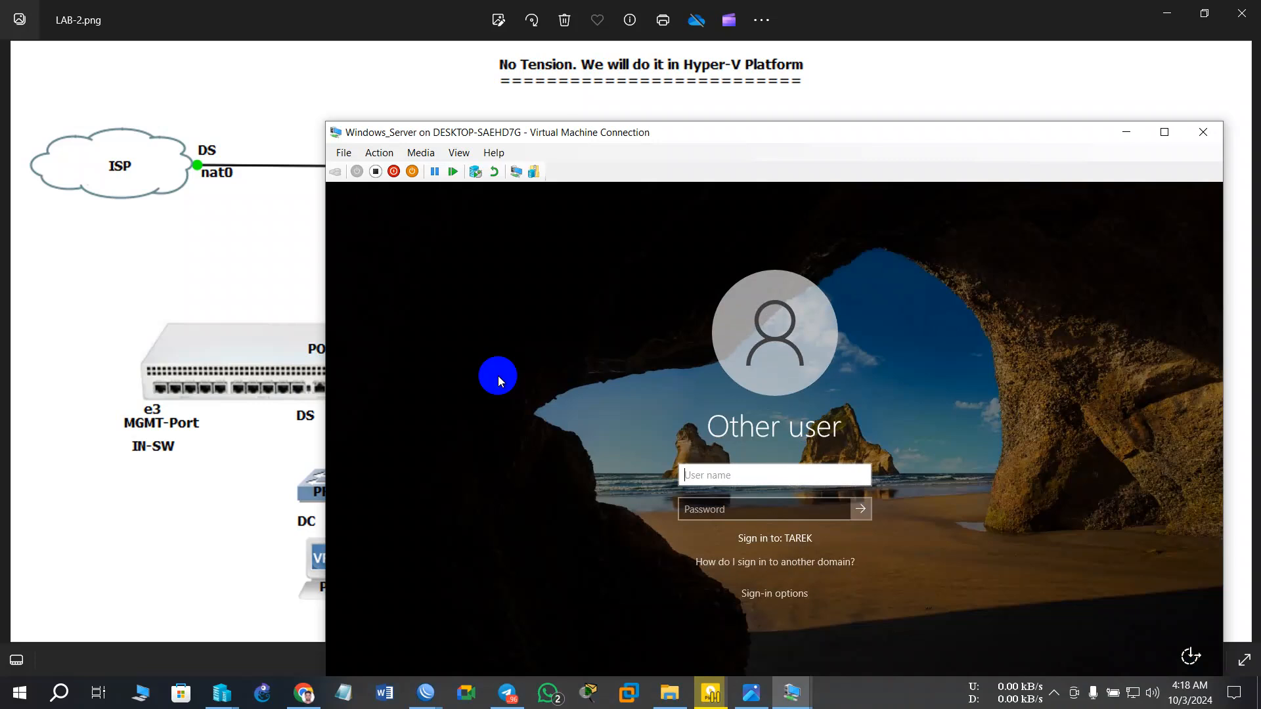
# - Sign in to Windows_Server as Administrator with the account password and move the VM window top-left
pyautogui.write('Administrator')
pyautogui.click(732, 506)
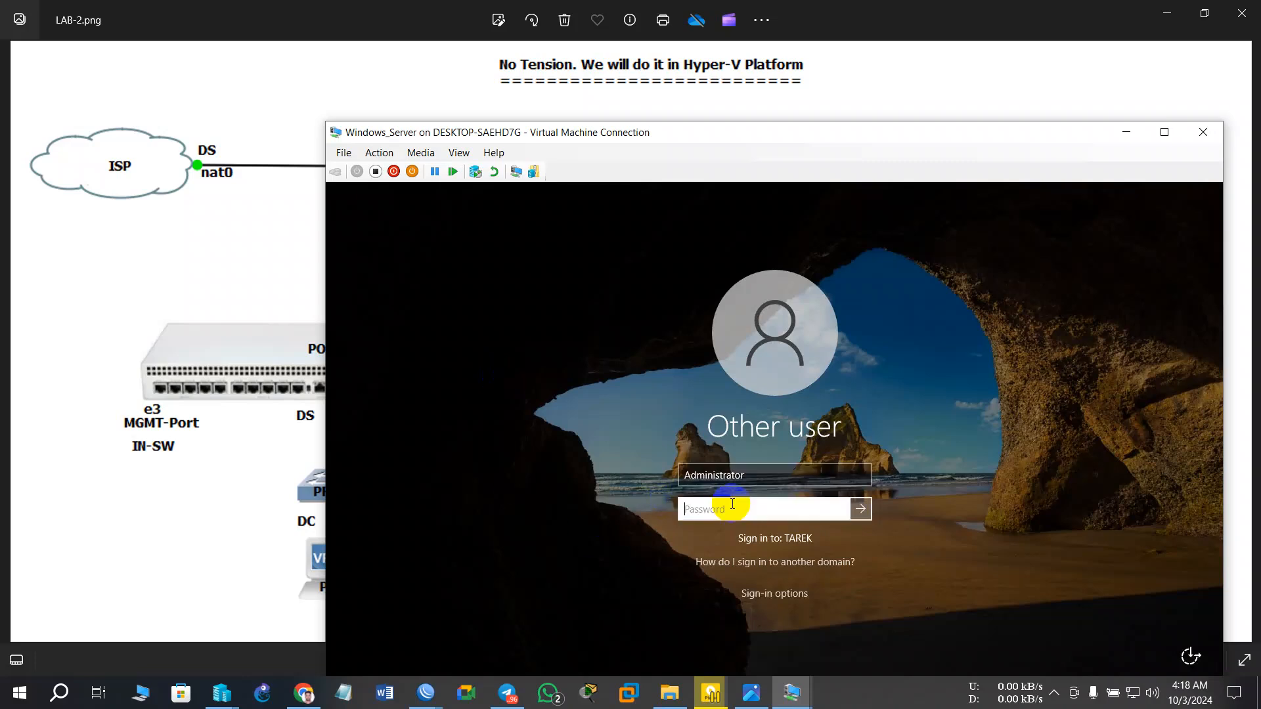
pyautogui.write('•')
pyautogui.press('BackSpace')
pyautogui.press('BackSpace')
pyautogui.press('BackSpace')
pyautogui.write('••••')
pyautogui.press('Return')
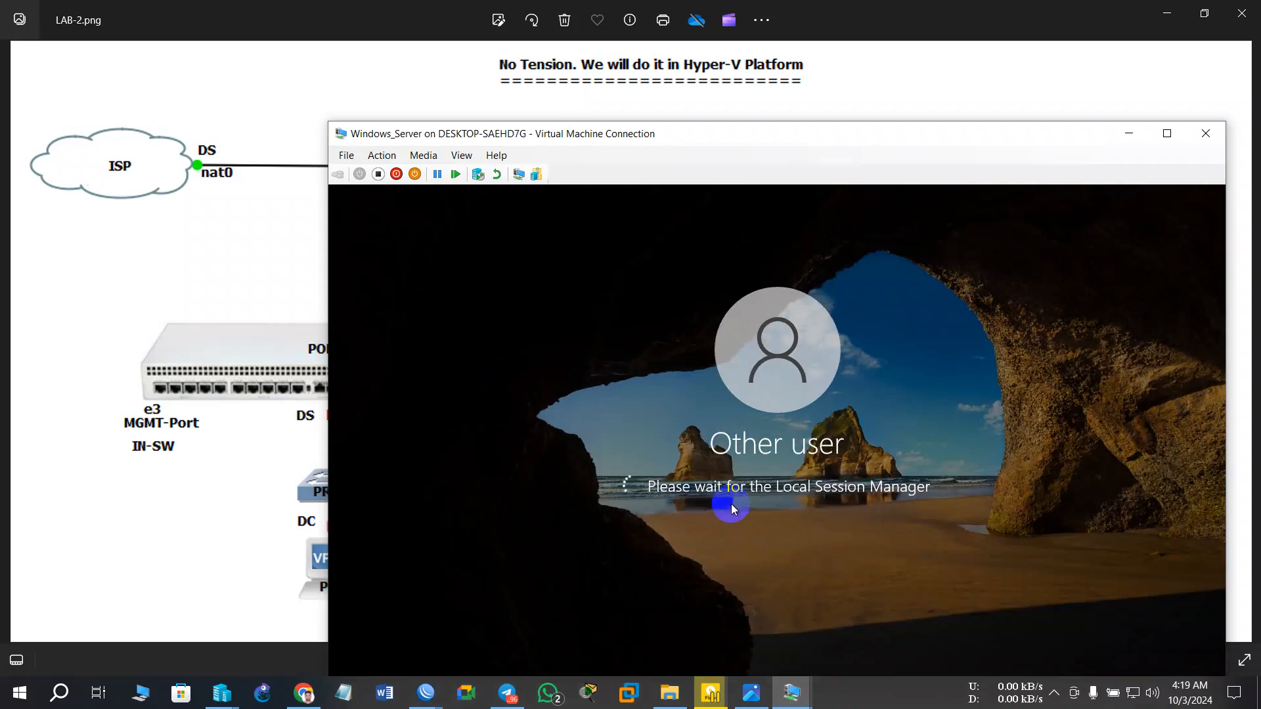
pyautogui.moveTo(783, 143); pyautogui.dragTo(537, 41)
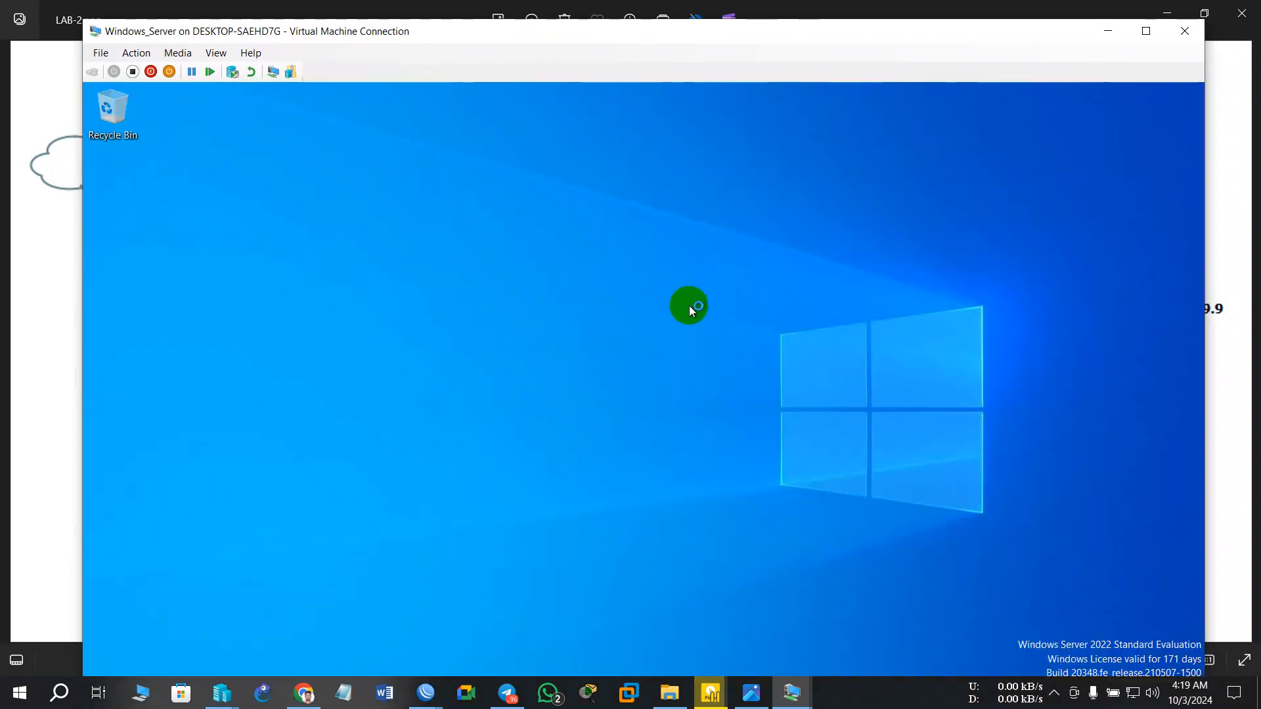
# - Maximize the VM, allow discovery on Network 2, close Server Manager and confirm Network 2 is Connected
pyautogui.click(1146, 31)
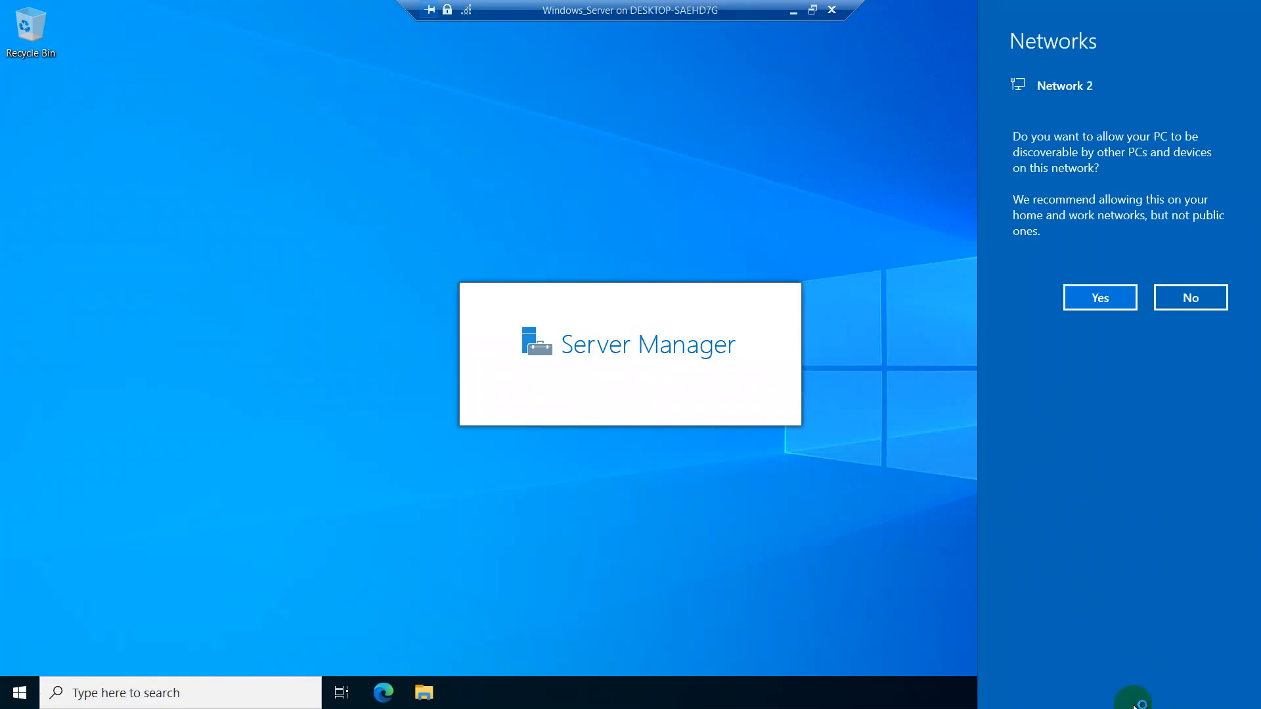
pyautogui.click(1103, 297)
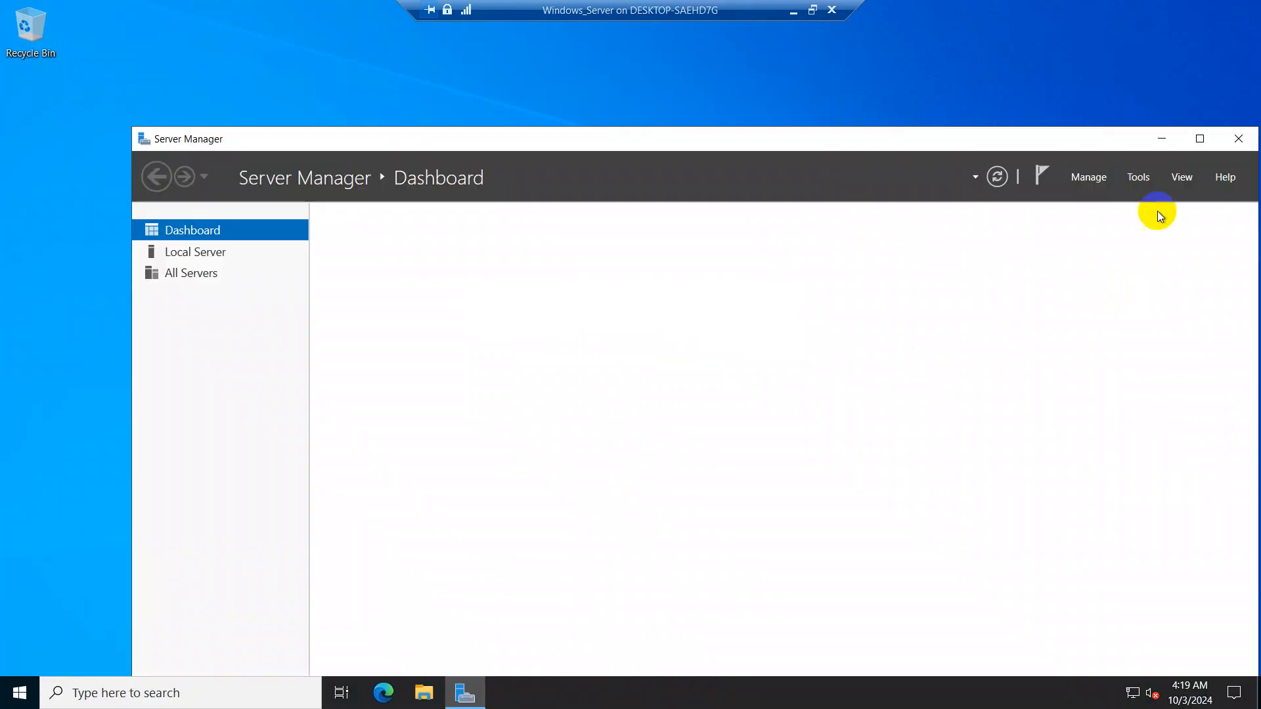
pyautogui.click(1237, 138)
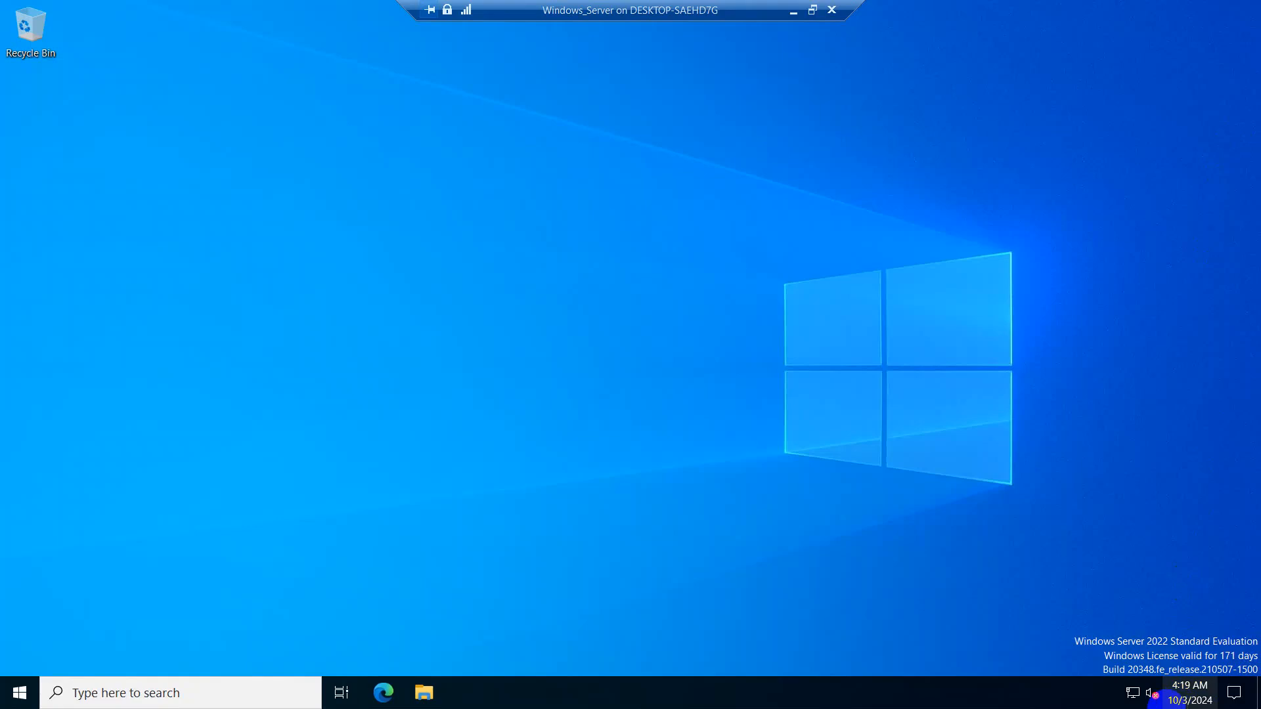
pyautogui.click(1138, 700)
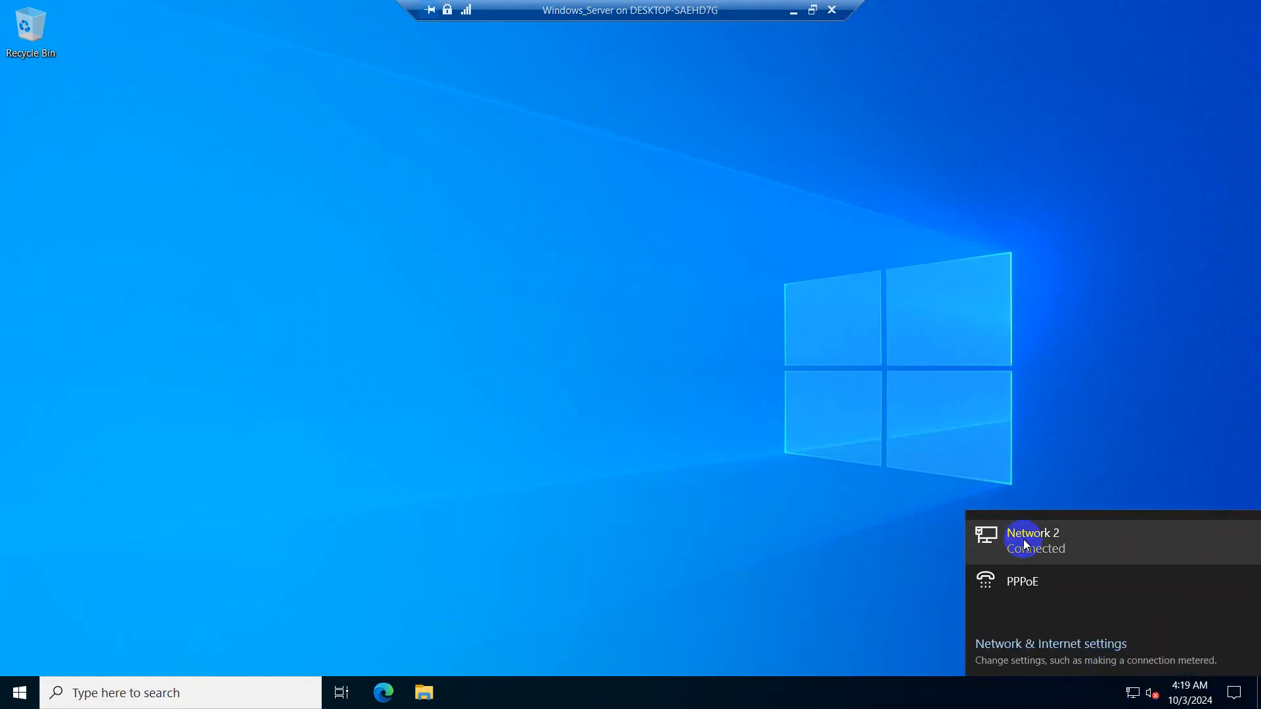
pyautogui.click(683, 441)
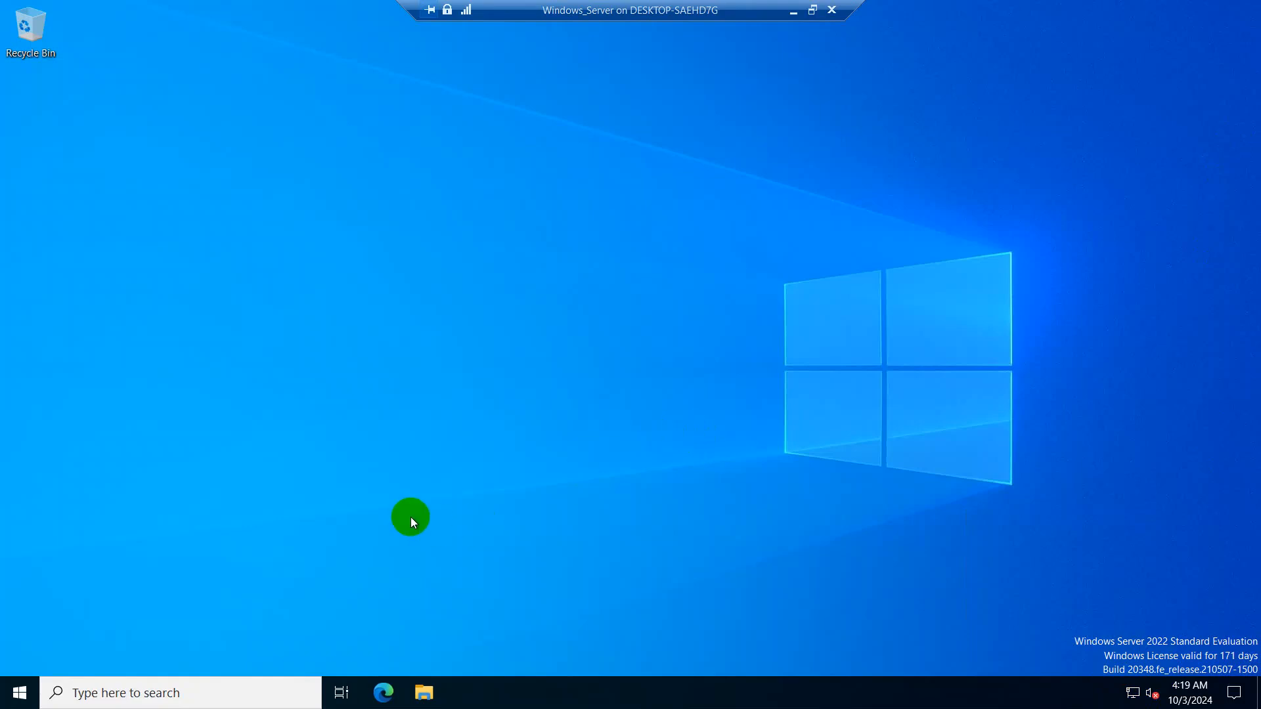
# - Run ipconfig in a command prompt to confirm 10.2.2.2/255.255.255.0, gateway 10.2.2.1, then restore the window
pyautogui.press('super+r')
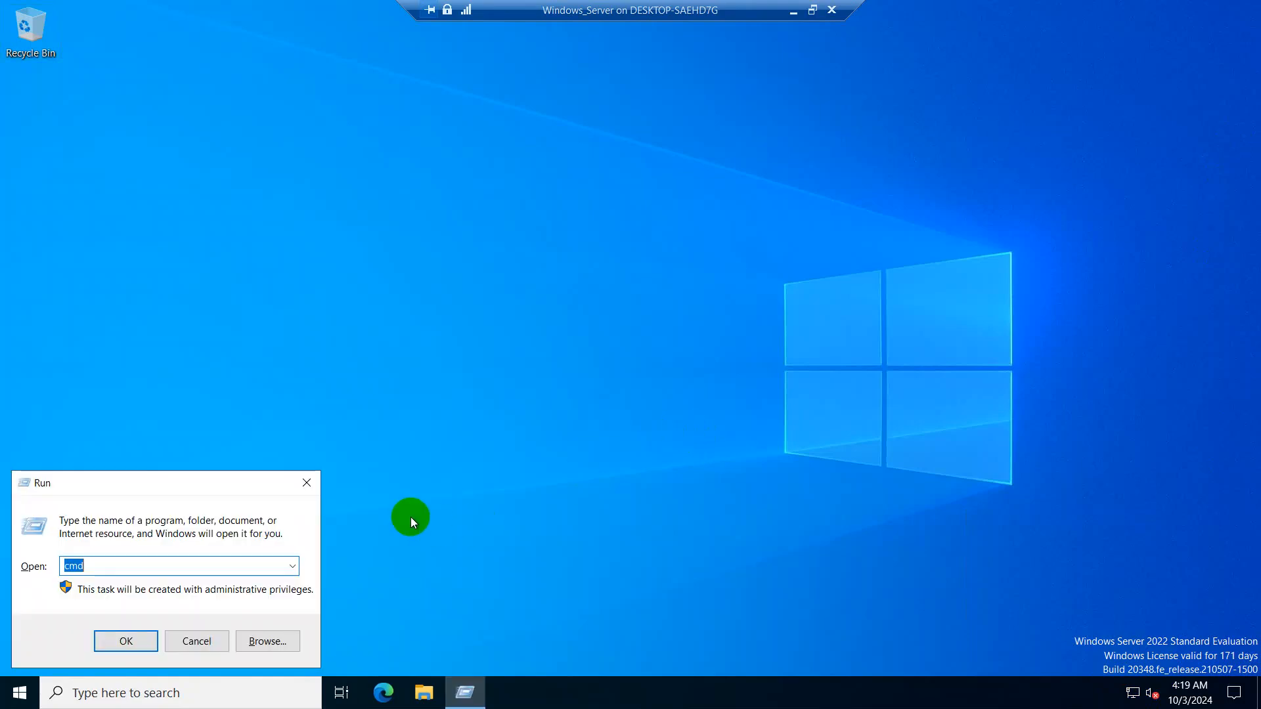
pyautogui.press('Return')
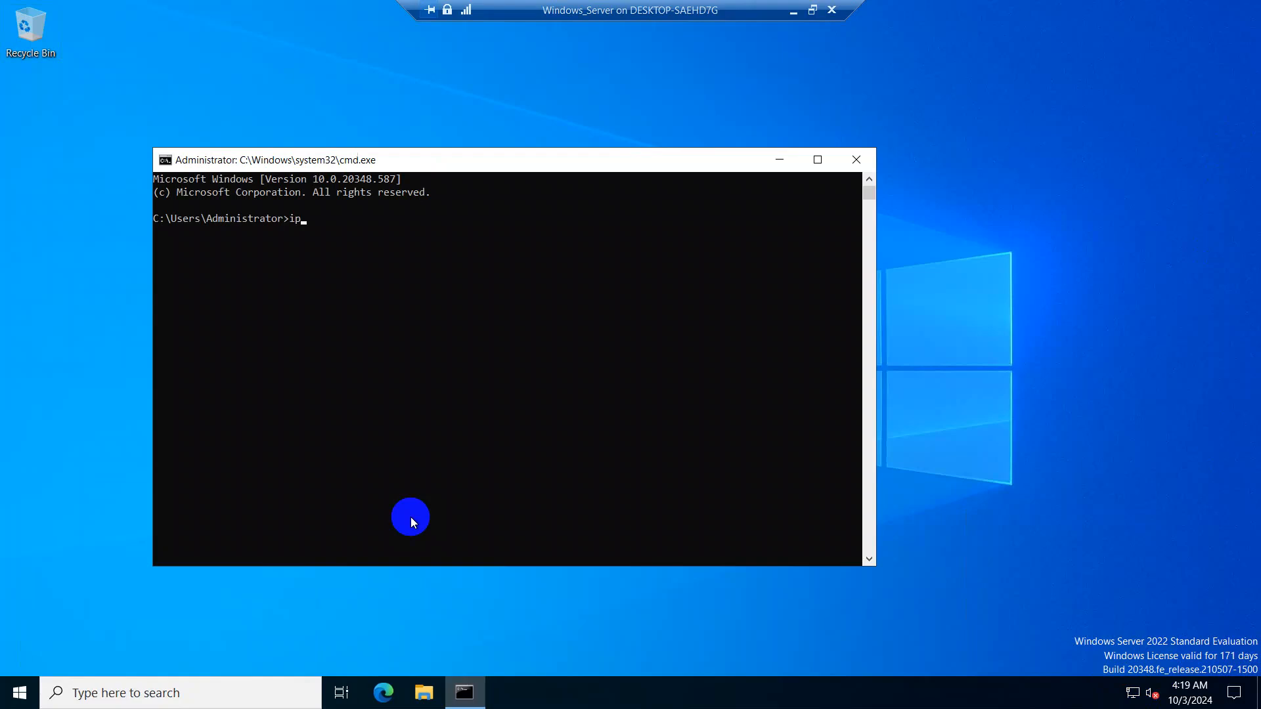
pyautogui.write('ipconfig')
pyautogui.press('Return')
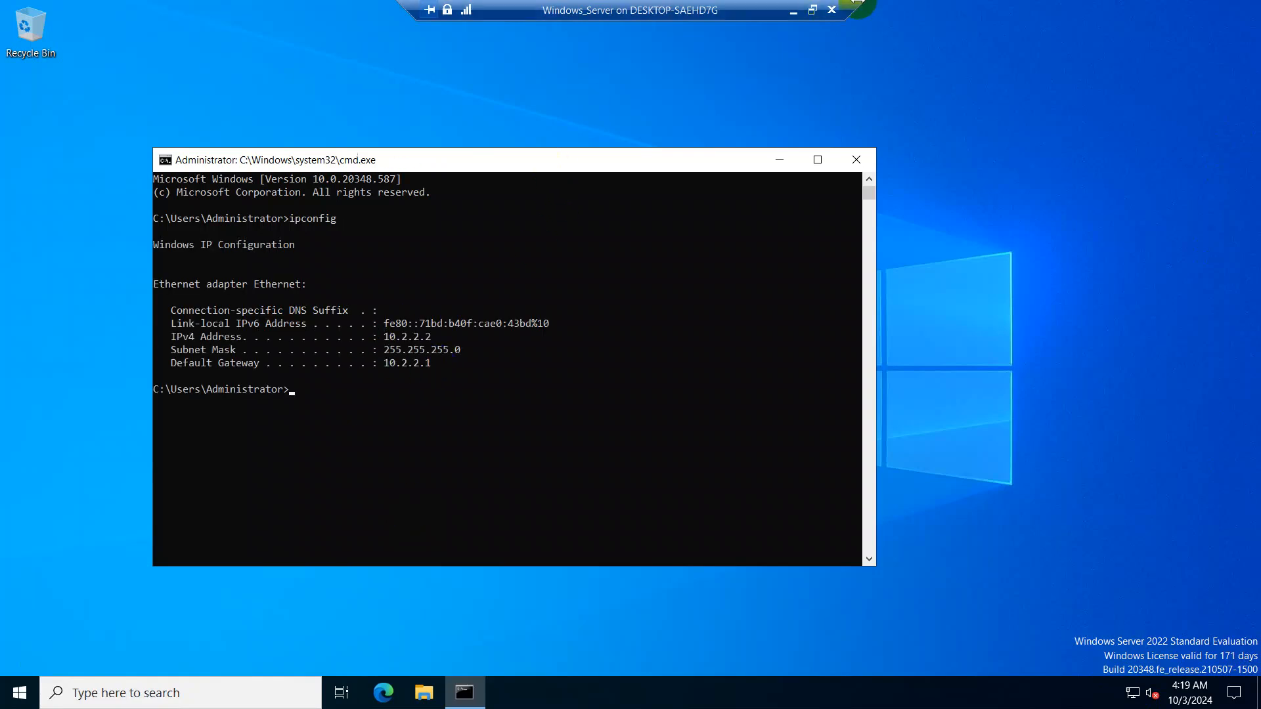
pyautogui.click(813, 10)
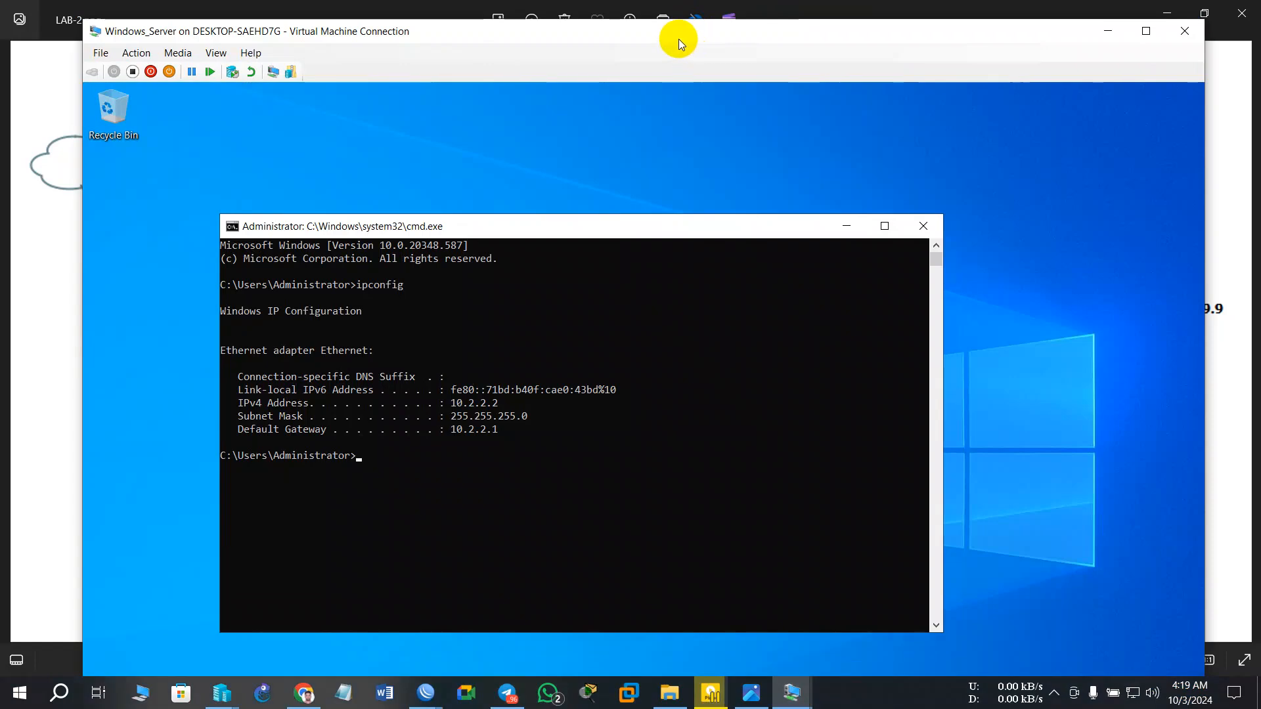
# - Ping google.com from the VM, getting 4/4 replies with 0% loss, then start the VM shutdown
pyautogui.moveTo(679, 44); pyautogui.dragTo(1260, 43)
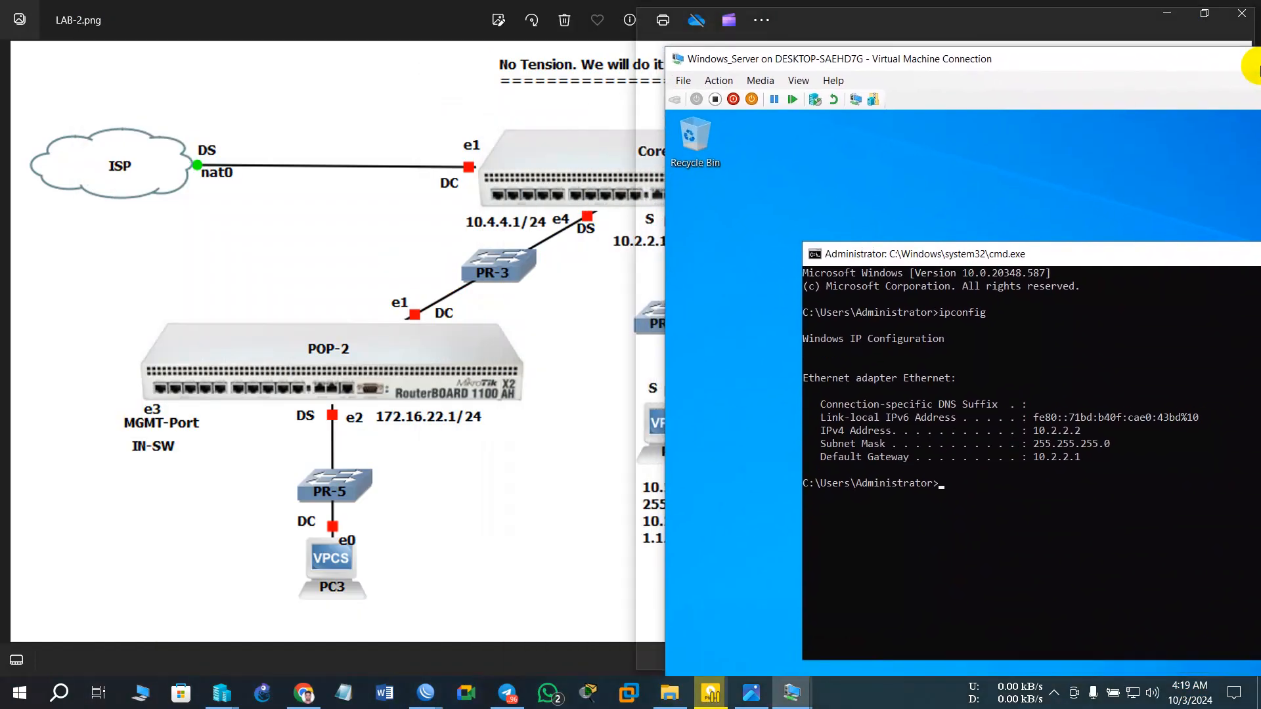
pyautogui.moveTo(914, 18); pyautogui.dragTo(1027, 107)
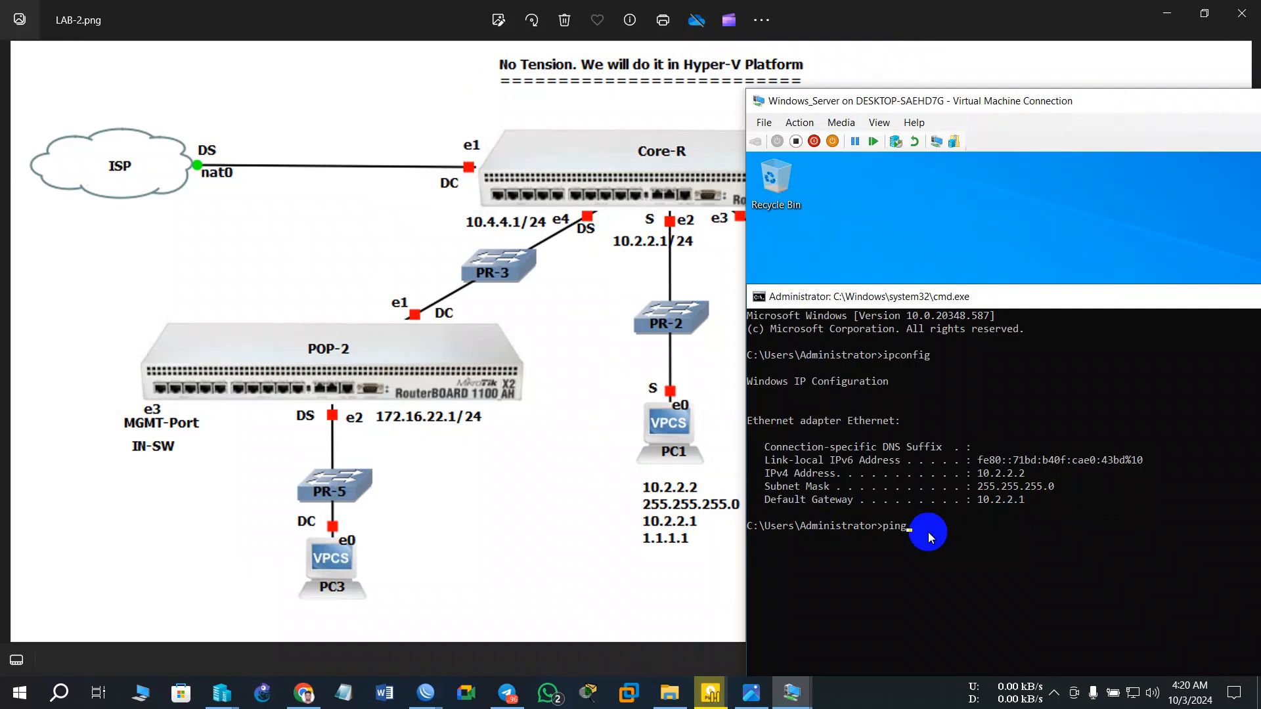
pyautogui.write('google.com')
pyautogui.press('Return')
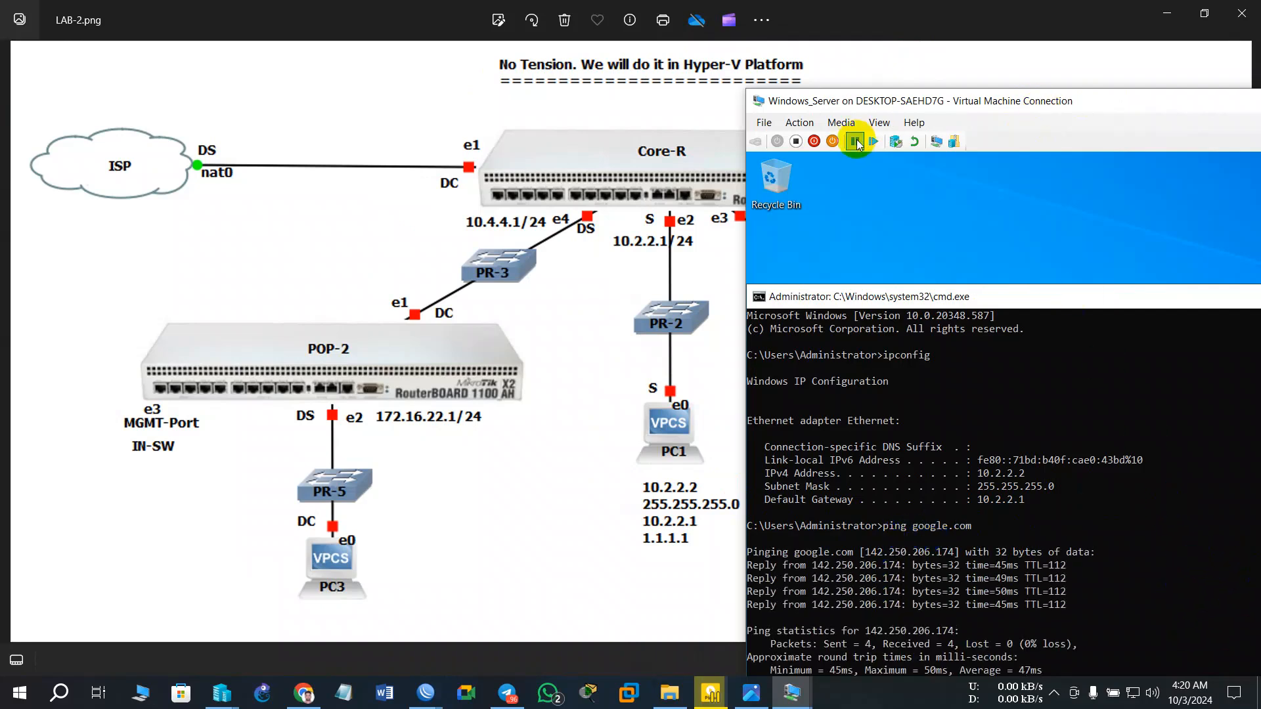
pyautogui.click(814, 141)
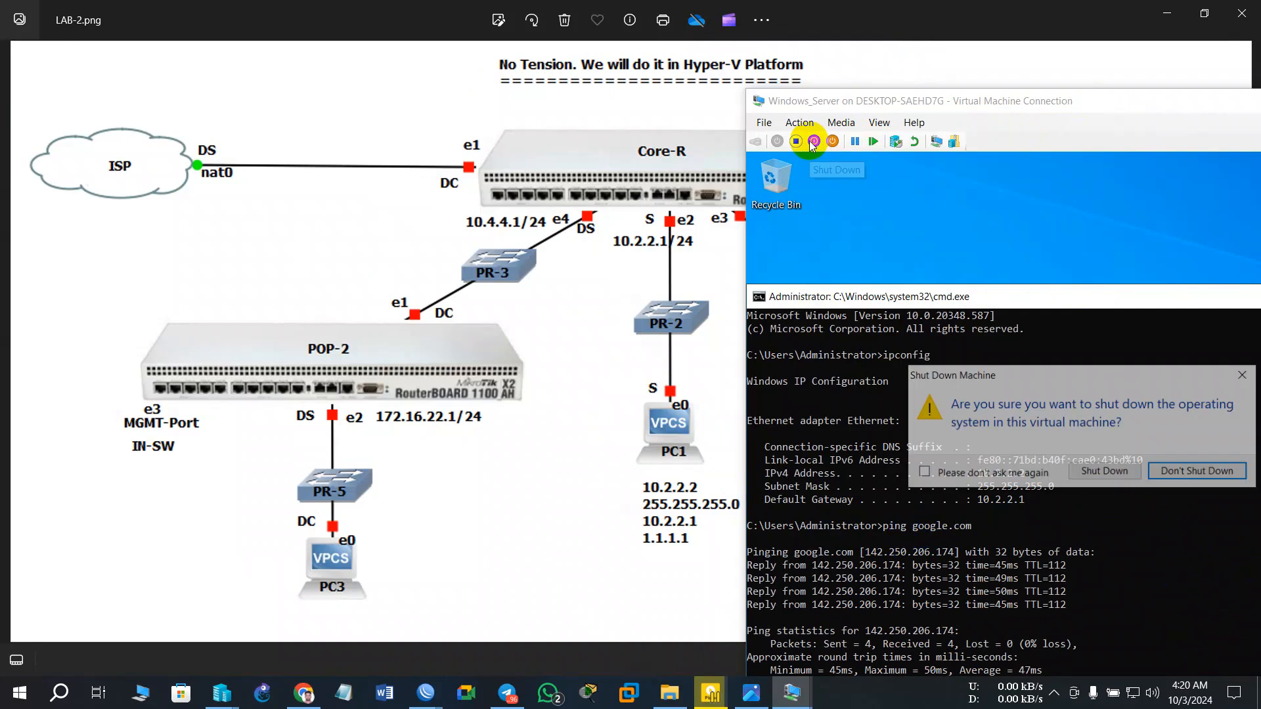
# - Confirm Windows_Server's shutdown and open its Settings from the File menu
pyautogui.click(1104, 472)
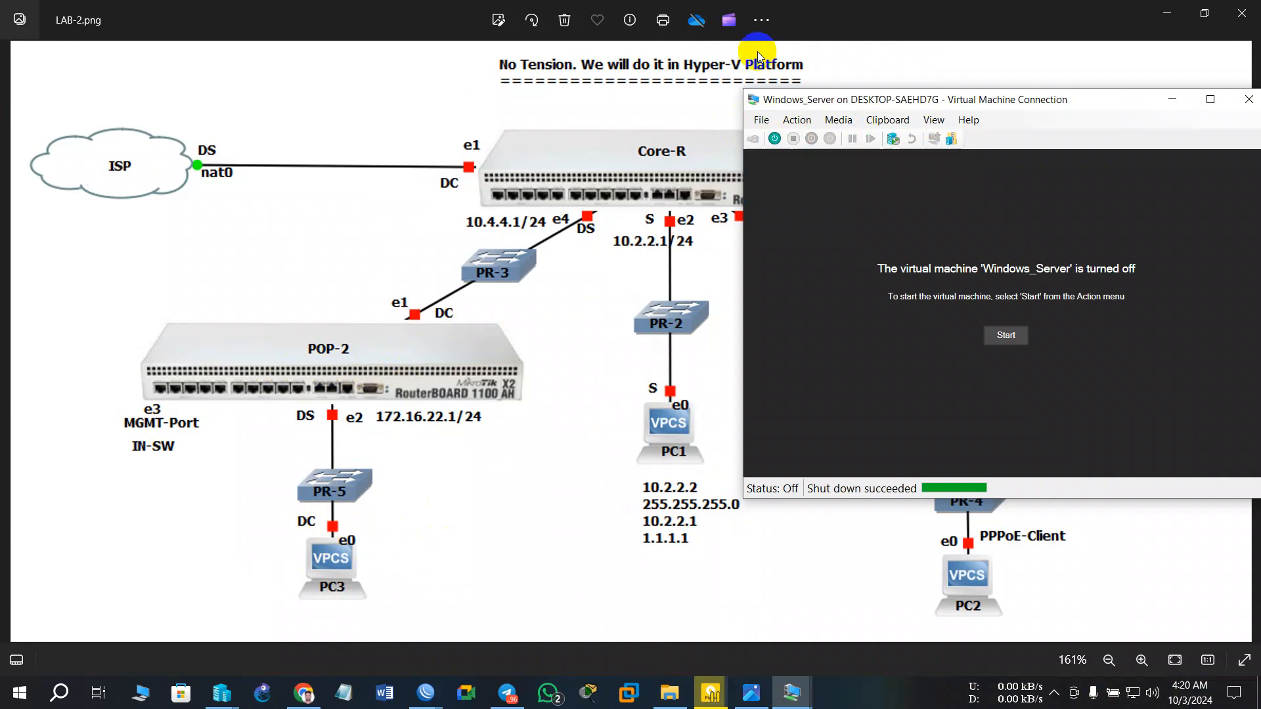
pyautogui.click(768, 120)
pyautogui.click(806, 137)
pyautogui.click(759, 121)
pyautogui.click(776, 139)
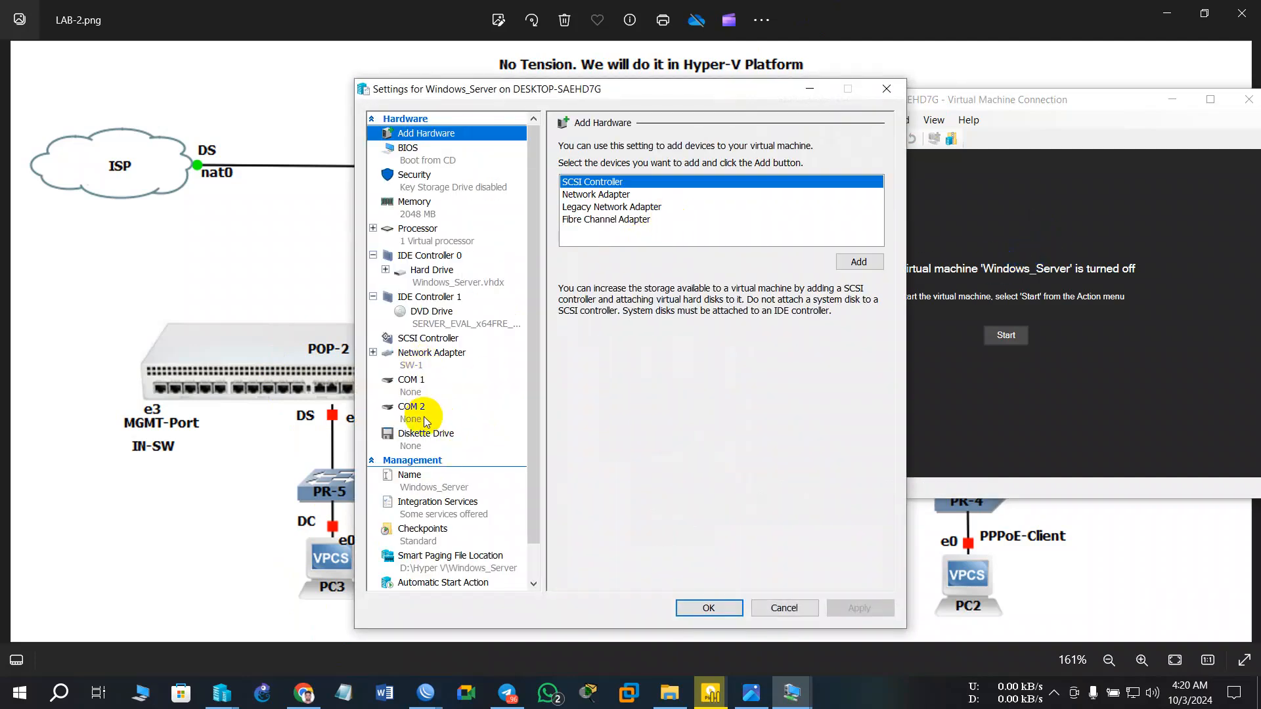
# - Connect Windows_Server's network adapter to SW-5, start the VM and minimize its connection window
pyautogui.click(420, 358)
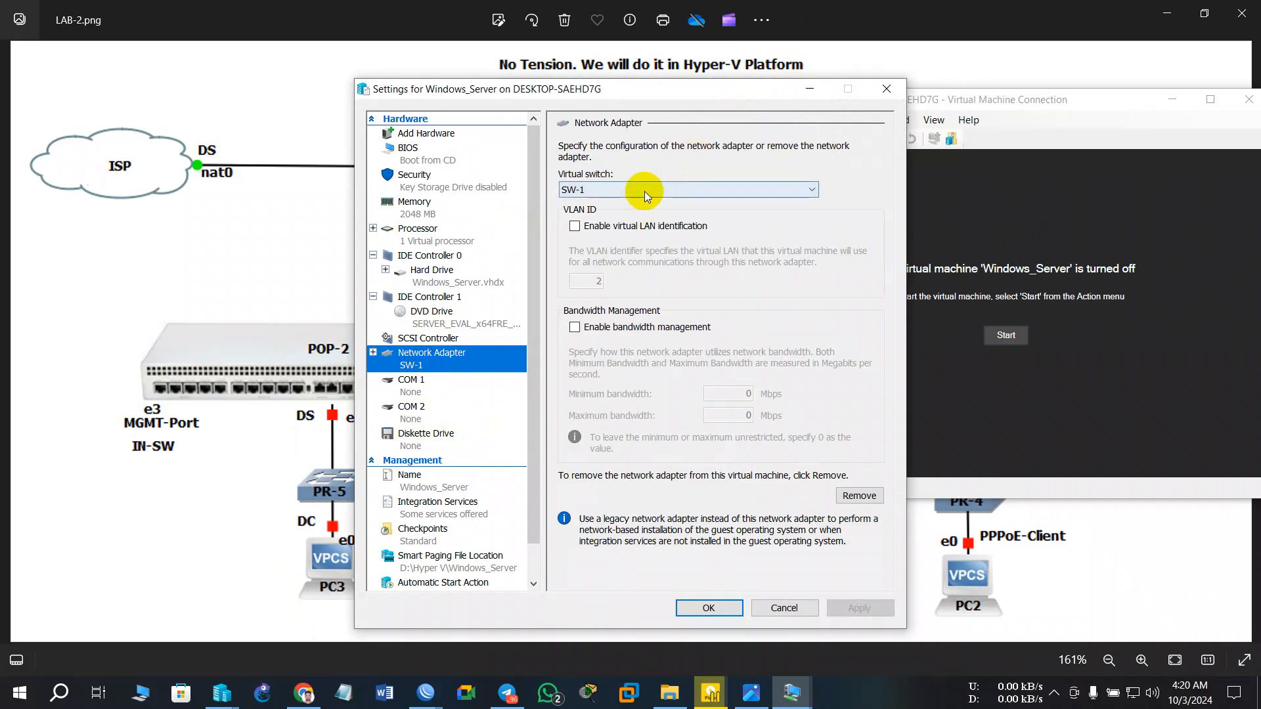
pyautogui.click(644, 191)
pyautogui.click(608, 283)
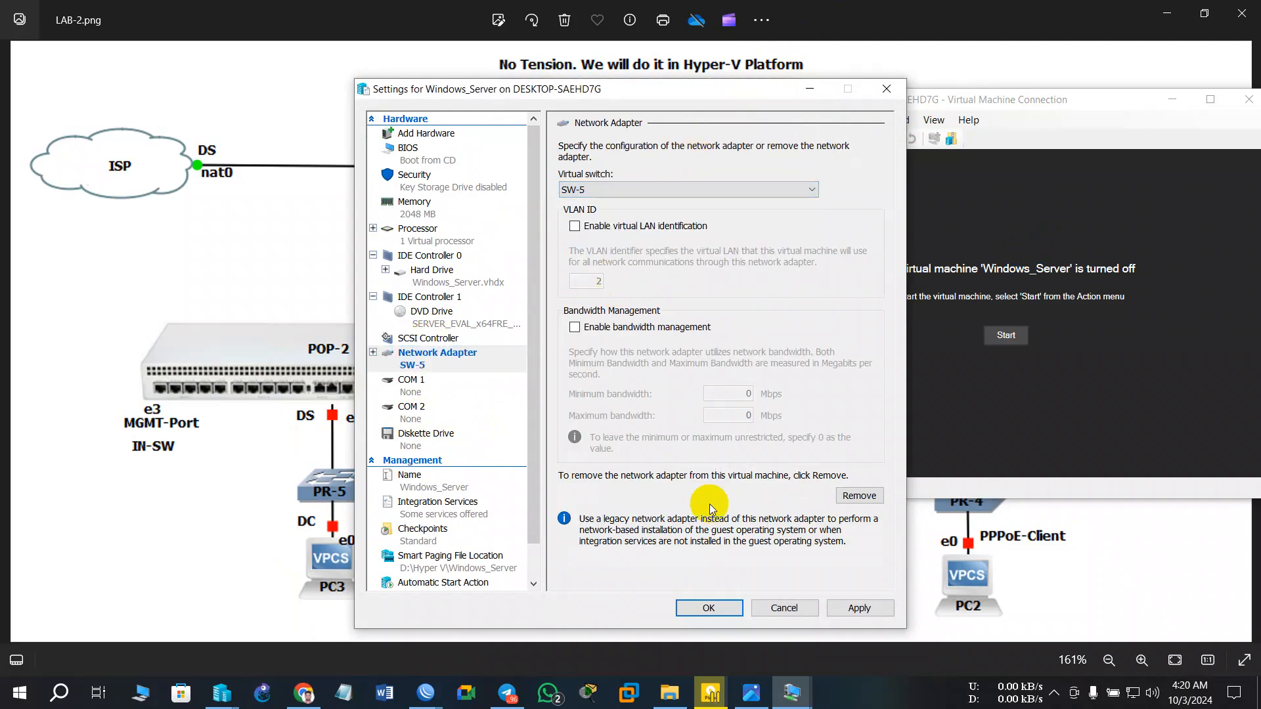
pyautogui.click(868, 610)
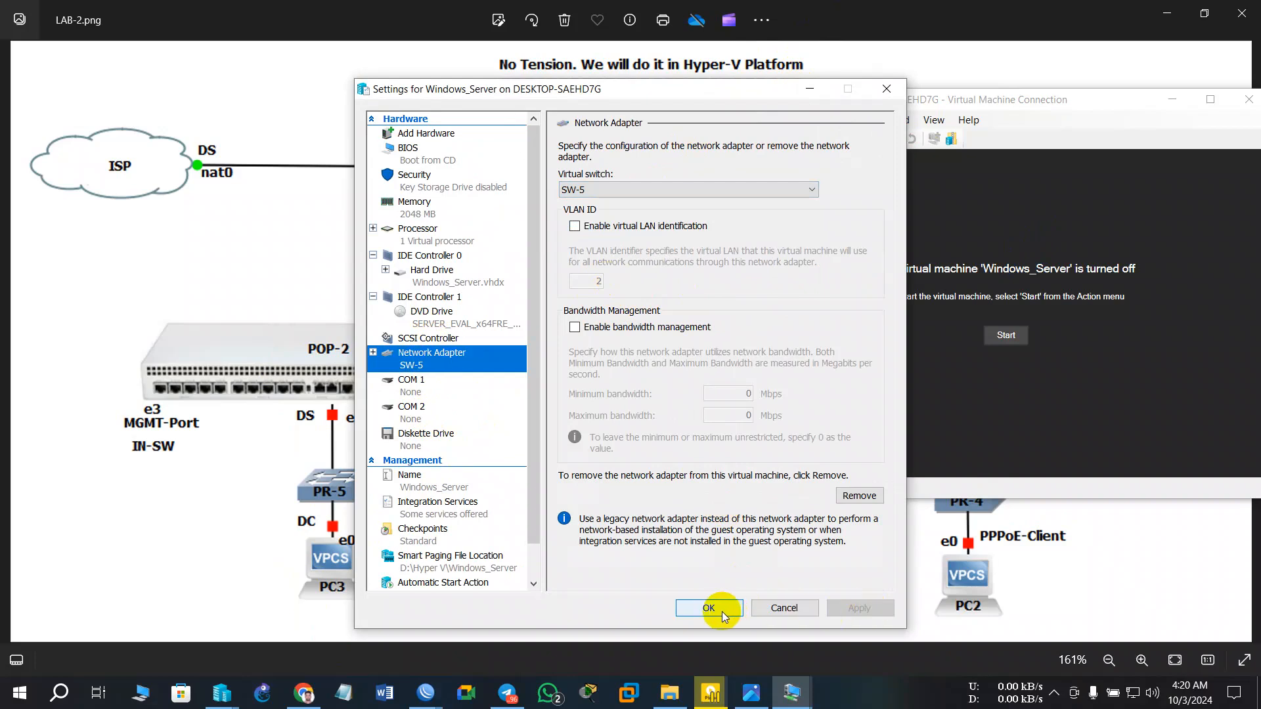
pyautogui.click(717, 608)
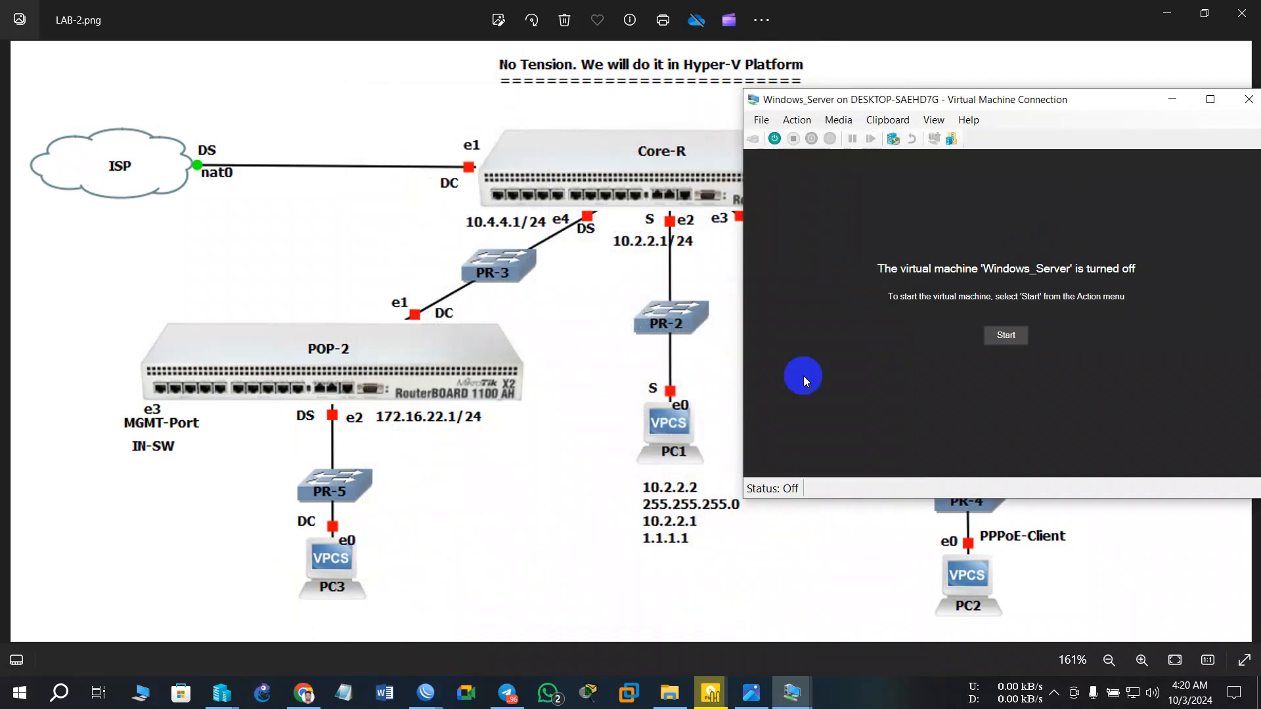
pyautogui.click(1002, 333)
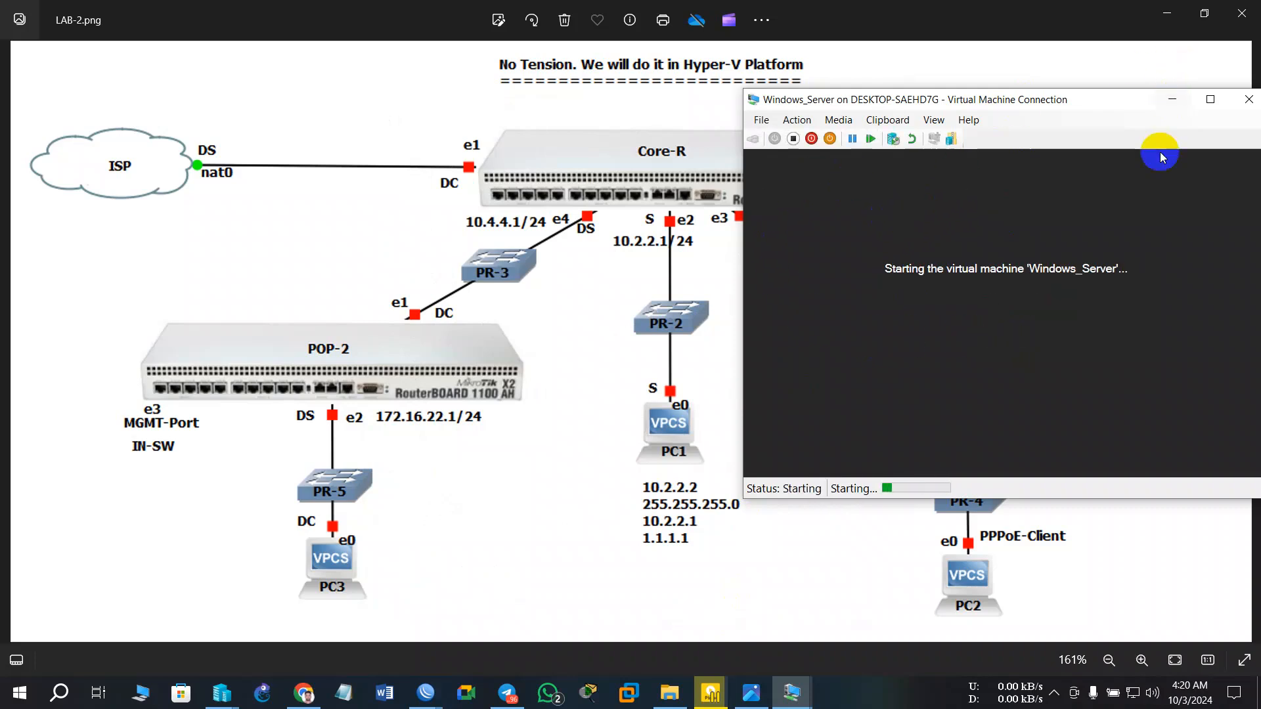
pyautogui.click(1171, 95)
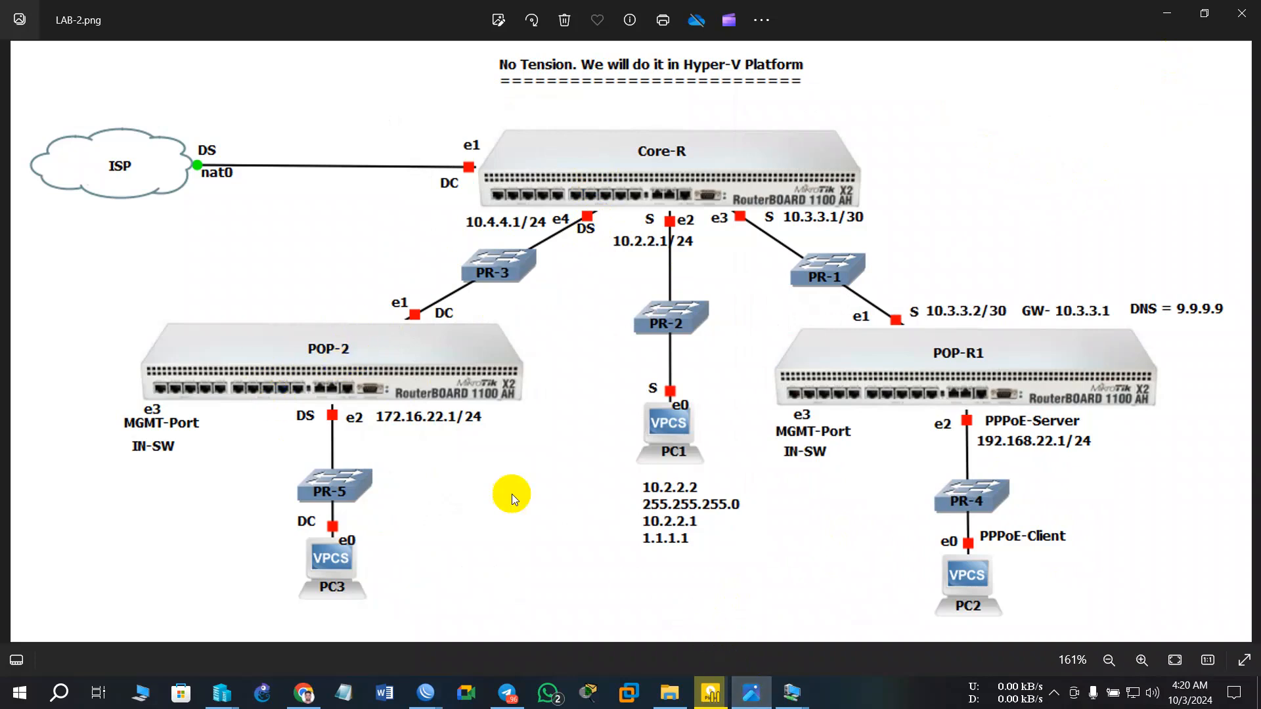
# - Bring the Pop-1 WinBox session forward from the taskbar
pyautogui.click(793, 693)
pyautogui.click(464, 540)
pyautogui.click(426, 693)
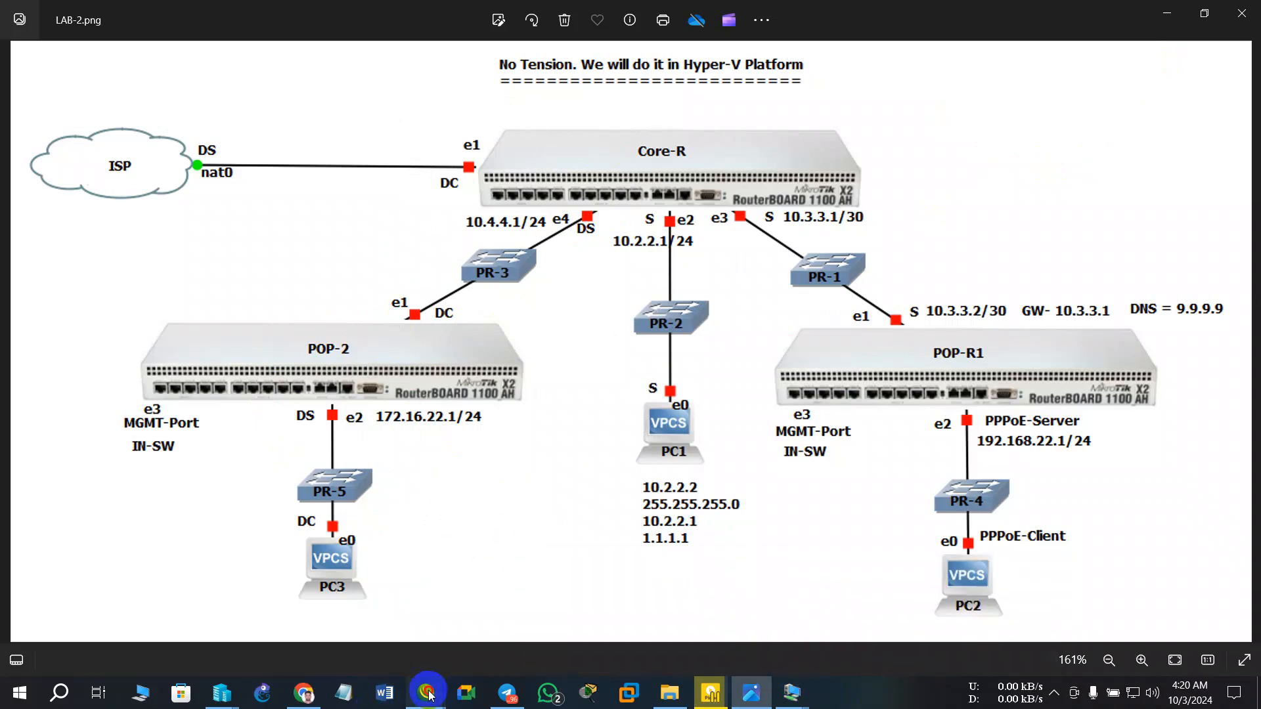
pyautogui.click(355, 604)
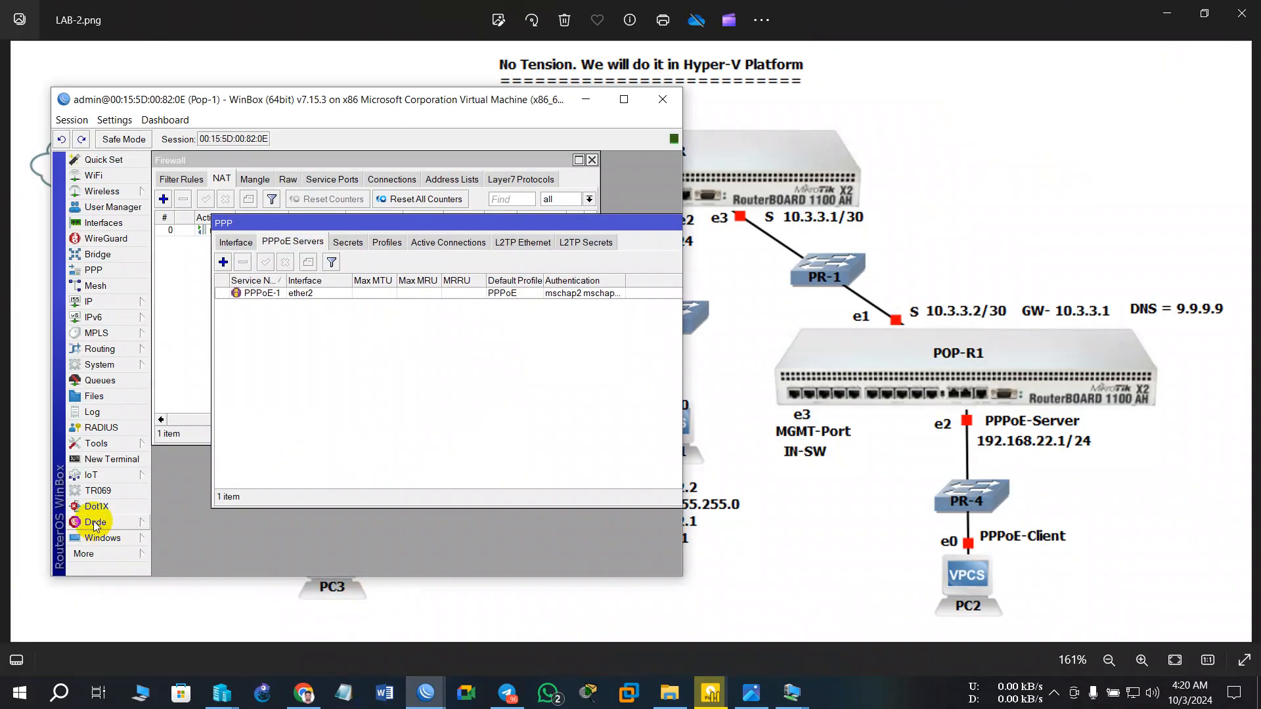
# - Connect a new WinBox session to the Pop-2 neighbour and dismiss the licence welcome notice
pyautogui.click(100, 544)
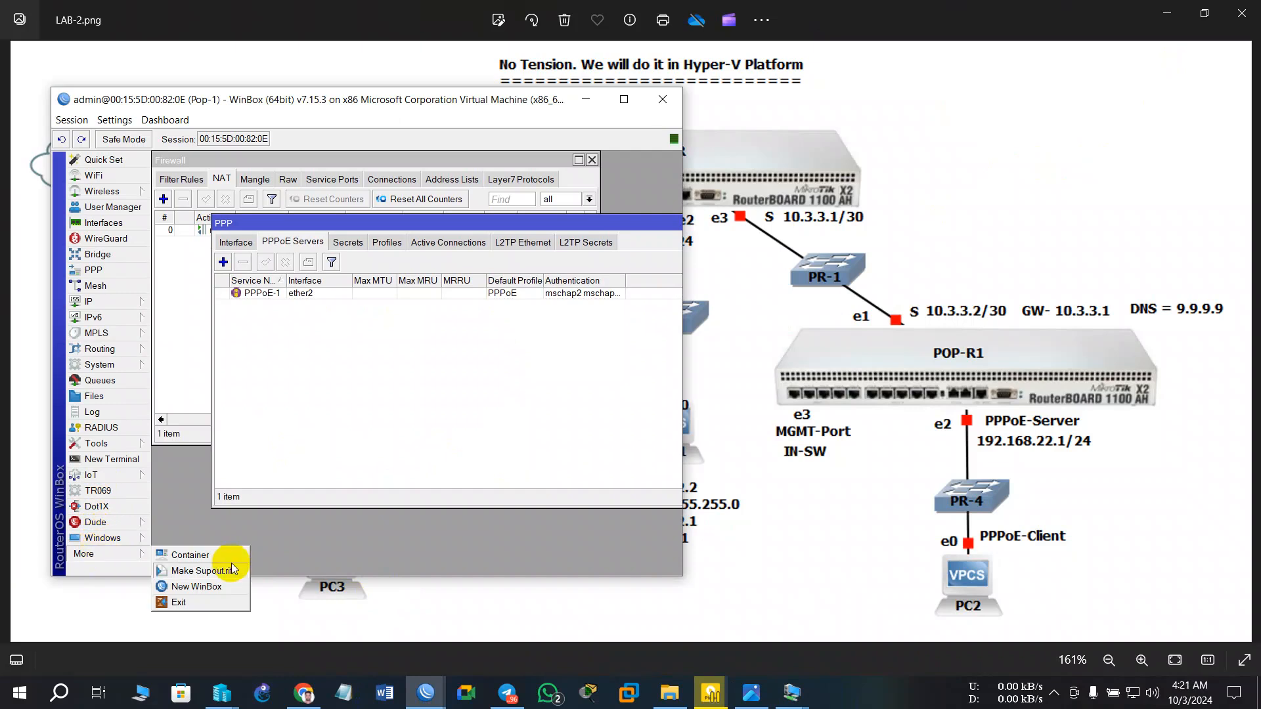
pyautogui.click(195, 584)
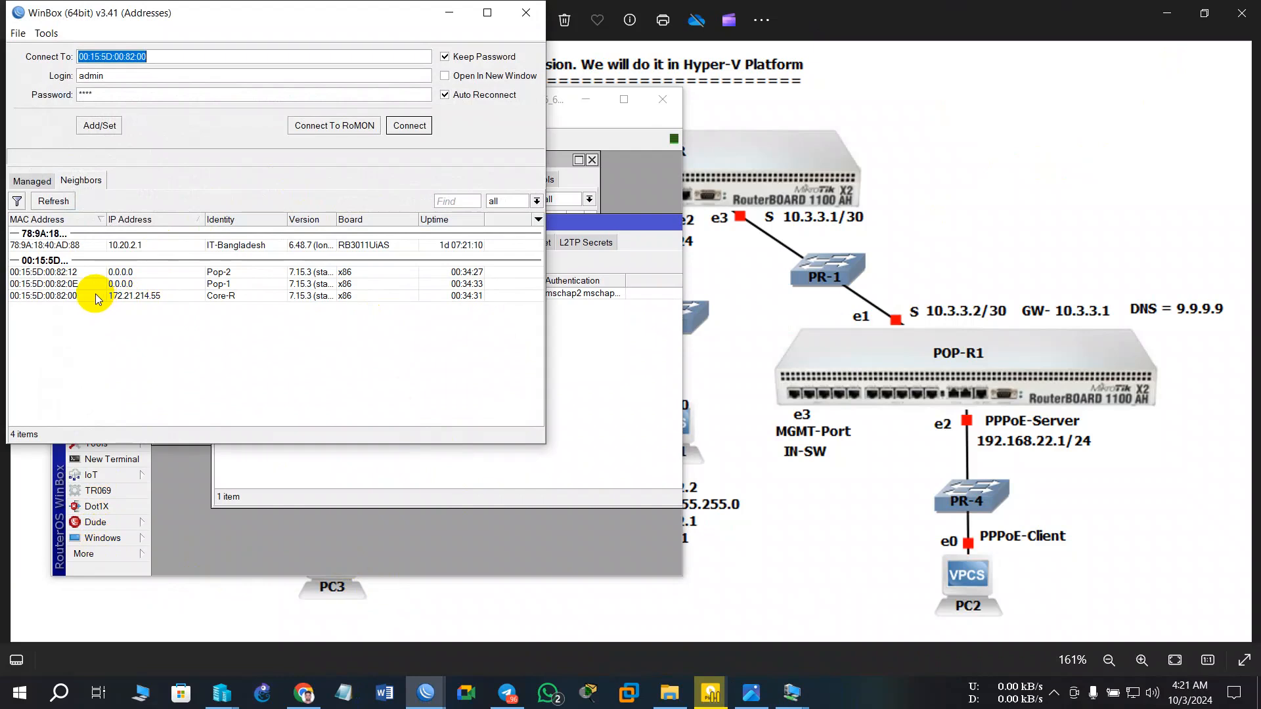
pyautogui.click(51, 272)
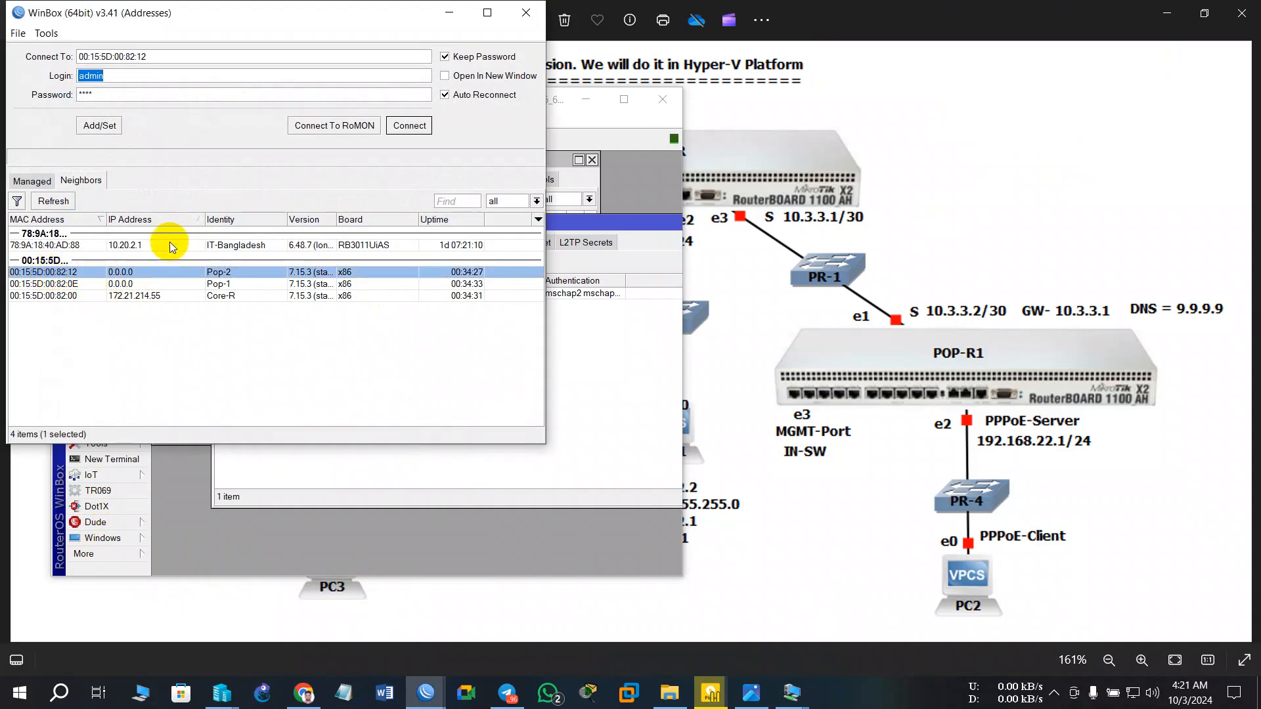
pyautogui.click(408, 126)
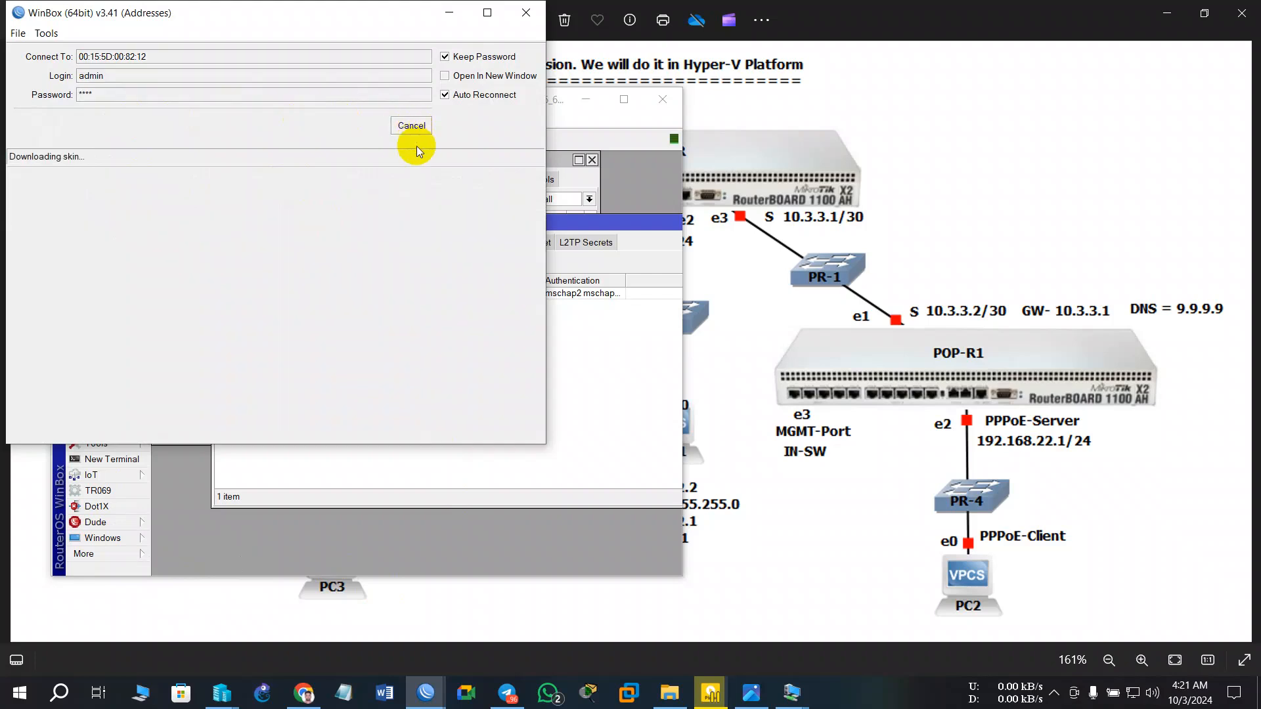
pyautogui.click(586, 100)
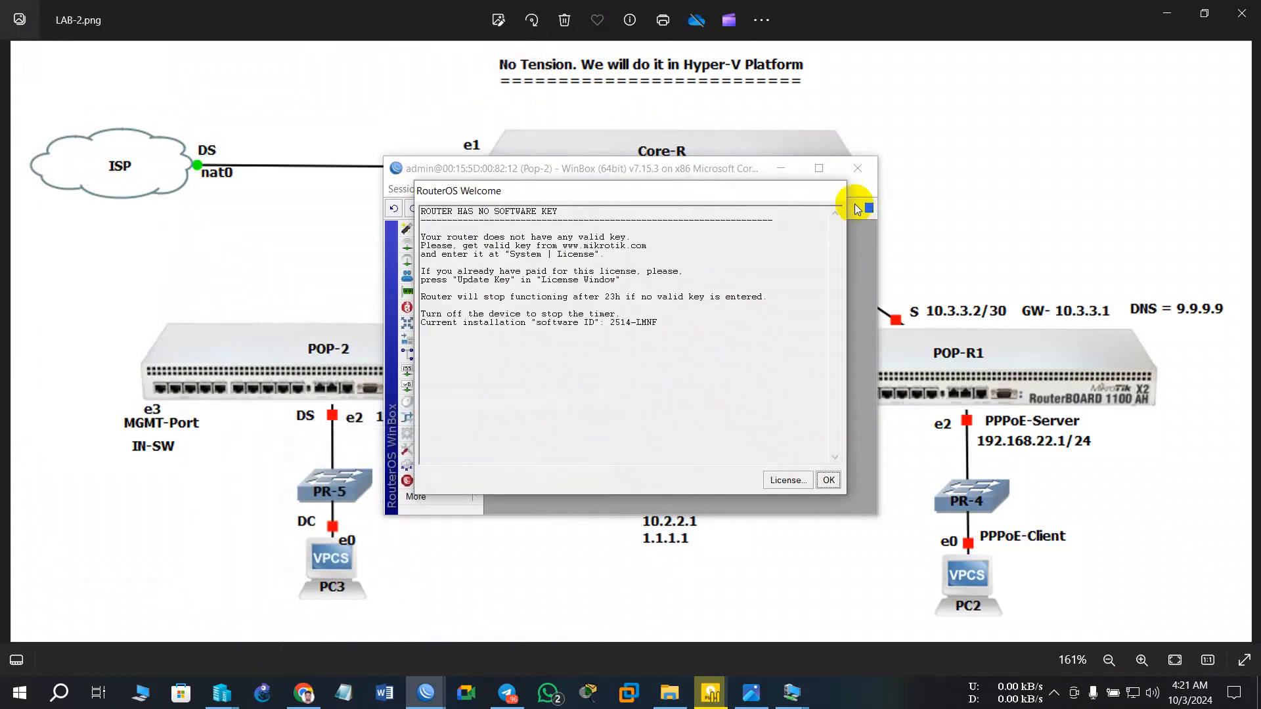
pyautogui.click(817, 483)
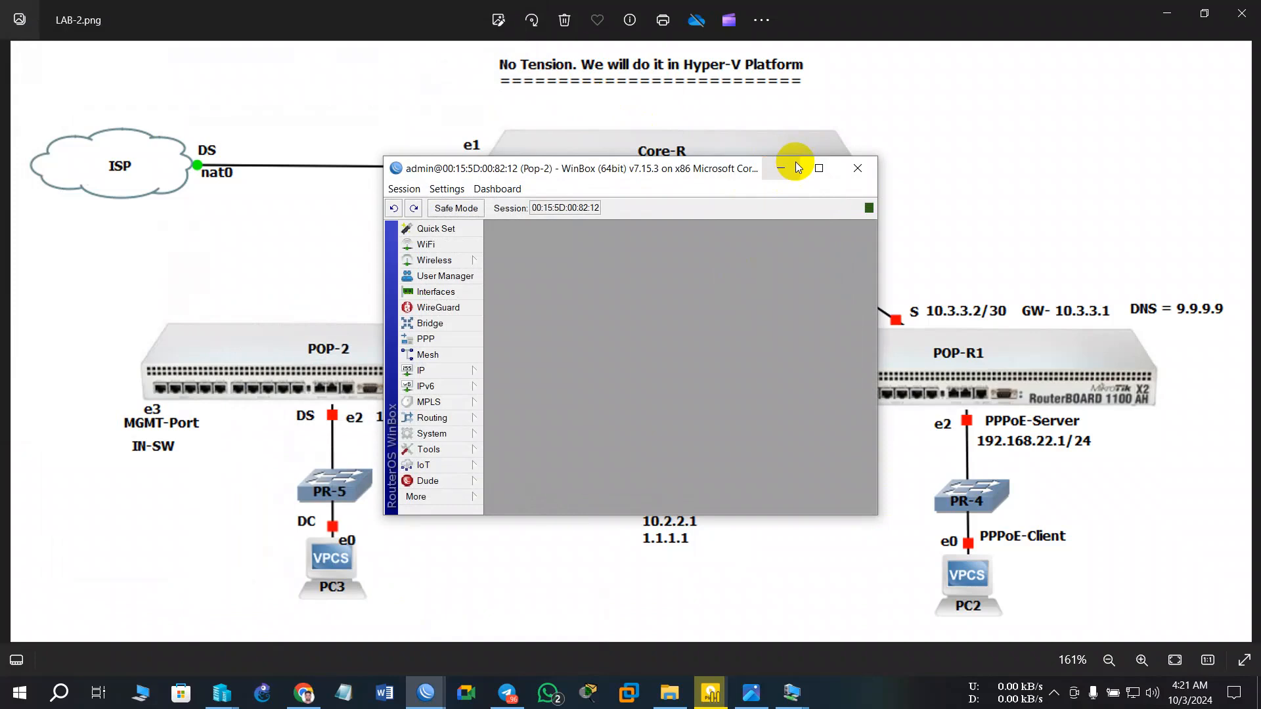
pyautogui.moveTo(551, 176); pyautogui.dragTo(851, 156)
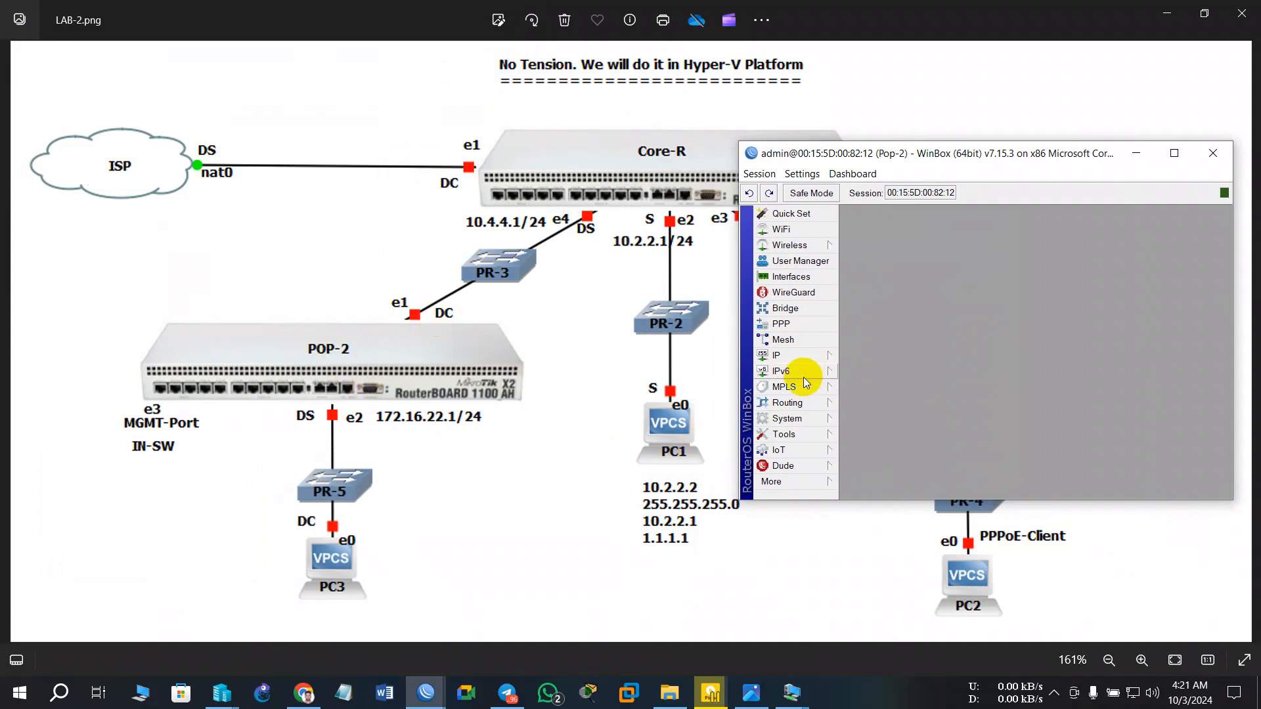
# - Add a DHCP client on Pop-2's ether1, binding 10.4.4.254/24 with a default route
pyautogui.click(801, 358)
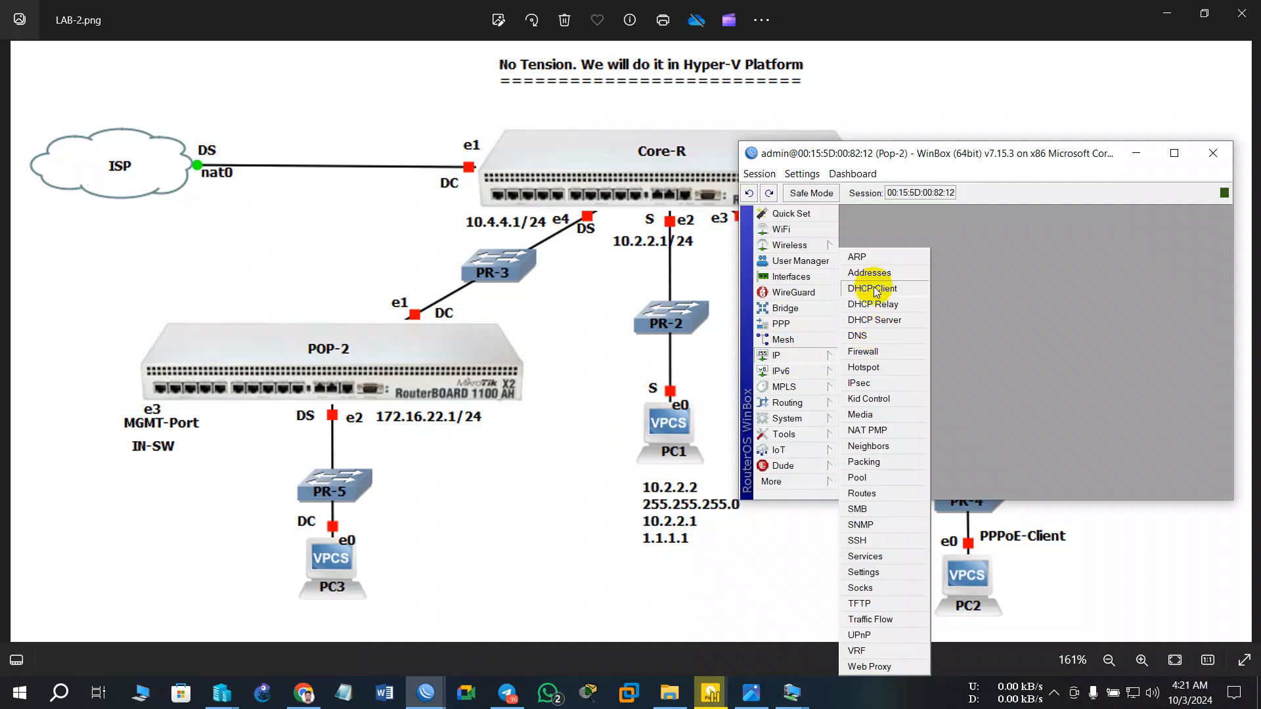
pyautogui.click(872, 288)
pyautogui.click(855, 253)
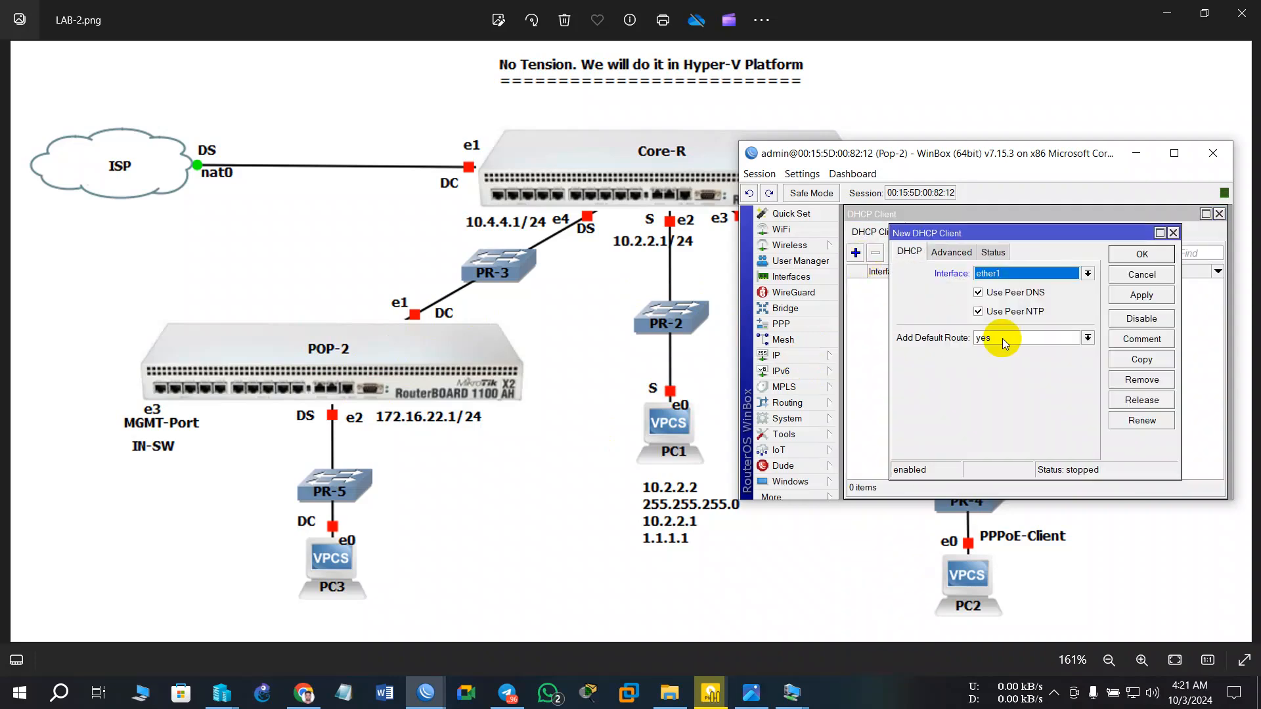
pyautogui.click(1142, 295)
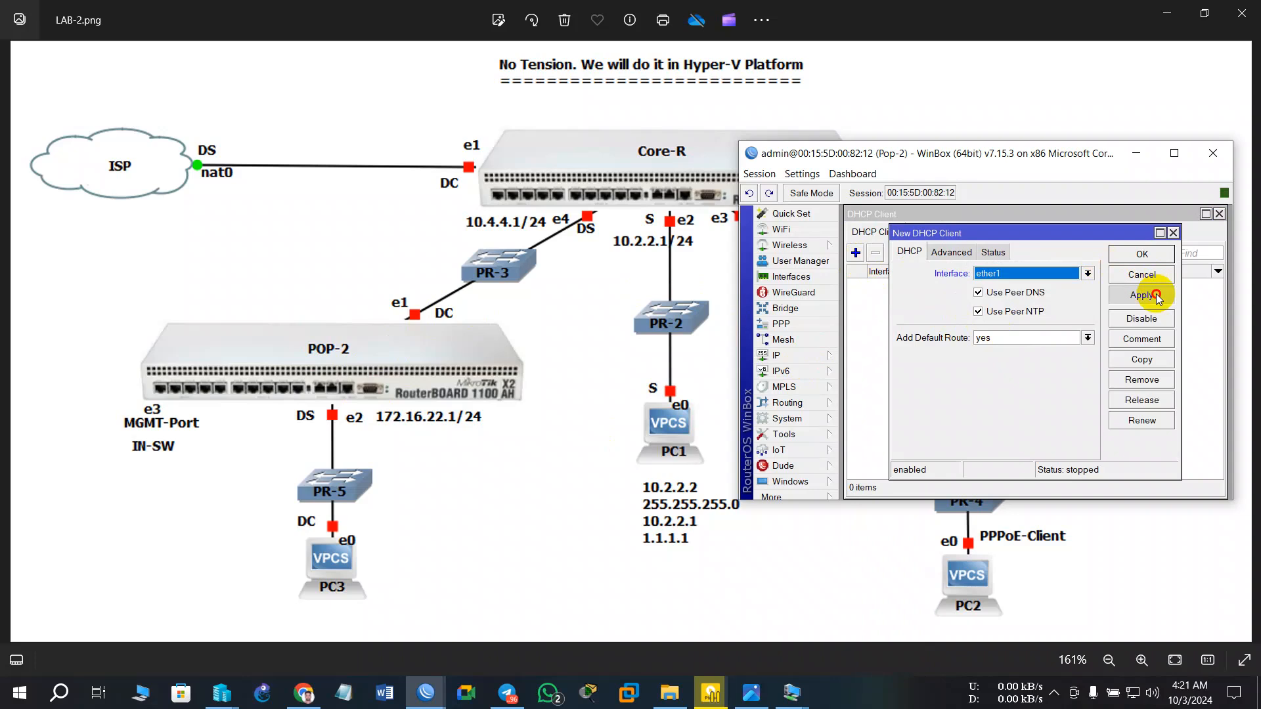
pyautogui.click(1145, 254)
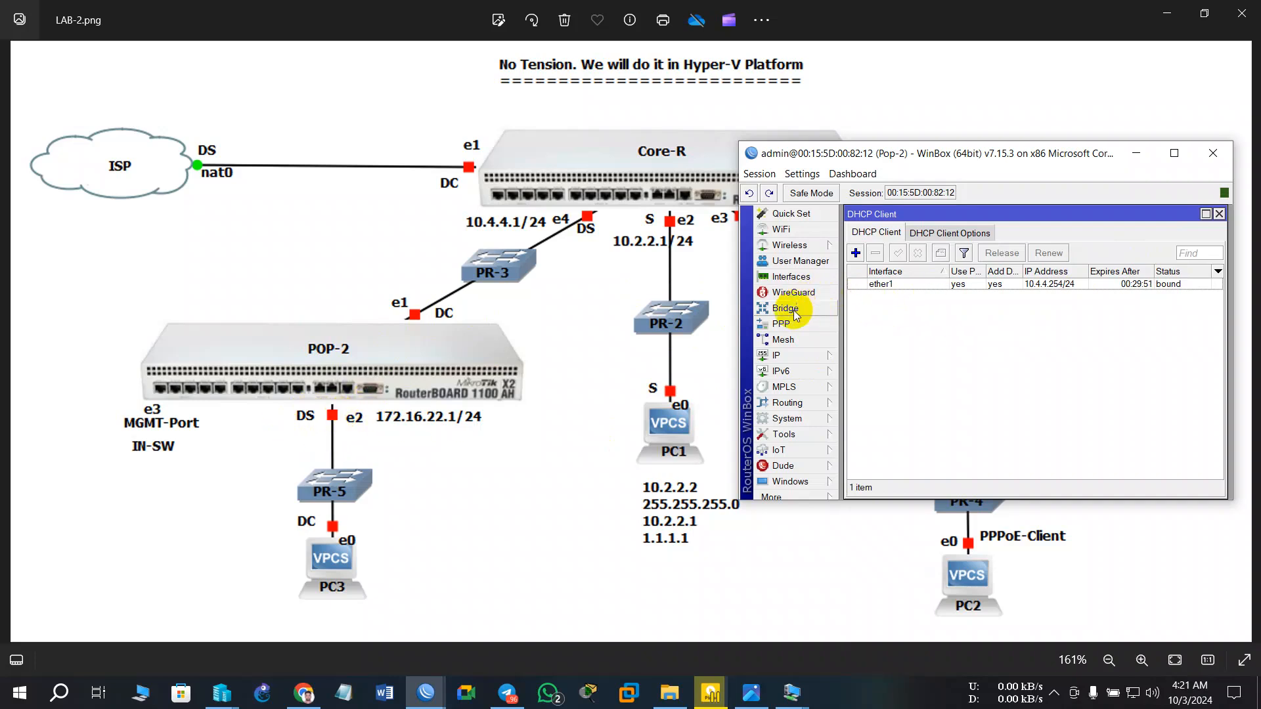
pyautogui.click(778, 355)
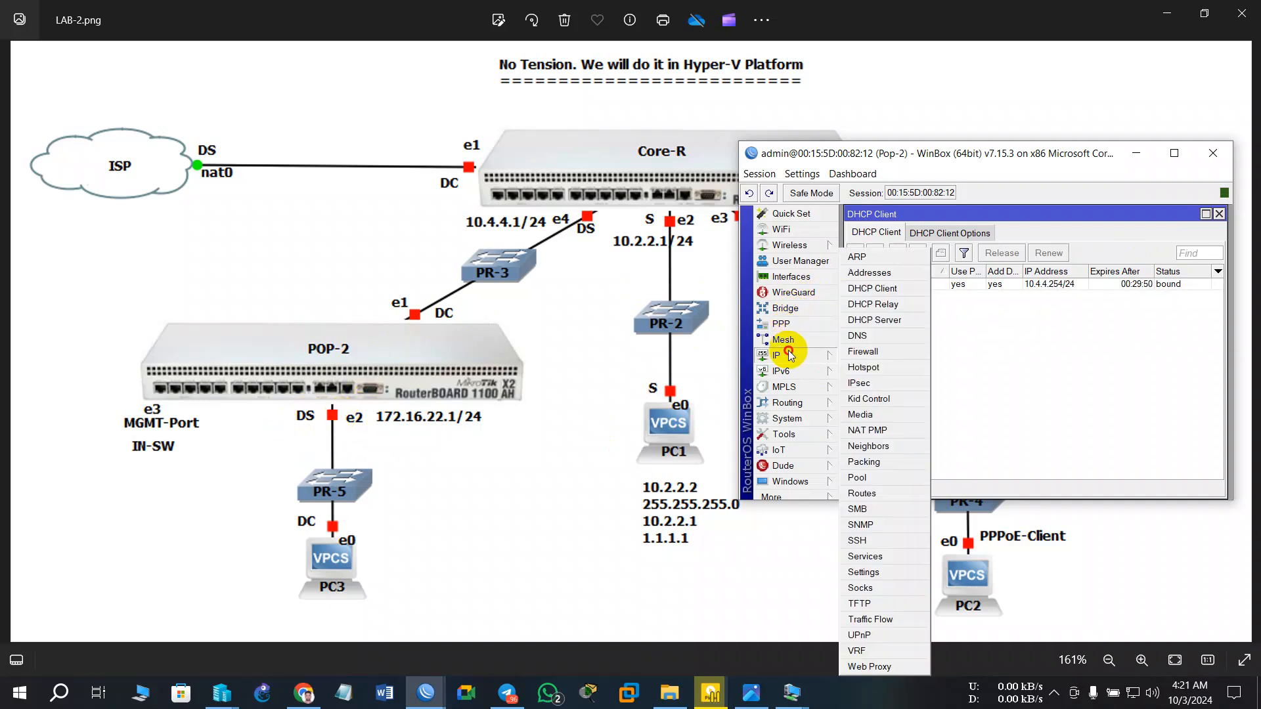
# - Add the address 172.16.22.1/24 to Pop-2's ether2 interface
pyautogui.click(880, 273)
pyautogui.click(913, 244)
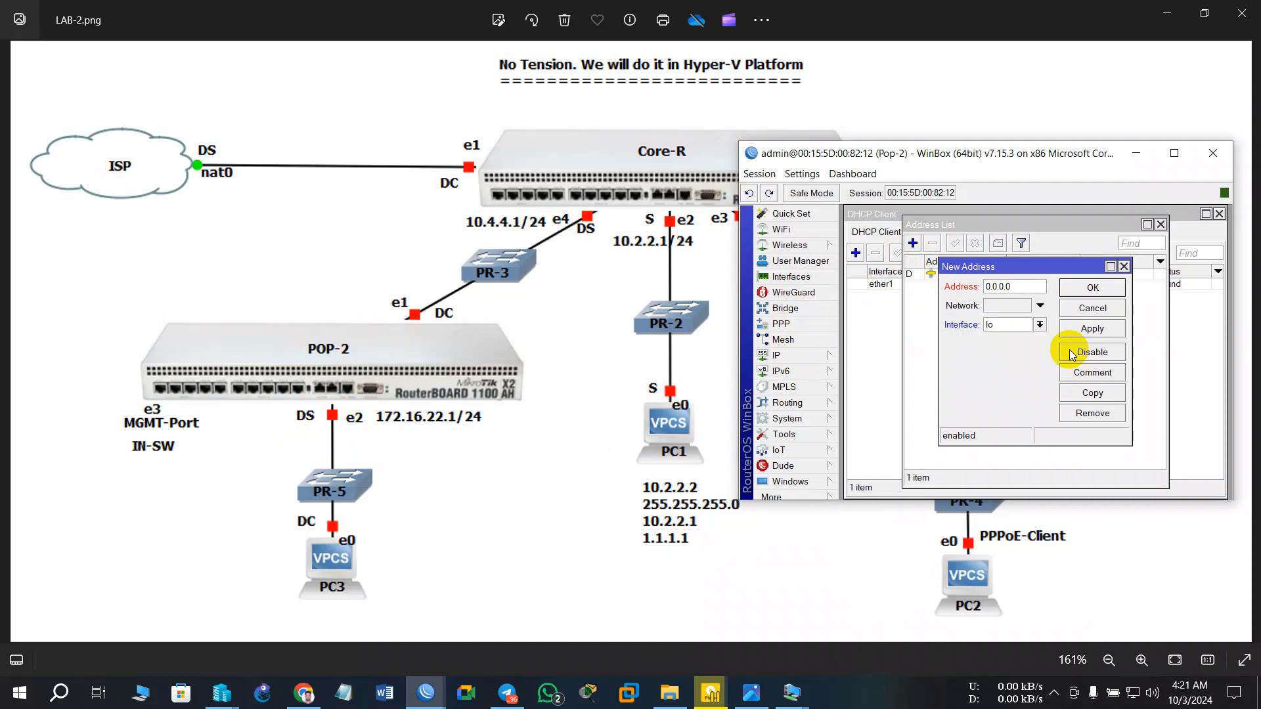
pyautogui.click(1021, 283)
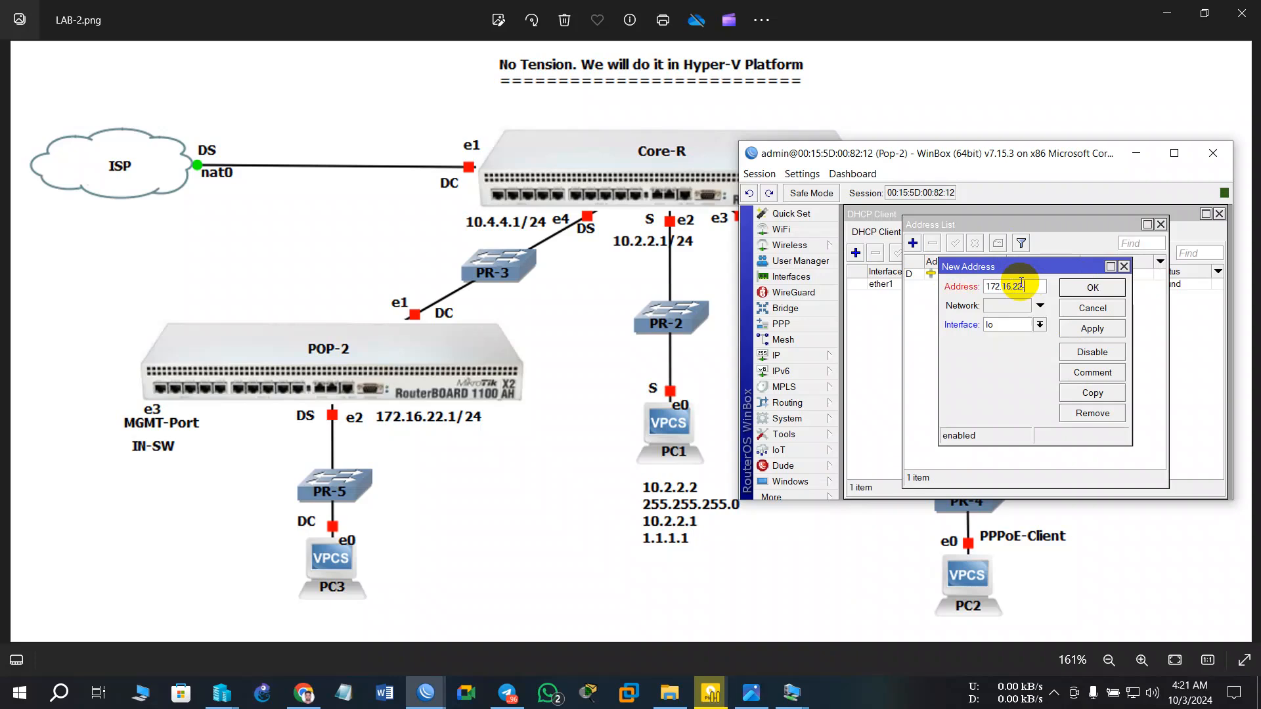
pyautogui.write('1')
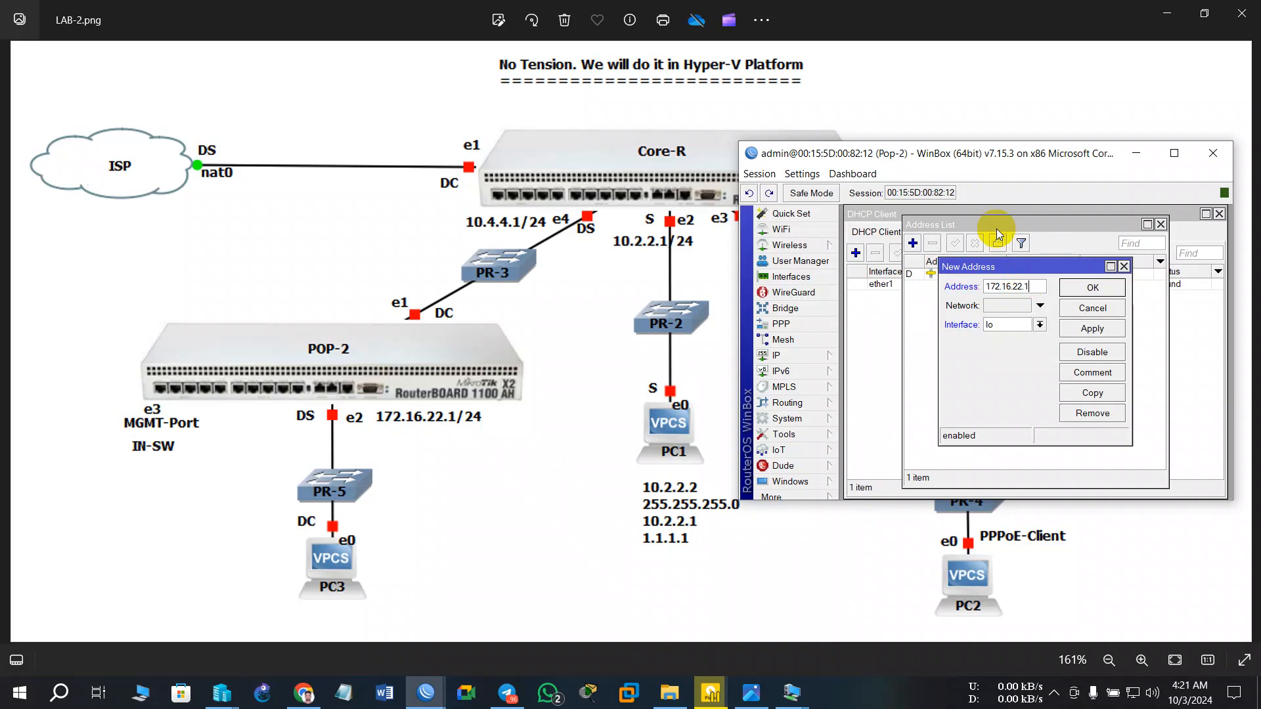
pyautogui.write('/24')
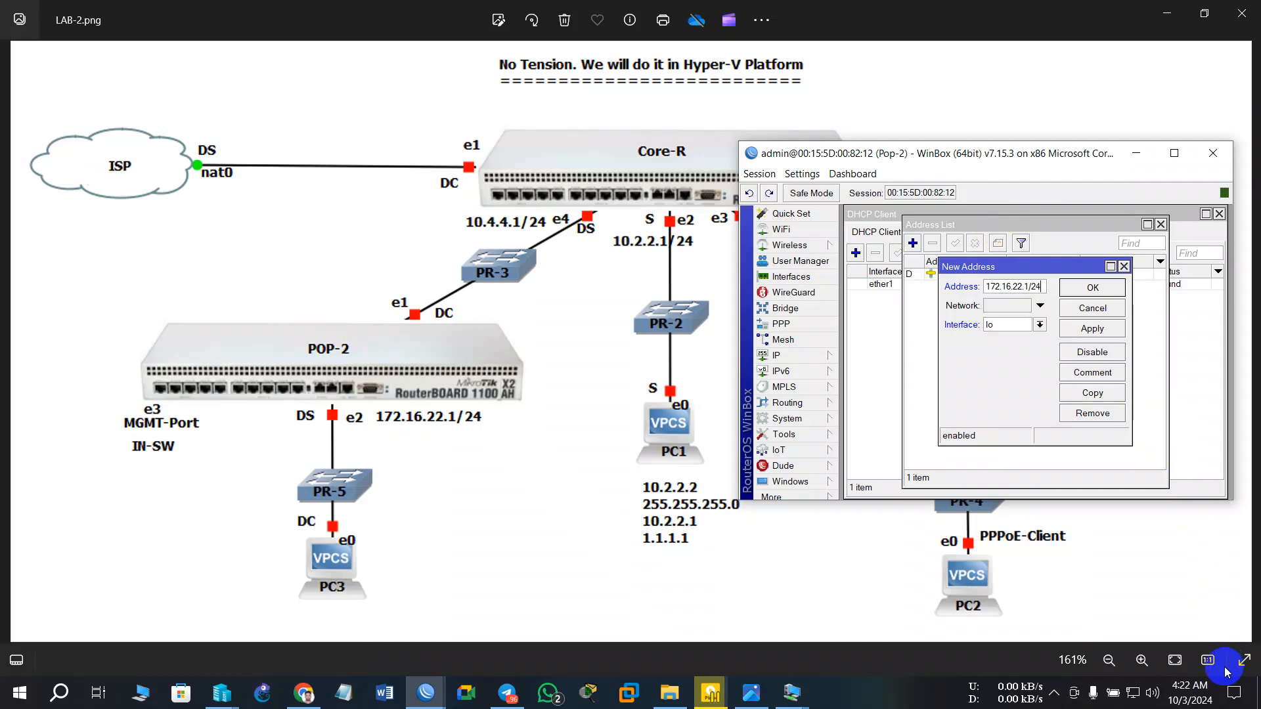
pyautogui.click(1017, 326)
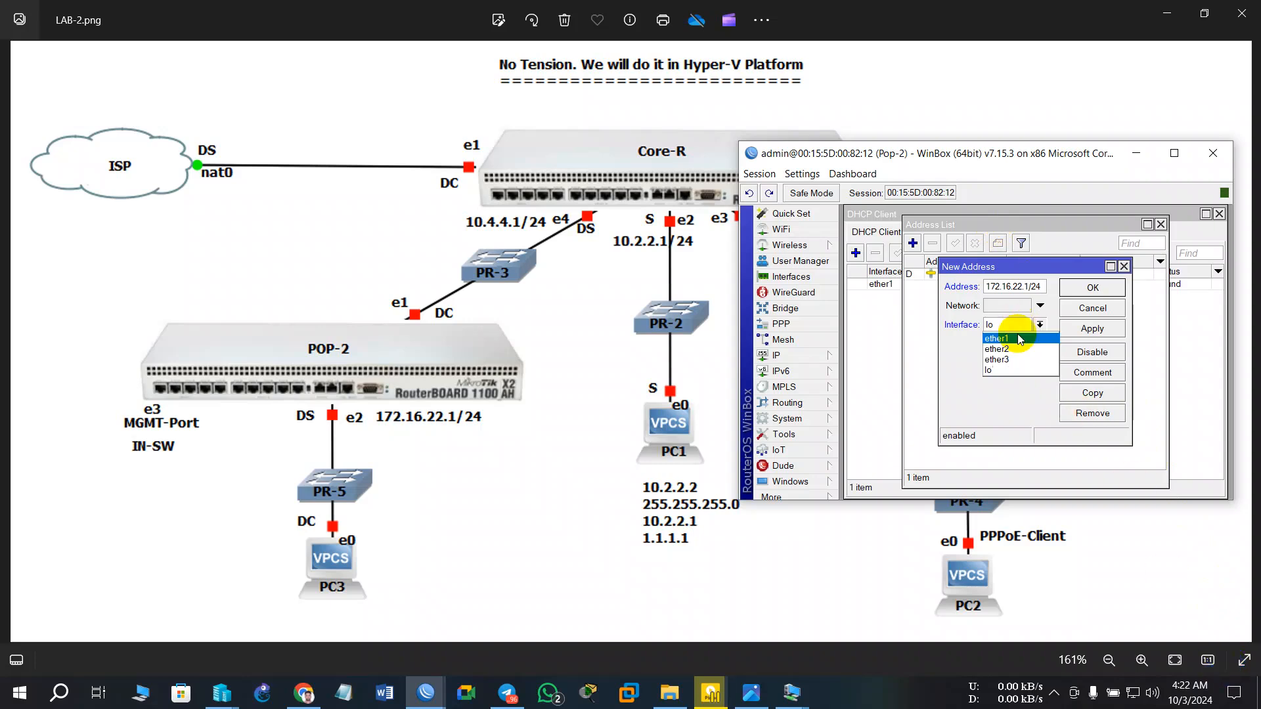
pyautogui.click(1003, 349)
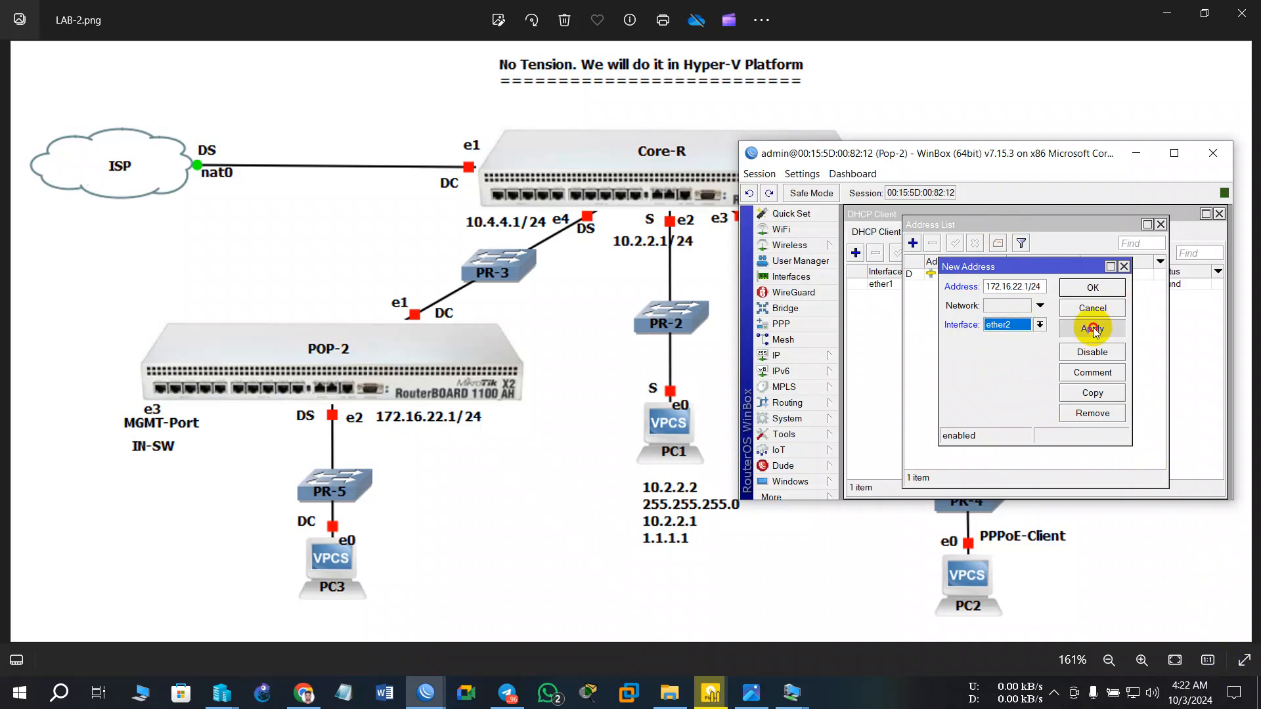
pyautogui.click(1092, 329)
pyautogui.click(1134, 289)
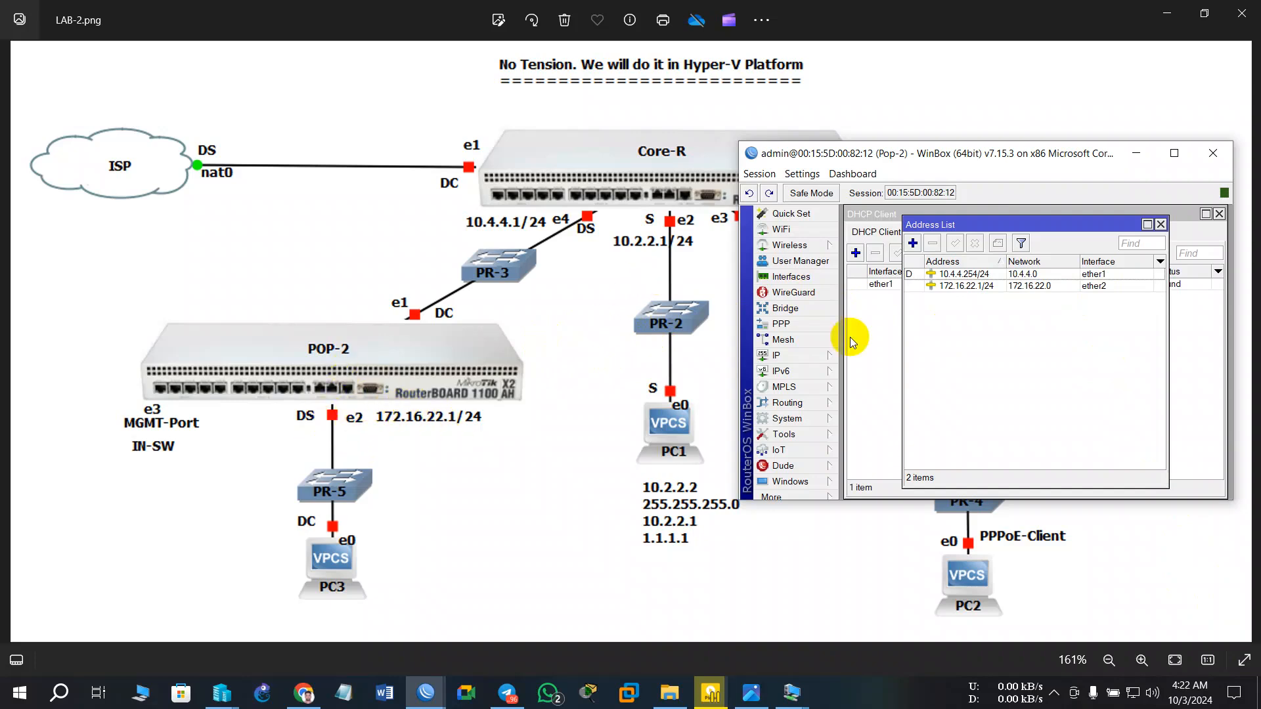
# - Set up a DHCP server on Pop-2's ether2 using the wizard's suggested settings
pyautogui.click(778, 355)
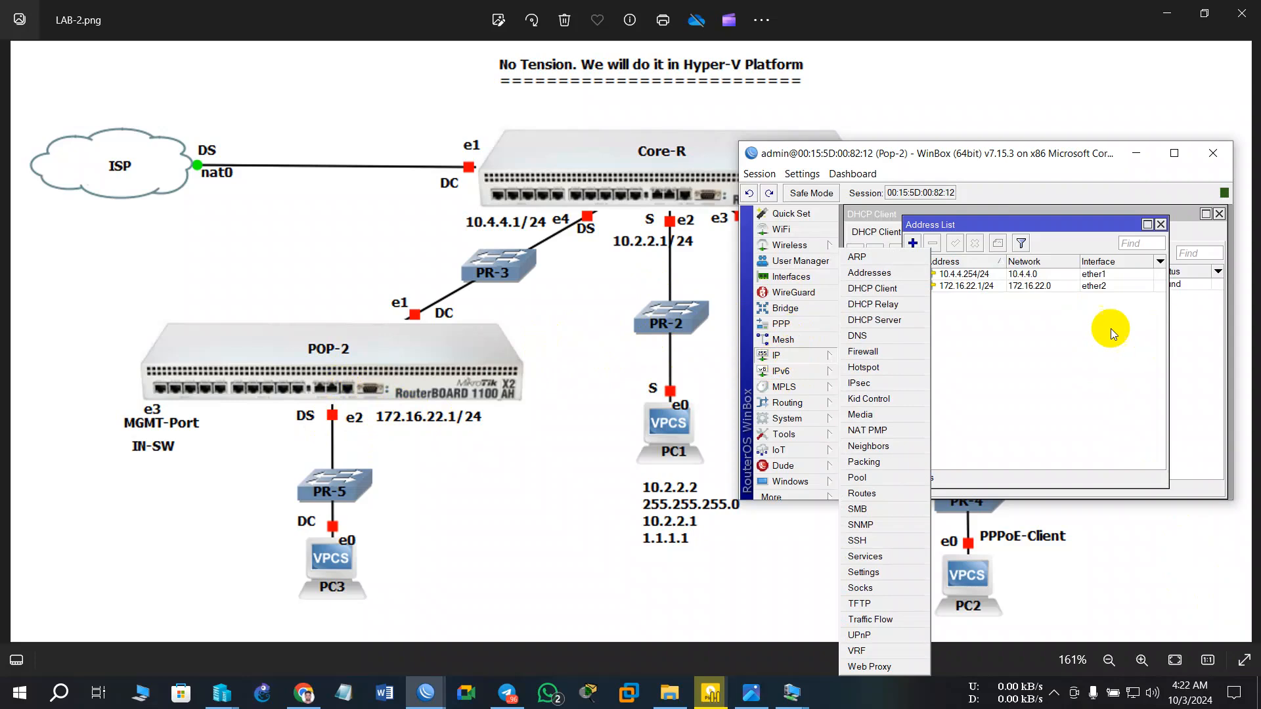
pyautogui.click(875, 320)
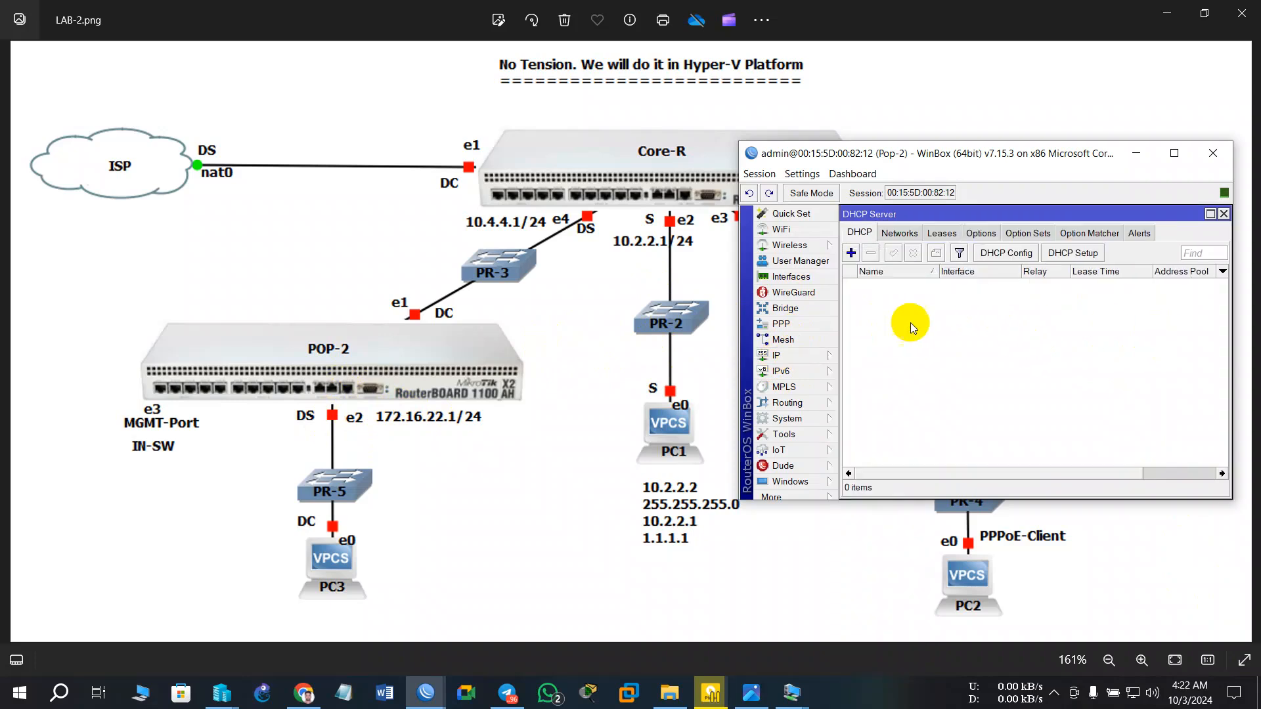
pyautogui.click(1078, 258)
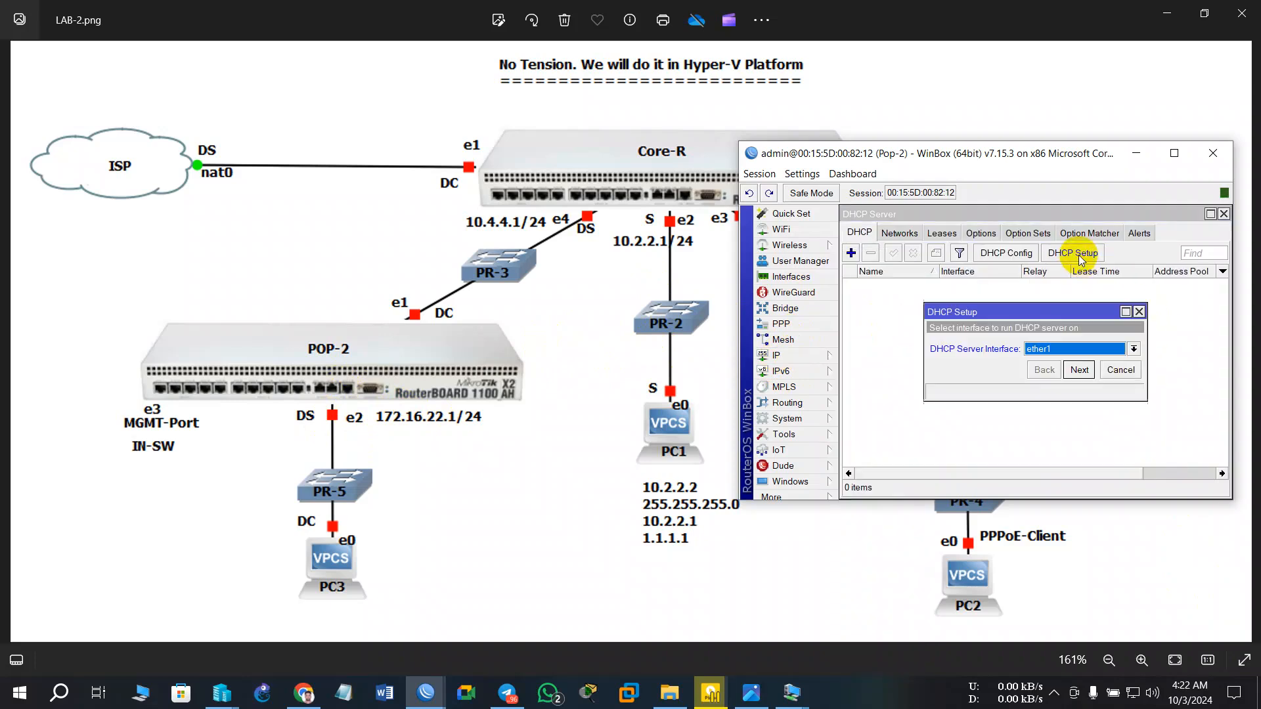
pyautogui.click(1057, 355)
pyautogui.click(1043, 370)
pyautogui.click(1075, 371)
pyautogui.click(1075, 370)
pyautogui.click(1076, 370)
pyautogui.click(1075, 370)
pyautogui.click(1076, 369)
pyautogui.click(1073, 369)
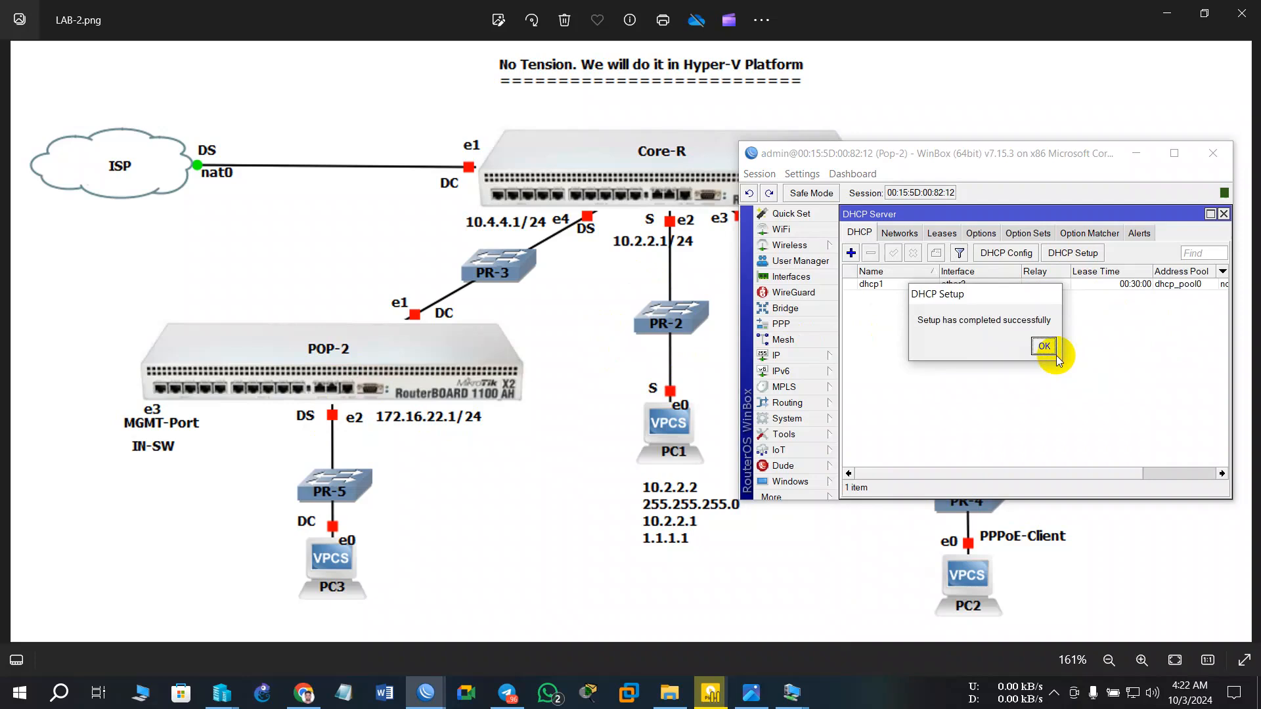
pyautogui.click(1053, 353)
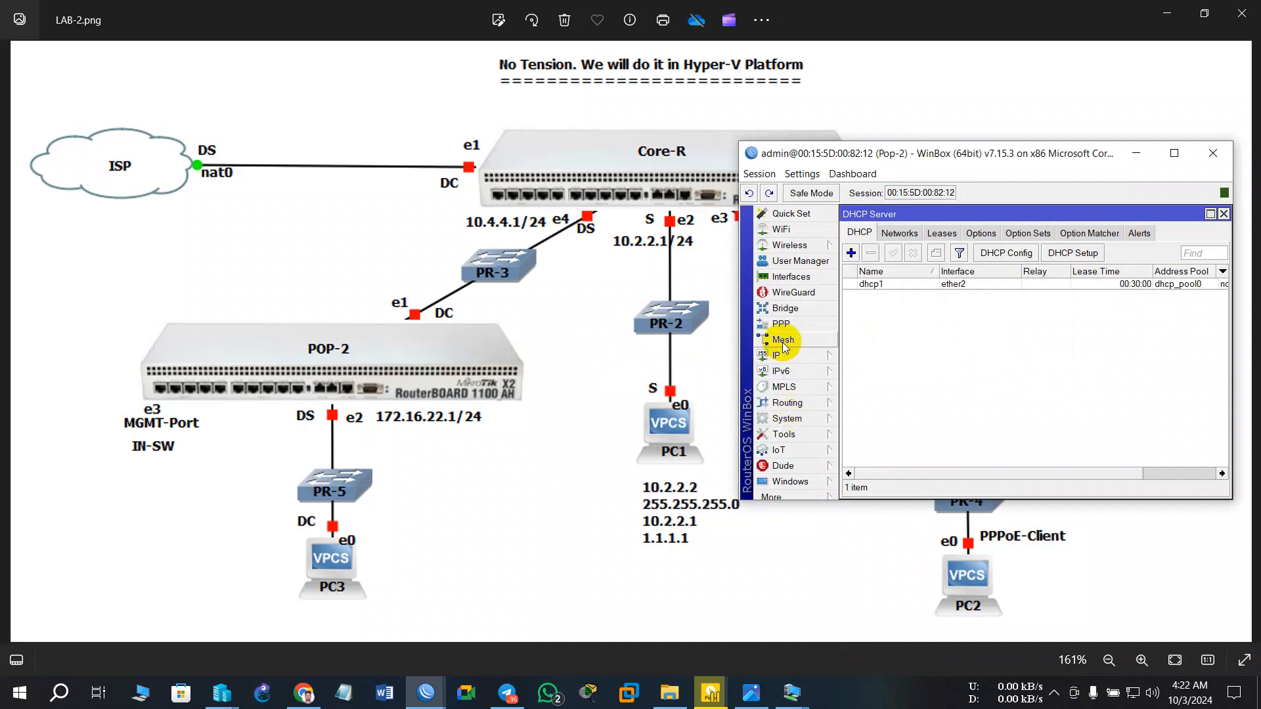
# - Add a srcnat masquerade NAT rule on Pop-2 and minimize WinBox to reveal the diagram
pyautogui.click(780, 355)
pyautogui.click(867, 339)
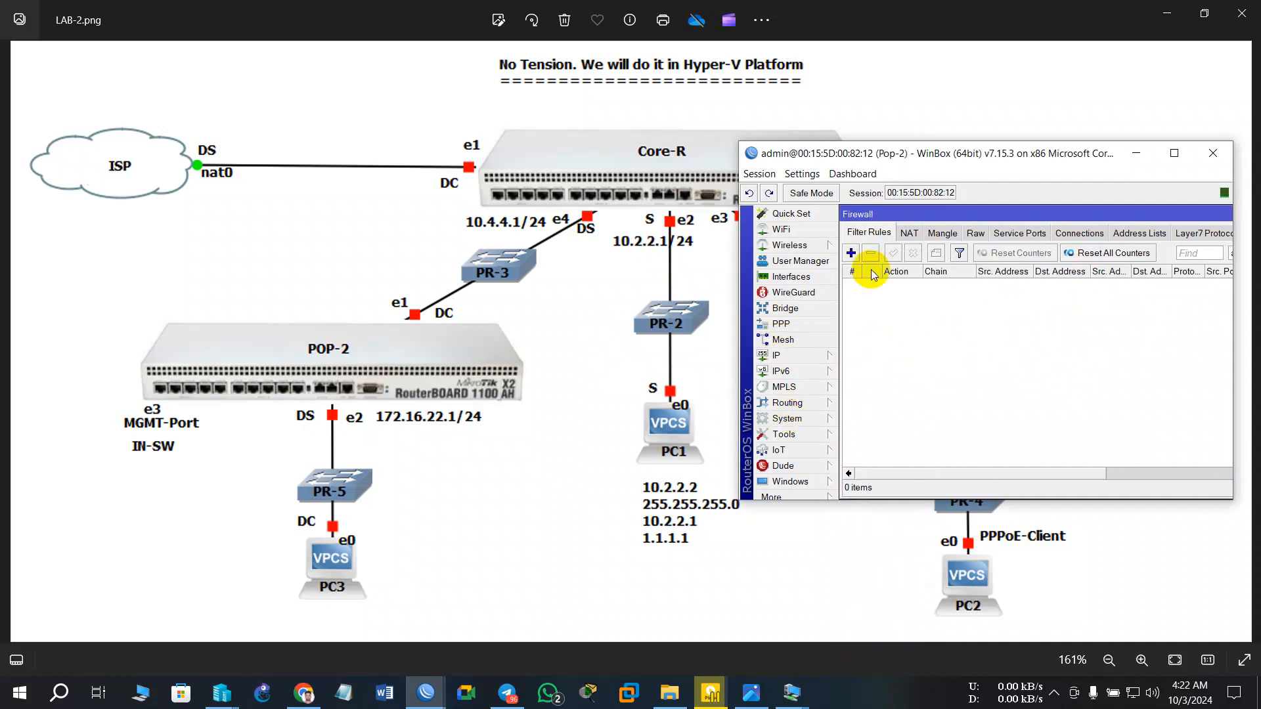
pyautogui.click(908, 232)
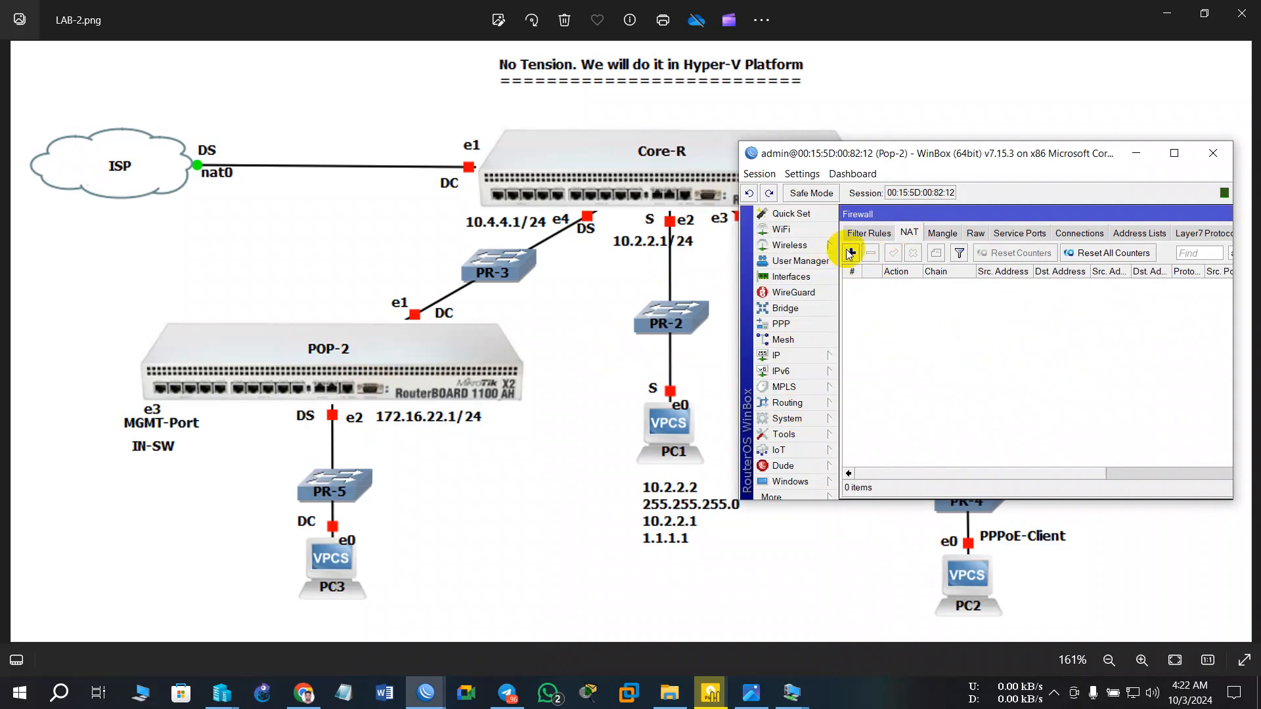
pyautogui.click(849, 253)
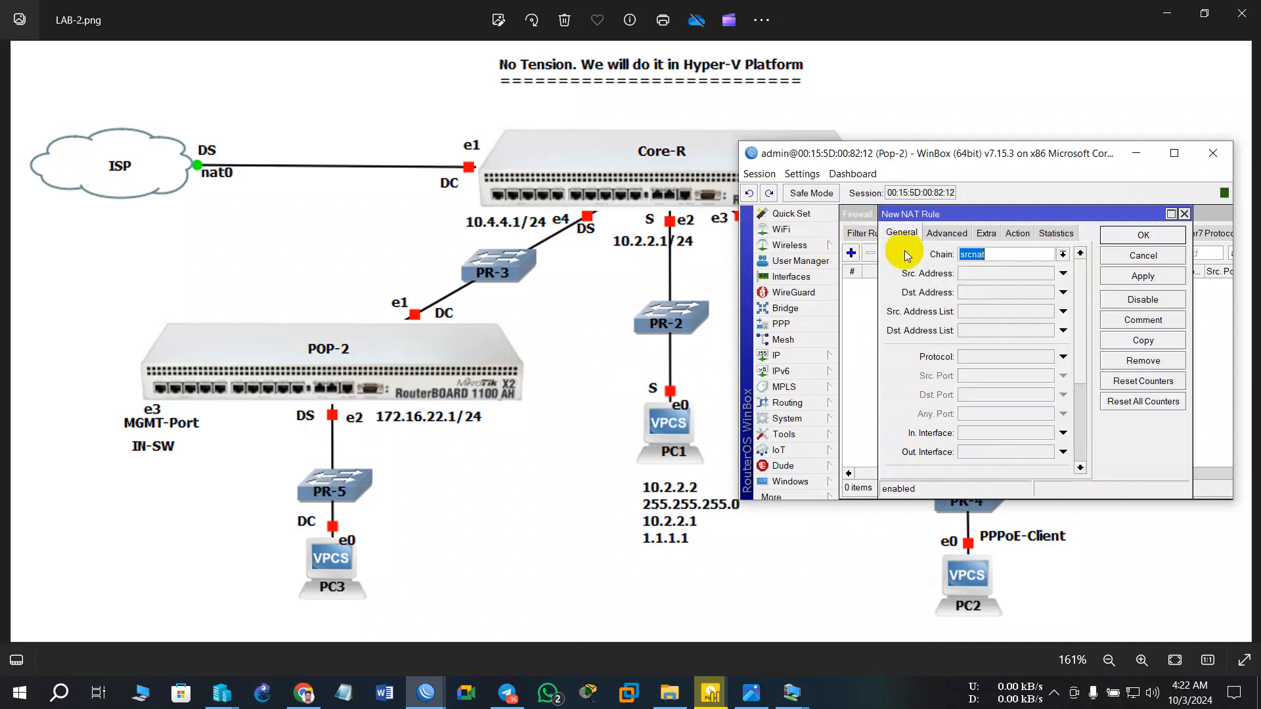
pyautogui.click(1014, 237)
pyautogui.click(1079, 254)
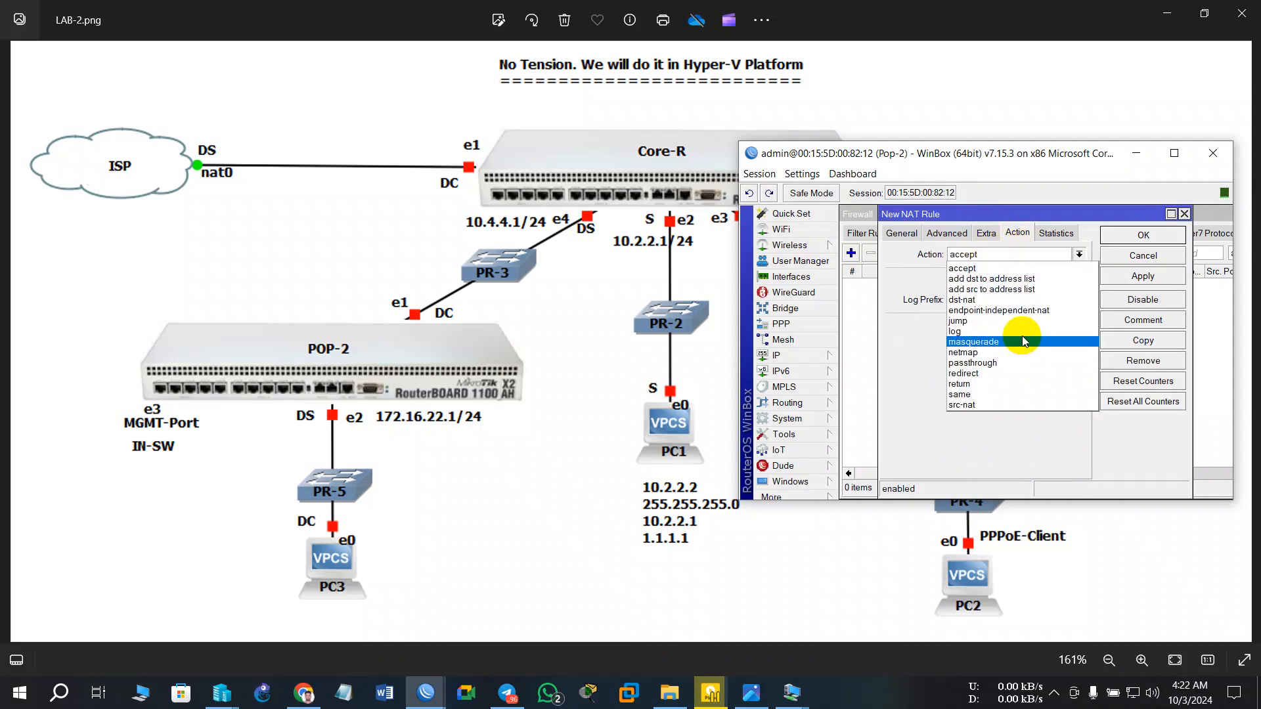
pyautogui.click(995, 341)
pyautogui.click(1143, 234)
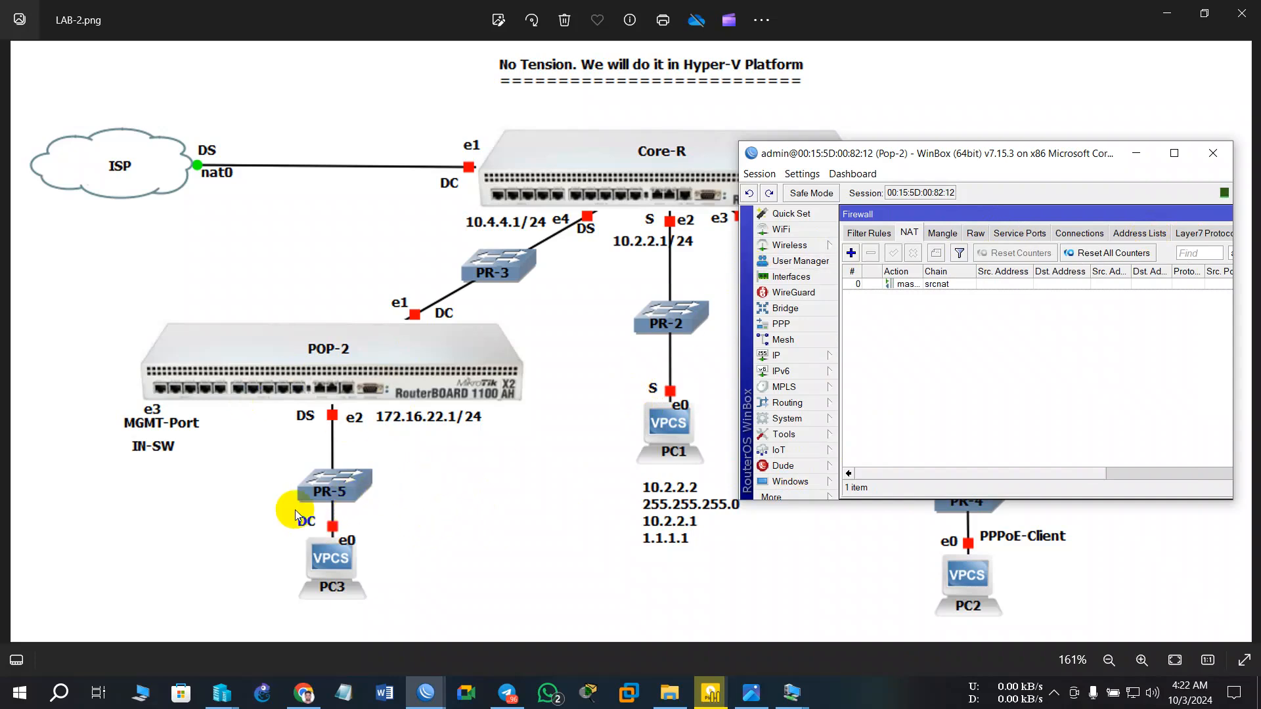
pyautogui.moveTo(1022, 153); pyautogui.dragTo(496, 178)
pyautogui.click(614, 178)
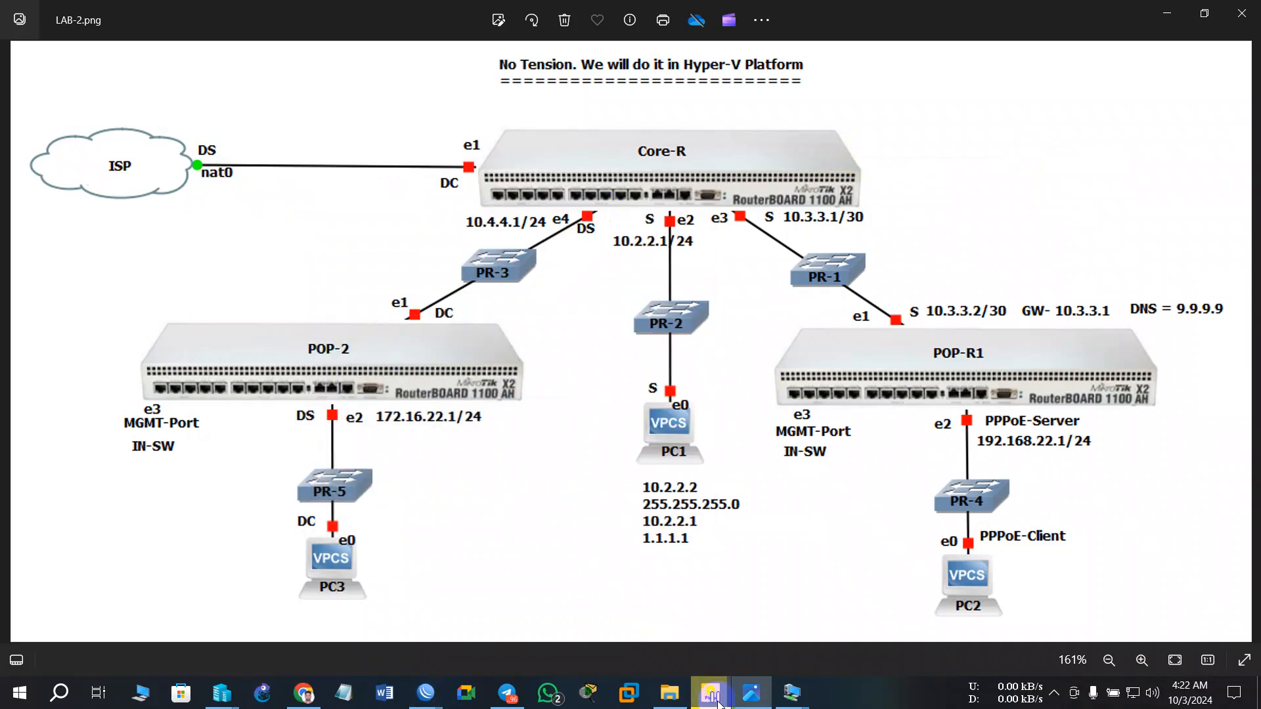
# - Bring up the Windows_Server VM connection and sign in with the Administrator password
pyautogui.moveTo(791, 692)
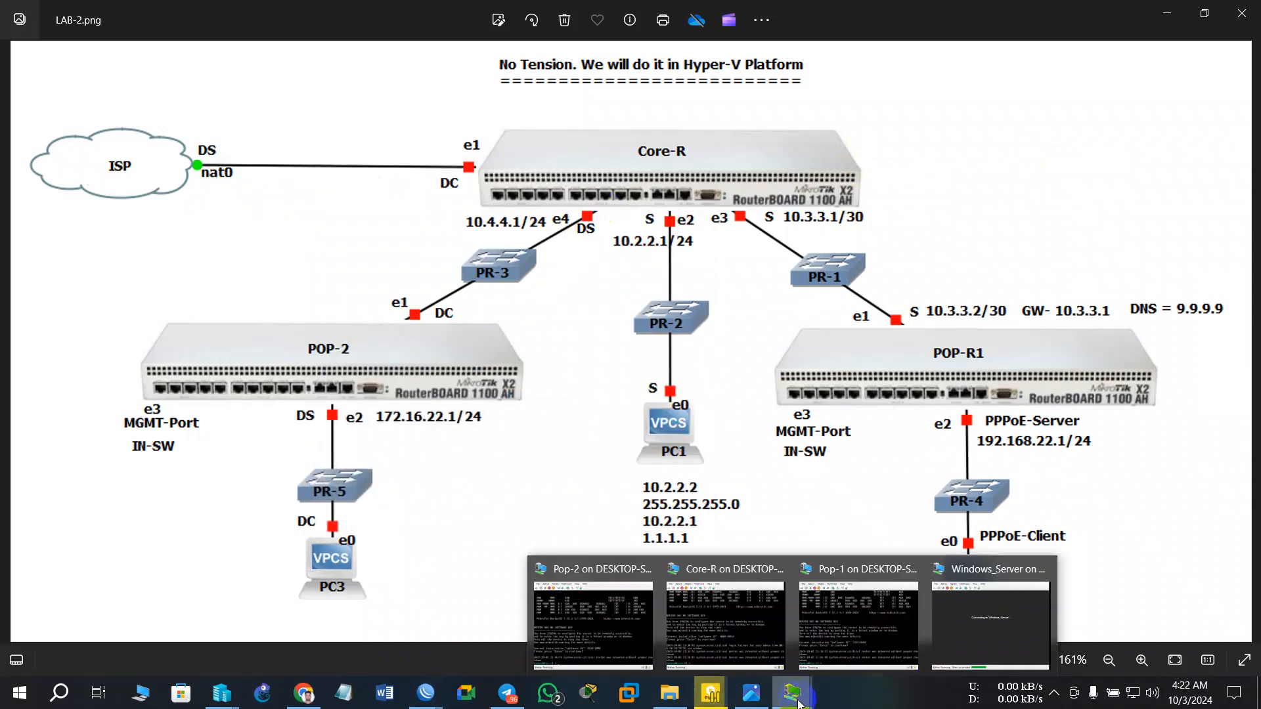
pyautogui.click(967, 629)
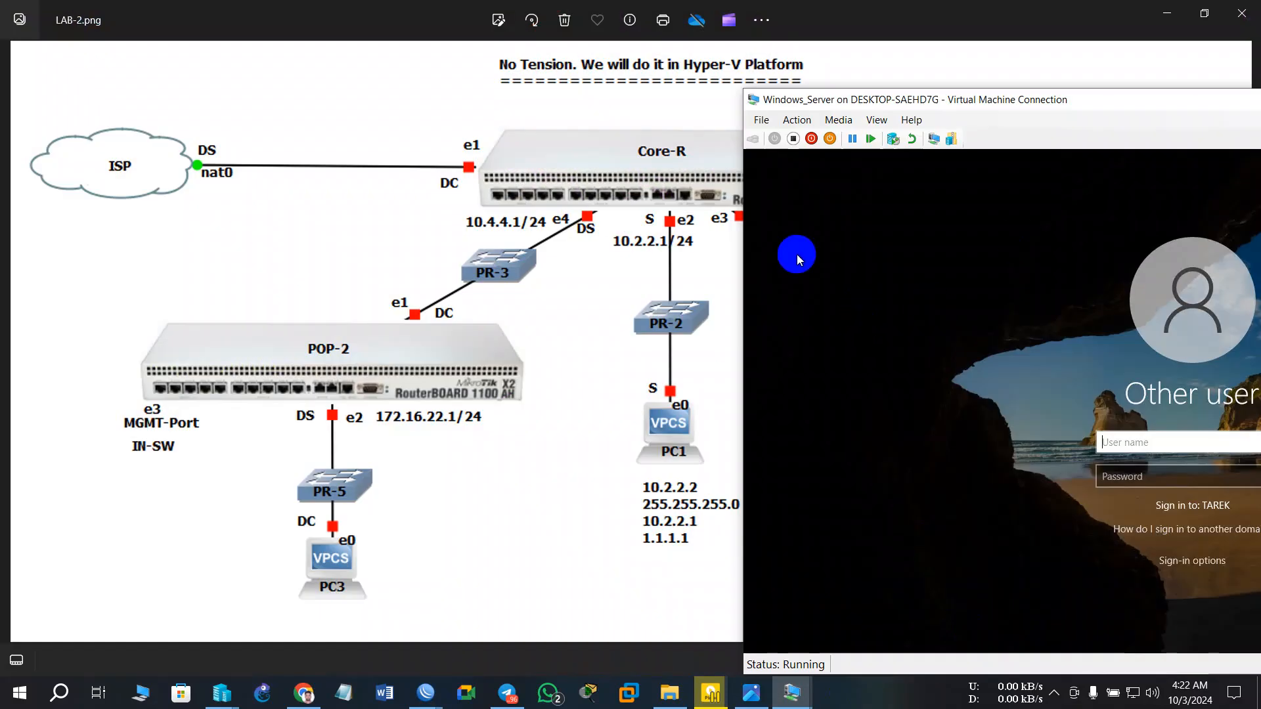
pyautogui.moveTo(1017, 108); pyautogui.dragTo(746, 79)
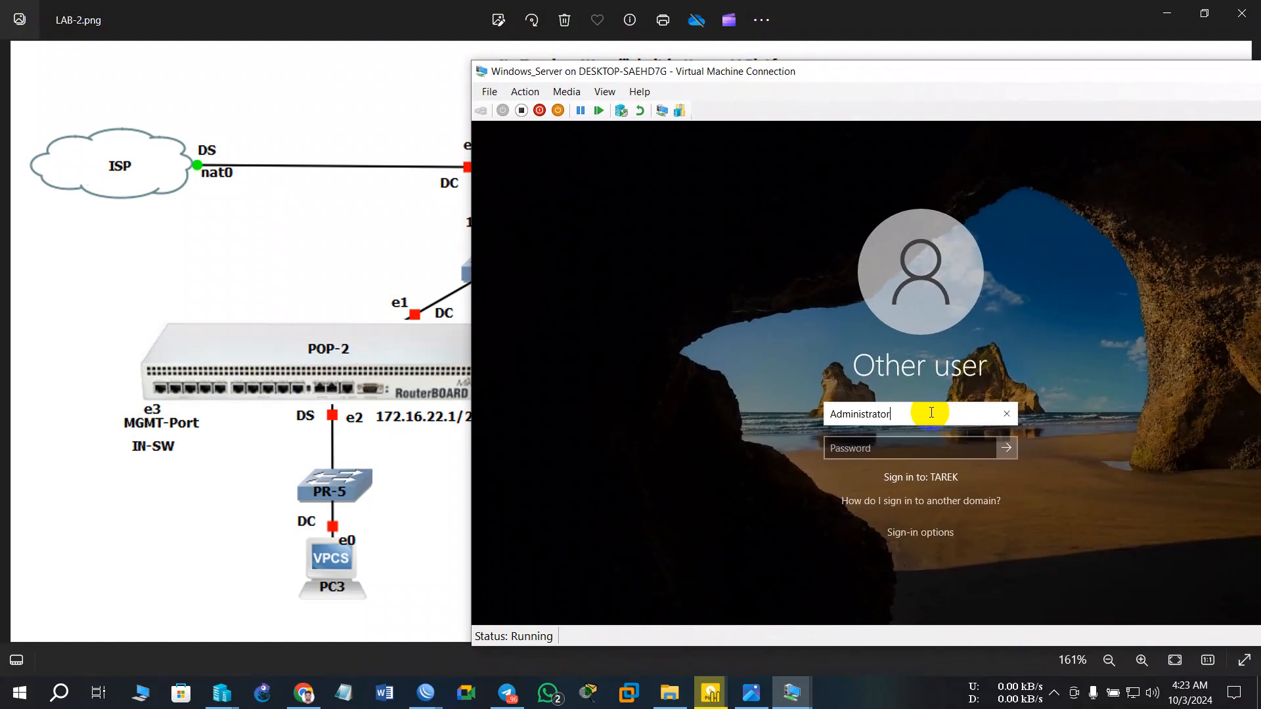
pyautogui.press('Tab')
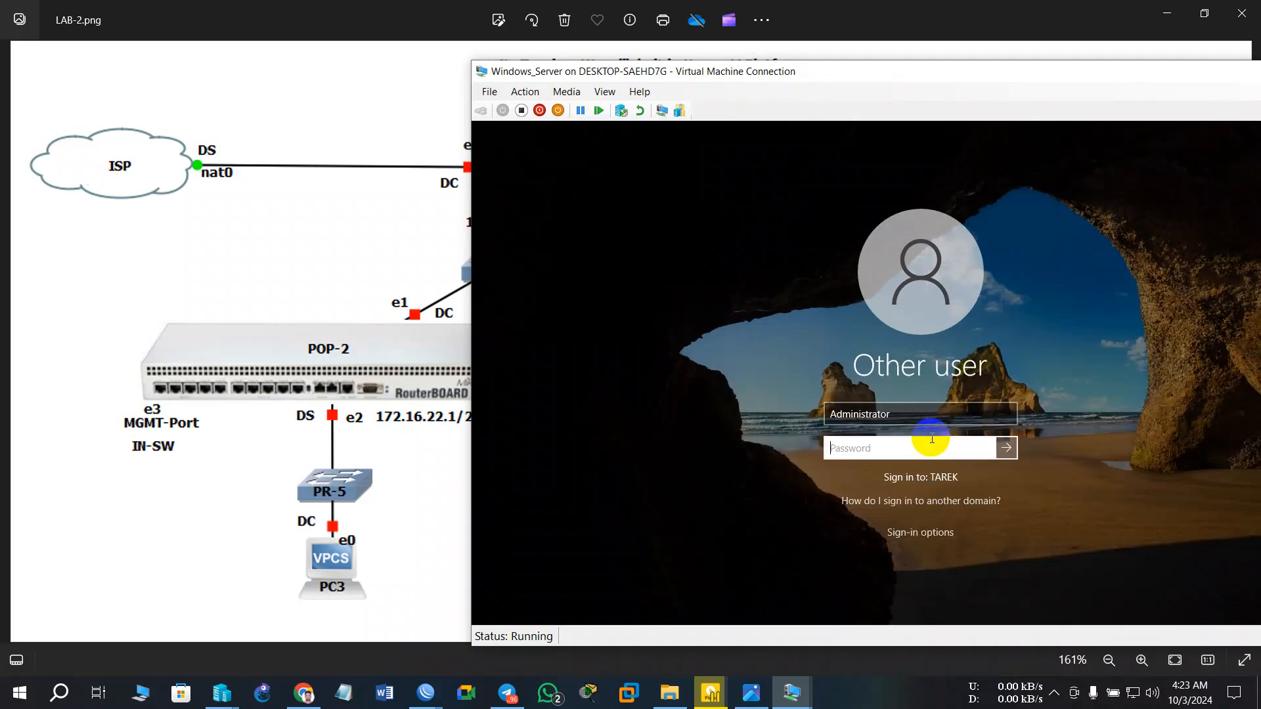
pyautogui.write('P')
pyautogui.press('Return')
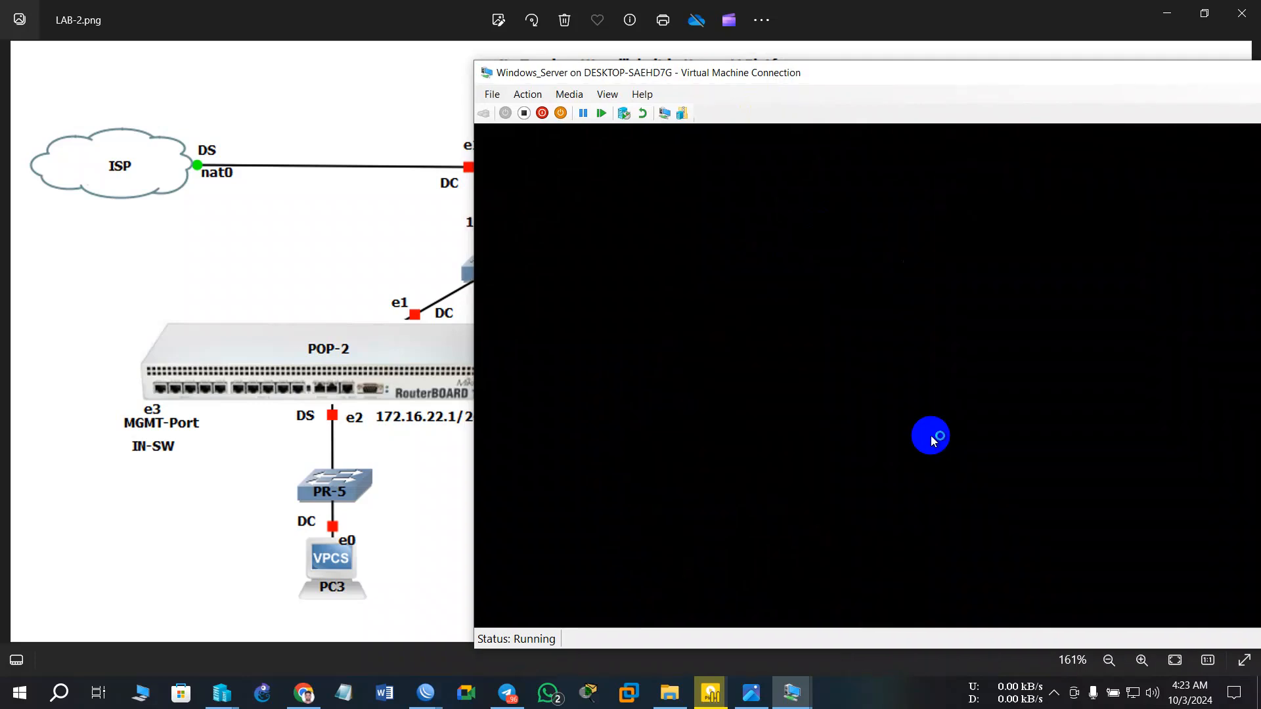
# - Maximize the VM window to full screen, check its network status, and close Server Manager
pyautogui.moveTo(882, 78); pyautogui.dragTo(990, 53)
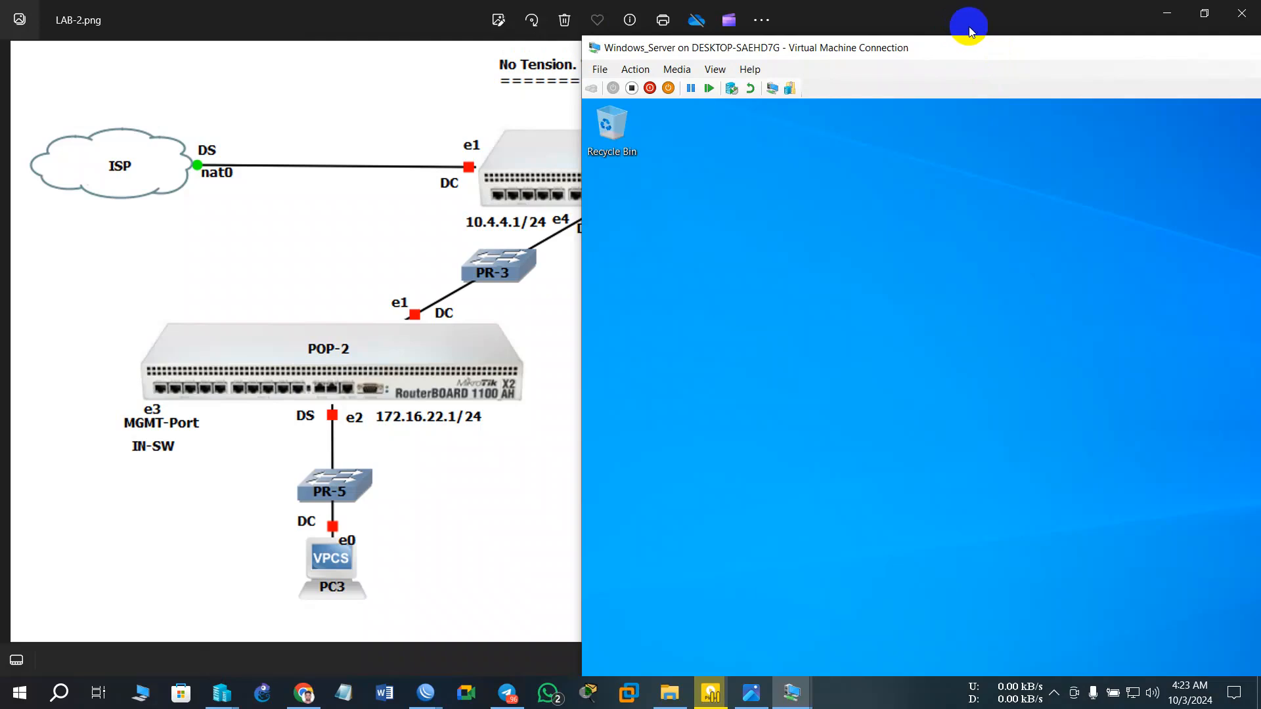
pyautogui.moveTo(970, 31); pyautogui.dragTo(512, 0)
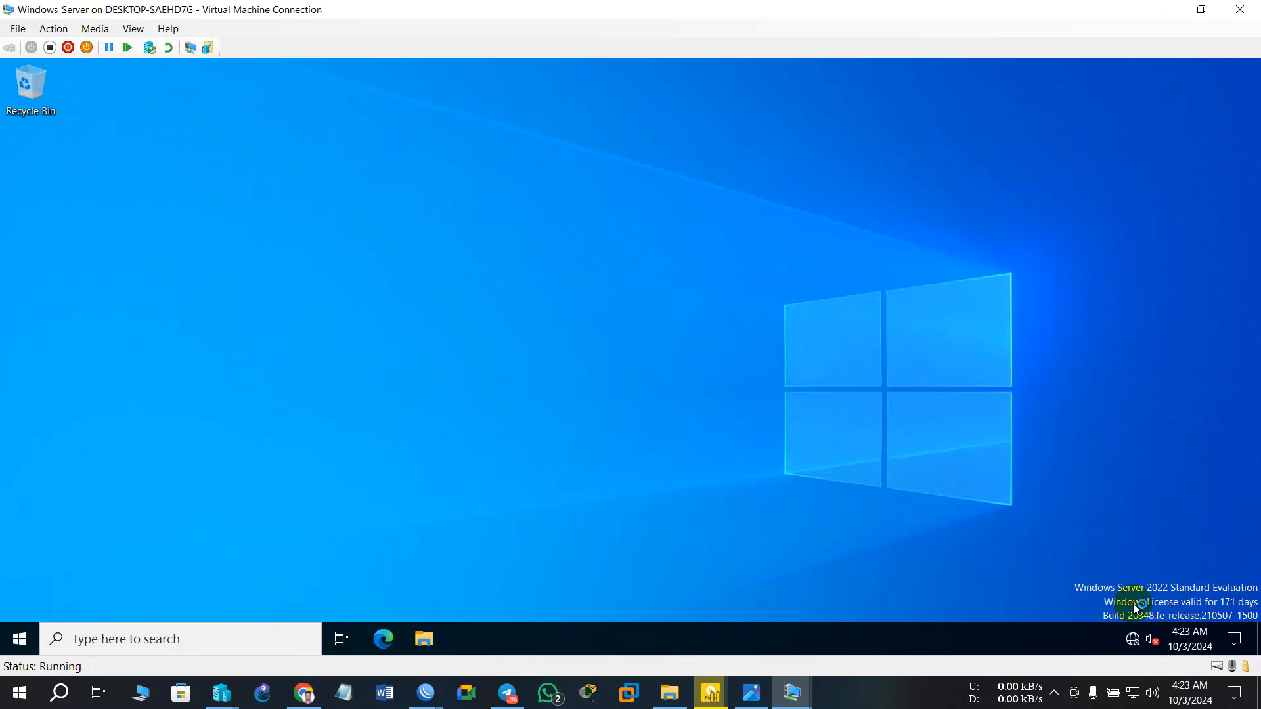
pyautogui.click(1131, 644)
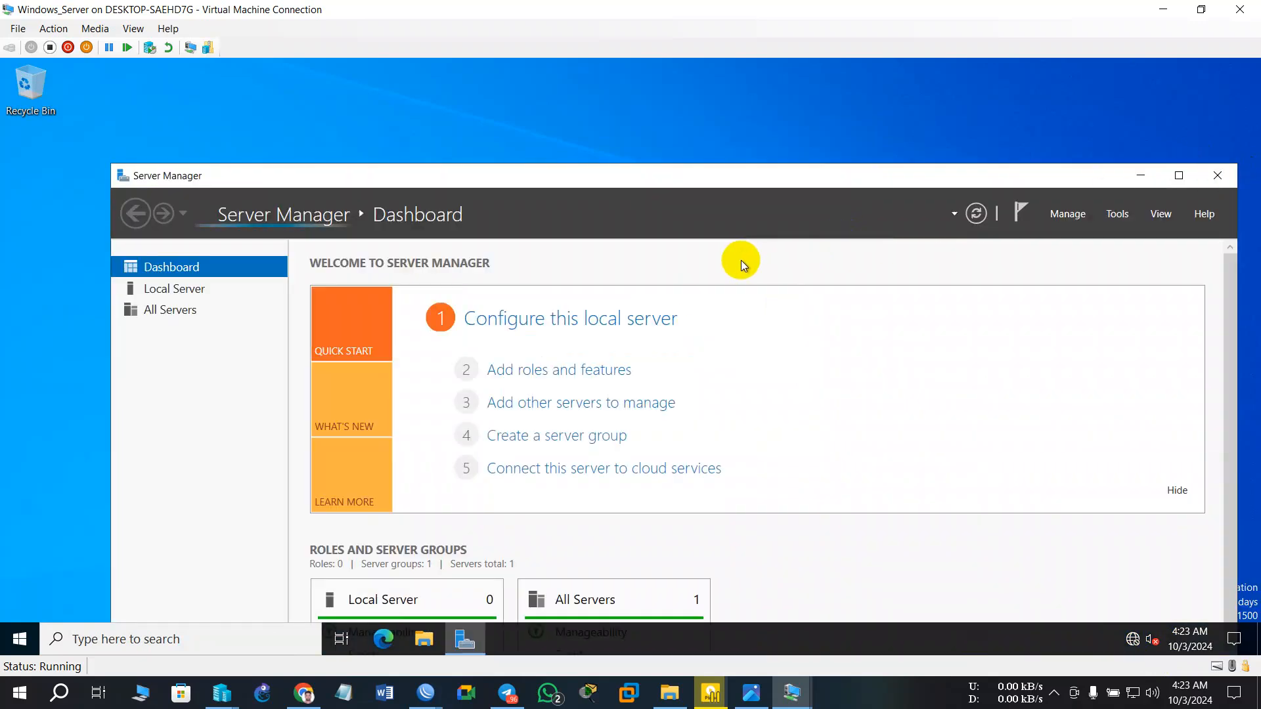
pyautogui.hotkey('alt', 'F4')
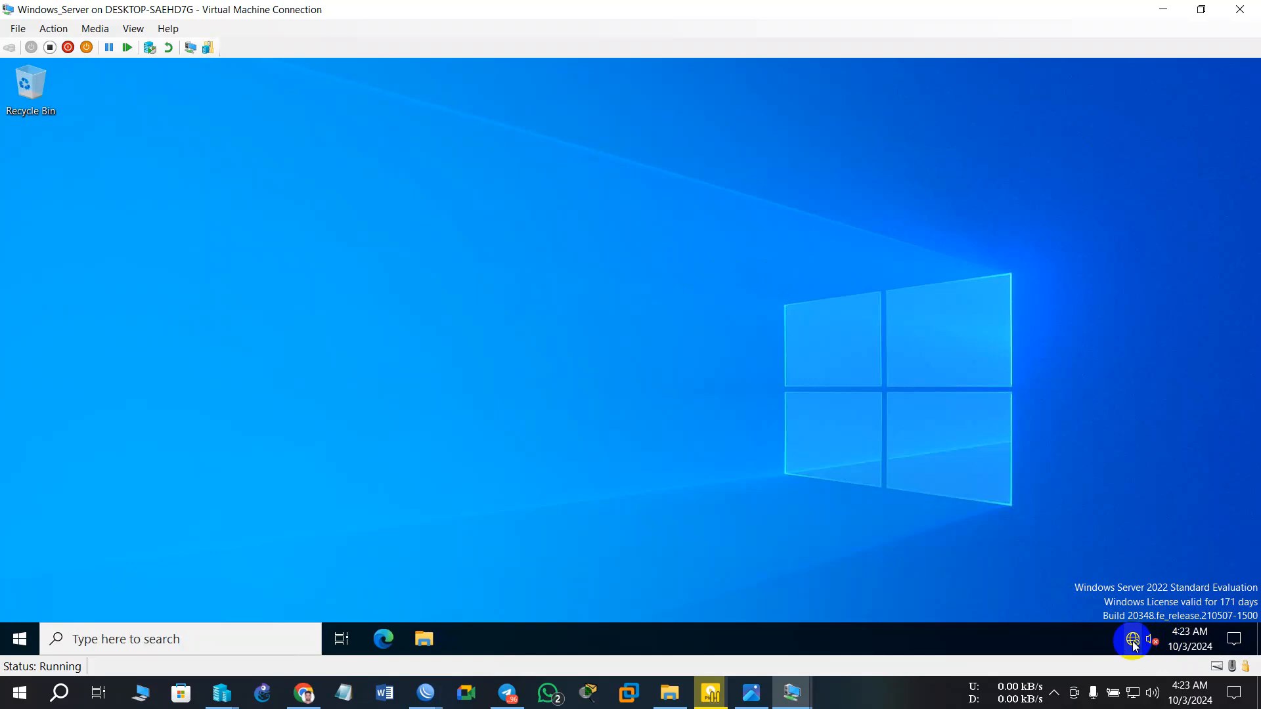
# - Reach the Ethernet adapter's properties through Network & Internet settings and the adapter list
pyautogui.click(1132, 642)
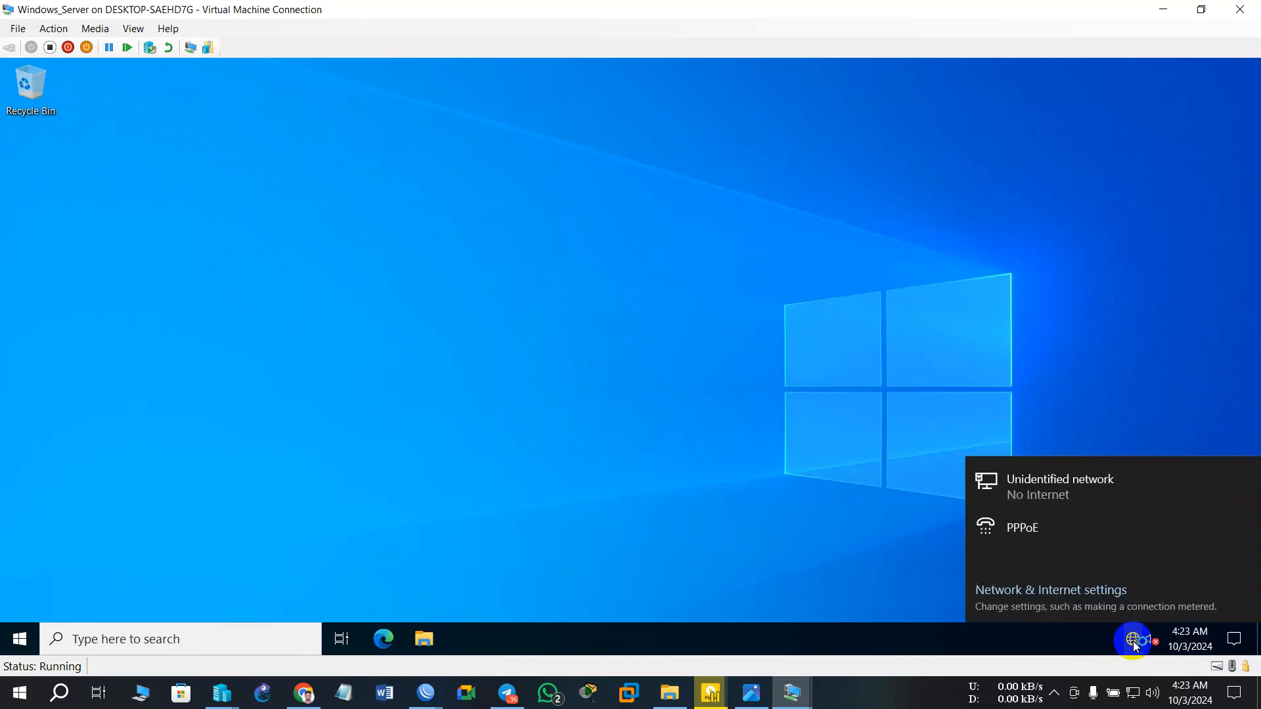
pyautogui.click(1048, 595)
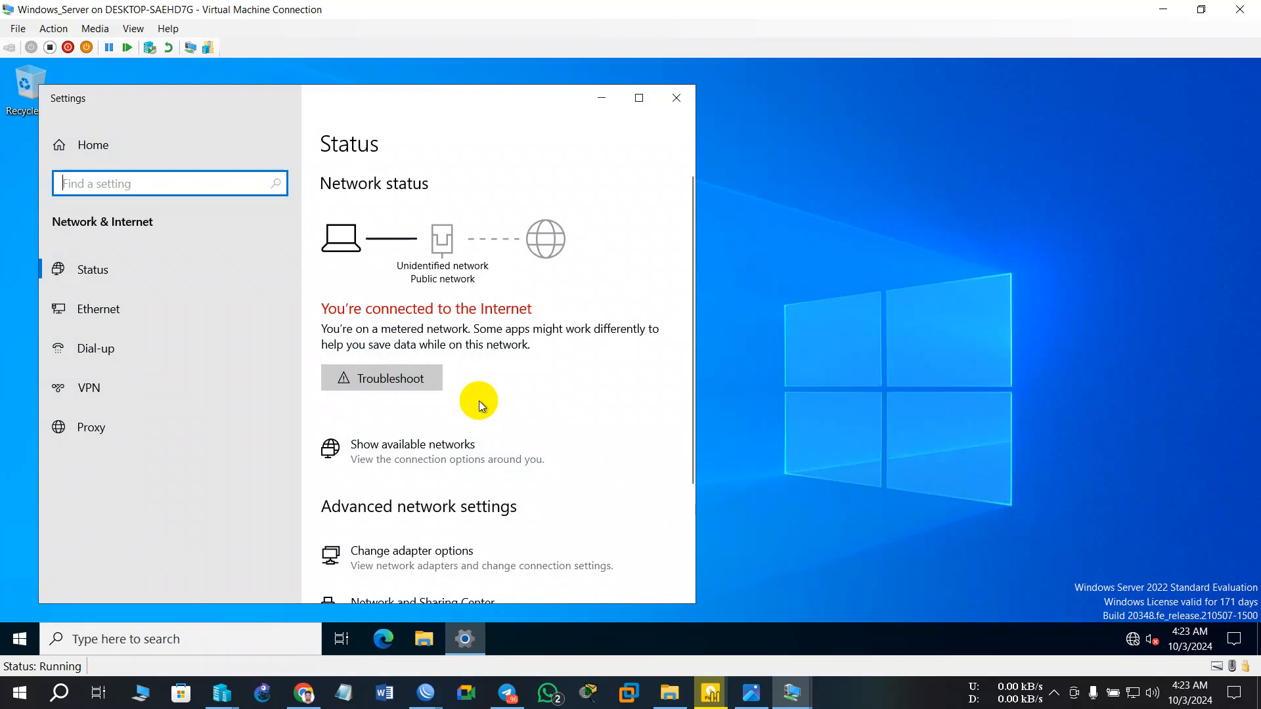
pyautogui.click(417, 562)
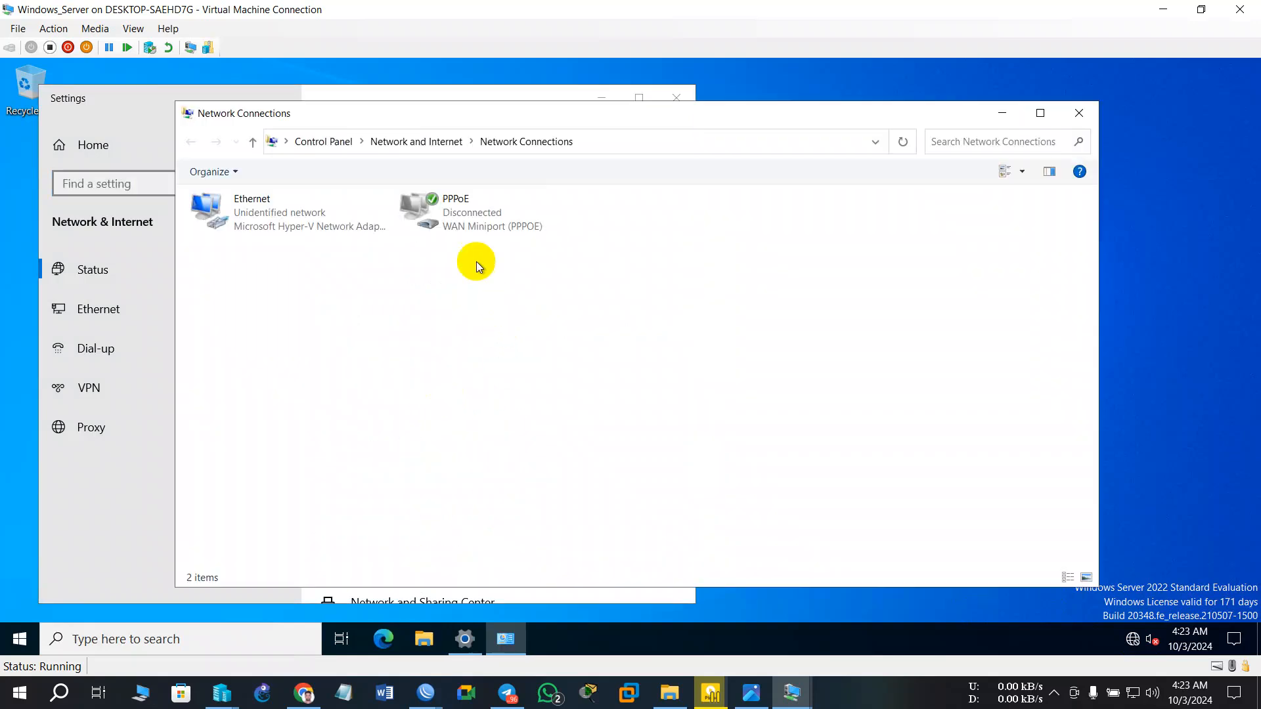
pyautogui.click(269, 222)
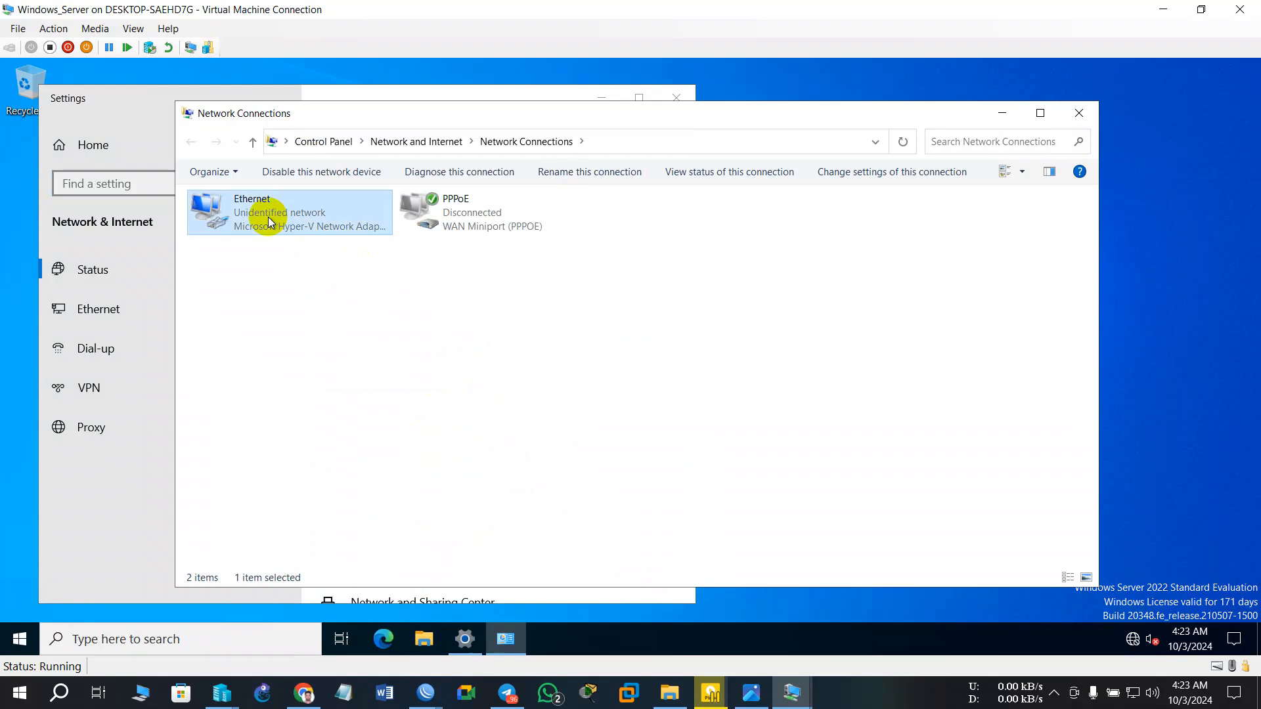
pyautogui.doubleClick(269, 222)
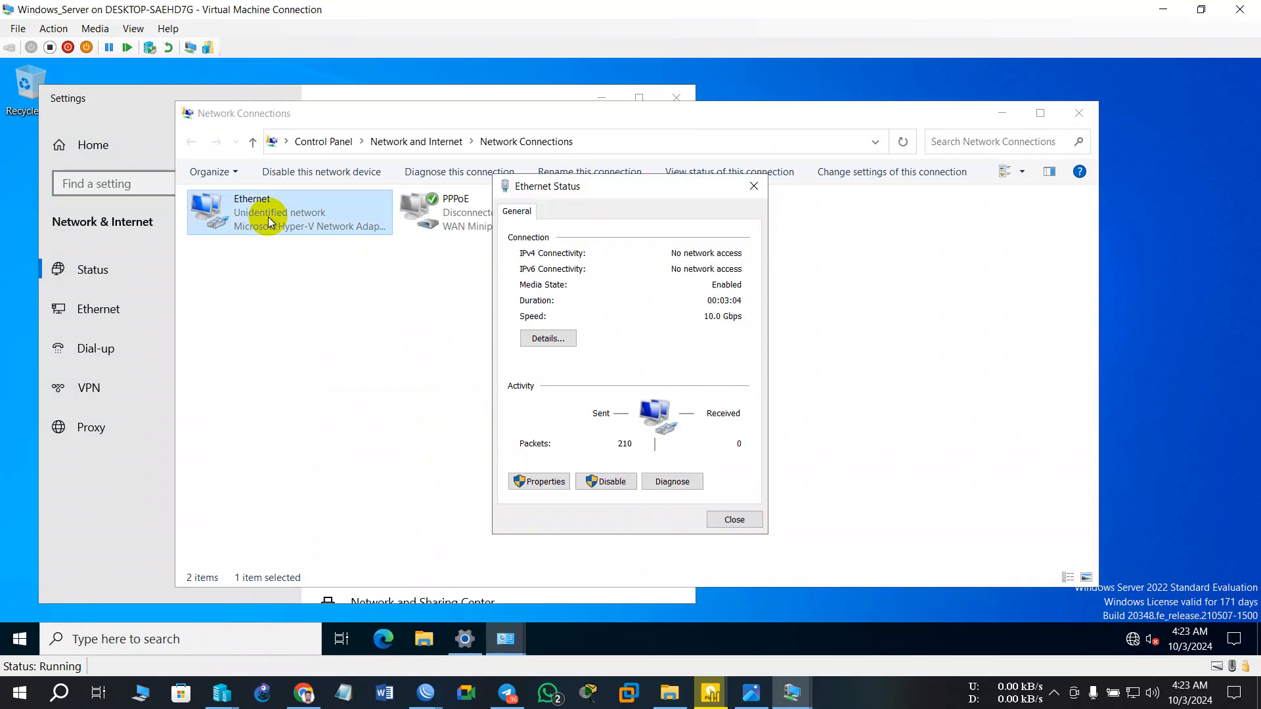
pyautogui.click(555, 482)
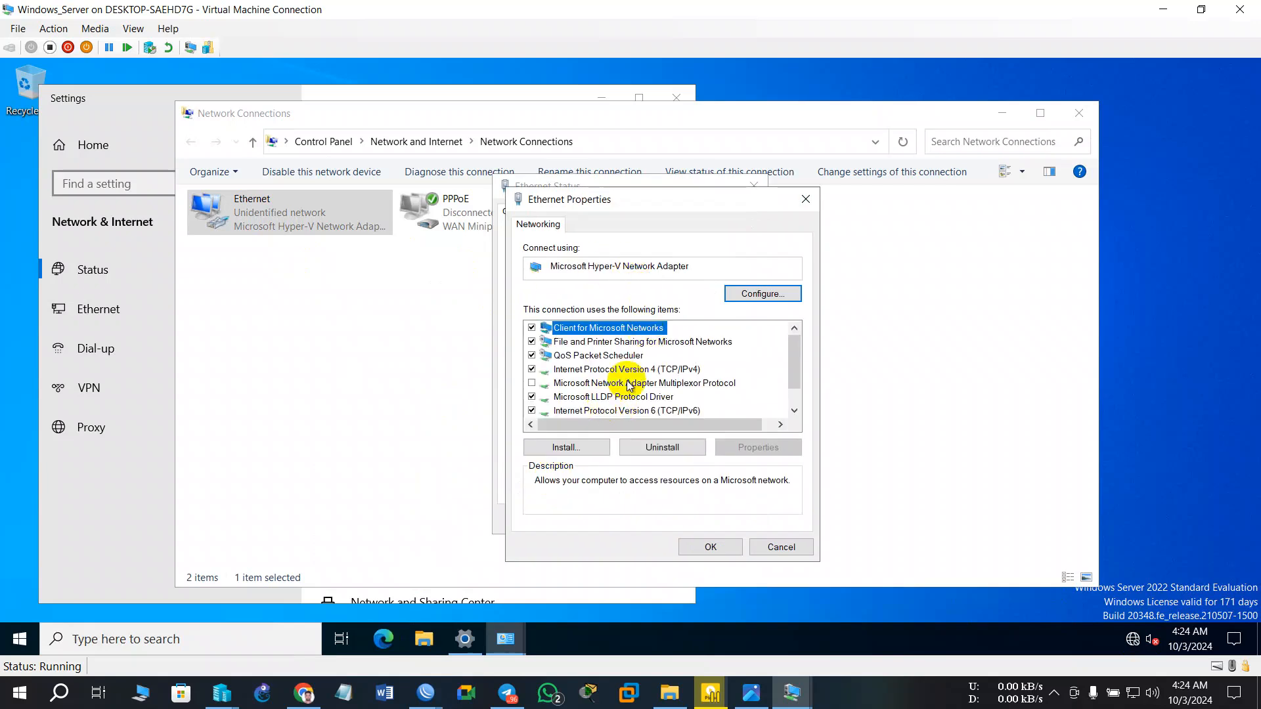
# - Set Ethernet IPv4 to obtain IP and DNS automatically, confirm, and close all network windows
pyautogui.doubleClick(571, 371)
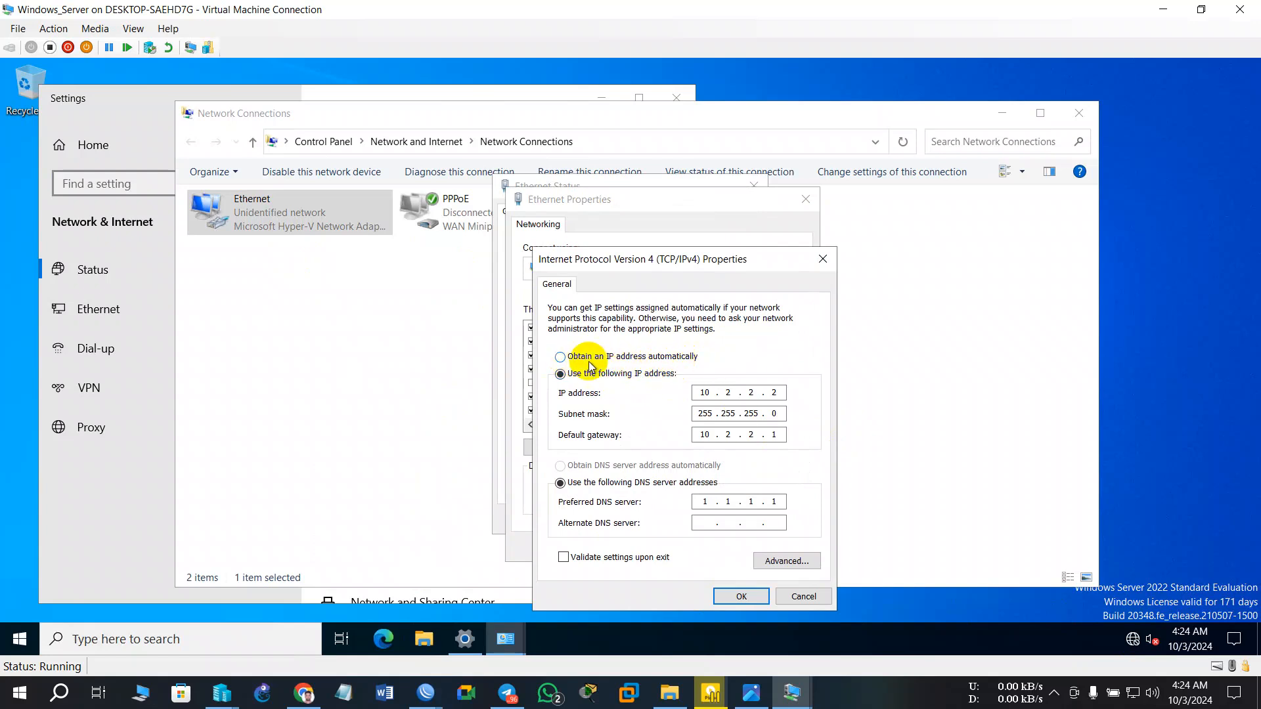
pyautogui.click(560, 357)
pyautogui.click(570, 467)
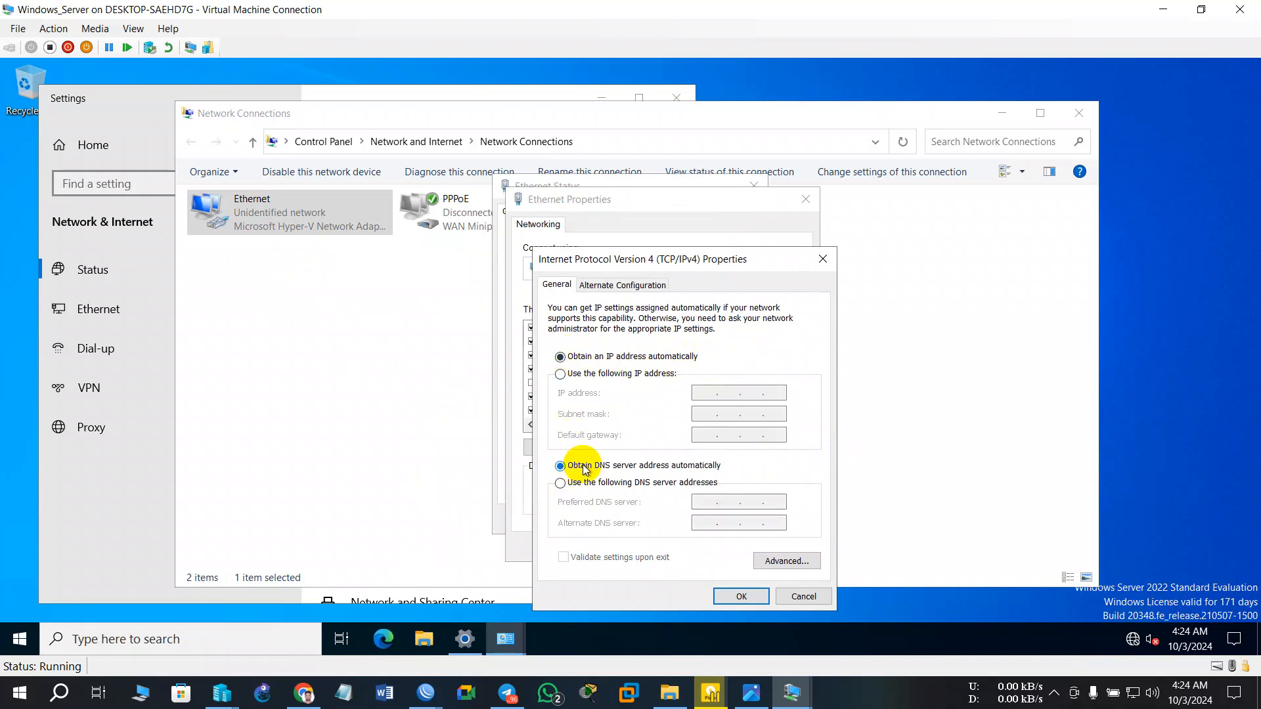
pyautogui.click(739, 596)
pyautogui.click(710, 546)
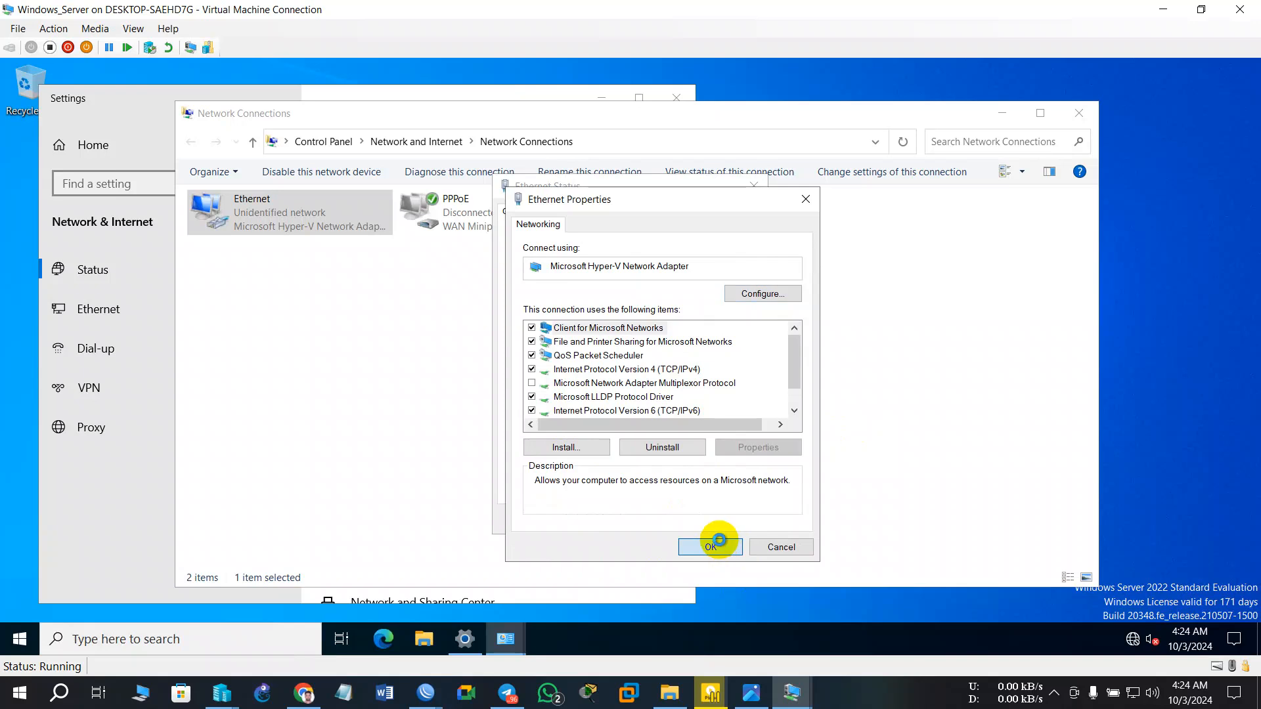
pyautogui.click(753, 187)
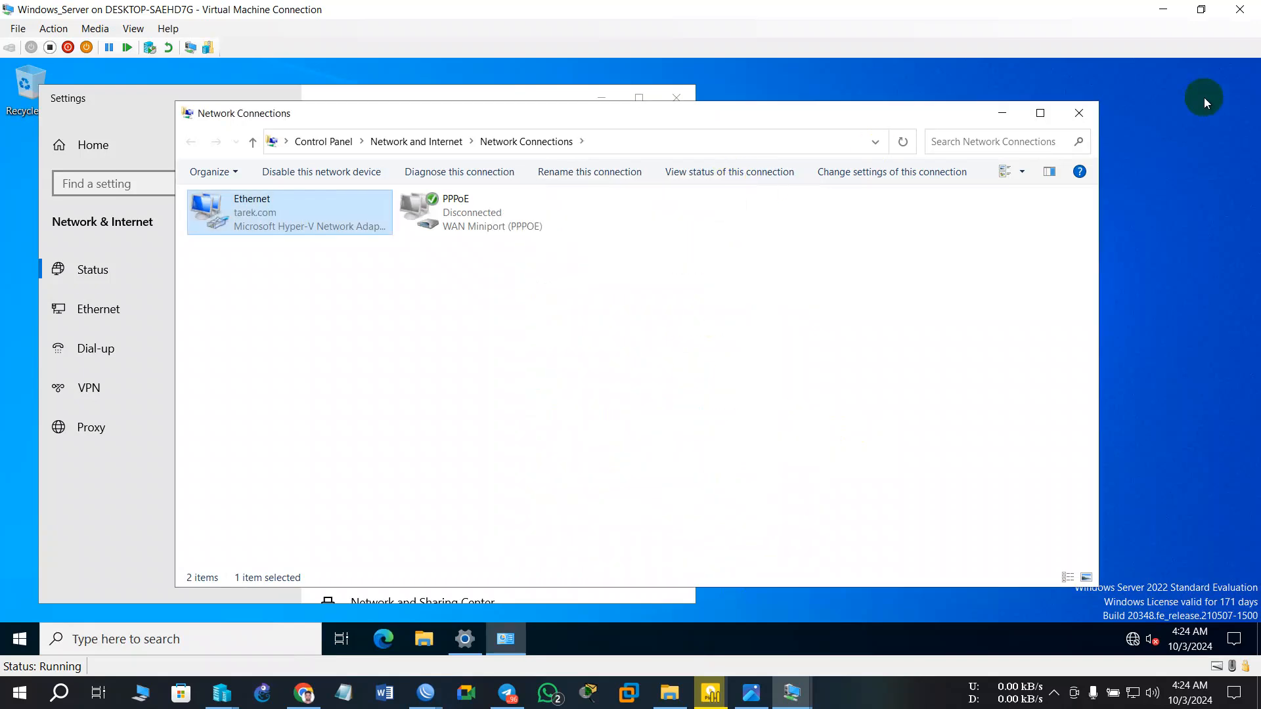
pyautogui.click(1079, 113)
pyautogui.click(677, 100)
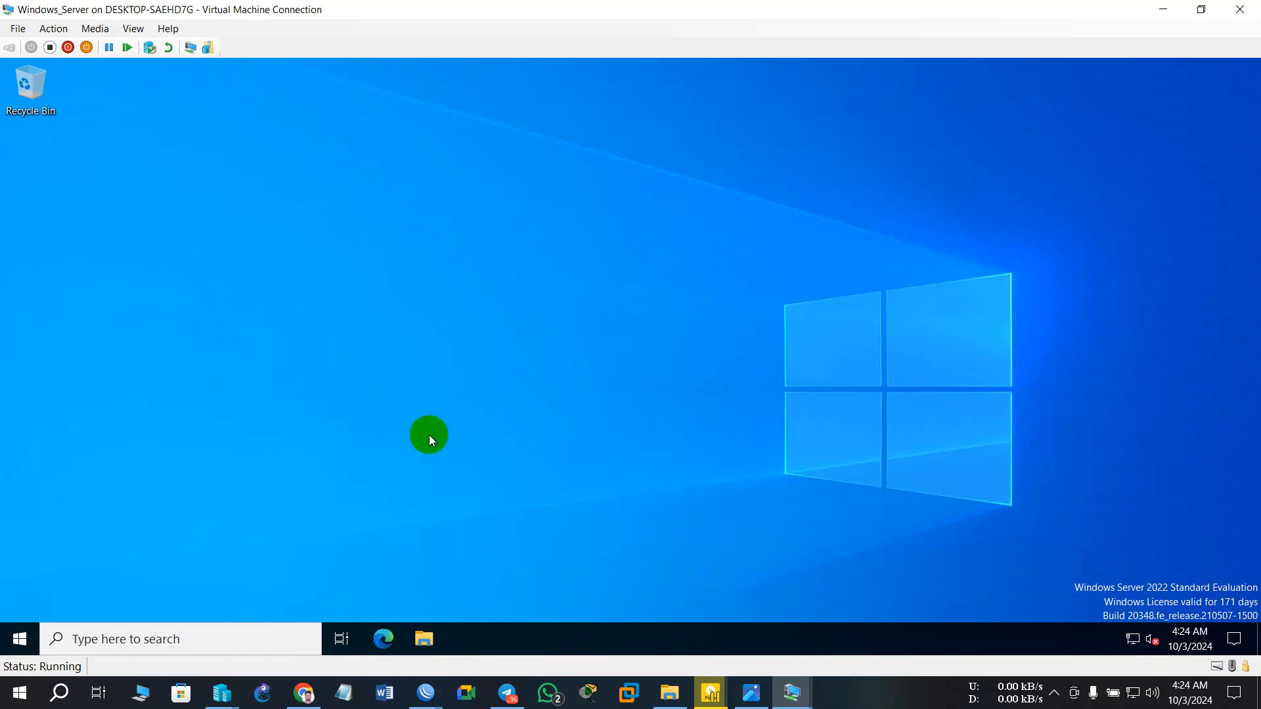
# - Open a command prompt and run ipconfig, showing 172.16.22.254 with gateway 172.16.22.1
pyautogui.press('super+r')
pyautogui.press('Return')
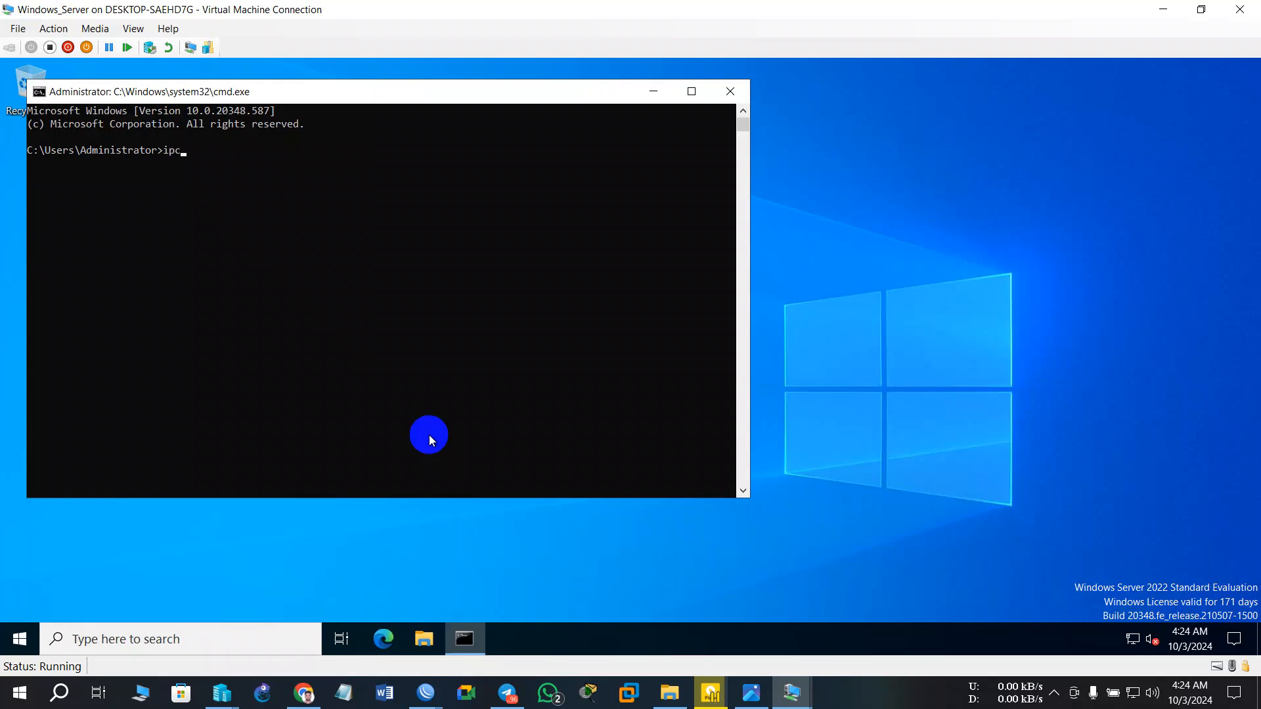
pyautogui.write('ipconfig')
pyautogui.press('Return')
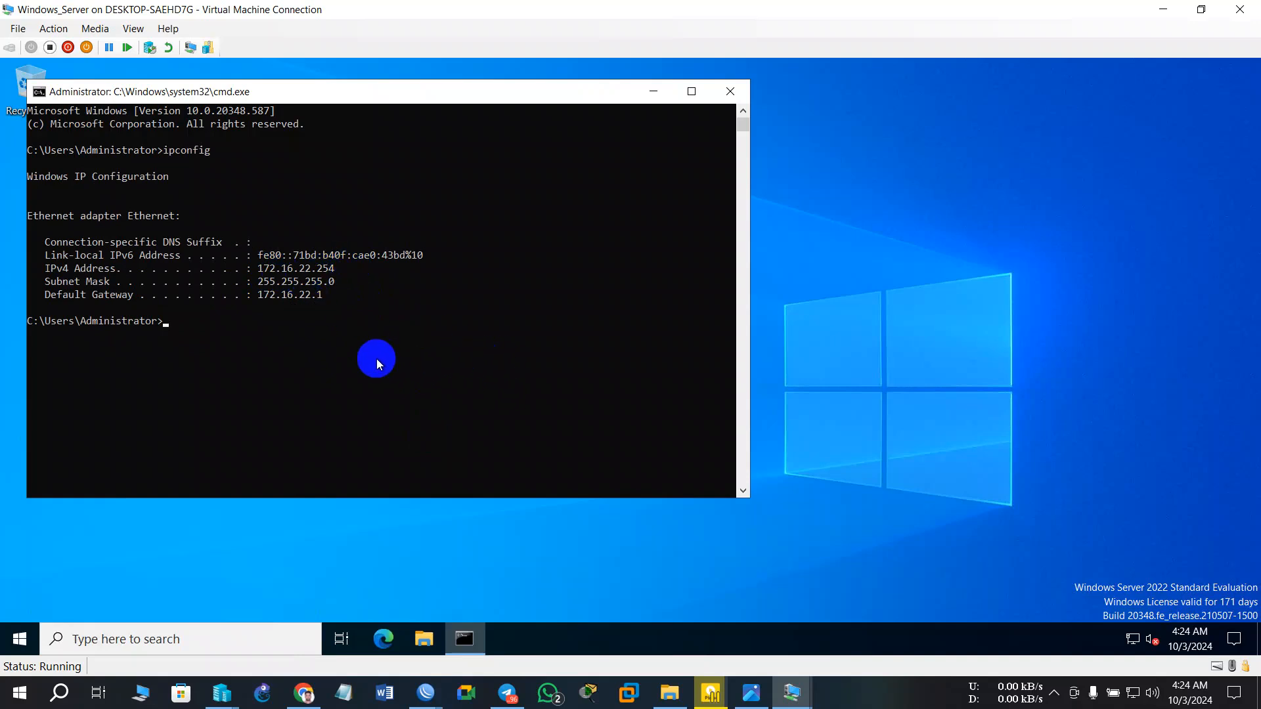
# - Ping google.com with 4/4 replies, then minimize the command prompt and VM window
pyautogui.write('ping google.com')
pyautogui.press('Return')
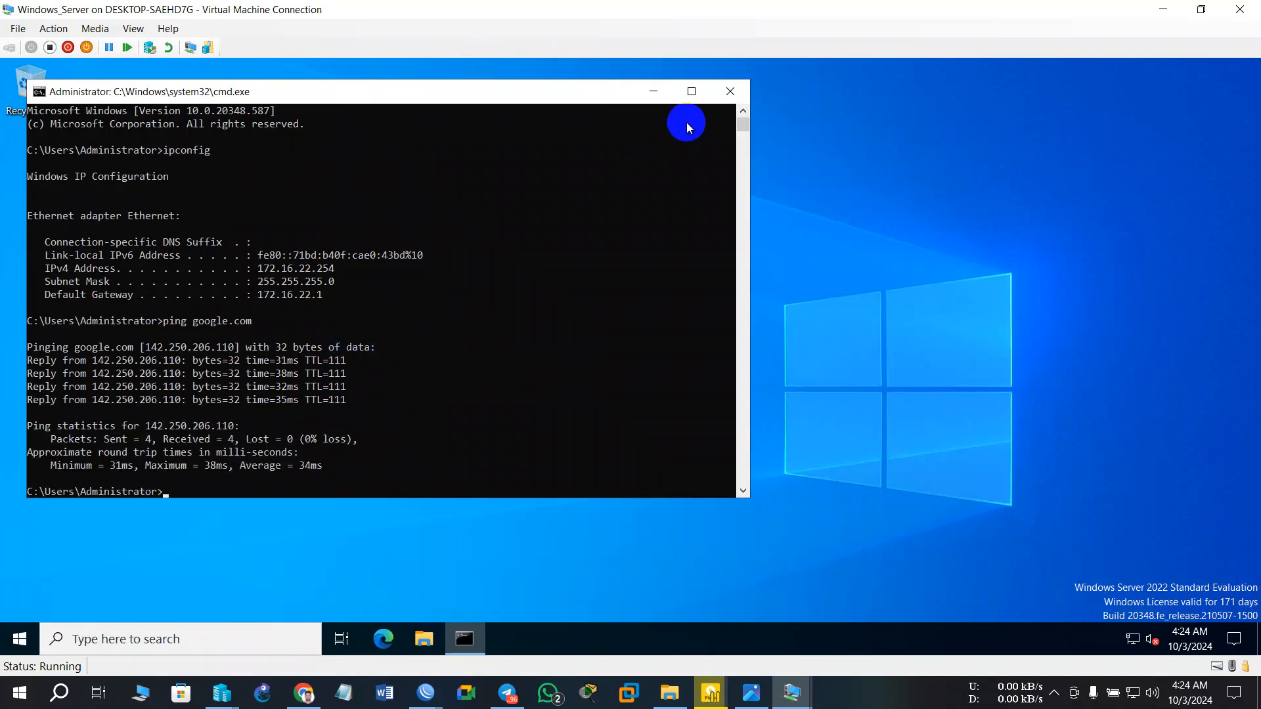
pyautogui.click(653, 91)
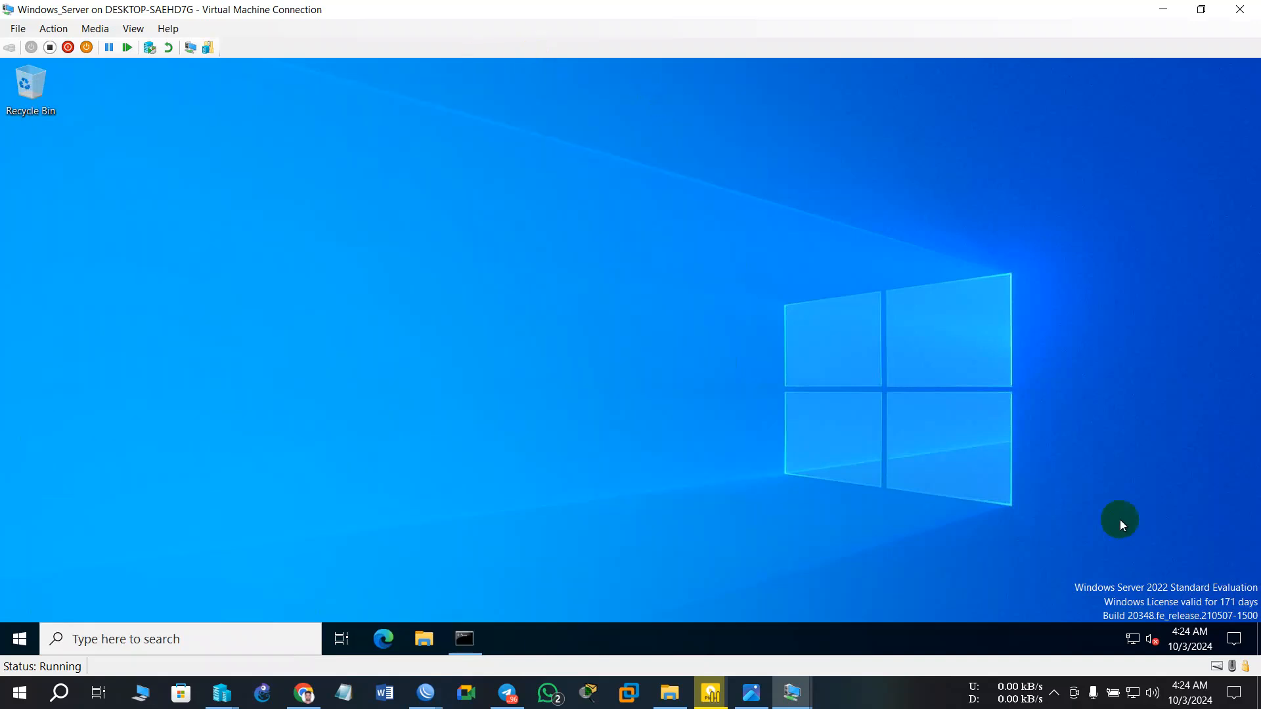
pyautogui.click(1160, 9)
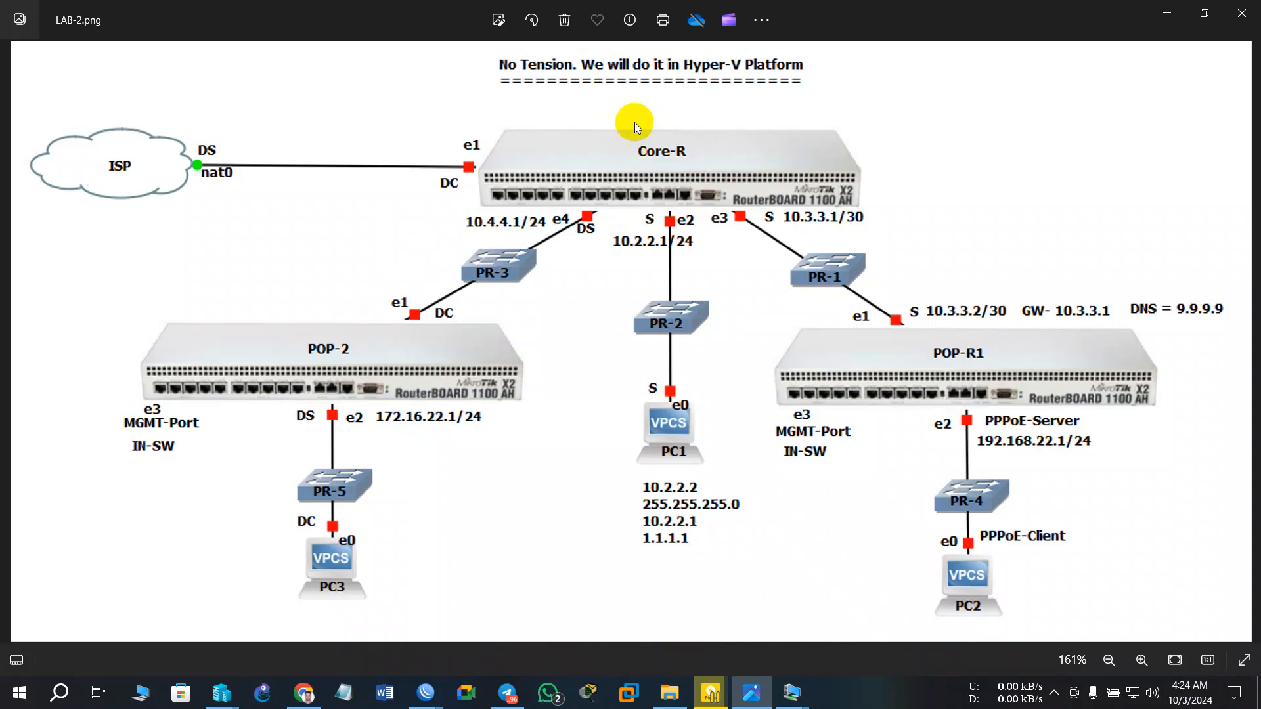